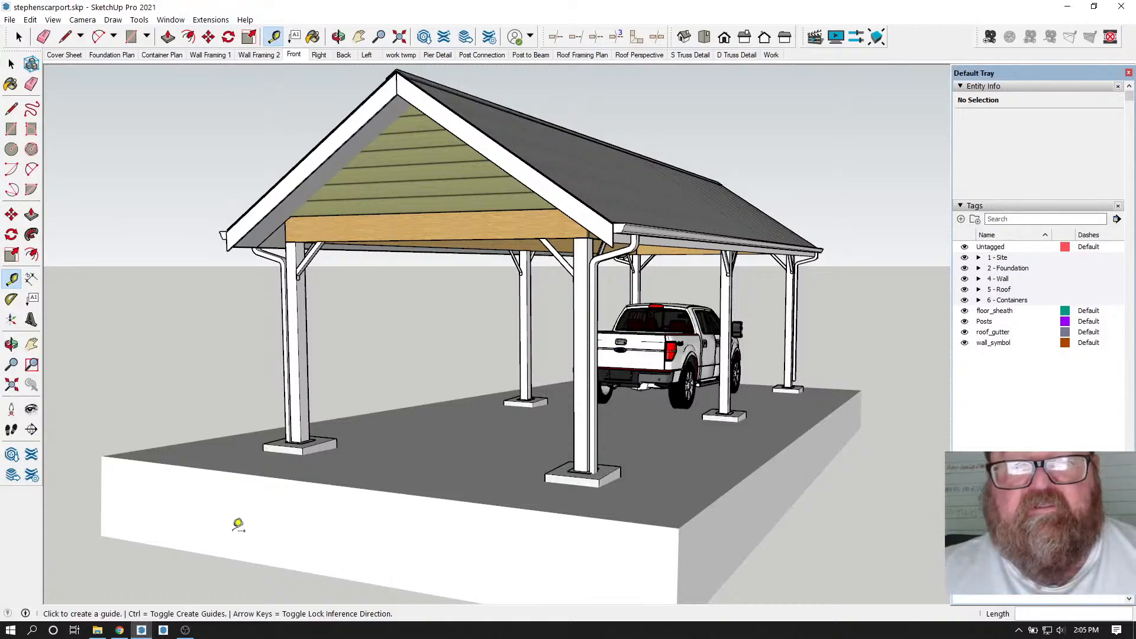
click(185, 630)
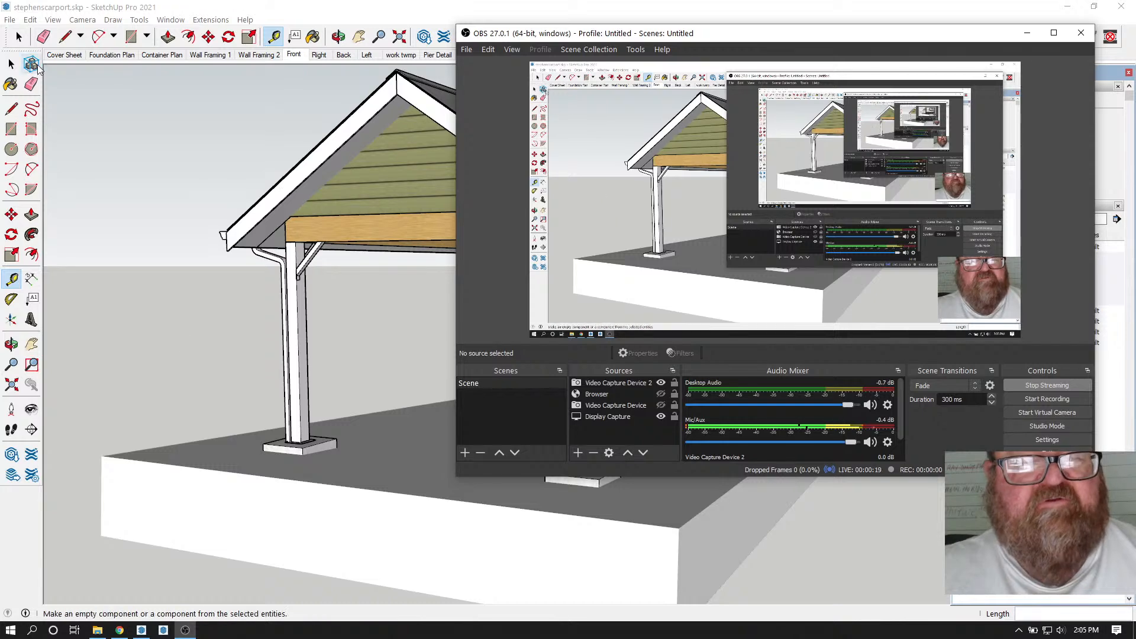
click(19, 37)
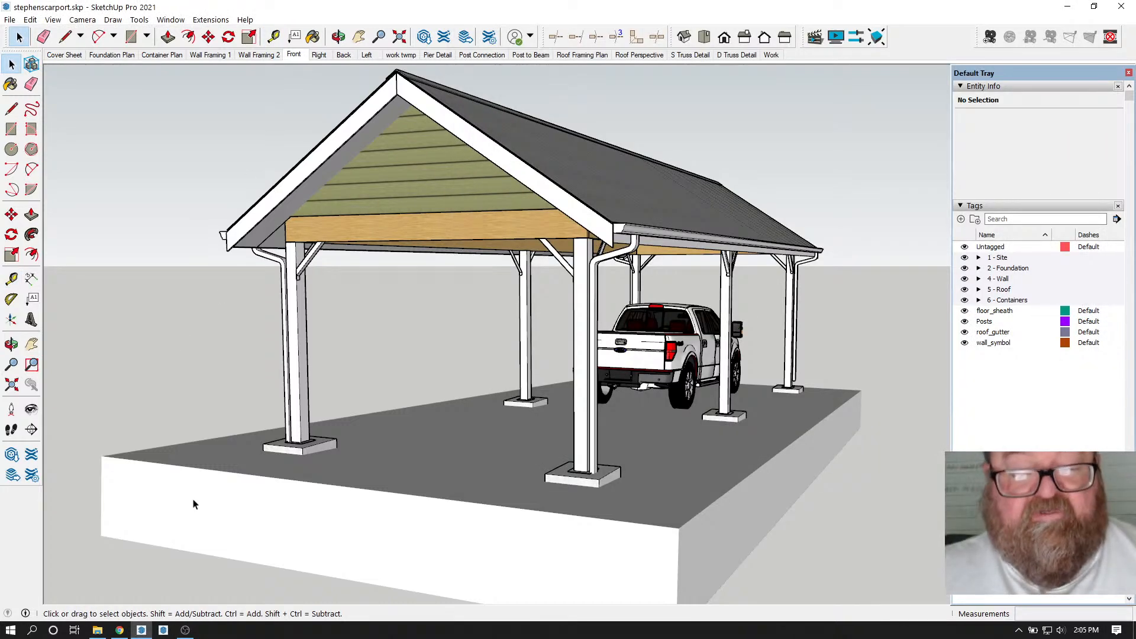
- Measure the distance between the two front posts at the open gable end of the carport
click(338, 37)
drag(408, 190, 540, 447)
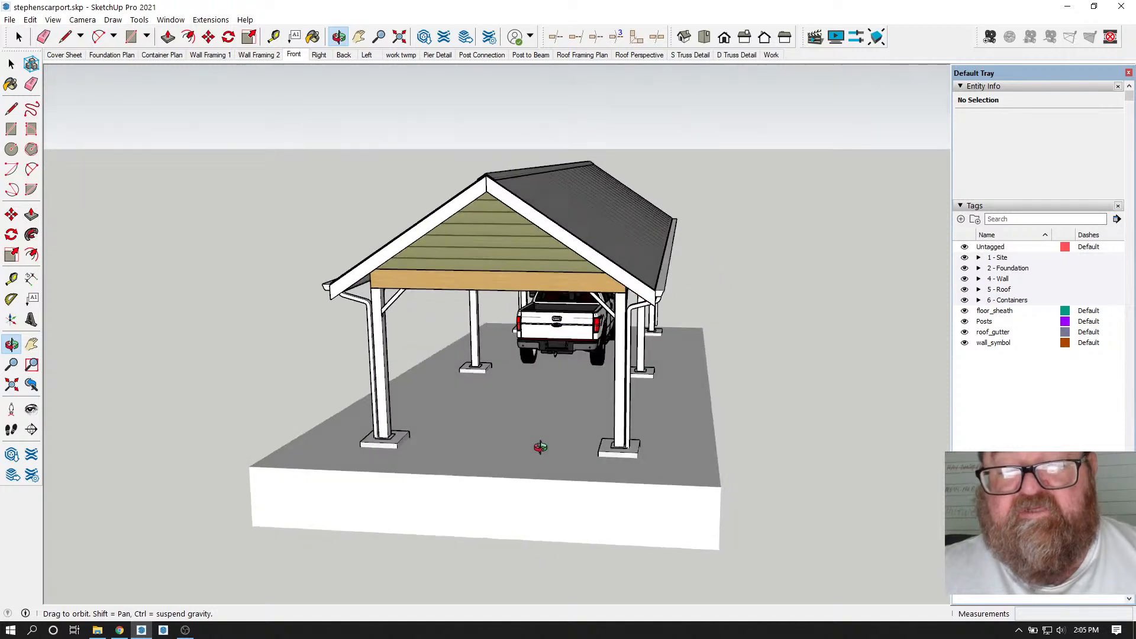
scroll(617, 344, up, 3)
drag(617, 343, 663, 380)
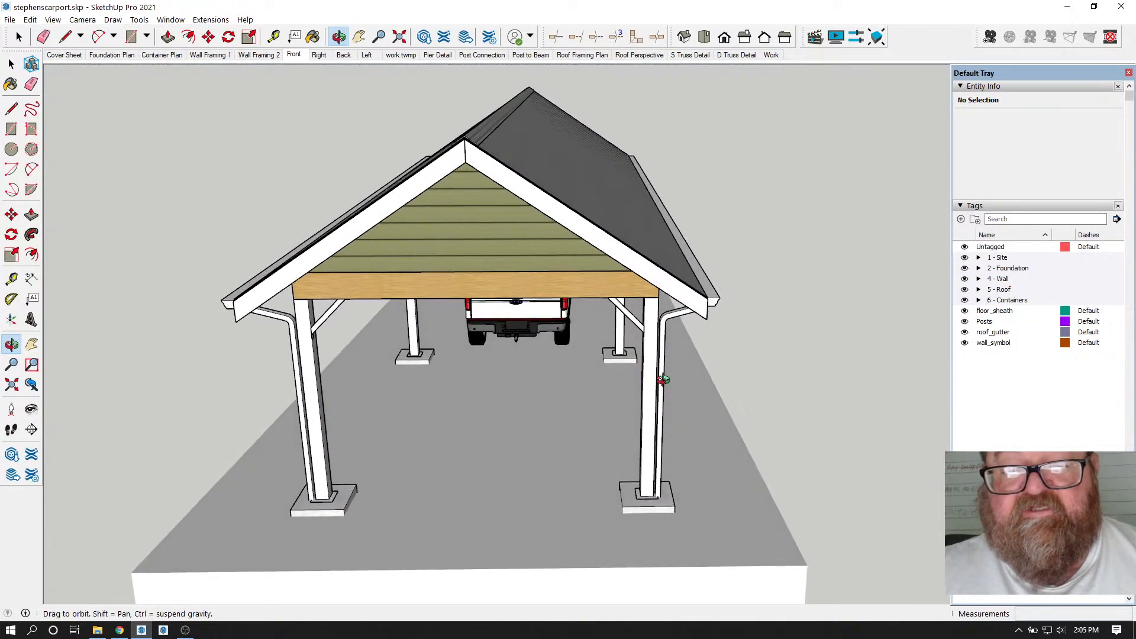
scroll(320, 333, up, 3)
scroll(243, 108, down, 5)
key(t)
click(278, 245)
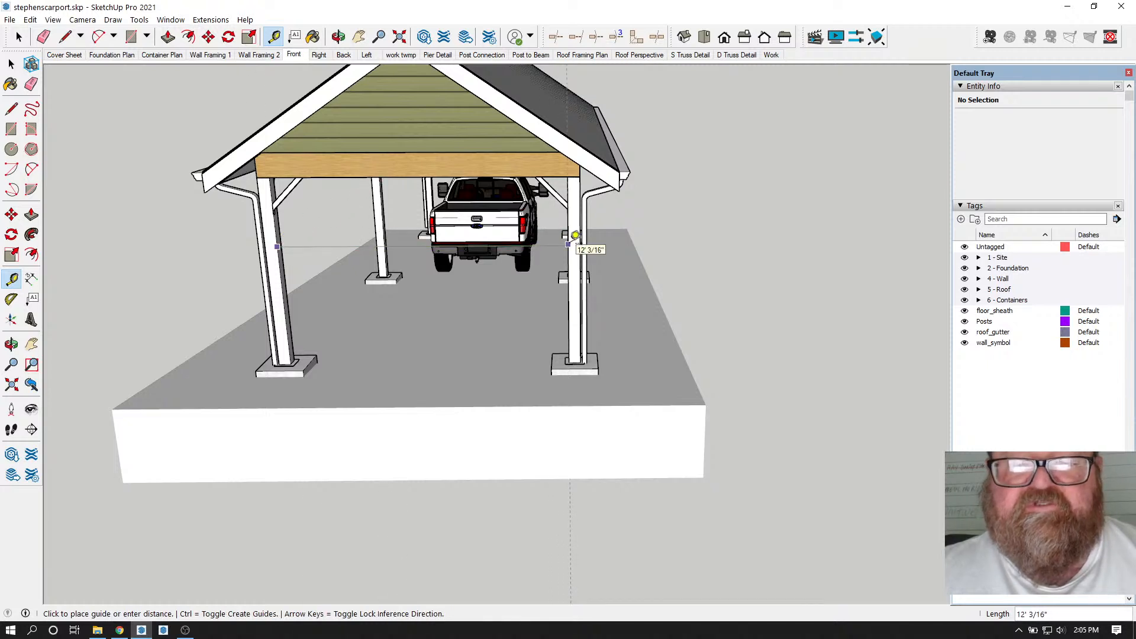
click(575, 235)
scroll(331, 243, up, 2)
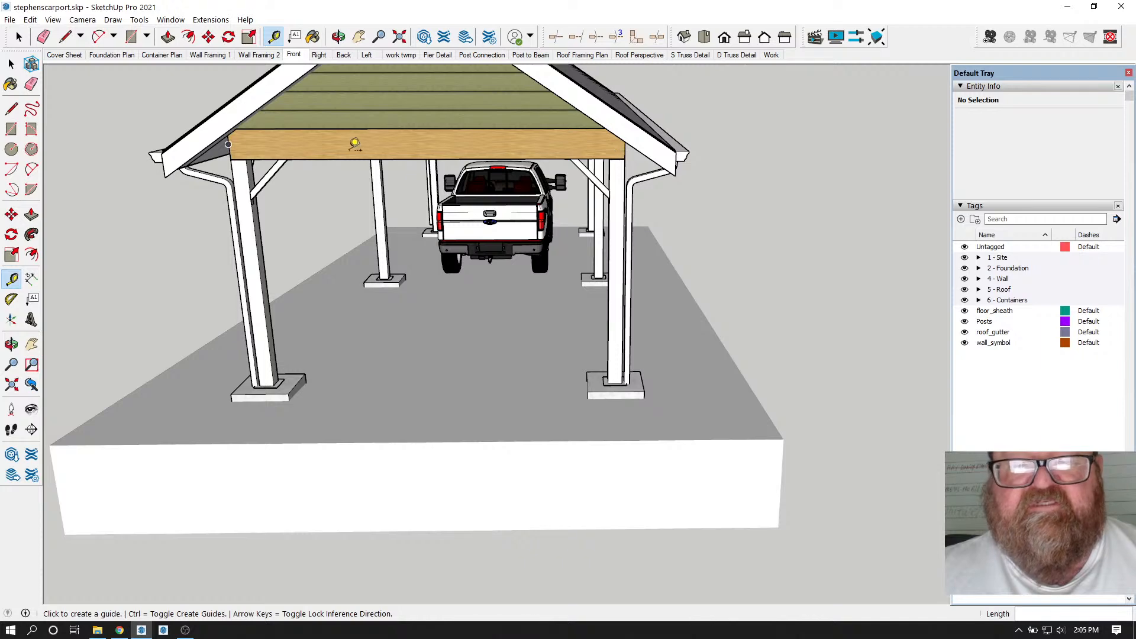
- Examine the long side of the carport, its roof line, posts and the parked truck
click(339, 36)
drag(341, 236, 140, 291)
drag(562, 279, 486, 290)
drag(260, 290, 624, 310)
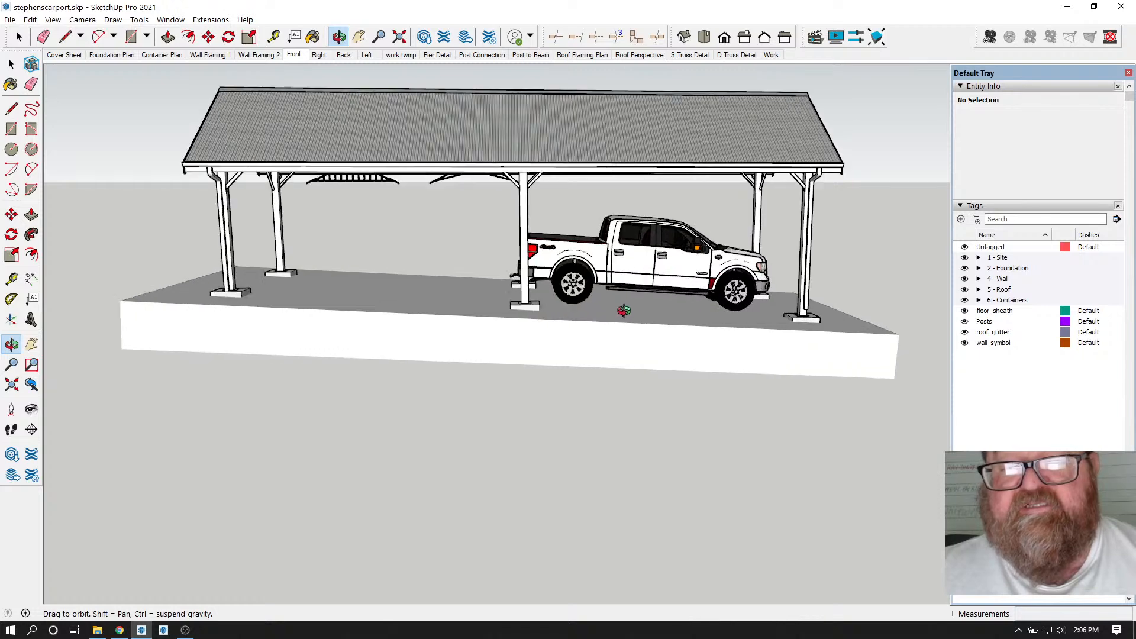
drag(396, 312, 309, 294)
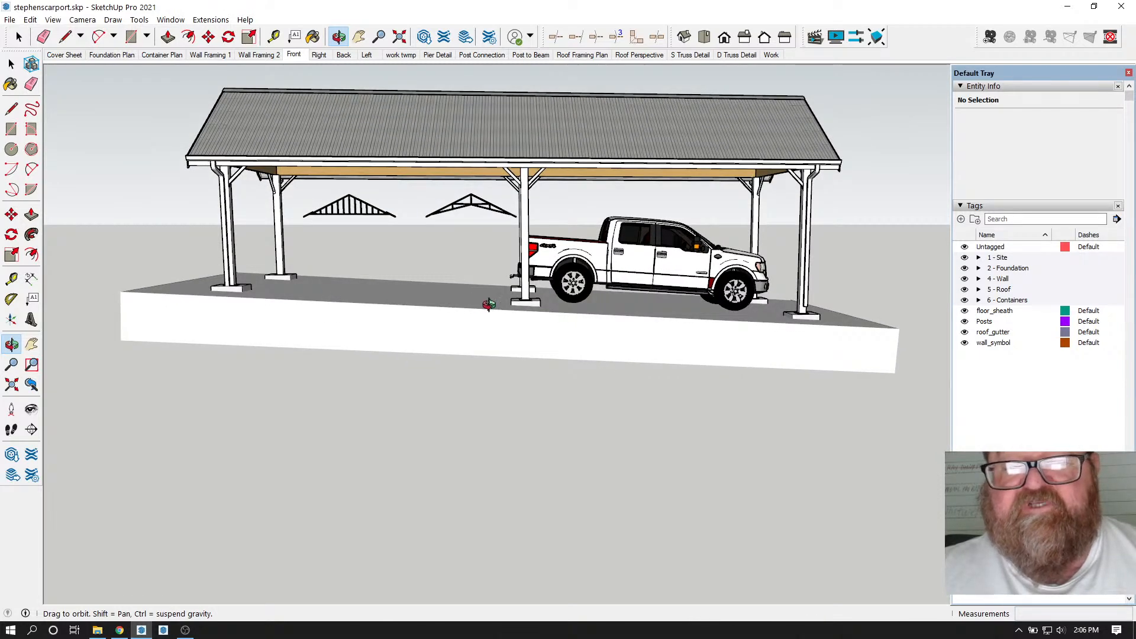
drag(704, 319, 642, 338)
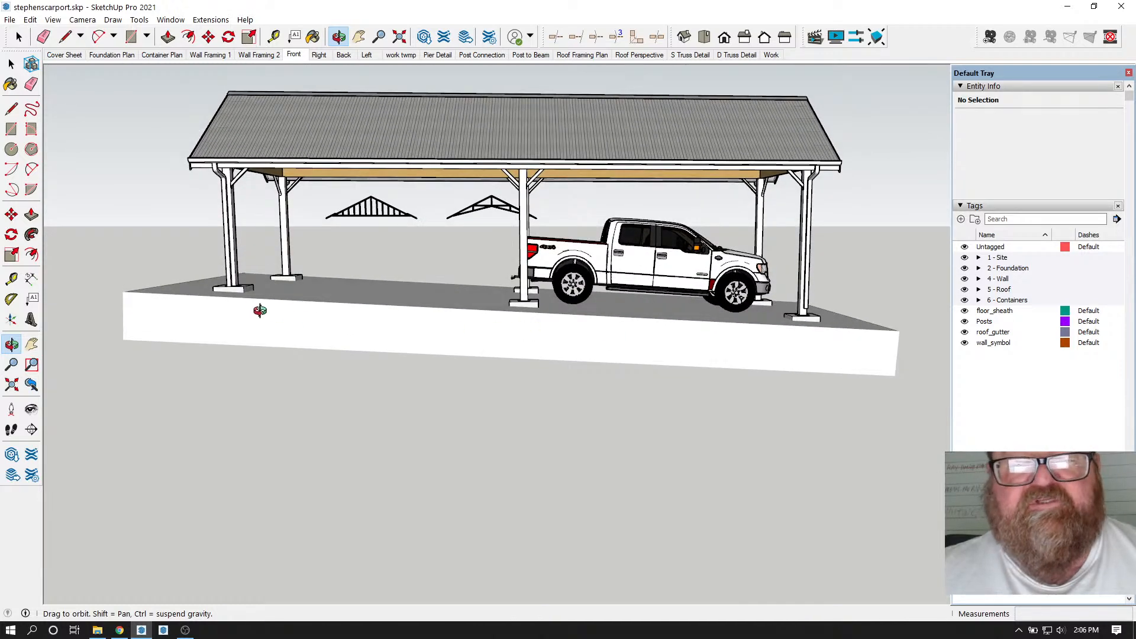
drag(258, 309, 266, 317)
drag(585, 308, 455, 322)
drag(380, 322, 649, 385)
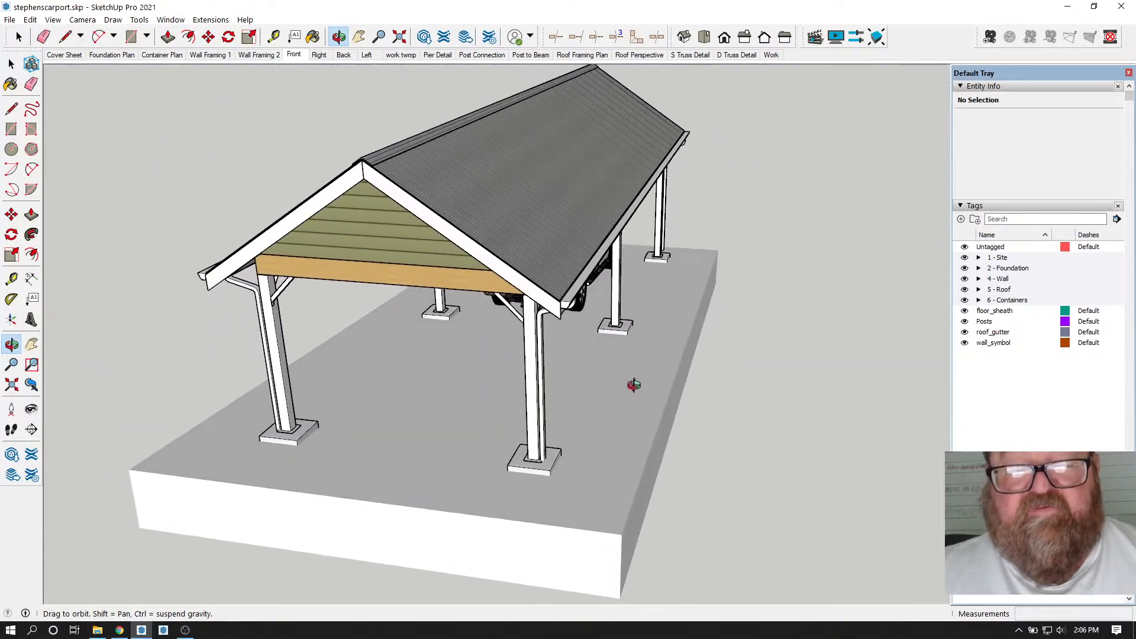
- Examine the front corner post, its base pad and downspout, and the overall gable end of the carport
scroll(521, 471, up, 8)
scroll(559, 477, down, 6)
drag(561, 478, 465, 410)
scroll(500, 459, up, 4)
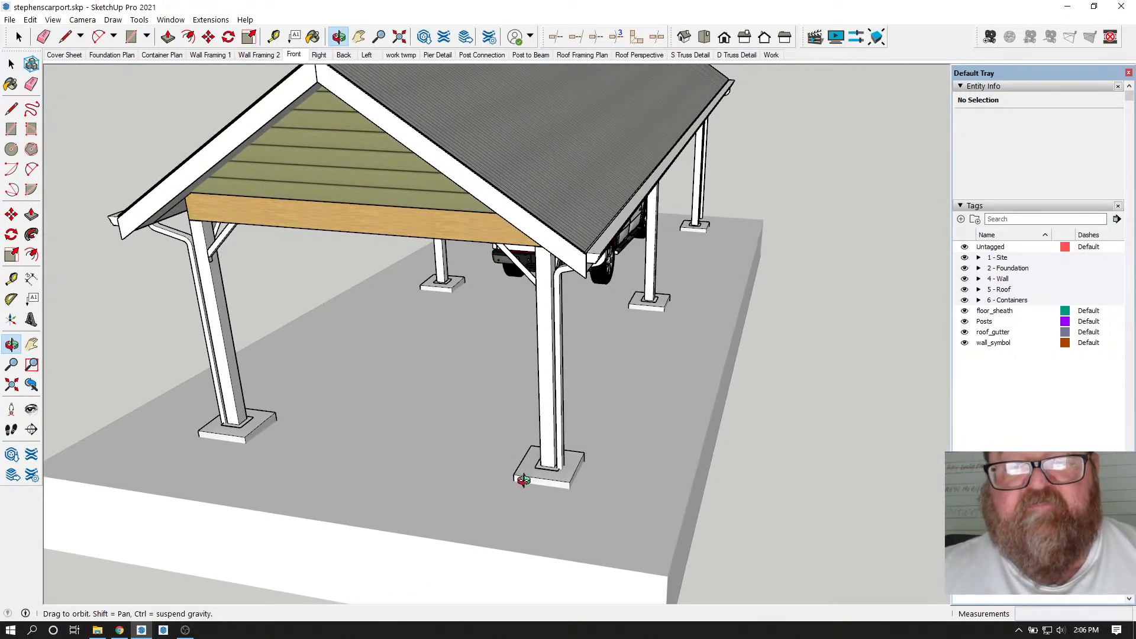
drag(553, 496, 487, 452)
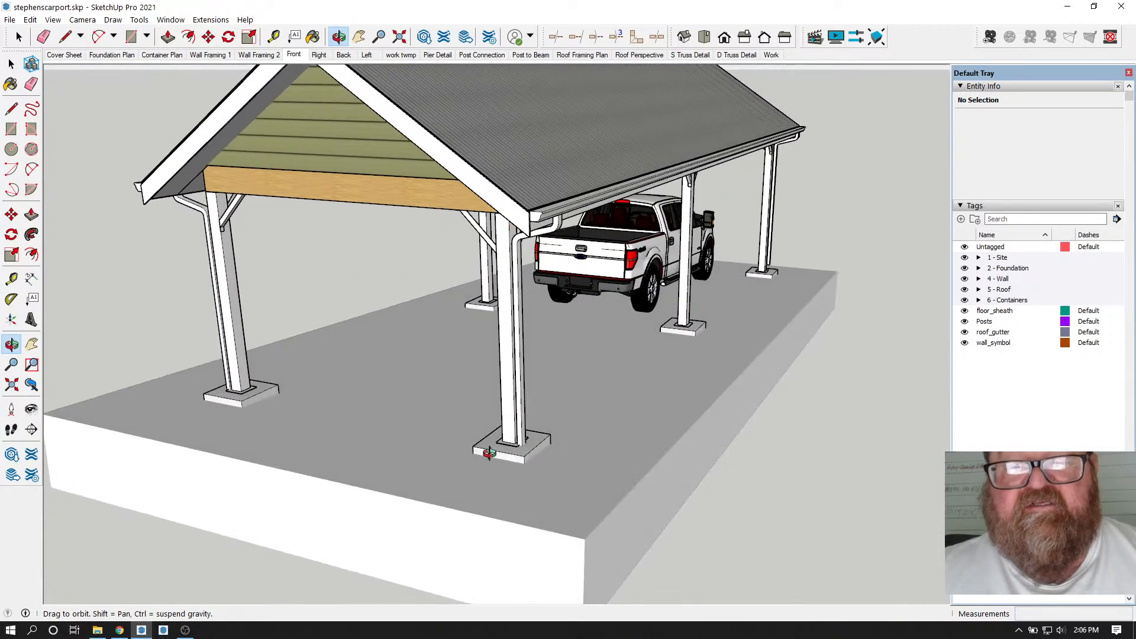
scroll(489, 450, up, 3)
scroll(522, 461, up, 3)
scroll(522, 465, down, 3)
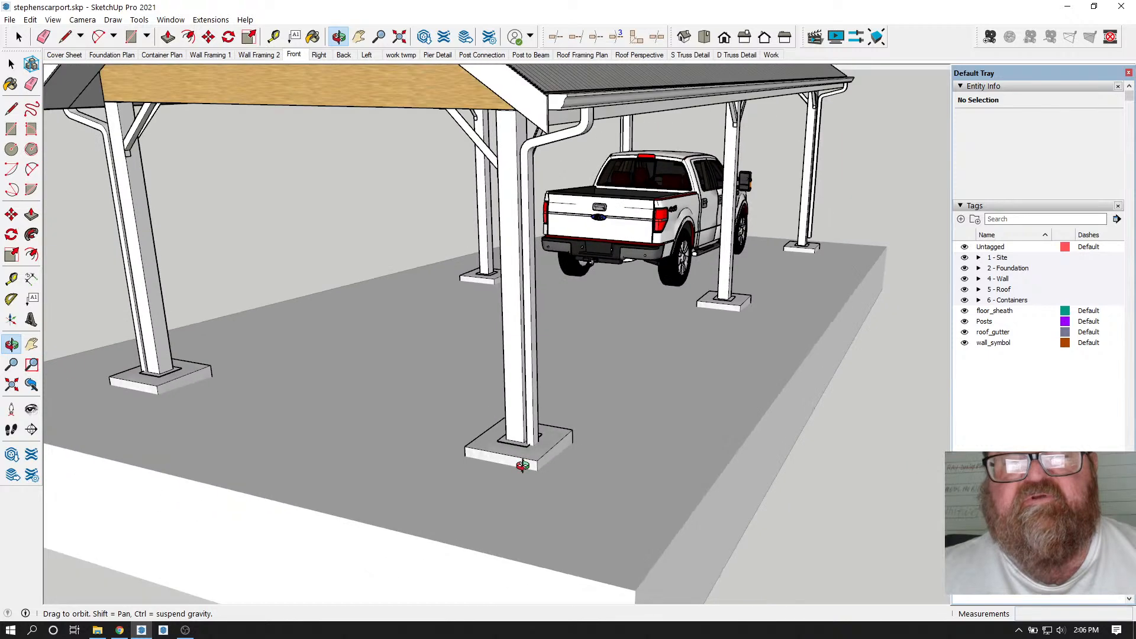
drag(488, 401, 482, 428)
scroll(487, 482, up, 2)
scroll(491, 483, down, 4)
scroll(491, 484, down, 3)
drag(542, 459, 600, 376)
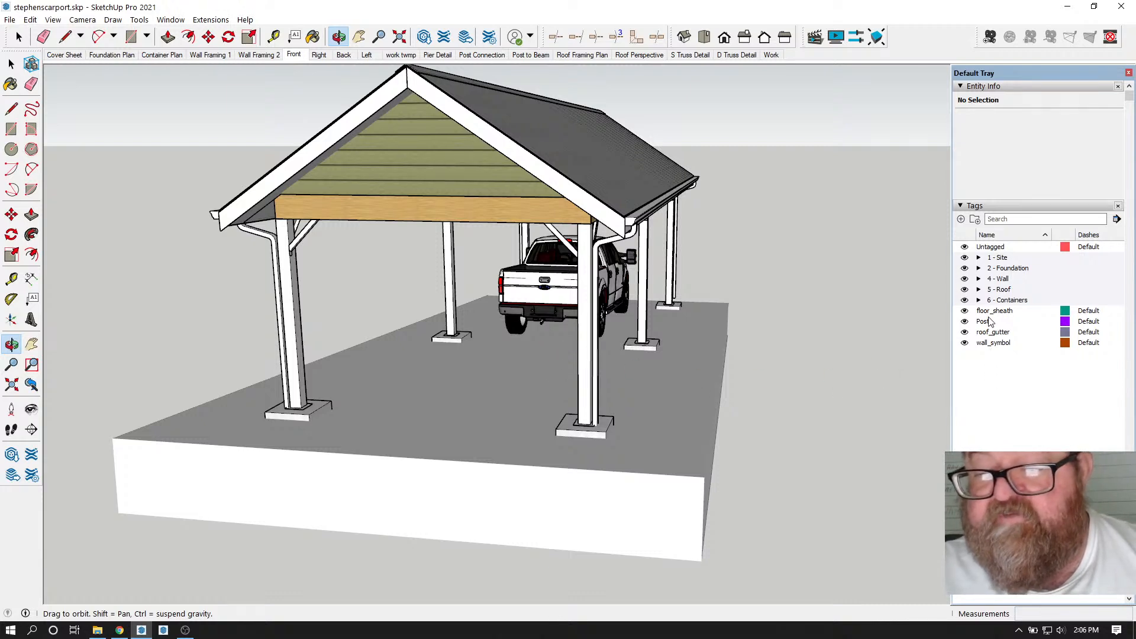
- Hide the 5 - Roof and 4 - Wall tag folders and move the roof_gutter tag into the 5 - Roof folder
click(964, 289)
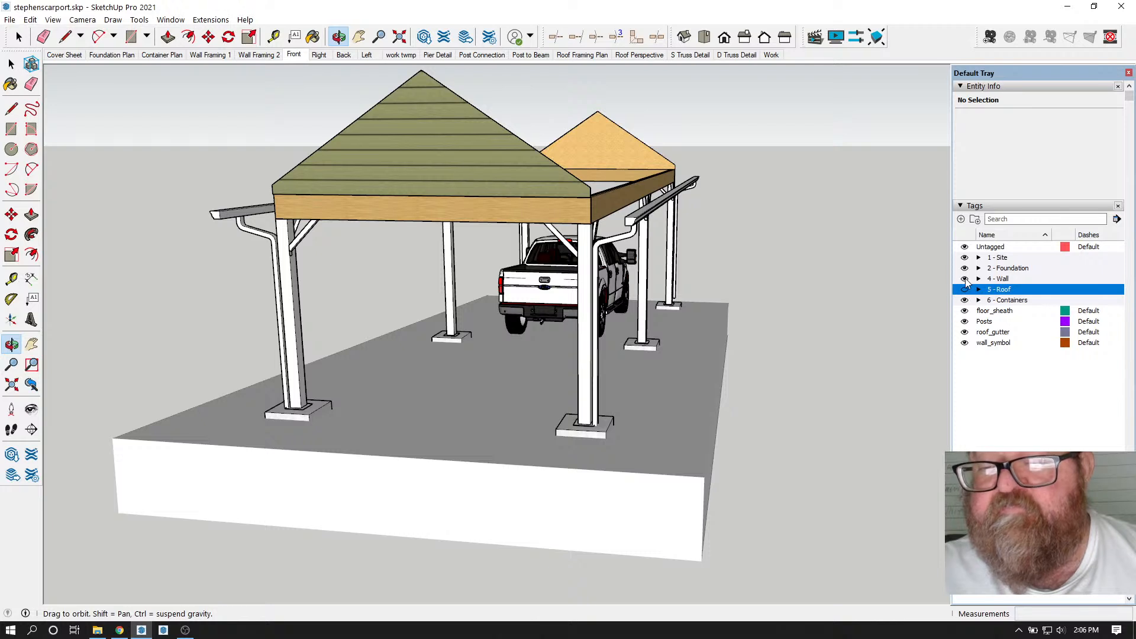
click(965, 280)
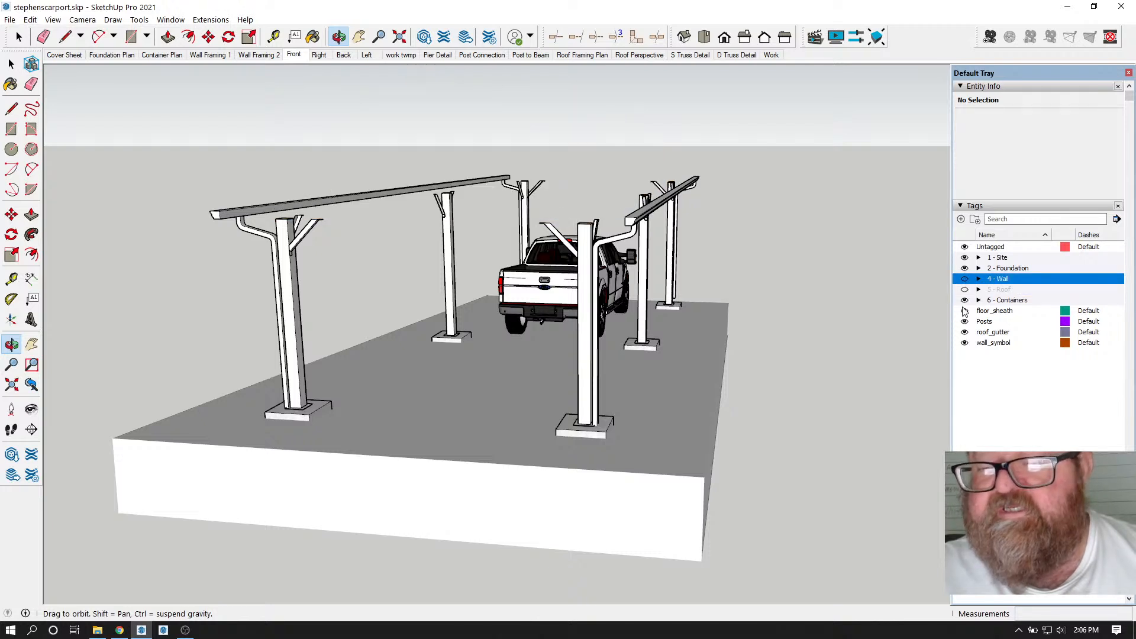
click(992, 333)
drag(996, 335, 1000, 290)
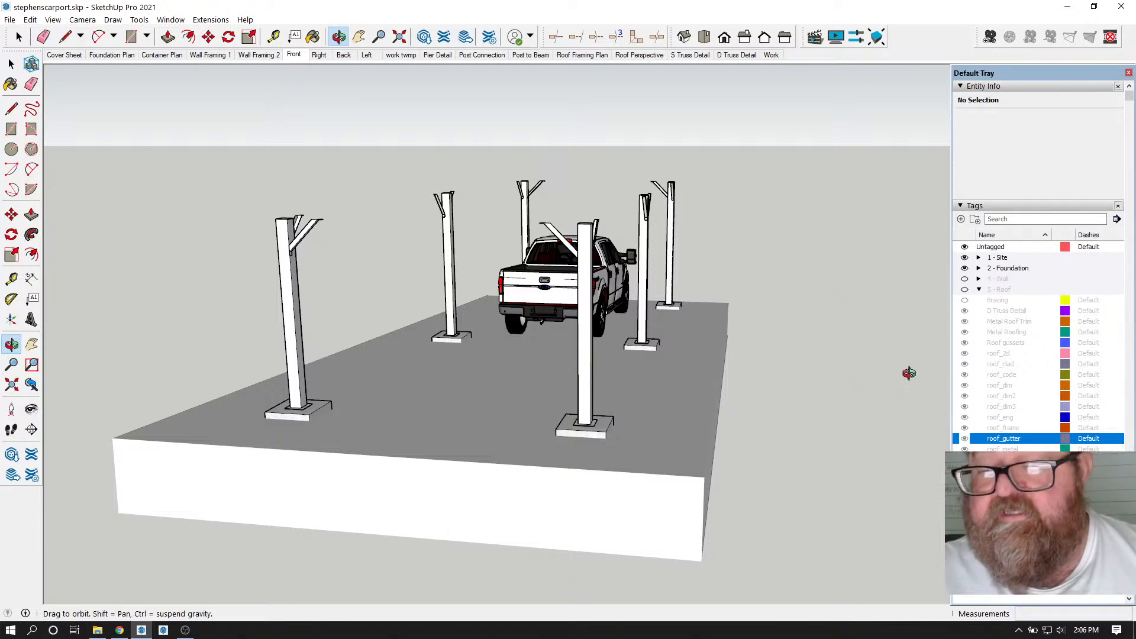
- Look through the tags in the 4 - Wall folder and select the front corner column opposite the nearest one to check its tag
click(979, 279)
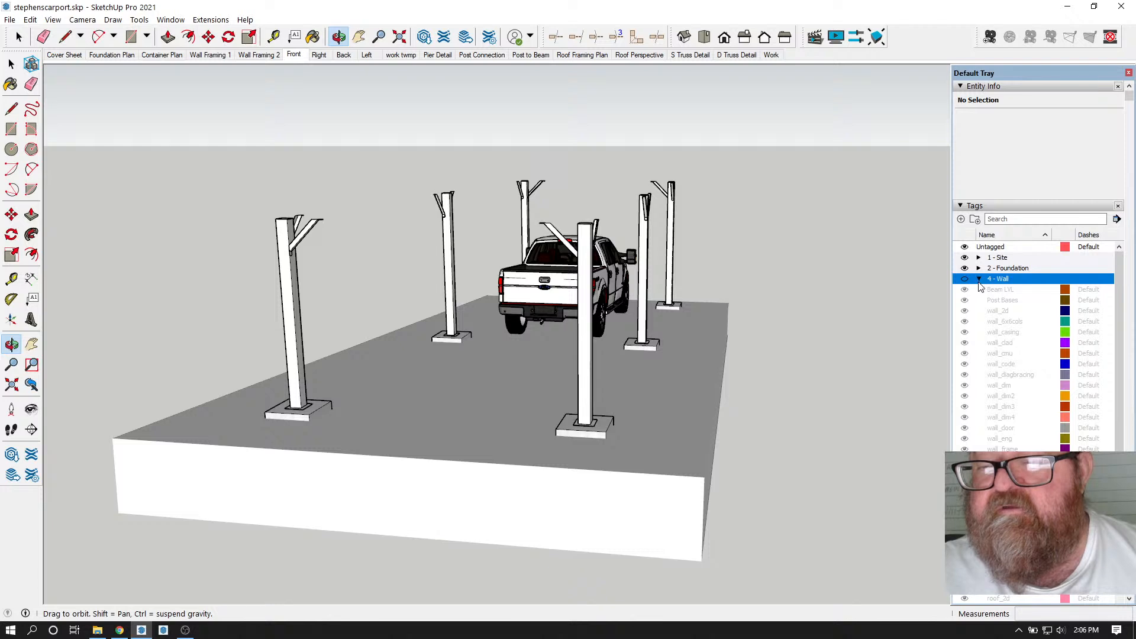
click(980, 289)
drag(586, 277, 483, 321)
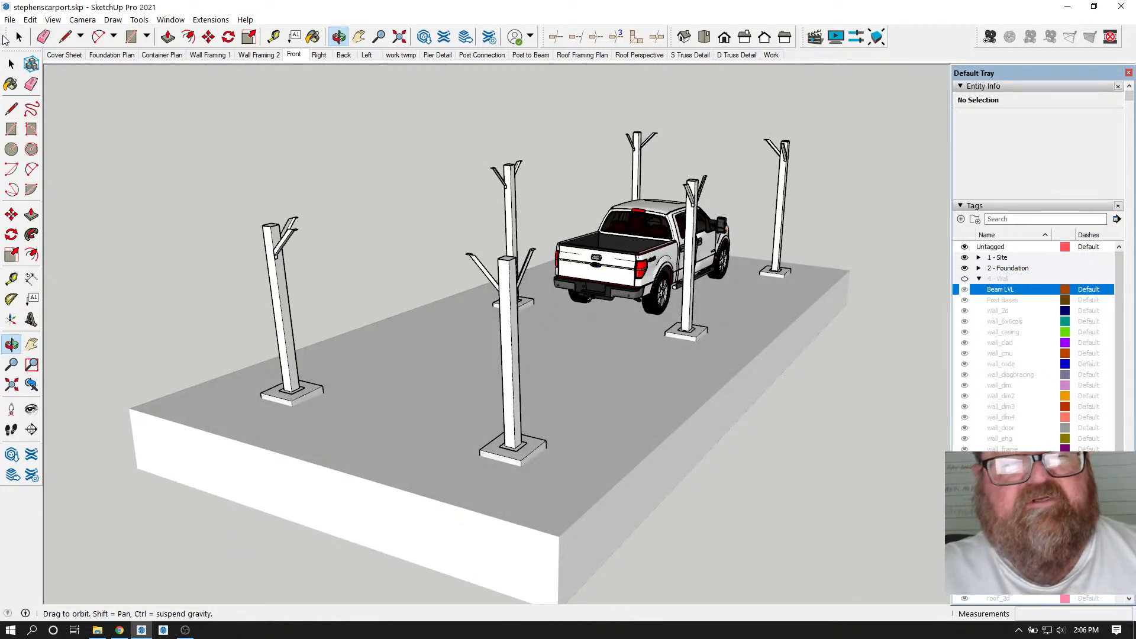
click(12, 64)
click(269, 252)
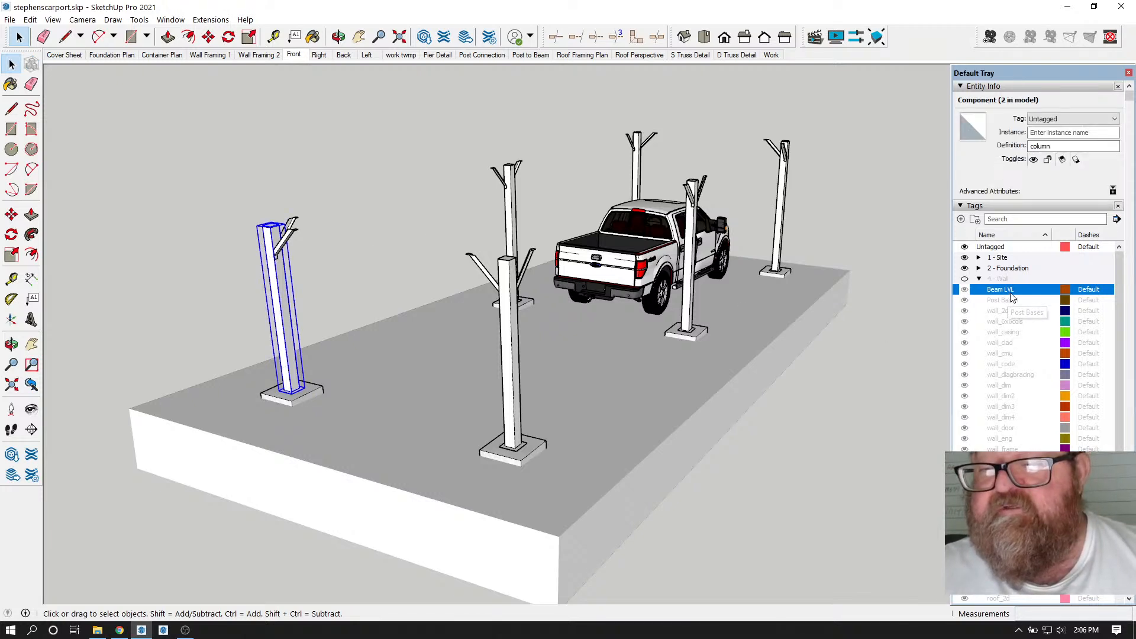
click(979, 280)
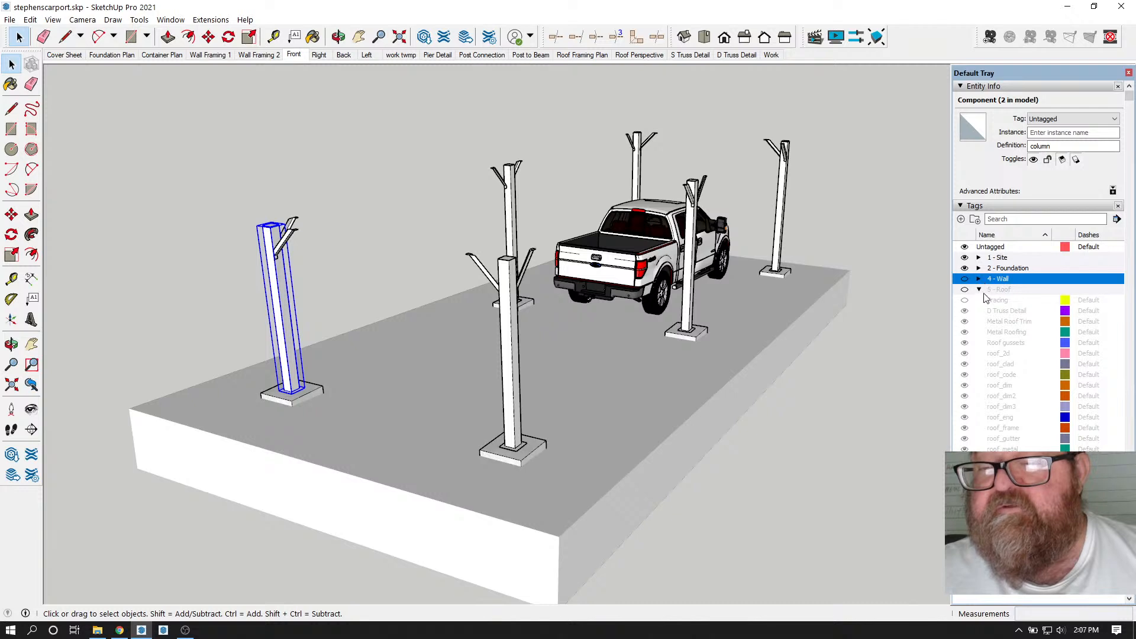
click(979, 290)
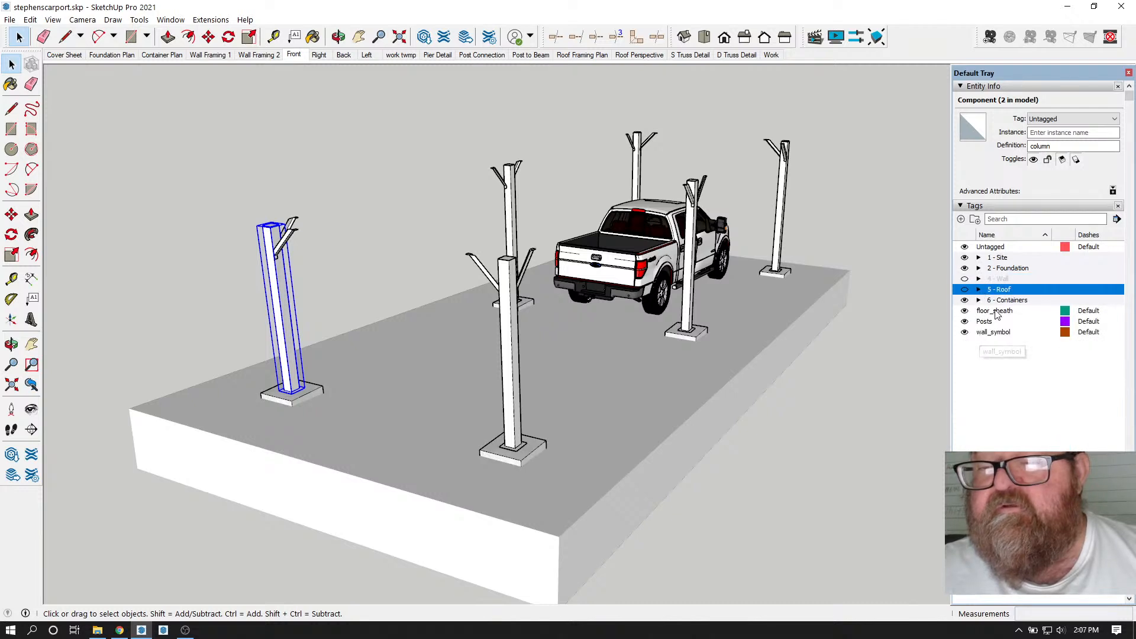
- Add a new tag named Columns inside the 4 - Wall folder
click(1016, 279)
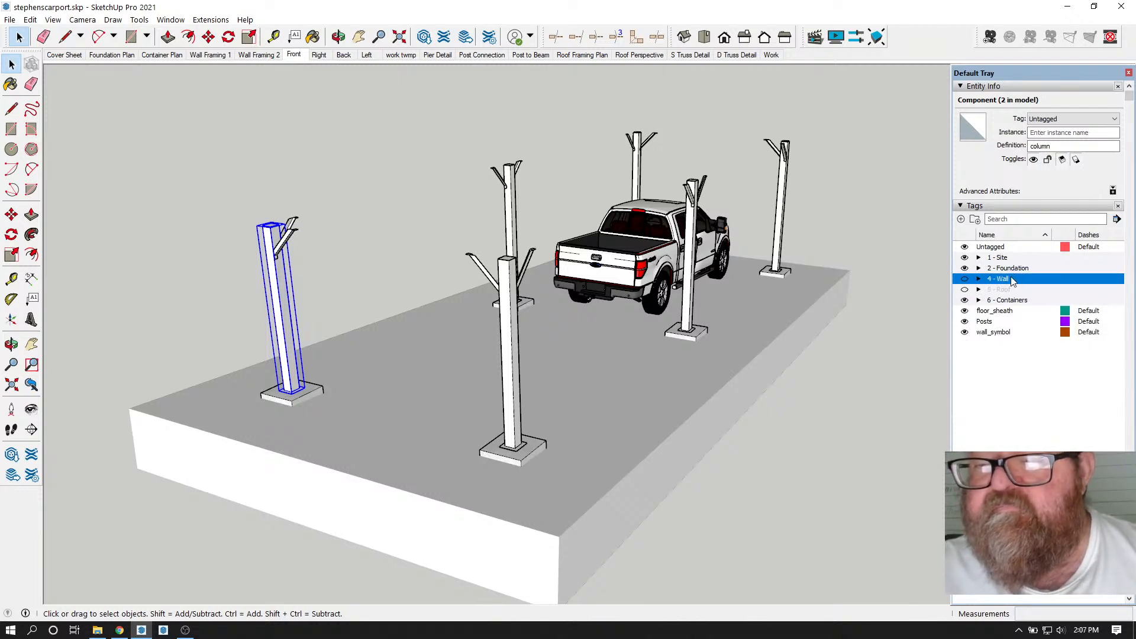
click(961, 221)
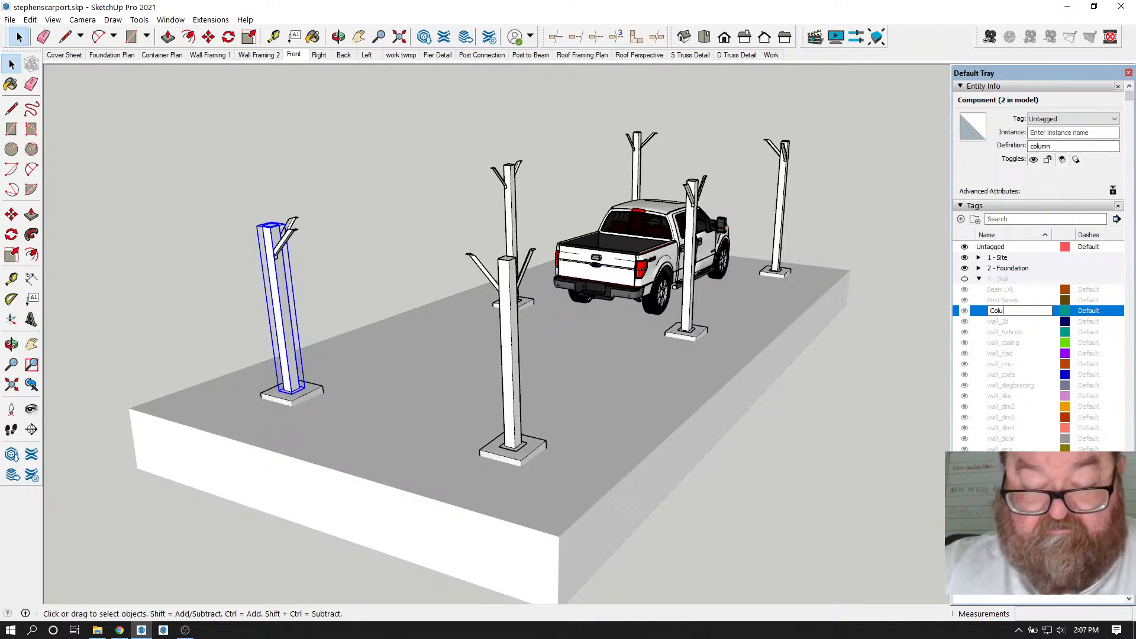
text(s)
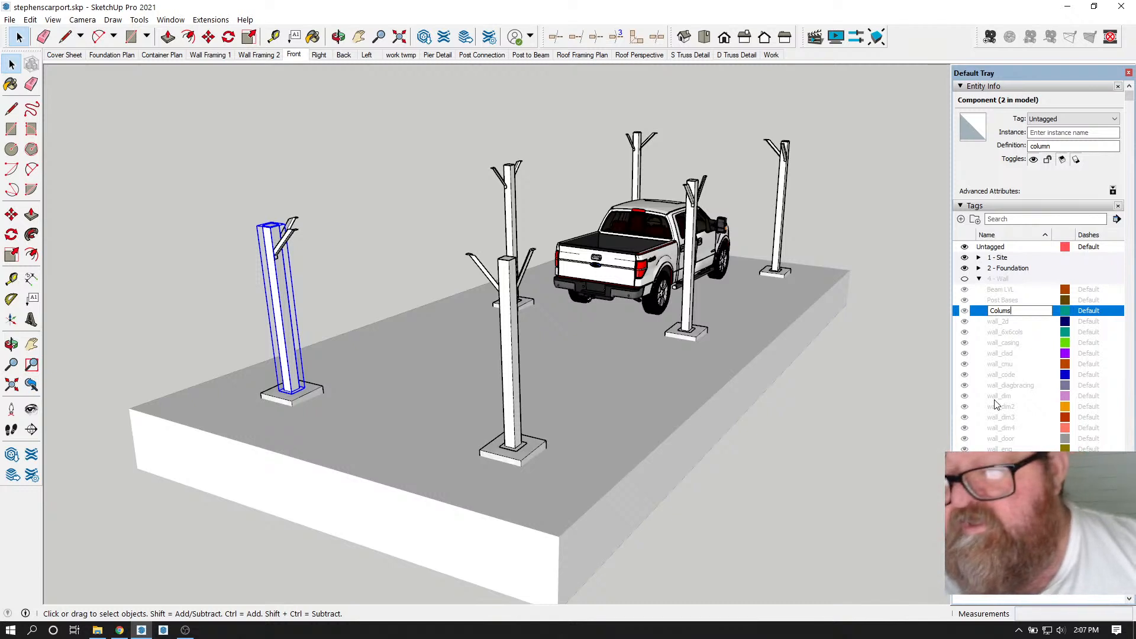
key(BackSpace)
text(ns)
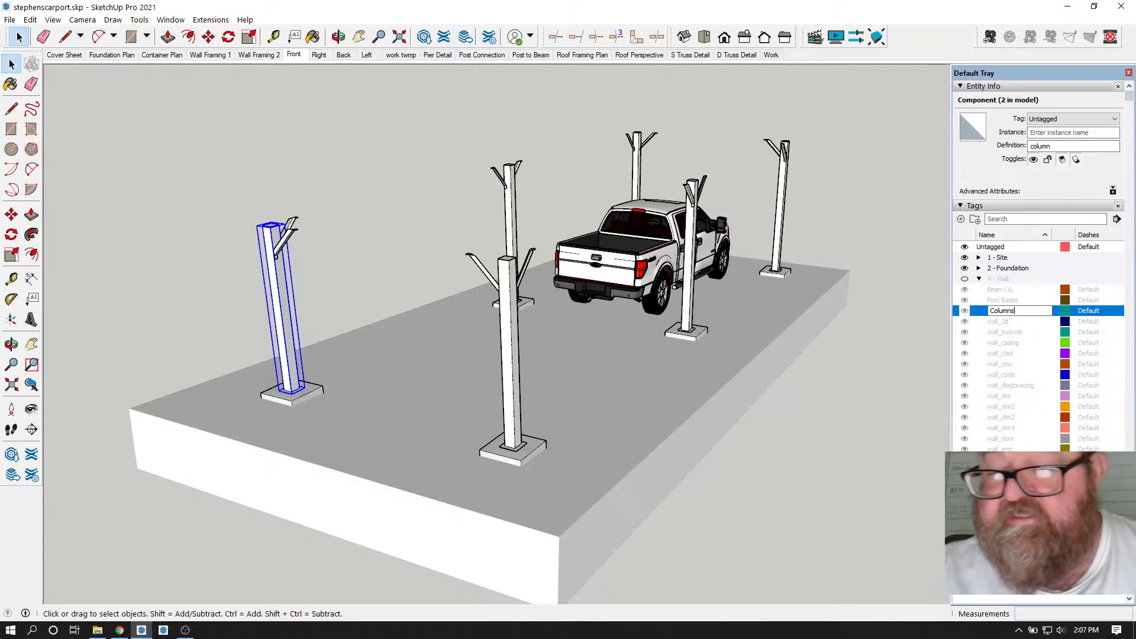
key(Return)
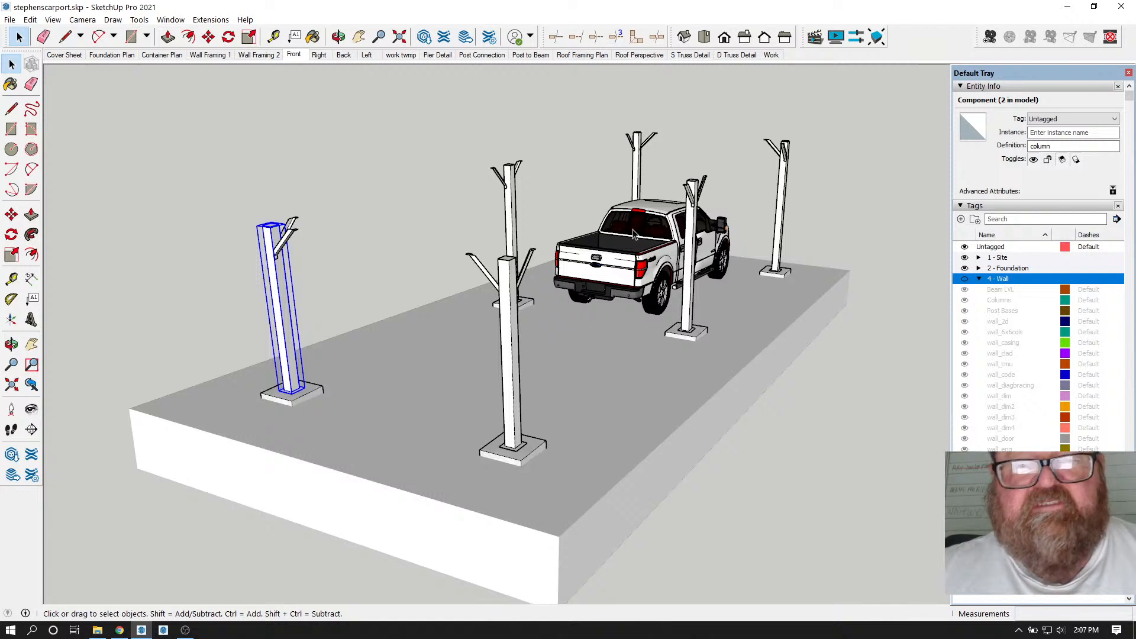
- Add the other exposed posts to the selection and assign the selected components to the Columns tag
ctrl+click(513, 173)
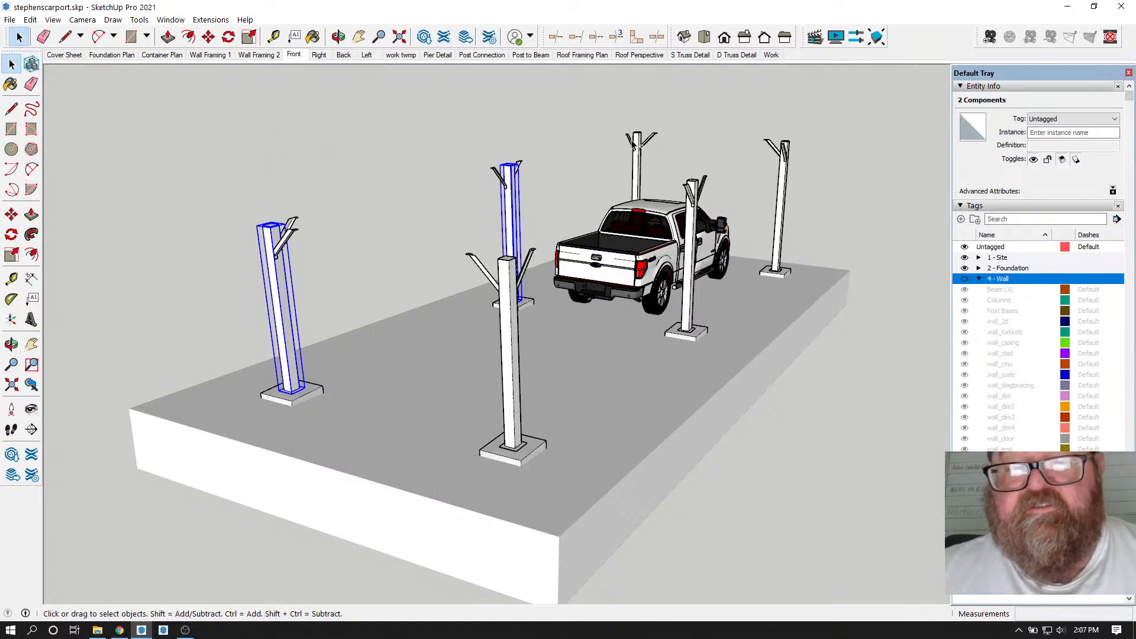
ctrl+click(637, 145)
ctrl+click(689, 254)
ctrl+click(509, 355)
ctrl+click(726, 252)
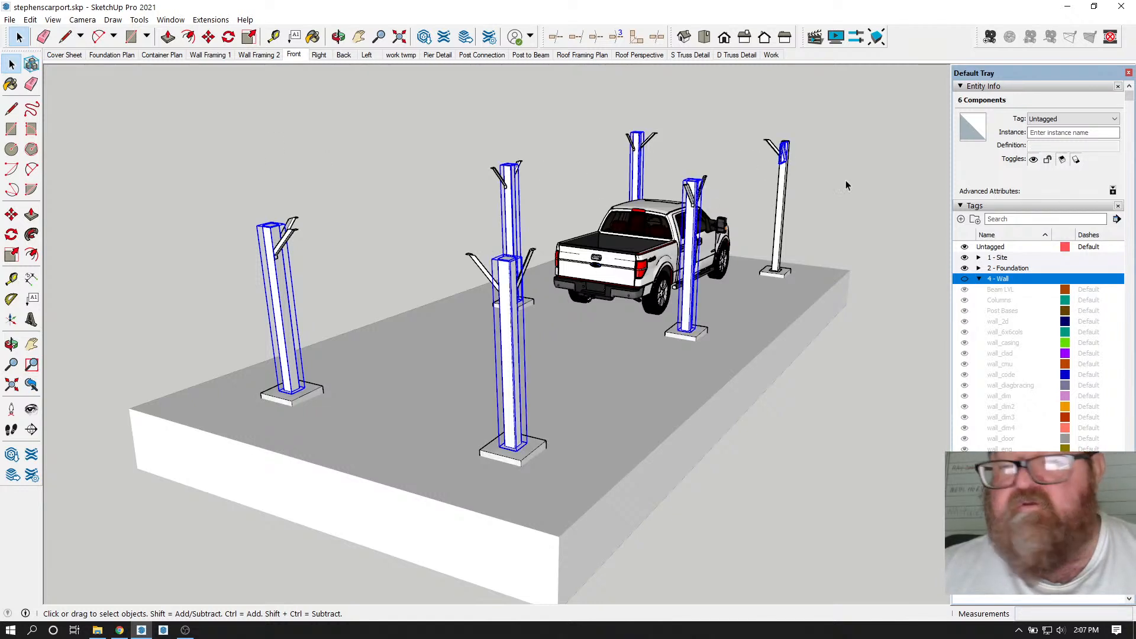
click(1115, 118)
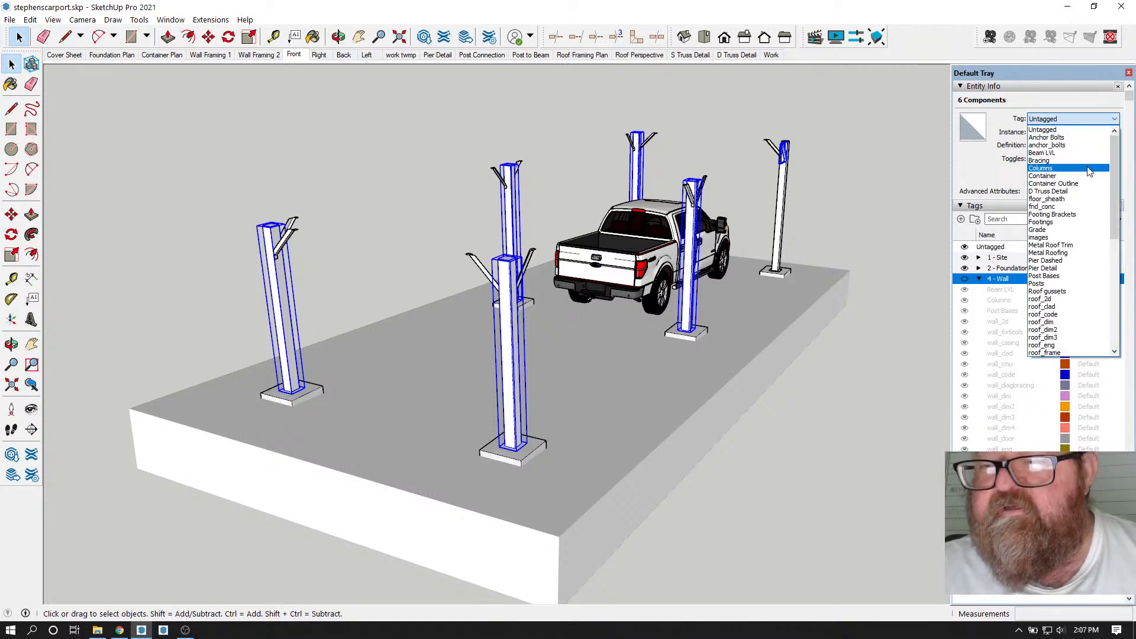
click(1075, 169)
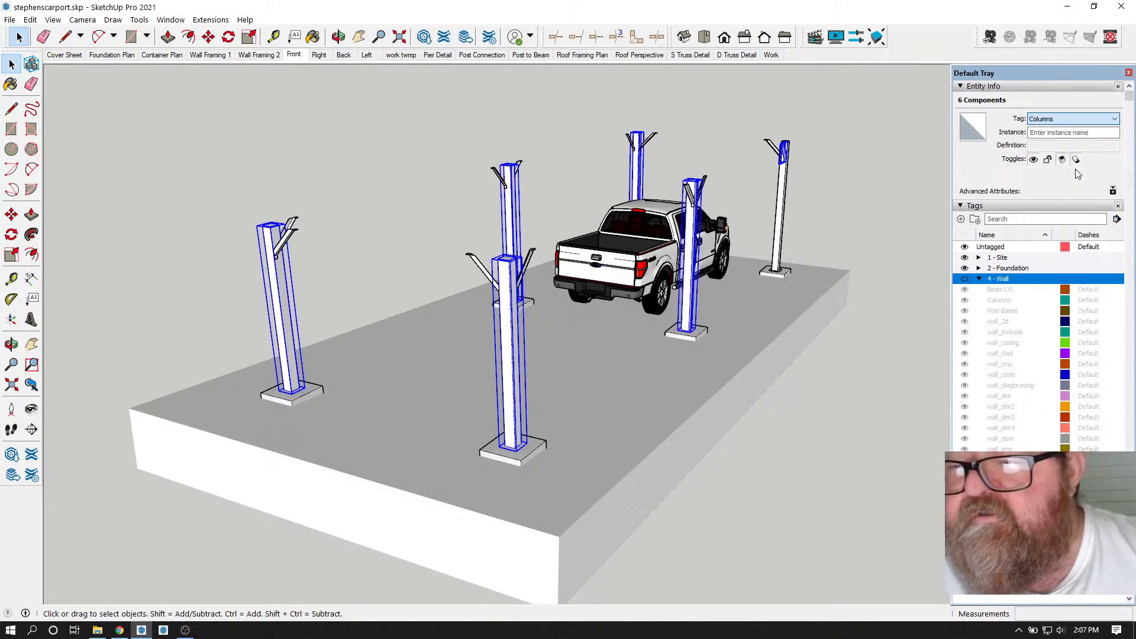
click(855, 194)
- Select the remaining far post together with all the exposed diagonal braces and assign them to the Columns tag
click(784, 156)
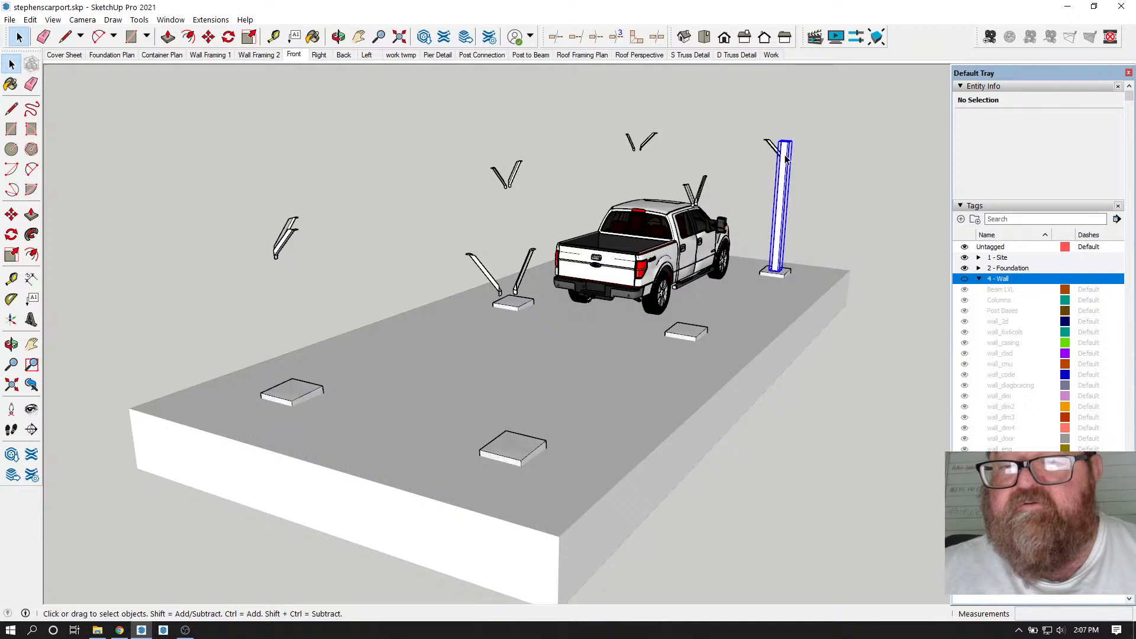
ctrl+click(274, 239)
ctrl+click(500, 179)
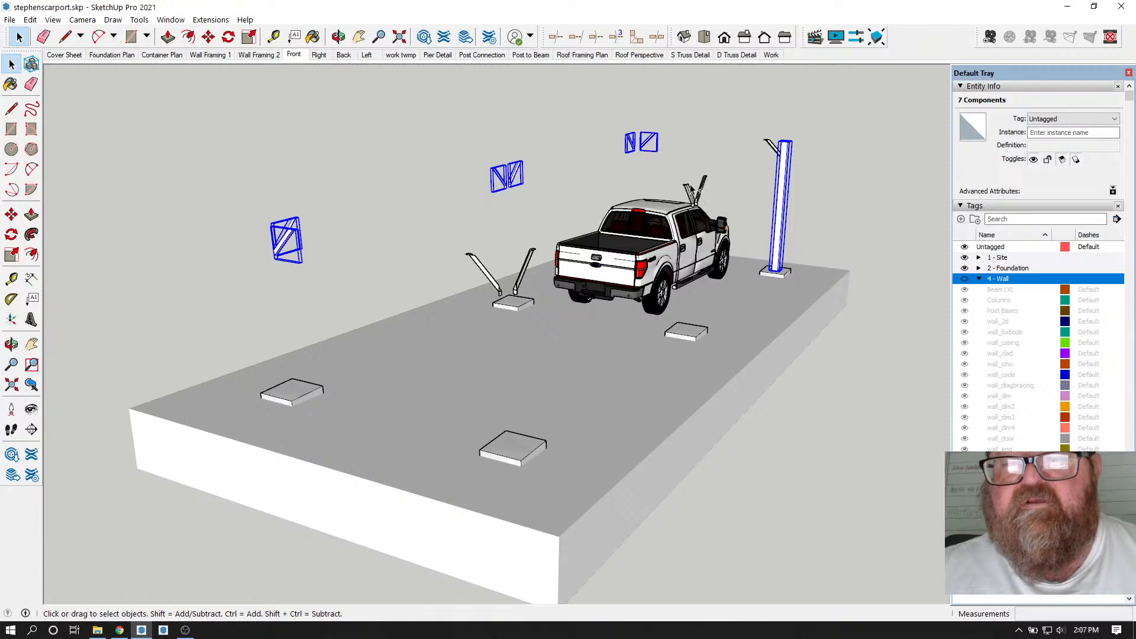
ctrl+click(524, 265)
ctrl+click(480, 266)
scroll(481, 266, down, 2)
scroll(654, 194, up, 4)
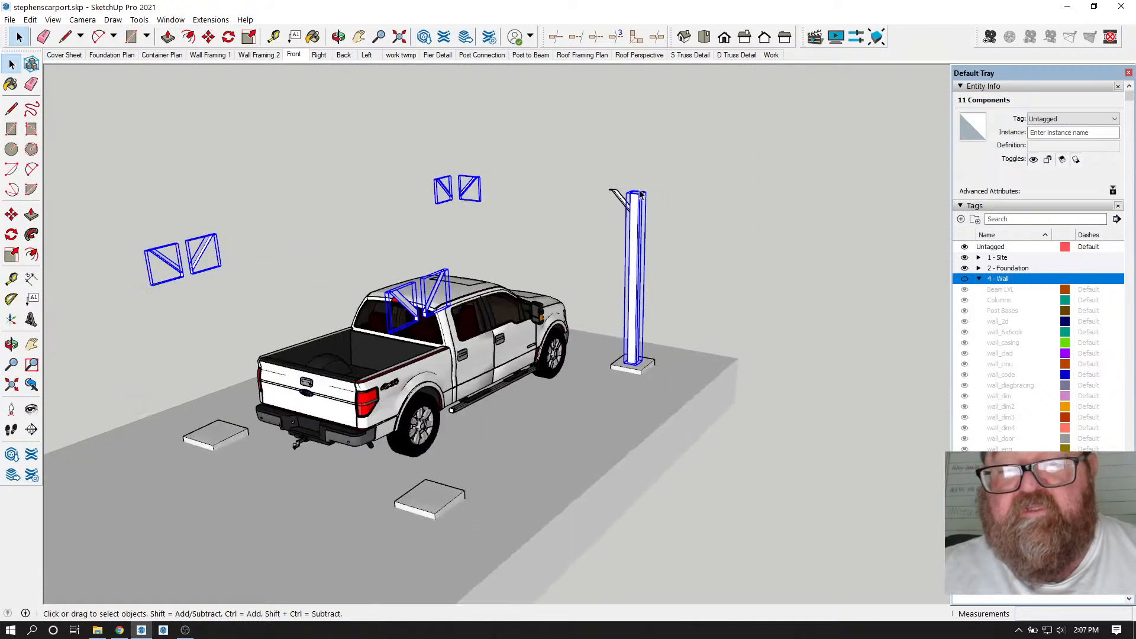
scroll(639, 195, up, 3)
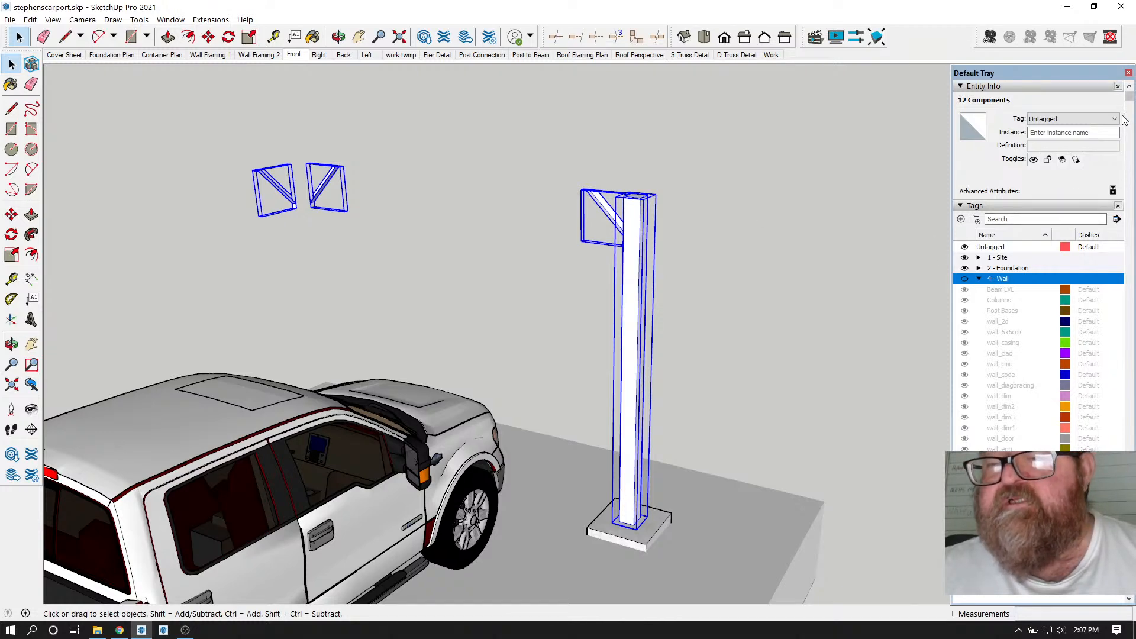
click(1113, 118)
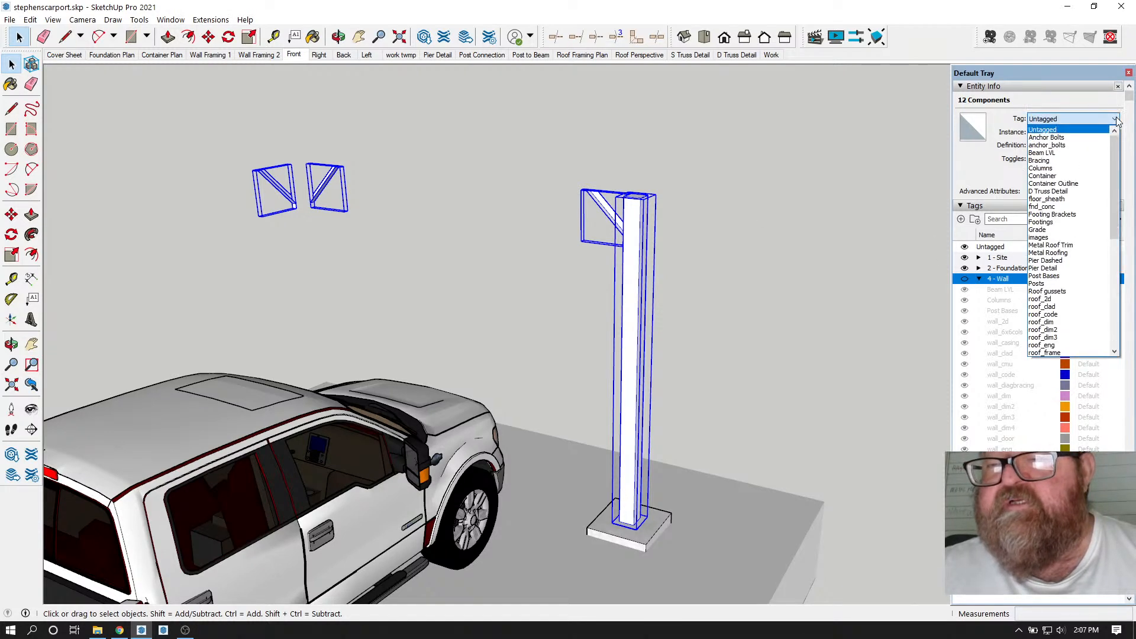
click(1090, 171)
- Assign the large ground block to the Grade tag in the 1 - Site folder and hide that tag
scroll(756, 257, down, 6)
scroll(524, 520, up, 5)
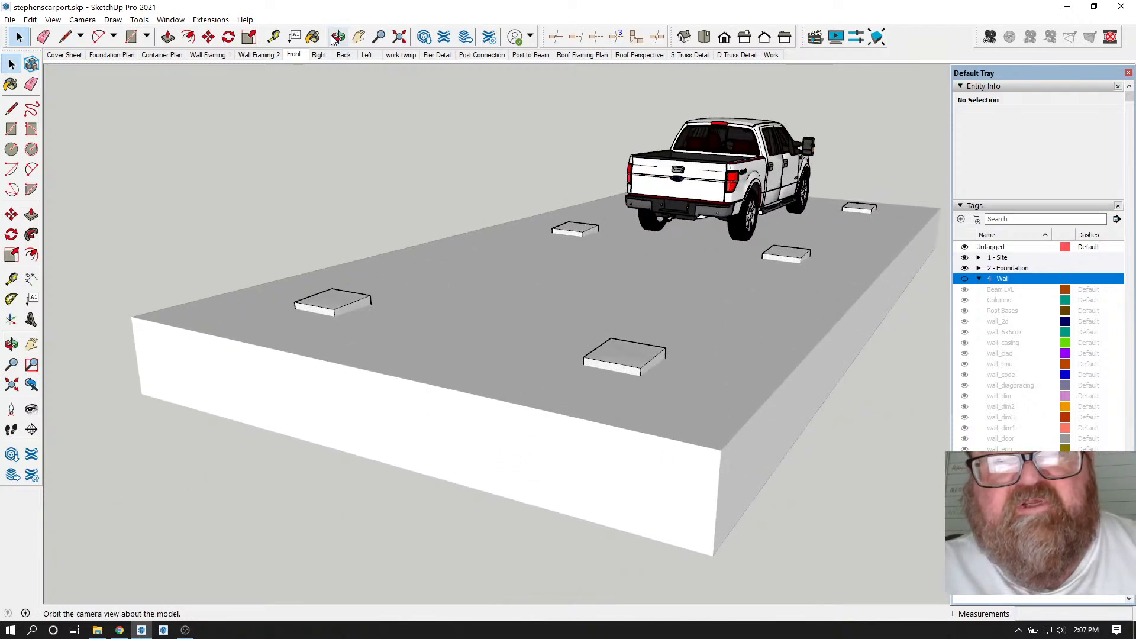
click(338, 39)
drag(385, 168, 494, 396)
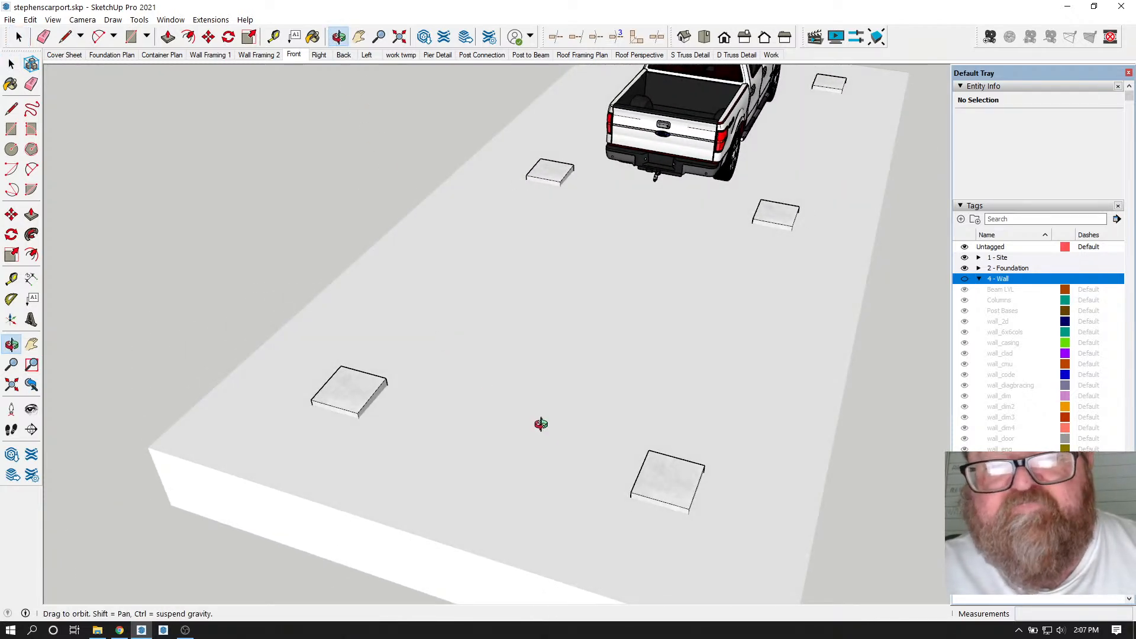
drag(562, 424, 491, 402)
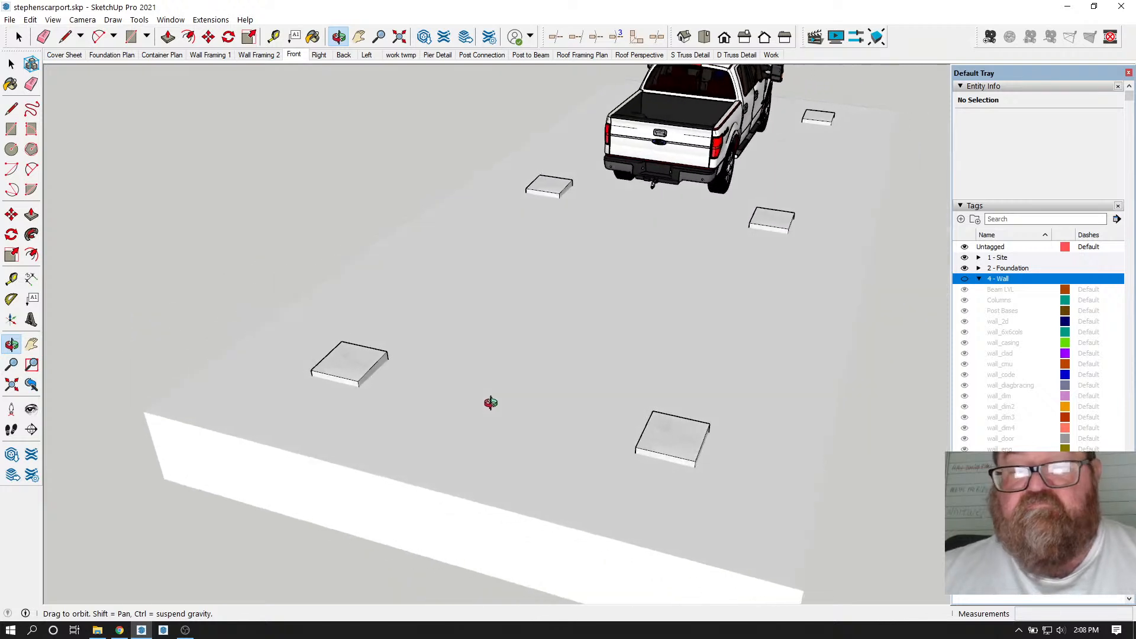
click(979, 259)
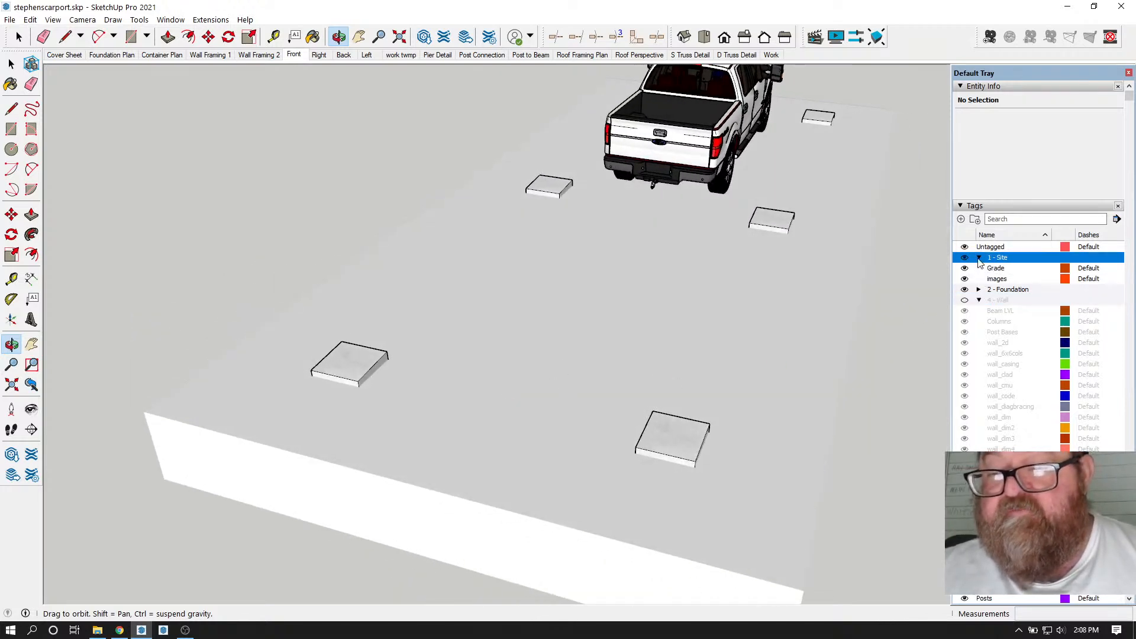
click(966, 270)
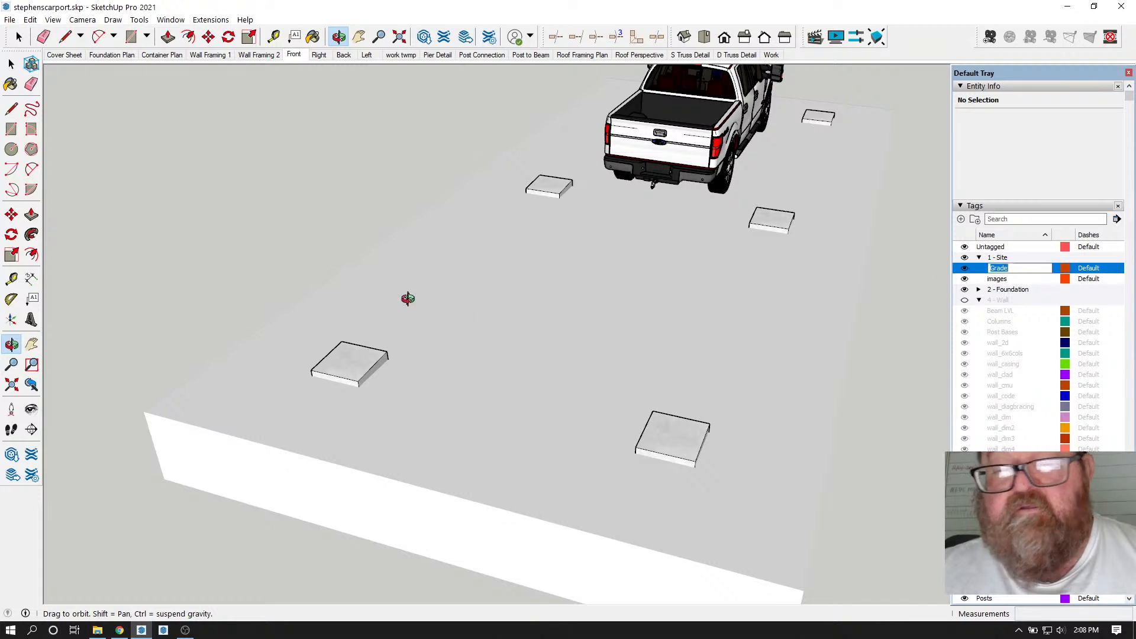
click(11, 63)
click(428, 268)
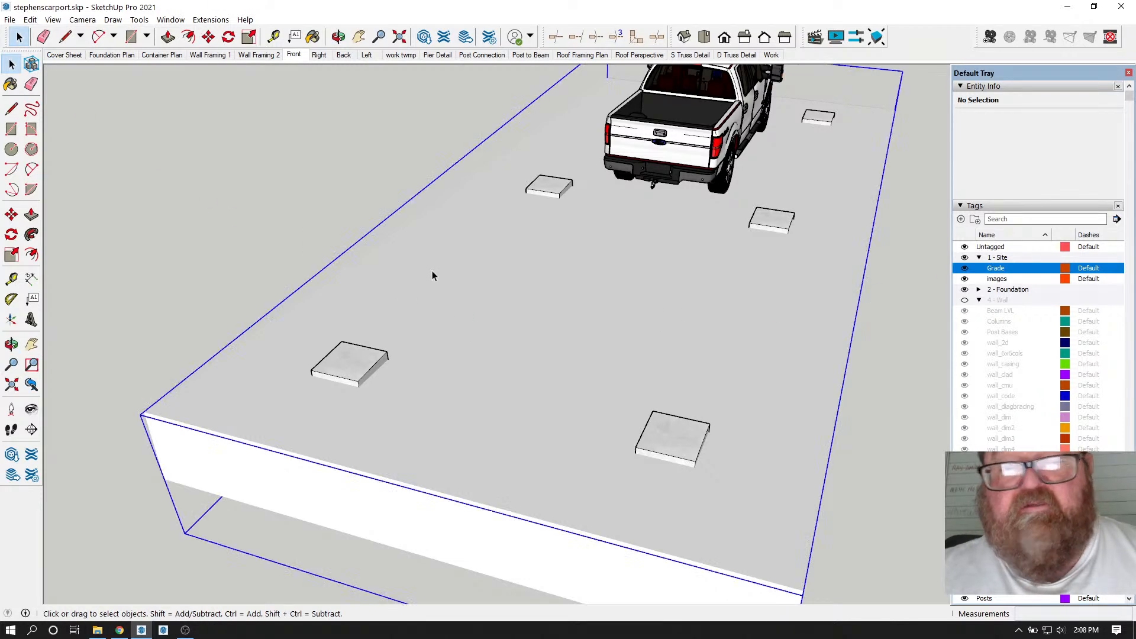
key(shift+z)
click(1115, 118)
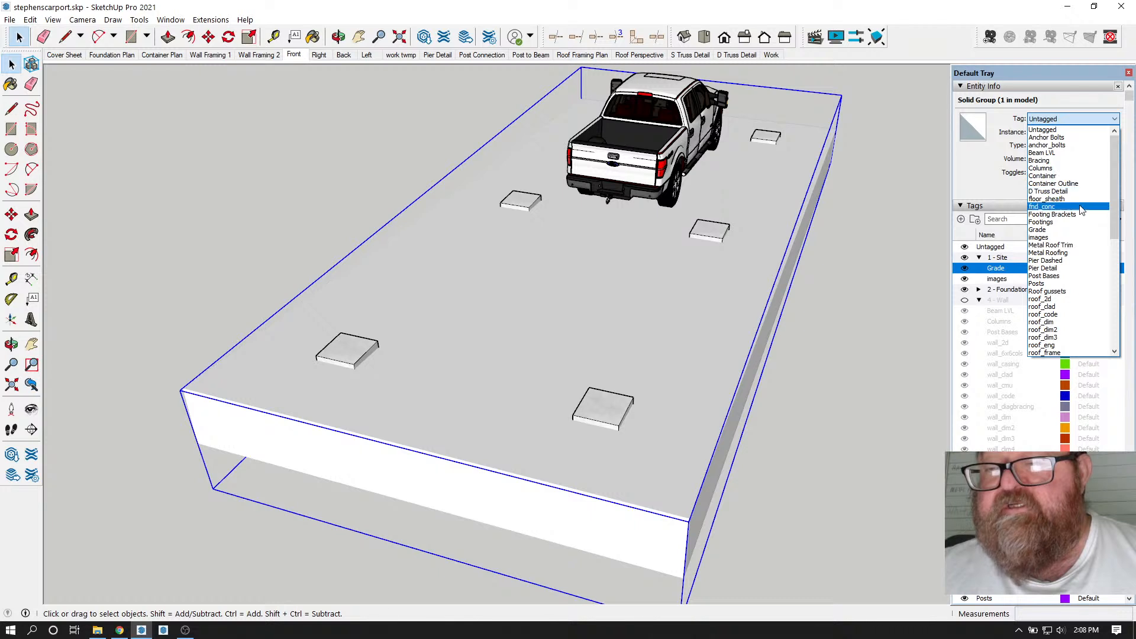
click(1072, 230)
click(911, 216)
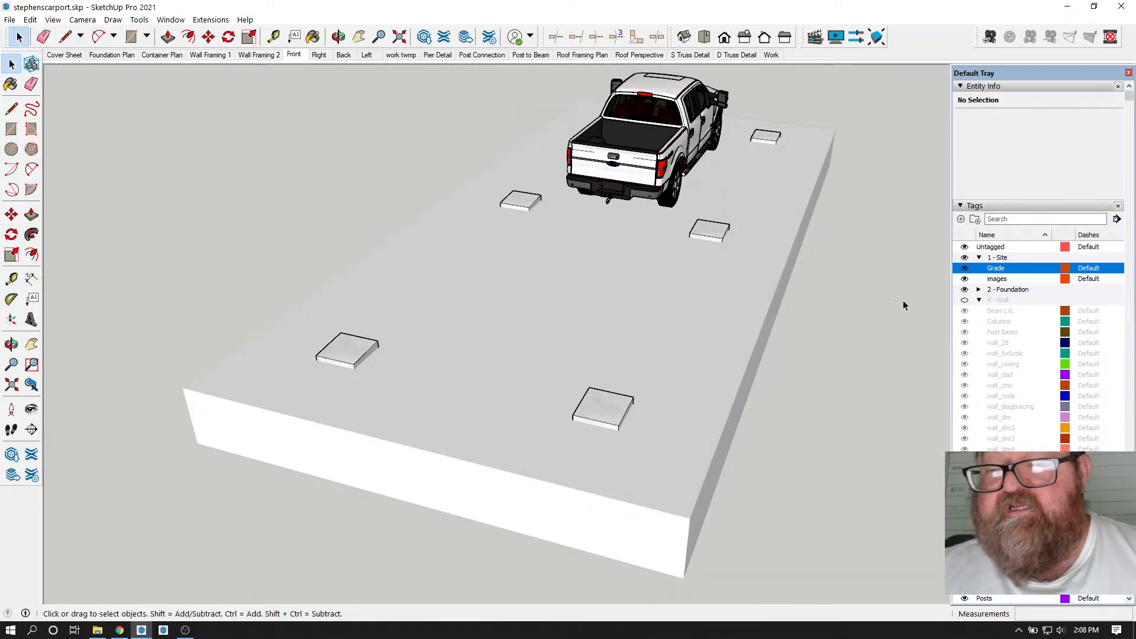
click(963, 268)
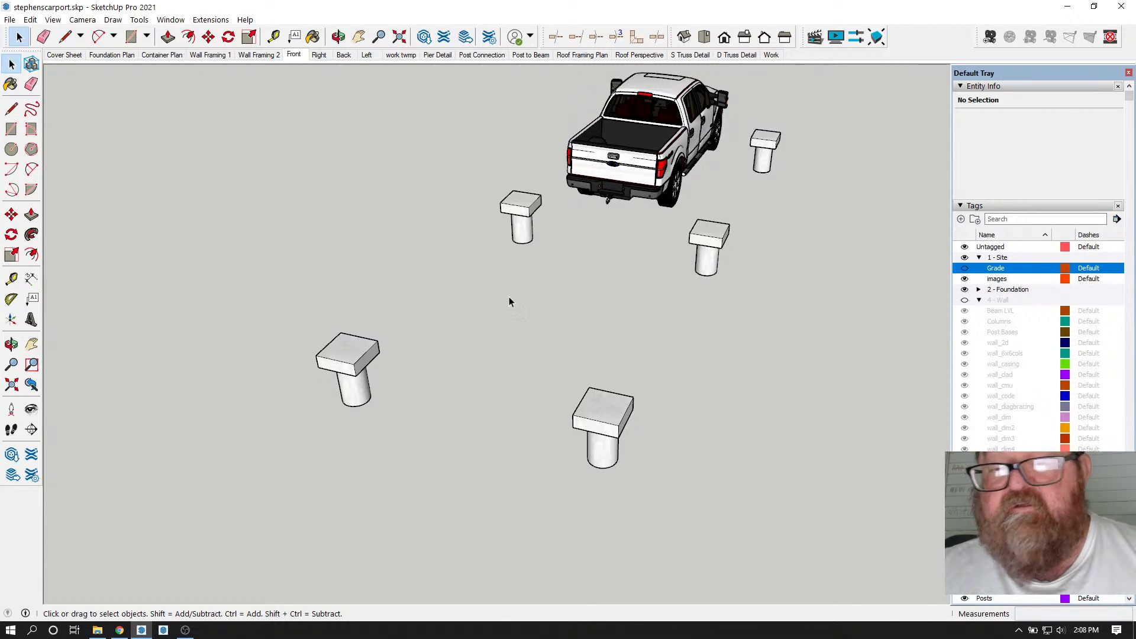
- View the nearest concrete pier from below and measure the length of its round shaft
click(338, 37)
drag(340, 178, 434, 330)
scroll(527, 350, up, 7)
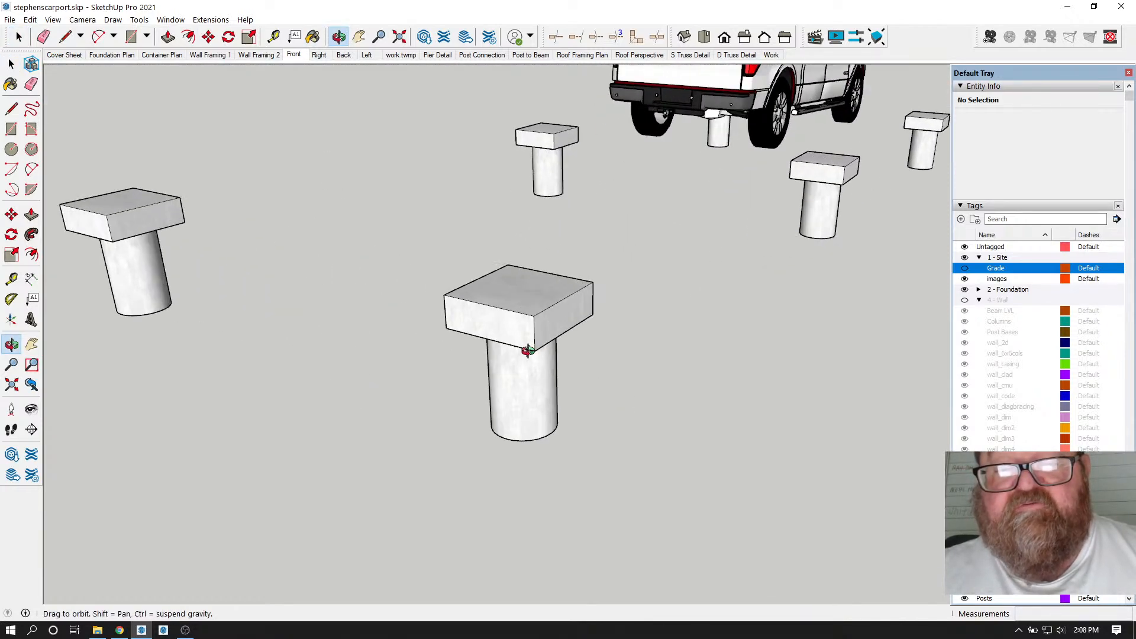
drag(527, 364, 482, 273)
scroll(545, 411, down, 2)
scroll(466, 342, up, 3)
scroll(458, 244, up, 2)
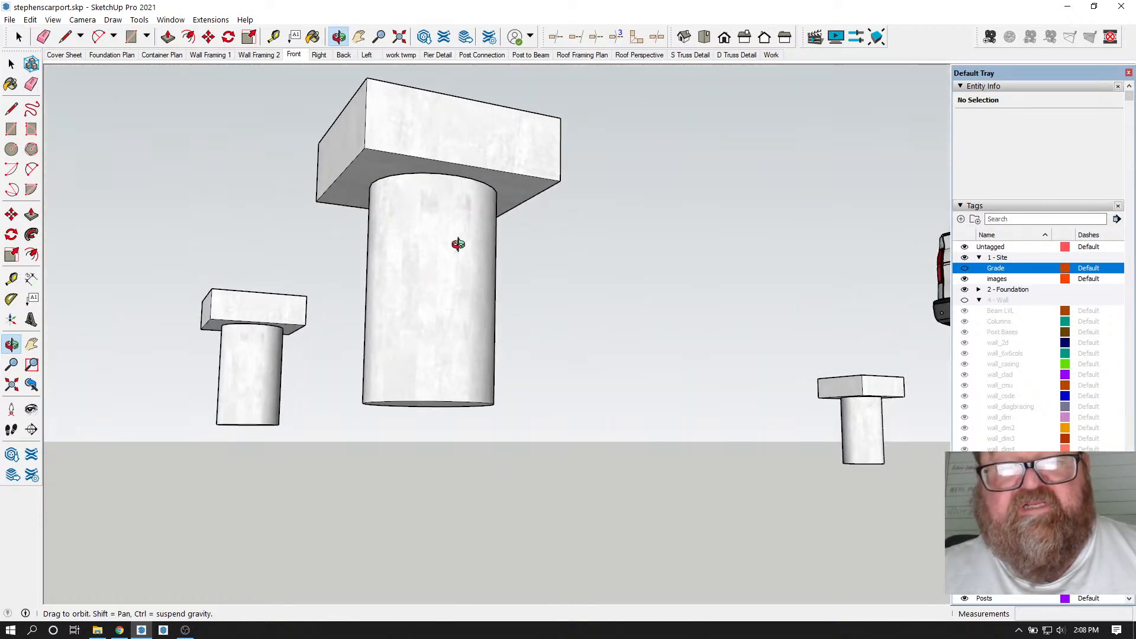
click(273, 36)
click(439, 172)
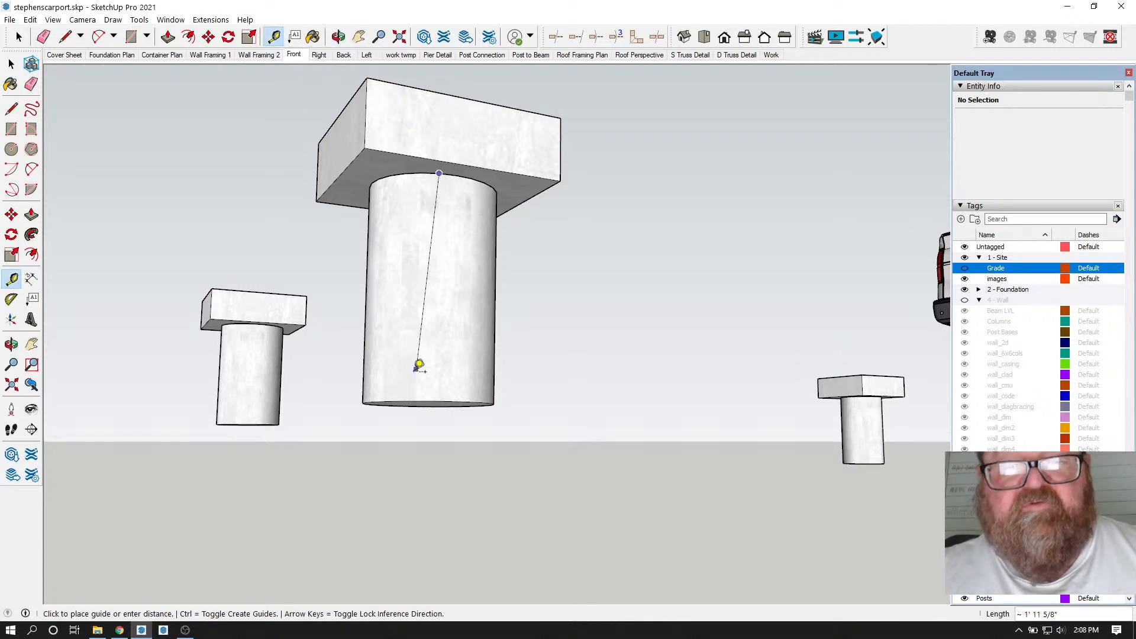
click(434, 391)
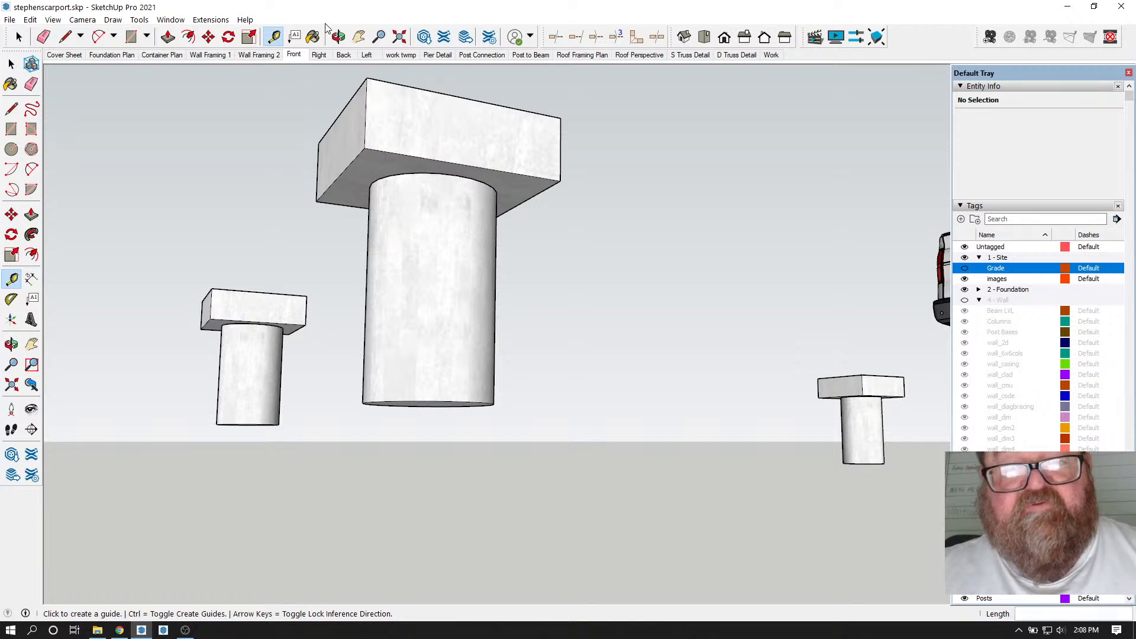
- Open the round pier shaft for editing, extend its bottom face downward 12 inches with Push/Pull, and leave the component
middle_drag(393, 145, 279, 132)
key(space)
click(422, 244)
double_click(422, 245)
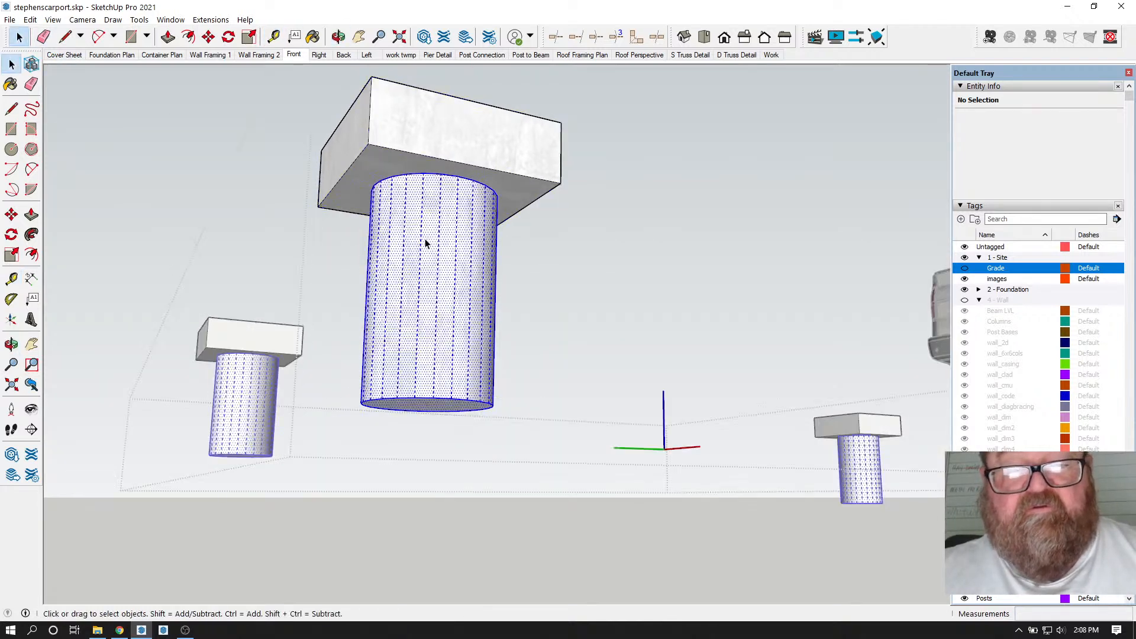
click(165, 37)
click(444, 408)
click(445, 442)
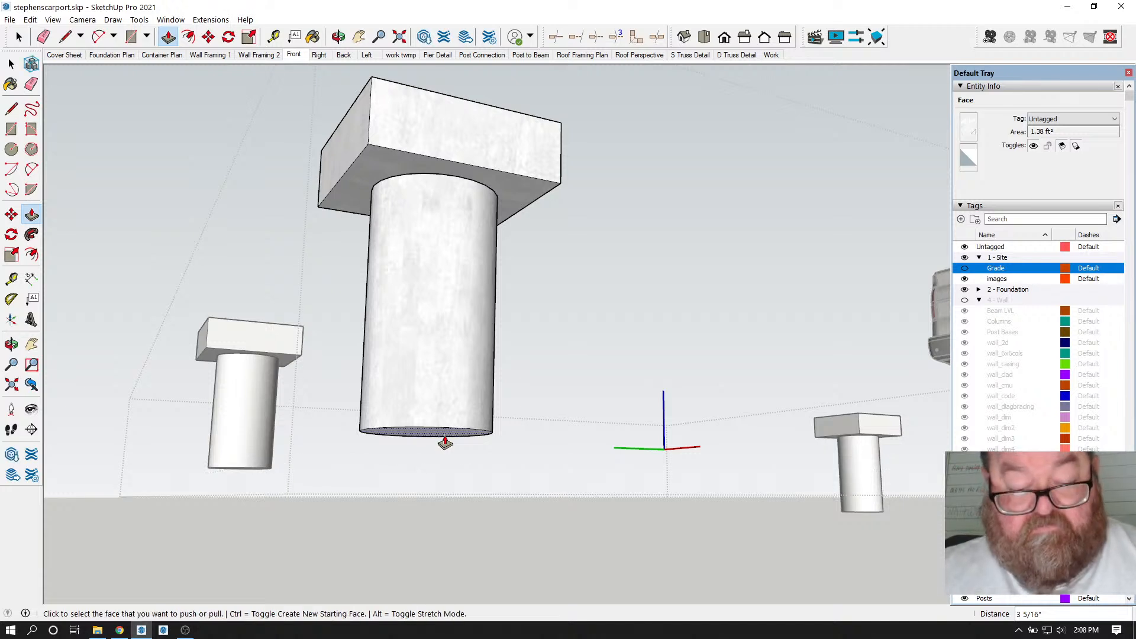
text(12)
key(Return)
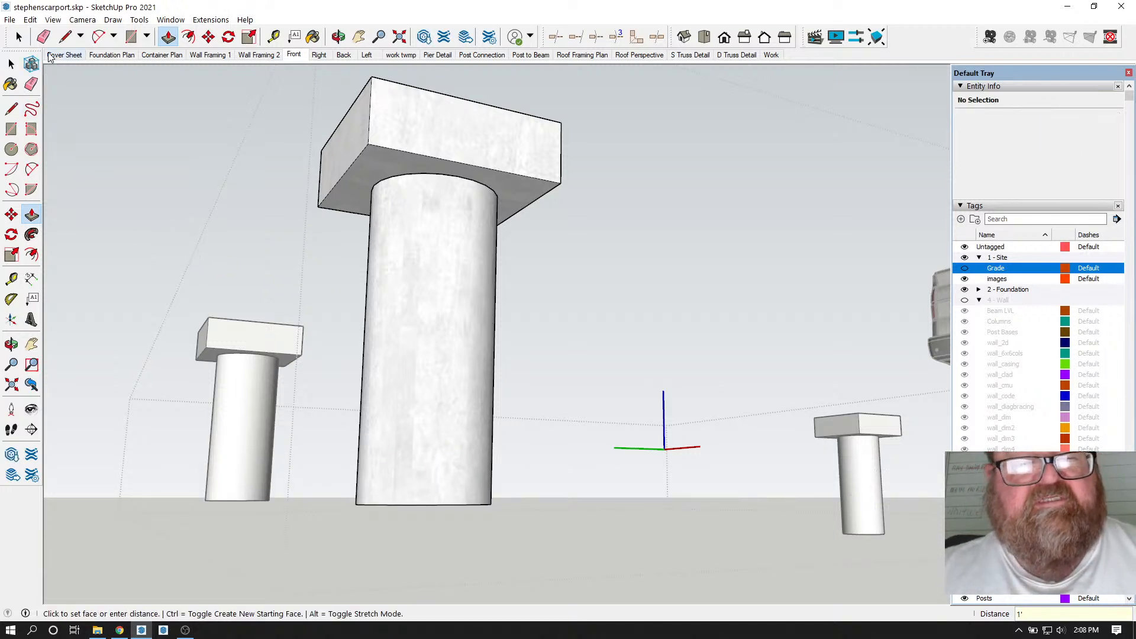
click(20, 38)
click(160, 92)
- Examine the lengthened piers and their square caps from above, from the side and from below
click(337, 37)
drag(437, 284, 462, 349)
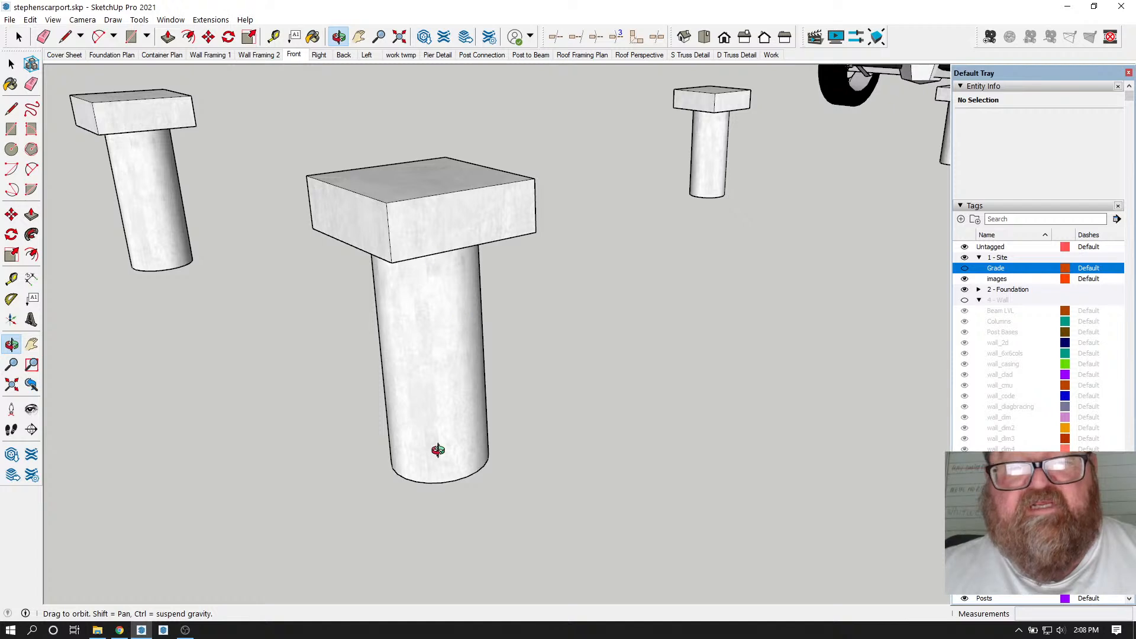
drag(426, 393, 452, 388)
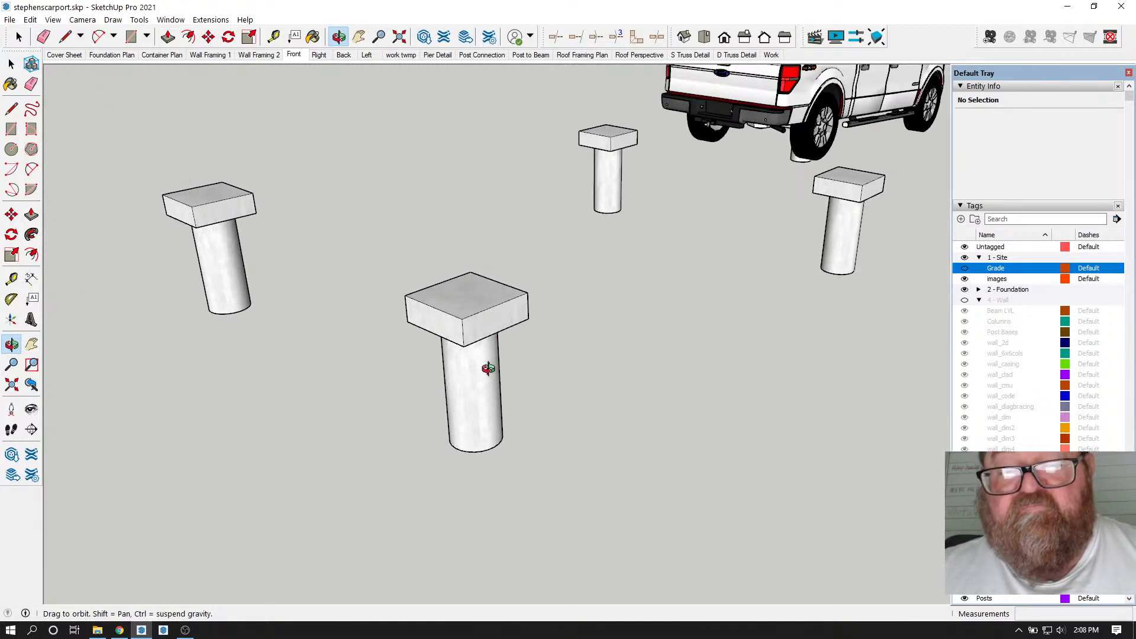
drag(495, 437, 479, 379)
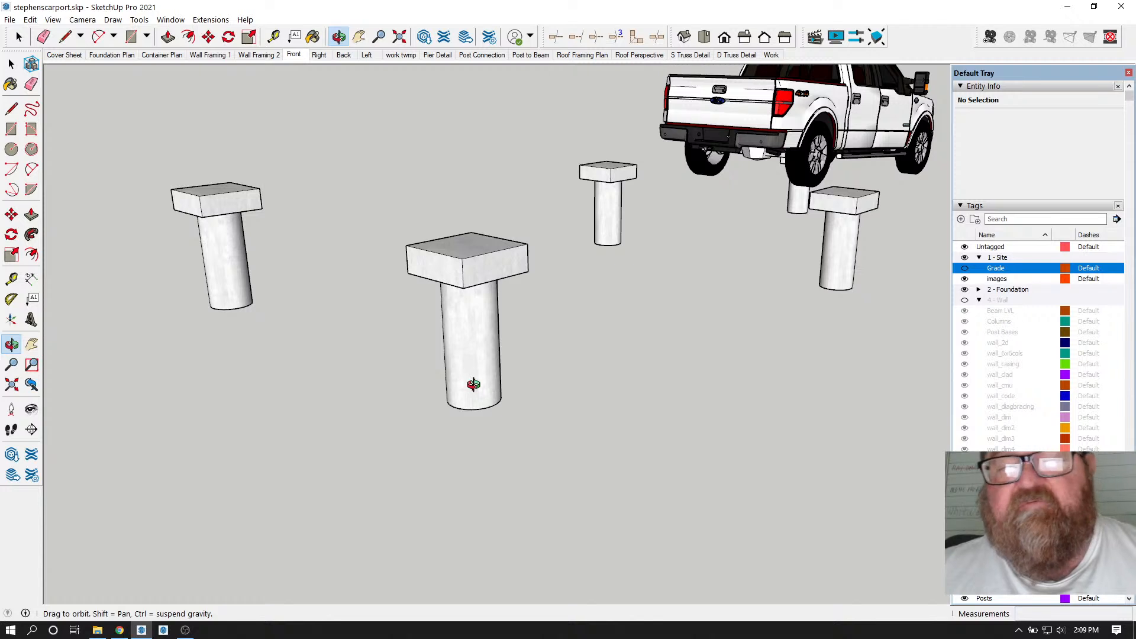
mouse_move(479, 382)
mouse_down()
mouse_move(467, 401)
mouse_move(476, 393)
mouse_up()
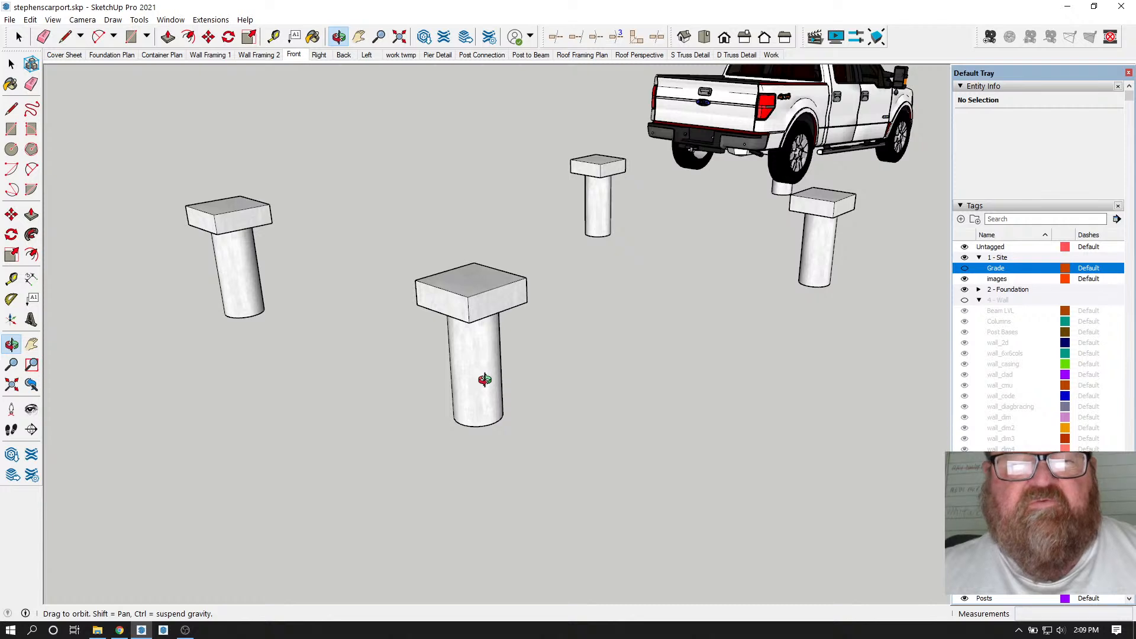
drag(482, 375, 482, 372)
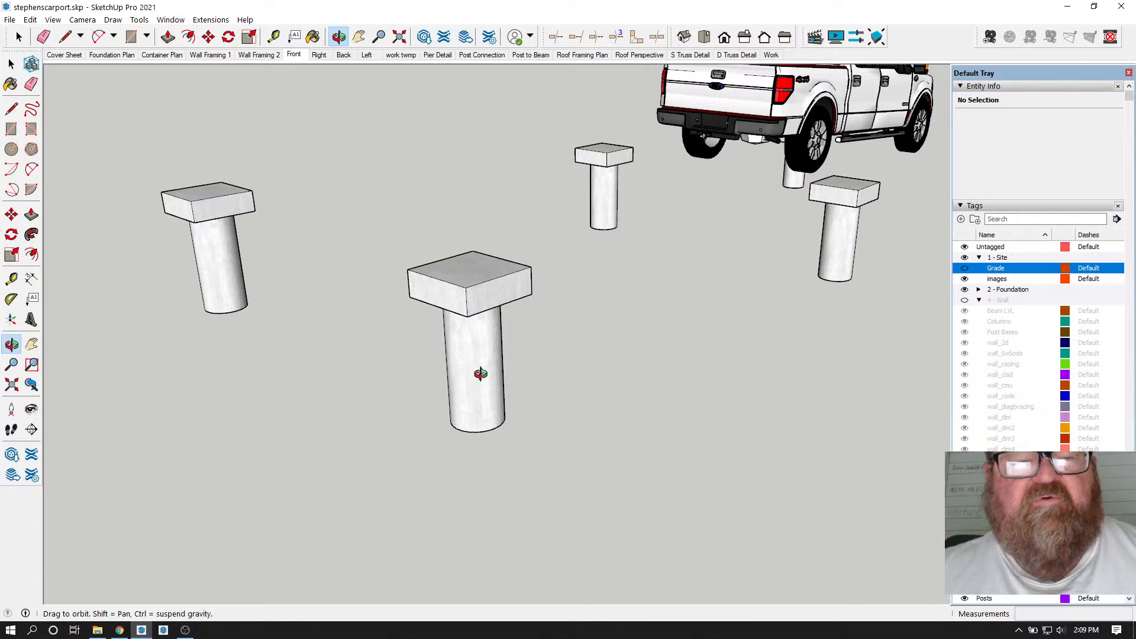
drag(481, 374, 413, 328)
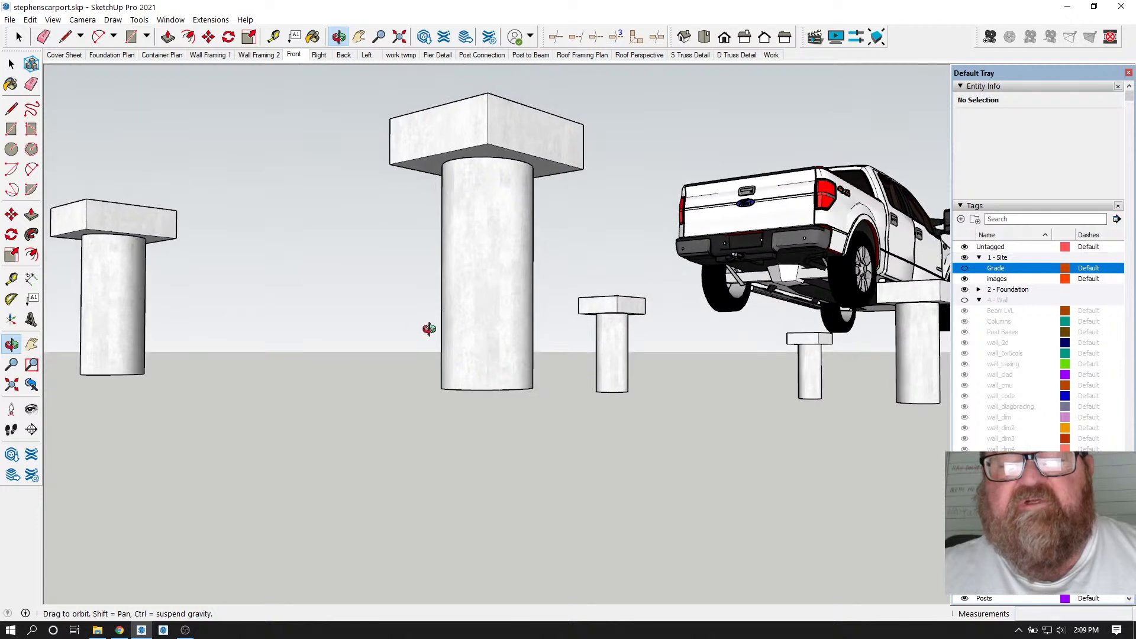
drag(500, 334, 495, 275)
drag(515, 358, 513, 245)
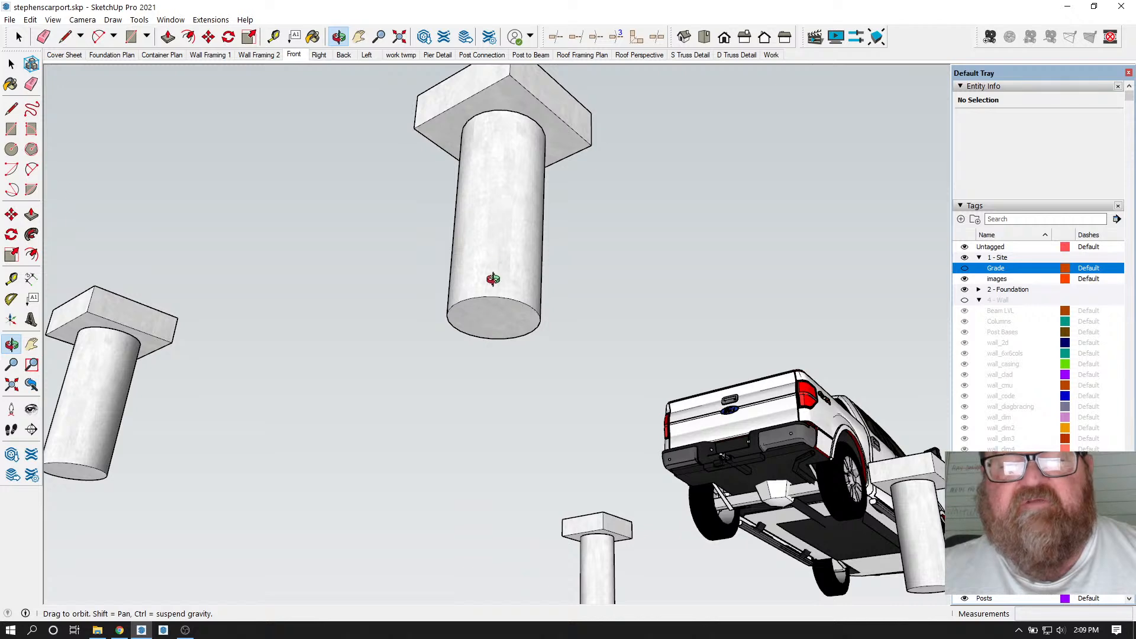
drag(507, 223, 509, 468)
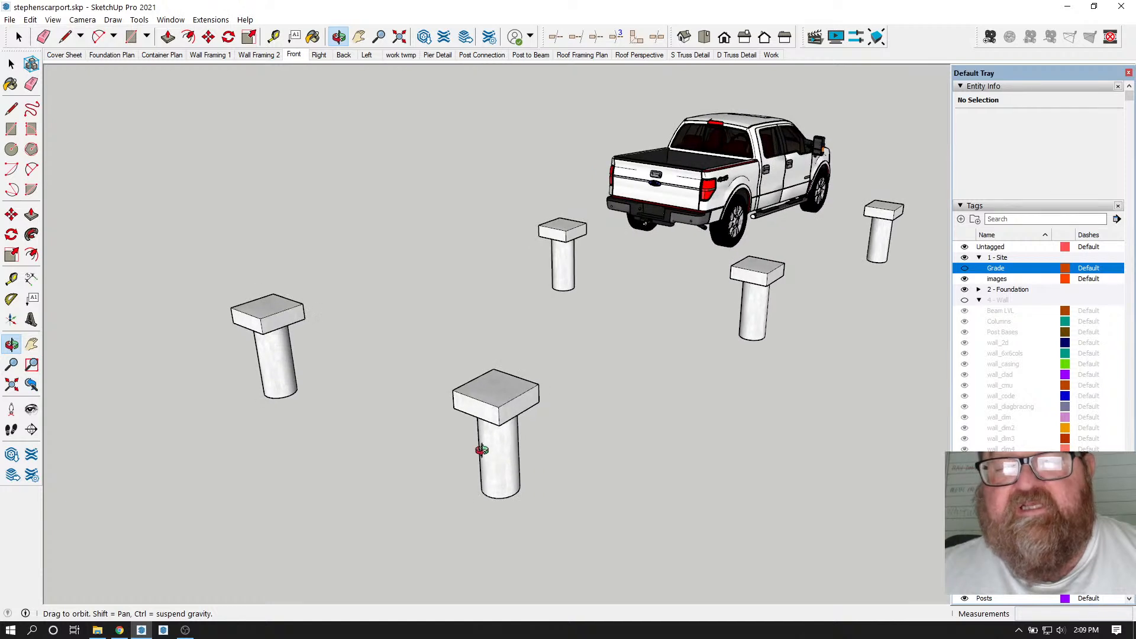
scroll(509, 471, up, 4)
scroll(514, 472, up, 1)
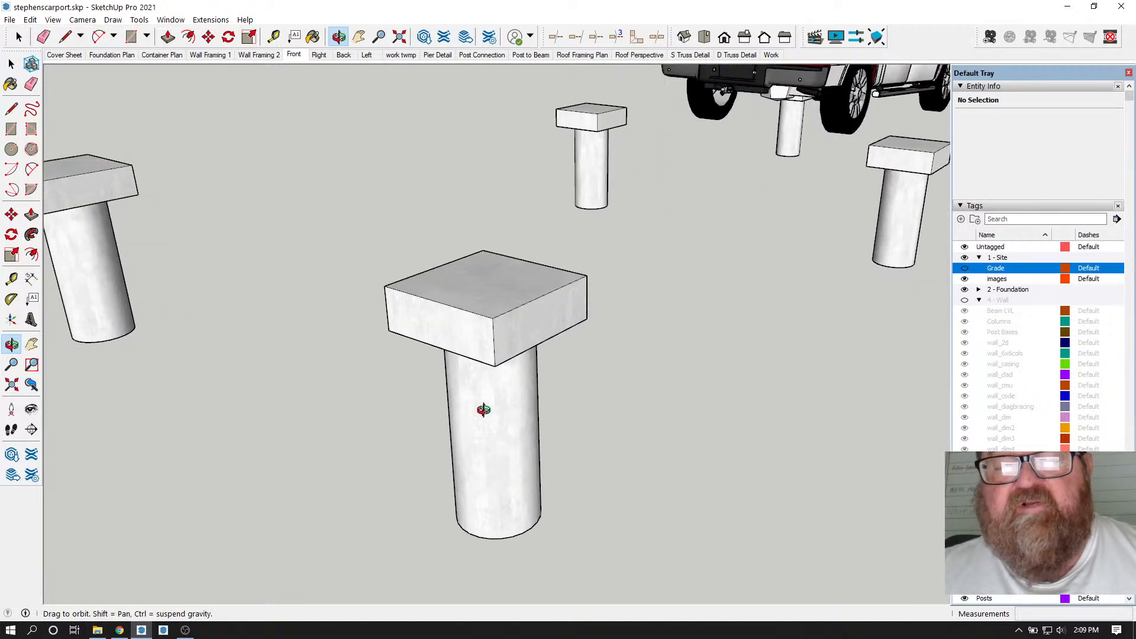
scroll(492, 445, down, 4)
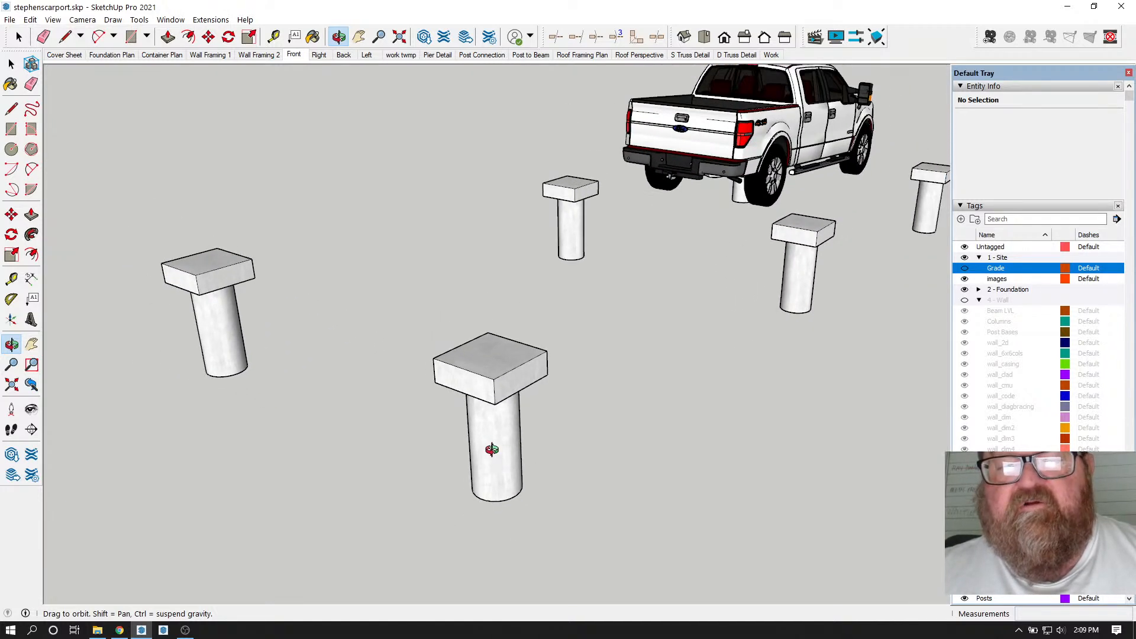
- Switch to YouTube Studio and OBS to check the live stream, and return to the pier model in SketchUp
click(119, 629)
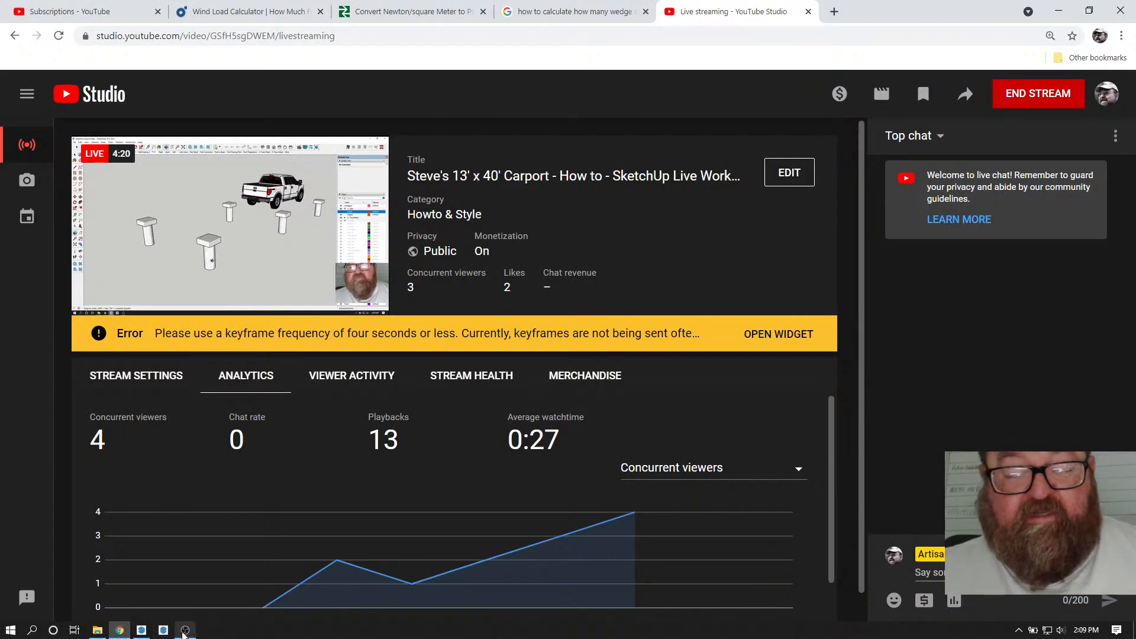
click(185, 629)
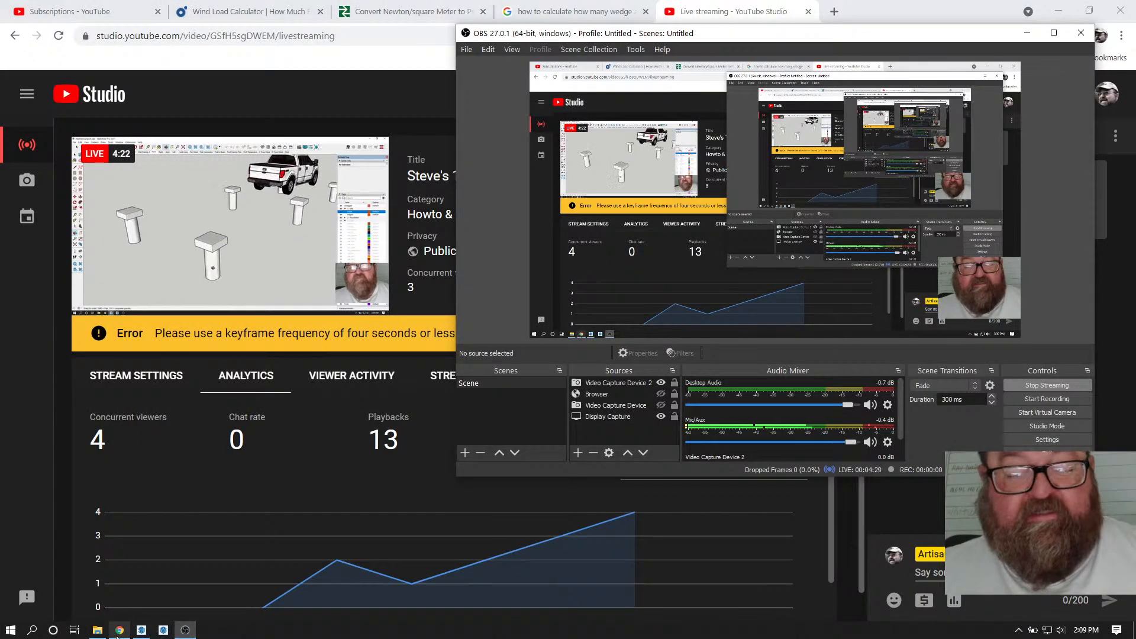
click(141, 631)
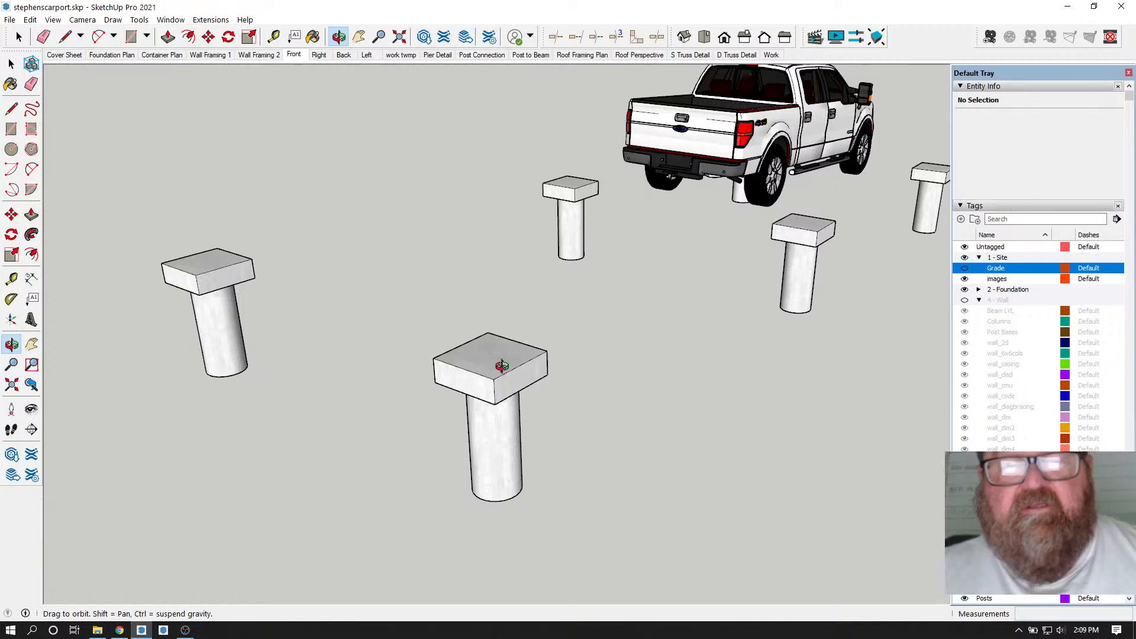
drag(469, 392, 343, 367)
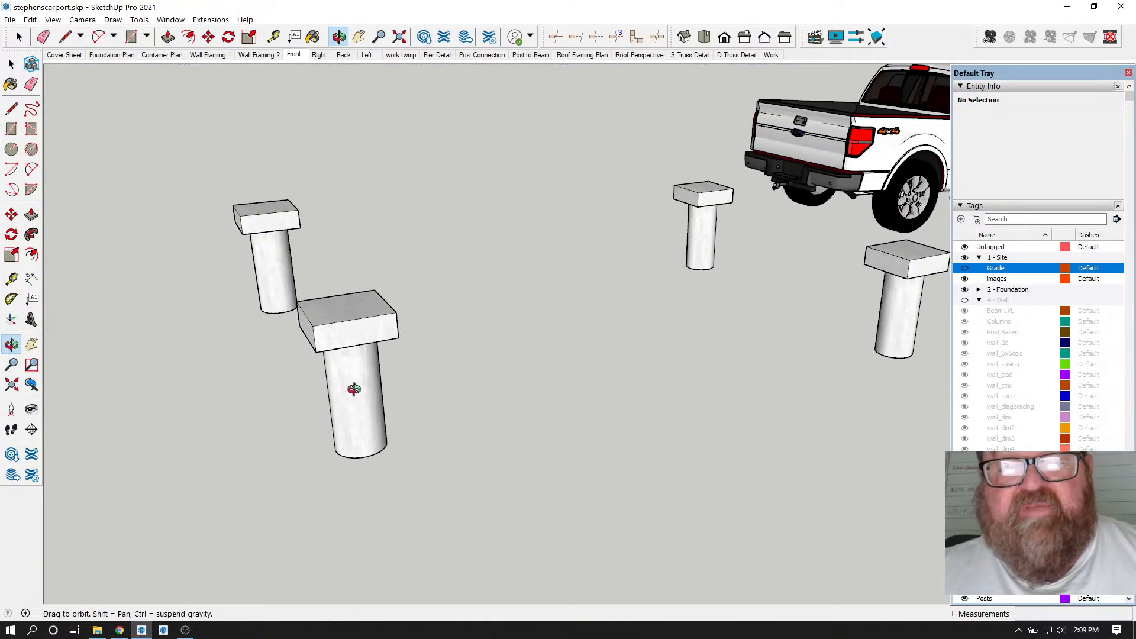
- Turn on the visibility of the Grade tag to show the ground block around the concrete piers
drag(354, 409, 515, 419)
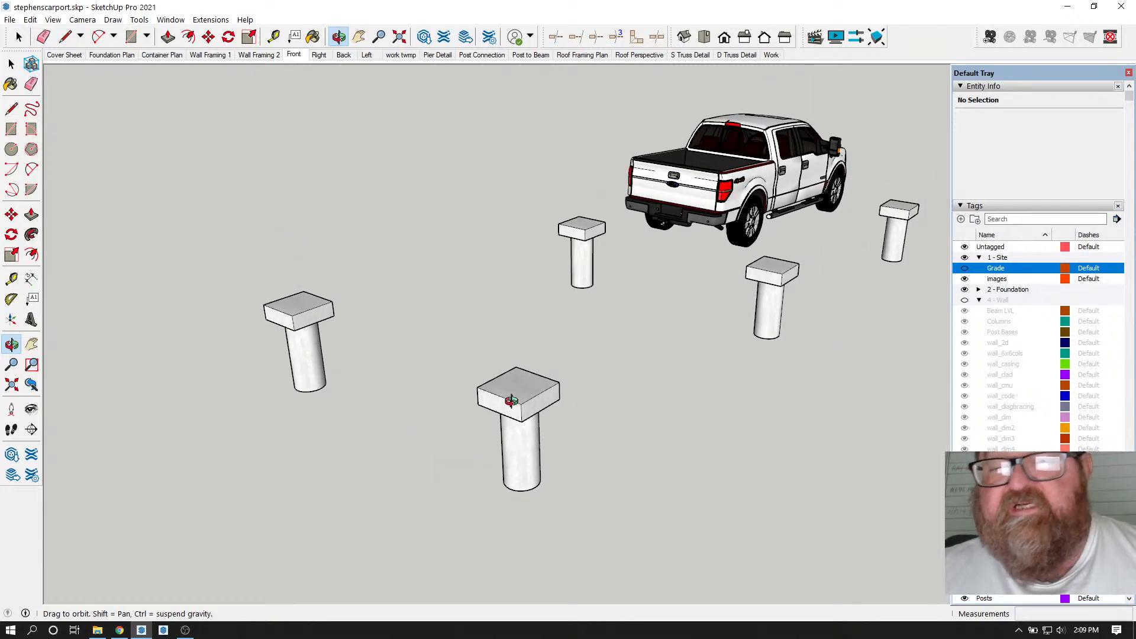
click(964, 269)
drag(572, 423, 583, 402)
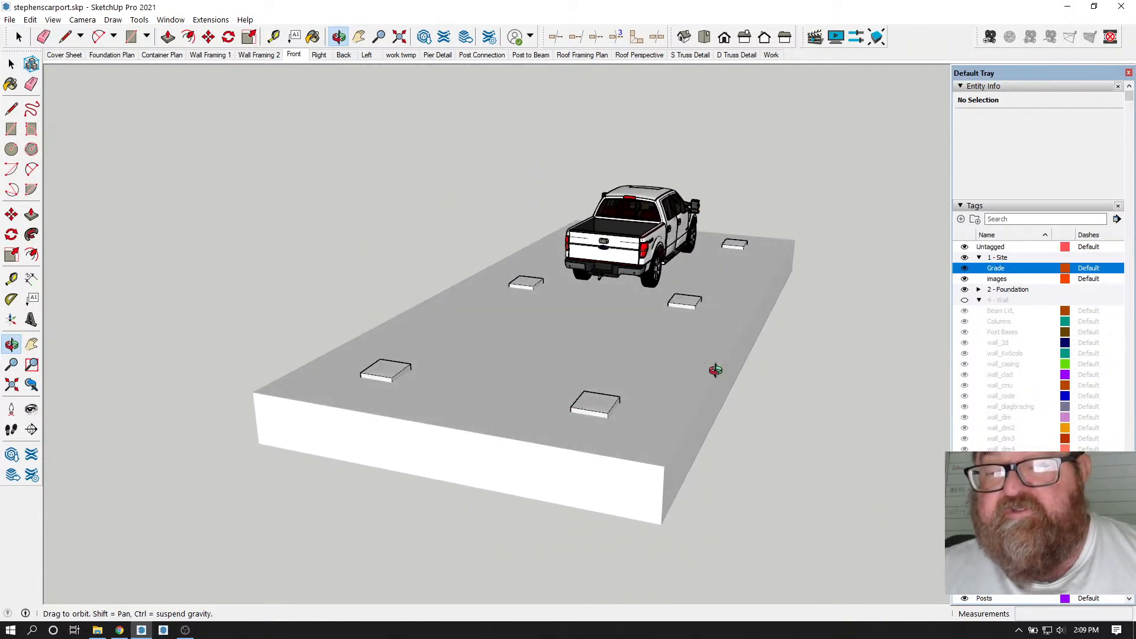
- Collapse all tag folders and turn on the visibility of the 4 - Wall and 5 - Roof folders
click(1116, 219)
click(1101, 234)
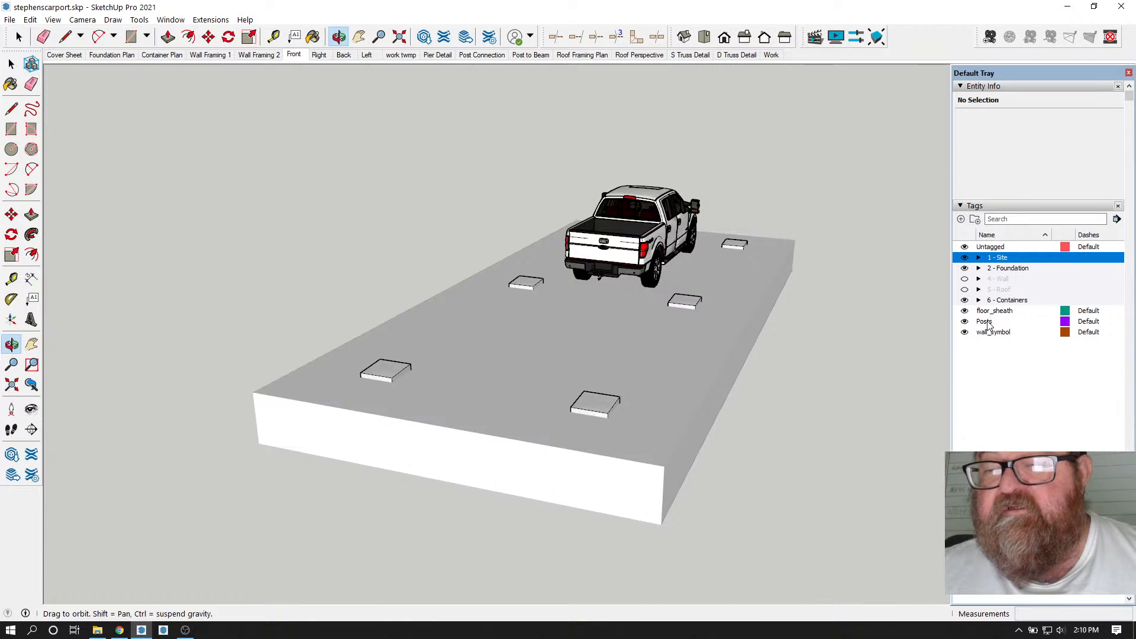
click(964, 279)
click(964, 289)
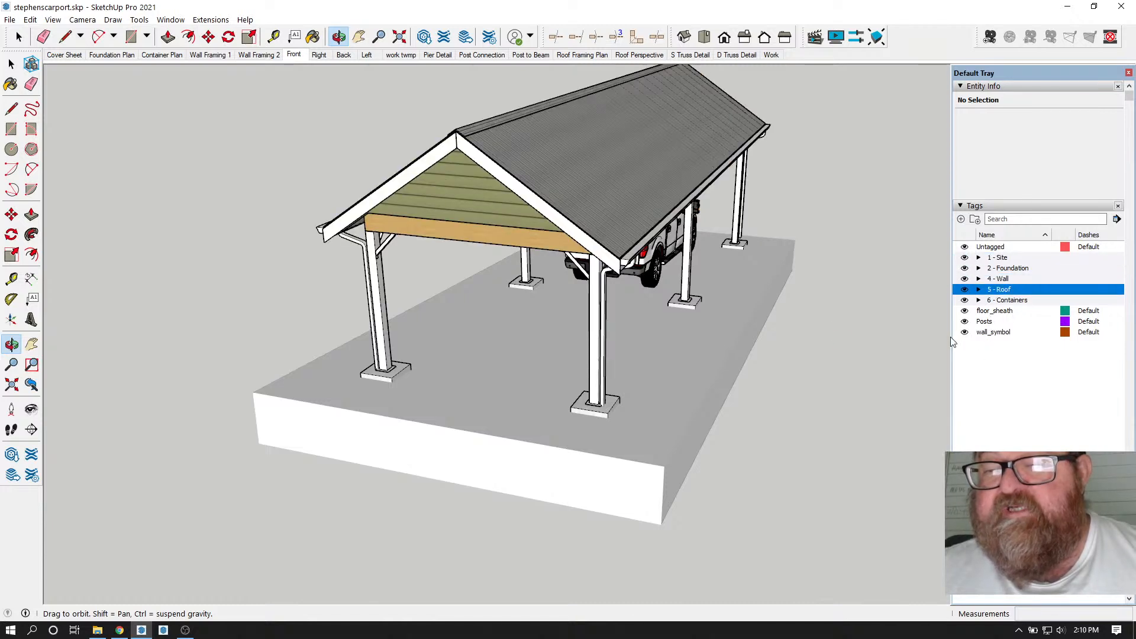
- From the carport's front, draw two freehand curves across the view, one passing through the opening and one rising over the roof
drag(617, 251, 725, 192)
mouse_move(581, 180)
mouse_down()
mouse_move(585, 145)
mouse_move(601, 170)
mouse_move(614, 167)
mouse_move(586, 171)
mouse_up()
scroll(584, 252, down, 2)
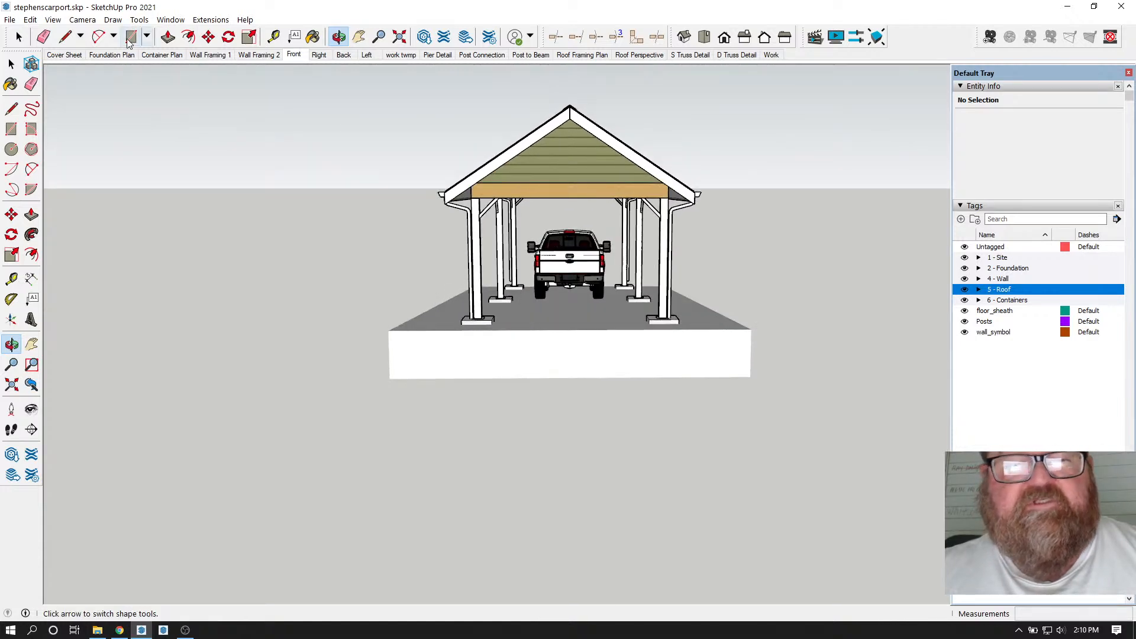
click(79, 36)
click(91, 69)
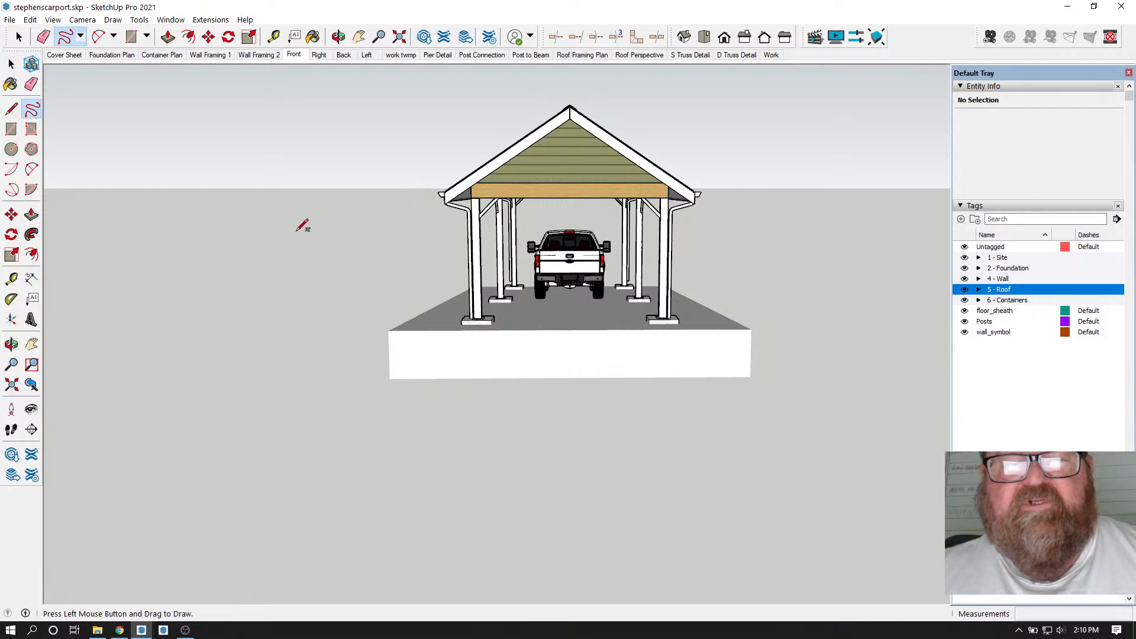
mouse_move(118, 205)
mouse_down()
mouse_move(263, 207)
mouse_move(476, 237)
mouse_up()
drag(645, 239, 881, 191)
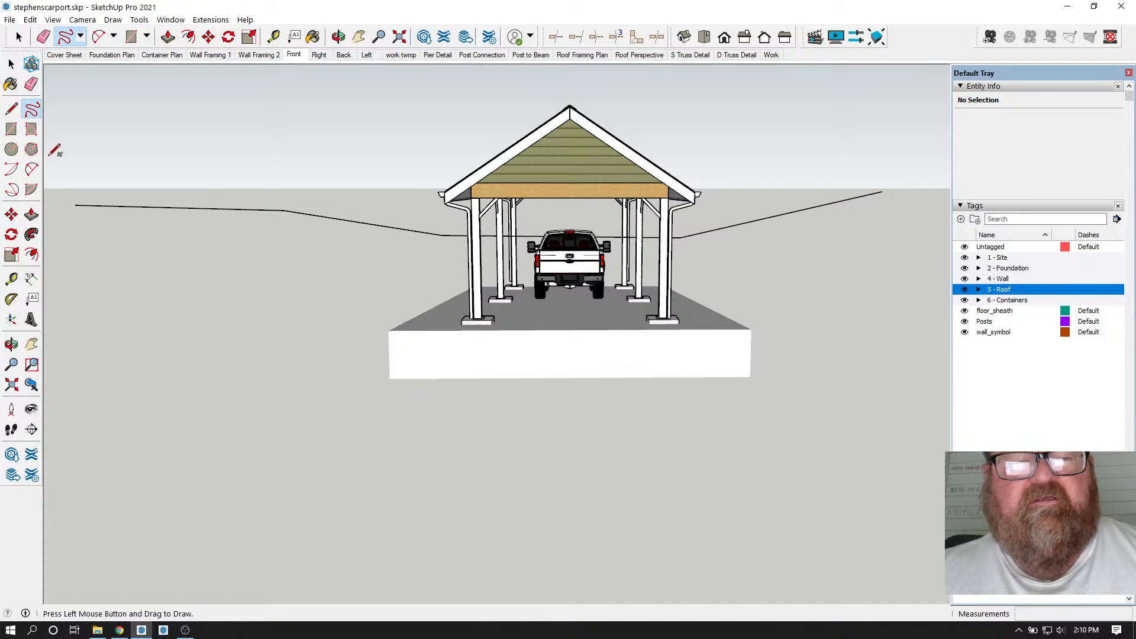
mouse_move(70, 154)
mouse_down()
mouse_move(400, 160)
mouse_move(526, 106)
mouse_move(907, 139)
mouse_up()
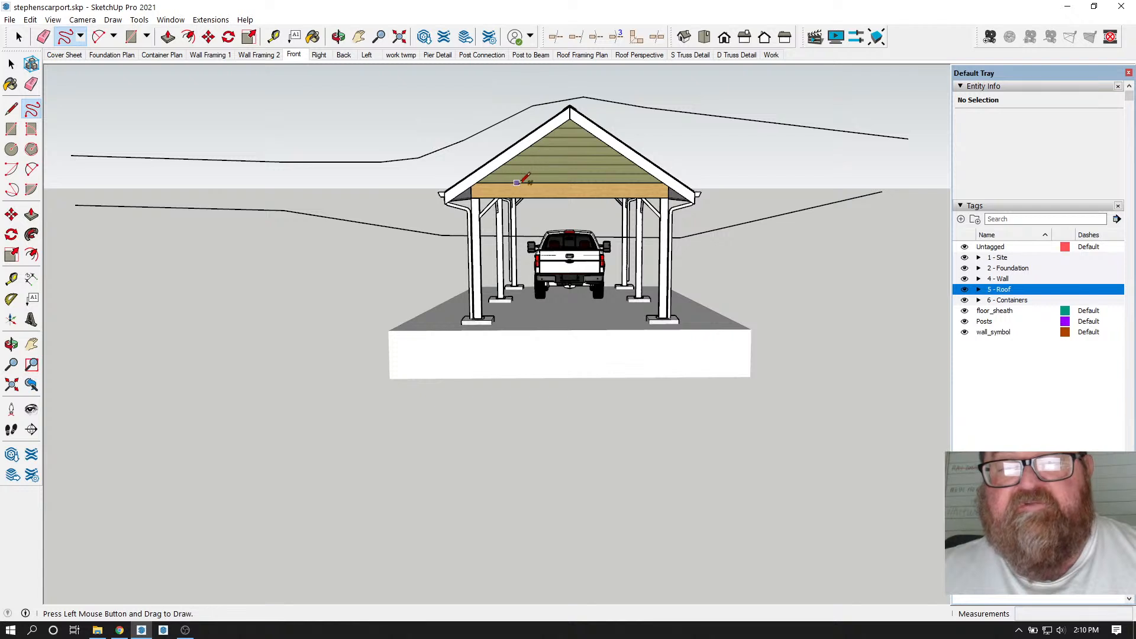
- Draw a third freehand curve swooping down beside the carport and up under its roof, and delete the face enclosed with the lower curve
scroll(621, 276, down, 2)
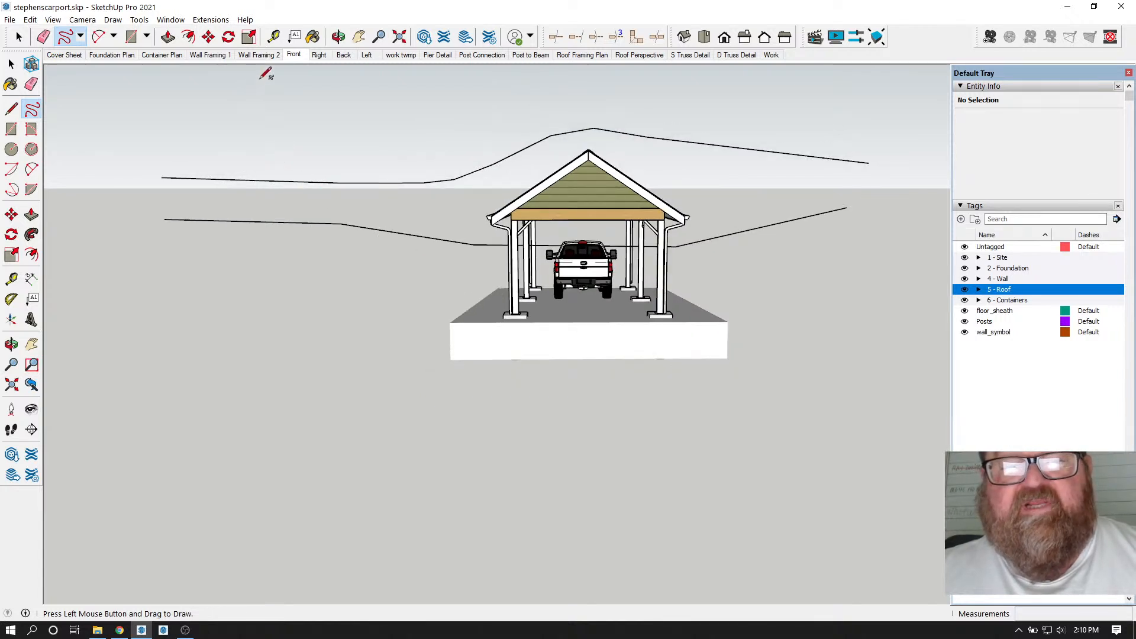
mouse_move(341, 116)
mouse_down()
mouse_move(363, 220)
mouse_move(456, 274)
mouse_move(571, 222)
mouse_up()
scroll(472, 236, up, 3)
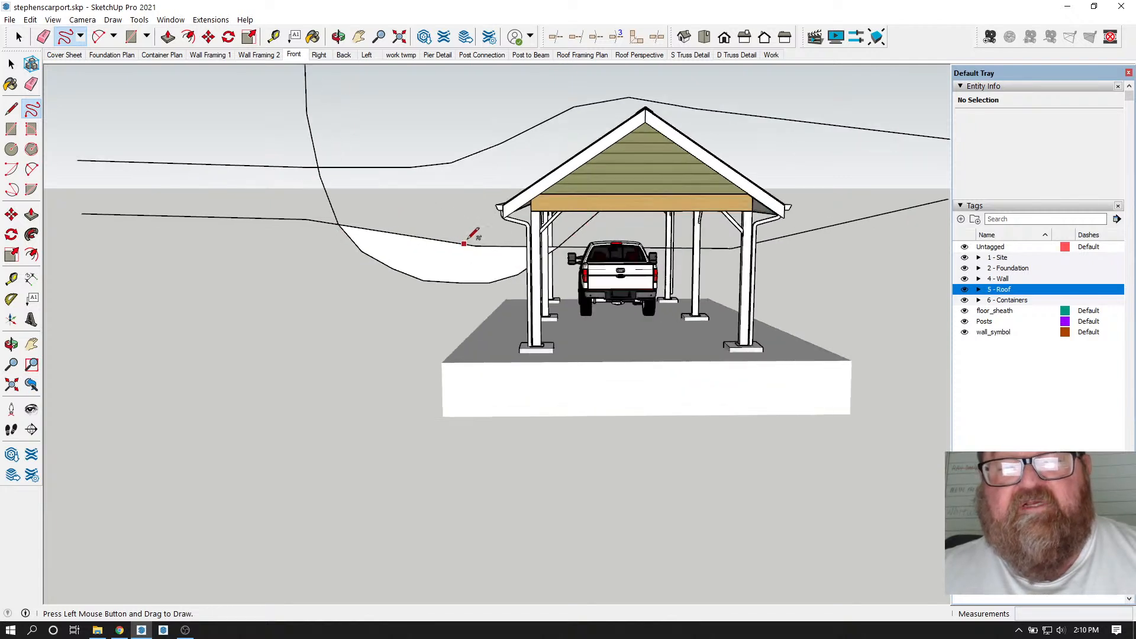
click(19, 38)
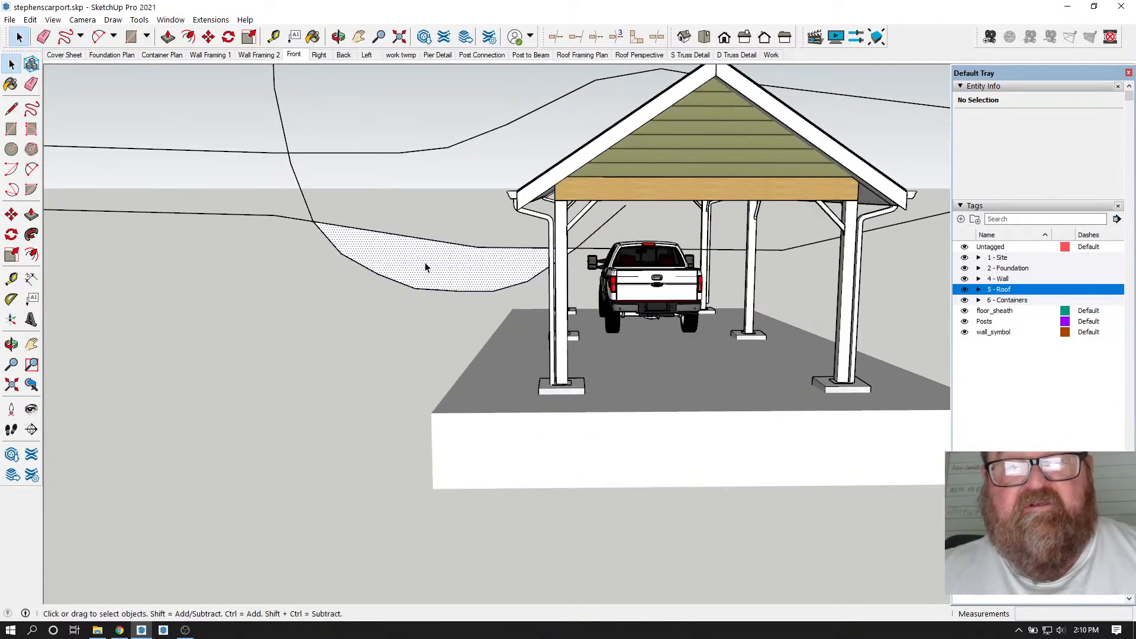
click(431, 264)
key(Delete)
scroll(450, 270, down, 2)
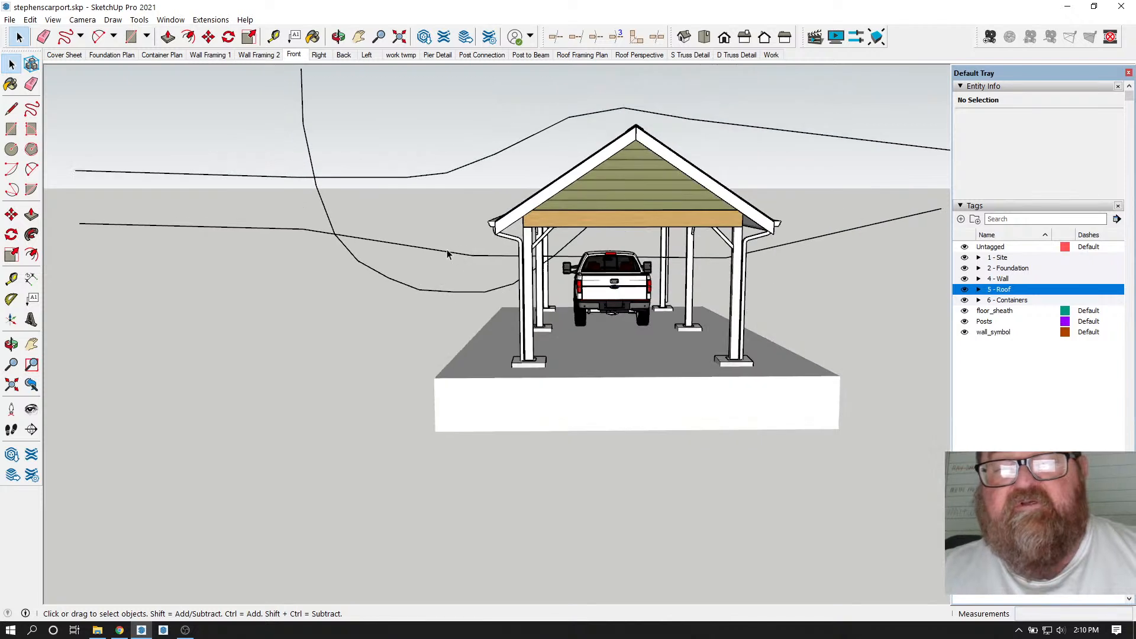
- Examine the carport from the front and from both front corners in relation to the freehand wind-path curves
click(338, 37)
drag(620, 330, 593, 238)
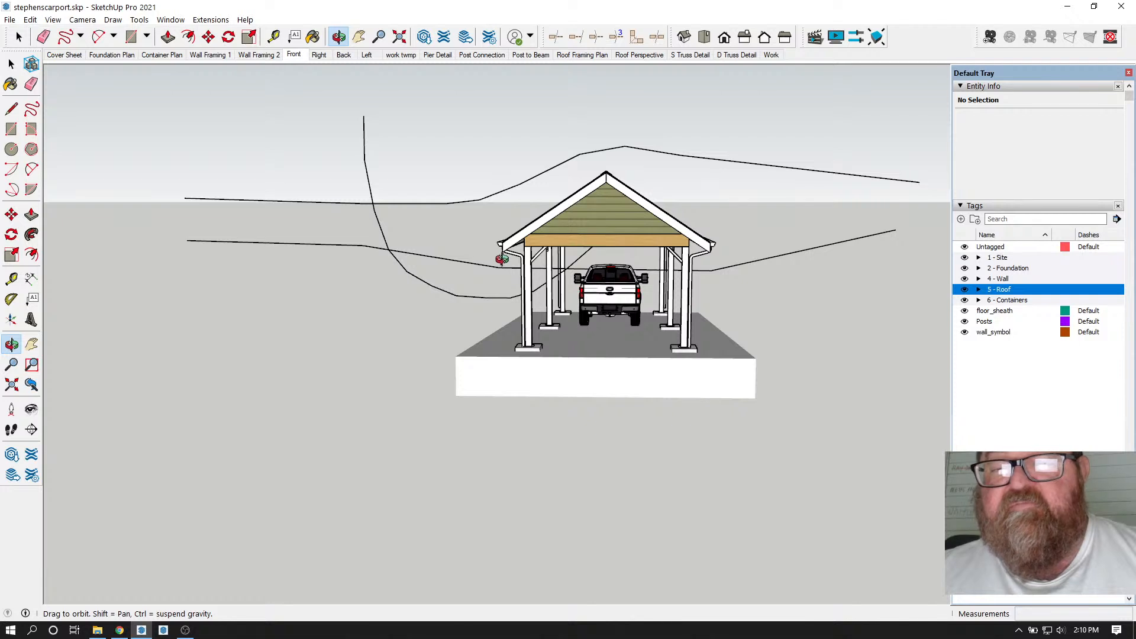
scroll(673, 247, up, 2)
drag(673, 247, 592, 227)
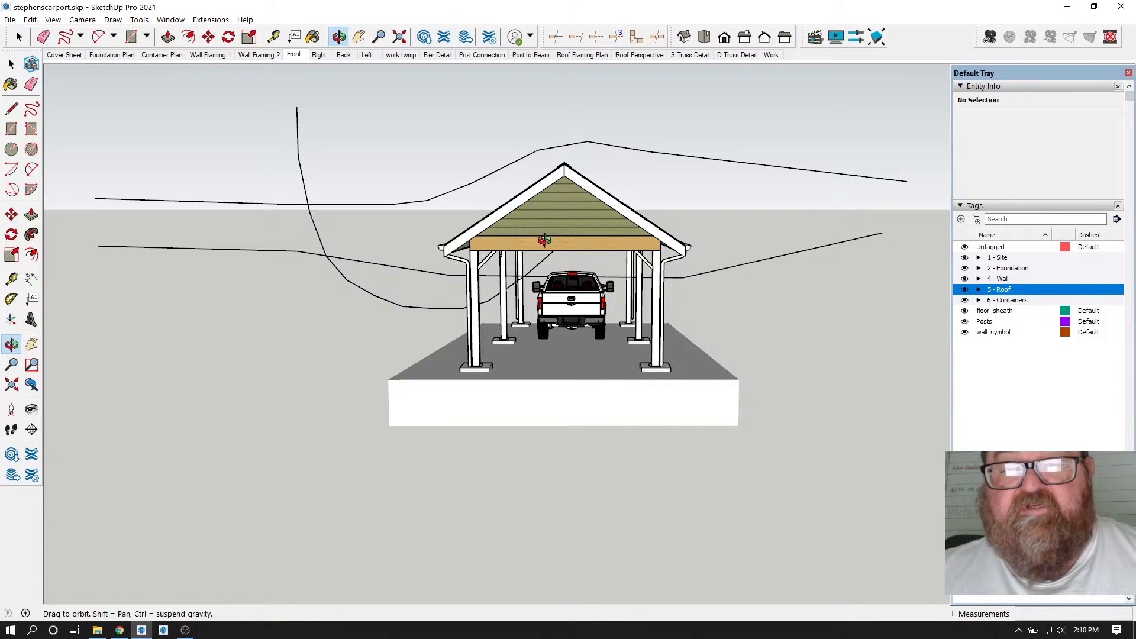
drag(535, 242, 645, 238)
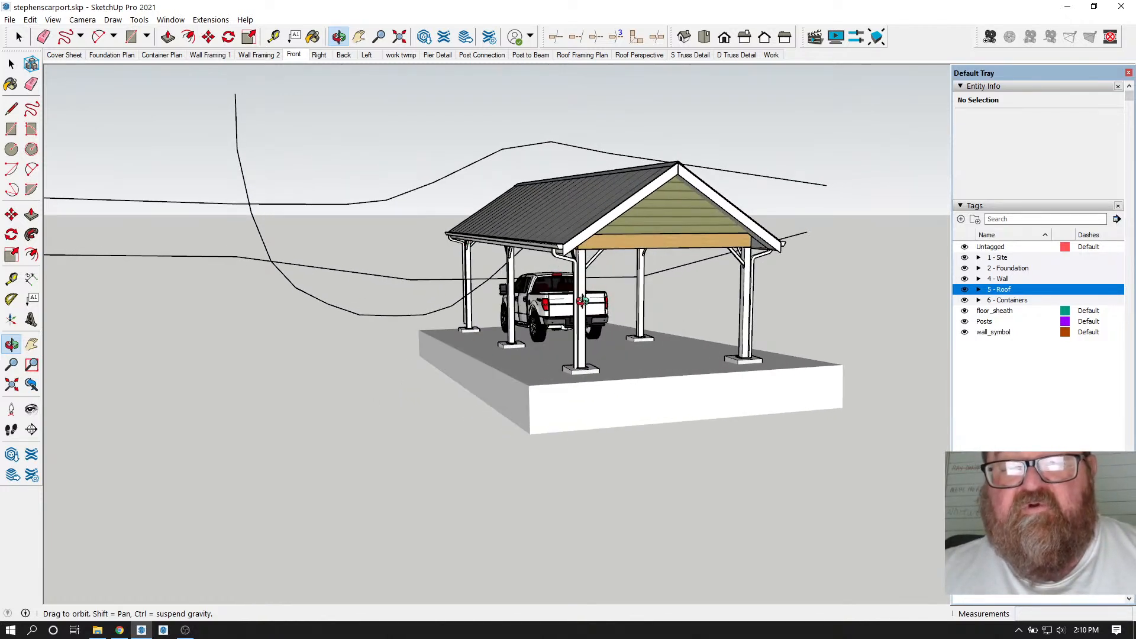
drag(582, 330, 466, 250)
drag(621, 253, 694, 236)
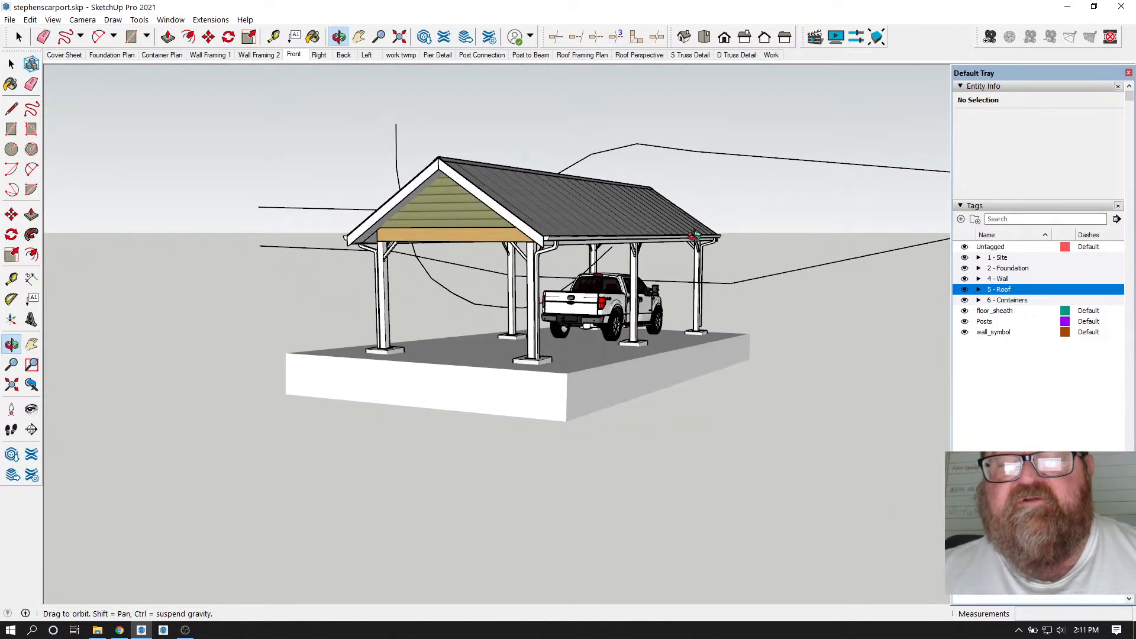
drag(594, 247, 700, 247)
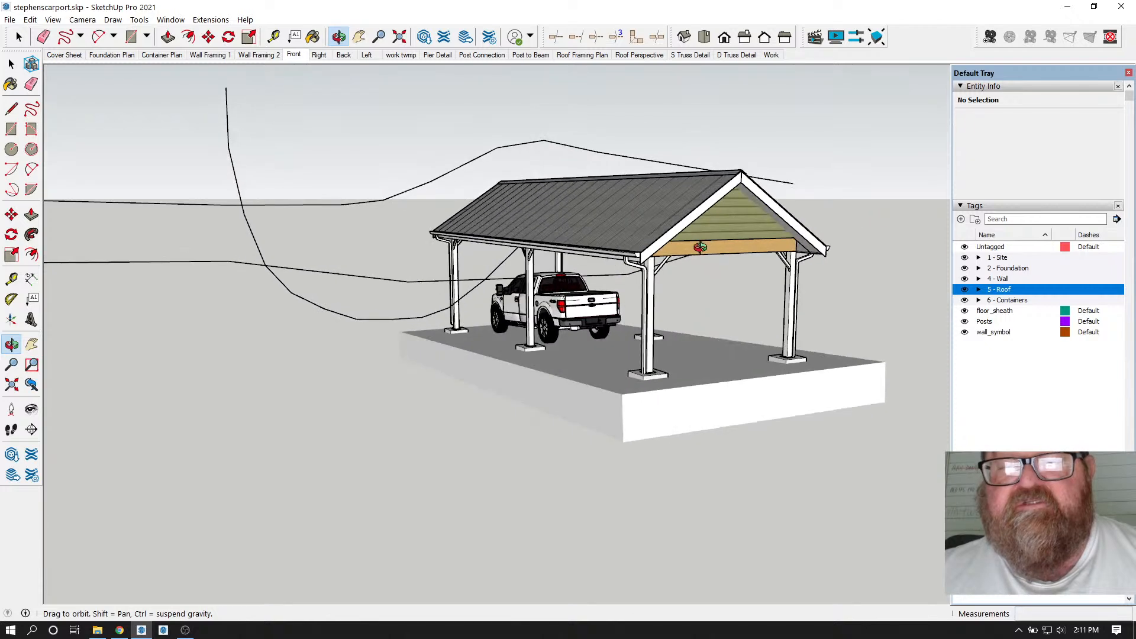
drag(648, 287, 581, 278)
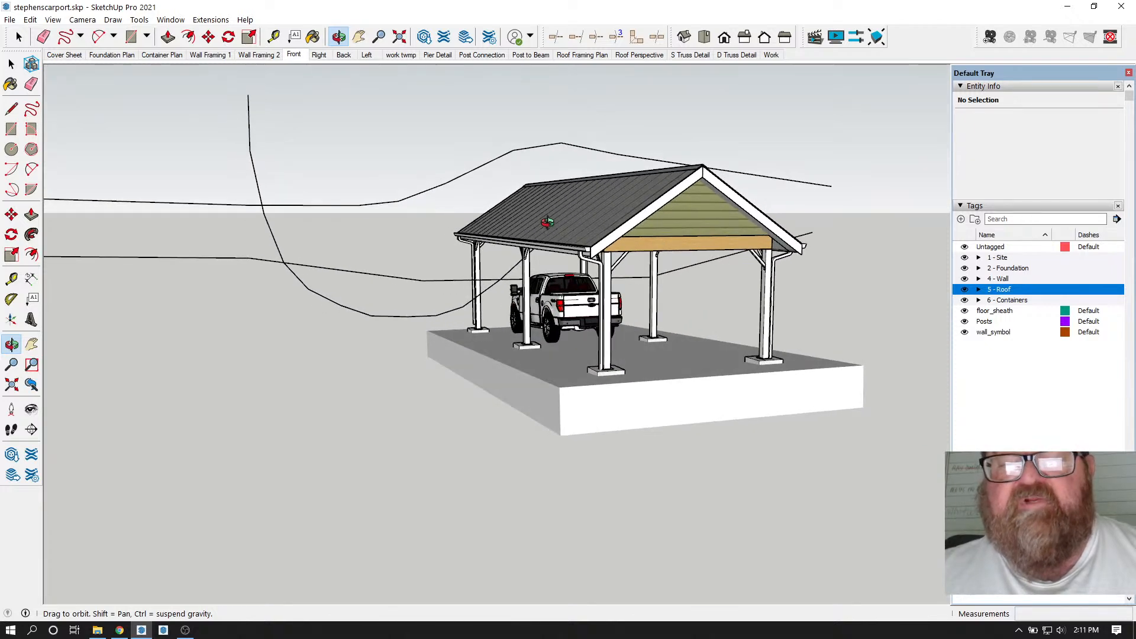
drag(600, 188, 281, 295)
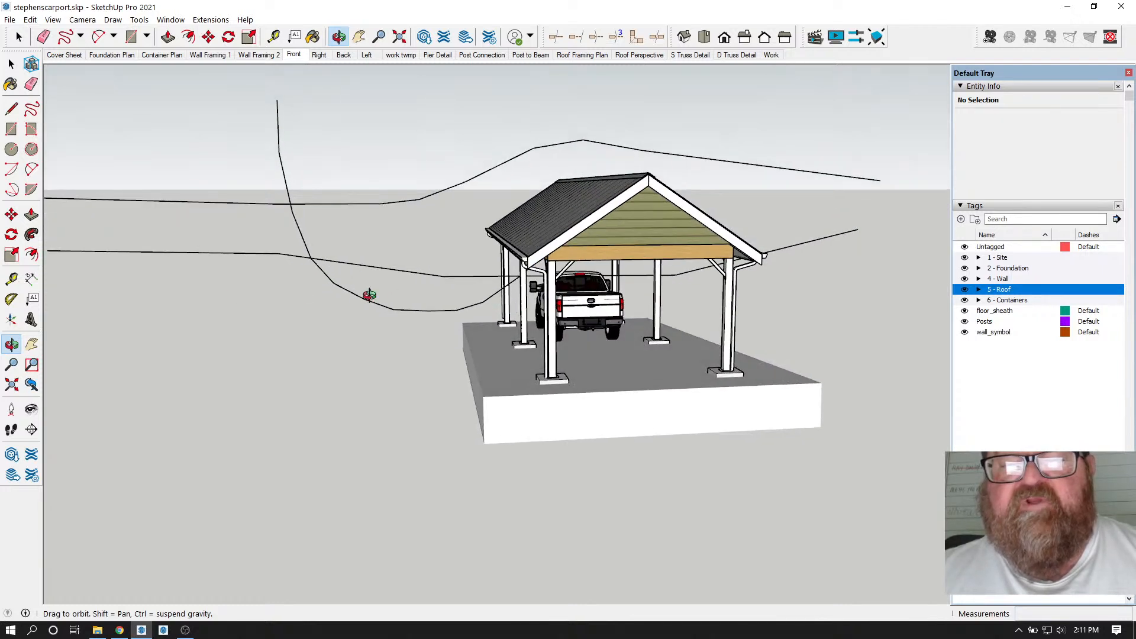
drag(618, 292, 462, 286)
drag(549, 289, 493, 286)
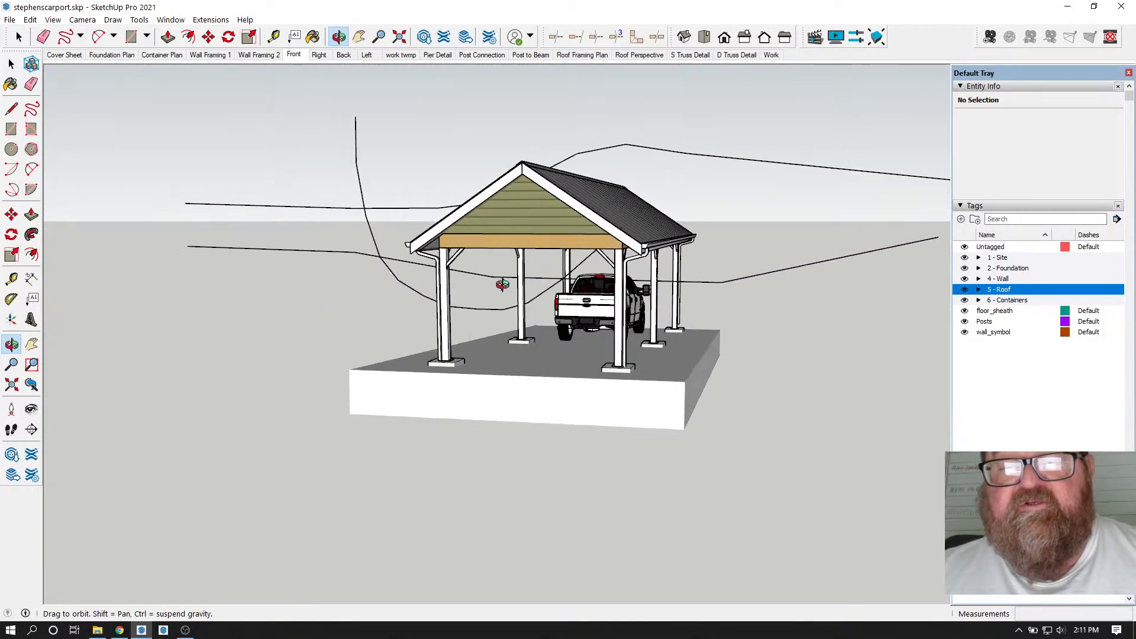
drag(567, 296, 781, 299)
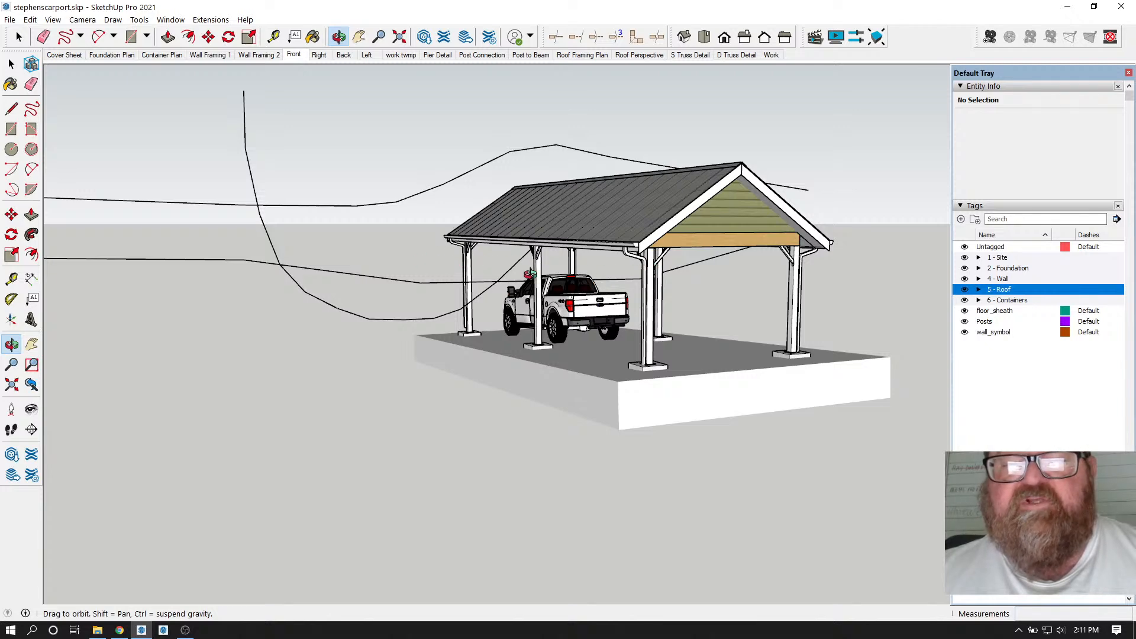
drag(690, 289, 459, 273)
drag(604, 276, 567, 302)
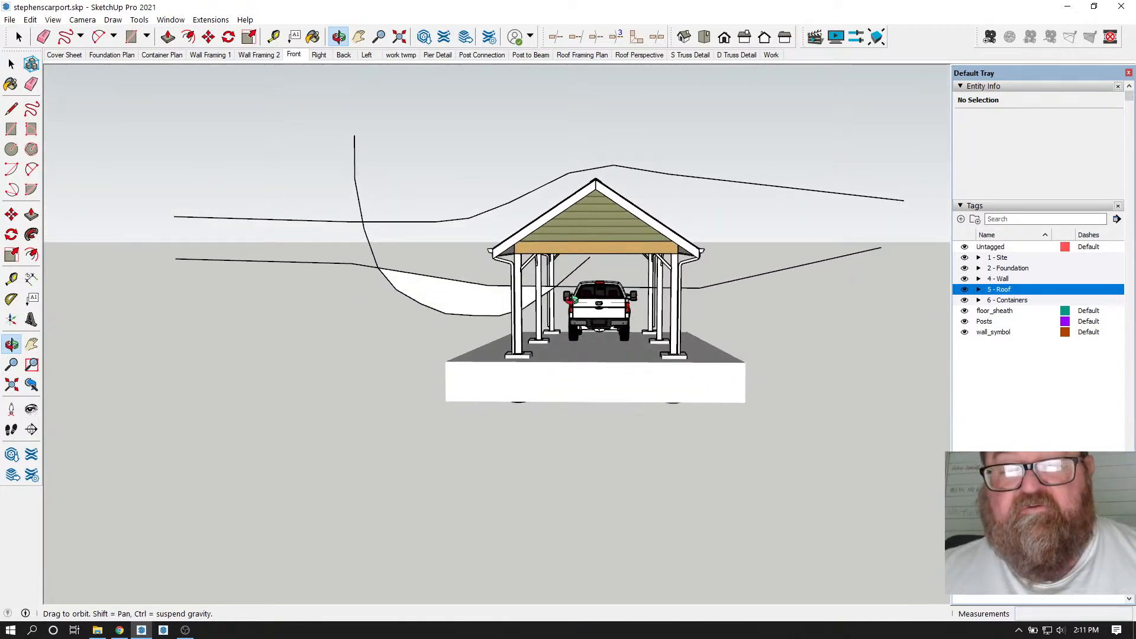
- Undo the freehand curves around the carport and view its front corner and ground block from above
drag(586, 303, 596, 344)
drag(536, 313, 469, 303)
drag(641, 256, 593, 459)
scroll(600, 439, up, 3)
scroll(601, 440, up, 3)
mouse_move(608, 421)
mouse_down()
mouse_move(528, 428)
mouse_move(599, 434)
mouse_move(609, 444)
mouse_move(580, 469)
mouse_move(464, 464)
mouse_move(445, 463)
mouse_move(435, 413)
mouse_move(496, 445)
mouse_move(586, 416)
mouse_up()
scroll(445, 462, down, 1)
scroll(500, 452, down, 1)
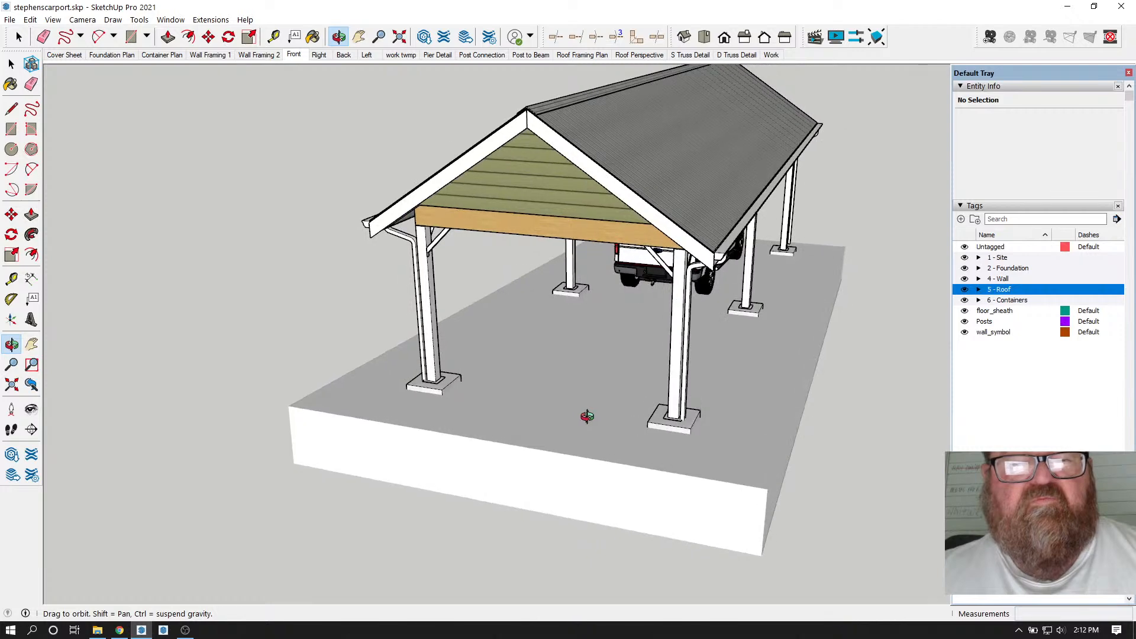
scroll(608, 408, up, 1)
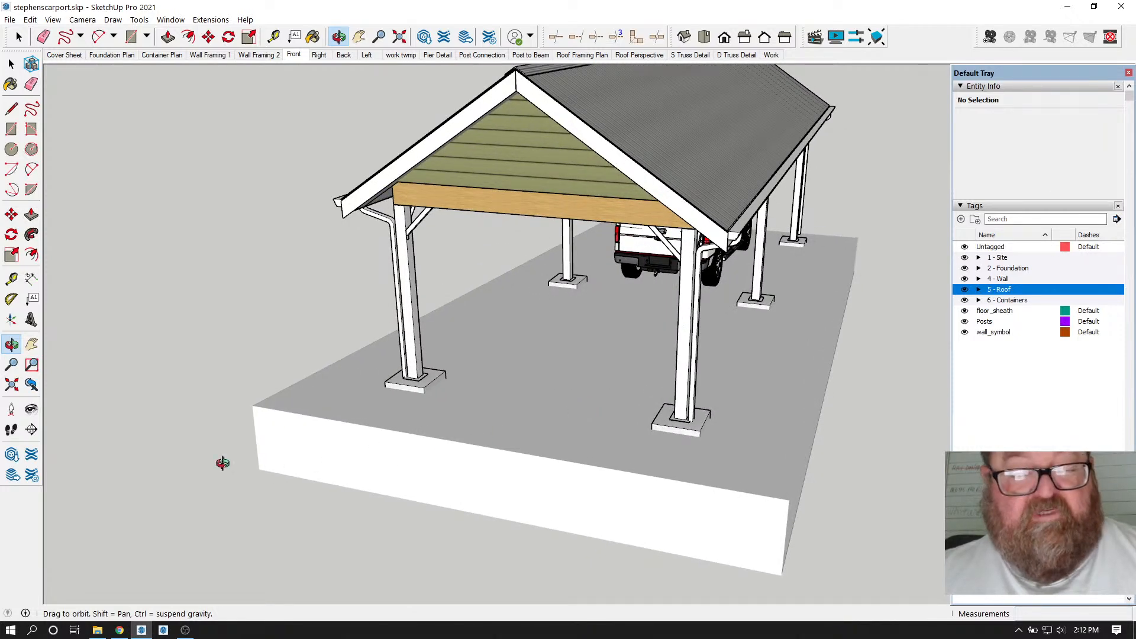
- Switch to Chrome, review the Newton/square meter to psi conversion and the YouTube Studio stream page, and return to the carport in SketchUp
click(119, 631)
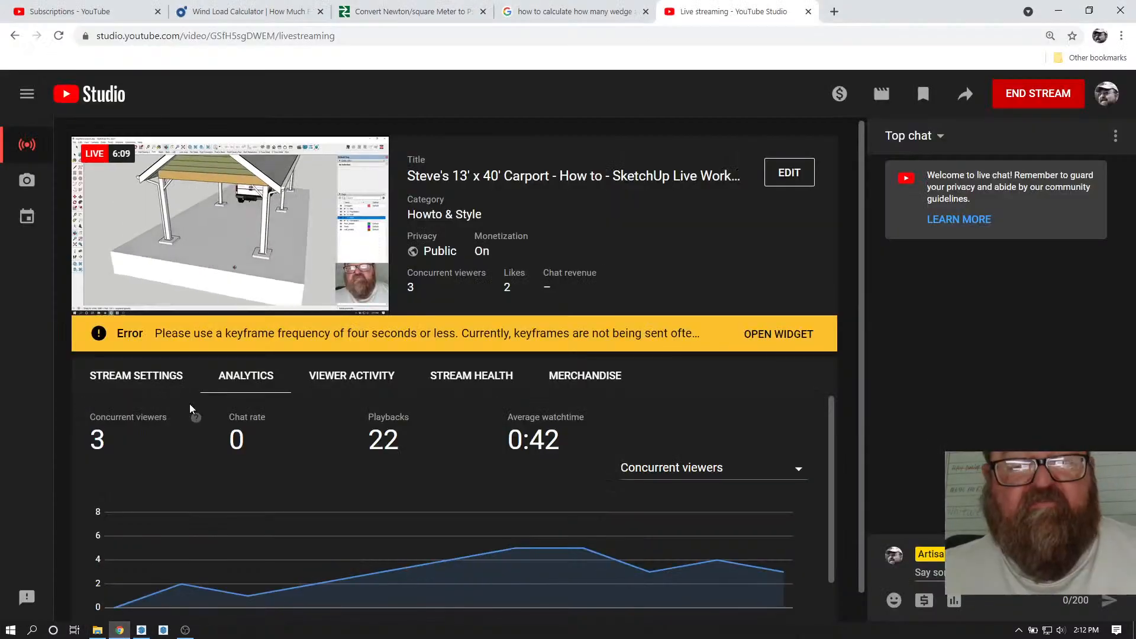
click(415, 7)
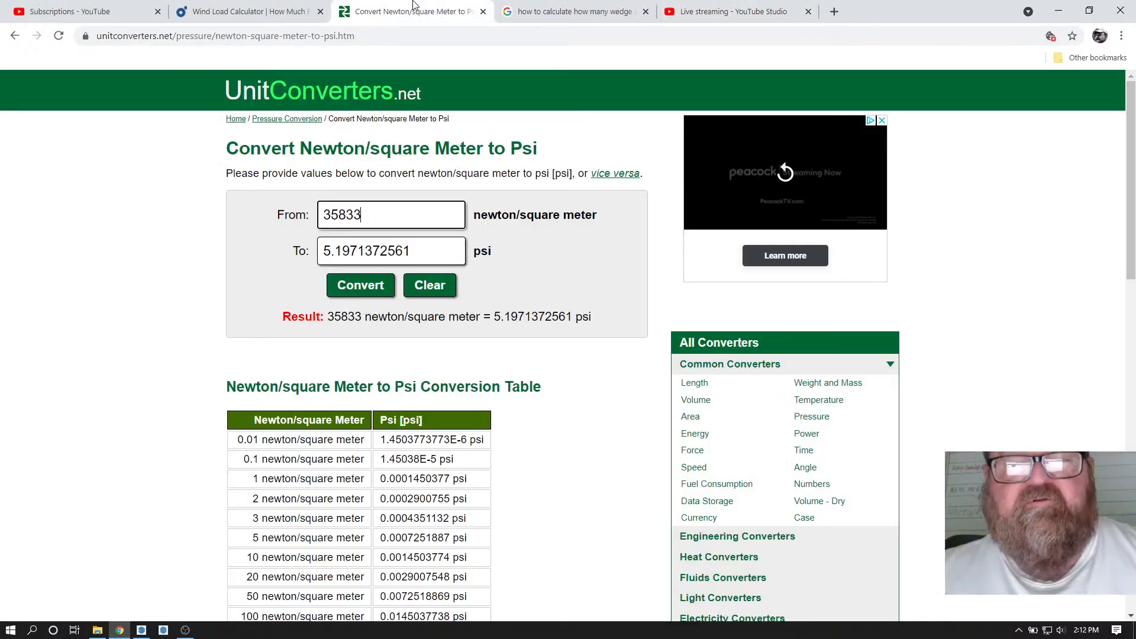
click(577, 12)
click(394, 9)
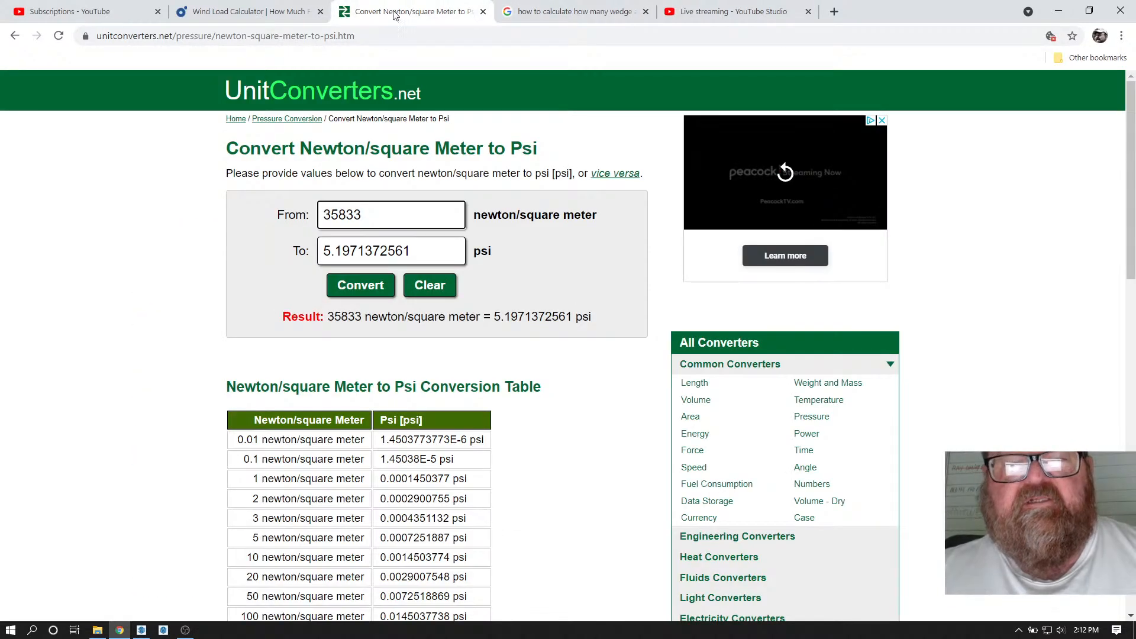
click(732, 11)
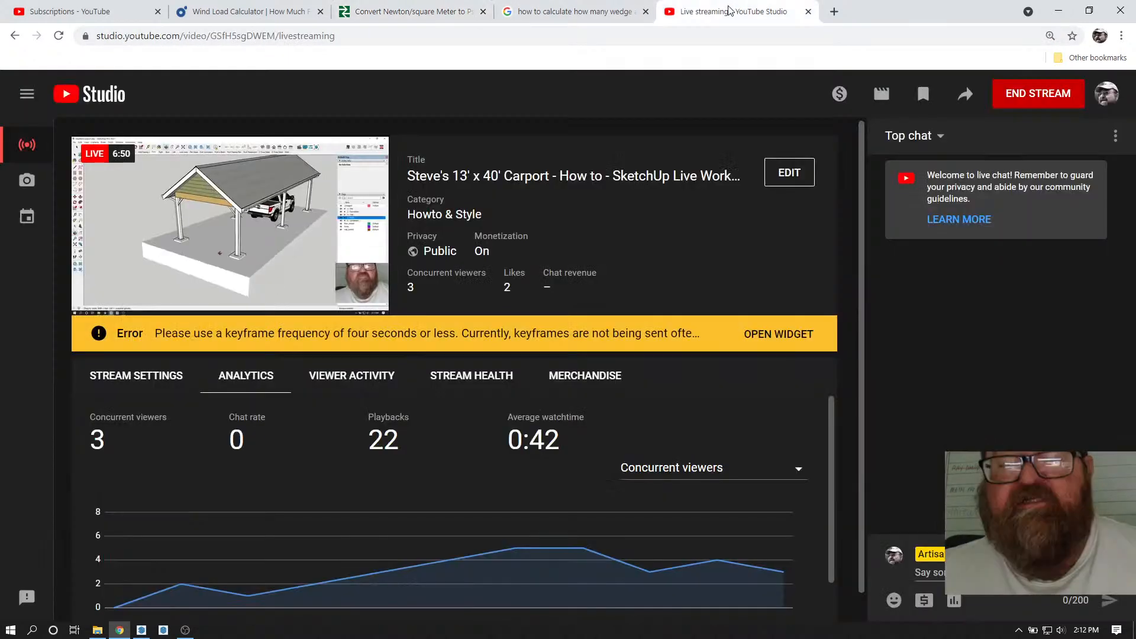
click(141, 631)
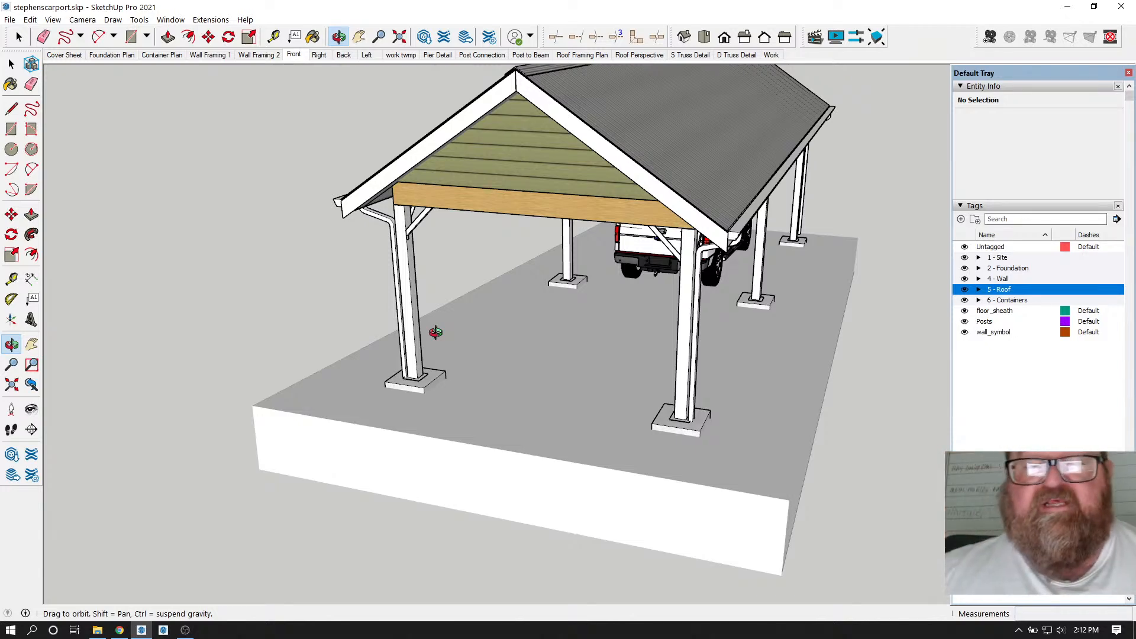
- Examine the carport's posts, diagonal braces, perimeter beams and roof framing from low viewpoints at the front opening
scroll(436, 332, down, 3)
drag(484, 194, 559, 144)
scroll(583, 123, up, 3)
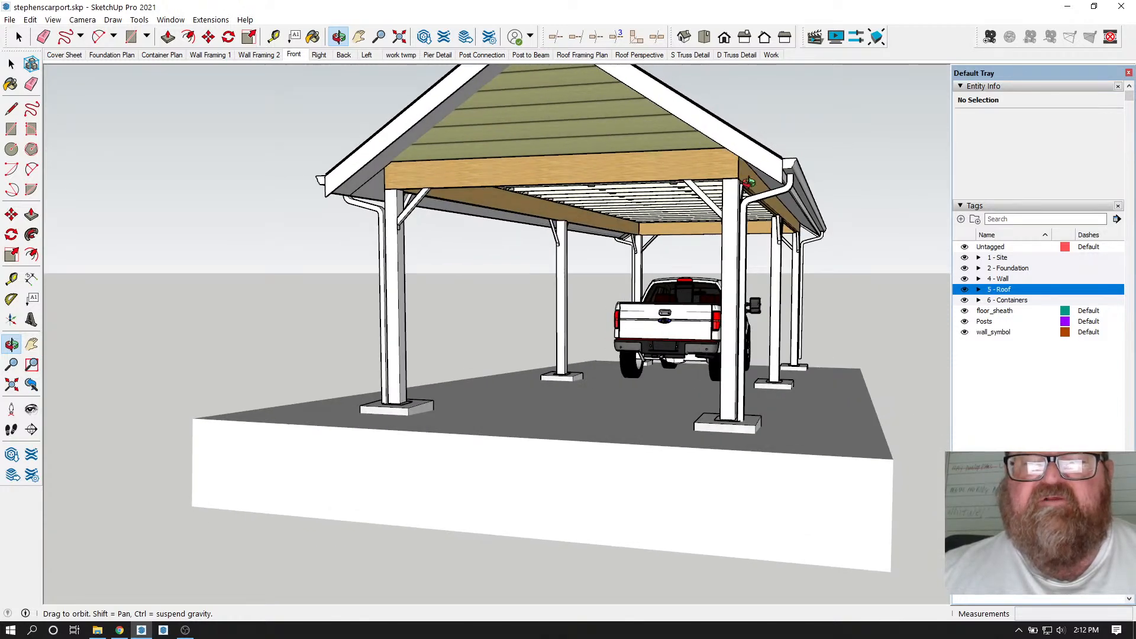
scroll(710, 164, up, 3)
drag(727, 163, 768, 165)
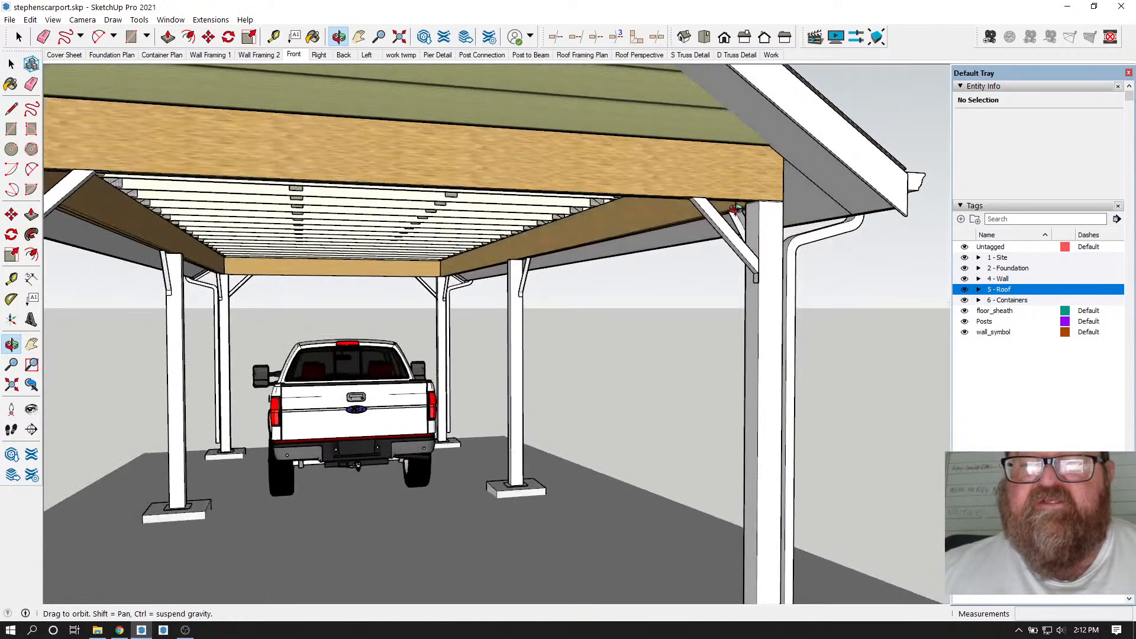
drag(600, 231, 643, 177)
drag(592, 221, 721, 198)
drag(619, 228, 623, 243)
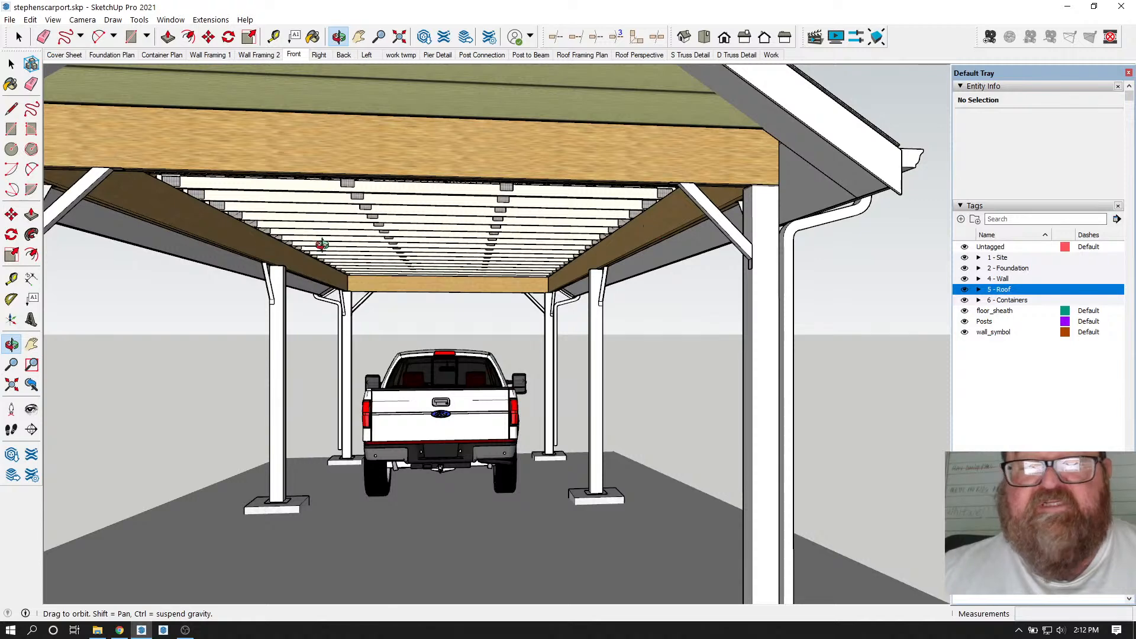
drag(268, 220, 362, 202)
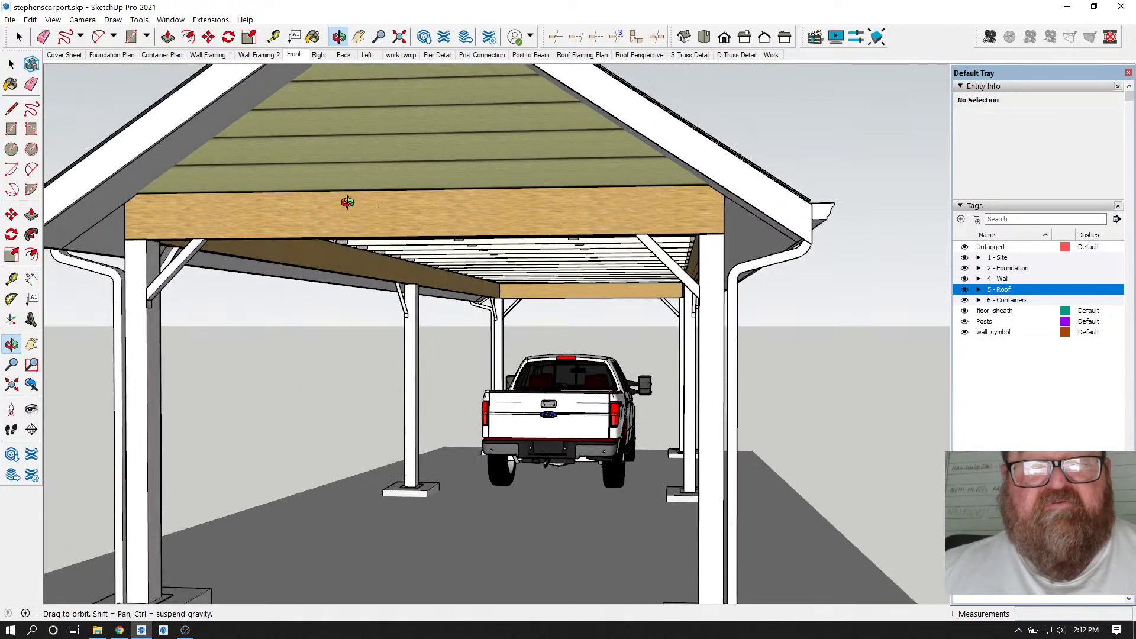
drag(402, 166, 465, 182)
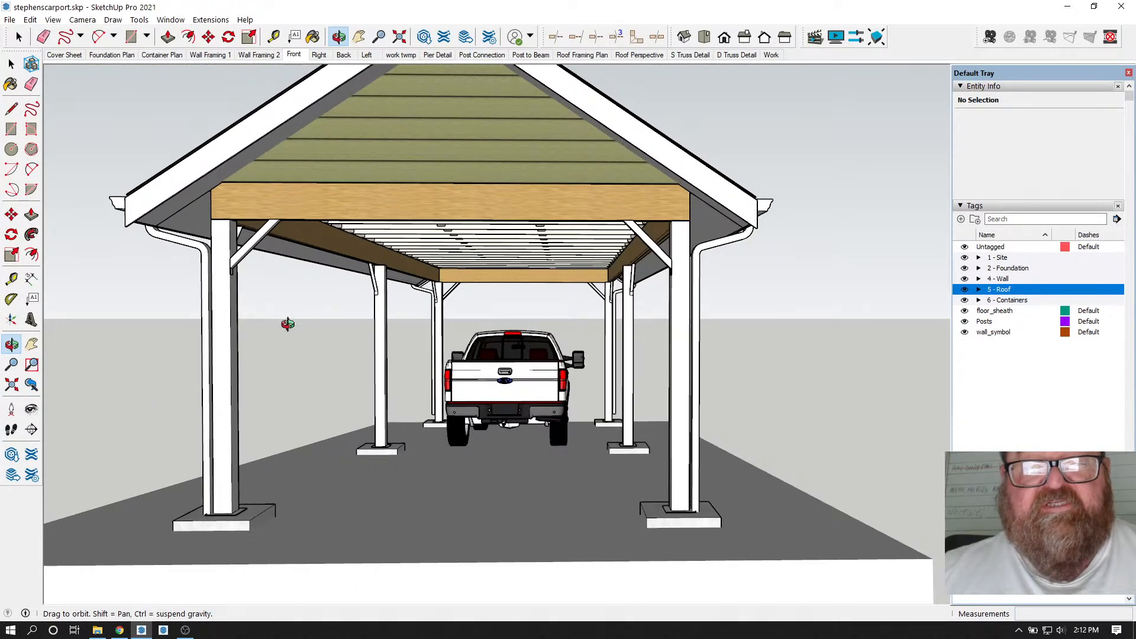
drag(226, 307, 242, 328)
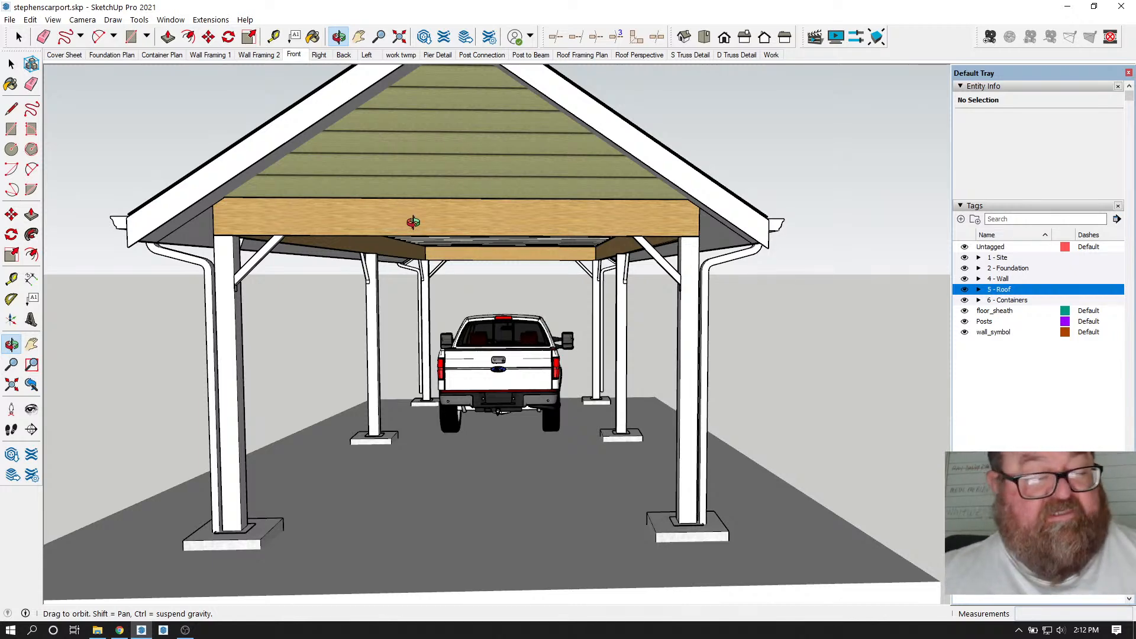
- Examine the front gable beam, diagonal braces and roof framing close up, and the long eave side from the front corner
scroll(307, 192, up, 3)
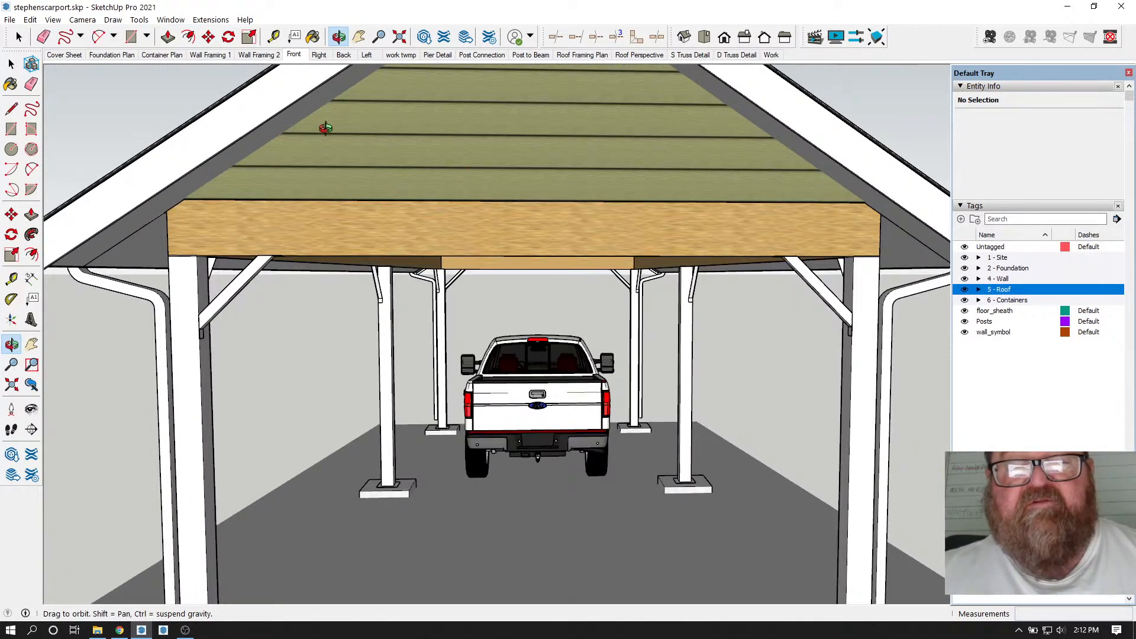
drag(375, 223, 307, 208)
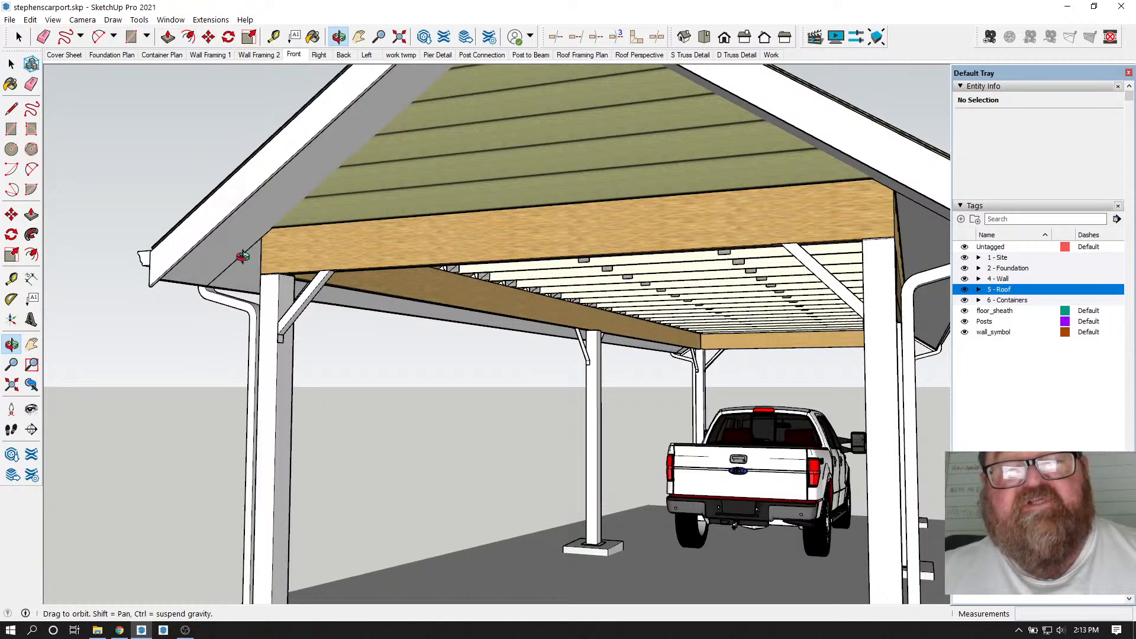
scroll(336, 273, up, 1)
drag(337, 273, 319, 266)
scroll(346, 272, down, 4)
drag(448, 264, 598, 406)
scroll(510, 276, up, 3)
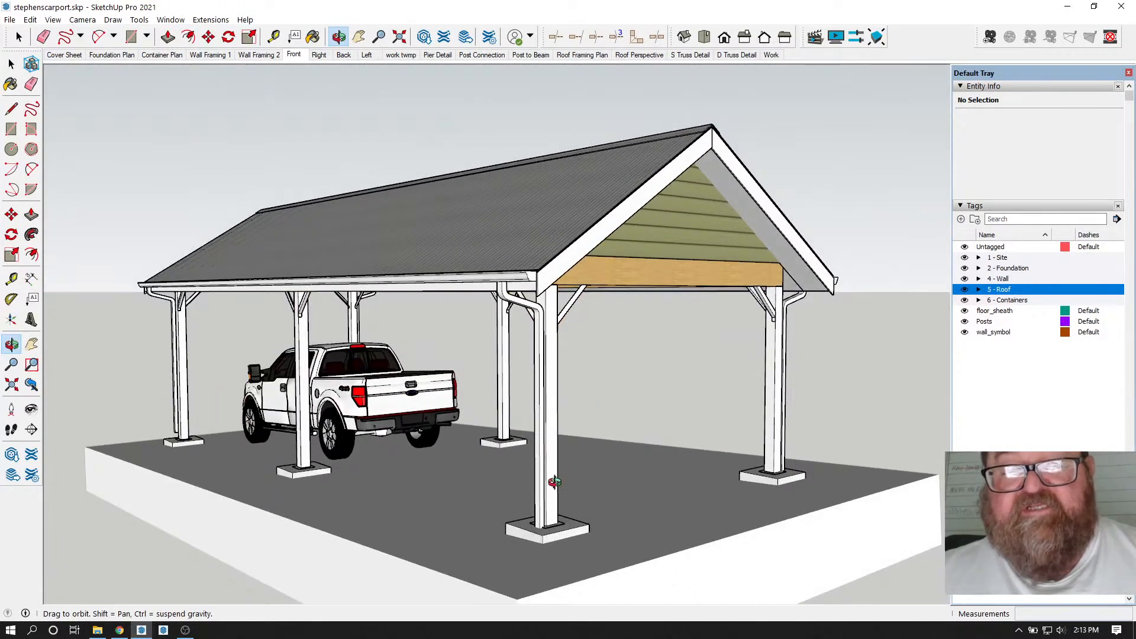
drag(576, 268, 506, 264)
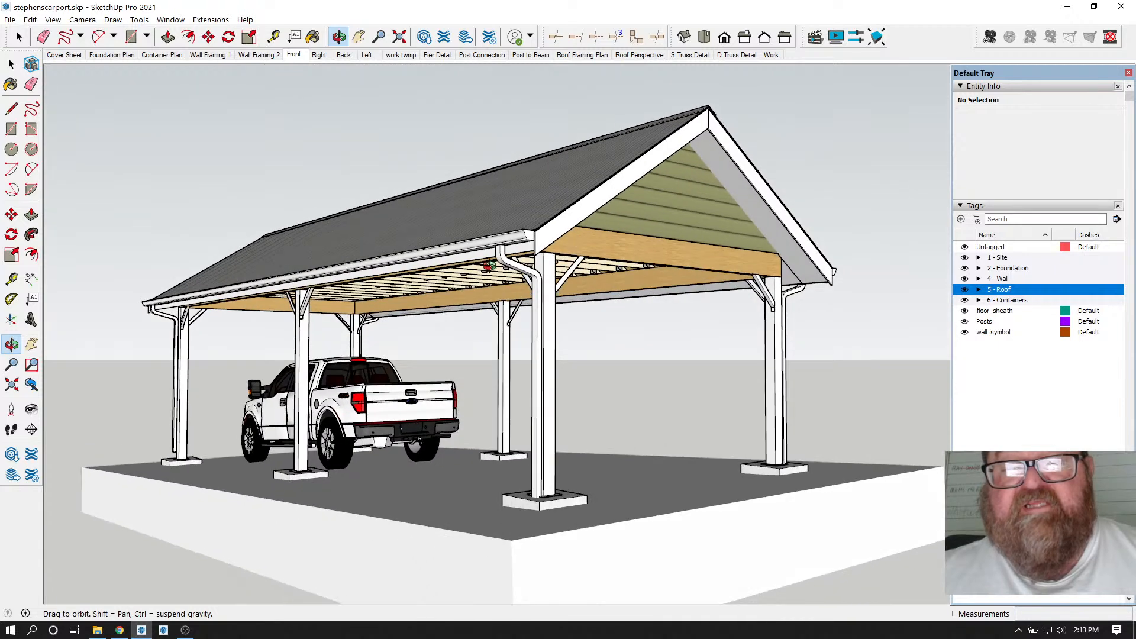
drag(479, 220, 504, 225)
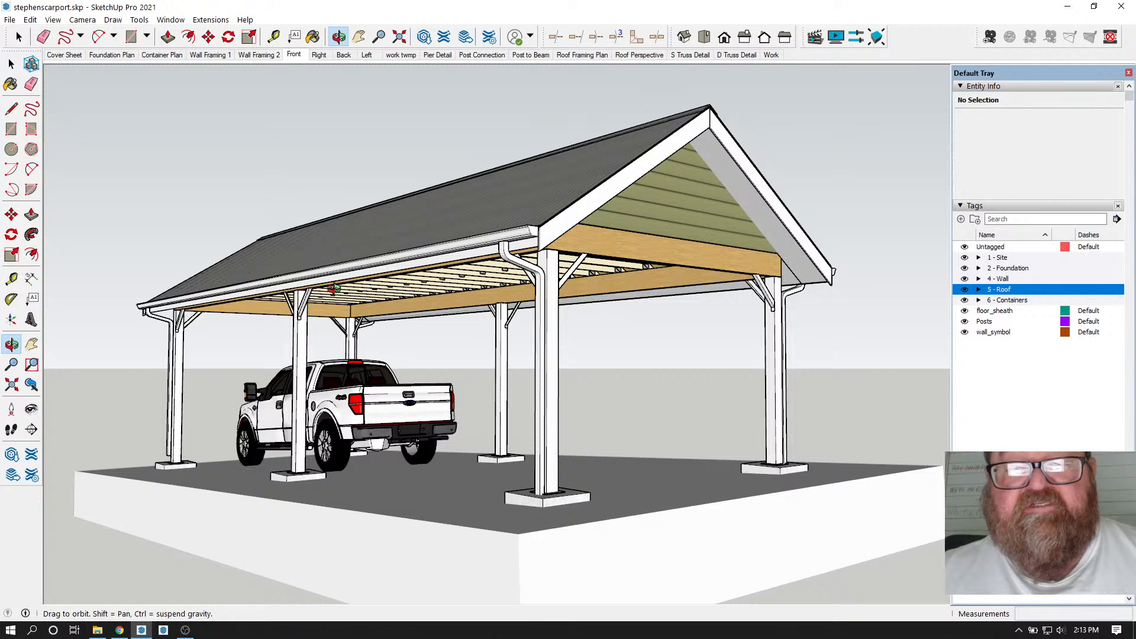
drag(553, 348, 550, 366)
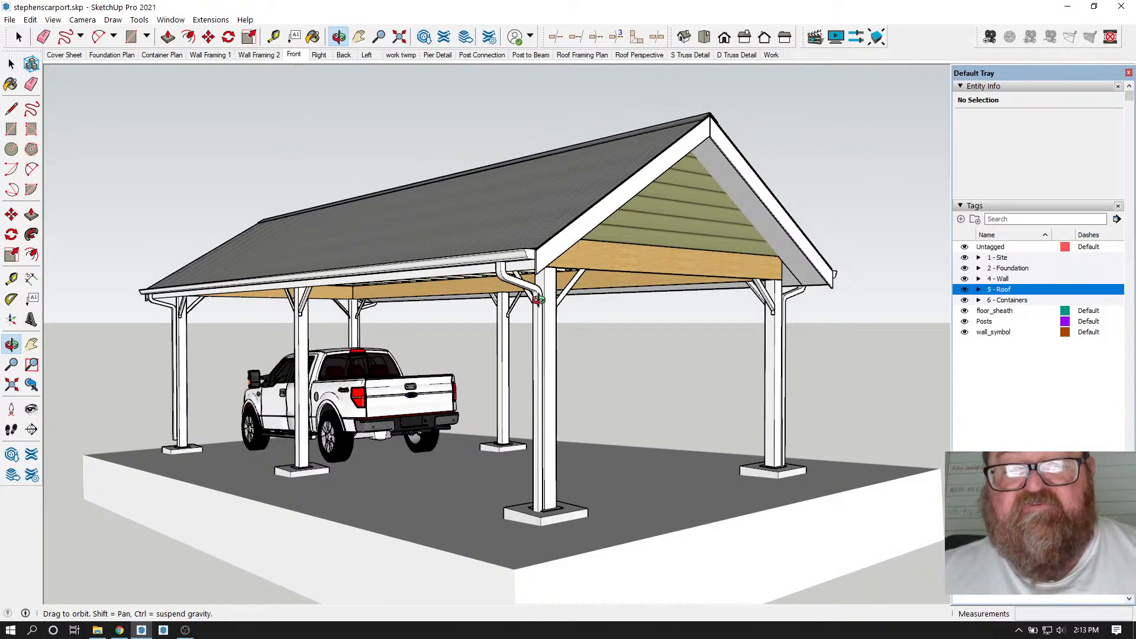
- Examine the carport's gable end, front posts and slab opening head-on and from both front corners
drag(564, 266, 353, 303)
drag(525, 240, 479, 256)
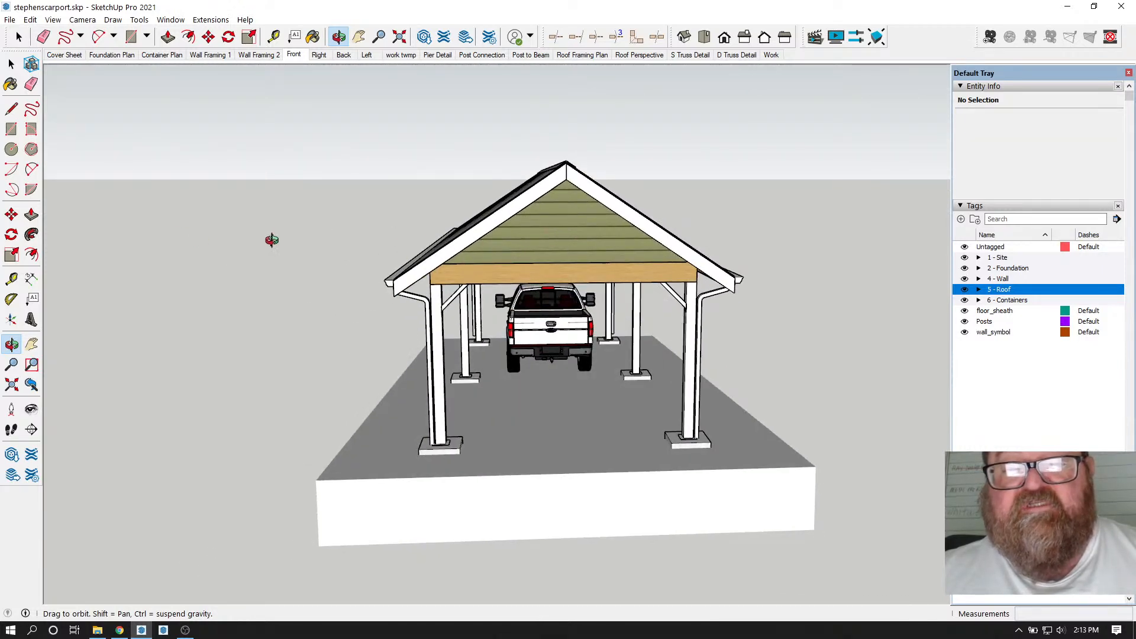
drag(569, 244, 456, 202)
scroll(525, 239, up, 2)
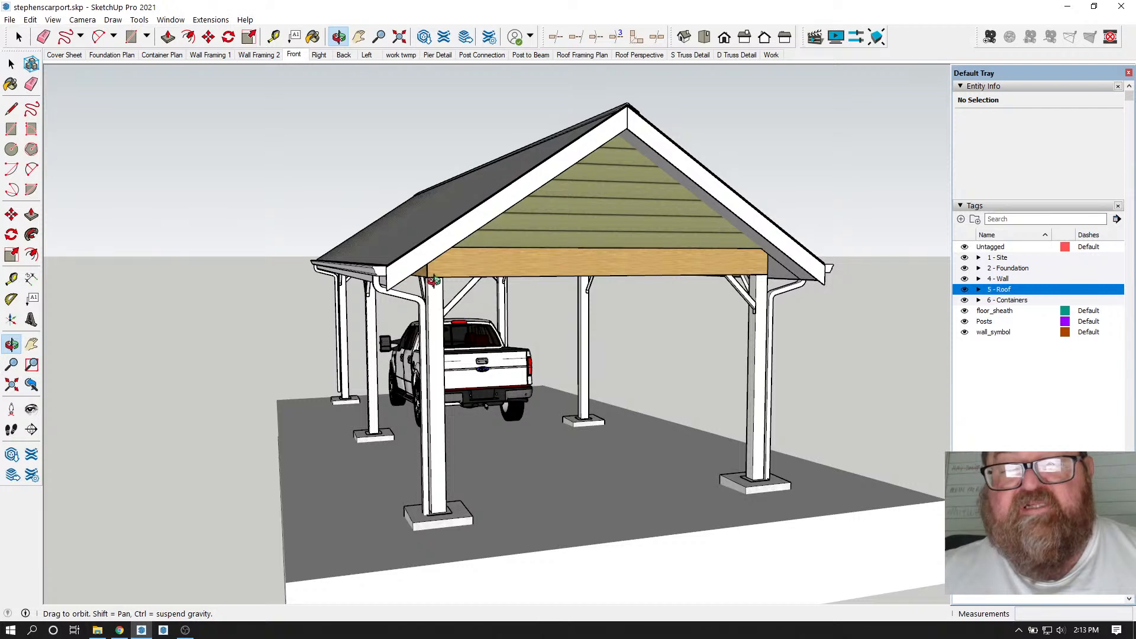
drag(454, 262, 385, 261)
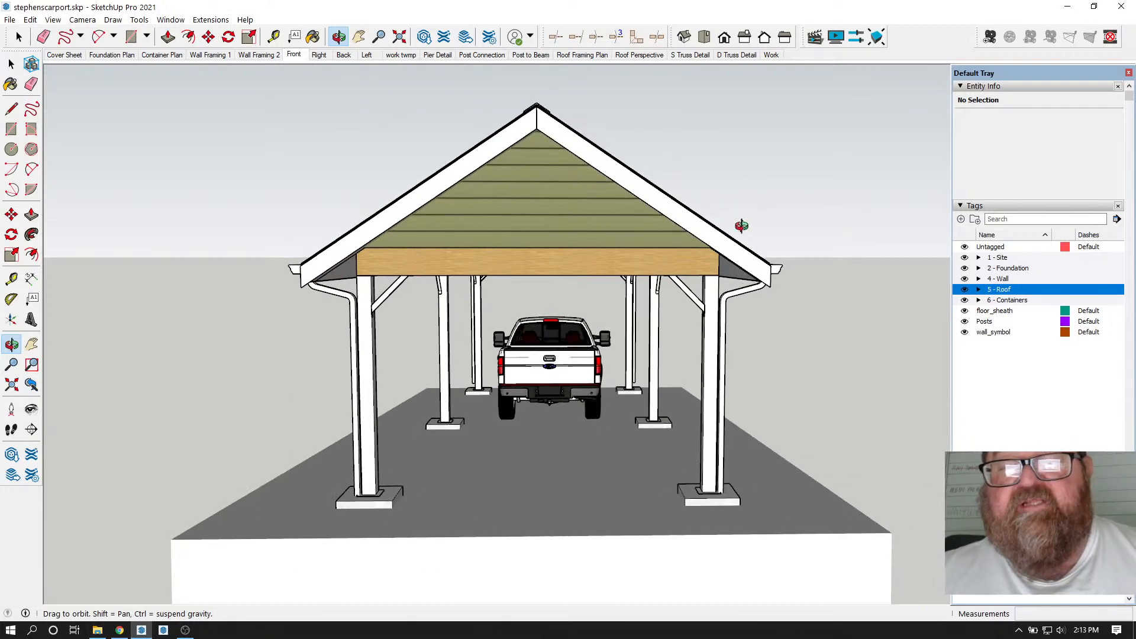
drag(514, 224, 575, 205)
scroll(524, 218, up, 1)
scroll(523, 219, down, 1)
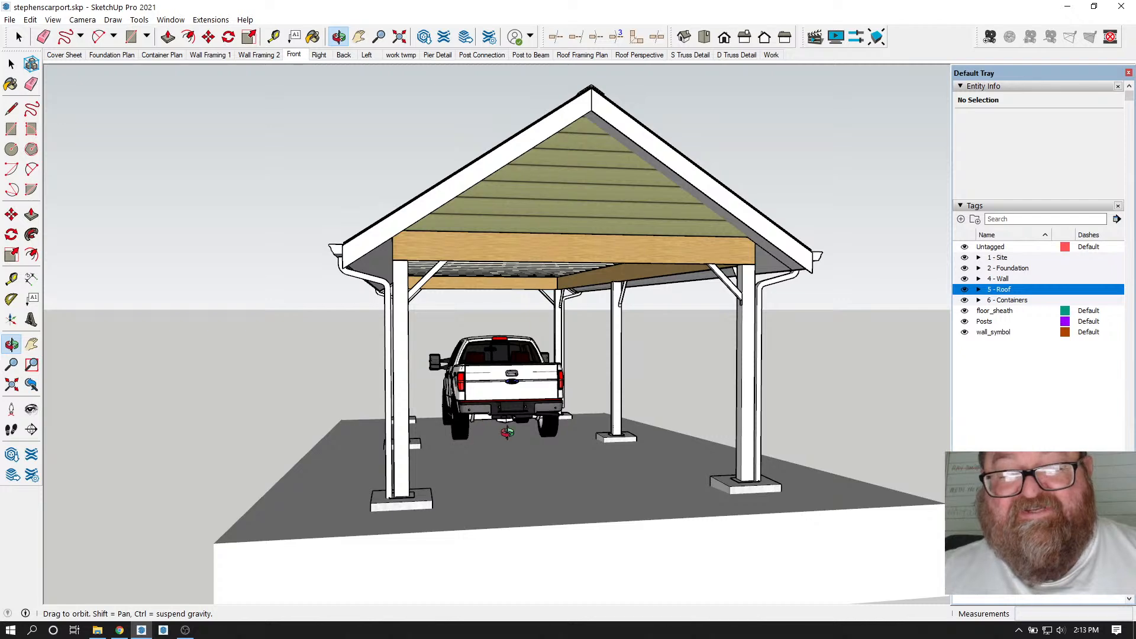
scroll(507, 433, down, 2)
drag(520, 426, 459, 459)
scroll(459, 459, up, 4)
drag(499, 421, 467, 480)
scroll(494, 408, down, 3)
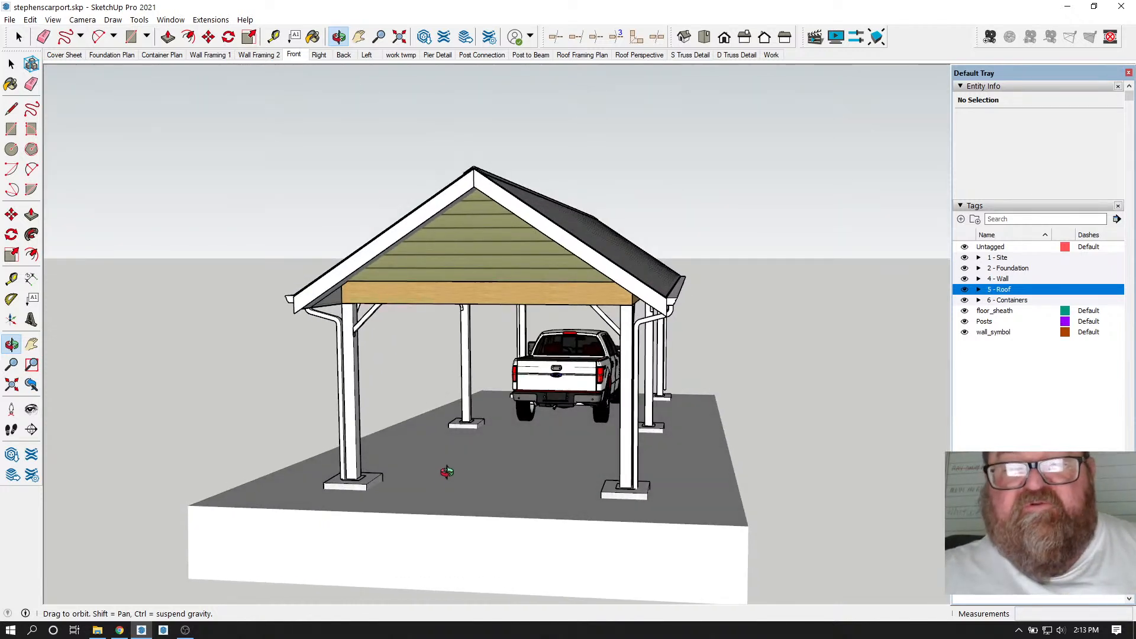
drag(450, 447, 481, 432)
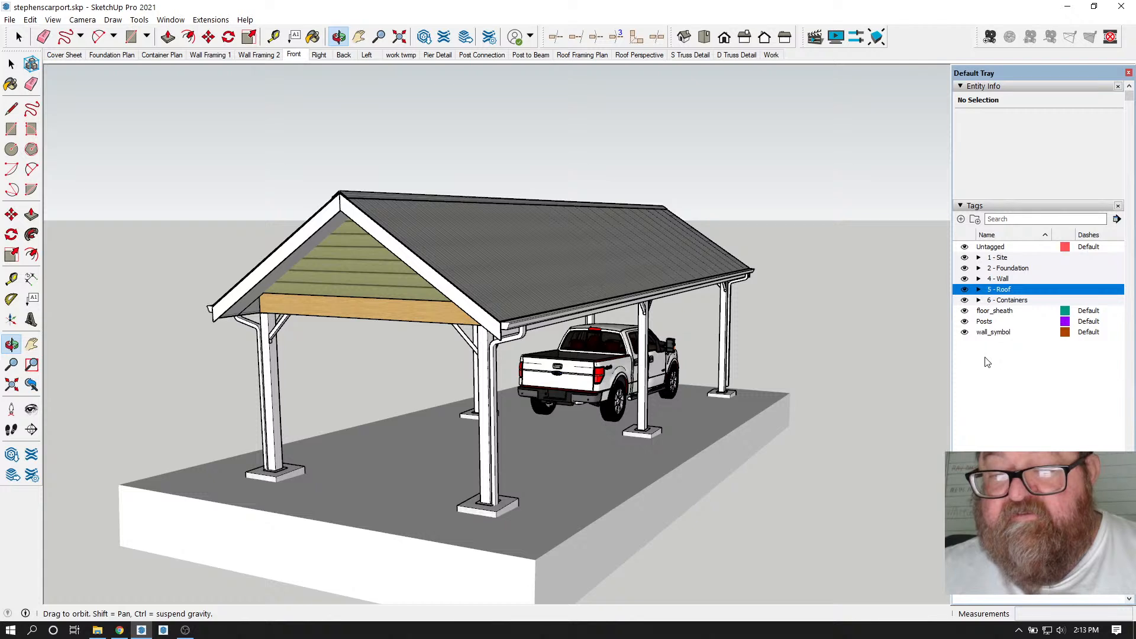
- Delete the Posts tag and move the wall_symbol tag into the 4 - Wall tag folder
click(991, 324)
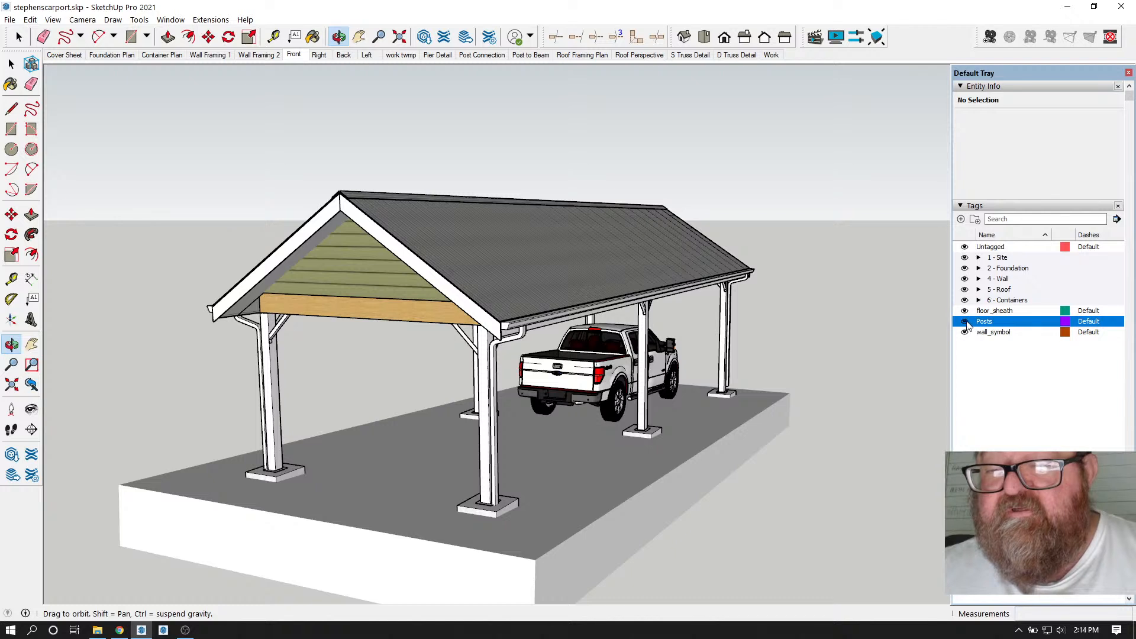
double_click(982, 321)
click(983, 354)
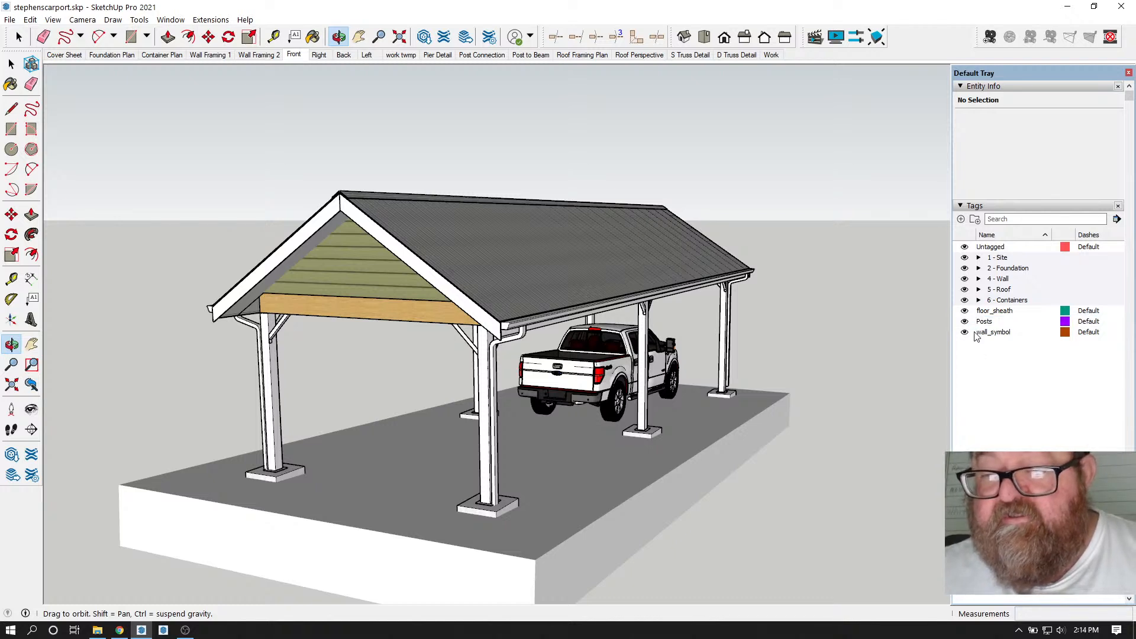
click(975, 326)
right_click(987, 324)
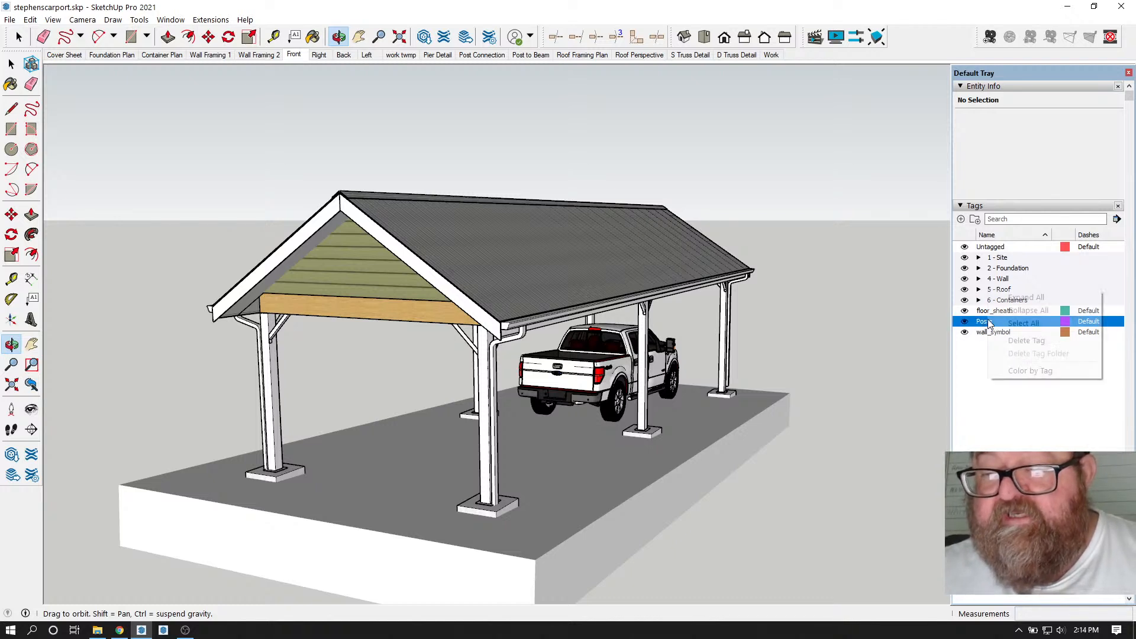
click(1009, 341)
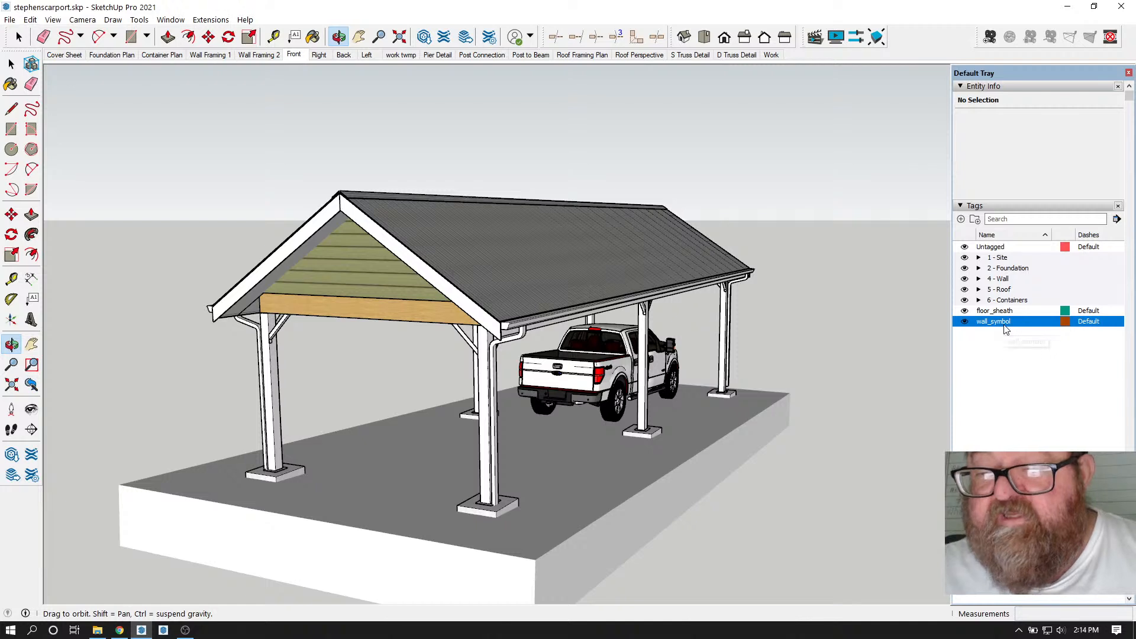
drag(1004, 322, 980, 286)
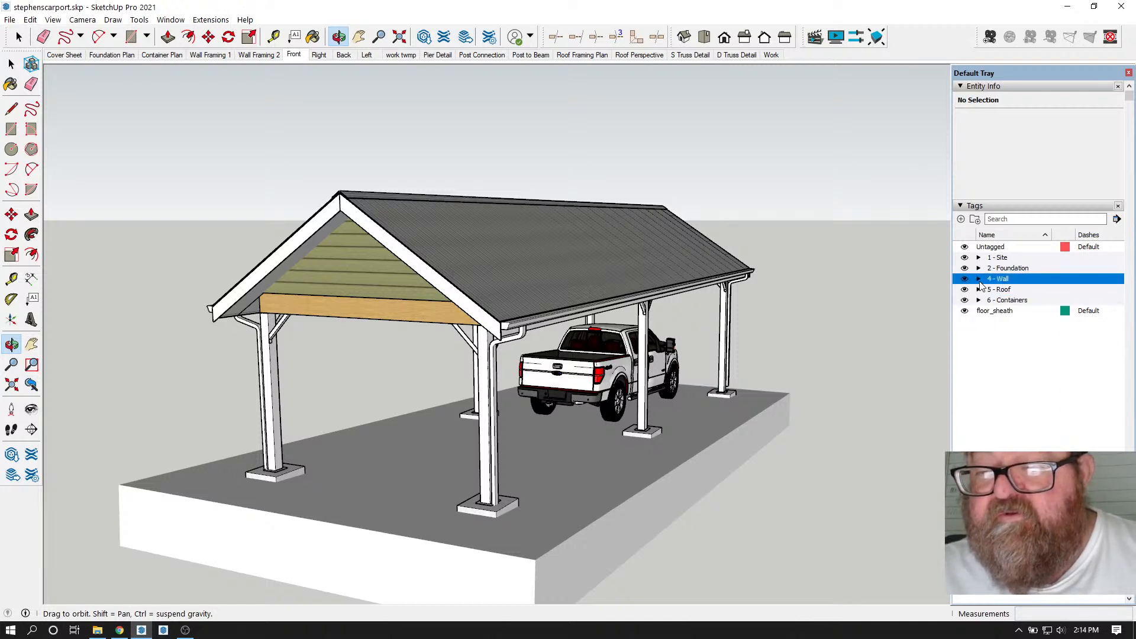
click(1004, 313)
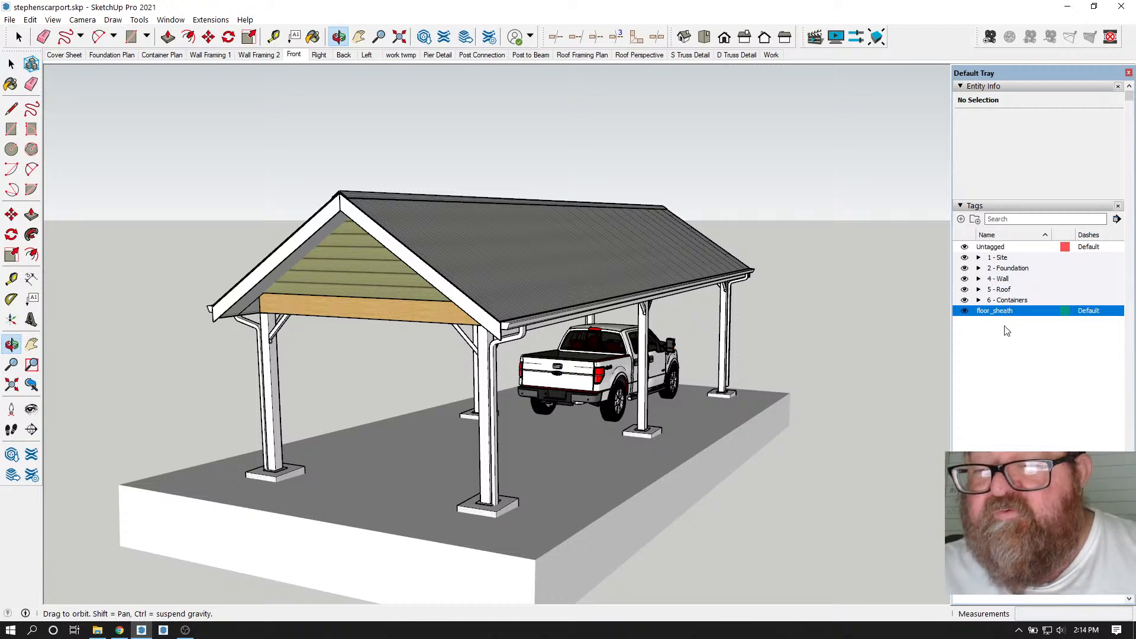
- Hide the 5 - Roof and 4 - Wall tag folders, leaving the slab, pier caps and truck in view
scroll(606, 348, down, 2)
middle_drag(601, 462, 571, 443)
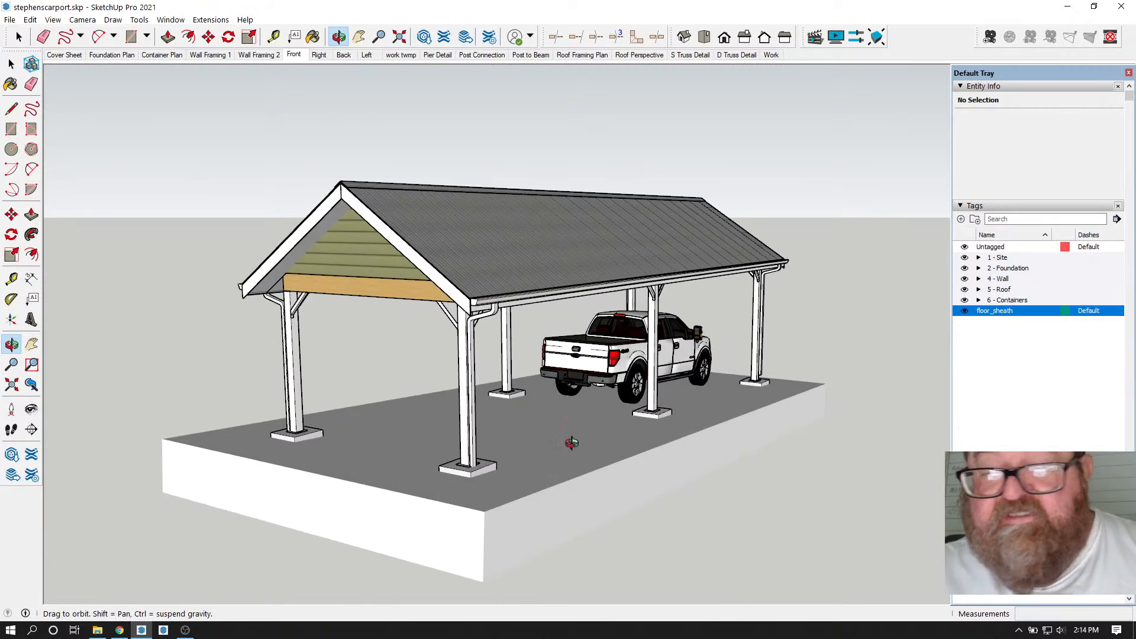
click(964, 289)
click(964, 278)
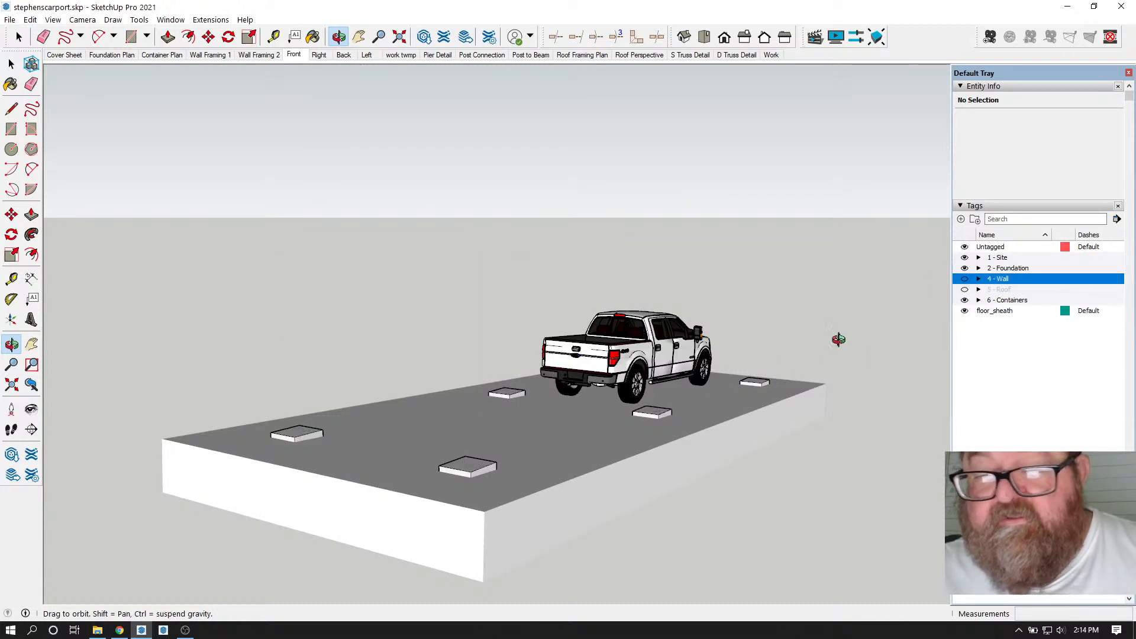
drag(651, 390, 715, 383)
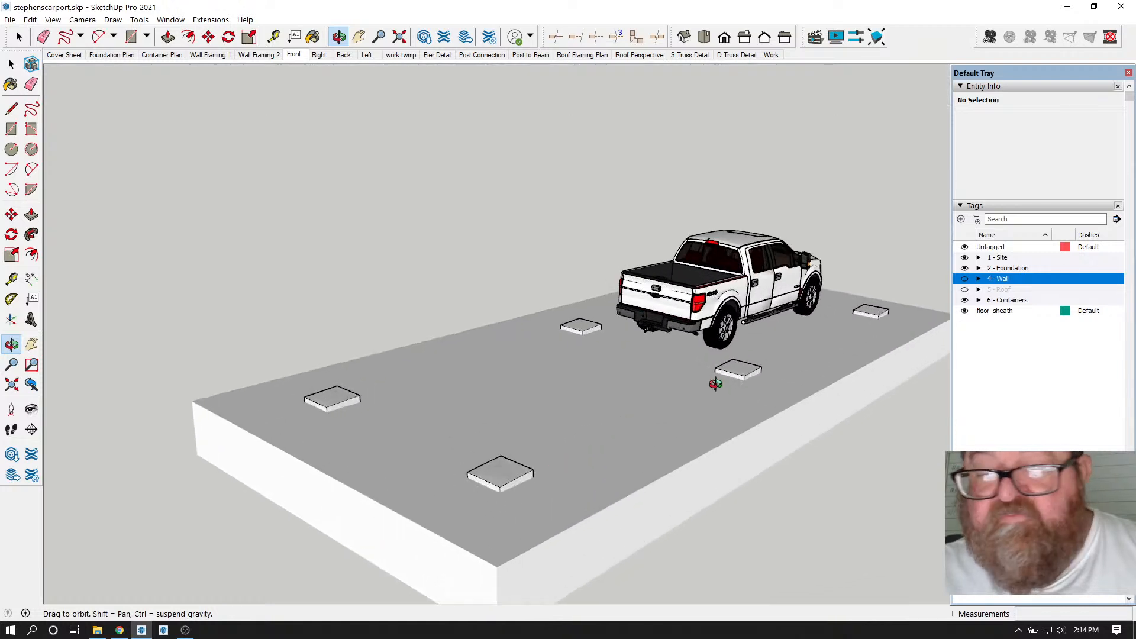
- Hide the Grade tag in the 1 - Site folder and view the front corner pier from beneath
click(978, 258)
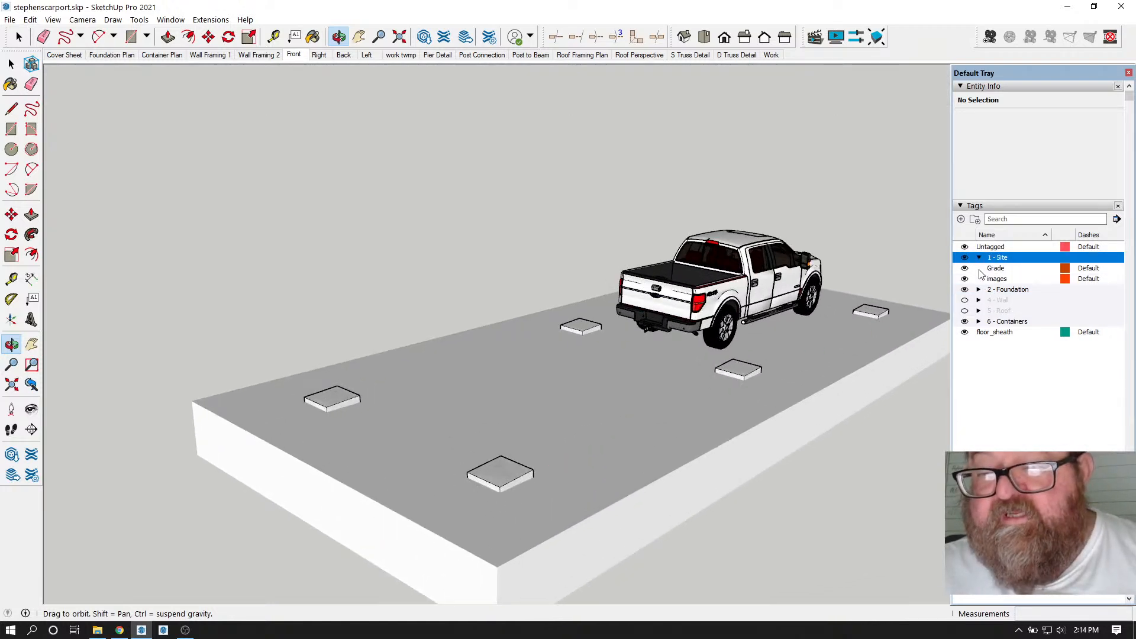
click(964, 268)
scroll(515, 540, up, 5)
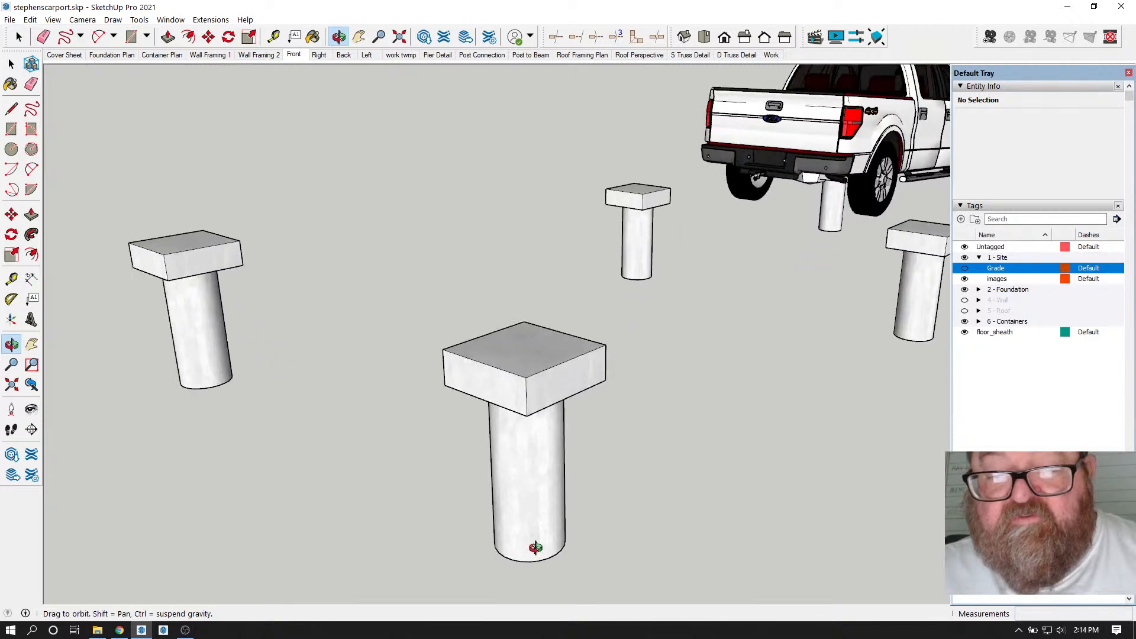
drag(555, 514, 509, 192)
scroll(479, 399, up, 4)
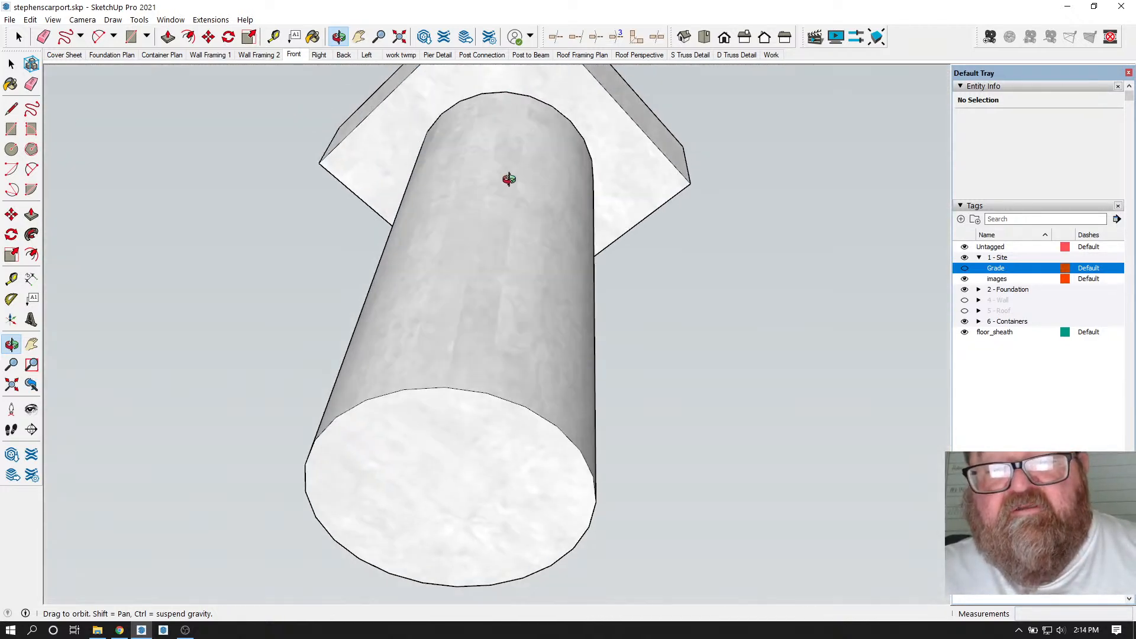
- Measure the diameter across the underside of the front corner pier and view the piers from above
click(274, 36)
click(347, 549)
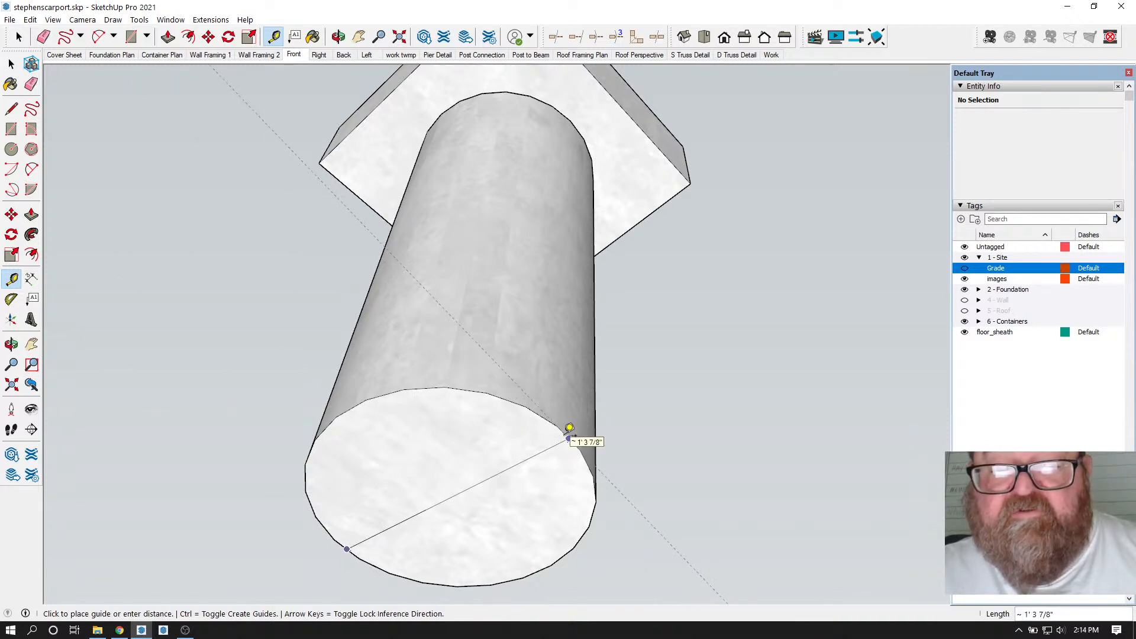
click(569, 438)
click(338, 37)
drag(497, 222, 530, 357)
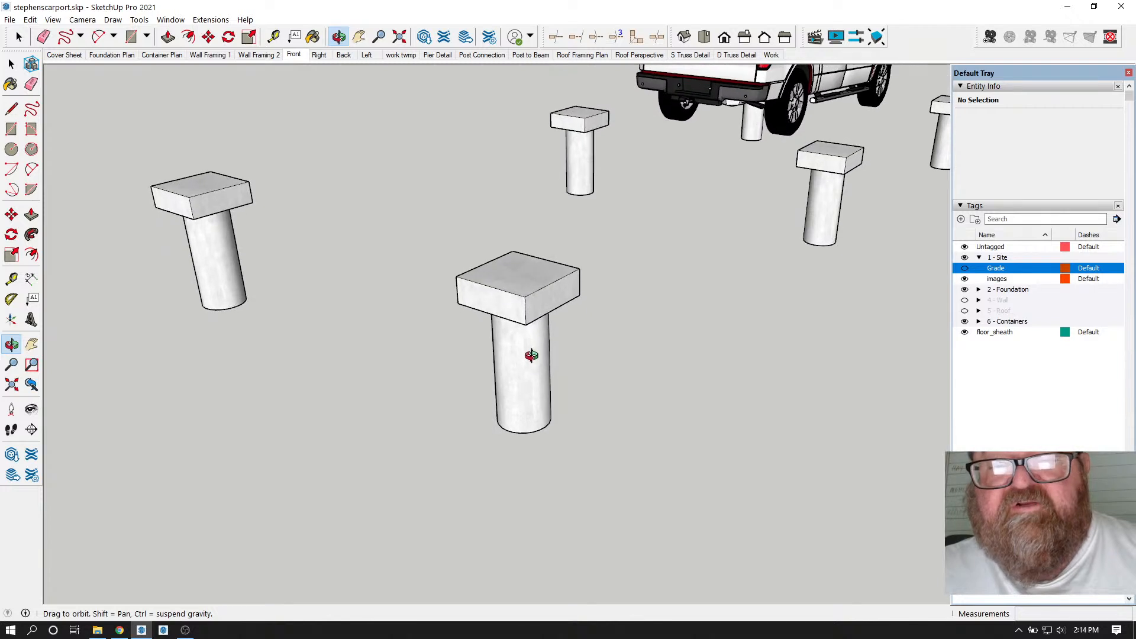
drag(520, 432, 534, 426)
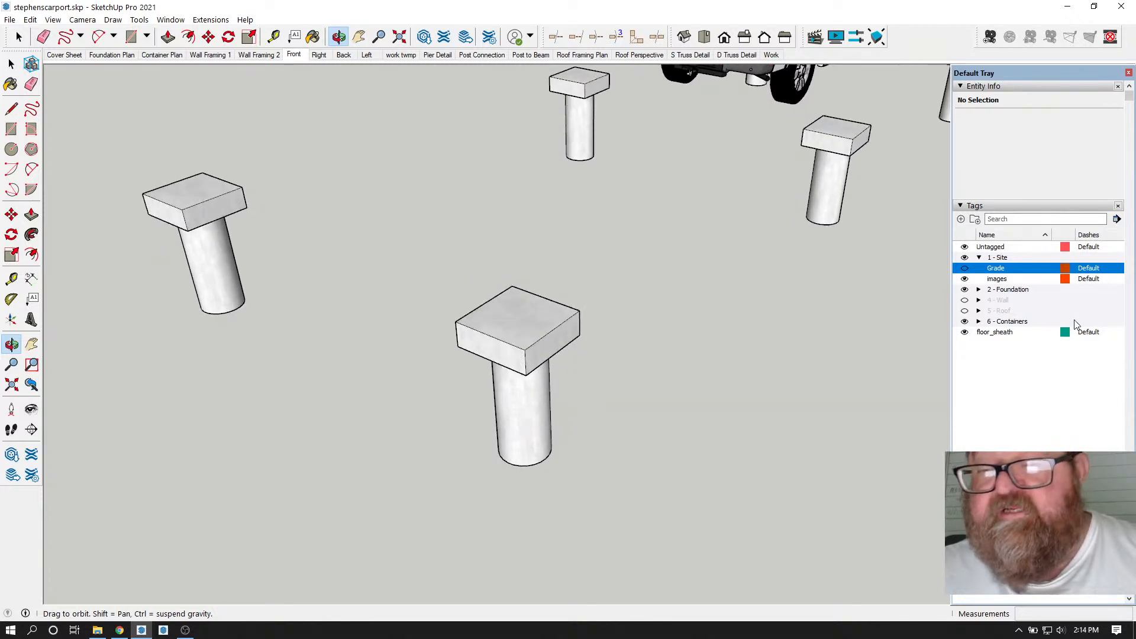
- Show the Grade tag, hide it and show it again to compare the front corner pier above and below ground
click(964, 268)
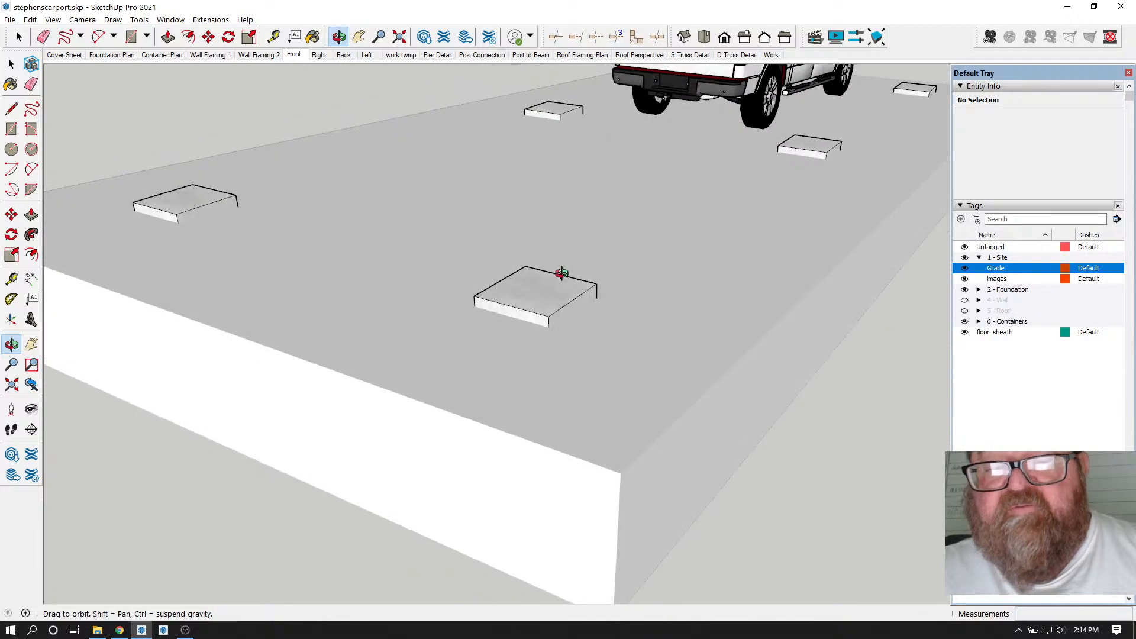
drag(527, 314, 471, 314)
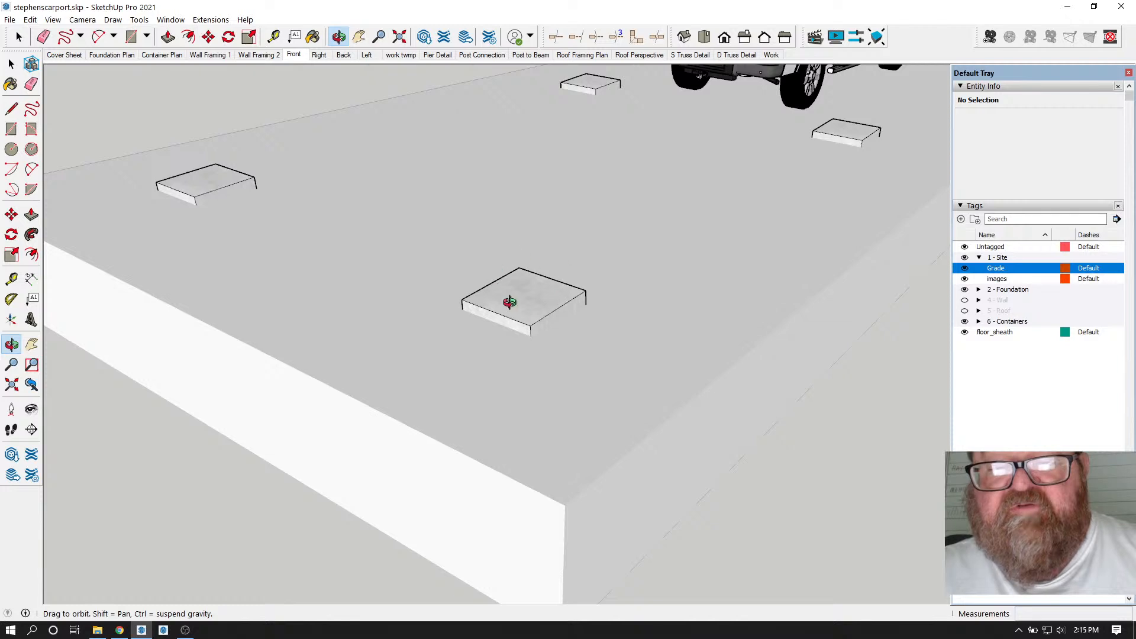
click(965, 268)
drag(509, 321, 554, 303)
click(965, 269)
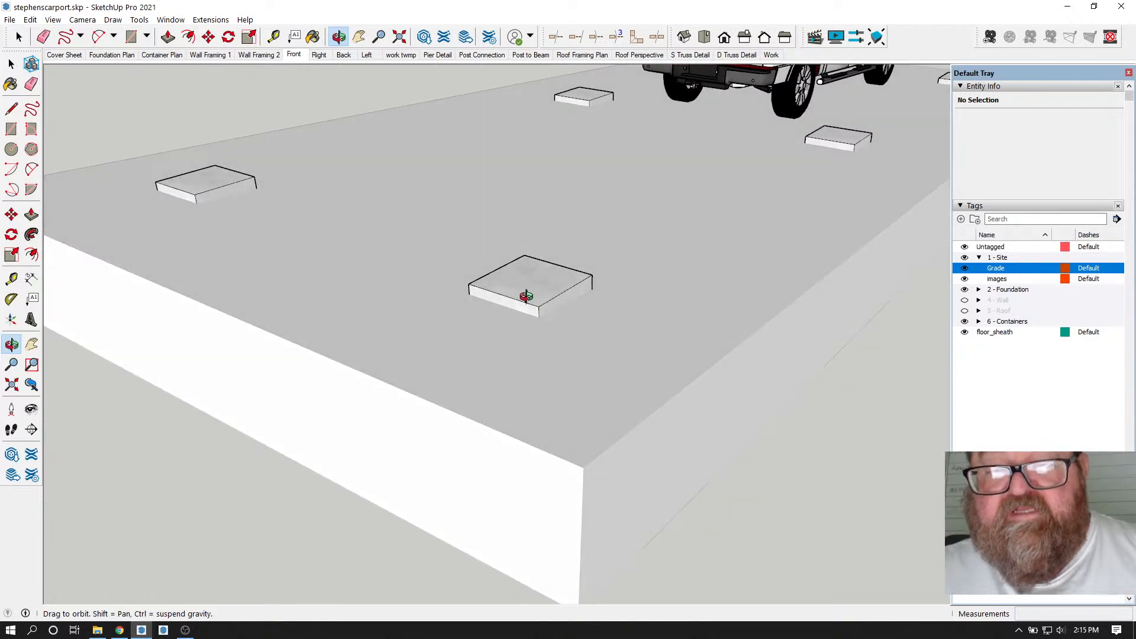
- Examine the front corner pier cap where it rises above grade, from steep and low viewpoints
drag(533, 306, 515, 314)
scroll(512, 279, up, 2)
drag(522, 271, 513, 354)
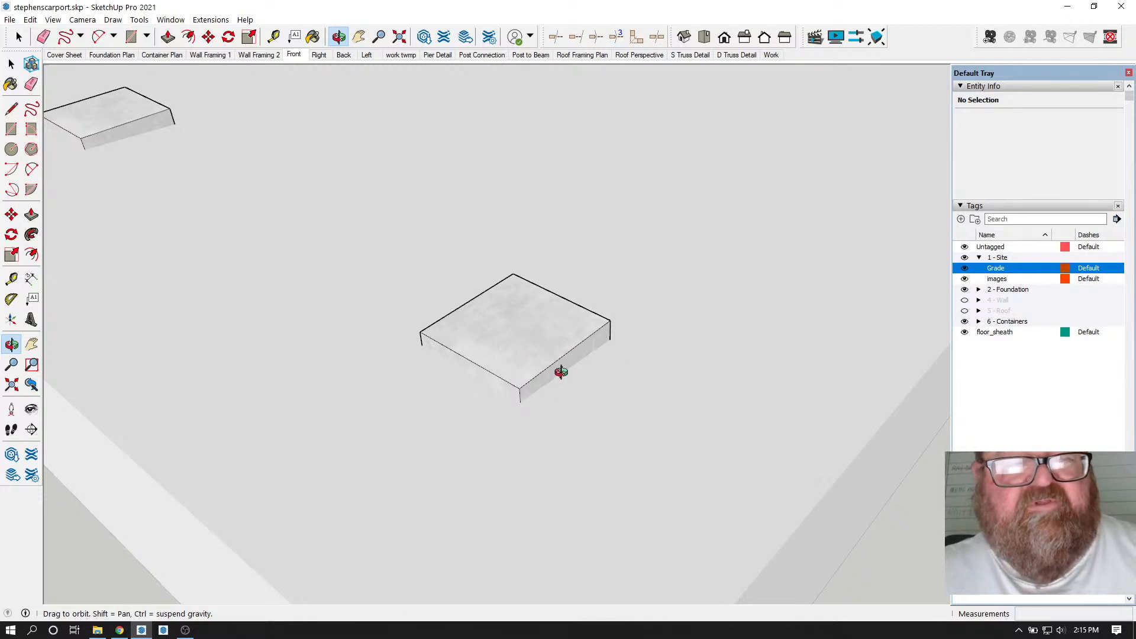
scroll(561, 371, down, 4)
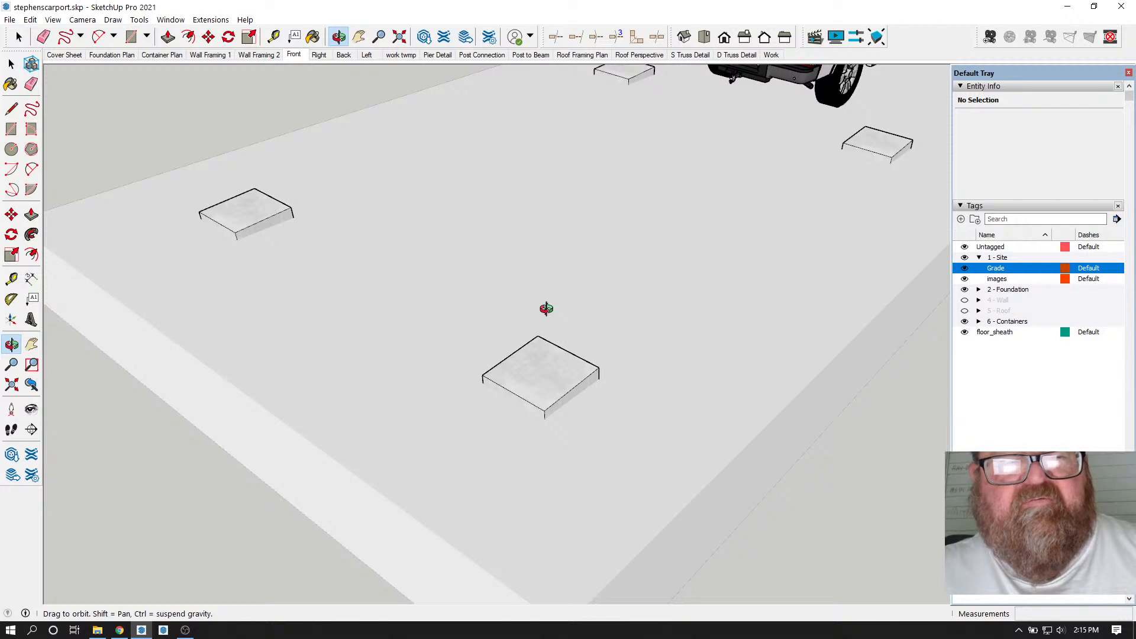
scroll(562, 409, down, 1)
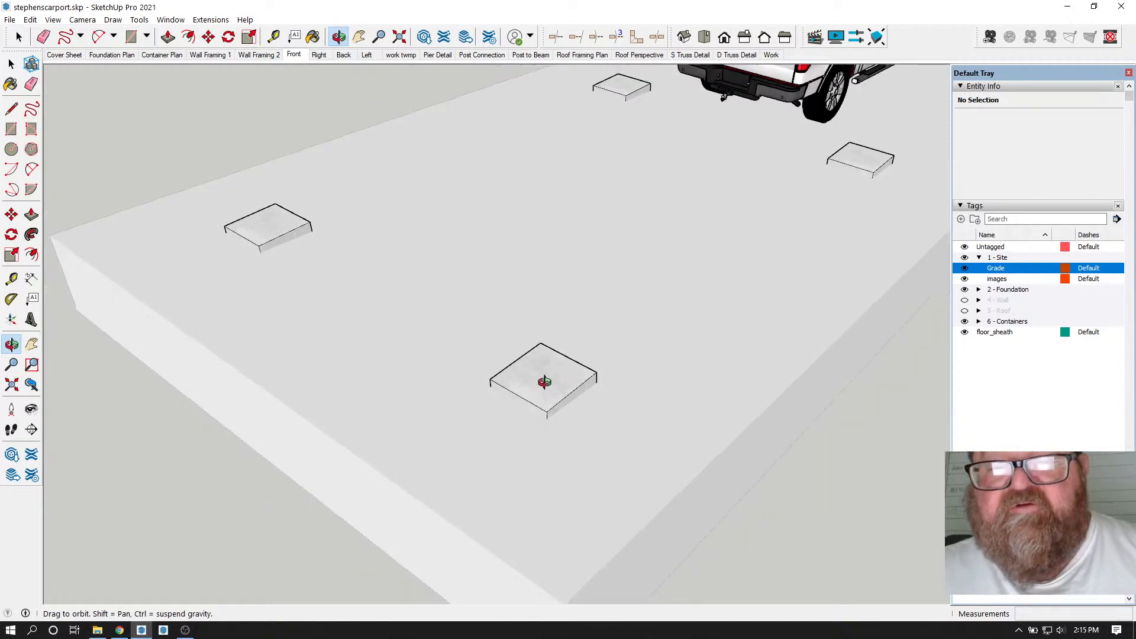
scroll(544, 383, up, 2)
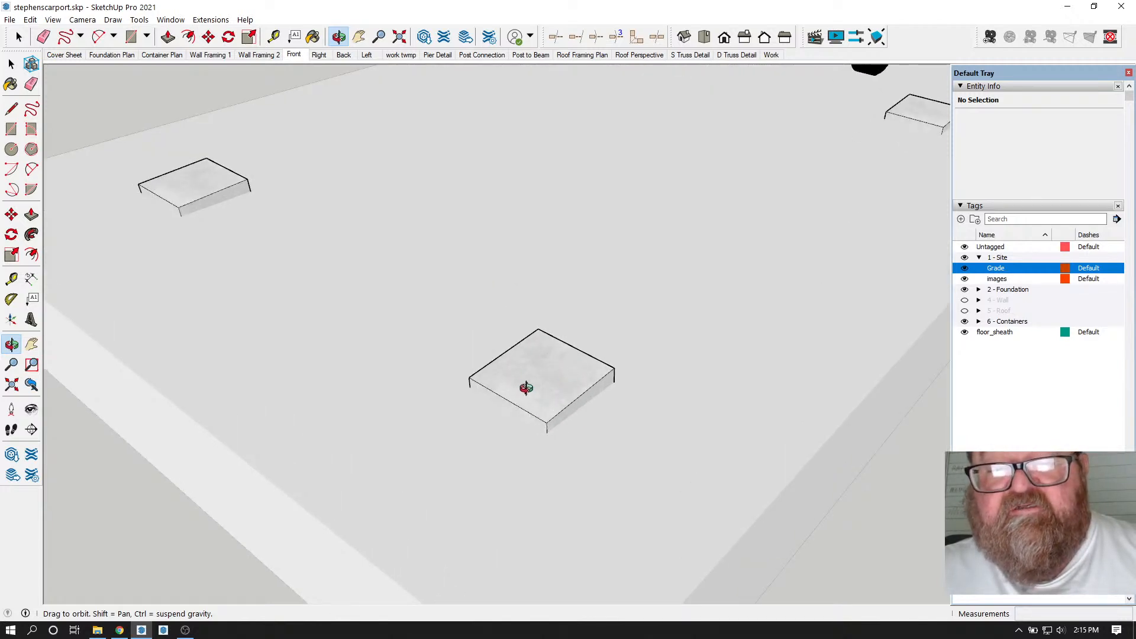
drag(526, 391, 527, 355)
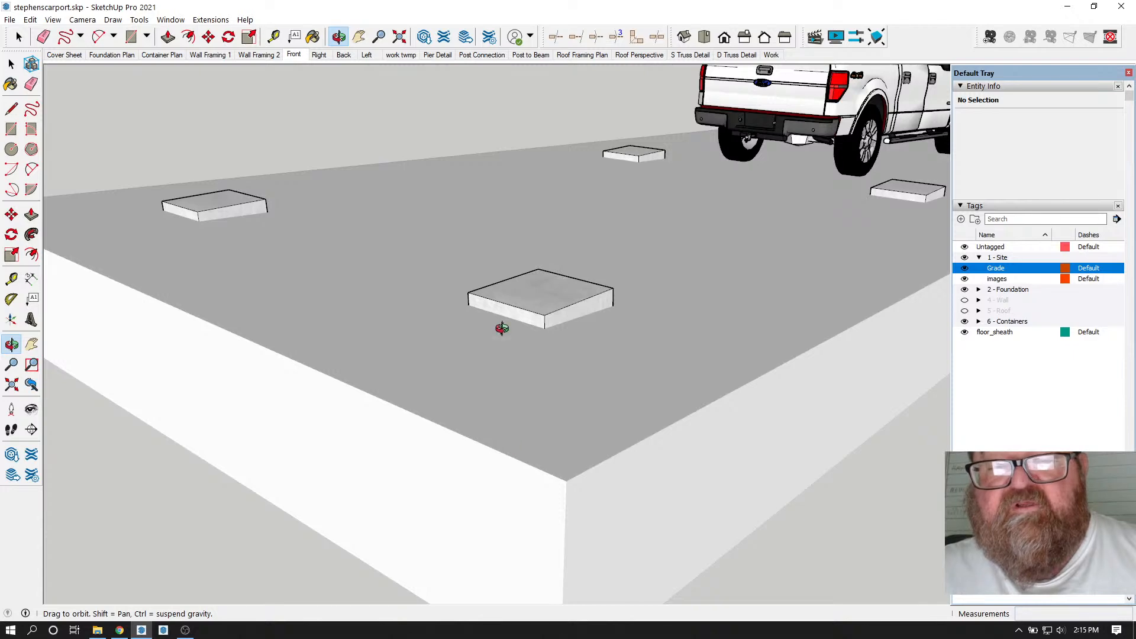
- Examine the front corner pier cap up close from above grade, together with the neighbouring caps
mouse_move(510, 423)
mouse_down()
mouse_move(520, 241)
mouse_move(530, 426)
mouse_move(514, 449)
mouse_move(530, 416)
mouse_up()
drag(545, 349, 531, 383)
scroll(529, 388, down, 2)
scroll(530, 363, up, 3)
scroll(530, 363, up, 1)
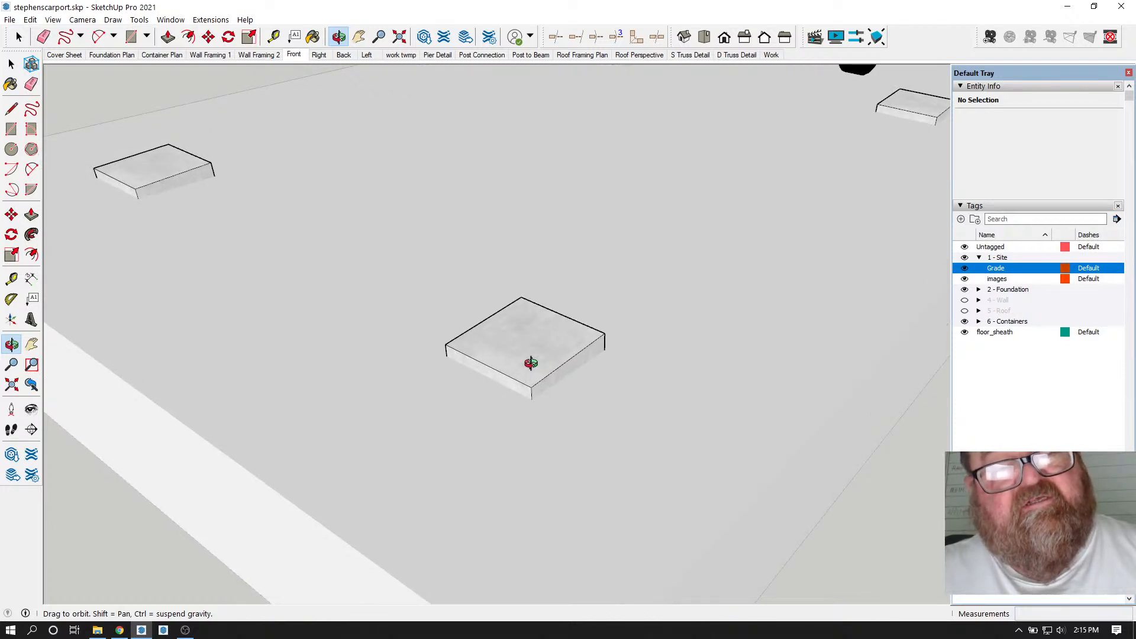
scroll(526, 369, down, 1)
scroll(507, 422, down, 1)
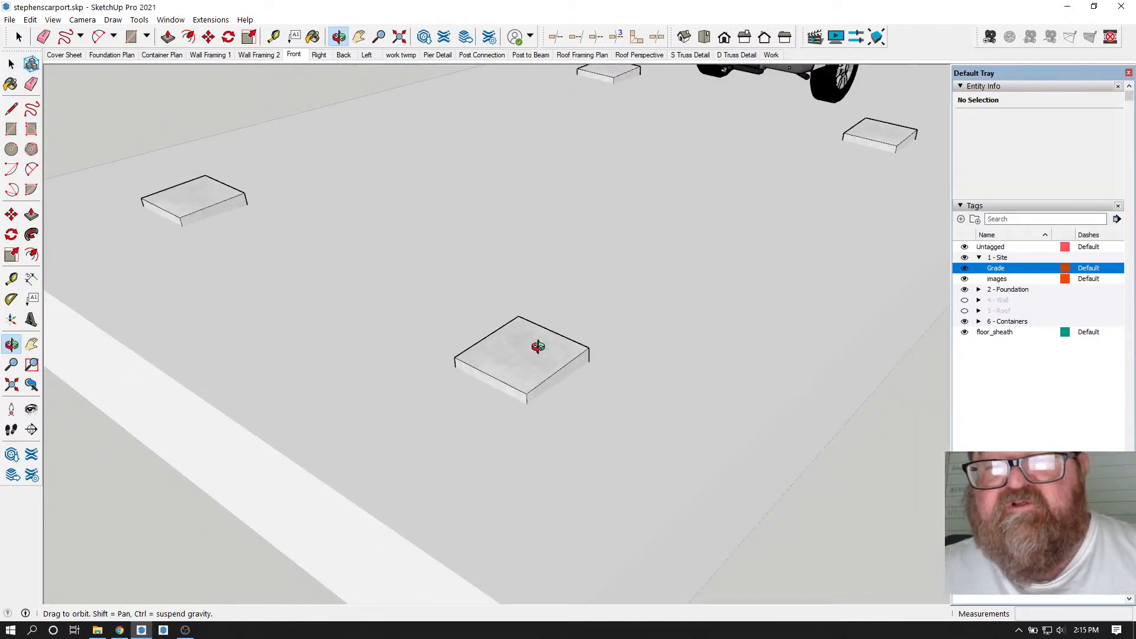
scroll(536, 346, up, 2)
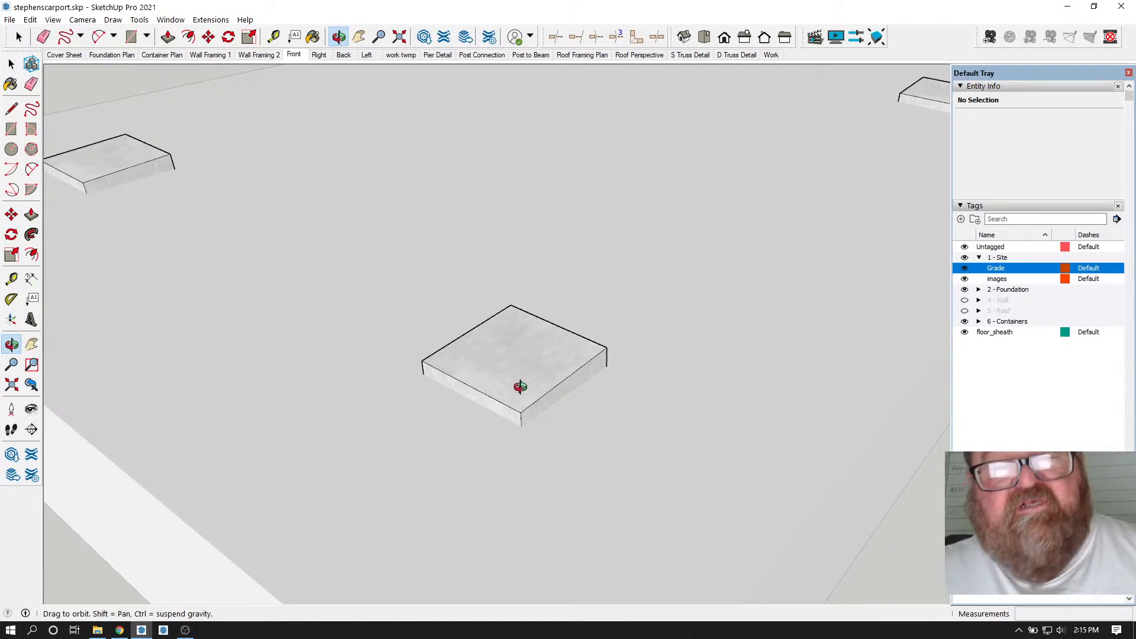
scroll(517, 470, down, 1)
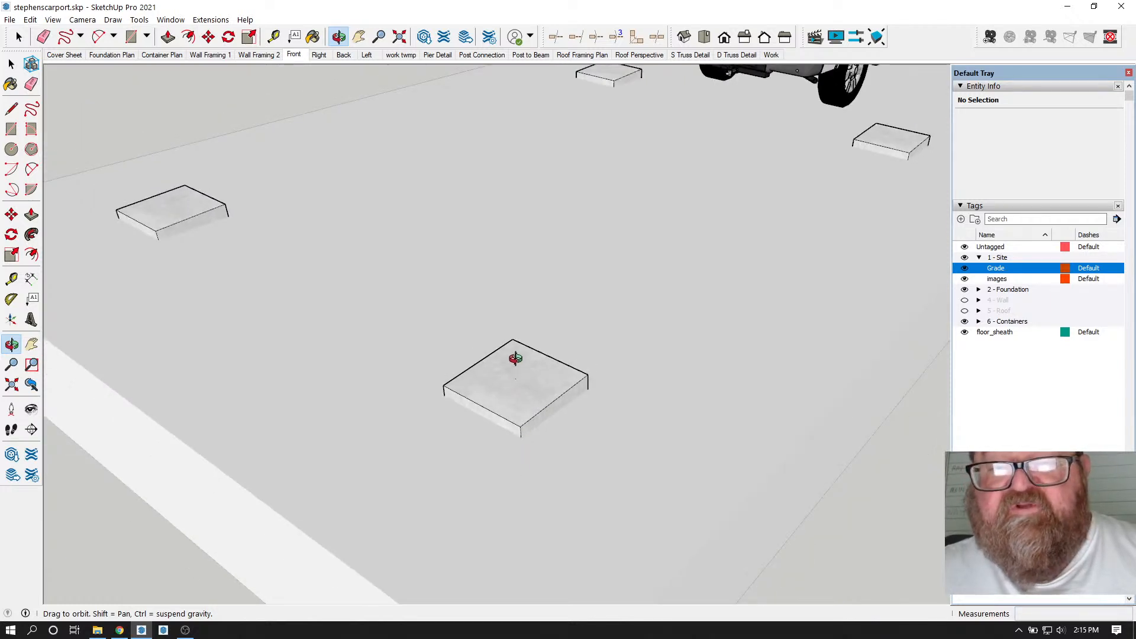
drag(526, 421, 516, 388)
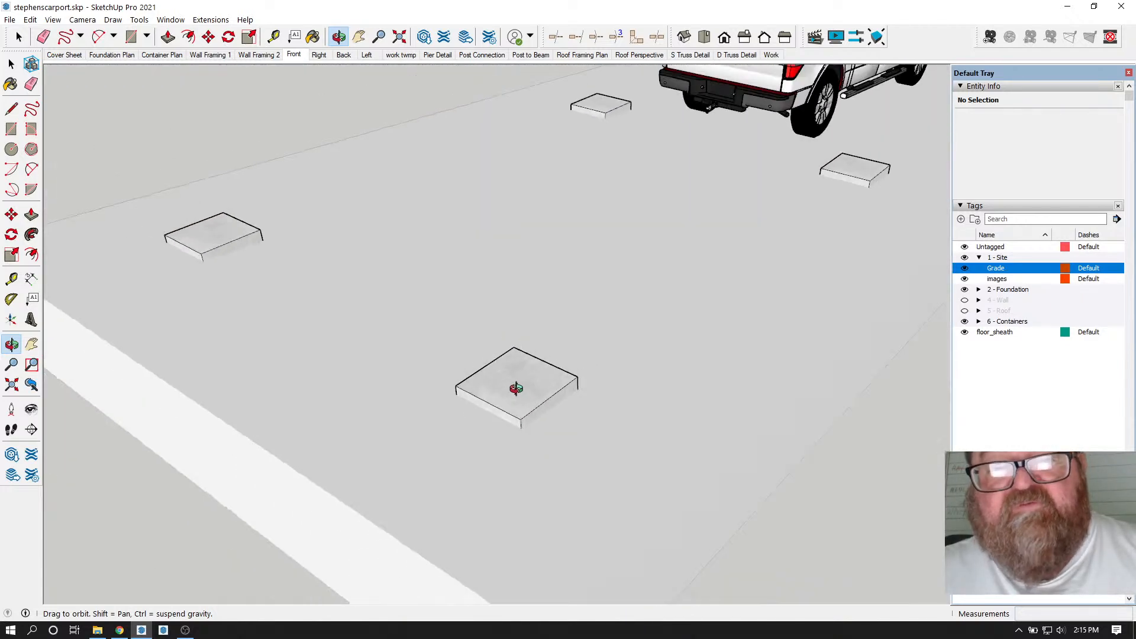
- Inspect the pier undersides beneath the grade slab and view the whole slab with its piers from above
drag(535, 456, 527, 254)
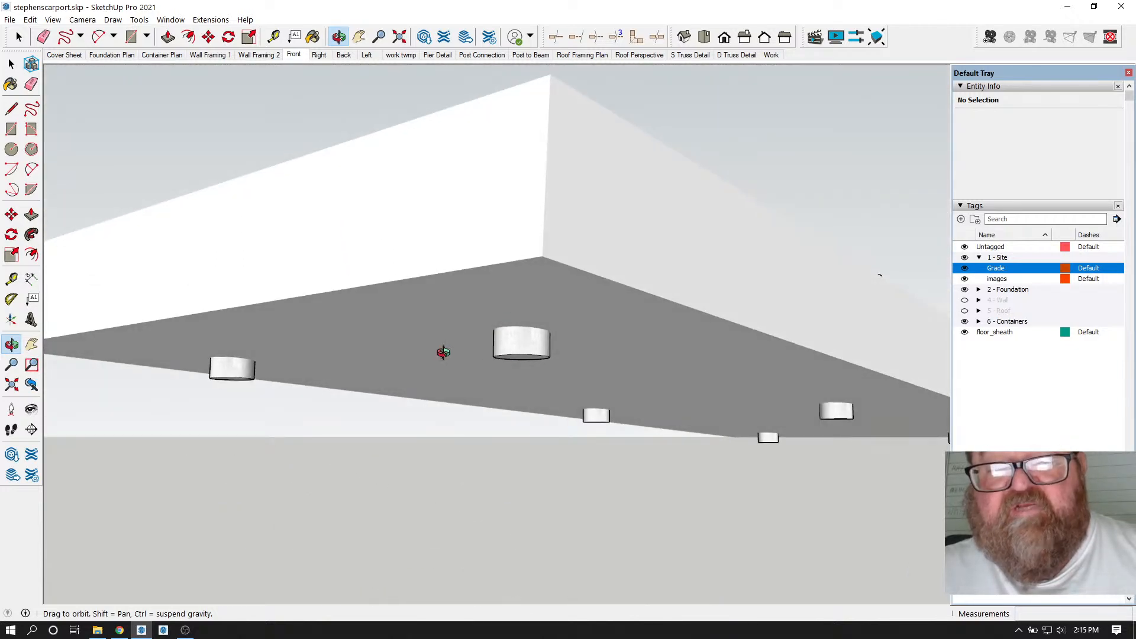
drag(489, 345, 474, 371)
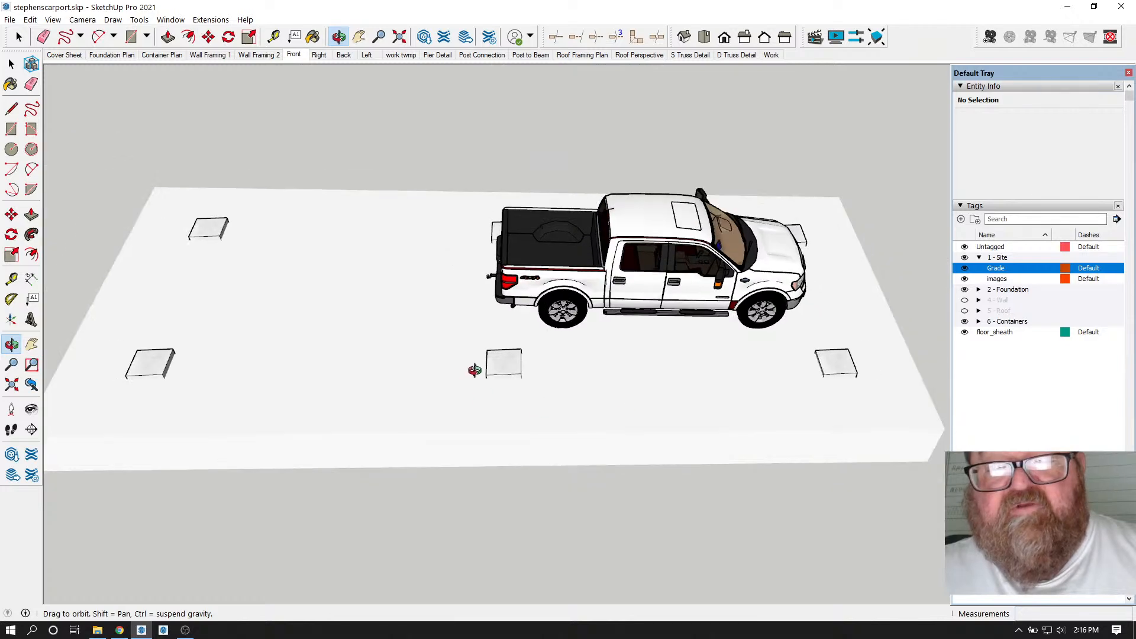
drag(334, 350, 284, 518)
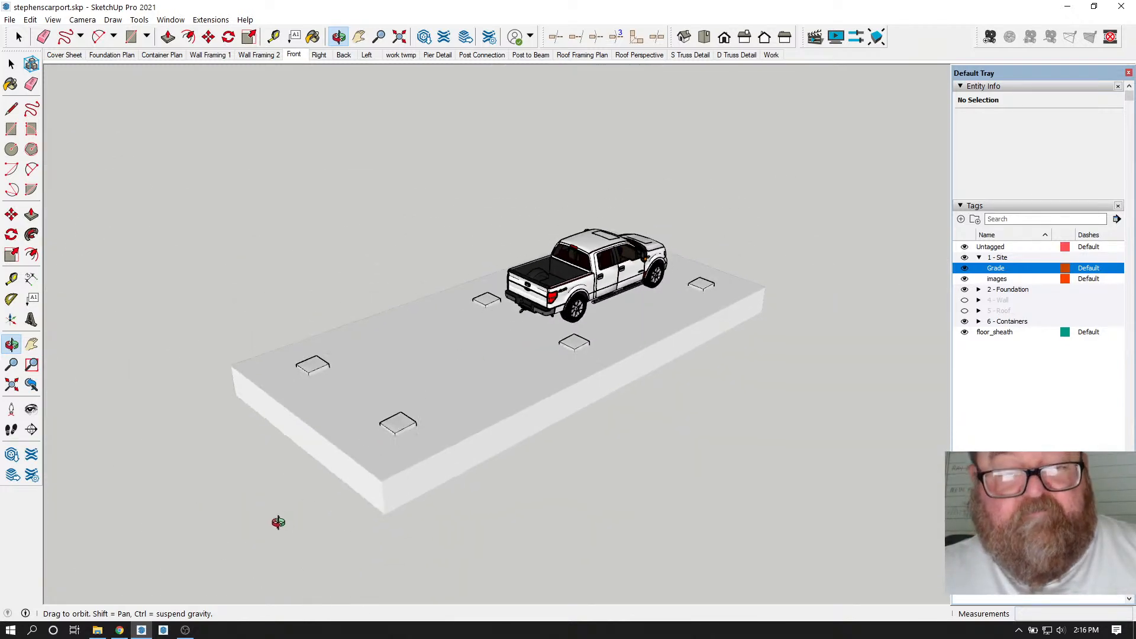
- Switch to the browser and review the carport's inputs and results in the Omni Wind Load Calculator
click(120, 630)
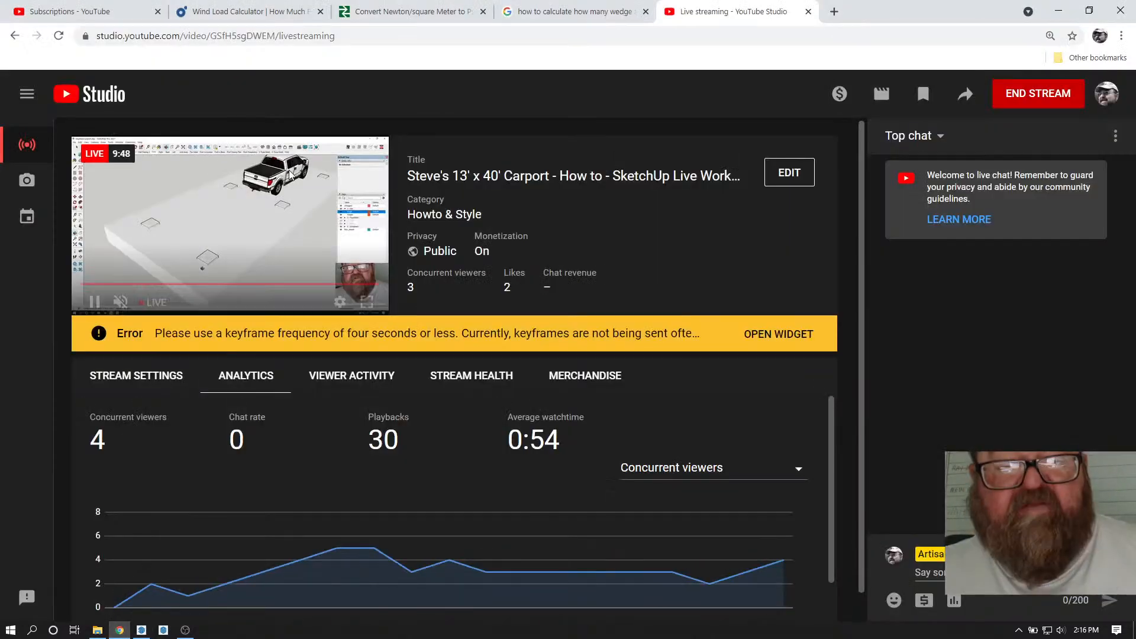
click(272, 8)
scroll(62, 330, up, 3)
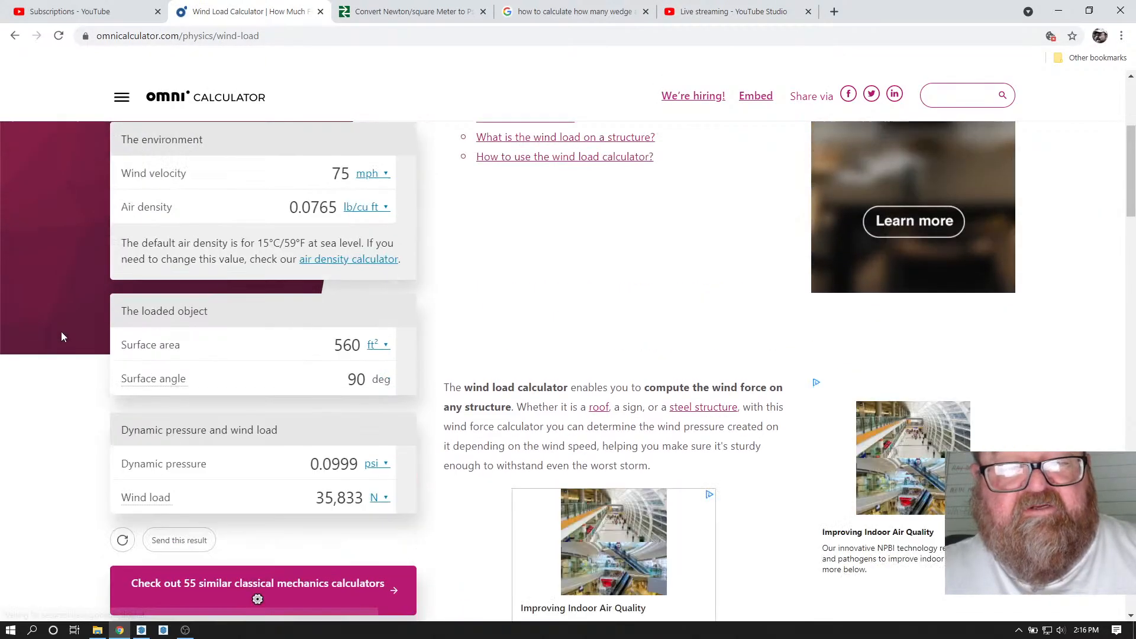
scroll(550, 502, down, 2)
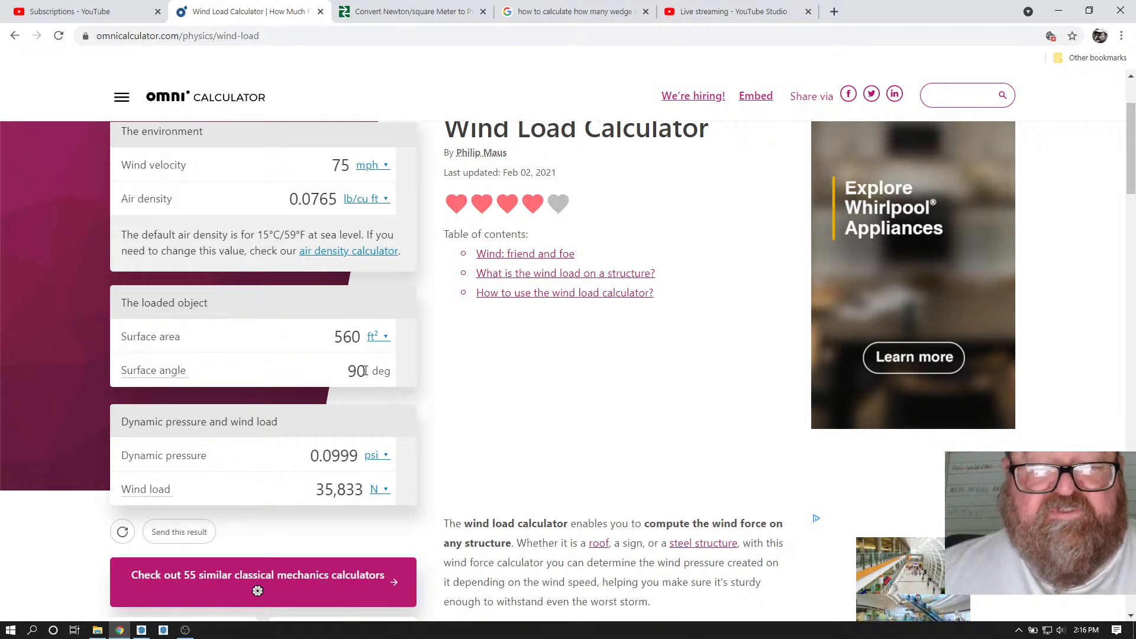
- Set the surface angle to 135 degrees to compare the wind load, and restore it to 90 degrees
drag(366, 370, 328, 369)
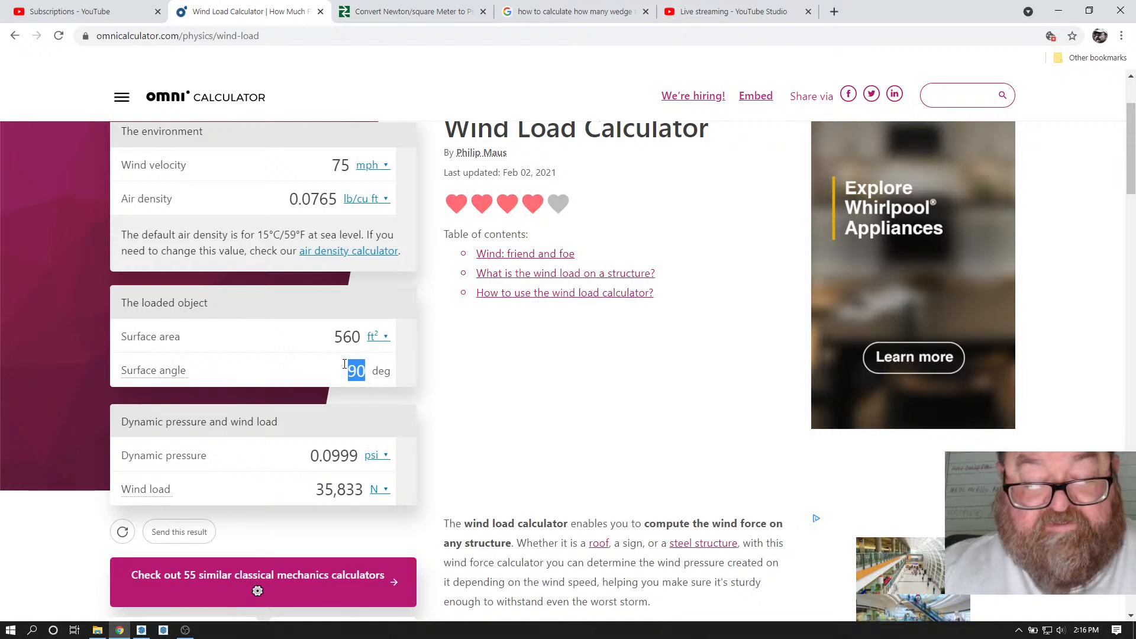
text(135)
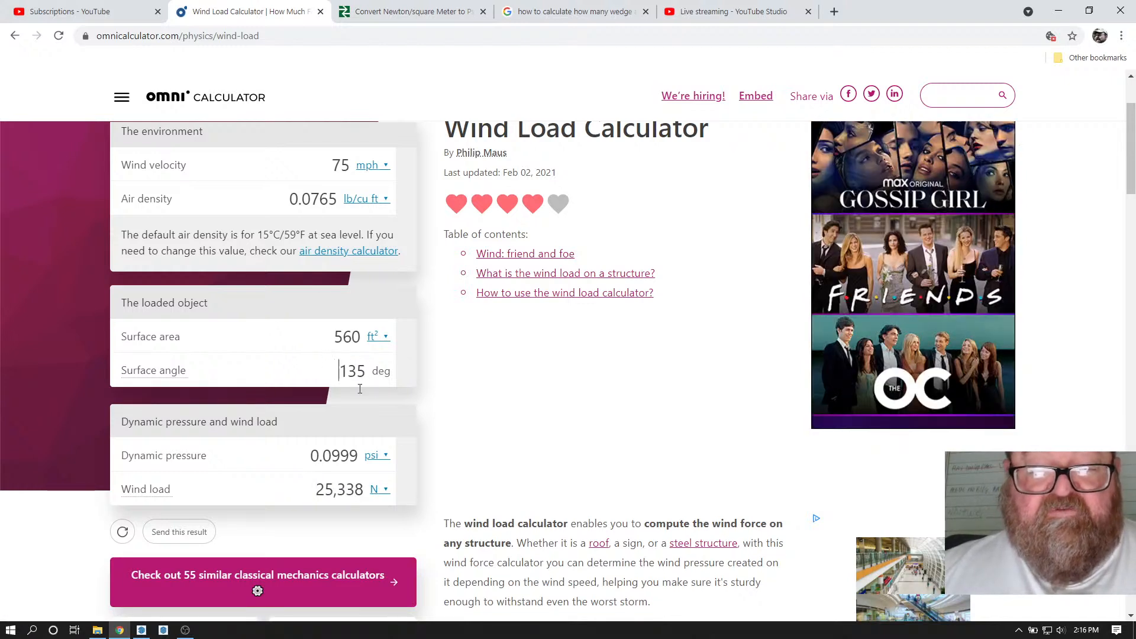
drag(367, 371, 338, 371)
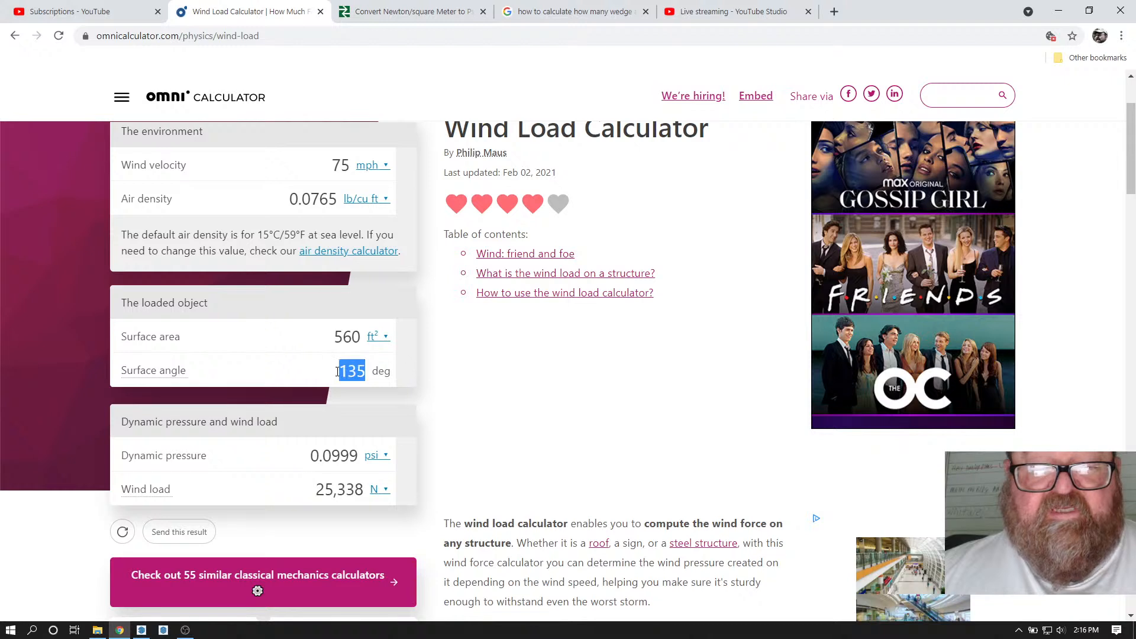
text(90)
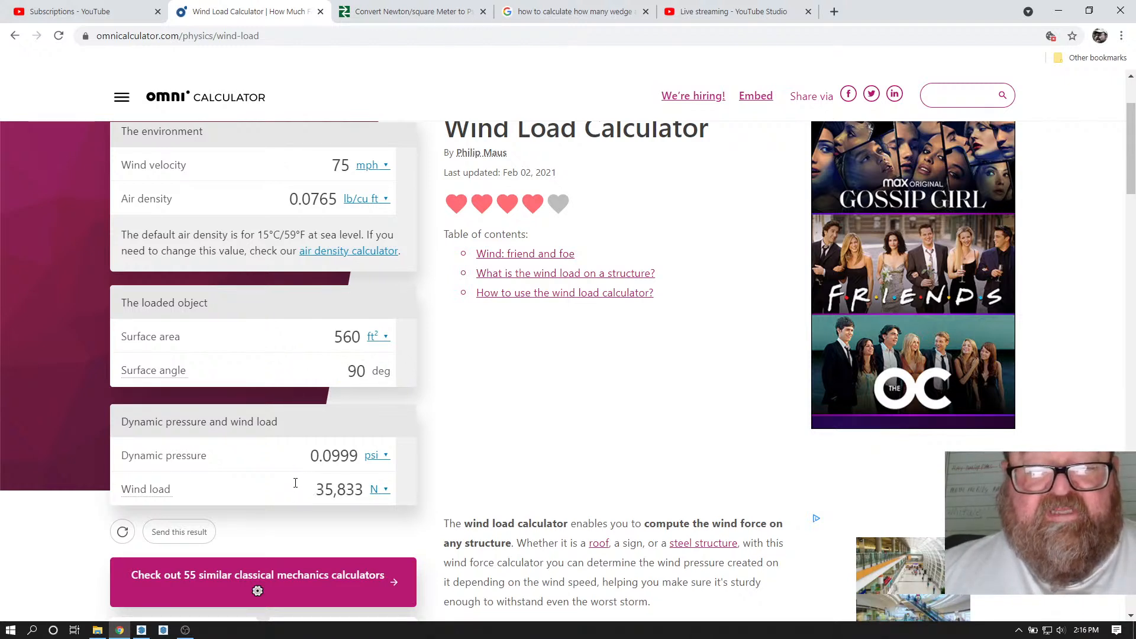
- Check the wind load's unit choices, keep newtons (N), and view the conversion of 35833 newton/square meter to psi
scroll(310, 469, down, 1)
scroll(307, 409, up, 1)
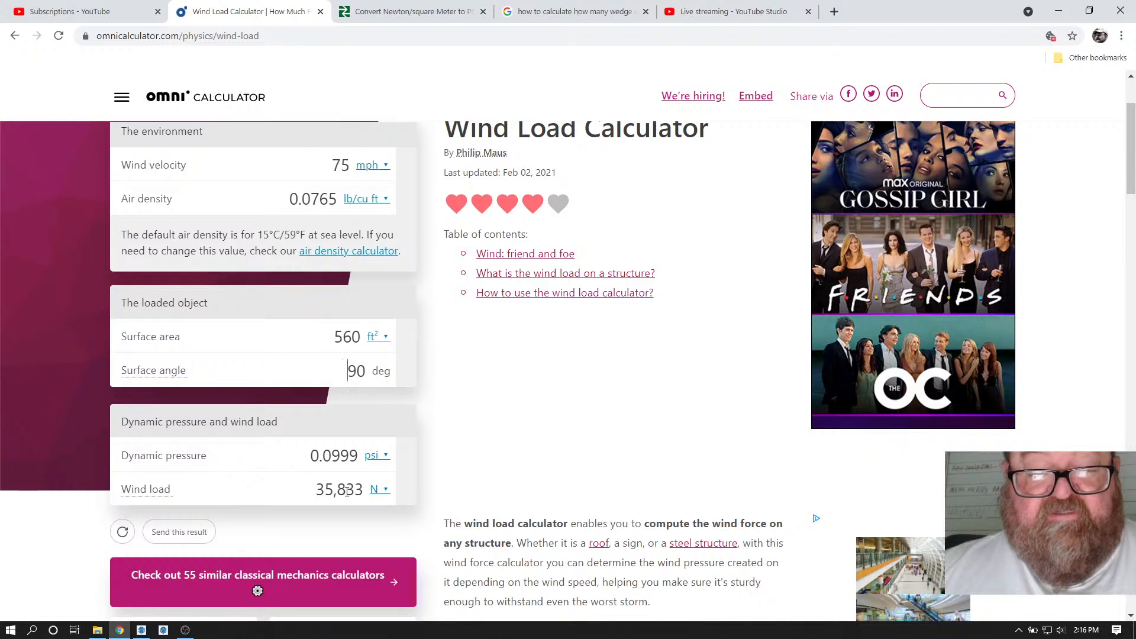
click(383, 493)
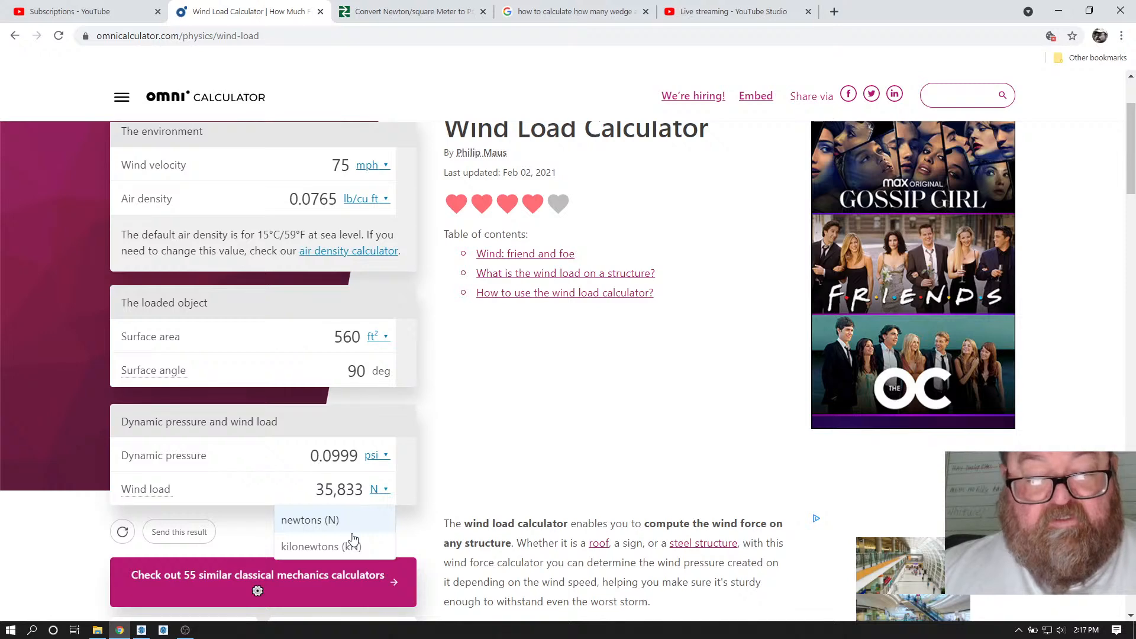
click(342, 521)
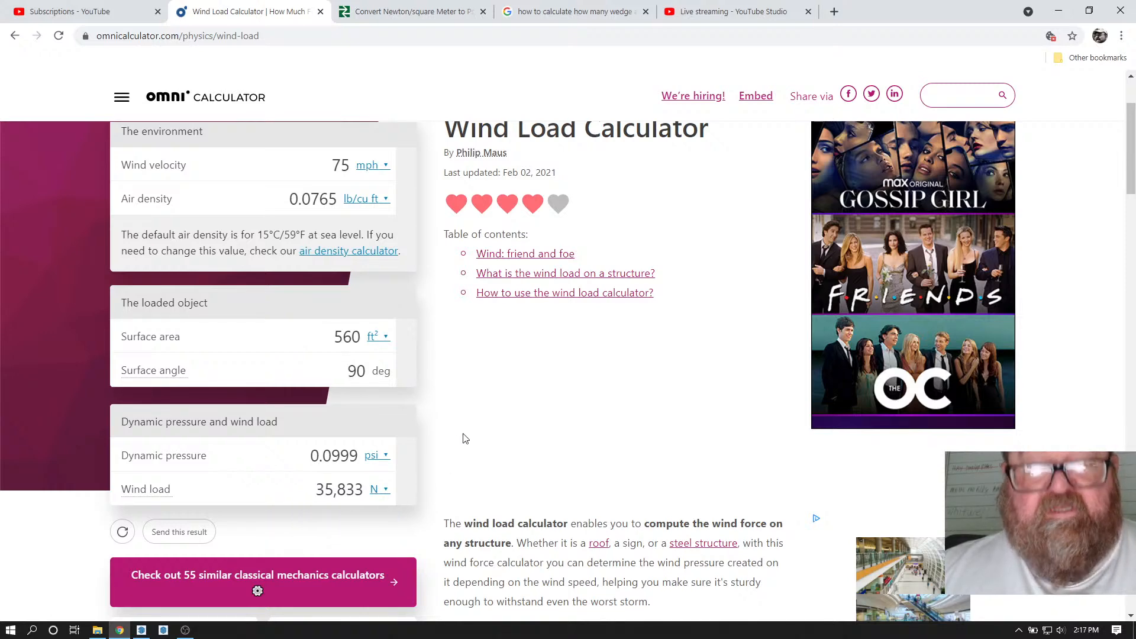
click(428, 7)
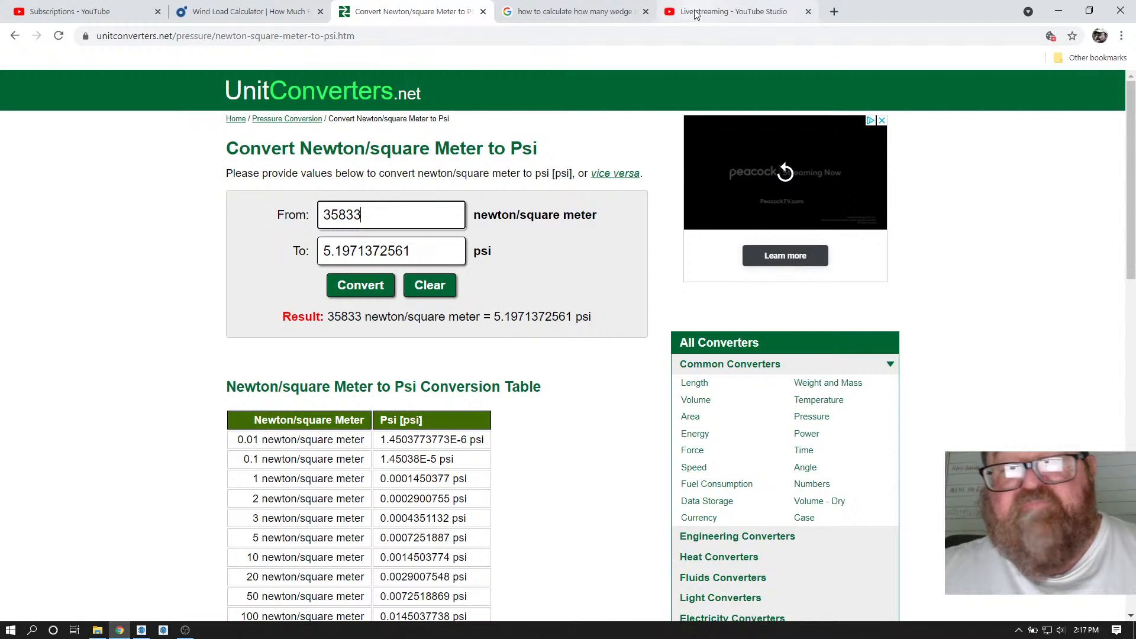
- Switch back to SketchUp and examine the pier caps on the grade slab from low corner and rear viewpoints
click(145, 631)
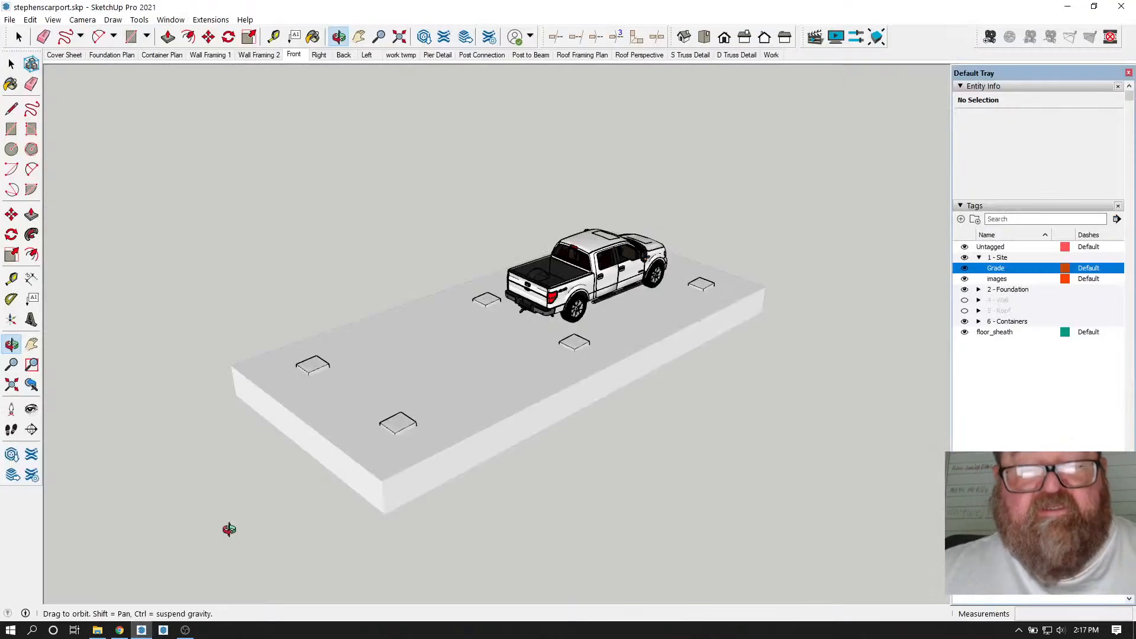
mouse_move(497, 311)
mouse_down()
mouse_move(578, 289)
mouse_move(495, 357)
mouse_move(576, 304)
mouse_up()
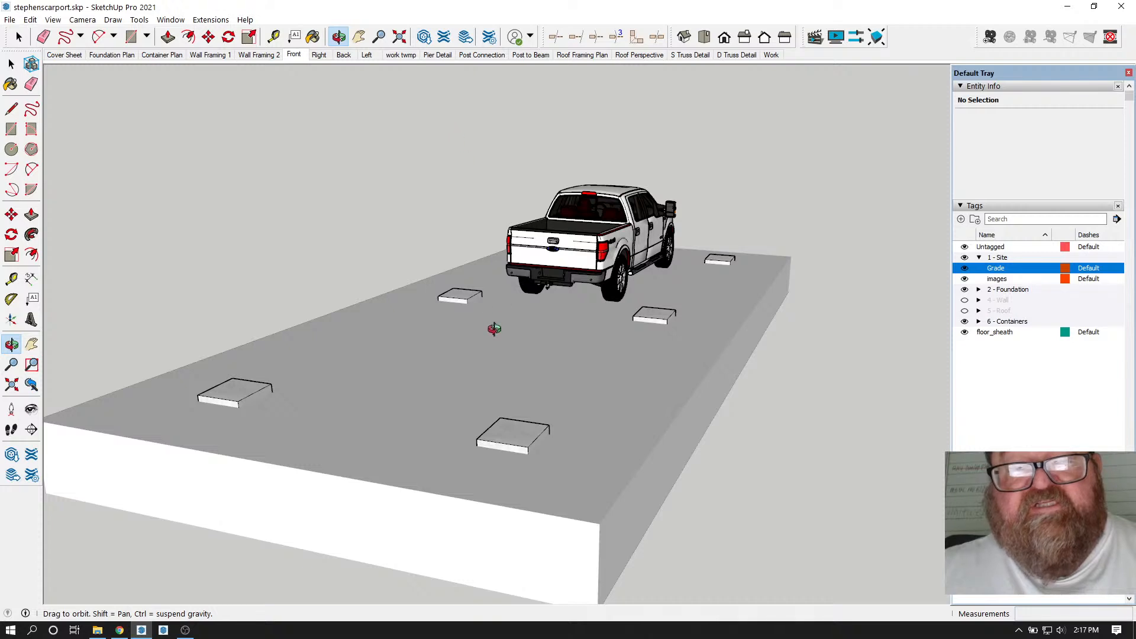
scroll(494, 314, down, 3)
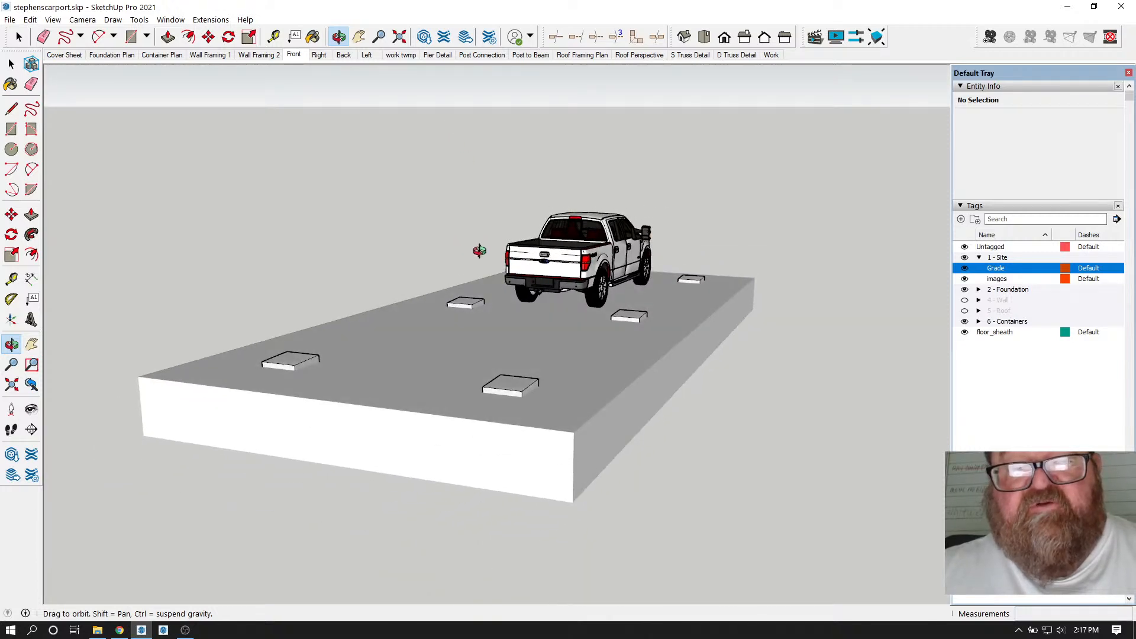
scroll(497, 337, up, 5)
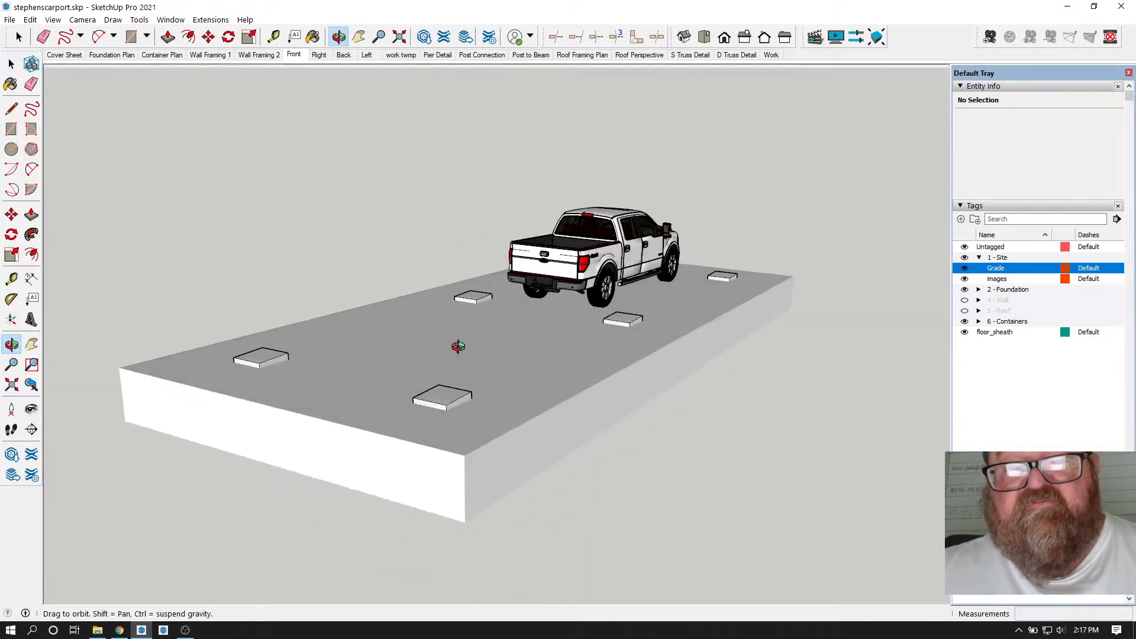
drag(506, 388, 470, 368)
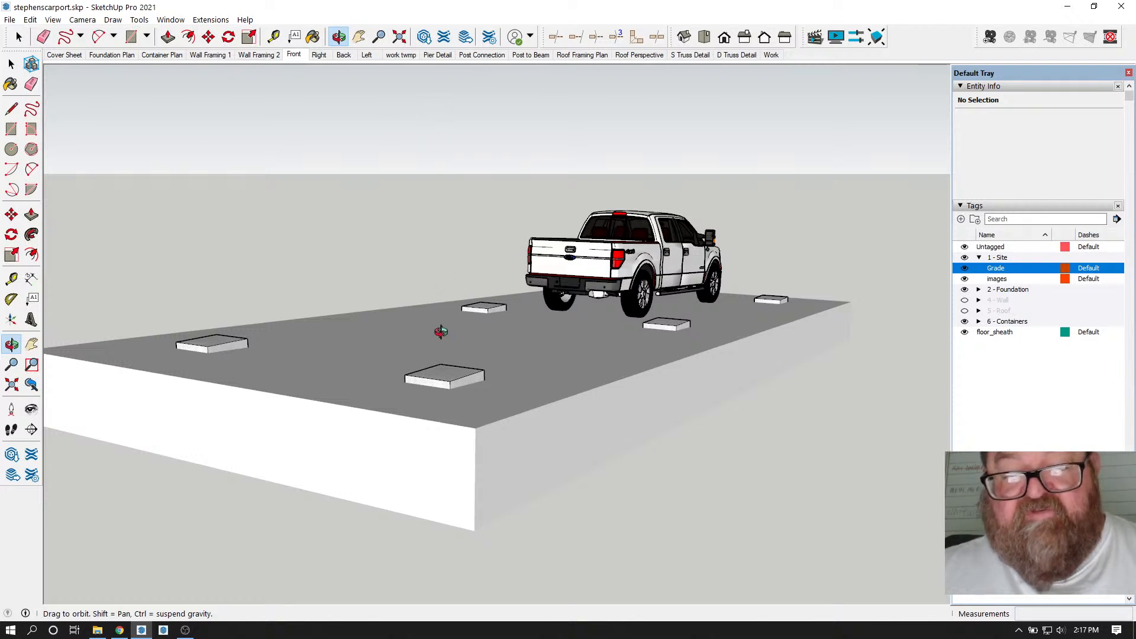
drag(441, 329, 456, 372)
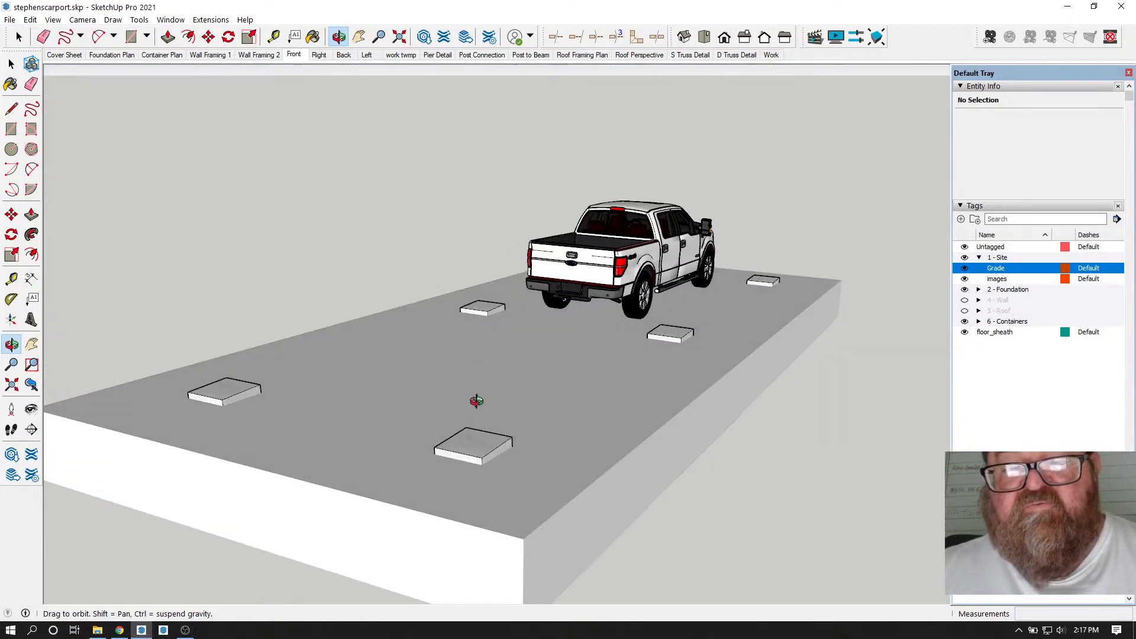
drag(469, 423, 462, 390)
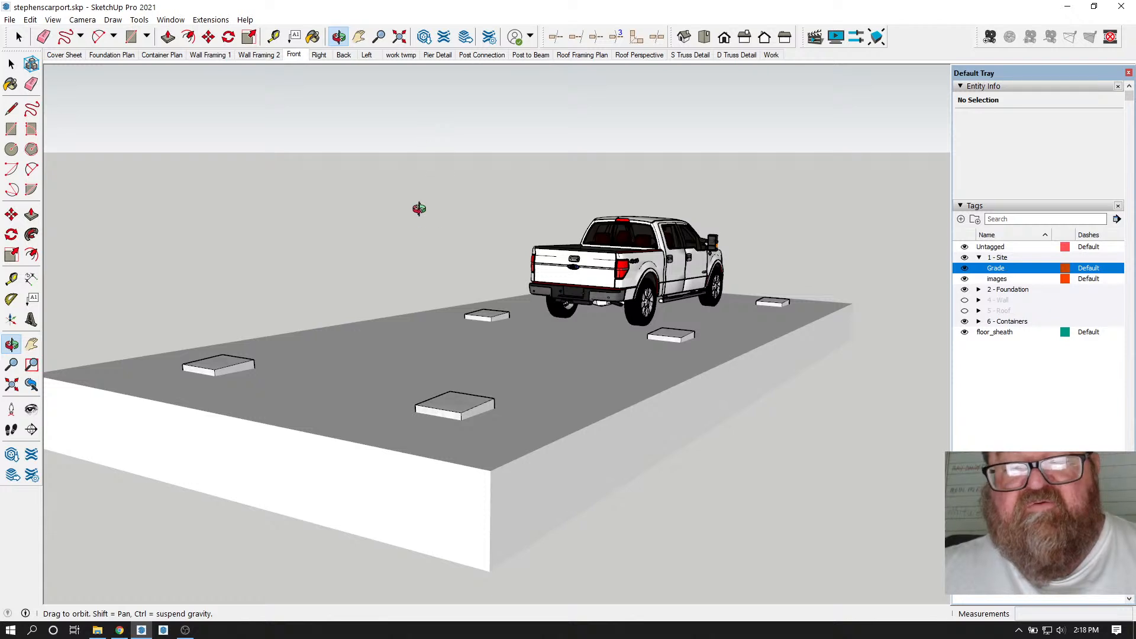
drag(462, 305, 540, 329)
drag(422, 326, 532, 413)
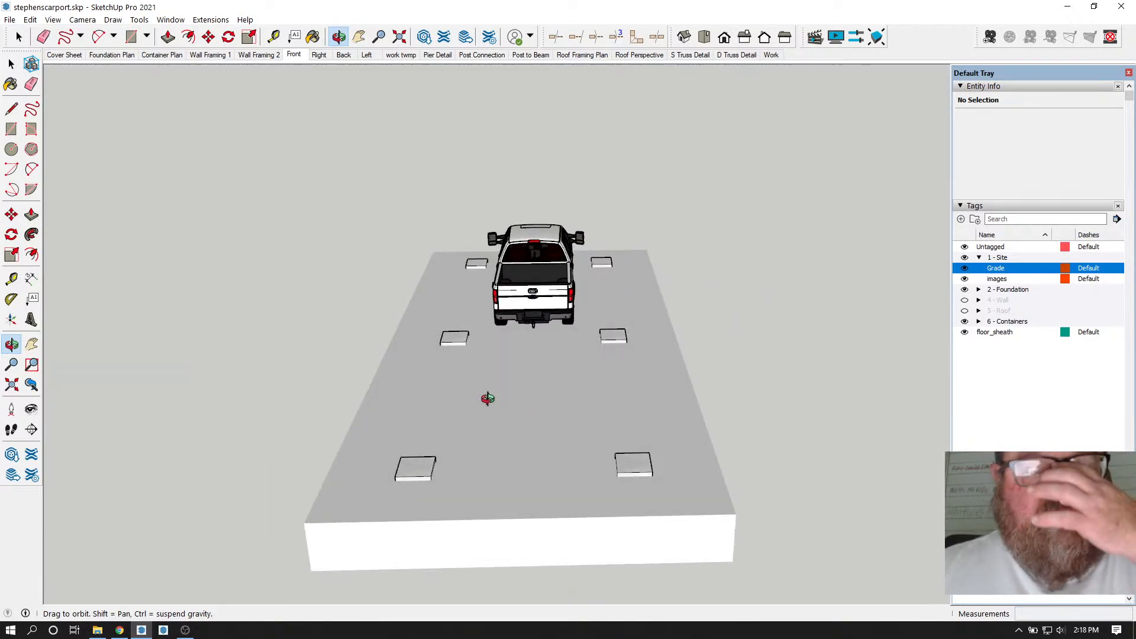
- Examine the row of piers and the slab edge along the truck's long side, from raised and ground-level viewpoints
drag(496, 499, 256, 456)
drag(512, 408, 340, 410)
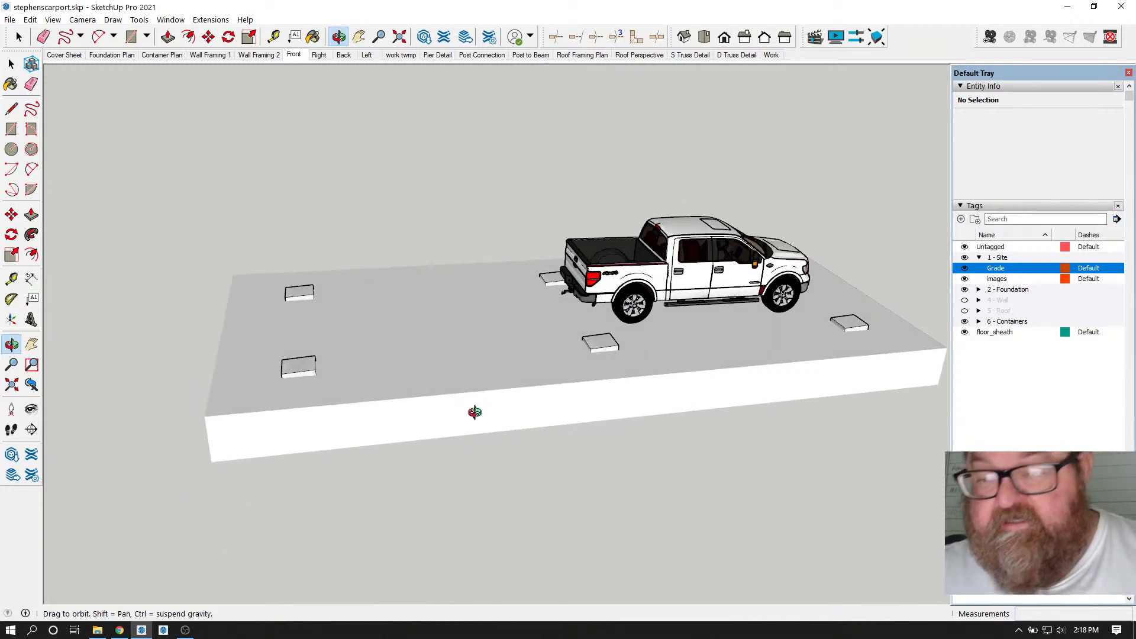
scroll(484, 349, up, 3)
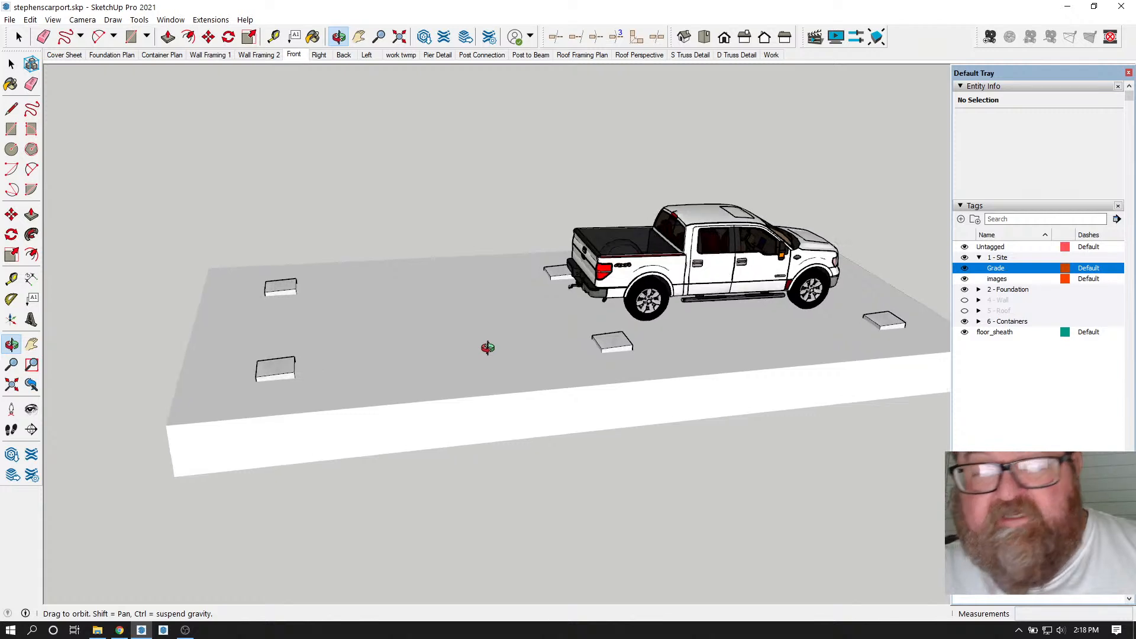
scroll(412, 396, down, 3)
drag(367, 469, 509, 440)
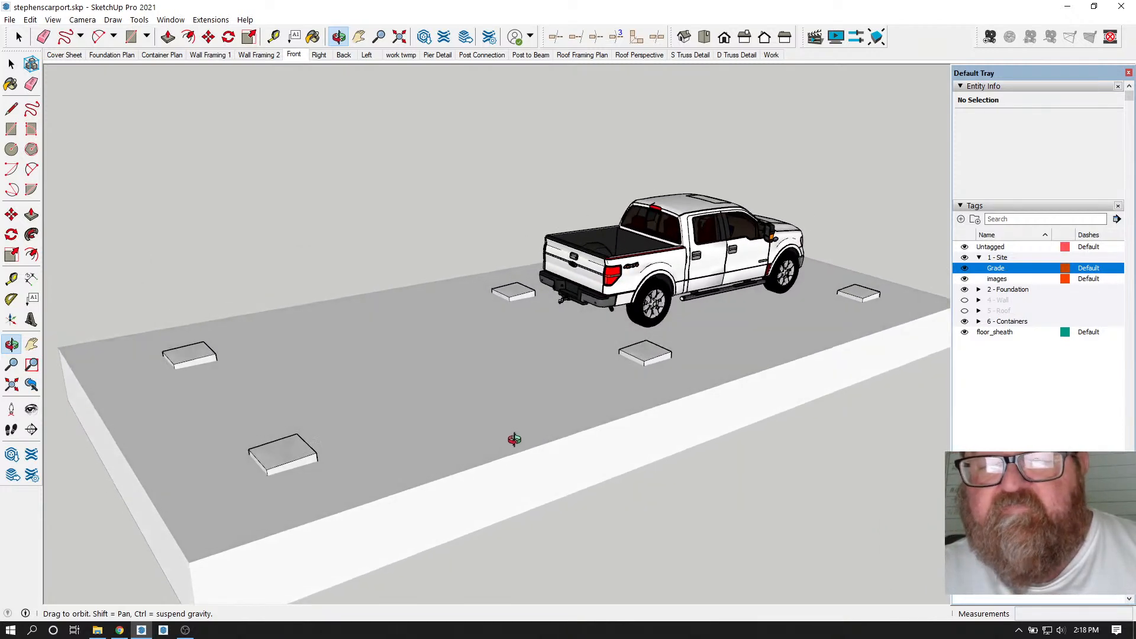
drag(432, 413, 461, 409)
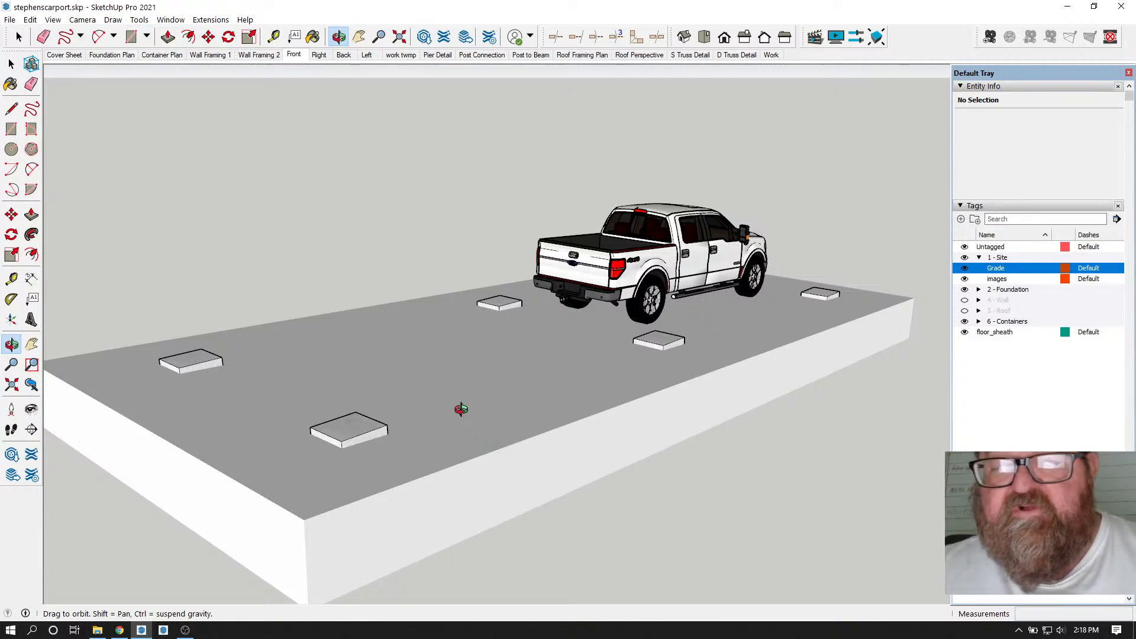
drag(452, 396, 489, 406)
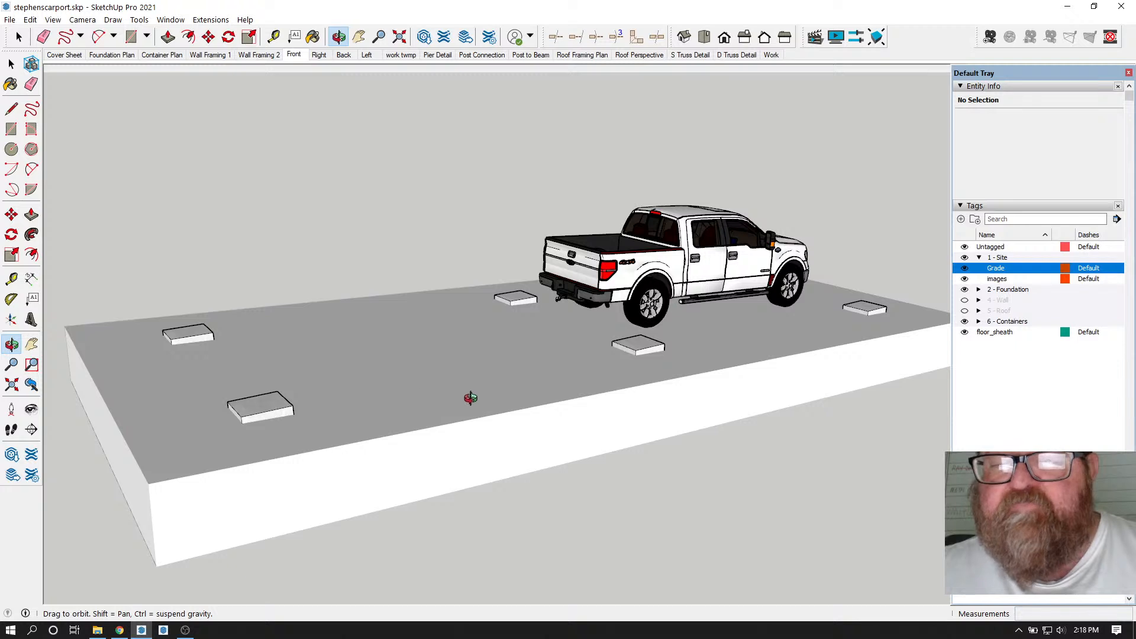
drag(504, 406, 482, 408)
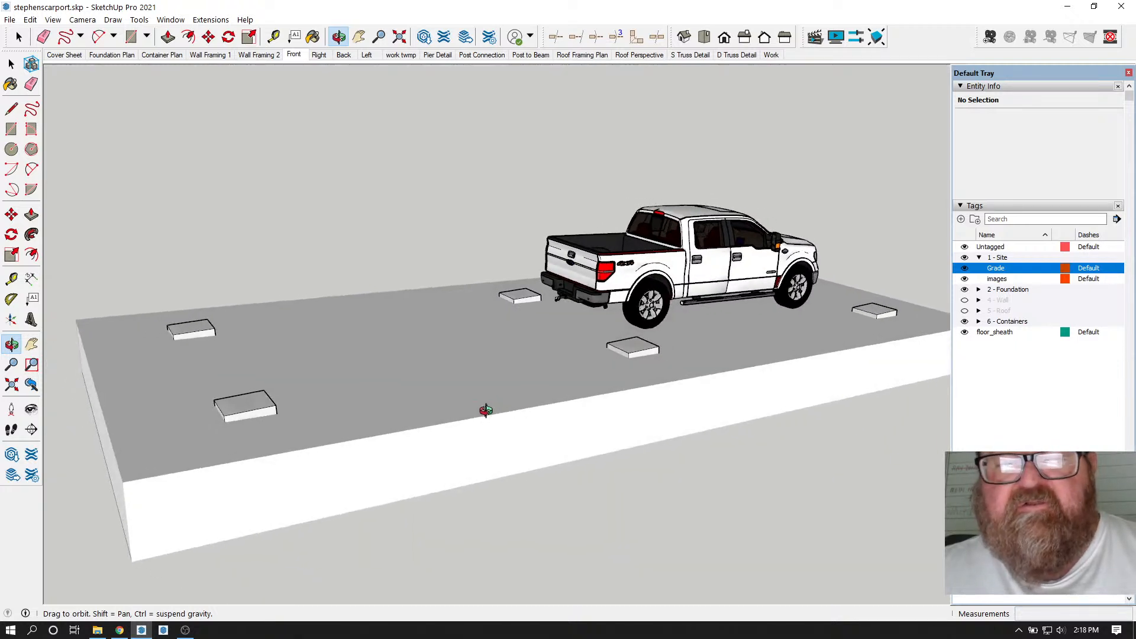
drag(408, 410, 438, 412)
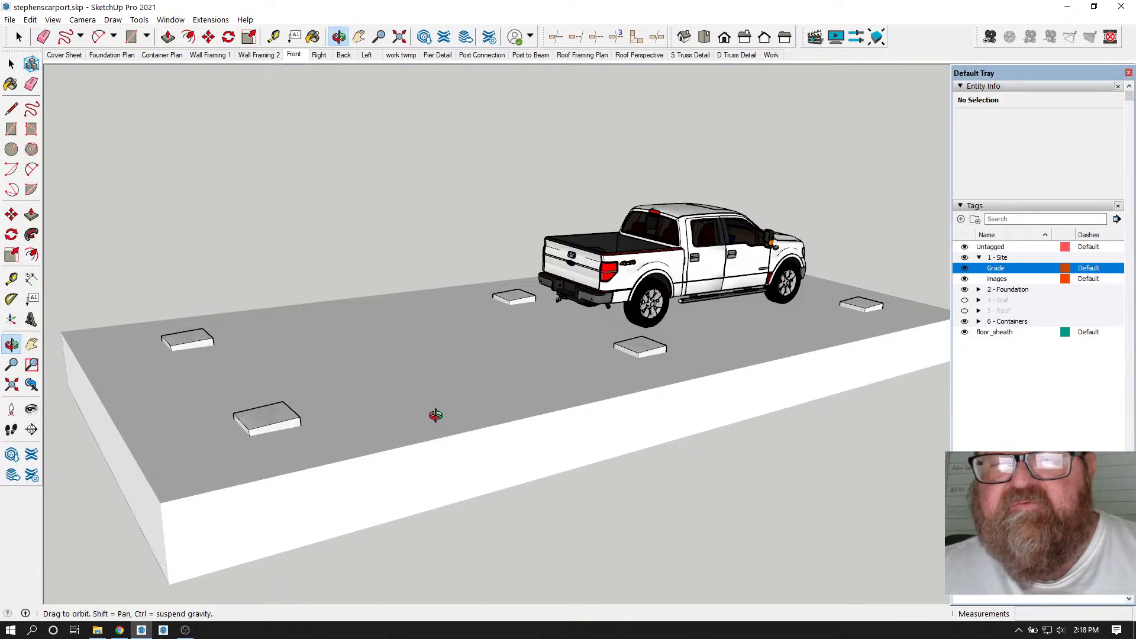
drag(416, 410, 268, 311)
drag(488, 342, 450, 349)
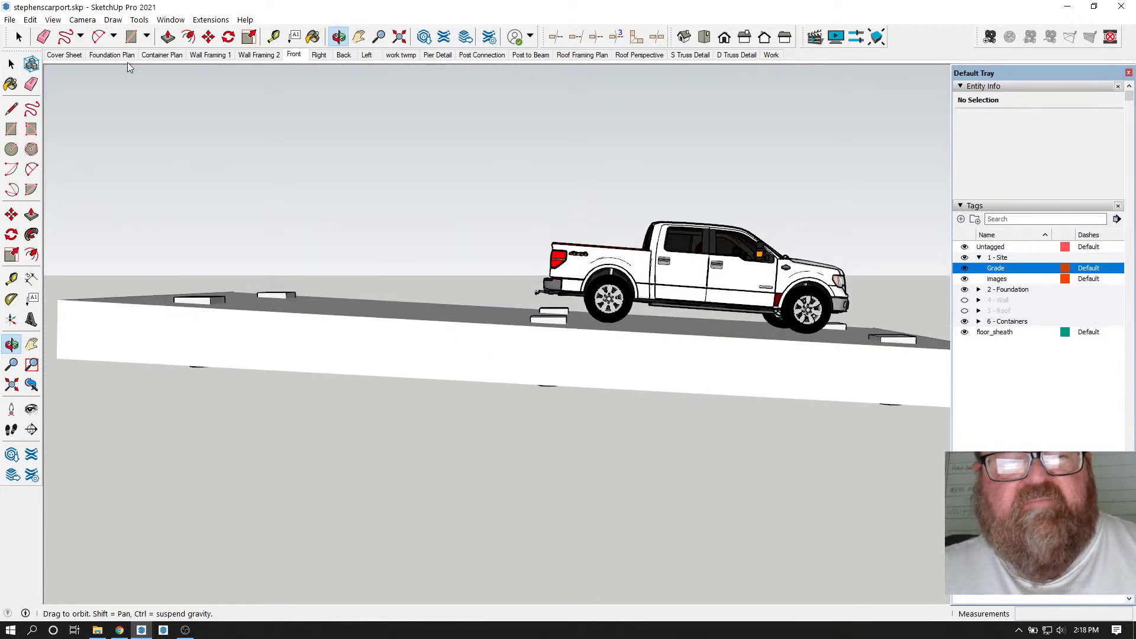
- Project a level reference line from the rear corner pier cap past the truck's front to compare it with the piers there
click(80, 37)
click(68, 61)
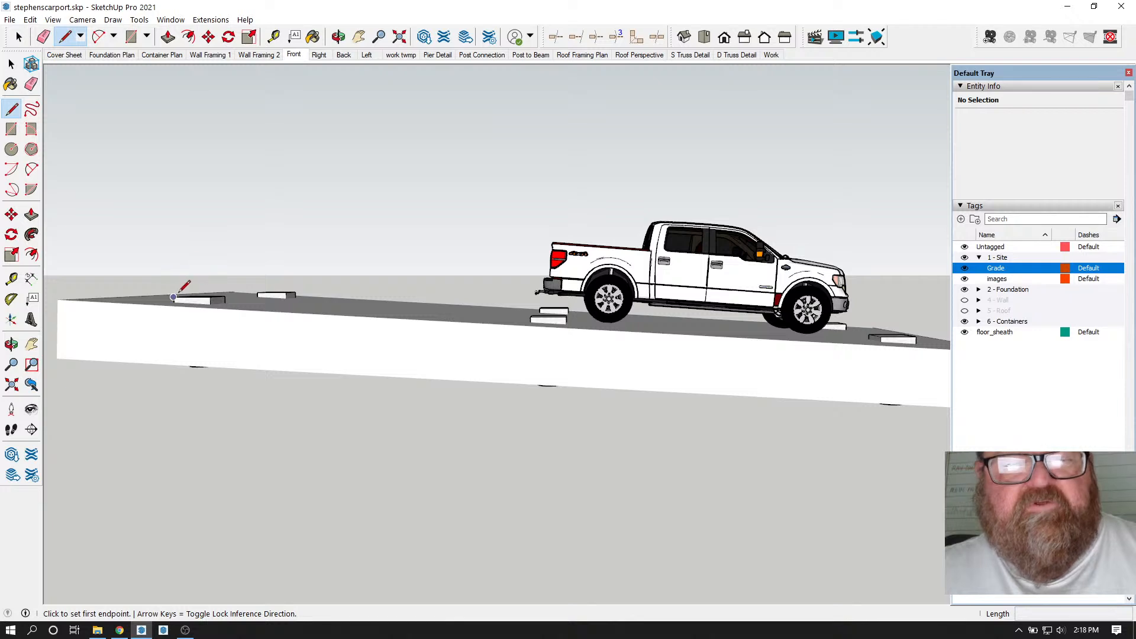
click(173, 296)
scroll(173, 297, down, 3)
scroll(508, 287, up, 3)
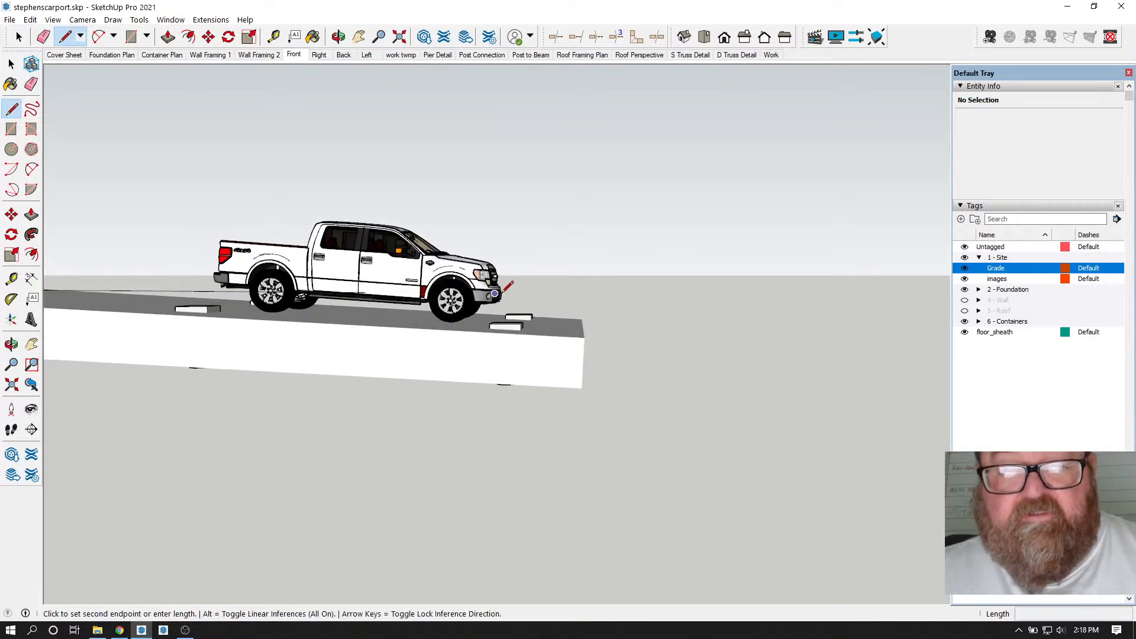
scroll(601, 286, down, 5)
scroll(600, 290, up, 2)
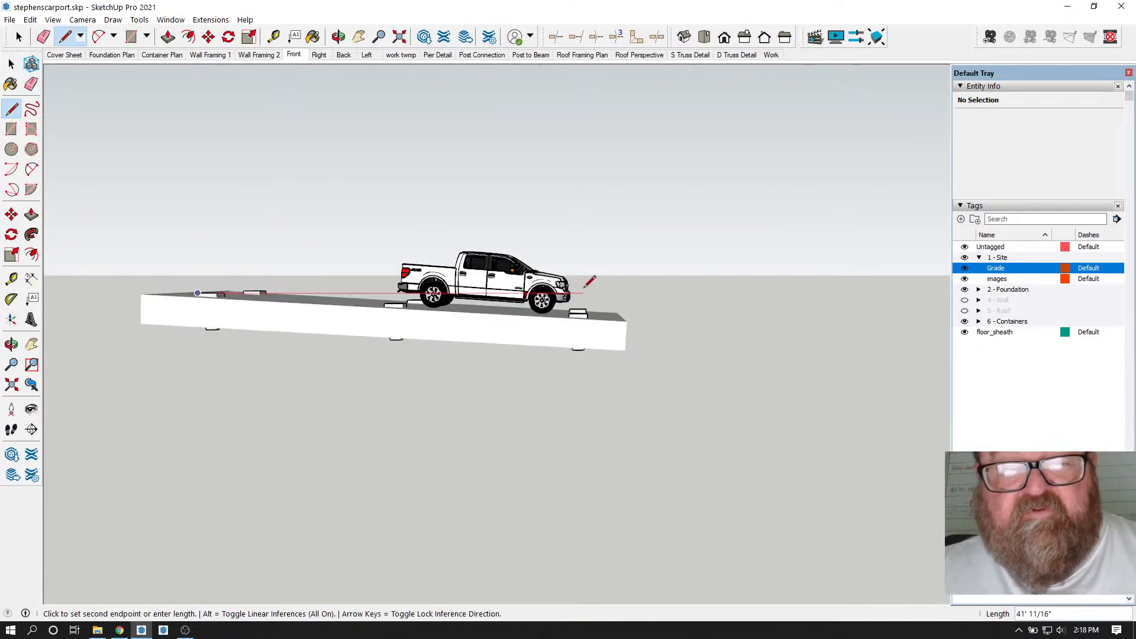
scroll(573, 285, up, 6)
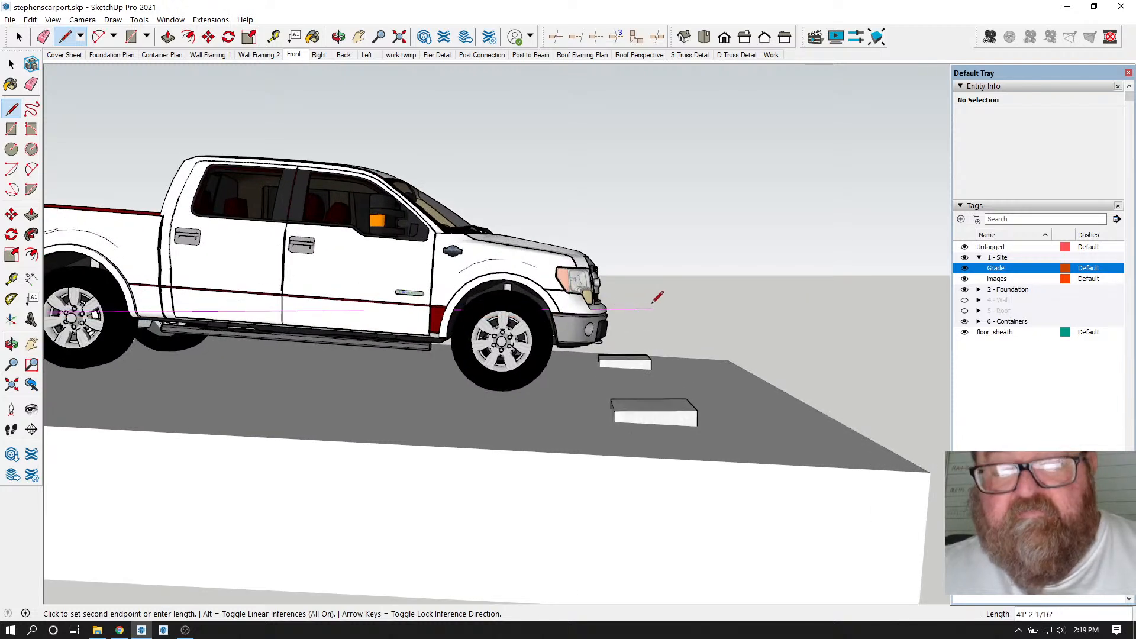
key(shift)
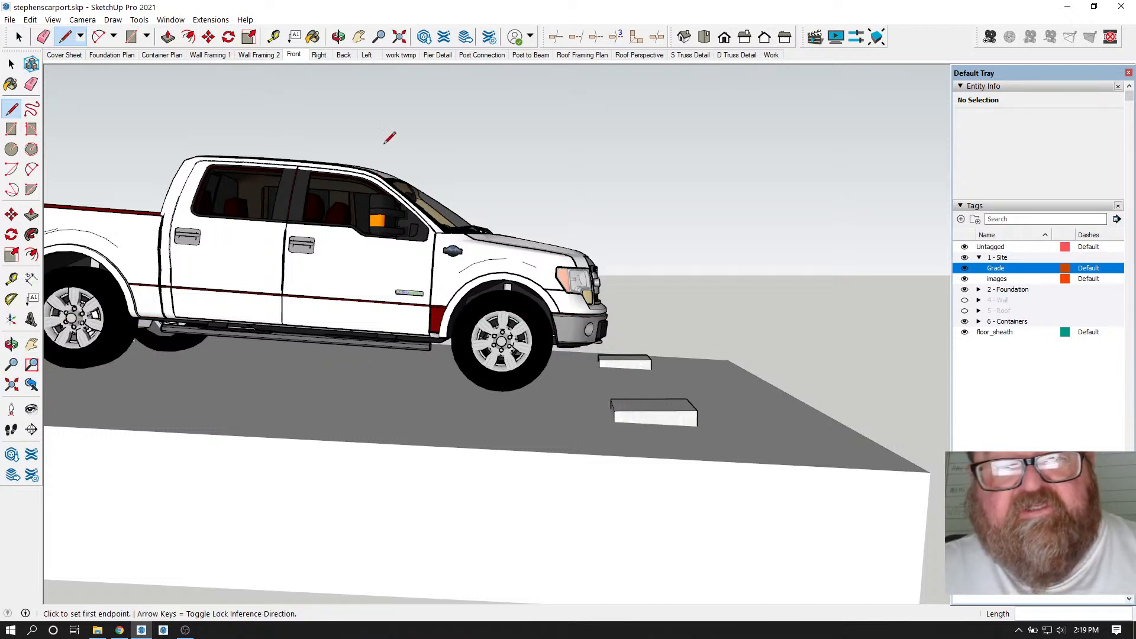
- Examine the pier layout on the grade slab from above and the near corner pier cap behind the truck up close
click(338, 37)
drag(591, 300, 644, 477)
drag(118, 310, 399, 436)
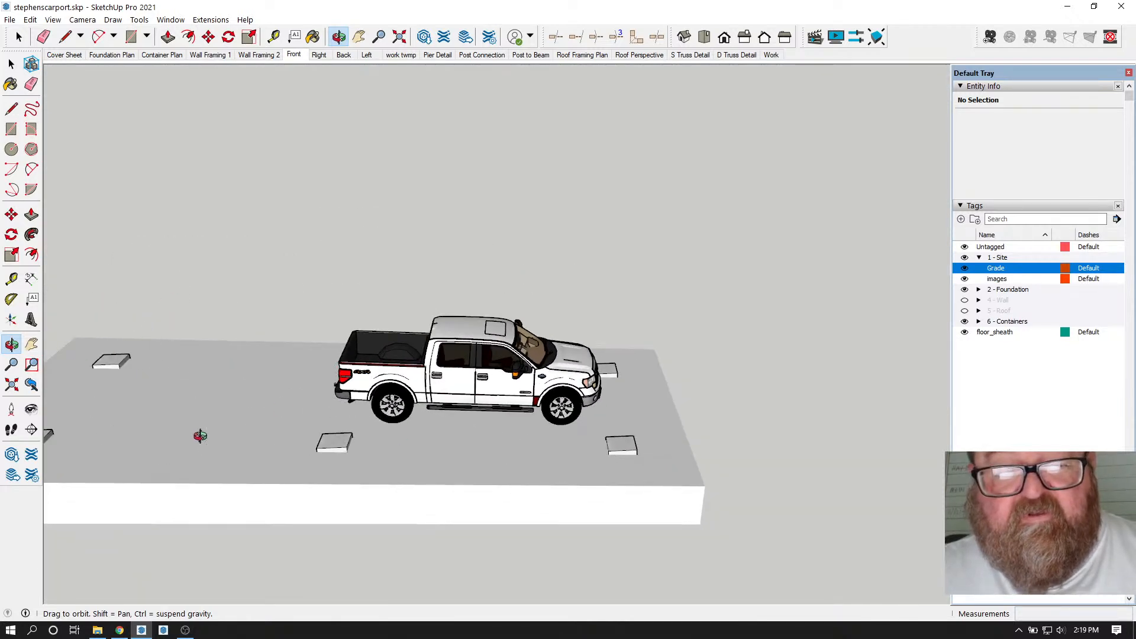
drag(524, 455, 253, 422)
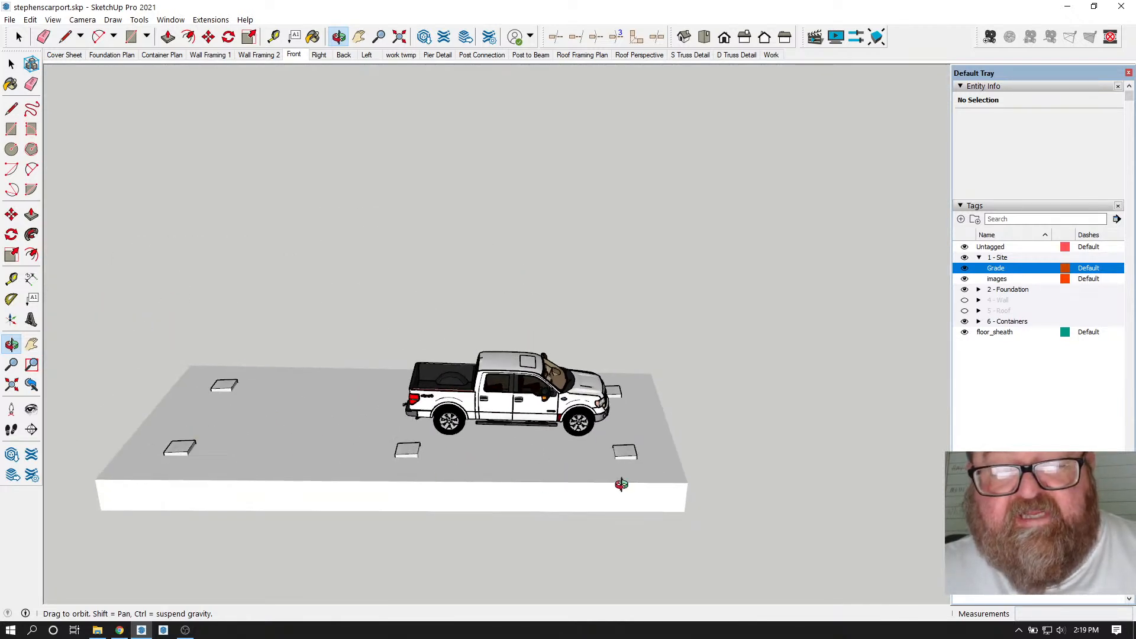
drag(314, 453, 380, 449)
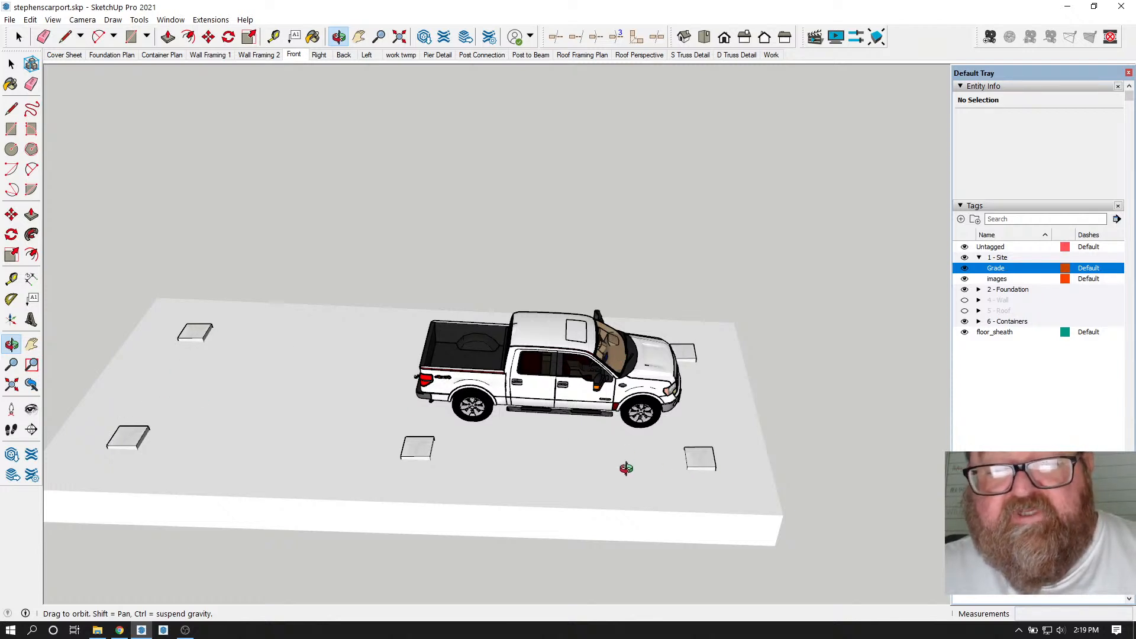
drag(689, 481, 506, 466)
drag(621, 469, 735, 510)
scroll(172, 425, up, 8)
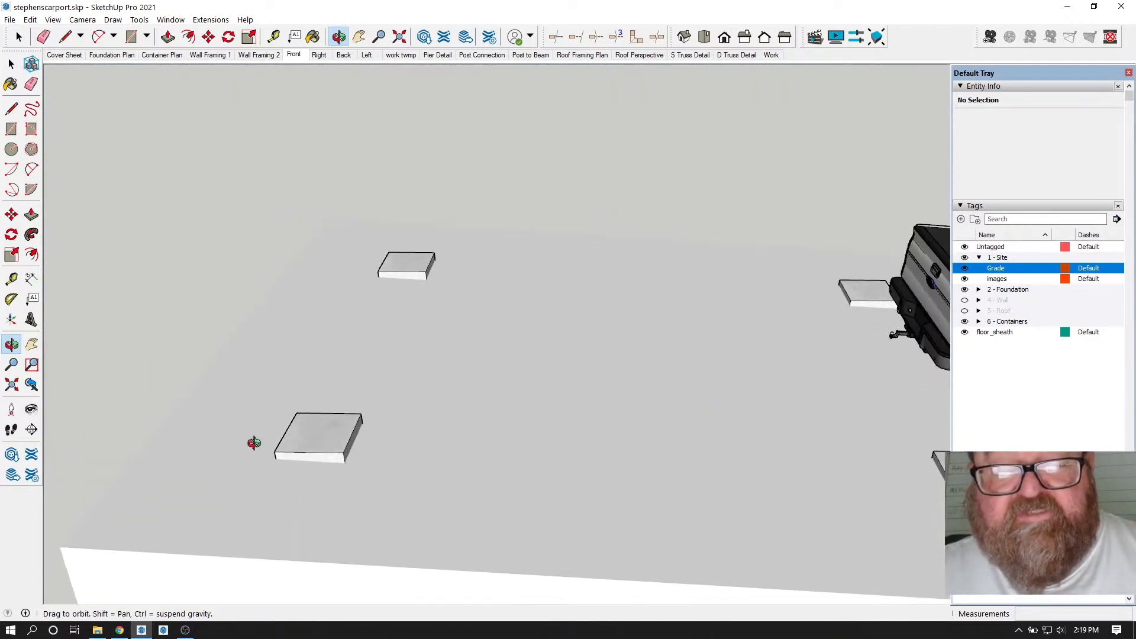
scroll(355, 402, down, 3)
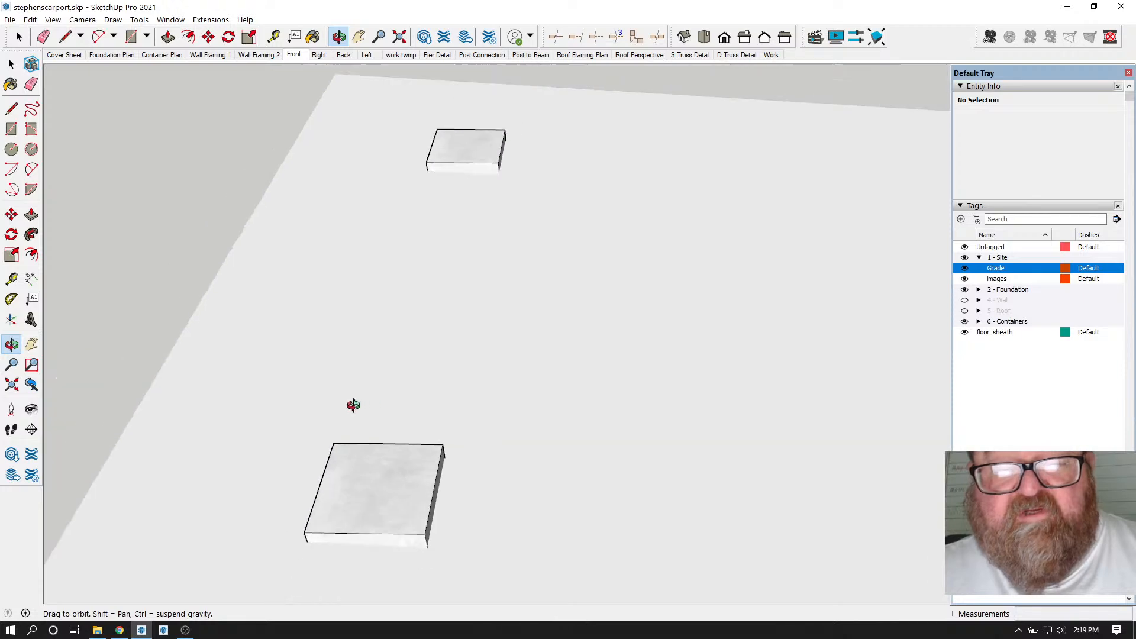
scroll(370, 509, up, 3)
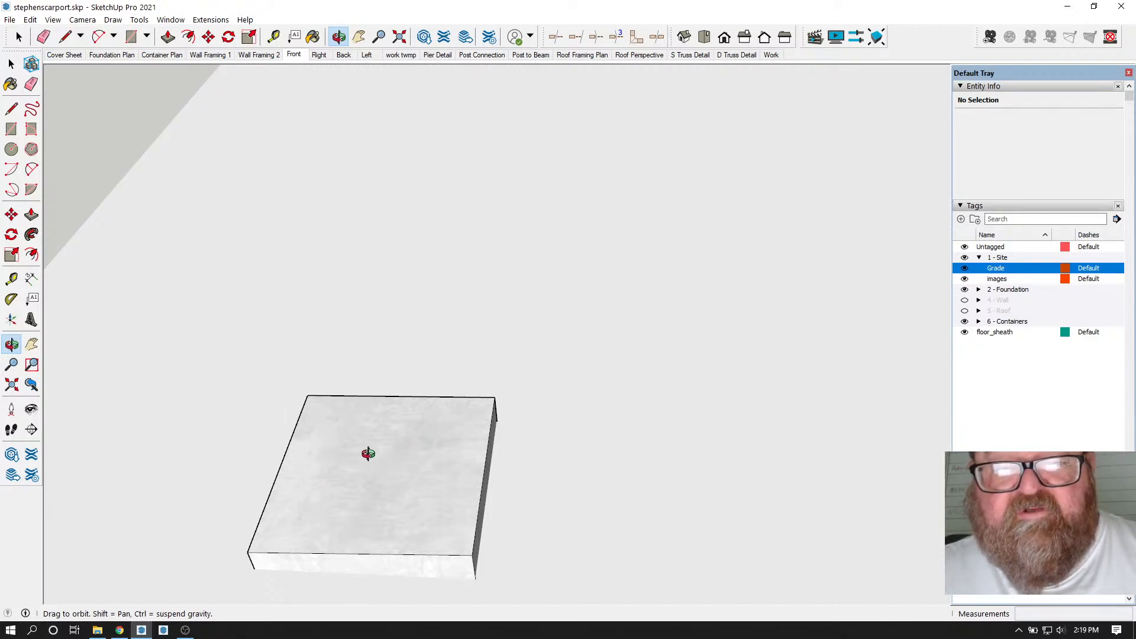
scroll(368, 453, down, 3)
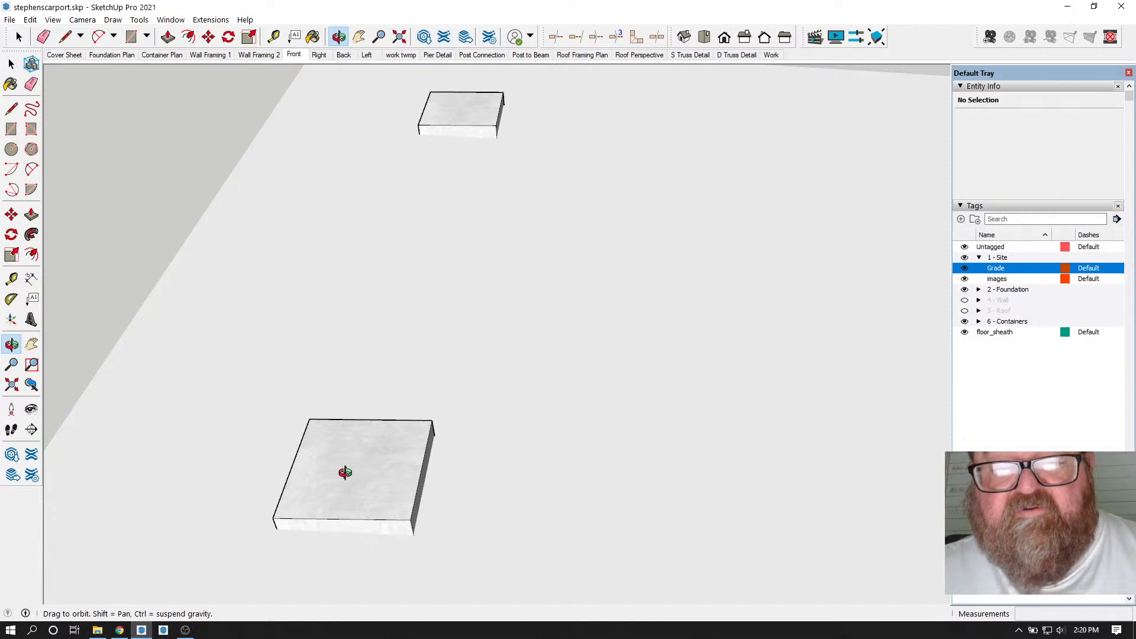
- Compare the piers around the truck in a raised overview and inspect the top face and edges of the rear corner cap
scroll(218, 505, down, 8)
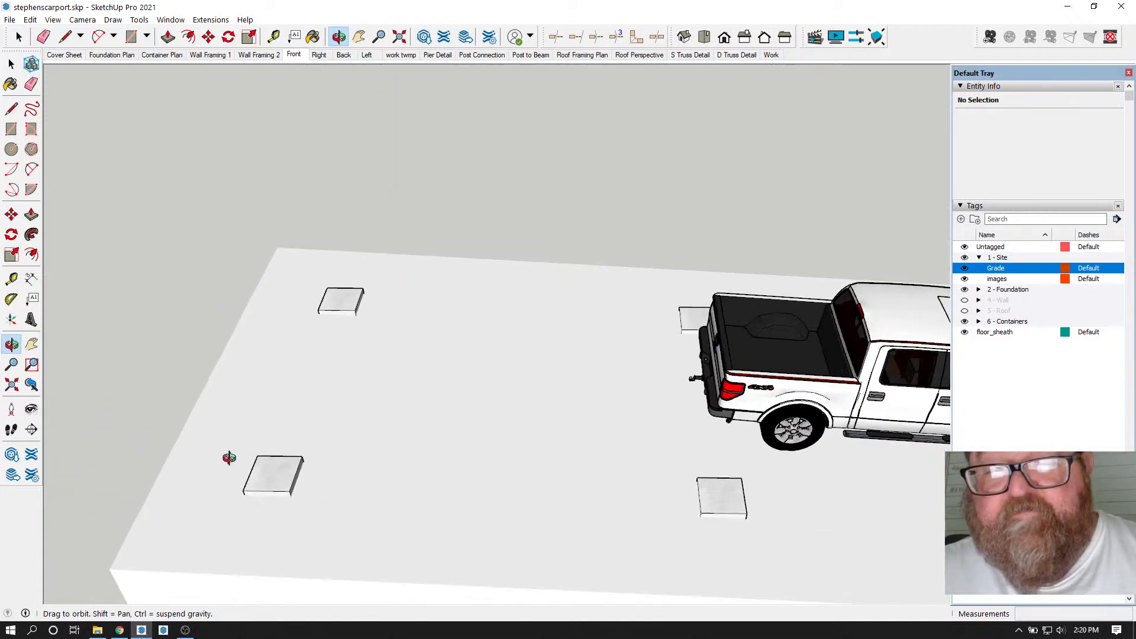
scroll(230, 458, down, 3)
middle_drag(510, 523, 579, 535)
scroll(556, 531, up, 1)
scroll(557, 532, up, 1)
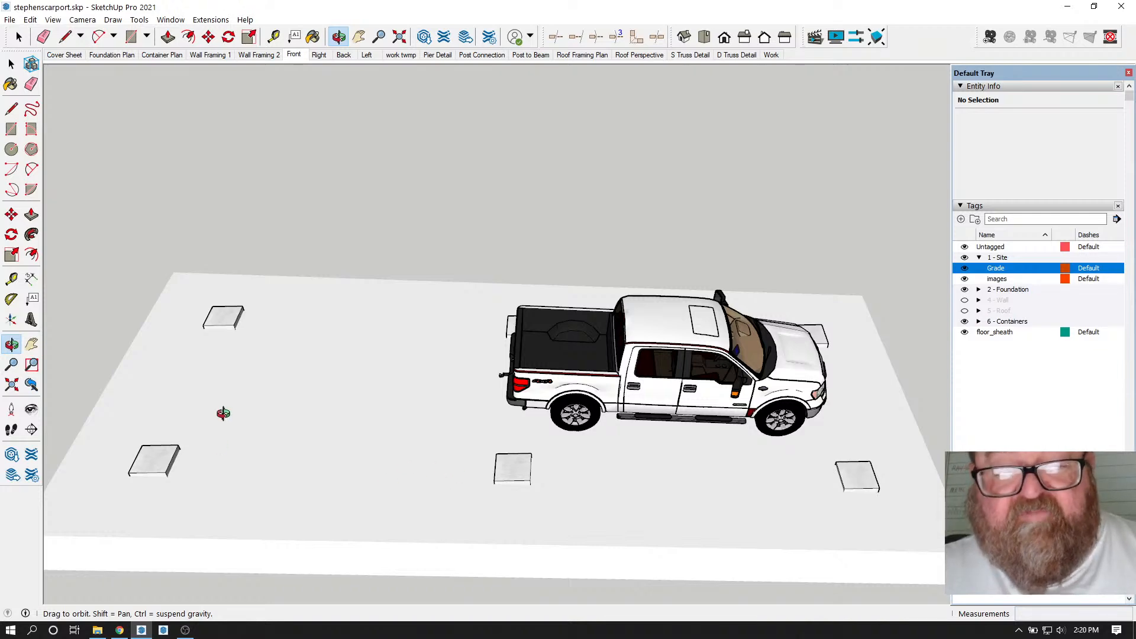
middle_drag(492, 521, 433, 440)
drag(459, 462, 415, 482)
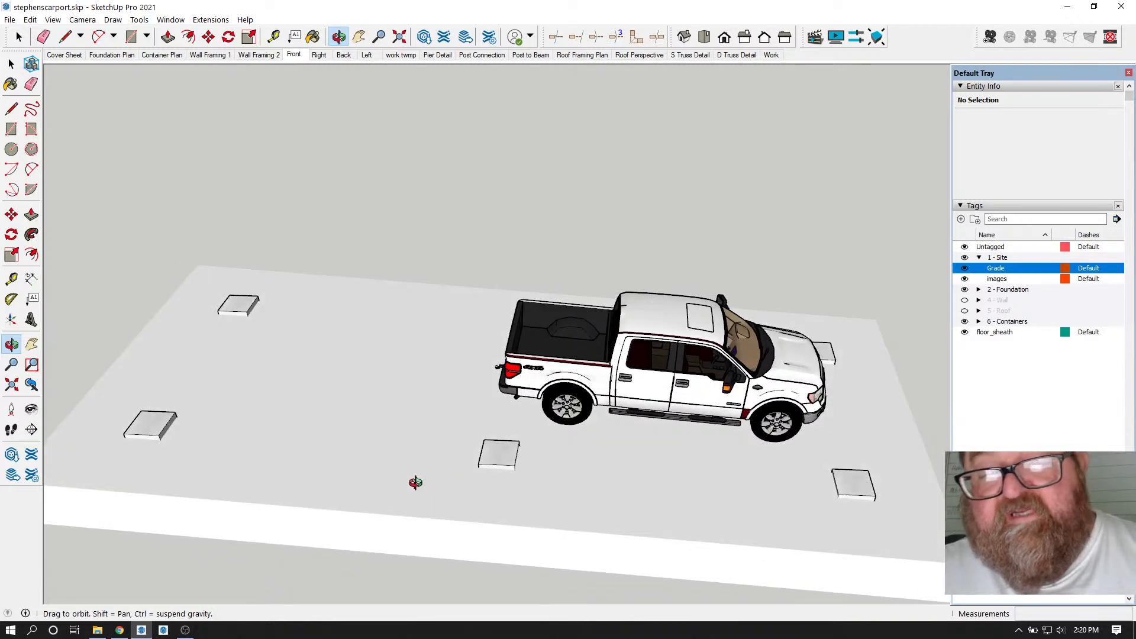
scroll(551, 514, down, 3)
scroll(226, 446, up, 5)
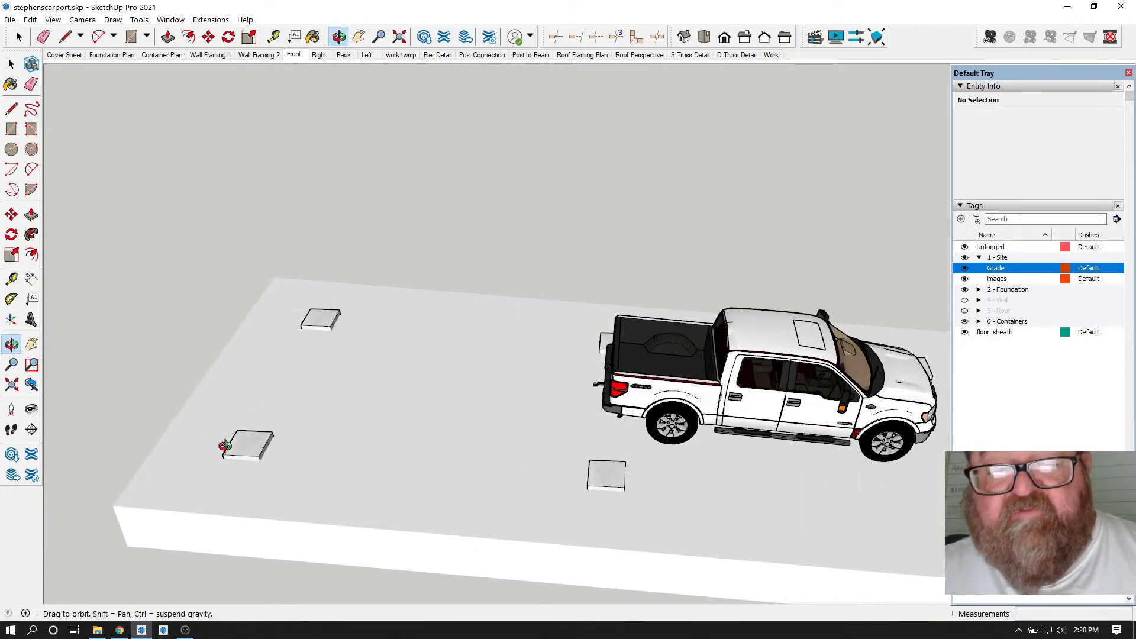
scroll(294, 497, down, 2)
scroll(254, 526, up, 8)
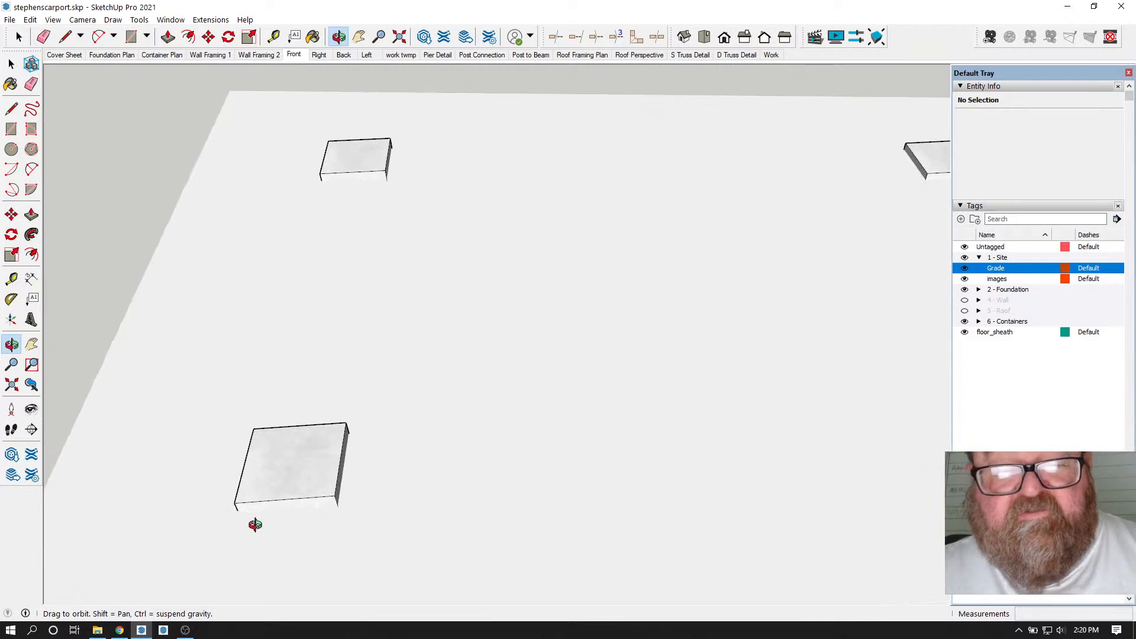
scroll(253, 482, up, 3)
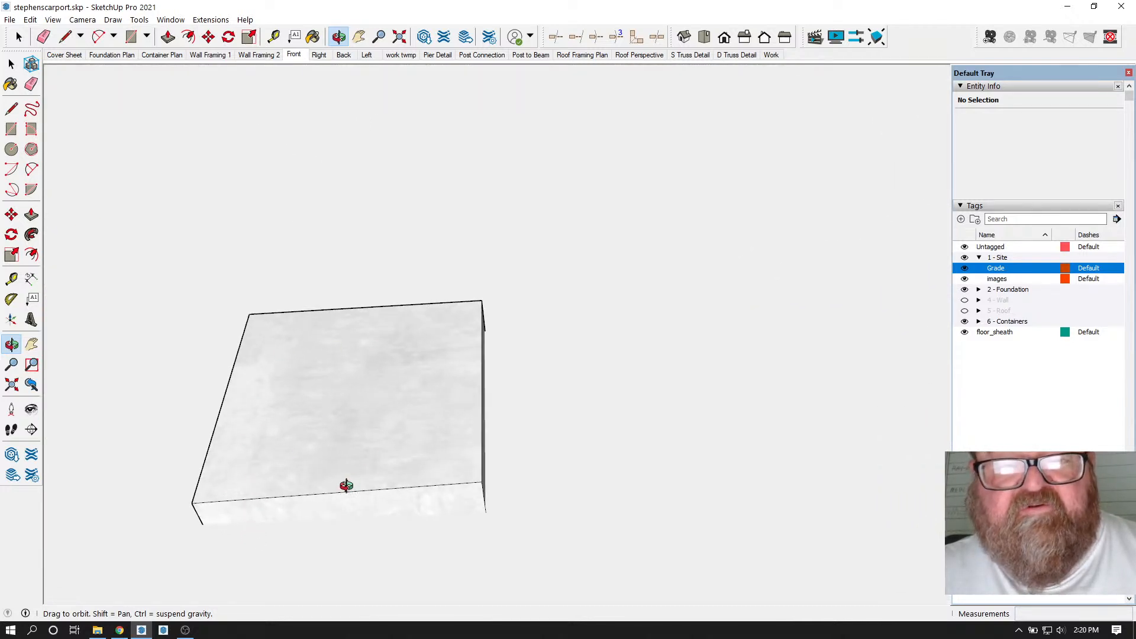
drag(346, 485, 325, 471)
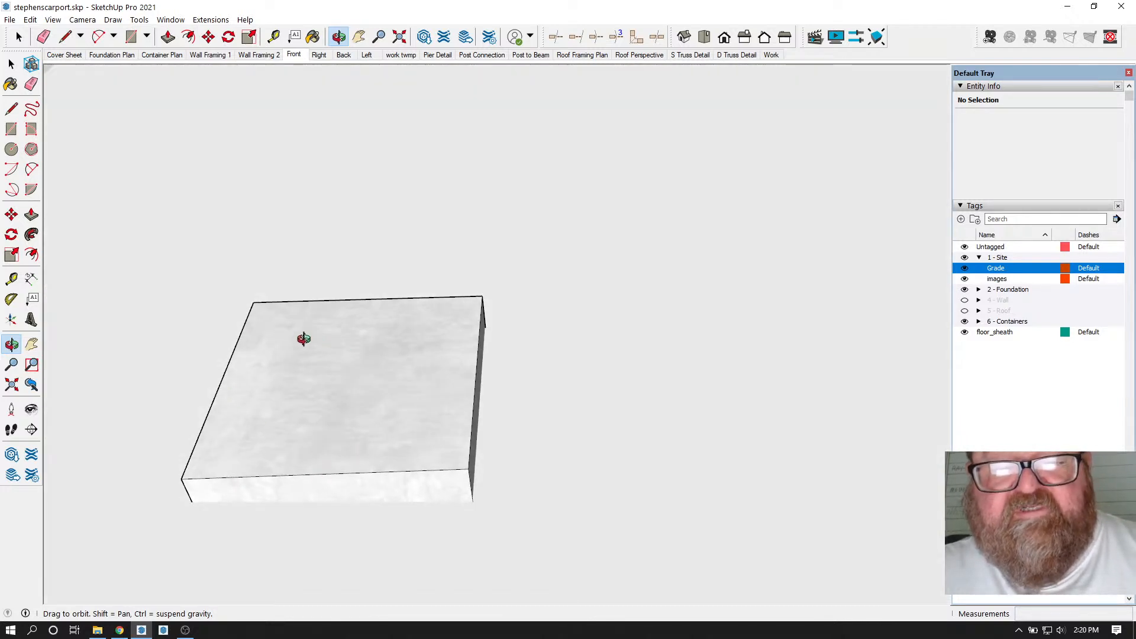
scroll(264, 330, up, 3)
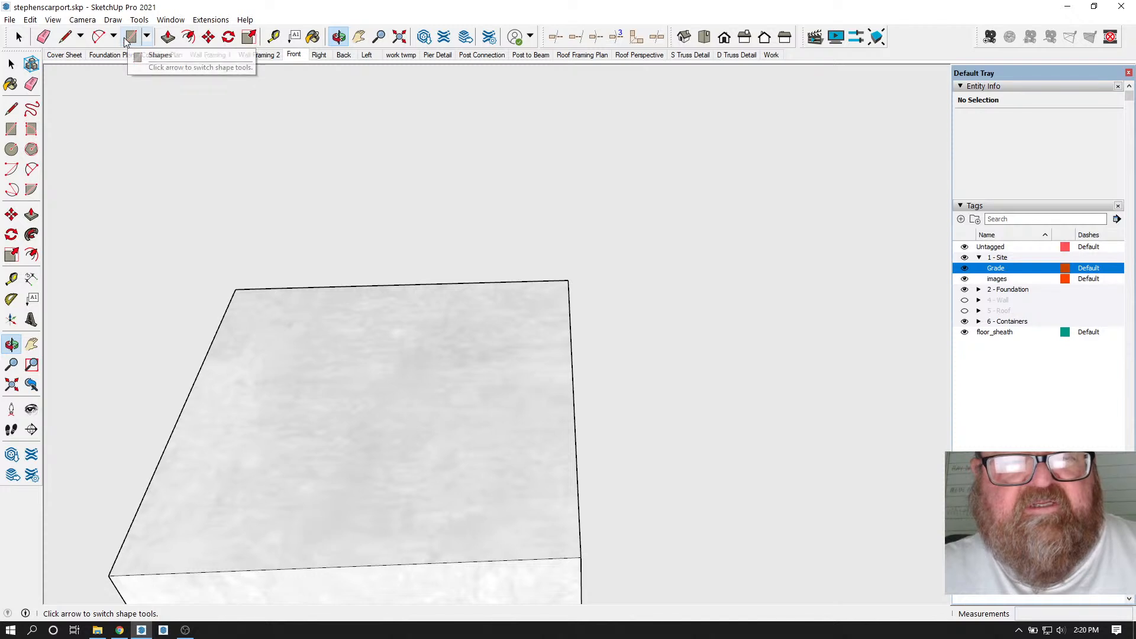
click(65, 37)
click(382, 426)
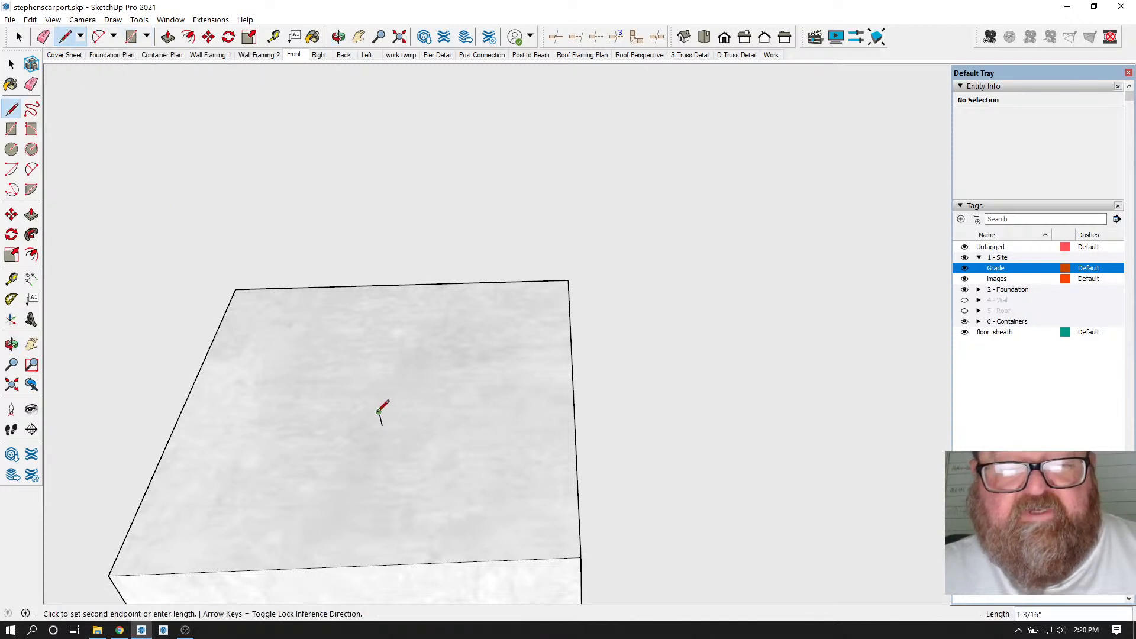
click(378, 412)
key(Escape)
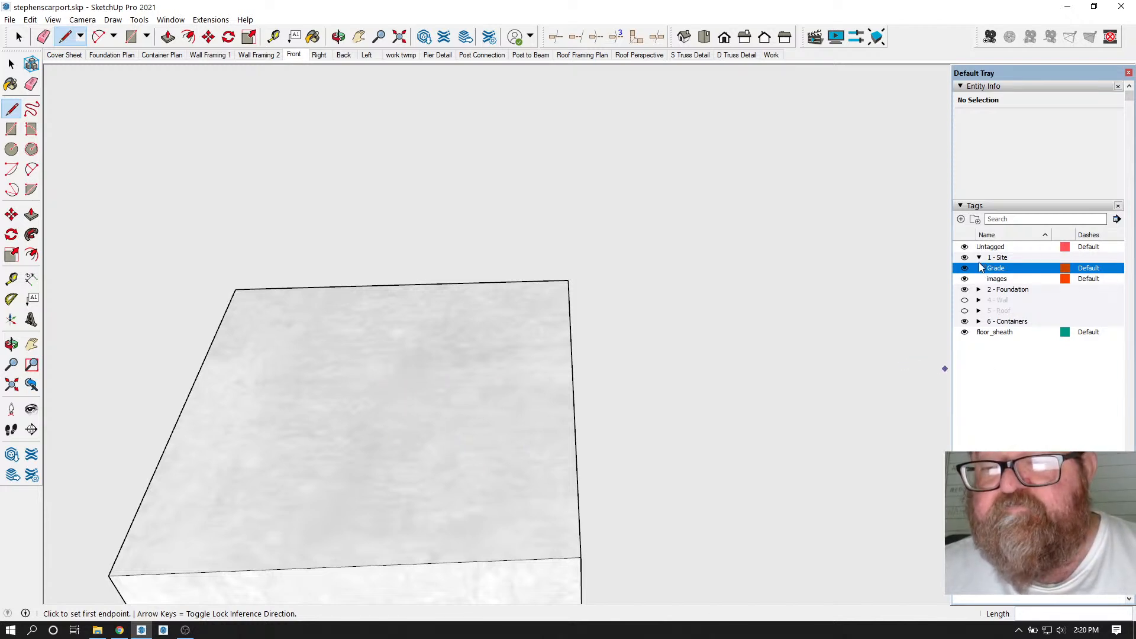
- Expand the 4 - Wall tag folder and make it visible to show the posts and post bases on the piers
click(979, 301)
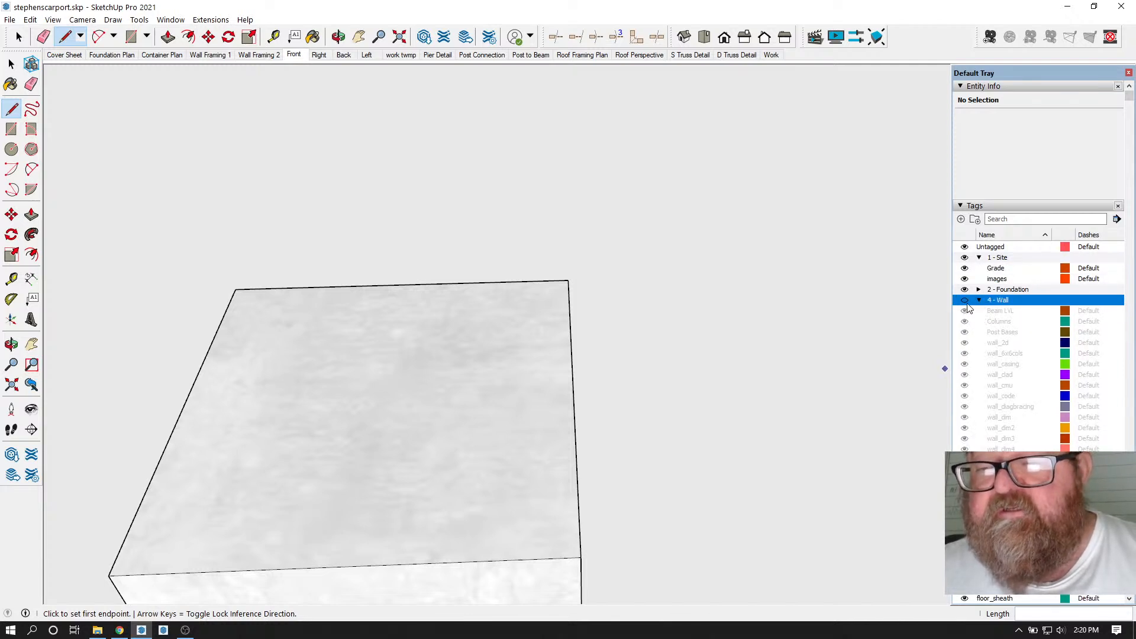
click(965, 301)
scroll(574, 428, down, 3)
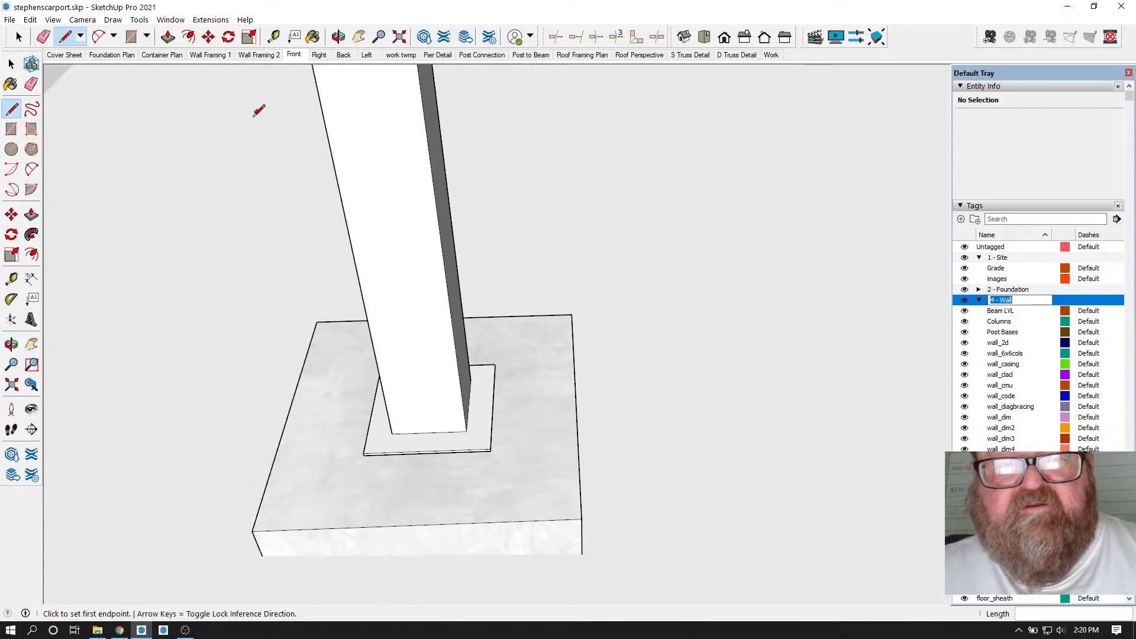
- Examine the post and base plate on the rear corner pier cap from close up and from behind the truck
click(338, 39)
drag(435, 423, 593, 393)
scroll(516, 457, up, 5)
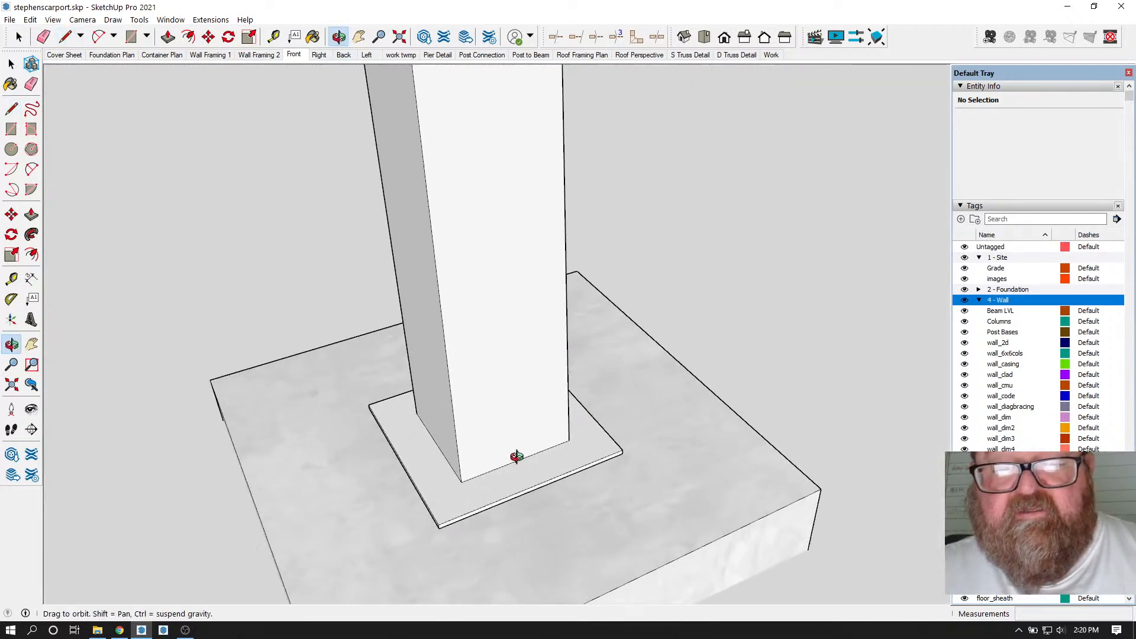
scroll(516, 457, down, 3)
drag(520, 456, 469, 463)
scroll(282, 436, down, 4)
scroll(434, 451, down, 4)
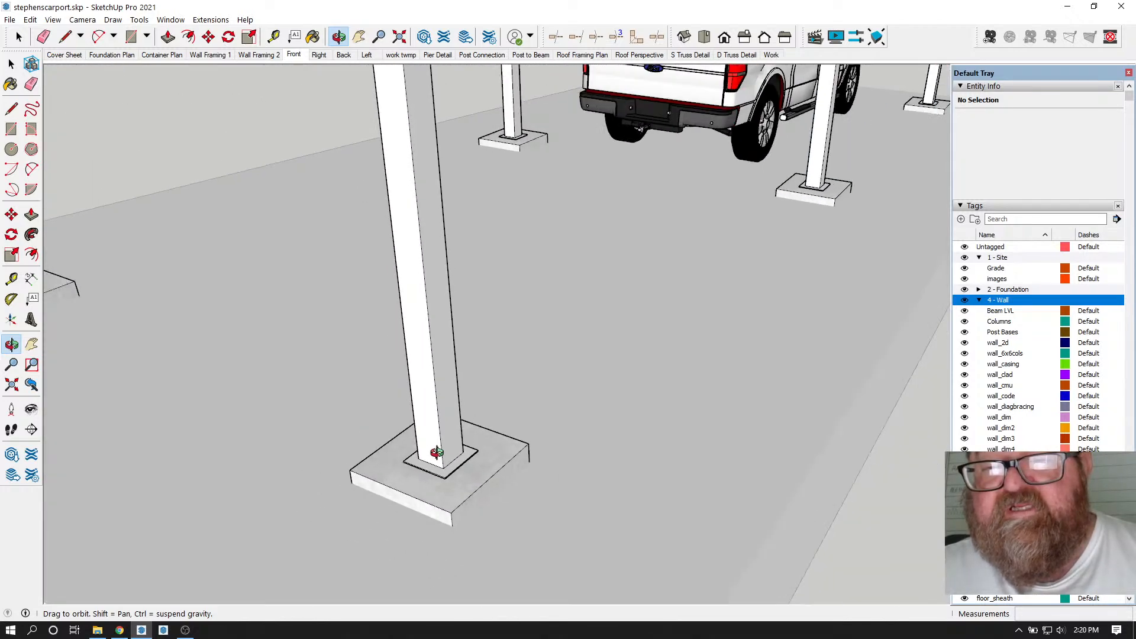
scroll(437, 453, down, 2)
scroll(436, 453, down, 2)
scroll(436, 453, up, 4)
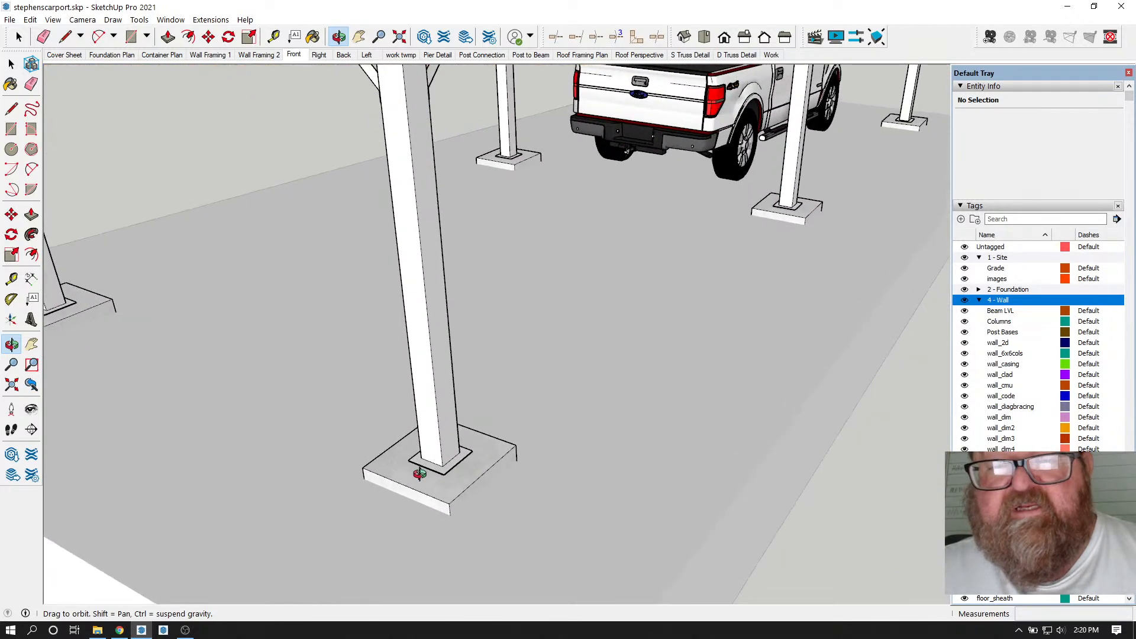
- Open TypicalDetails.skp from the Typical SketchUp Details folder on the Elements (E:) drive
click(10, 20)
click(27, 59)
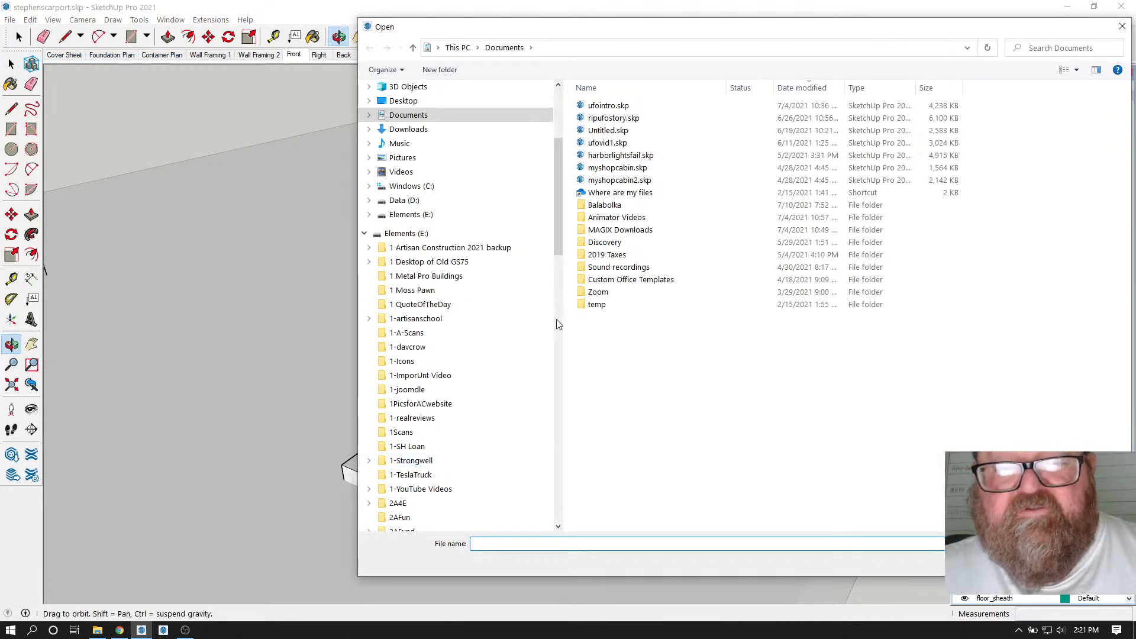
drag(556, 236, 549, 503)
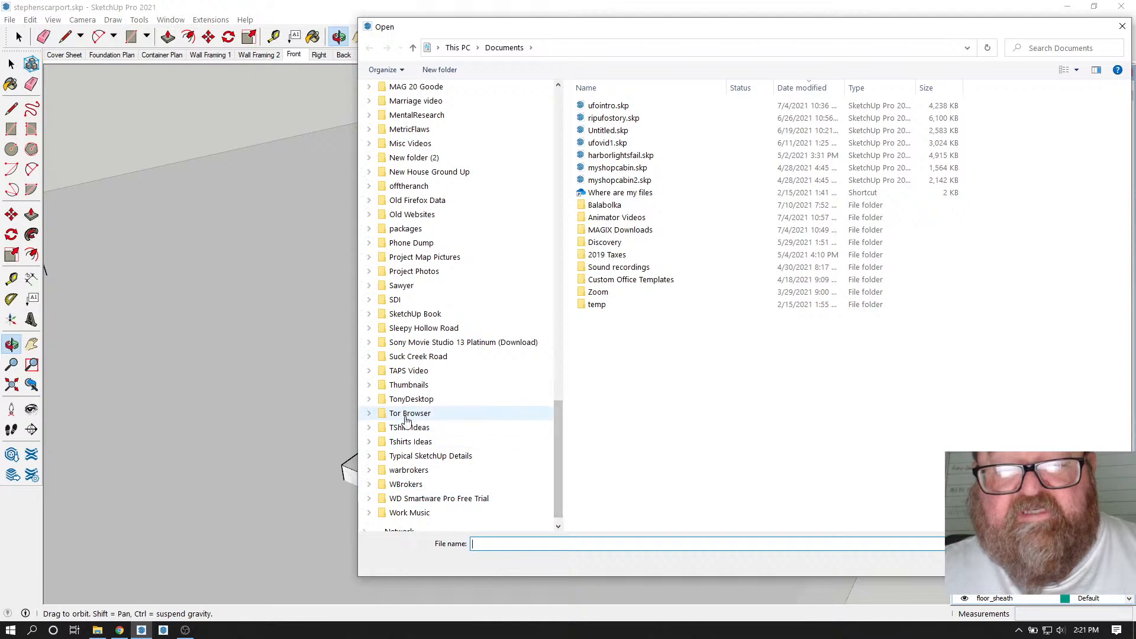
click(425, 458)
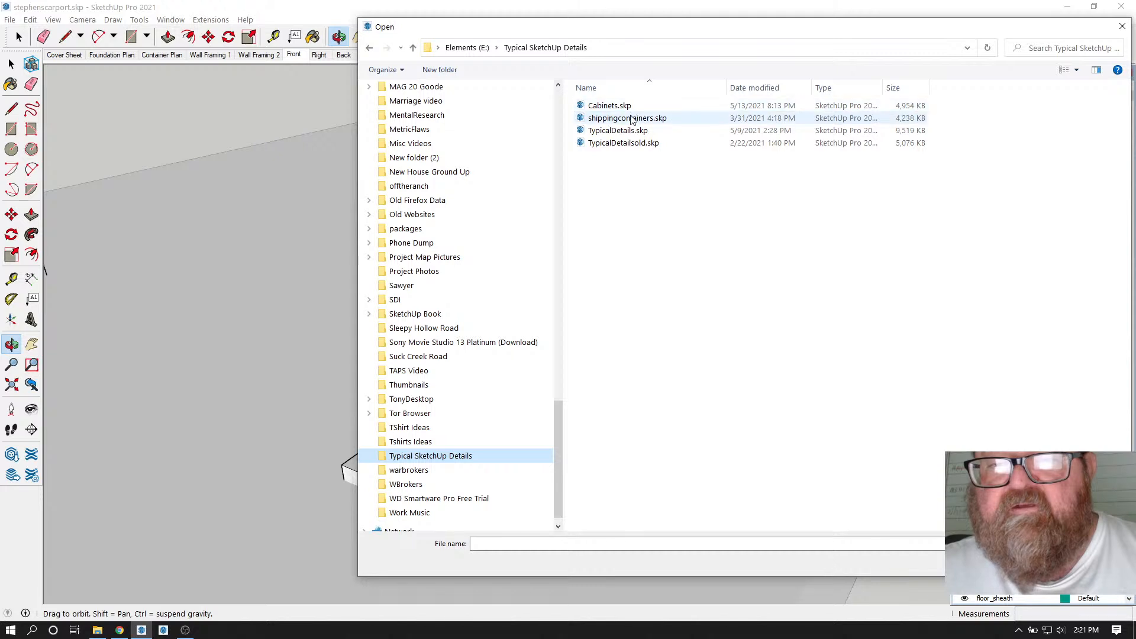
double_click(615, 131)
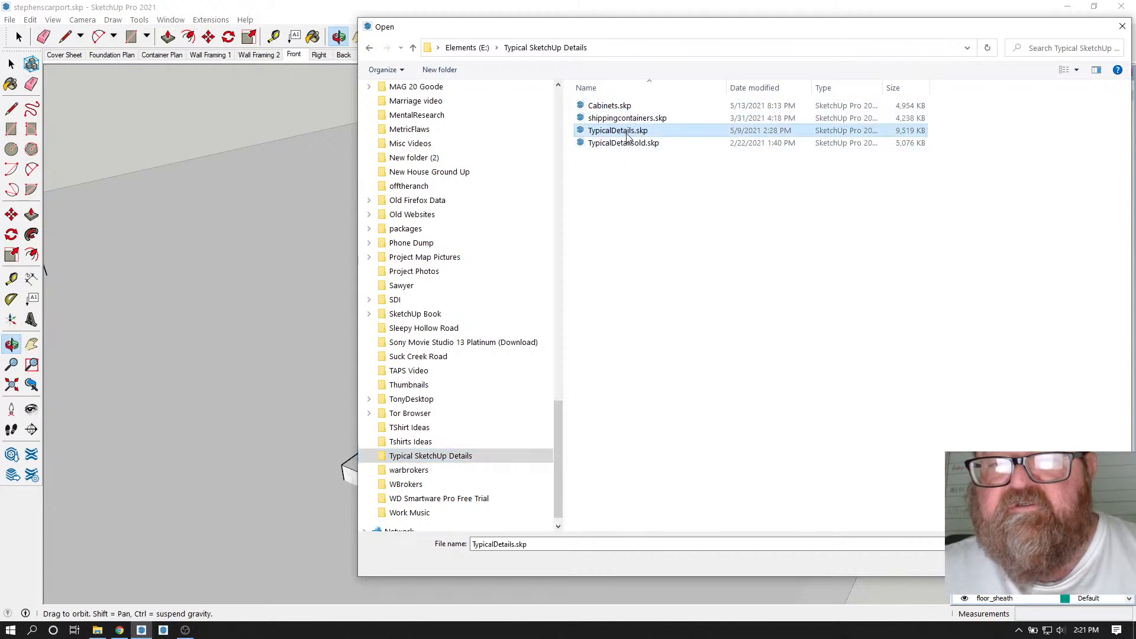
click(504, 343)
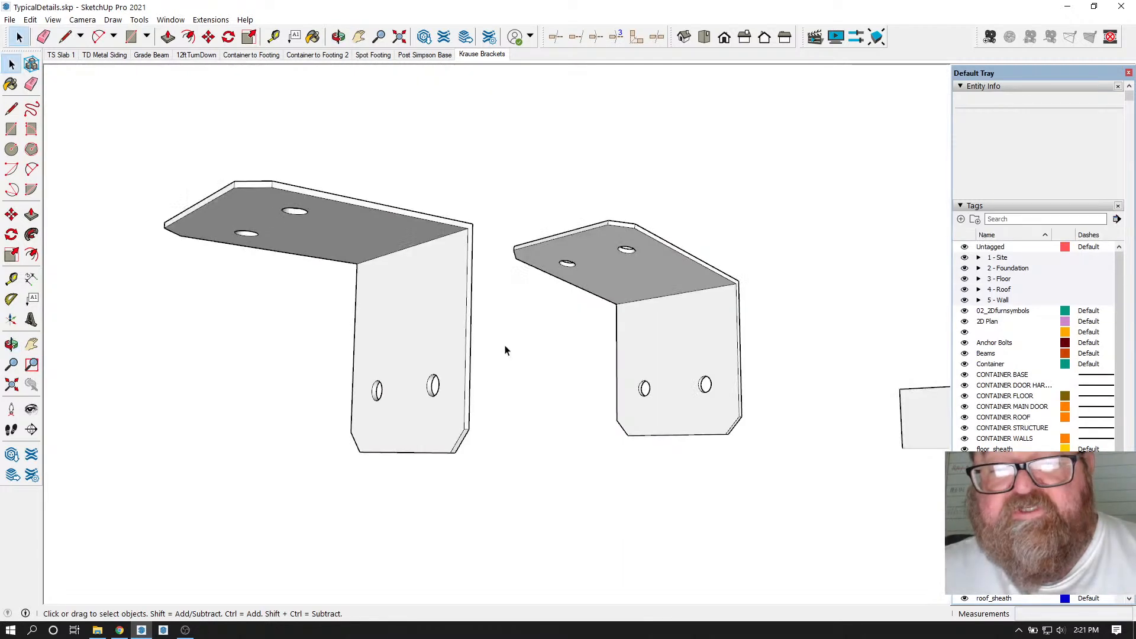
- Examine the bracketed post base detail and its anchor bolt in the concrete footing up close
scroll(415, 368, down, 6)
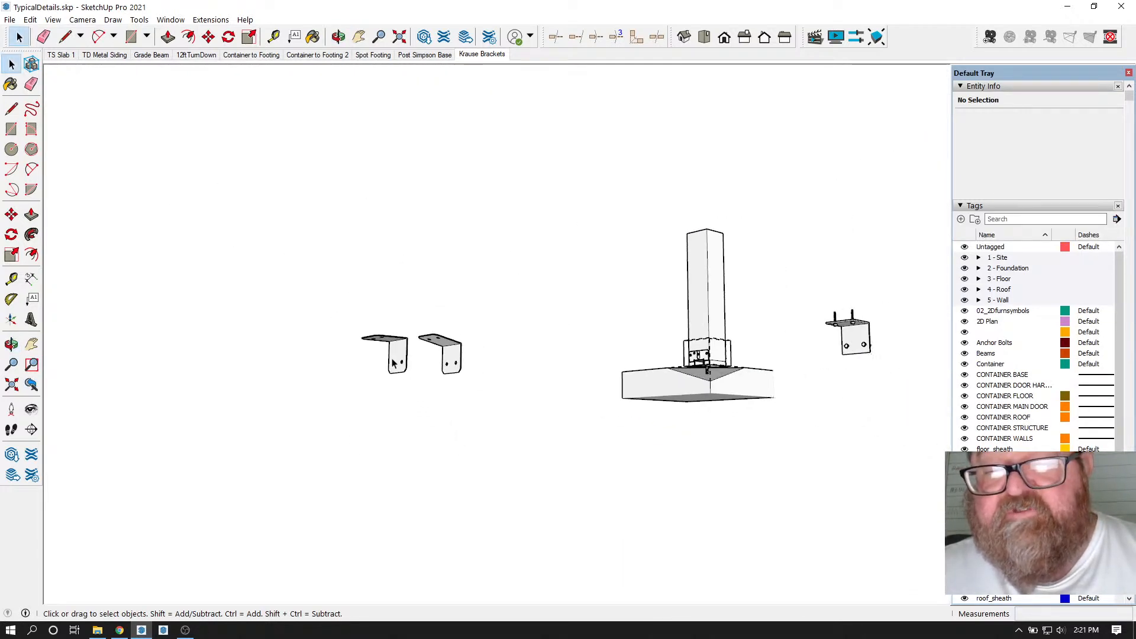
scroll(746, 398, up, 3)
scroll(704, 363, up, 5)
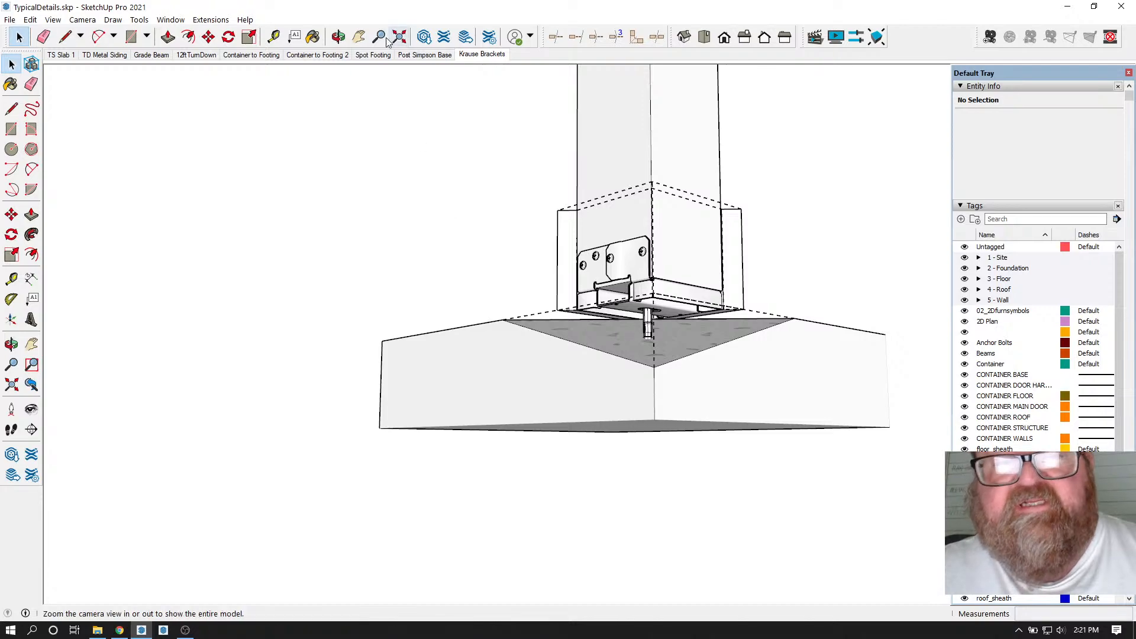
click(340, 35)
drag(651, 332, 763, 375)
scroll(669, 328, up, 3)
drag(609, 370, 540, 322)
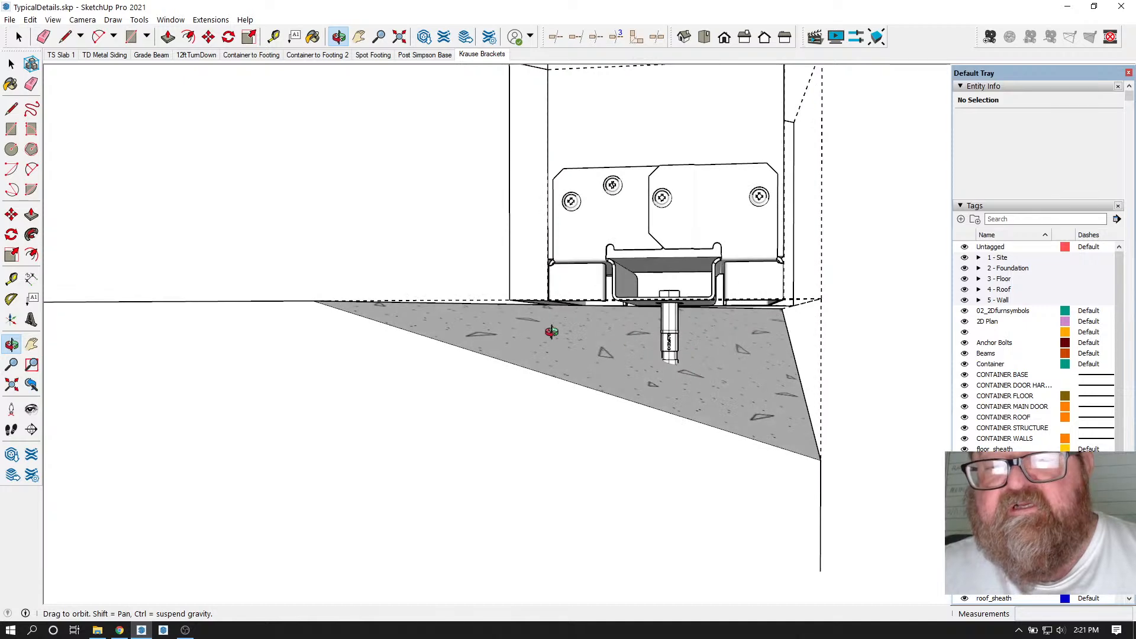
- Copy the HSL-3 M8/20 anchor bolt from inside the bracket group at the post base and leave the group
mouse_move(627, 357)
mouse_down()
mouse_move(517, 385)
mouse_move(611, 398)
mouse_move(644, 446)
mouse_move(632, 355)
mouse_up()
key(space)
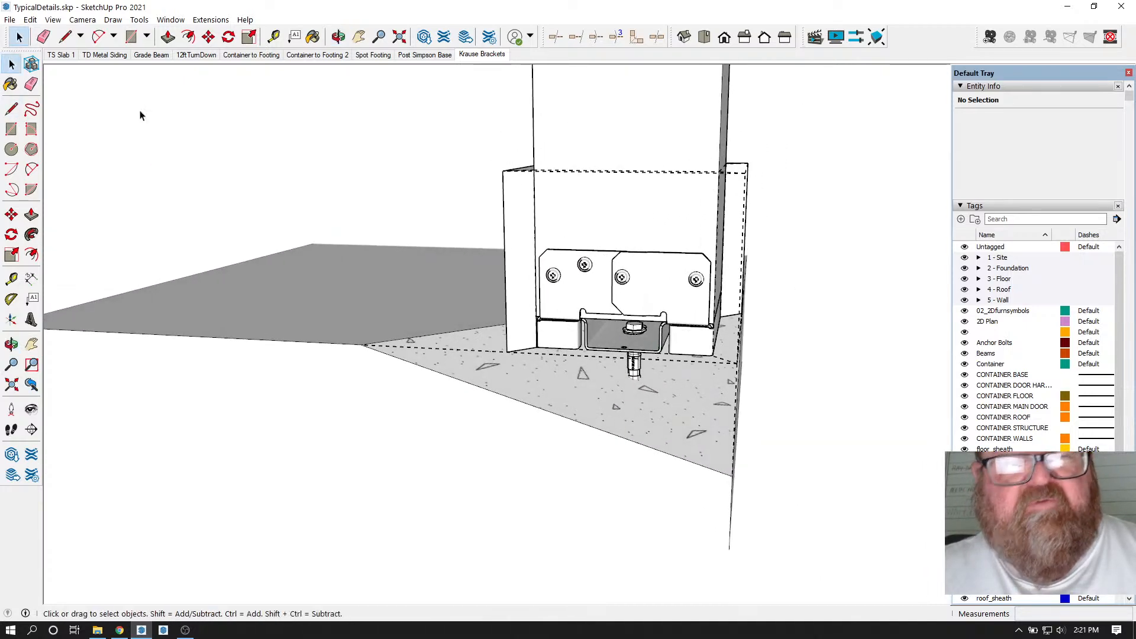
click(683, 326)
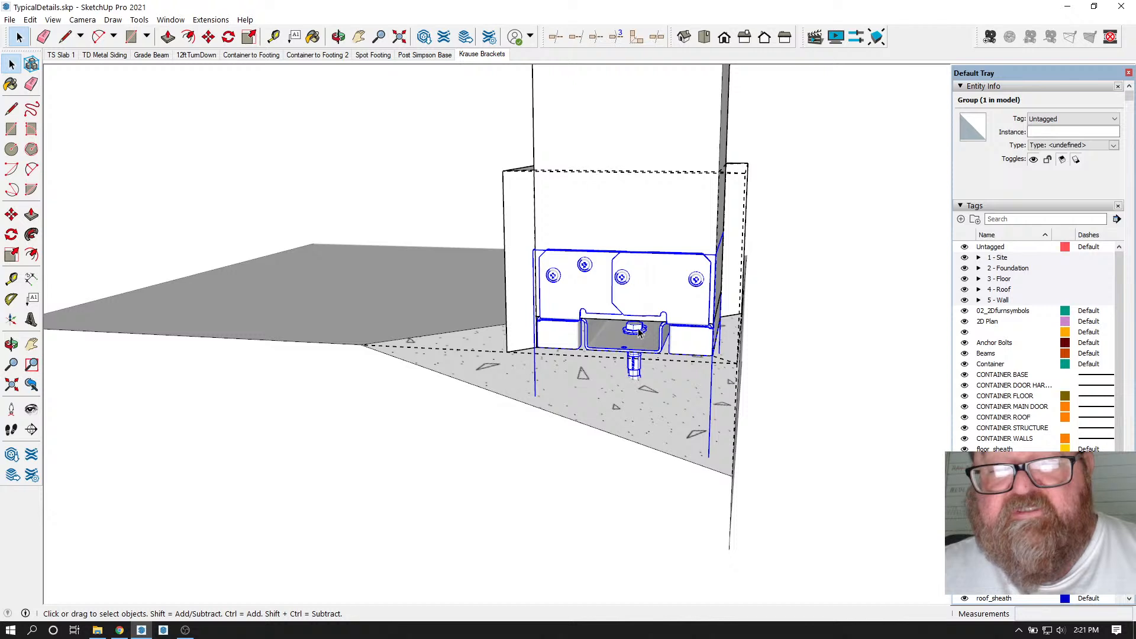
double_click(638, 333)
click(638, 333)
double_click(636, 329)
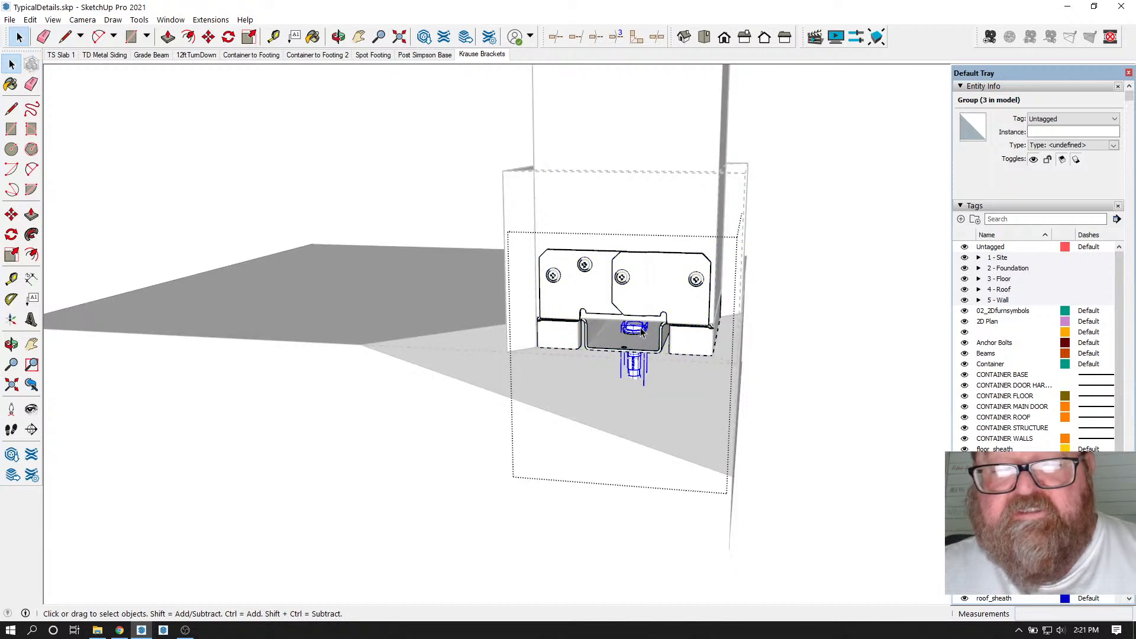
click(29, 19)
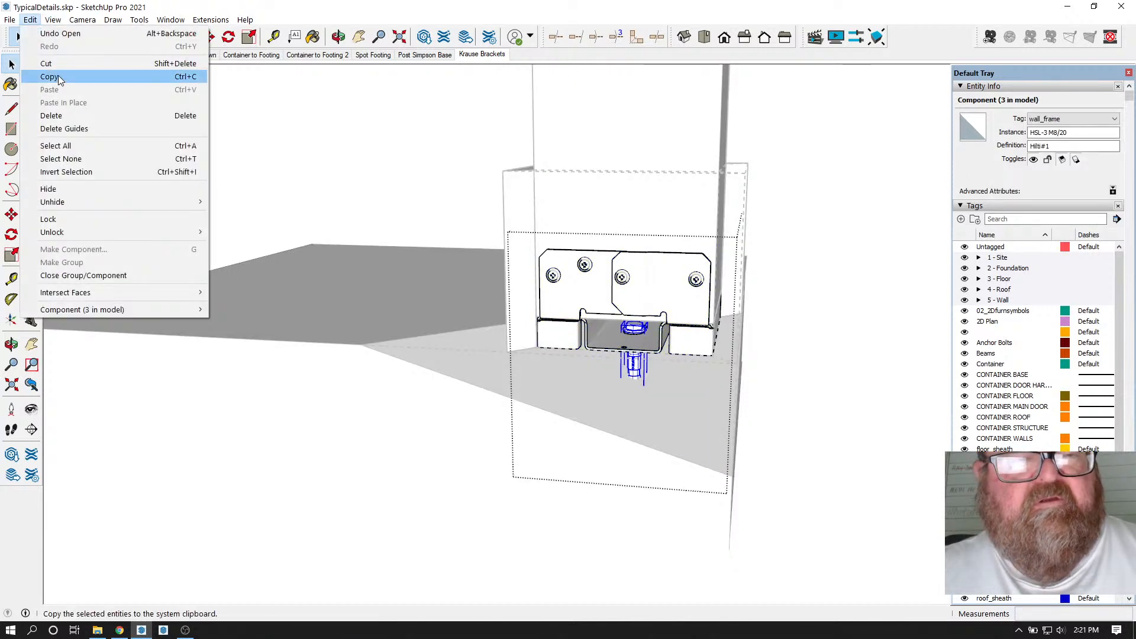
click(122, 76)
scroll(309, 198, down, 6)
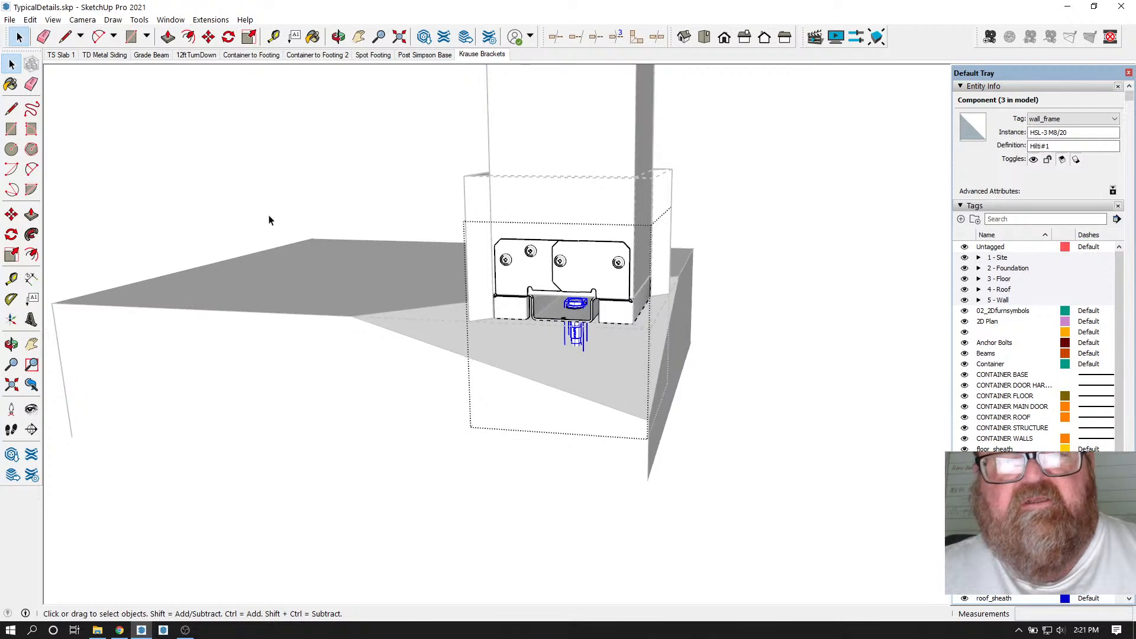
click(306, 255)
- Paste the anchor bolt into the empty space beside the separate angle bracket with the lag bolts
scroll(306, 255, down, 5)
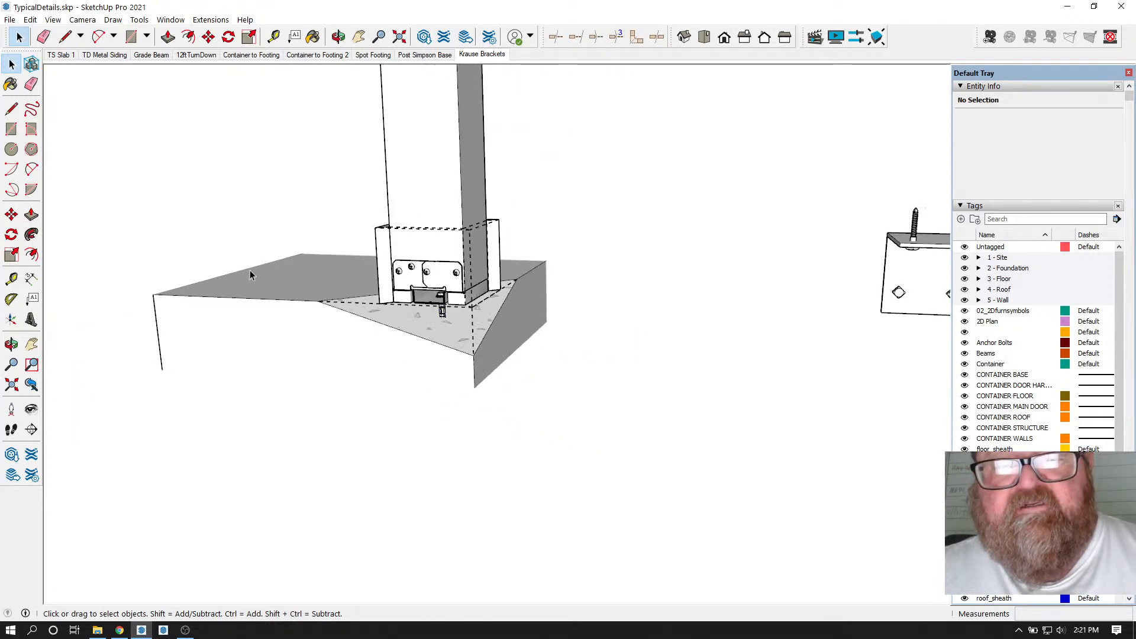
scroll(610, 281, up, 5)
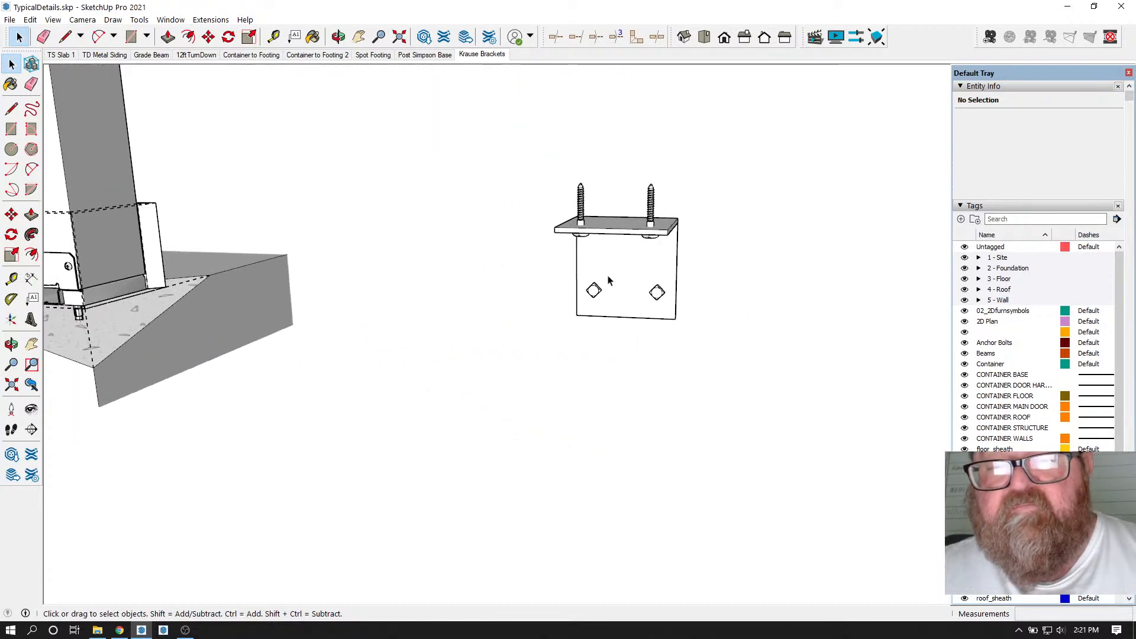
middle_drag(610, 280, 660, 261)
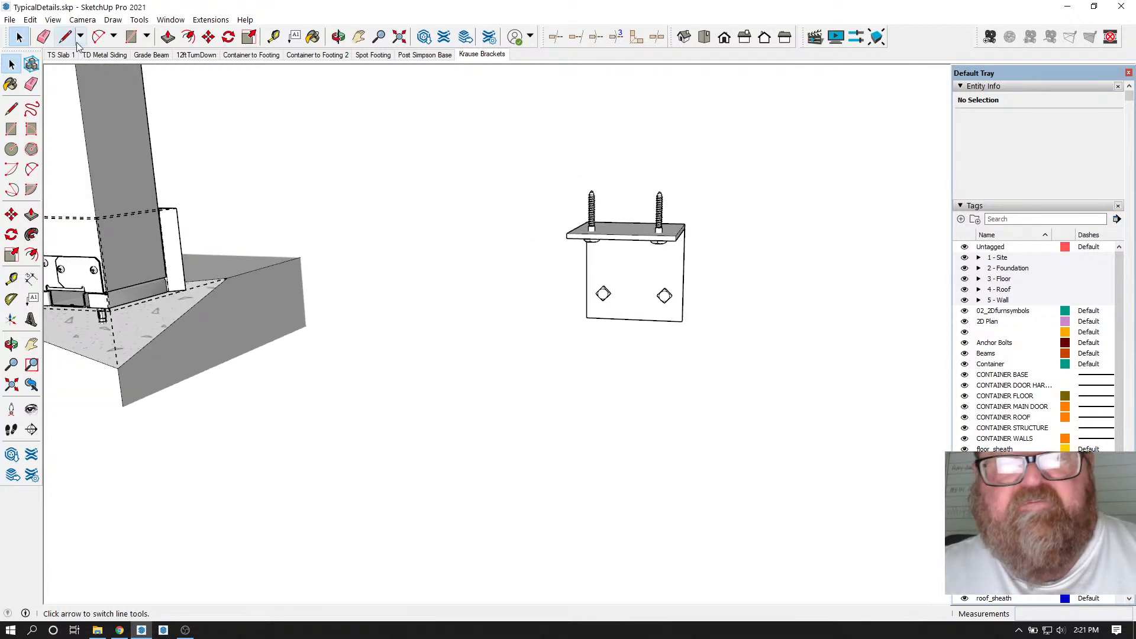
click(30, 20)
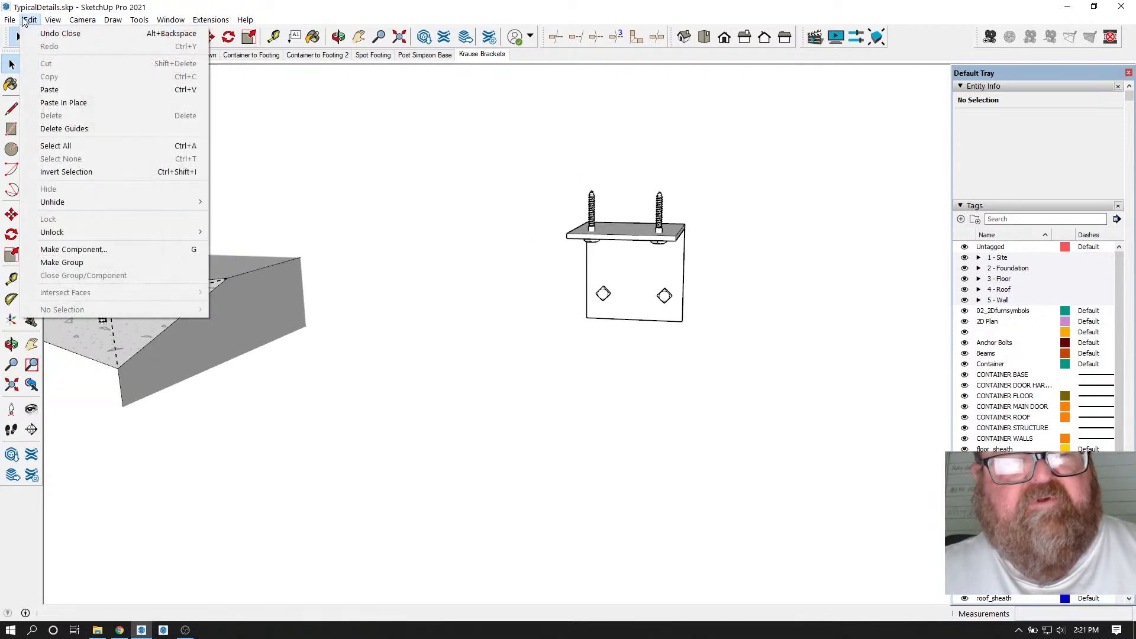
click(53, 89)
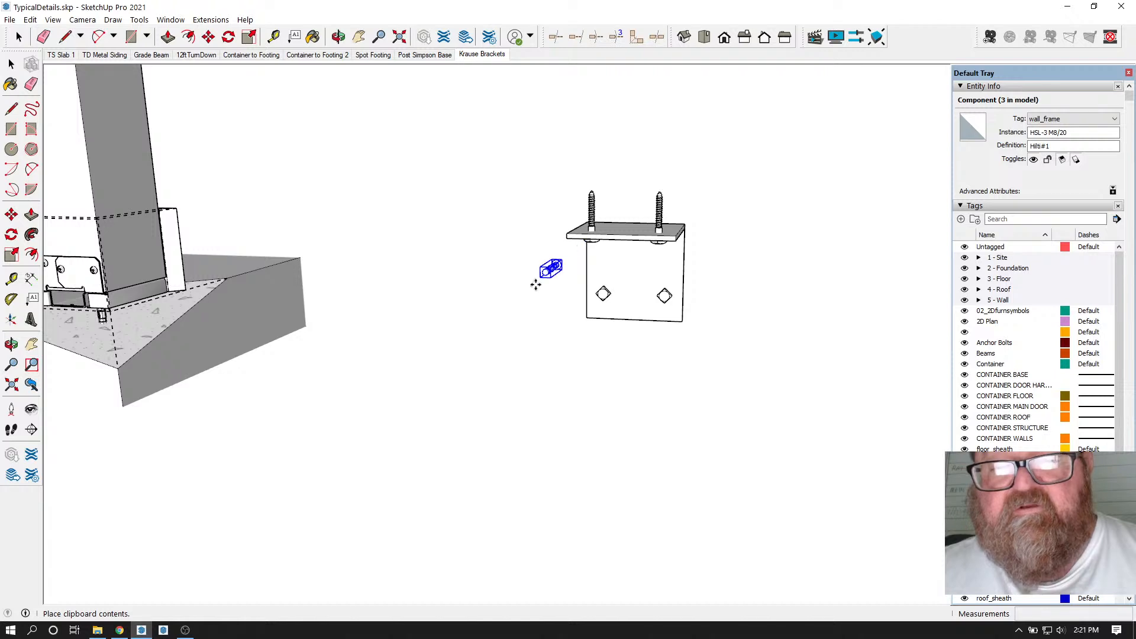
click(526, 325)
scroll(567, 272, up, 2)
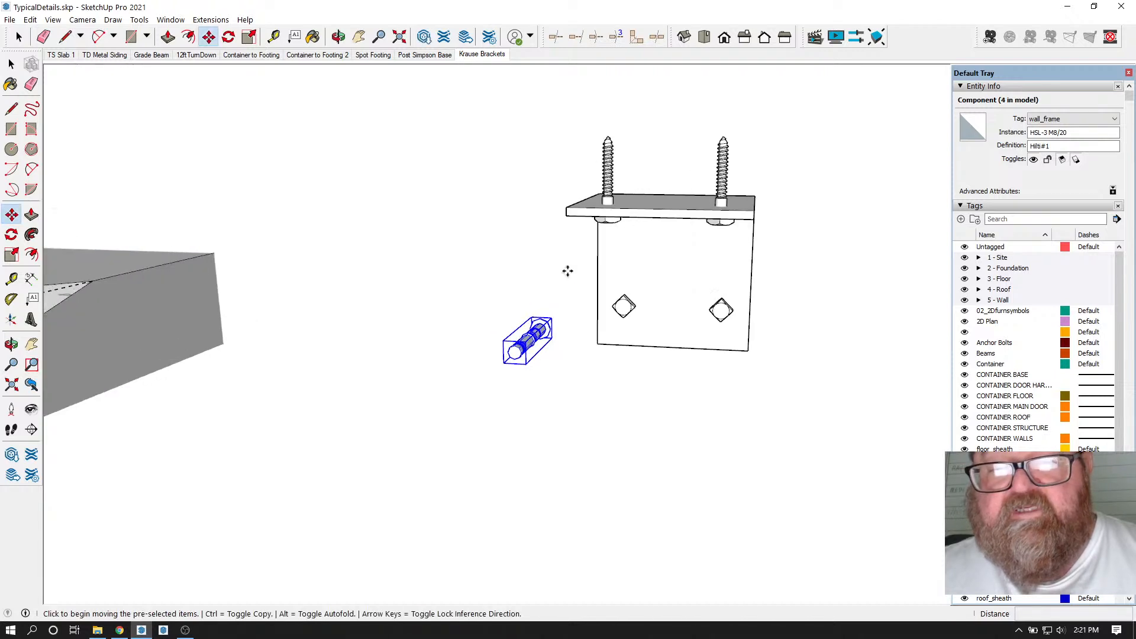
key(space)
- Cut one 3/8 x 2-1/2 inch square lag bolt out of the angle bracket component and leave the component
middle_drag(309, 200, 525, 215)
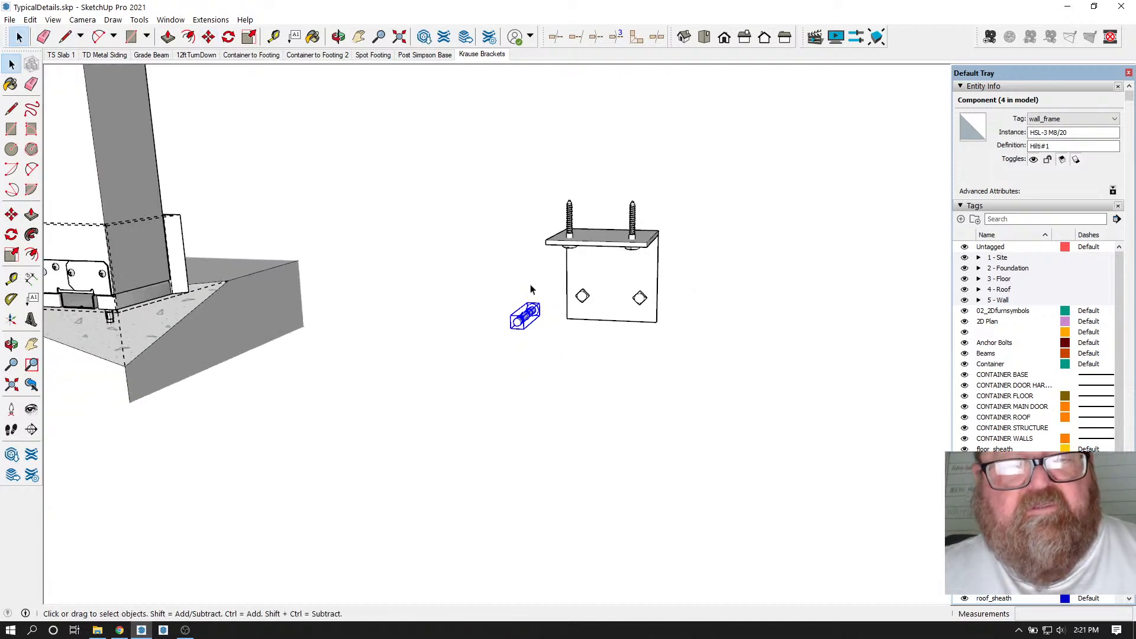
scroll(189, 332, up, 2)
scroll(189, 331, up, 2)
scroll(190, 331, down, 2)
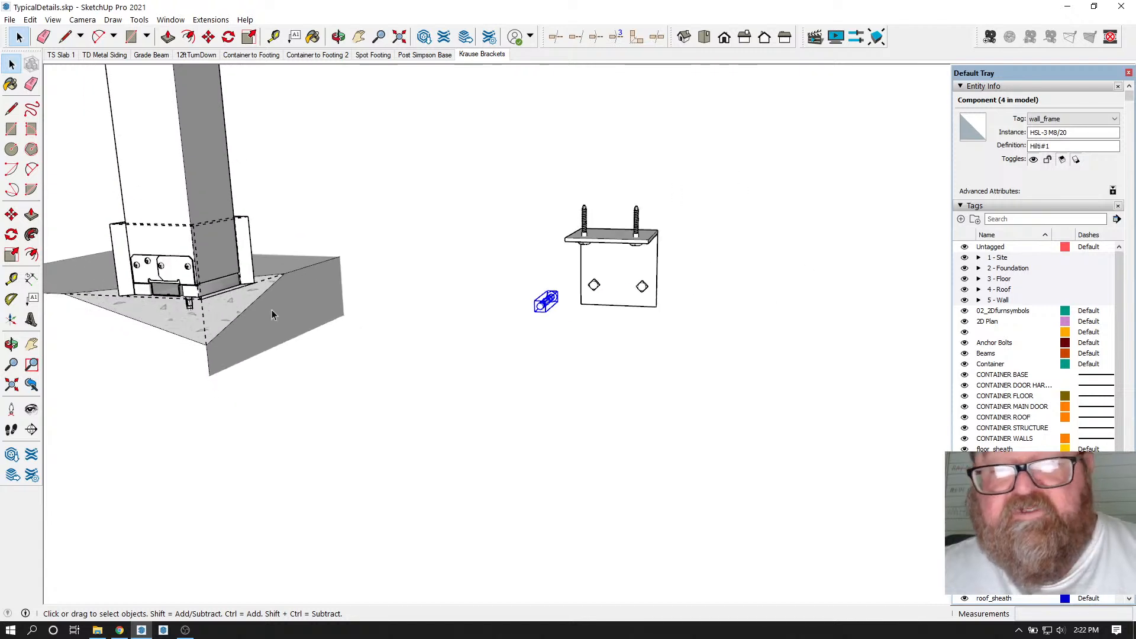
scroll(574, 282, up, 2)
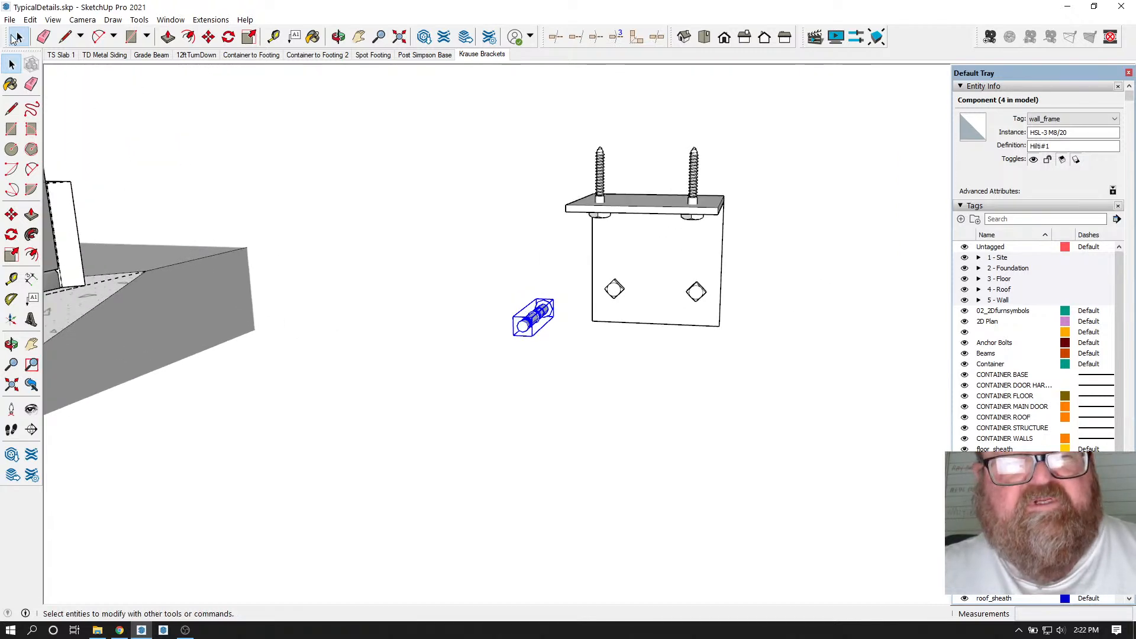
double_click(600, 173)
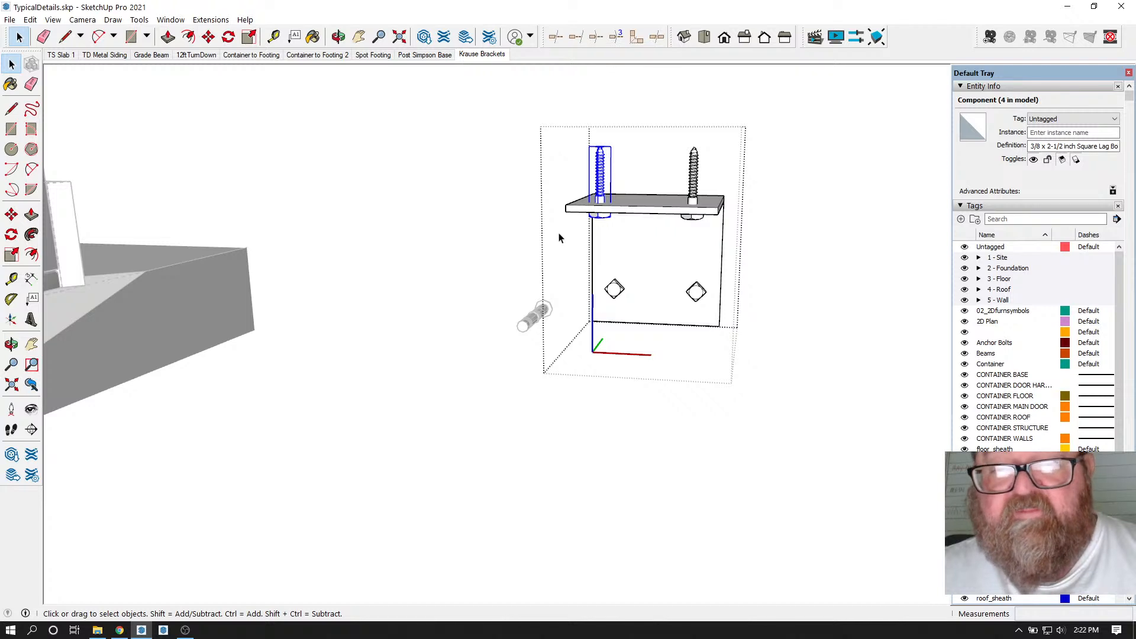
click(29, 21)
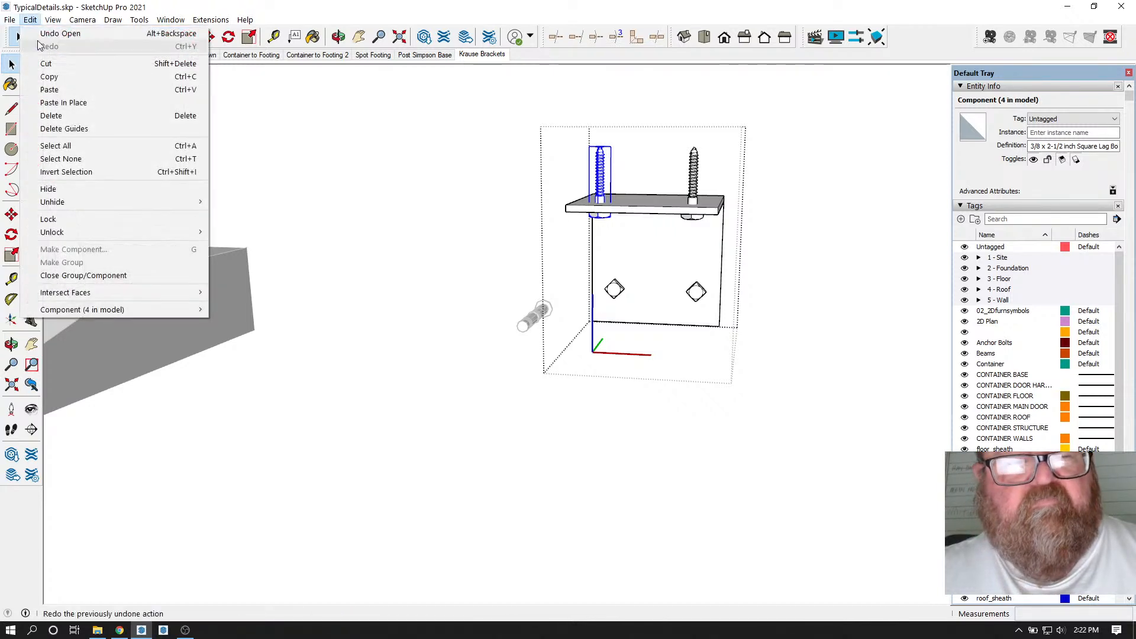
click(36, 61)
click(472, 219)
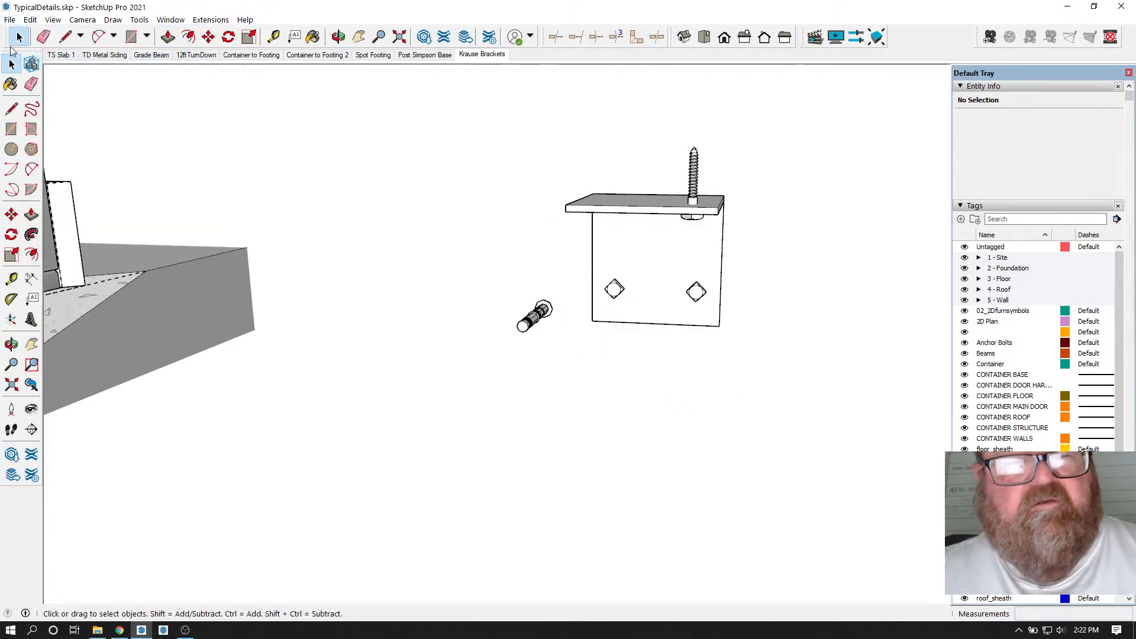
click(30, 20)
click(49, 90)
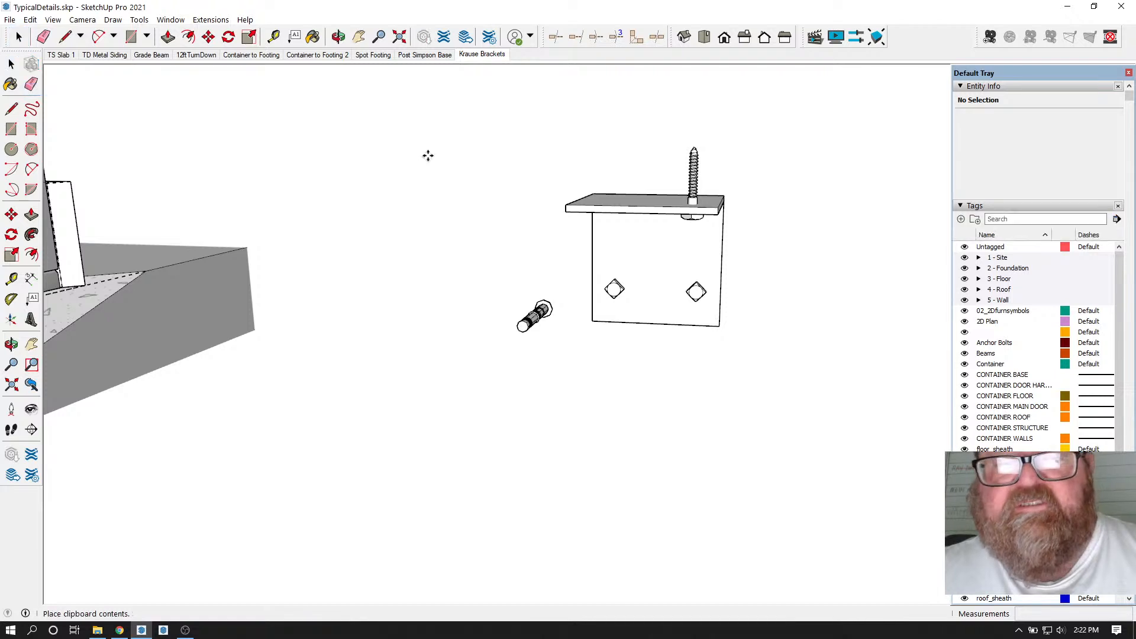
key(Escape)
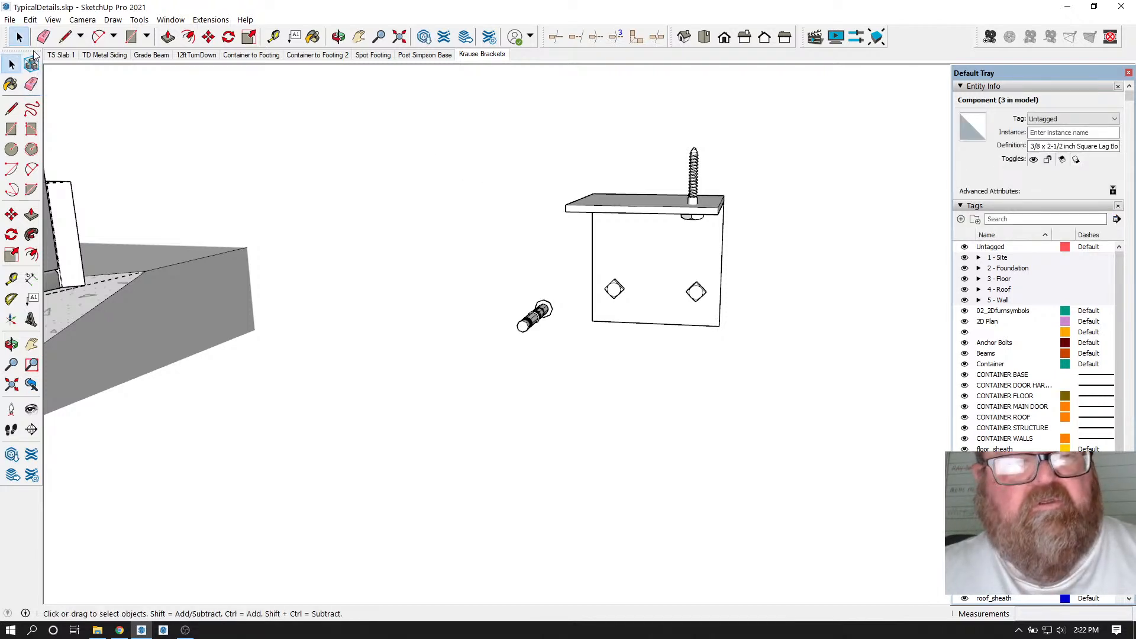
- Paste the cut lag bolt in place outside the bracket component and copy it together with the loose anchor bolt
click(31, 19)
click(69, 104)
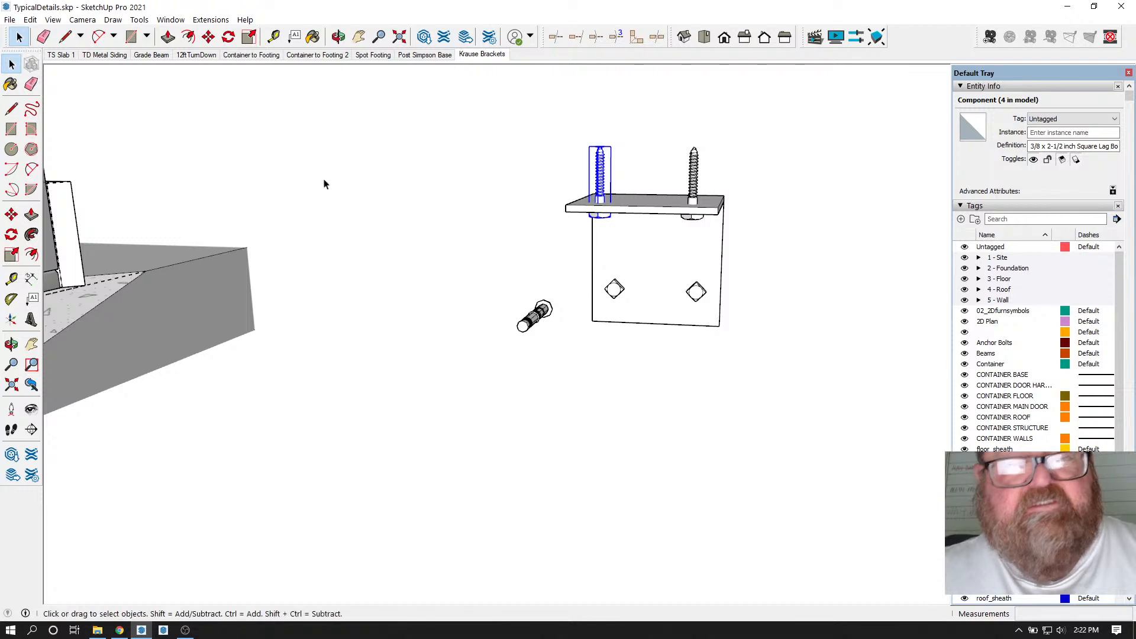
shift+click(536, 316)
right_click(539, 320)
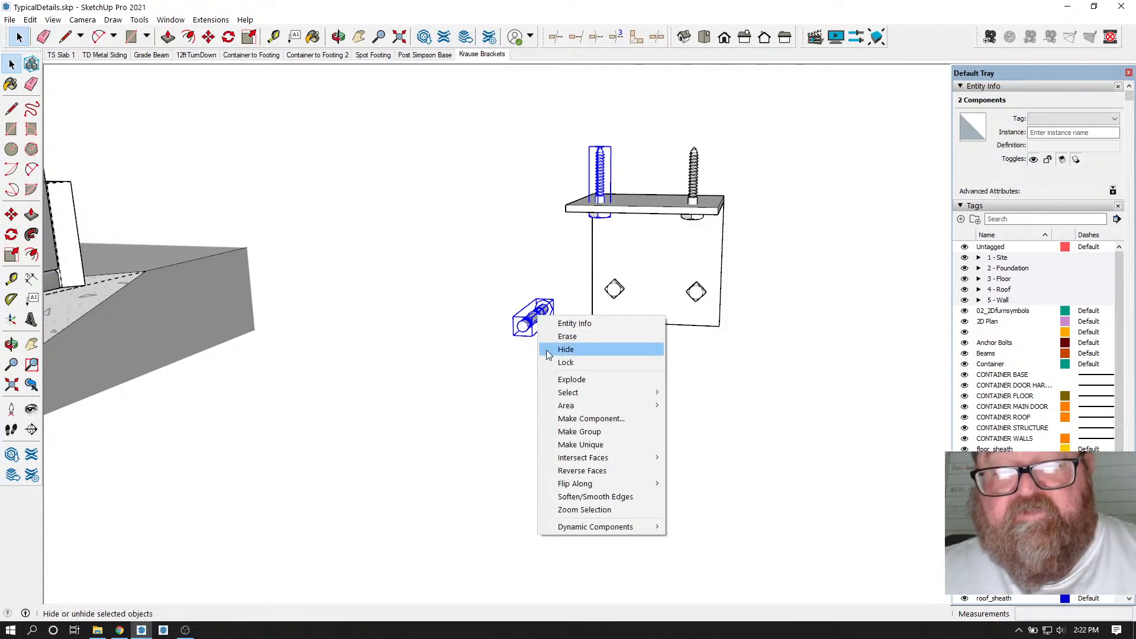
click(34, 20)
click(30, 20)
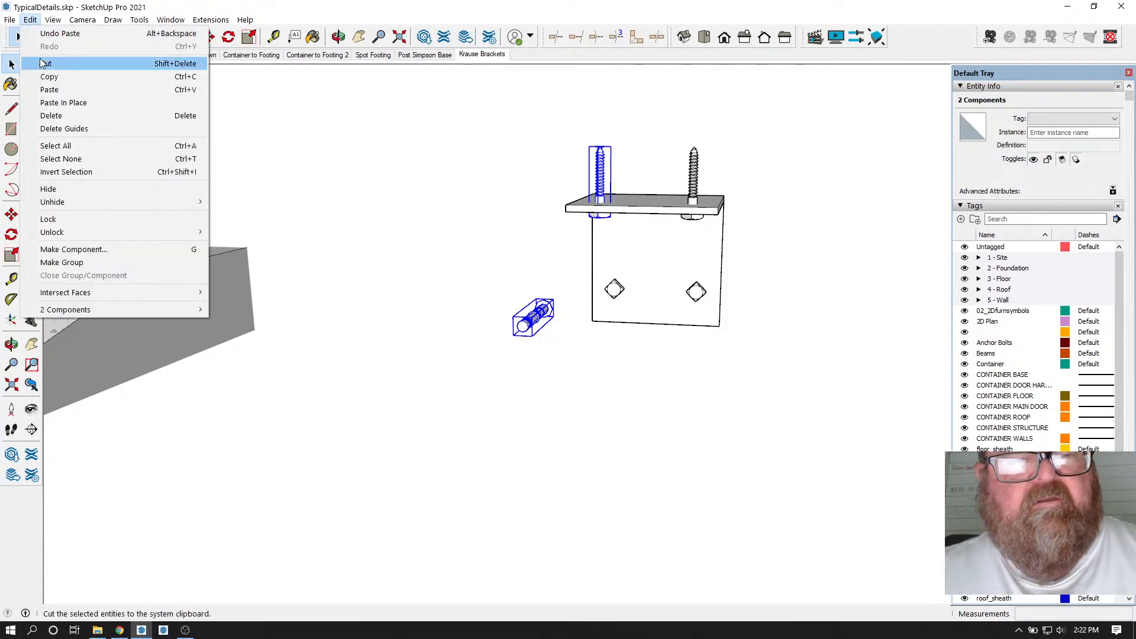
click(47, 74)
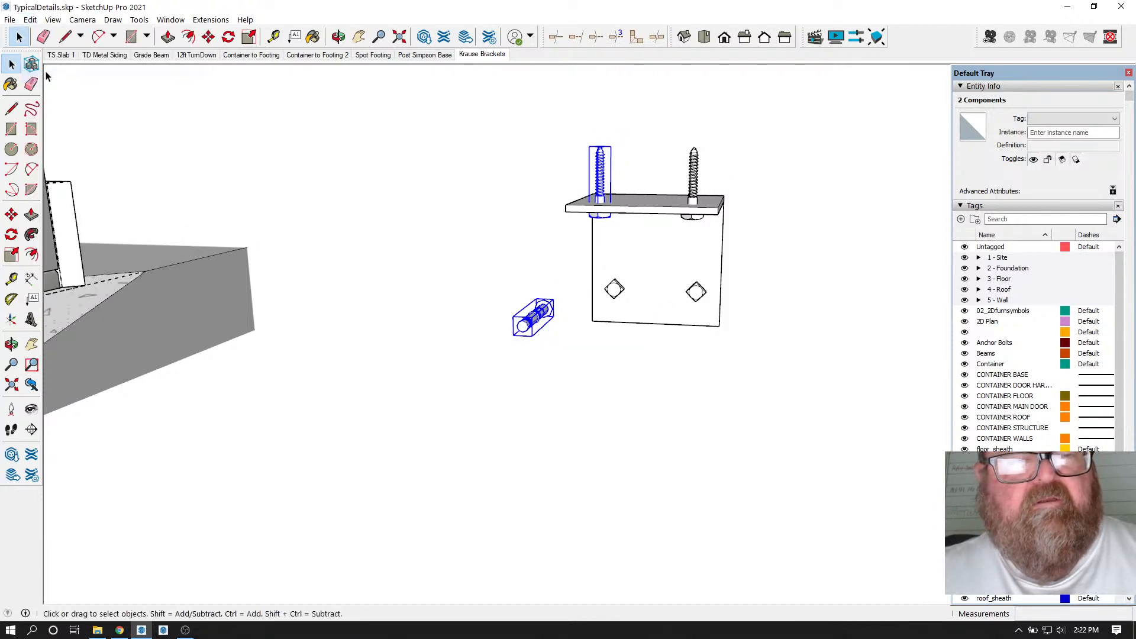
- Open stephenscarport.skp, discarding the changes to TypicalDetails.skp
click(11, 19)
click(108, 324)
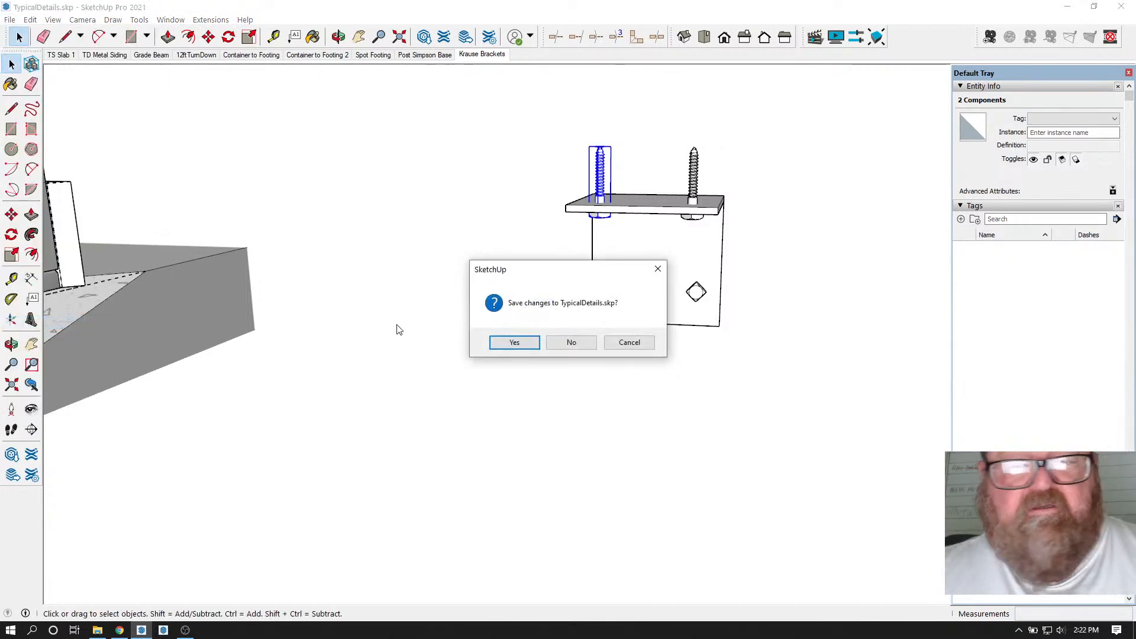
click(571, 342)
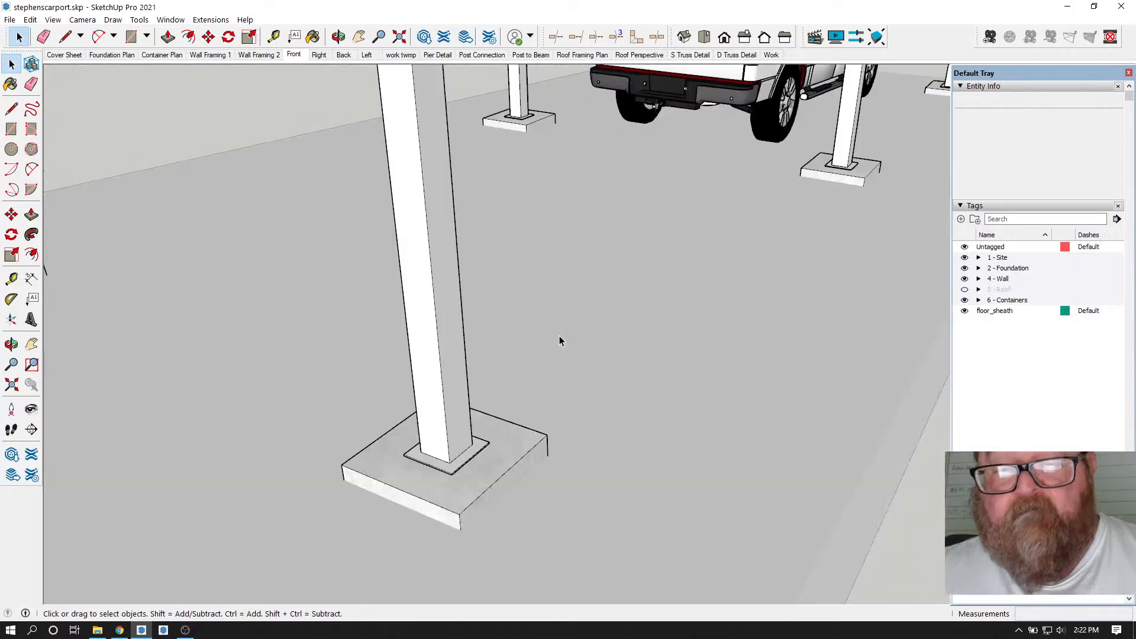
- Paste the lag bolt and anchor bolt near the corner of the pier cap, beside the post's base plate
scroll(522, 365, up, 2)
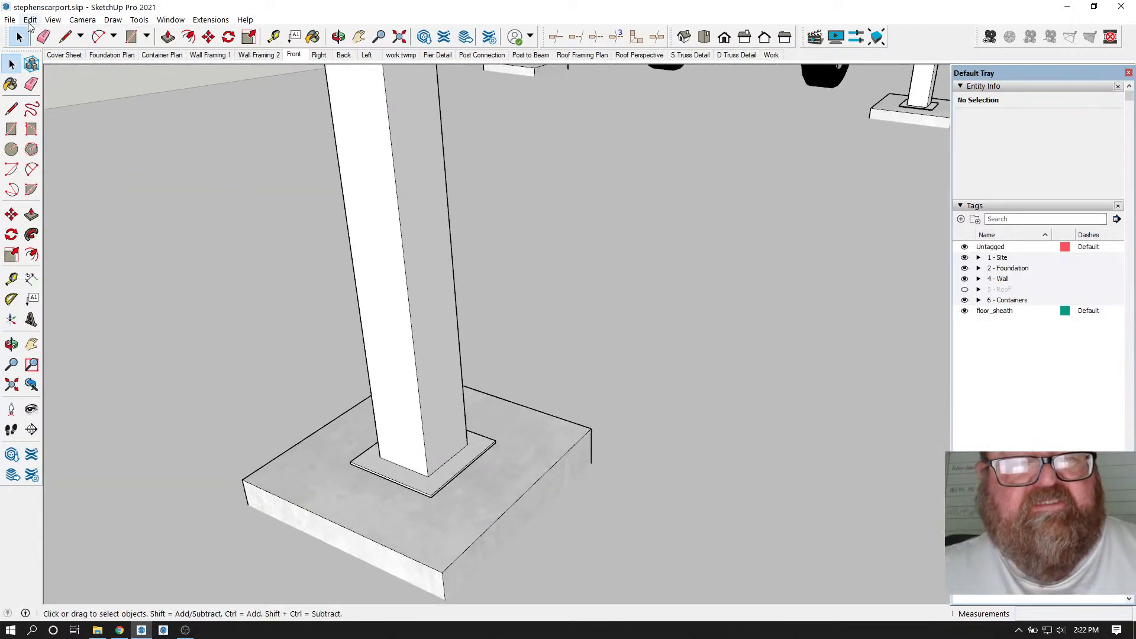
click(27, 22)
click(49, 90)
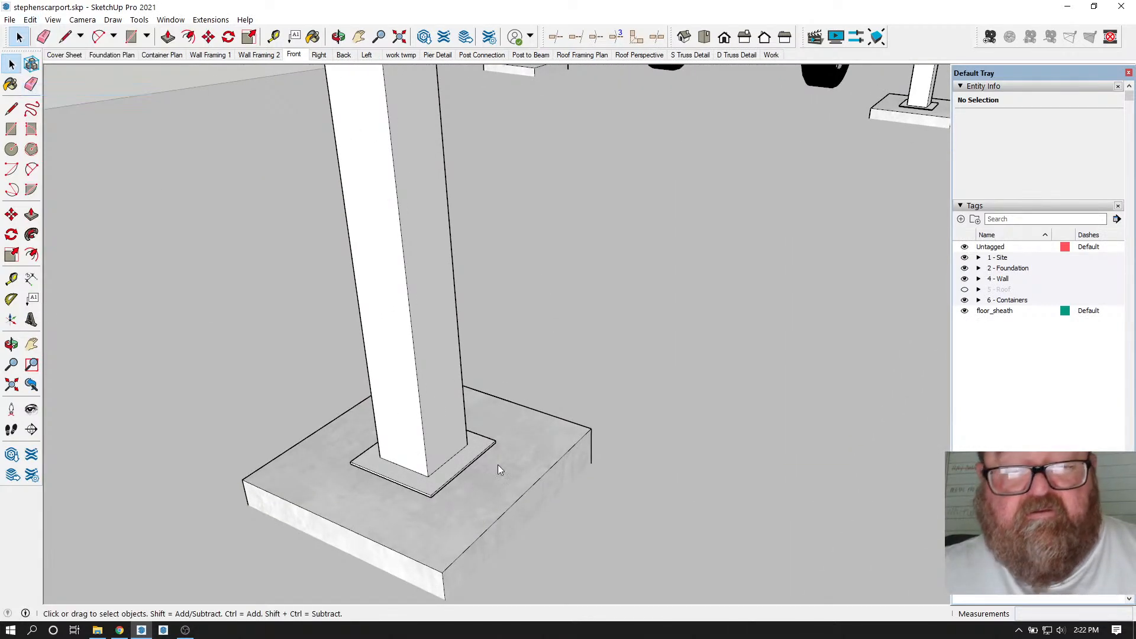
click(586, 468)
scroll(482, 489, up, 2)
scroll(482, 488, up, 3)
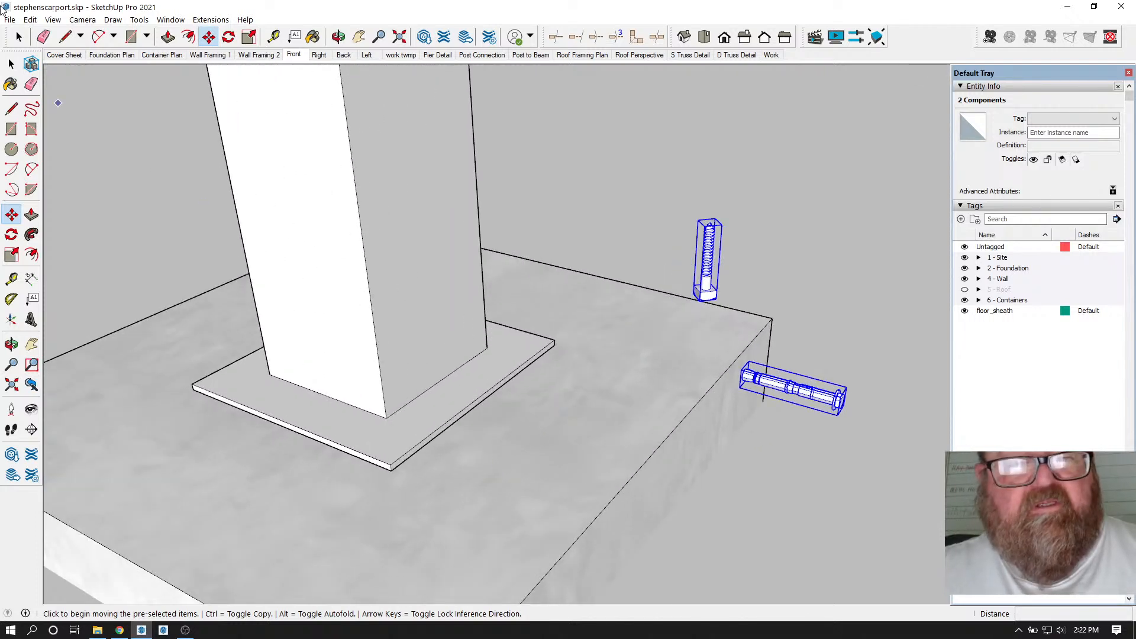
key(space)
click(530, 234)
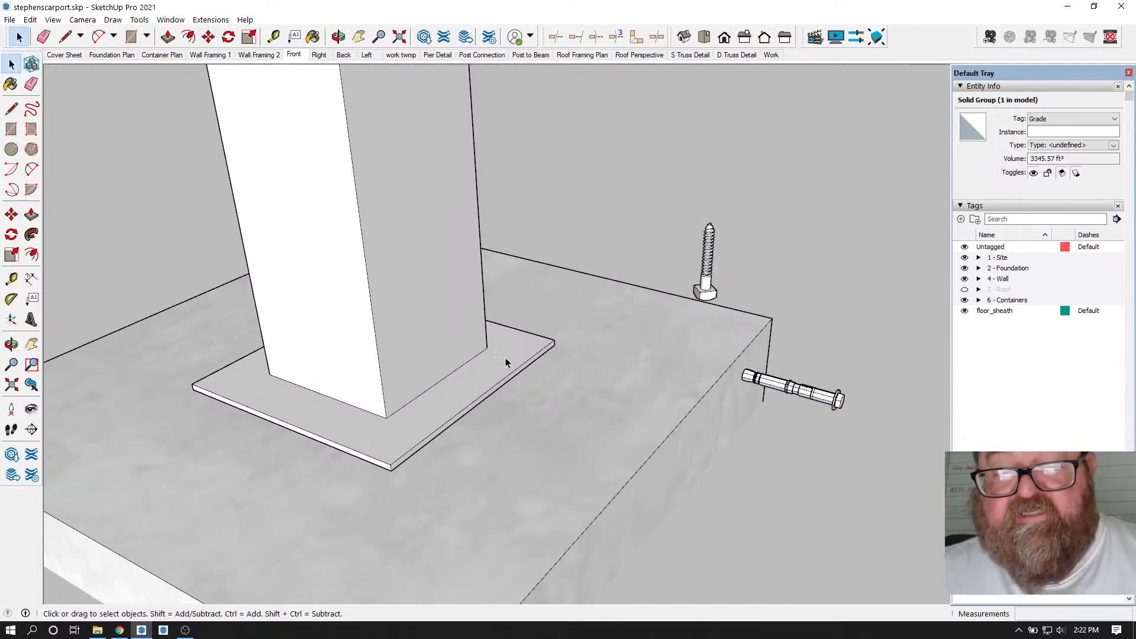
- Rotate the anchor bolt 90 degrees in the plane of the post's face so it stands upright
click(770, 390)
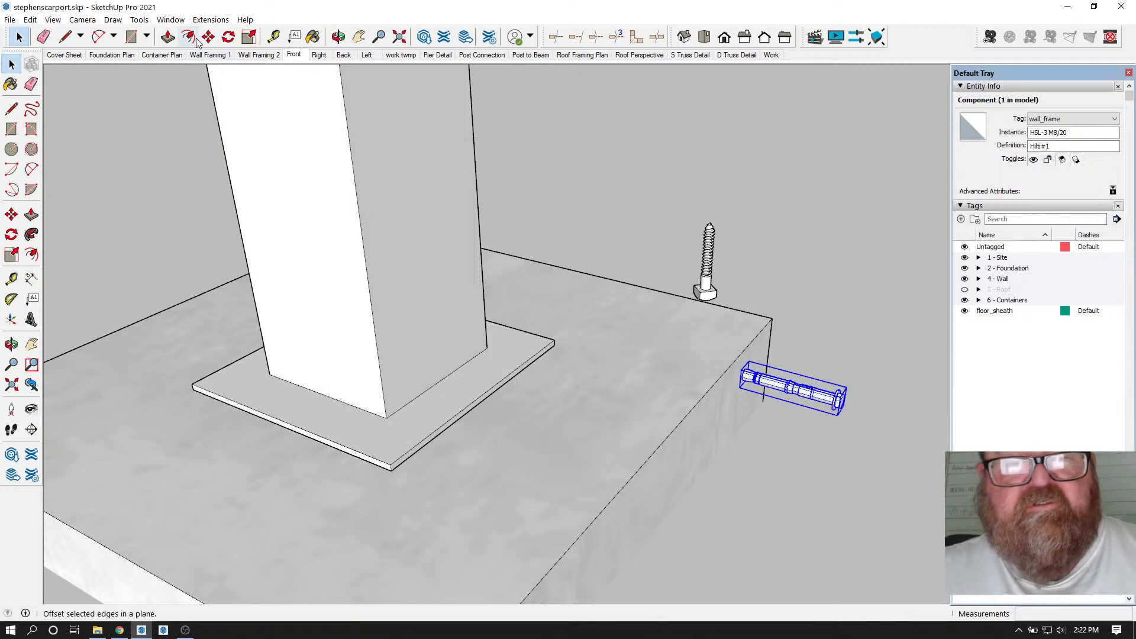
click(229, 37)
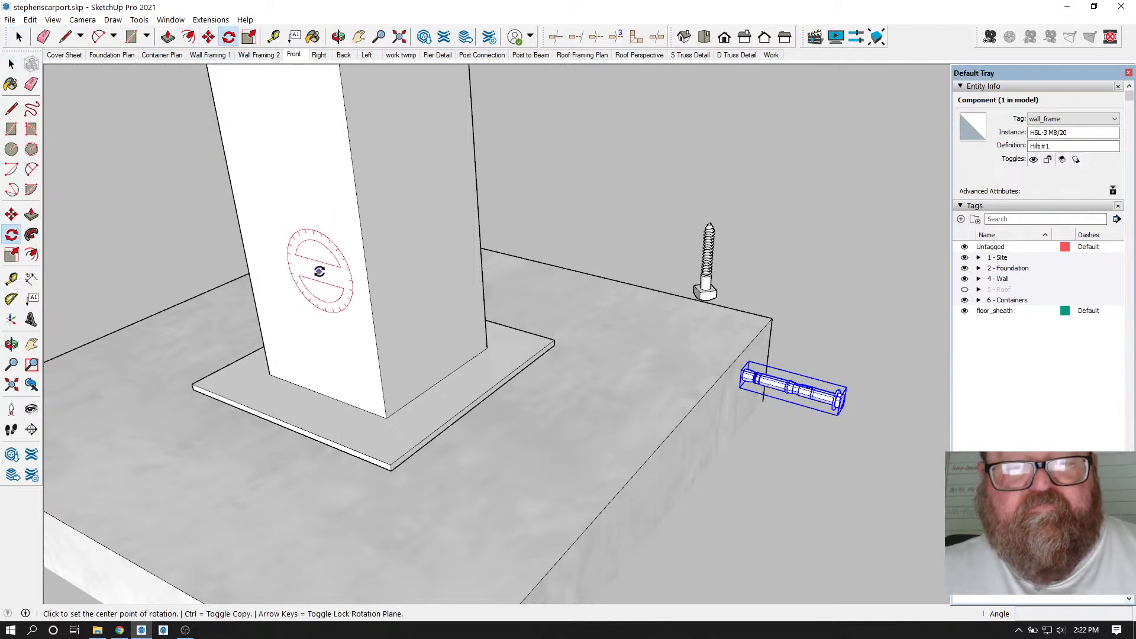
click(353, 281)
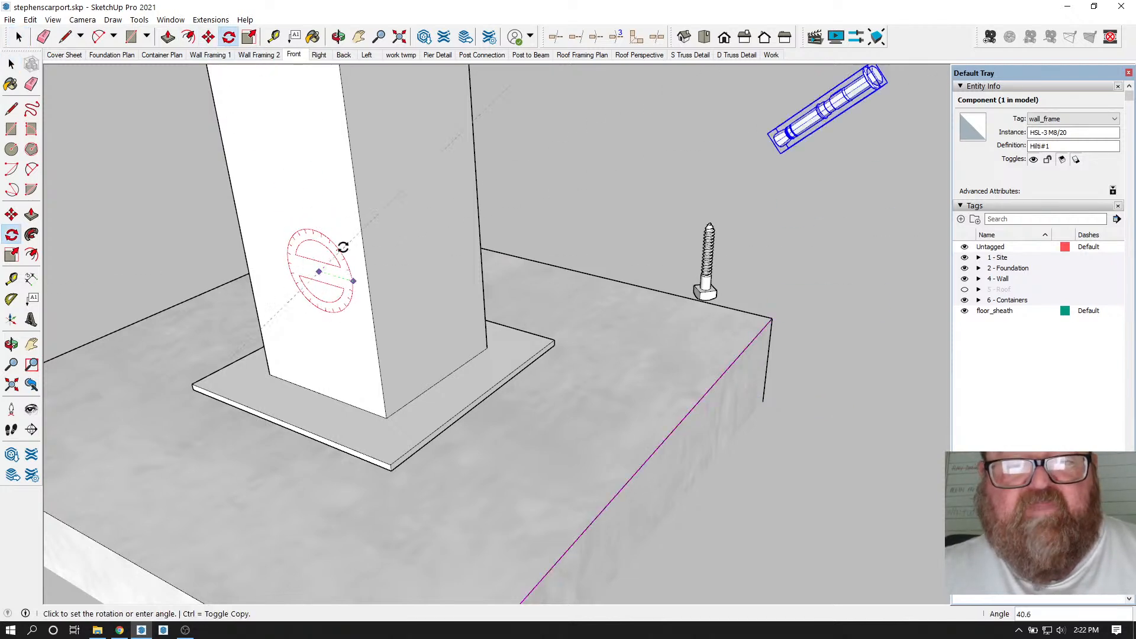
scroll(332, 238, down, 5)
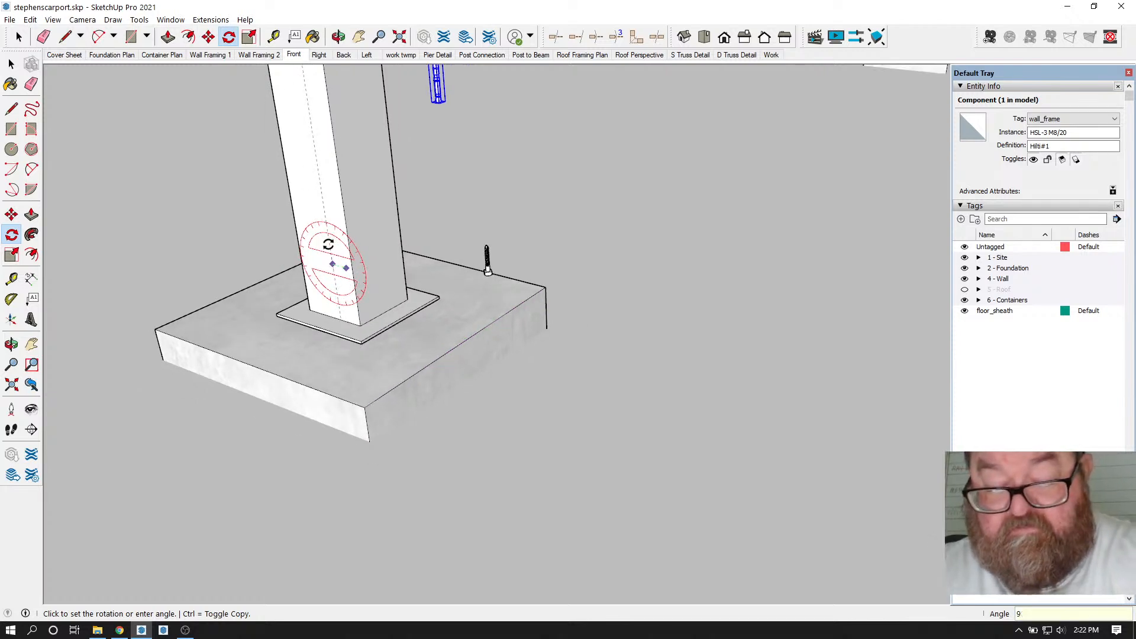
text(90)
key(Return)
- Move the upright anchor bolt by its foot down to the edge of the post's base plate
scroll(239, 184, down, 2)
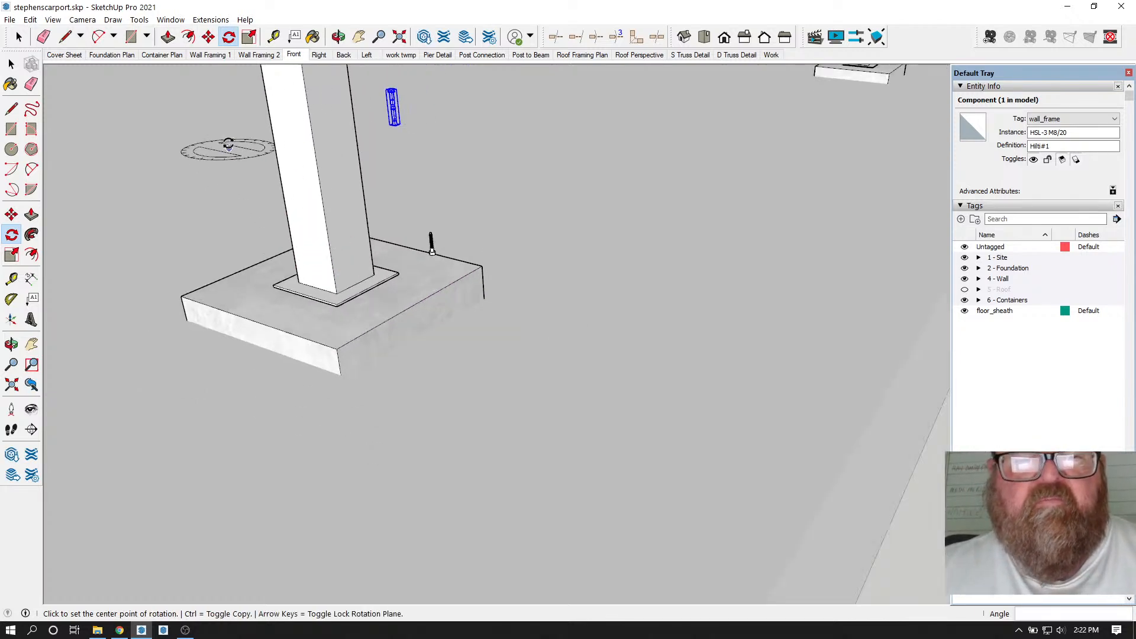
click(208, 36)
scroll(265, 86, up, 2)
click(448, 142)
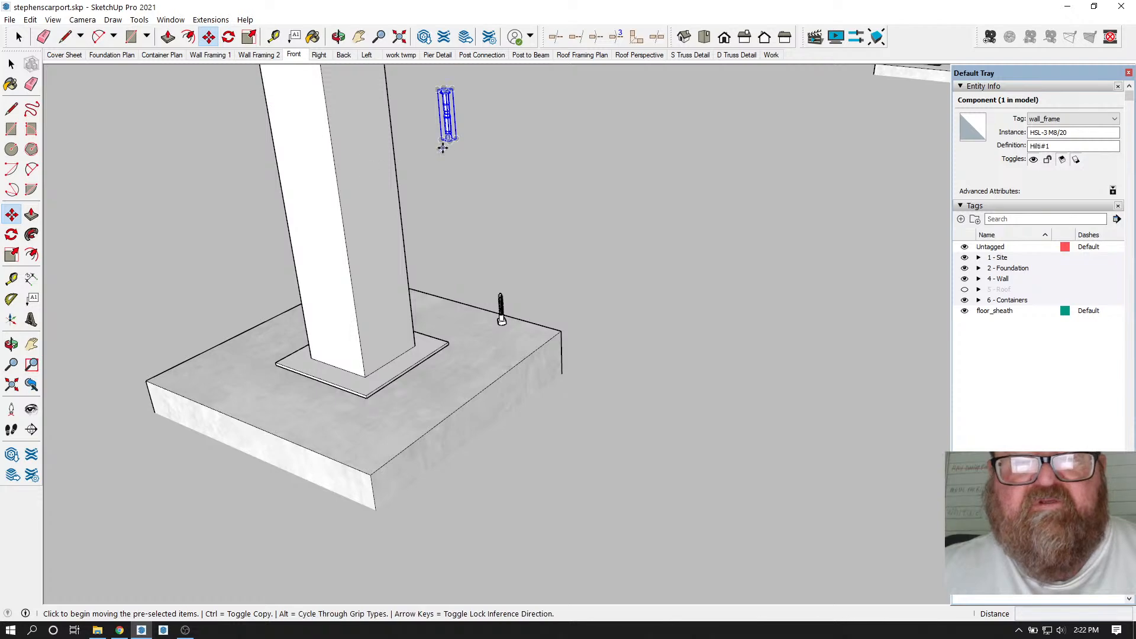
scroll(327, 340, up, 3)
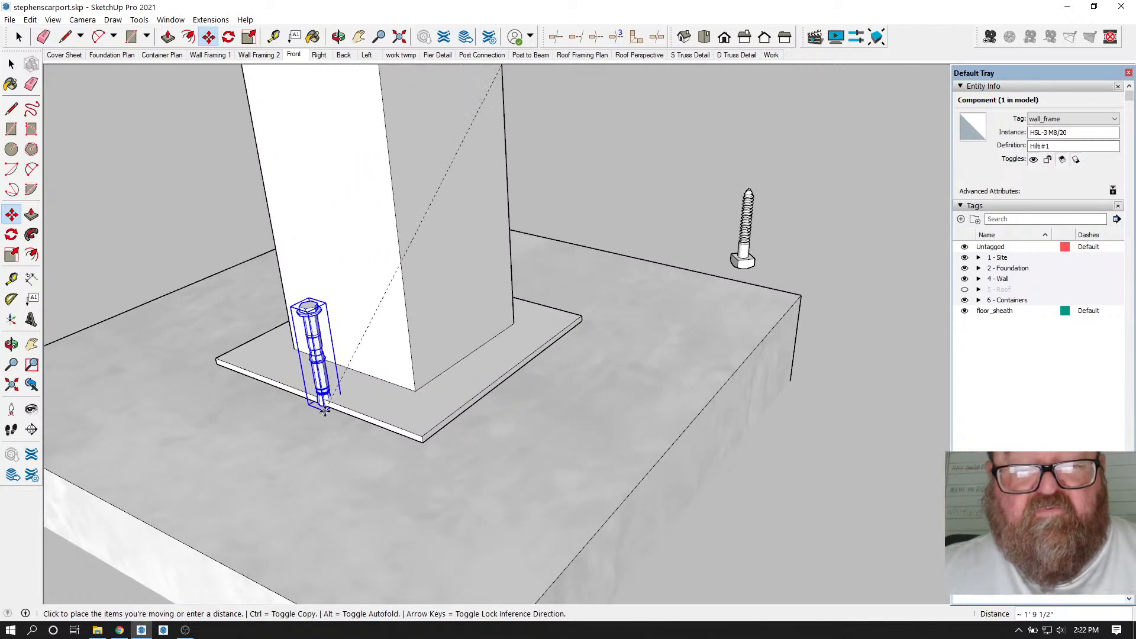
click(324, 408)
- Move the anchor bolt onto the top of the base plate along the adjacent side, between the plate edge and the post
click(339, 36)
drag(391, 236, 545, 325)
scroll(513, 457, up, 5)
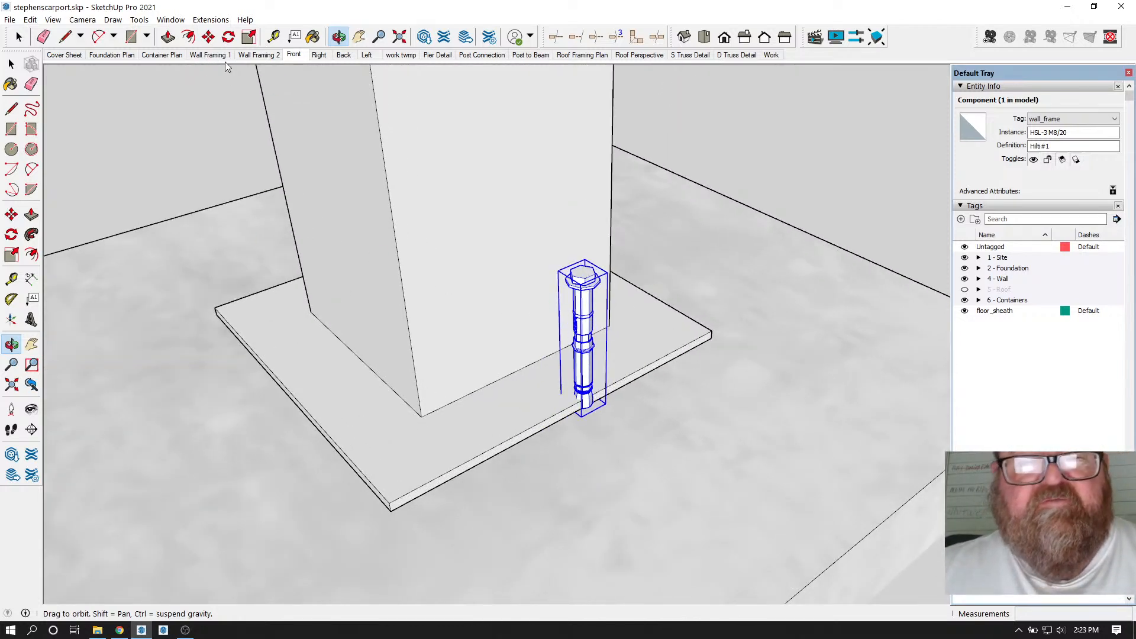
click(209, 37)
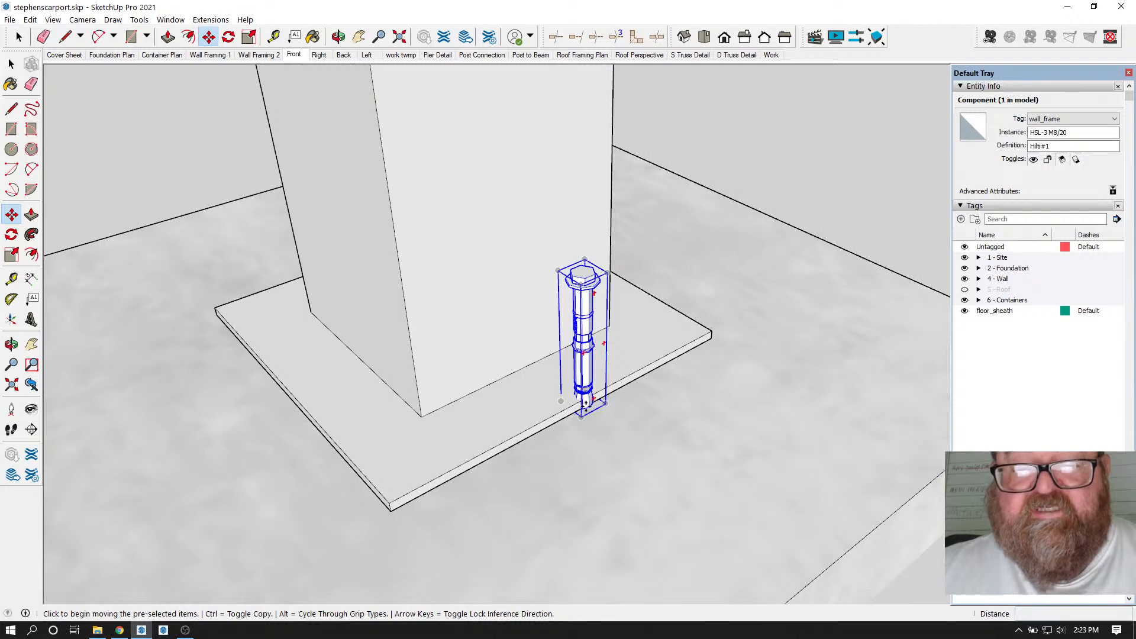
click(584, 407)
click(328, 330)
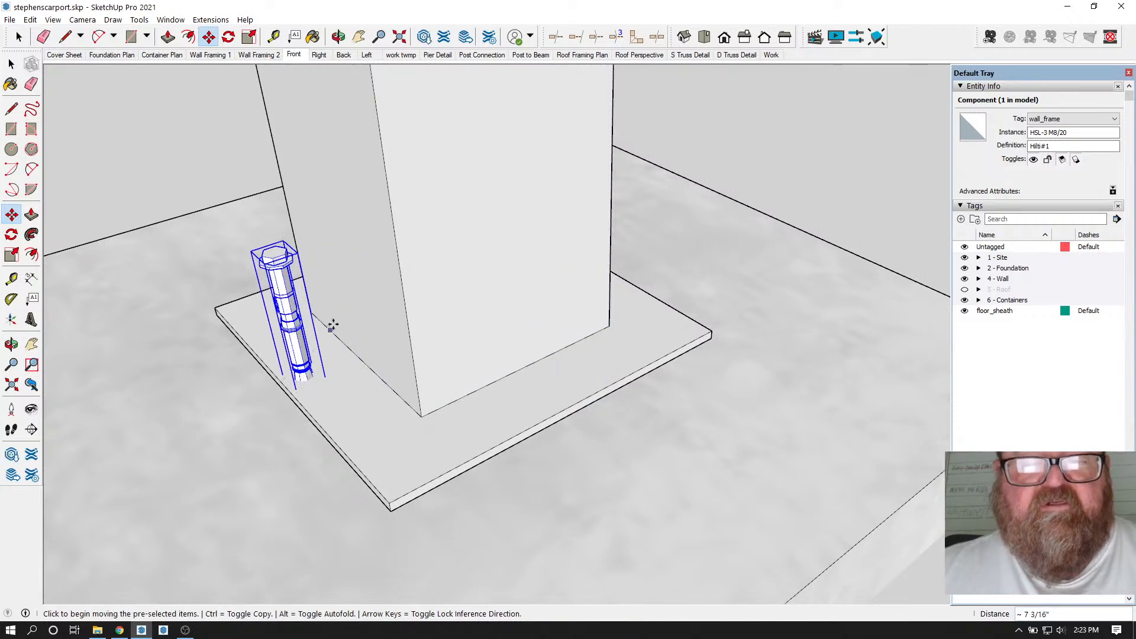
- Create a guide line 5" in from the base plate's side edge, running across the plate's middle
click(339, 37)
drag(438, 154, 392, 378)
click(273, 37)
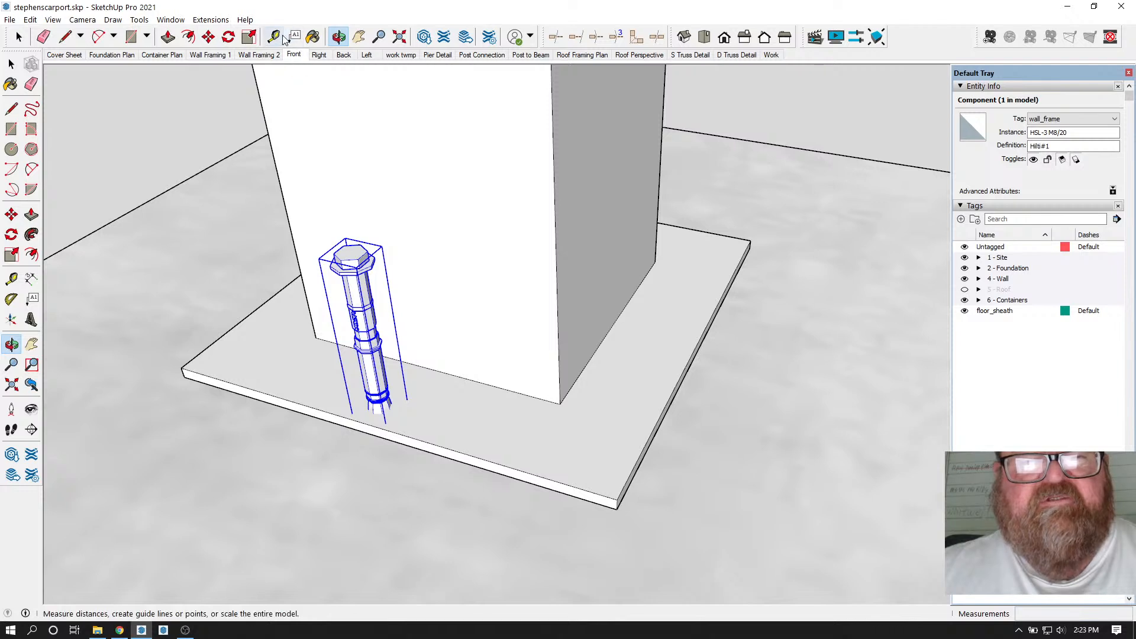
click(228, 331)
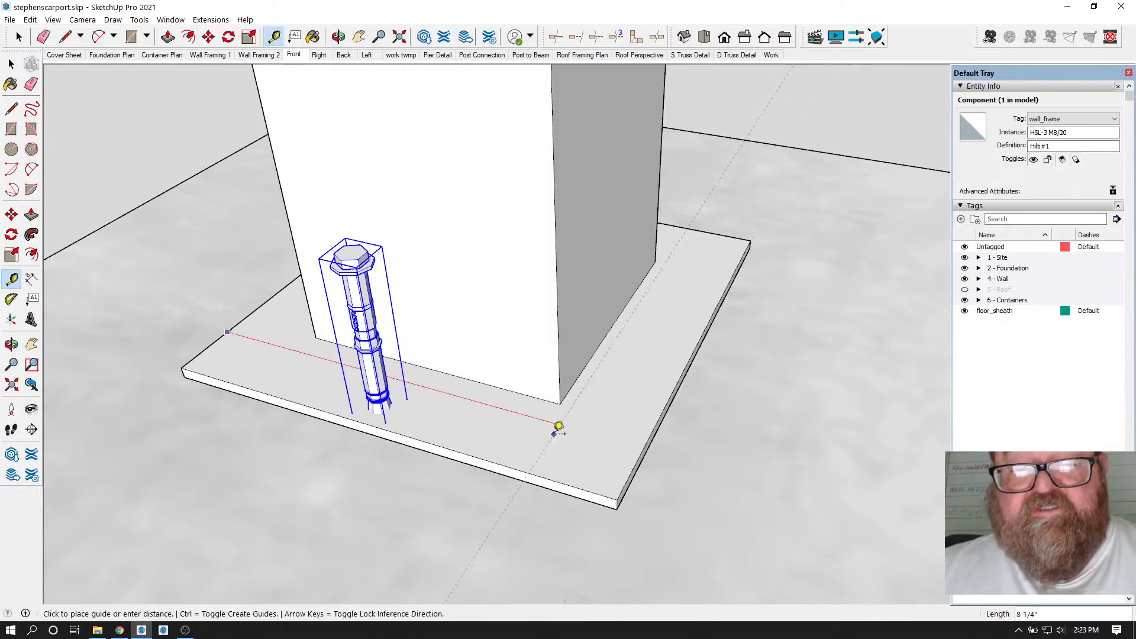
click(472, 403)
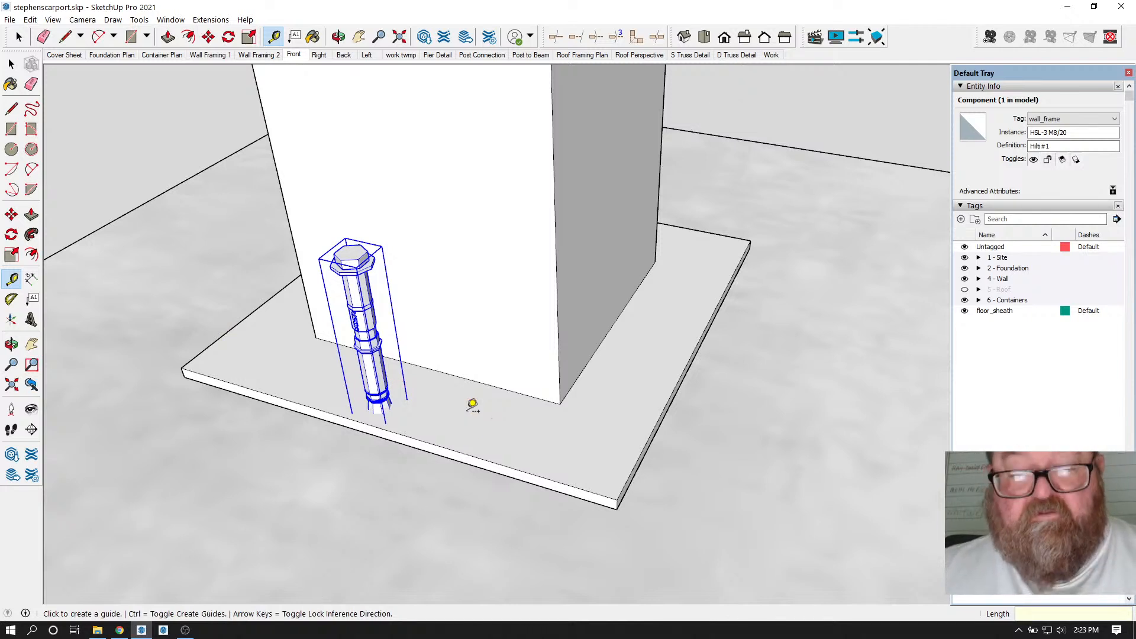
click(212, 343)
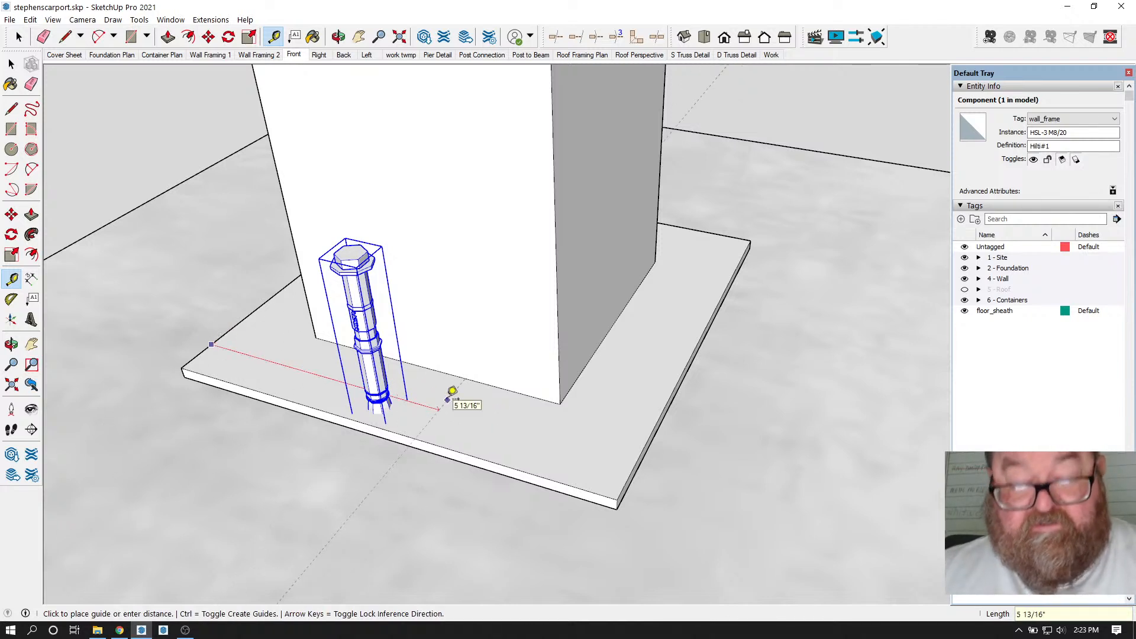
text(5)
key(Return)
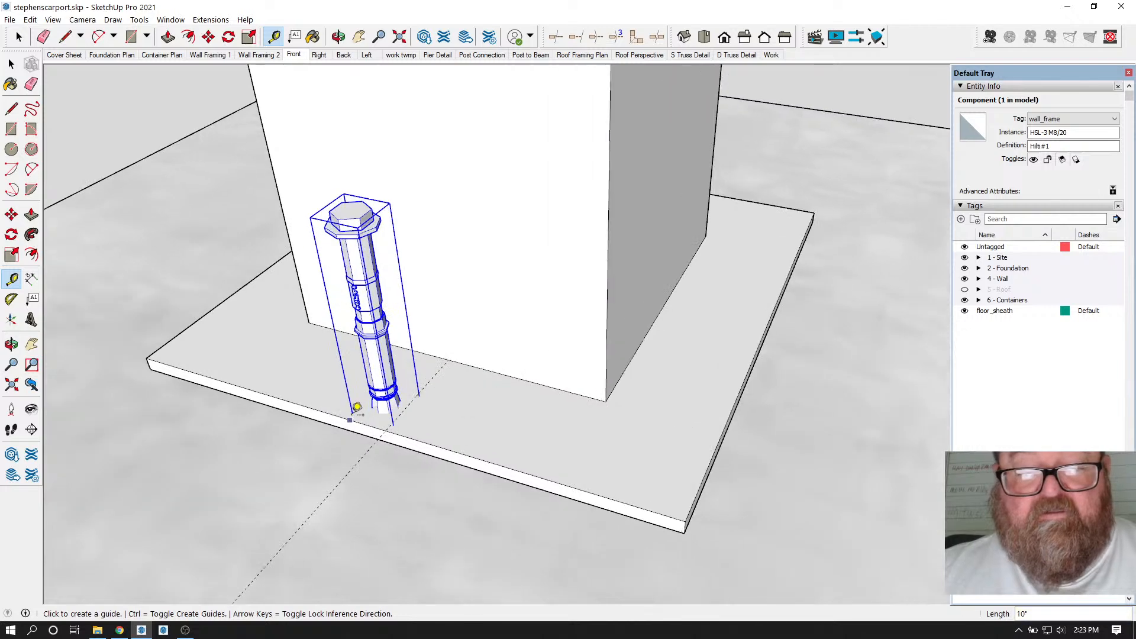
- Align the anchor bolt with the guide line and lower it about 3 3/8" so its head sits on the base plate
scroll(356, 408, up, 3)
click(208, 37)
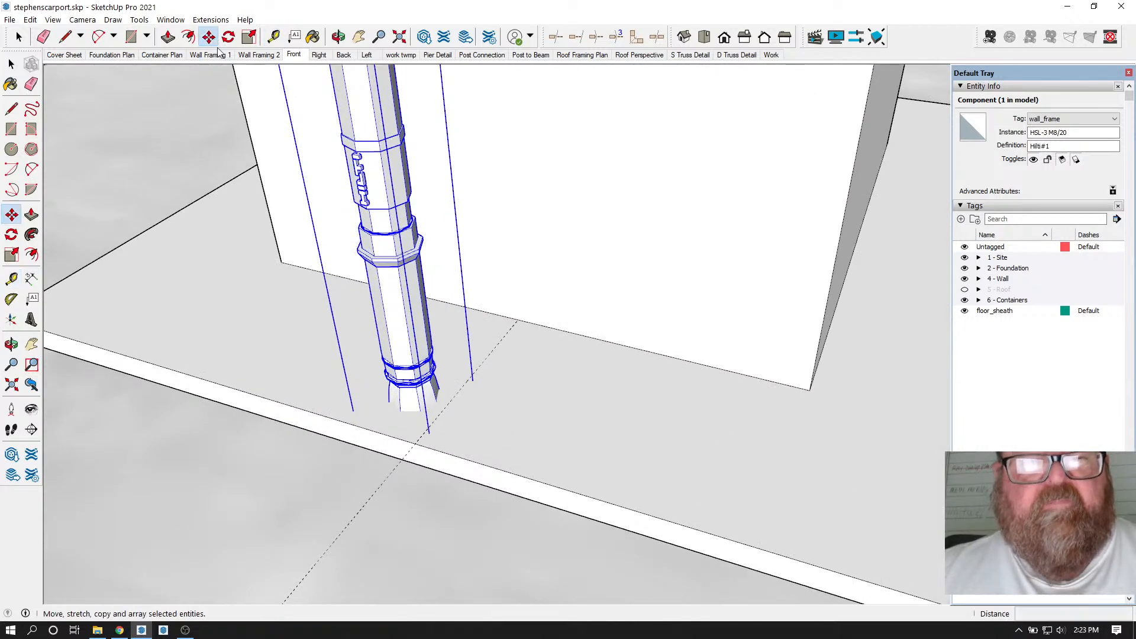
click(400, 410)
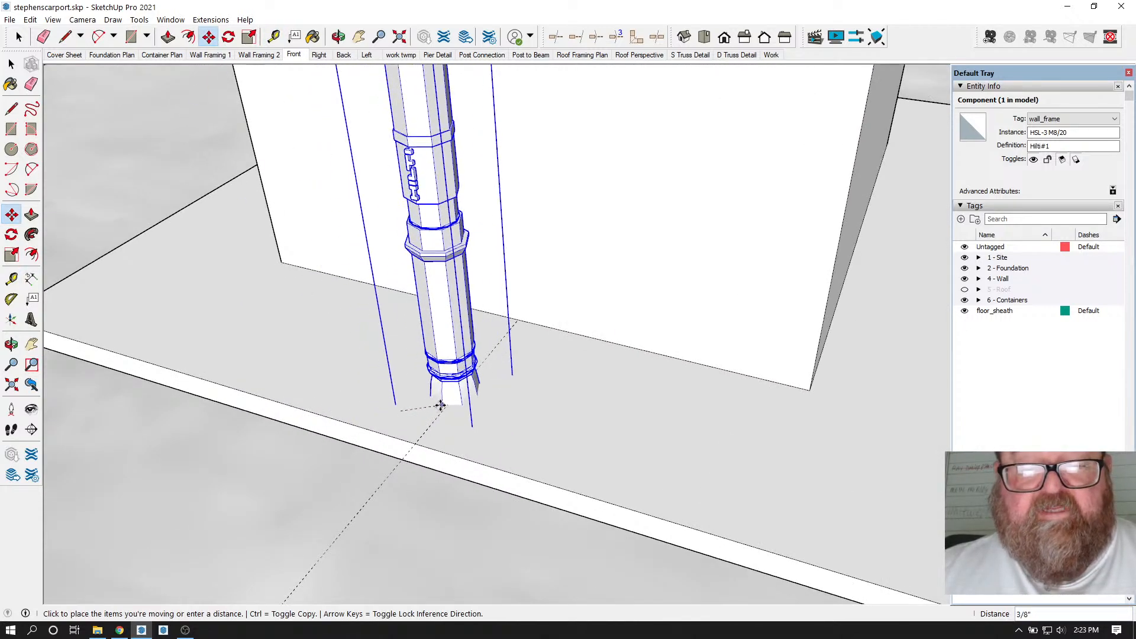
click(491, 413)
scroll(490, 413, down, 1)
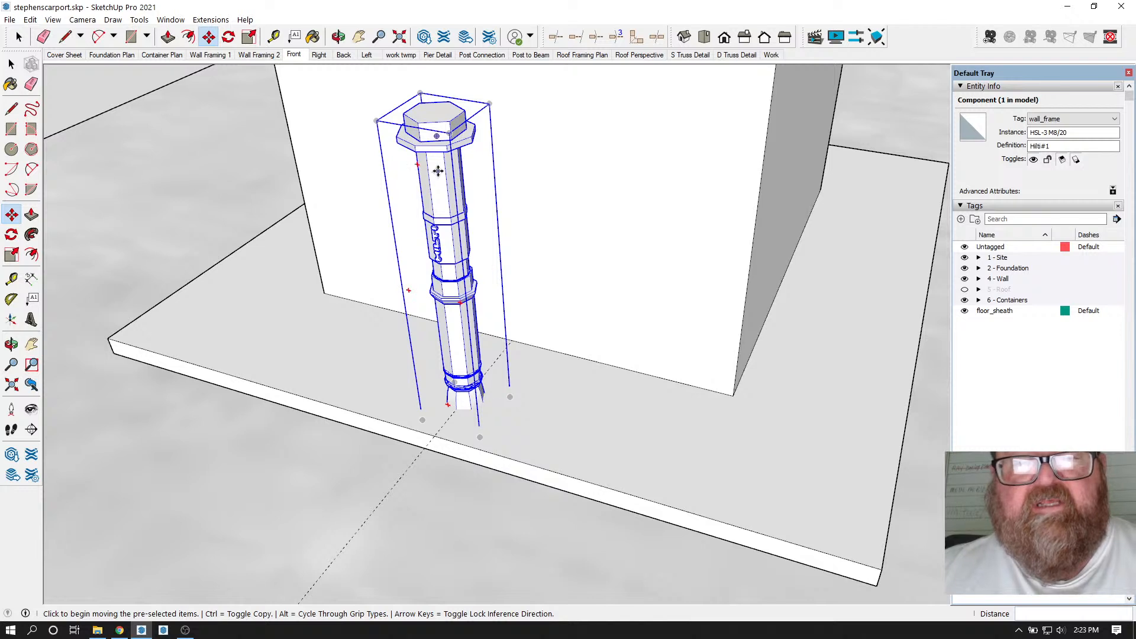
click(448, 153)
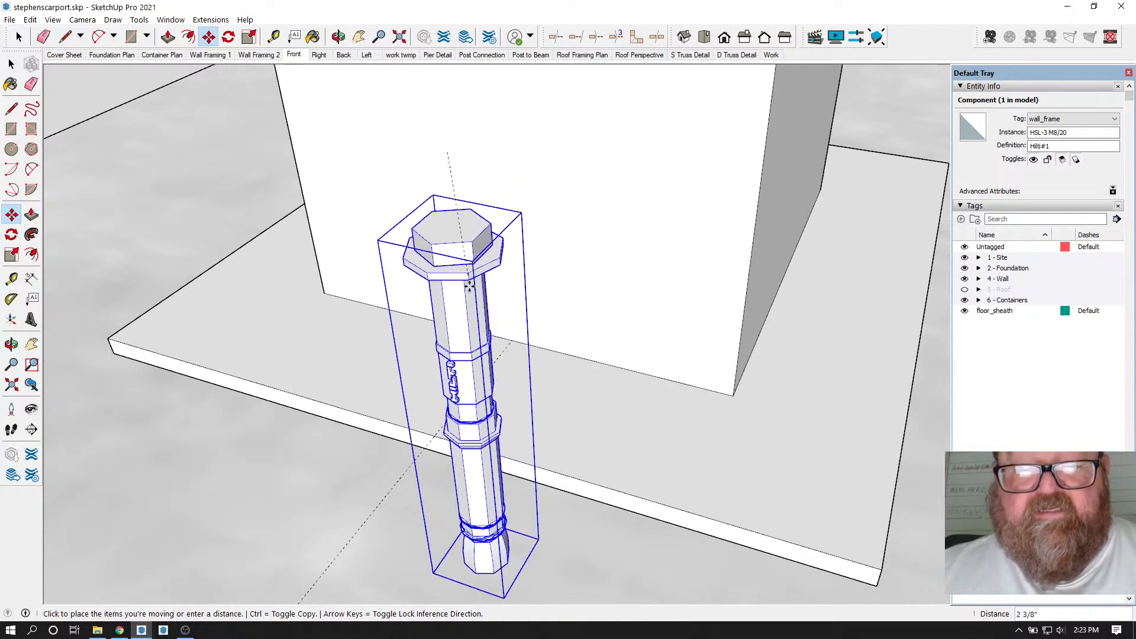
click(490, 417)
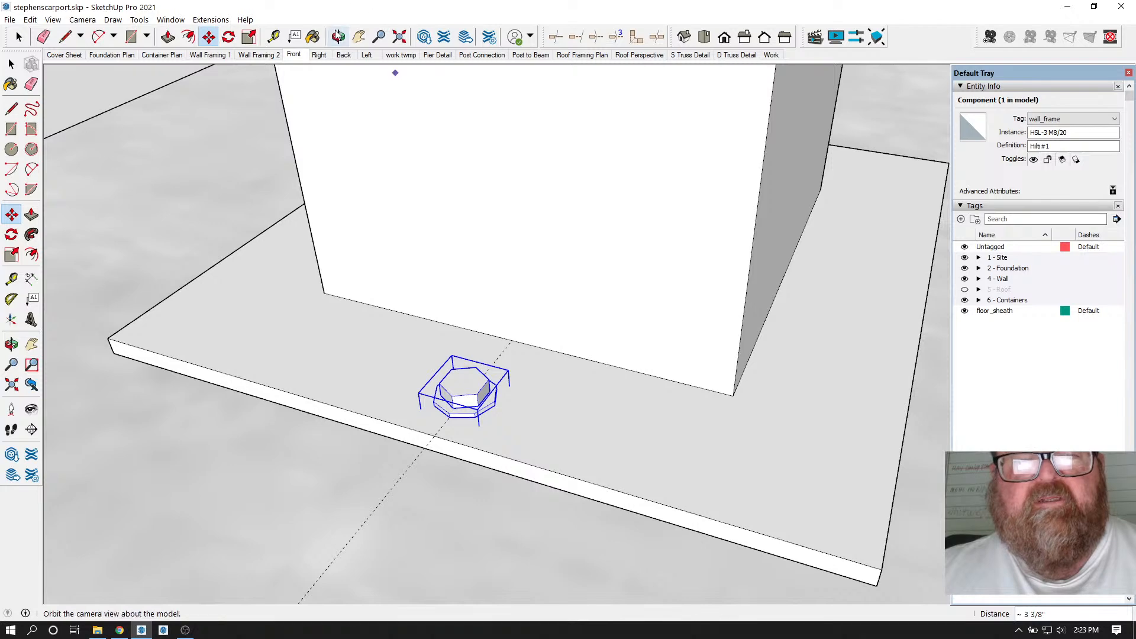
- Copy the anchor bolt across the base plate to the opposite side of the post
click(338, 36)
scroll(453, 378, down, 2)
scroll(454, 377, down, 2)
drag(532, 423, 337, 403)
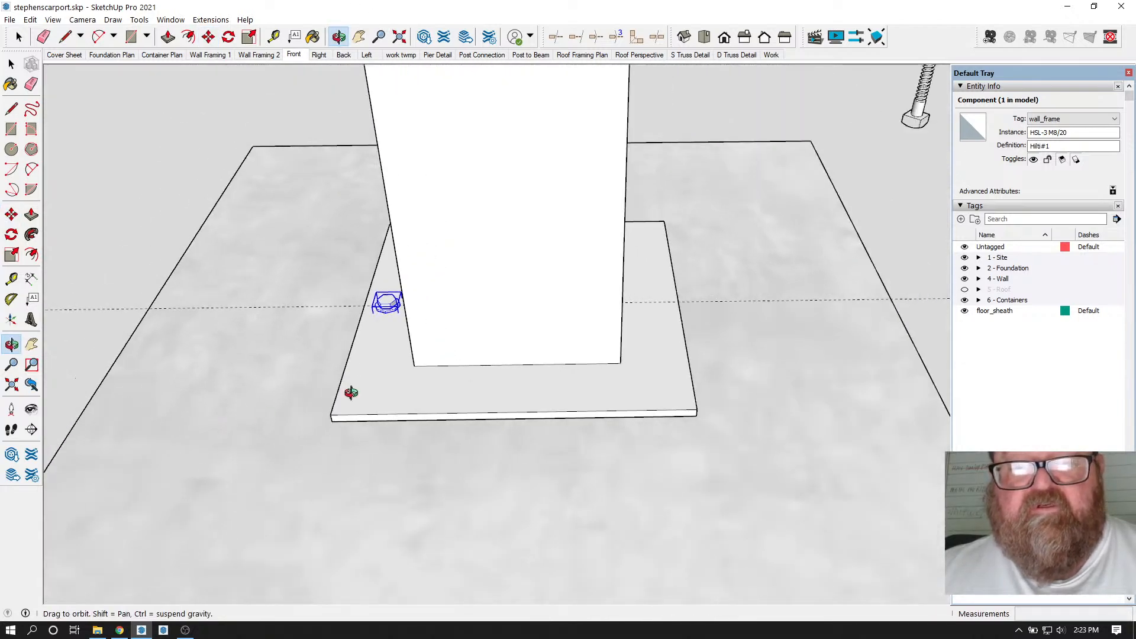
key(m)
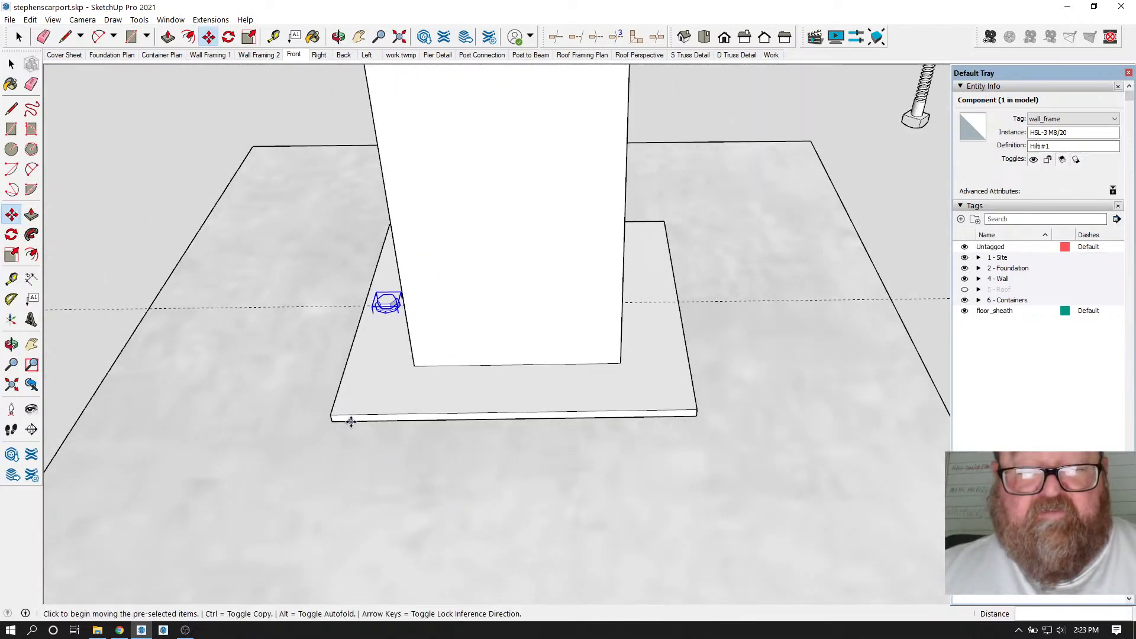
key(ctrl)
click(350, 418)
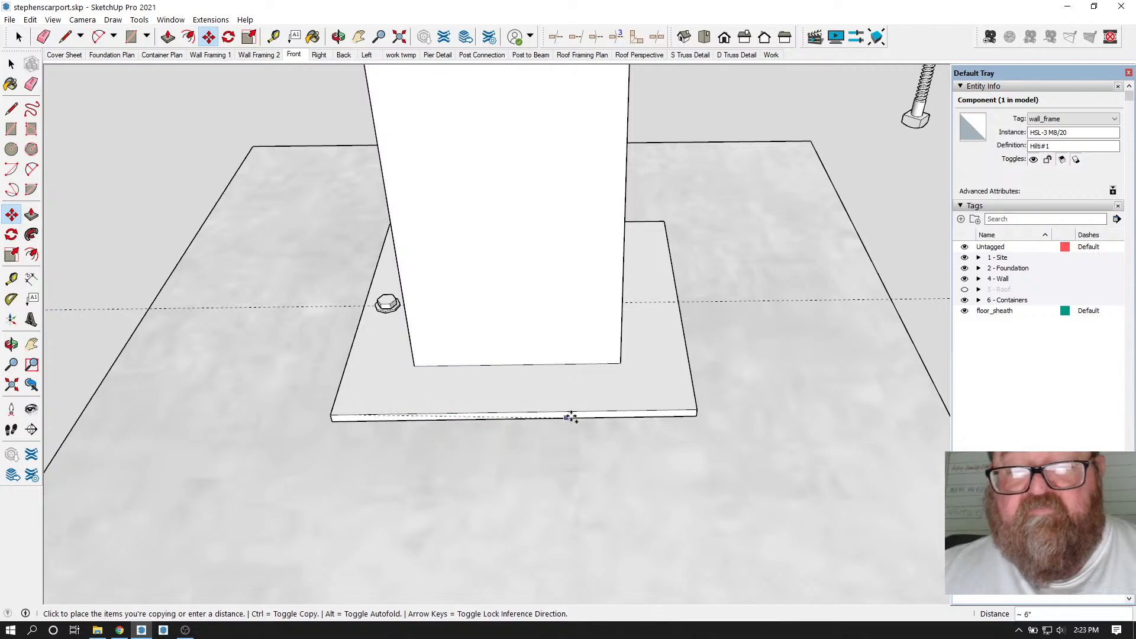
click(667, 411)
key(o)
drag(469, 127, 598, 345)
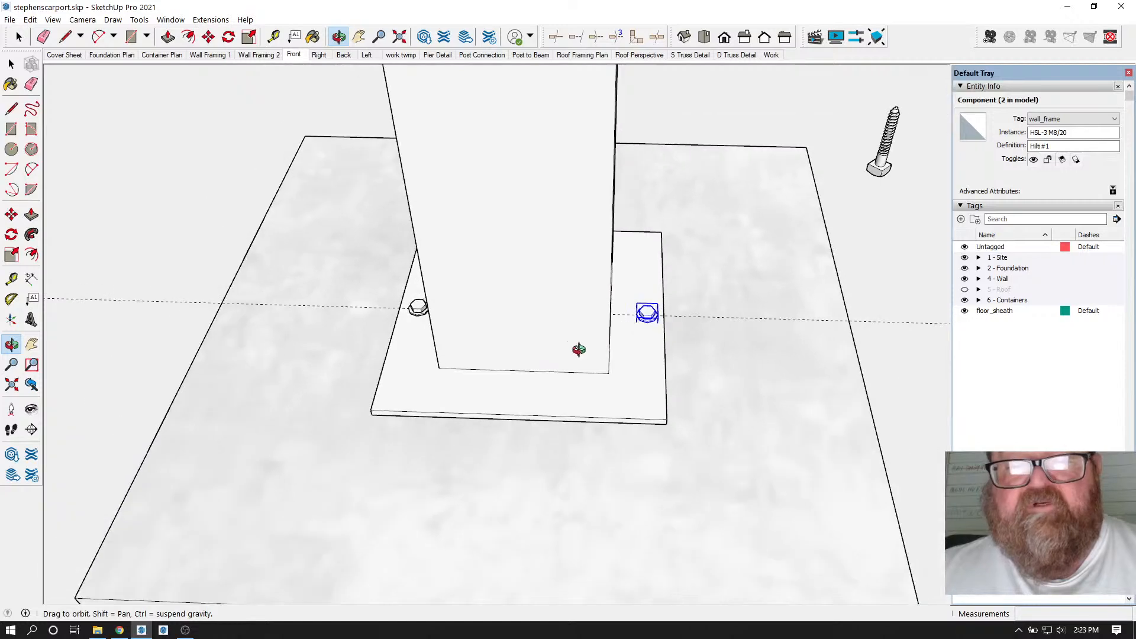
key(space)
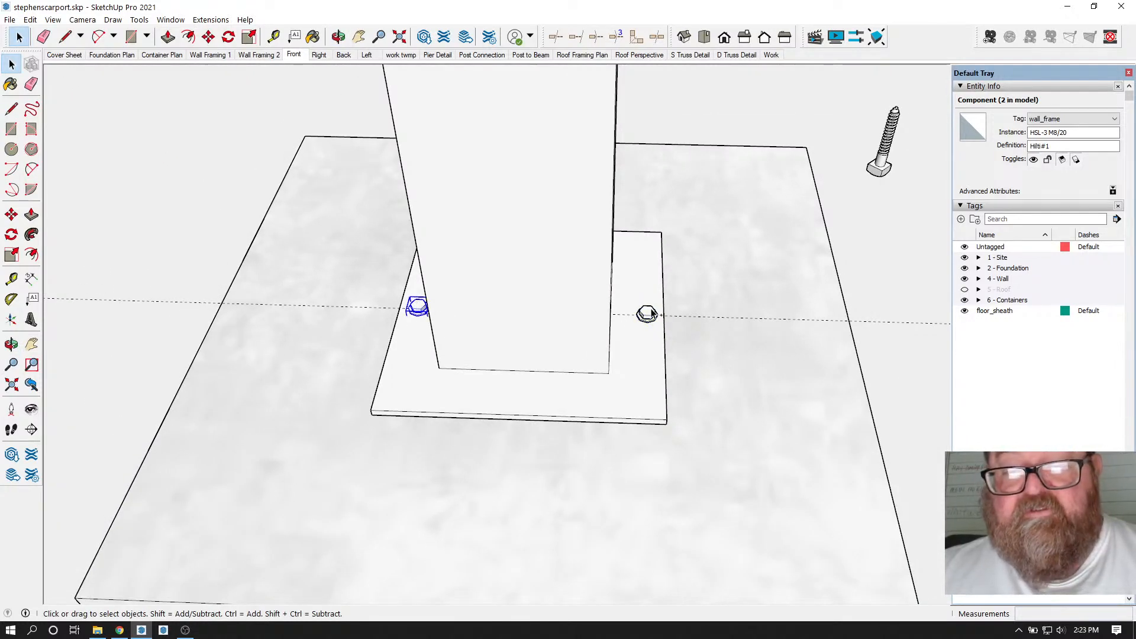
click(29, 19)
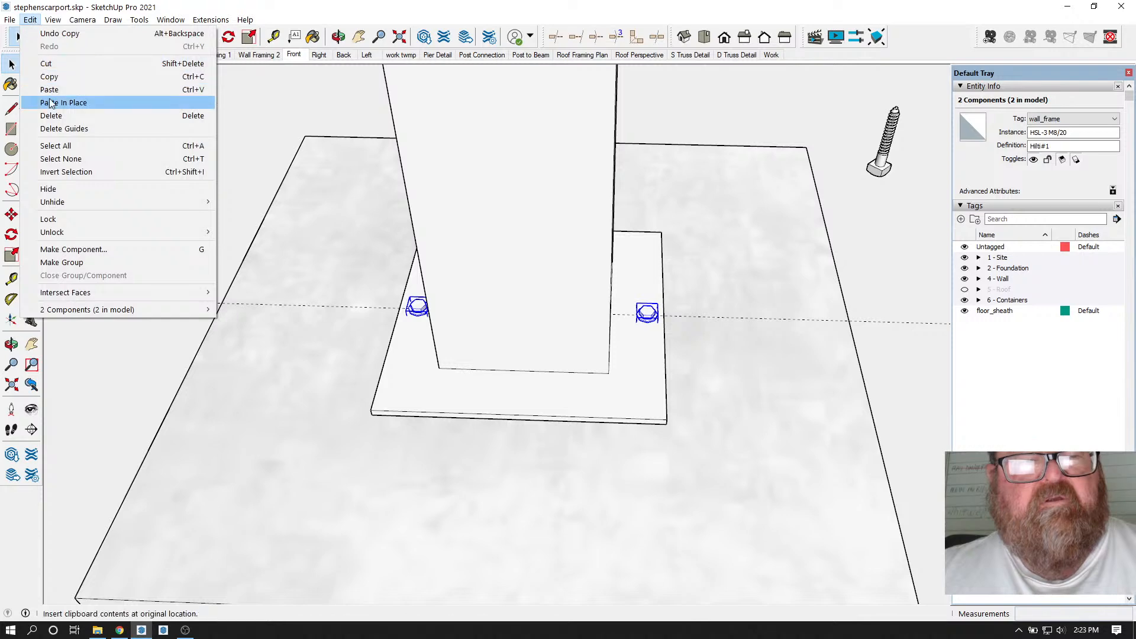
click(250, 87)
click(341, 275)
- Examine the two anchor bolts on the base plate from several sides and against the neighbouring posts and piers
scroll(340, 275, down, 5)
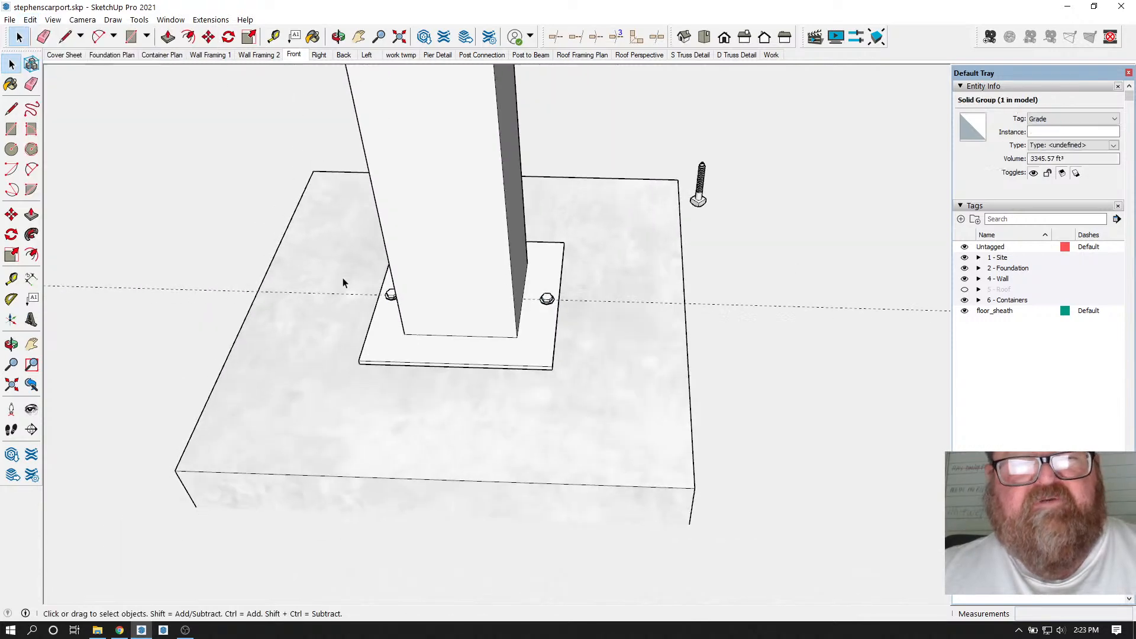
scroll(467, 476, down, 3)
click(338, 37)
drag(414, 438, 273, 399)
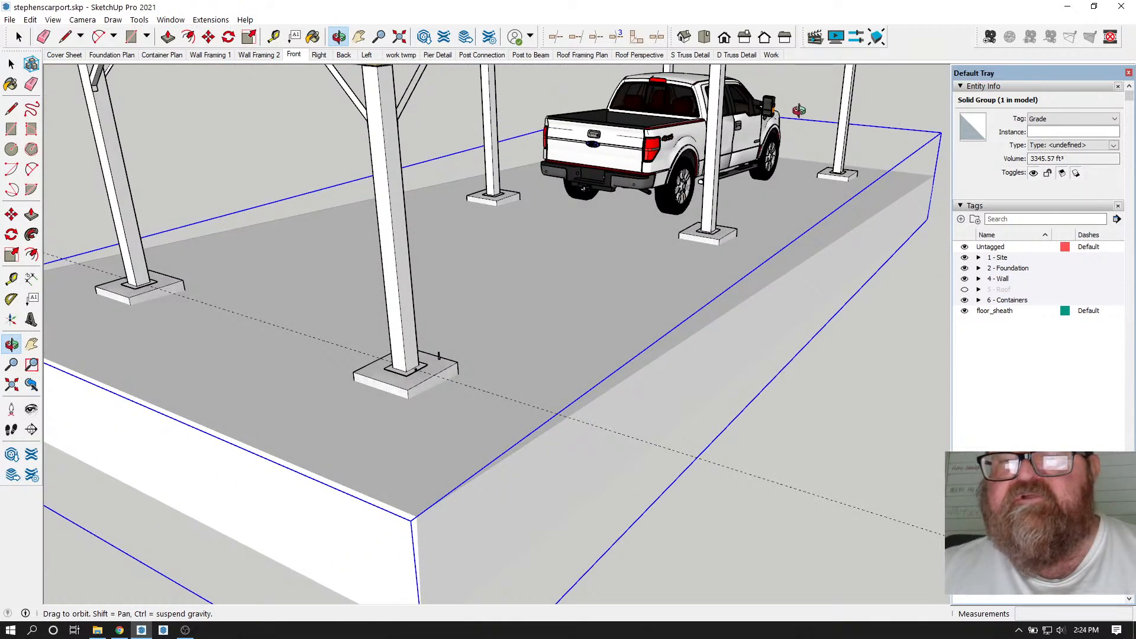
scroll(407, 385, up, 6)
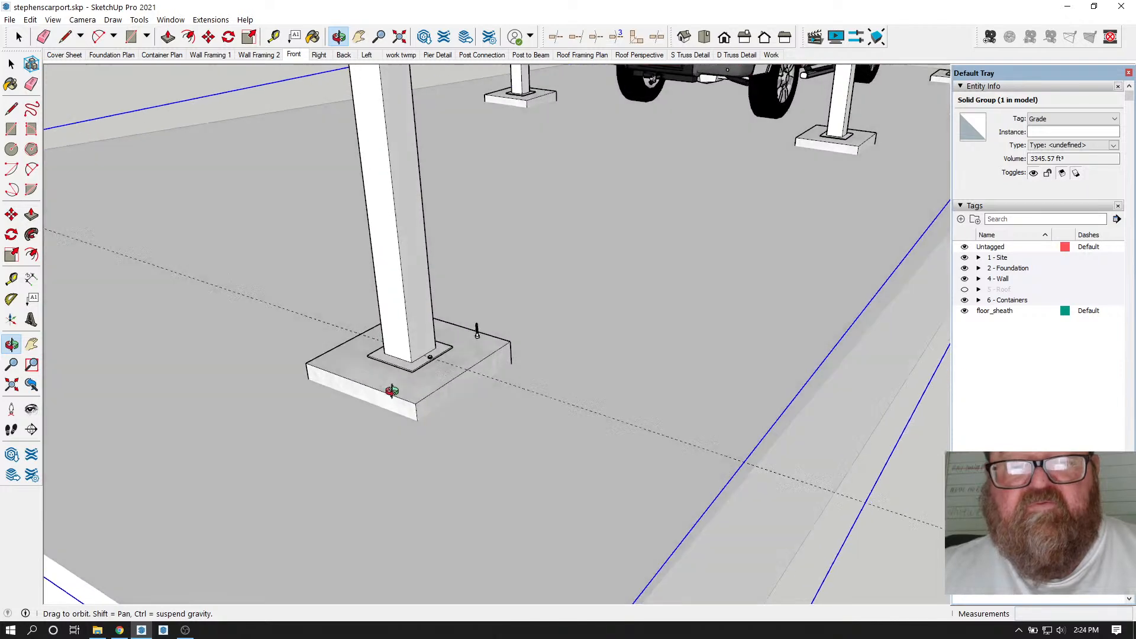
scroll(446, 432, up, 8)
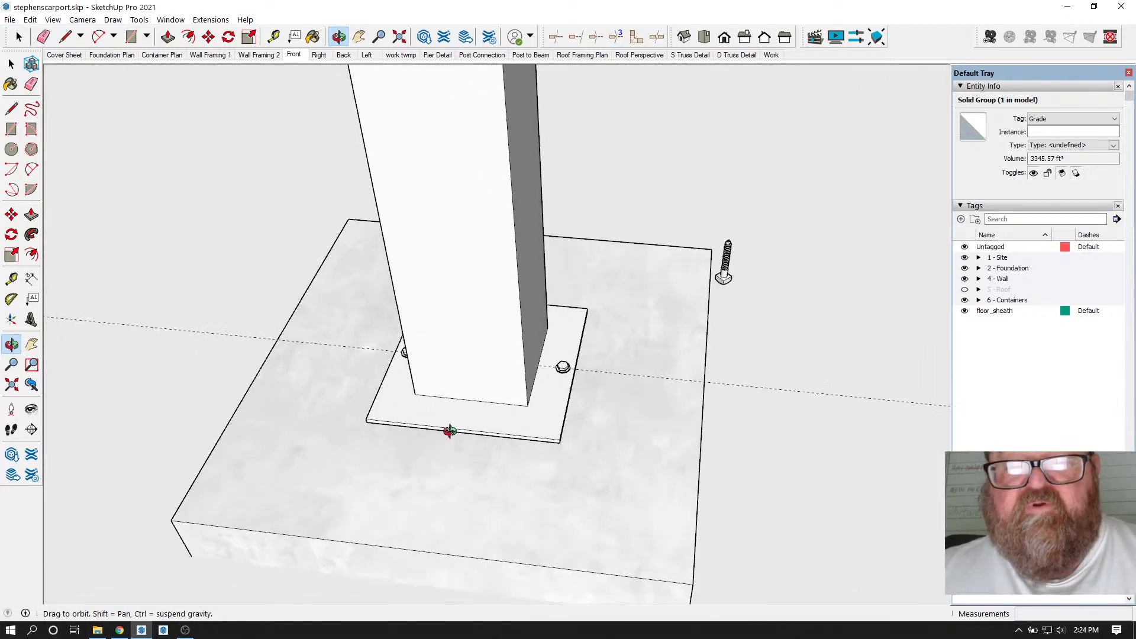
scroll(503, 414, up, 3)
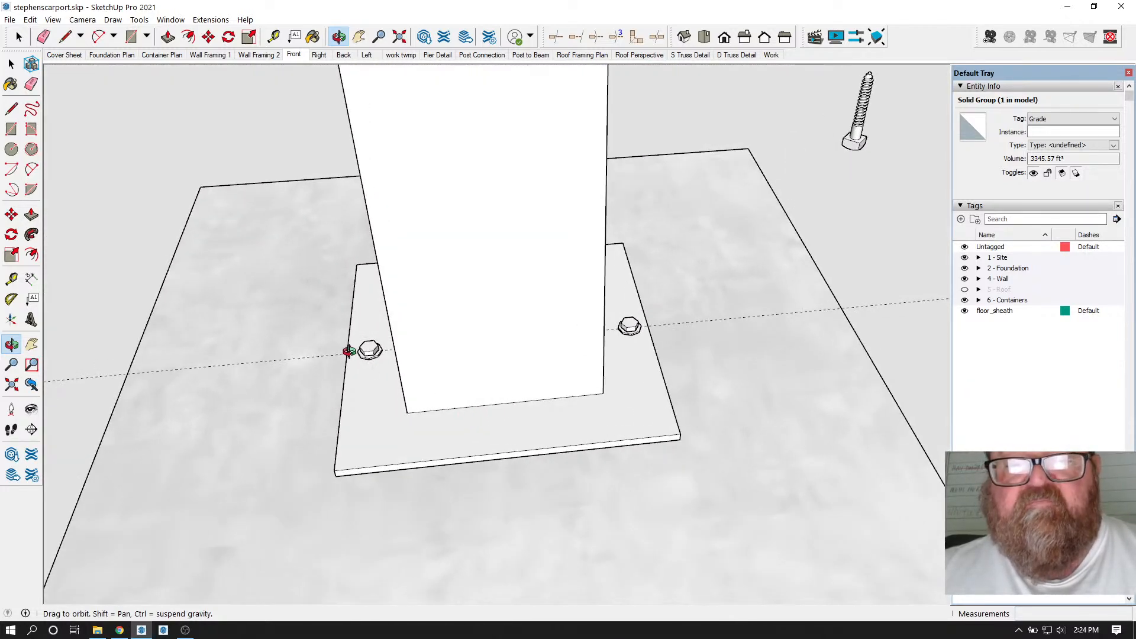
drag(558, 398, 497, 366)
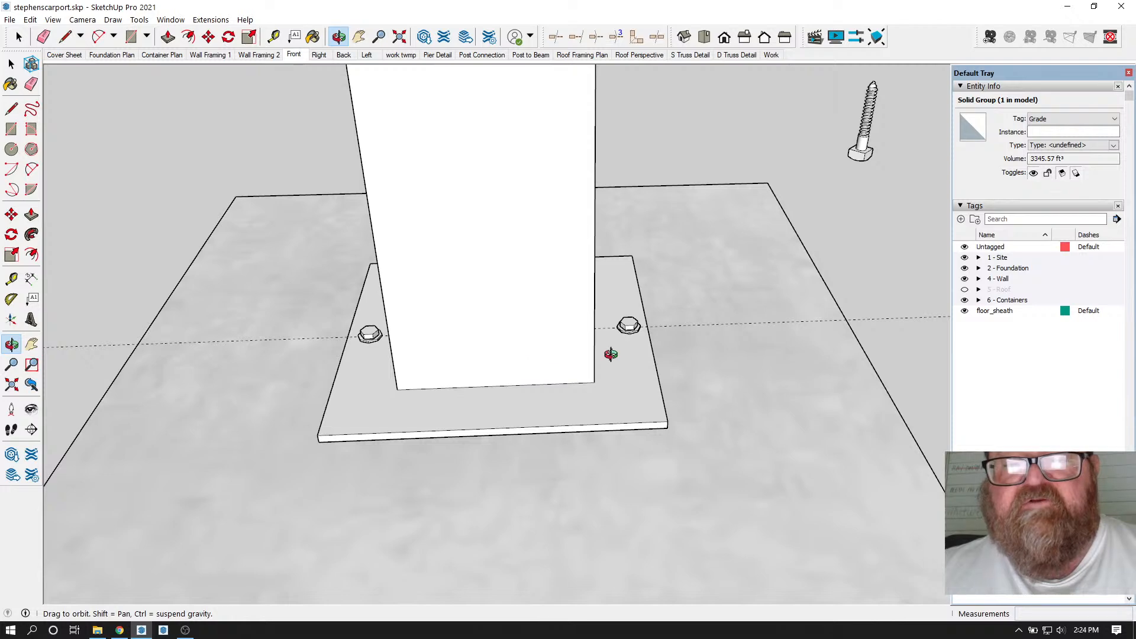
drag(681, 415, 411, 463)
scroll(520, 459, down, 5)
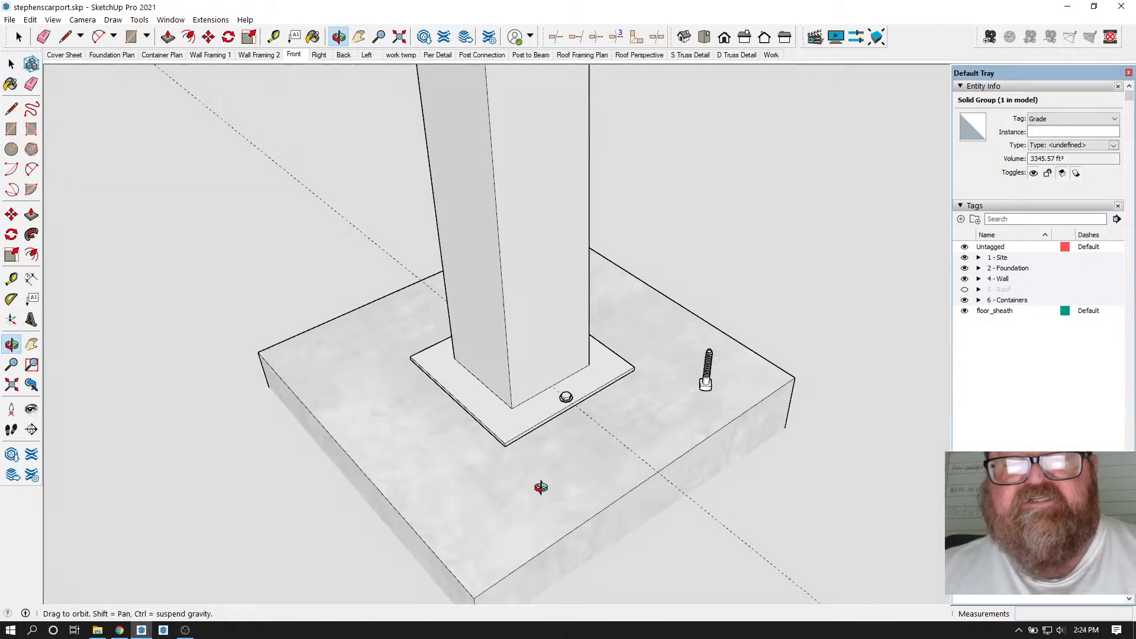
drag(542, 479, 421, 460)
- Examine the whole carport from the front, including its posts, braces, beam and piers
scroll(573, 436, down, 8)
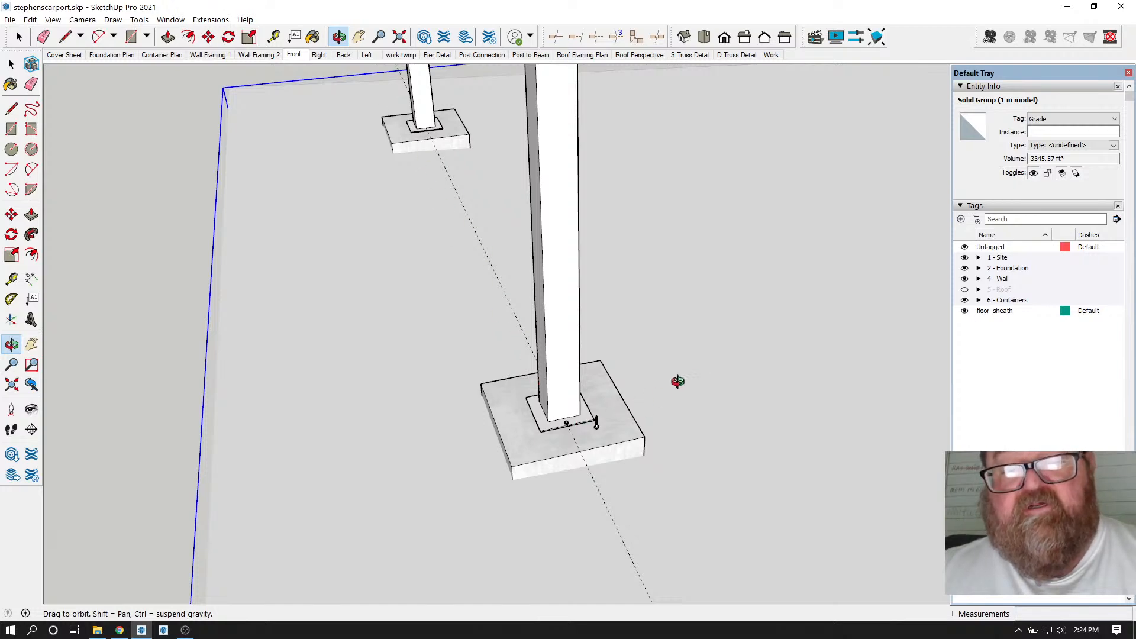
scroll(514, 408, down, 3)
scroll(315, 453, down, 8)
drag(323, 462, 641, 257)
scroll(568, 191, up, 8)
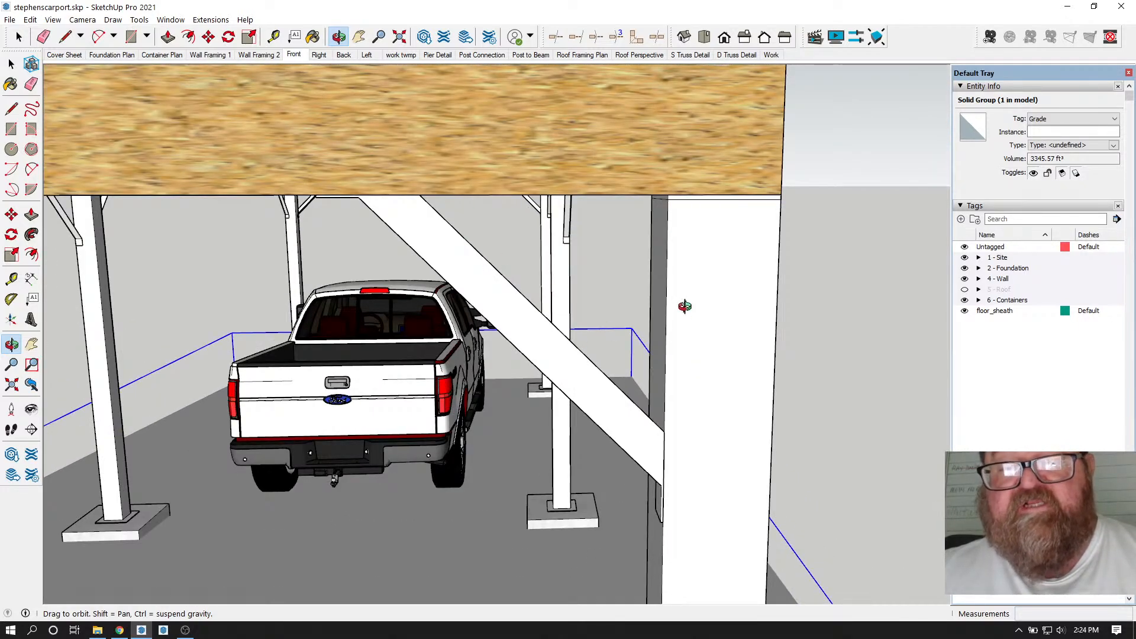
scroll(686, 284, down, 10)
drag(698, 286, 299, 248)
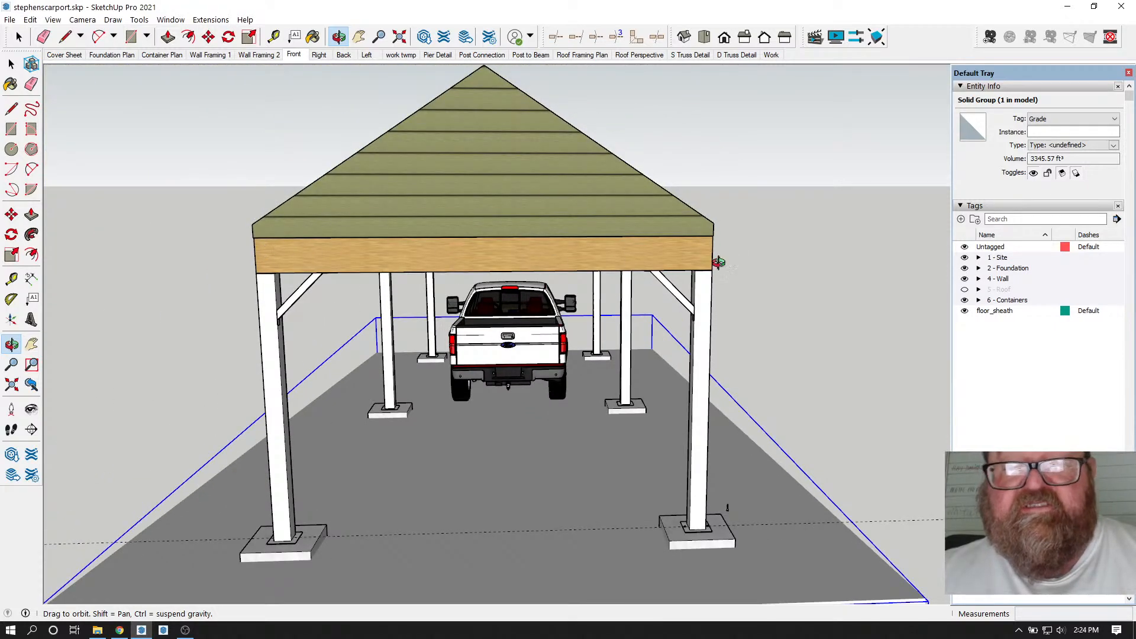
drag(277, 267, 325, 262)
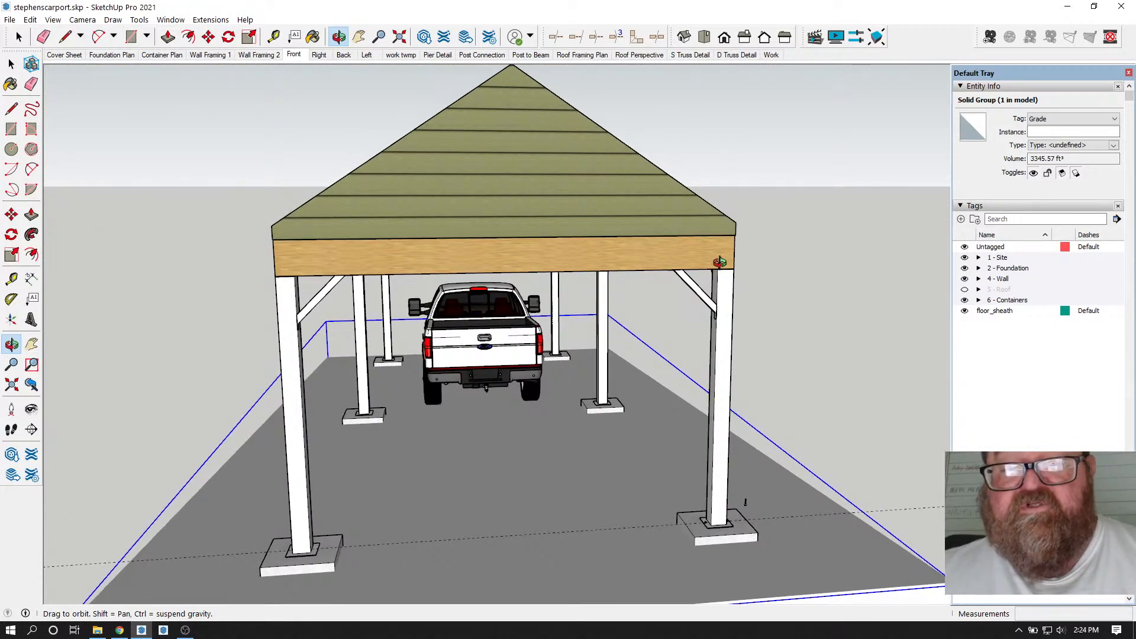
drag(658, 534, 716, 353)
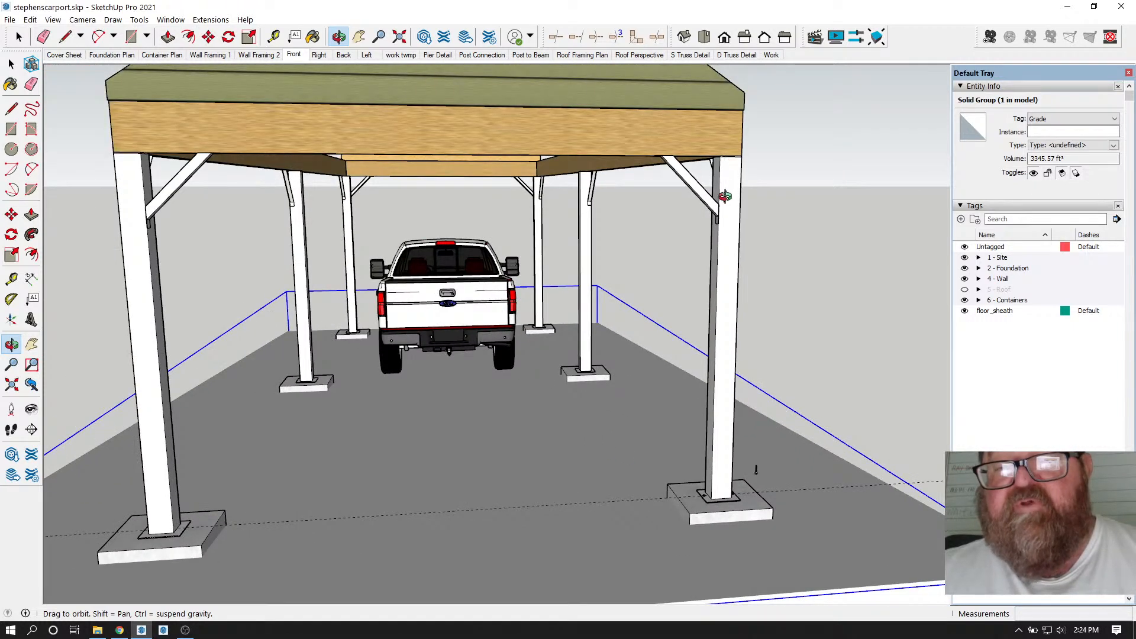
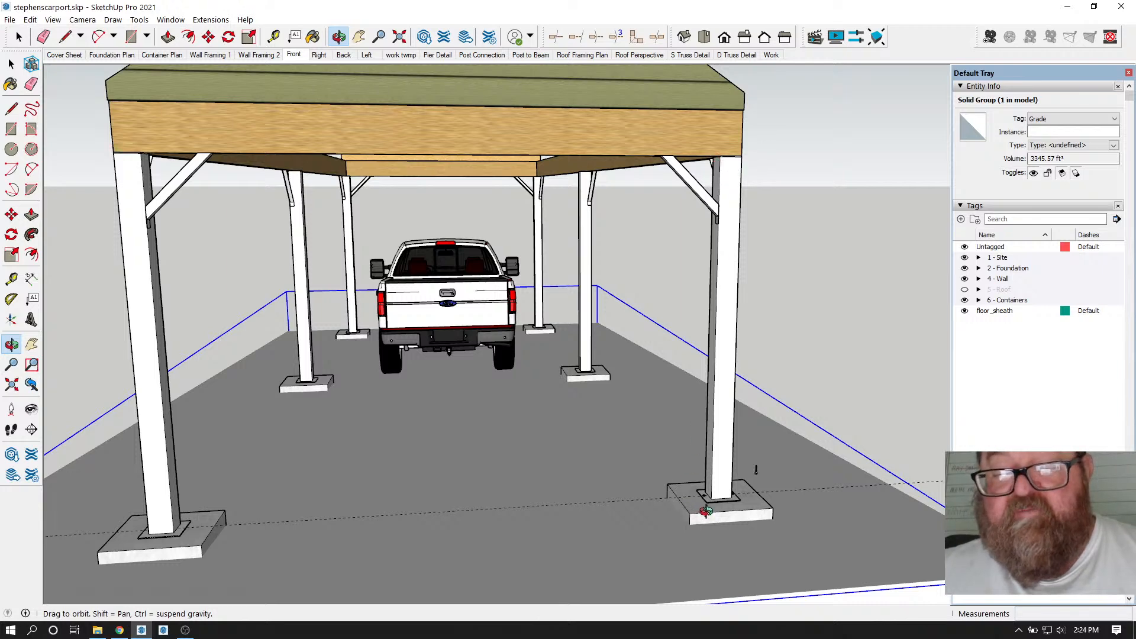
- Try to rotate the front corner column about the midpoint of its base edge
scroll(709, 517, up, 2)
scroll(708, 478, up, 6)
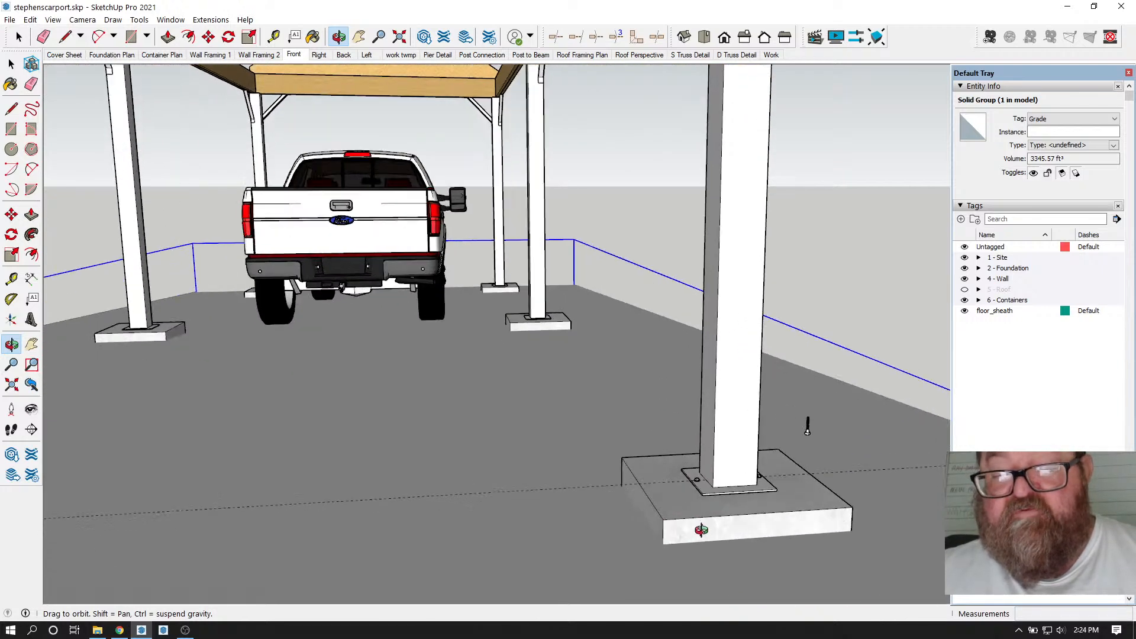
scroll(692, 438, up, 6)
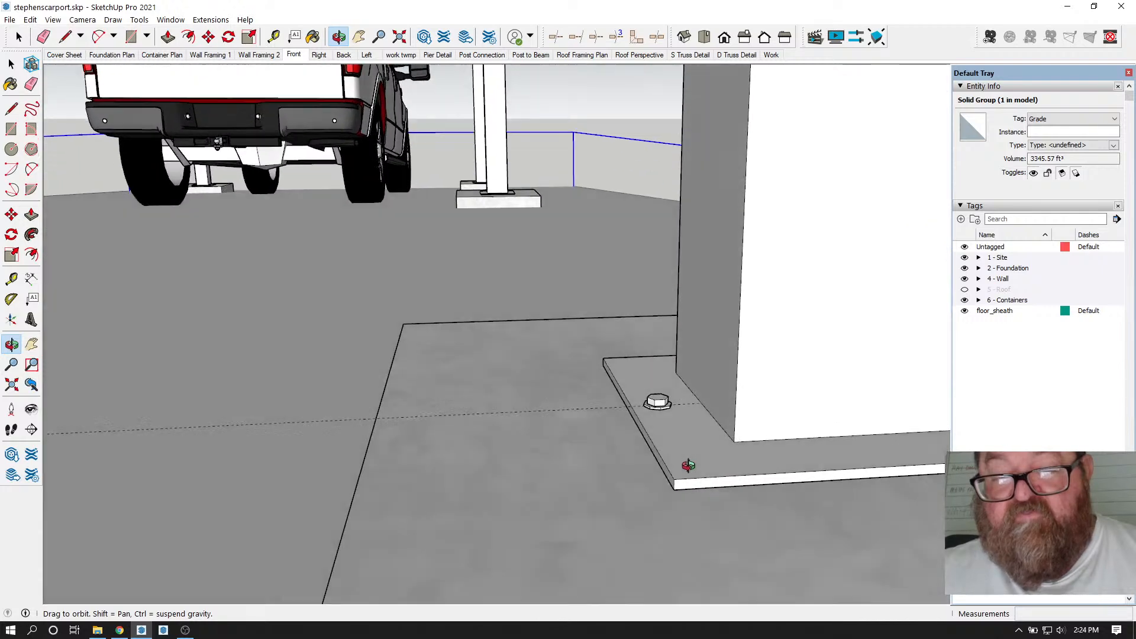
drag(654, 410, 527, 385)
key(space)
click(582, 289)
scroll(549, 353, down, 2)
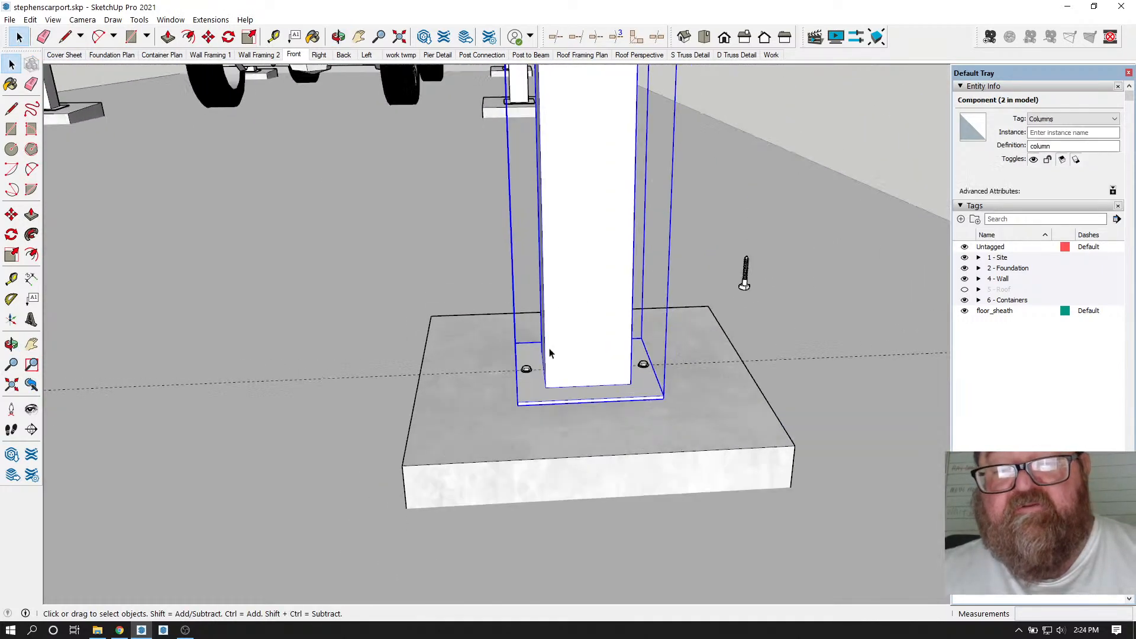
scroll(549, 353, up, 2)
click(229, 36)
scroll(573, 408, up, 2)
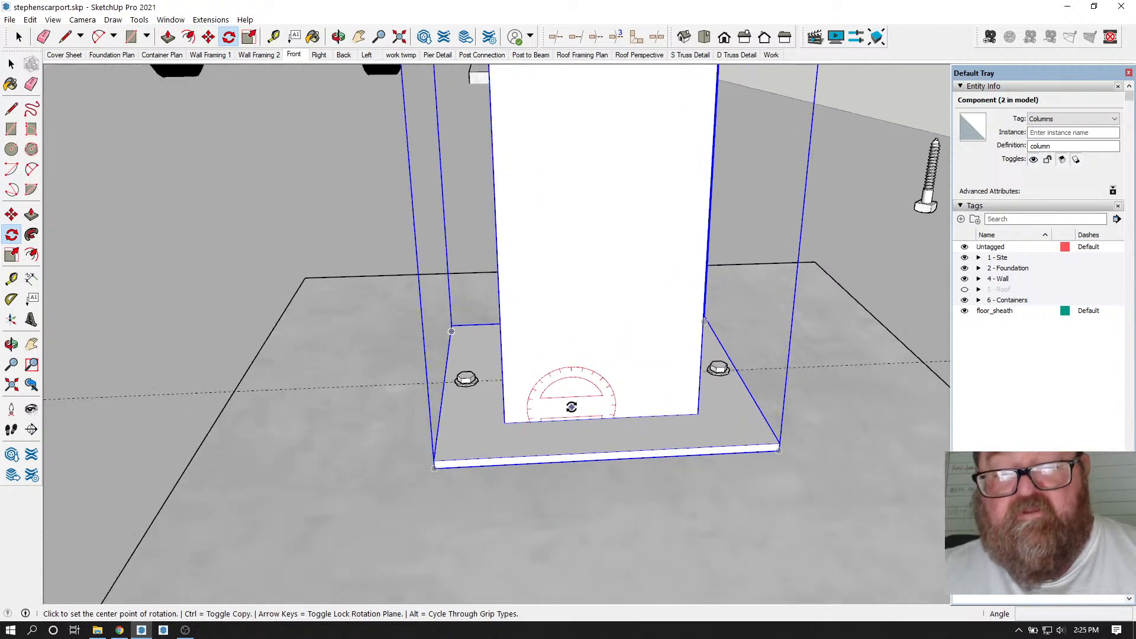
click(594, 418)
click(595, 304)
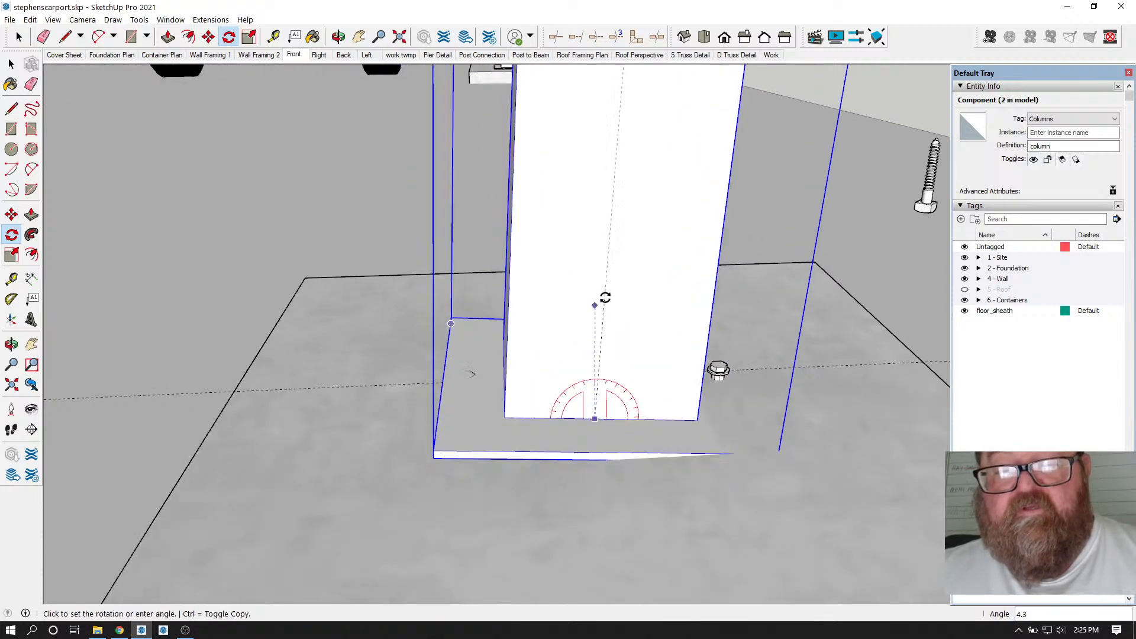
click(615, 294)
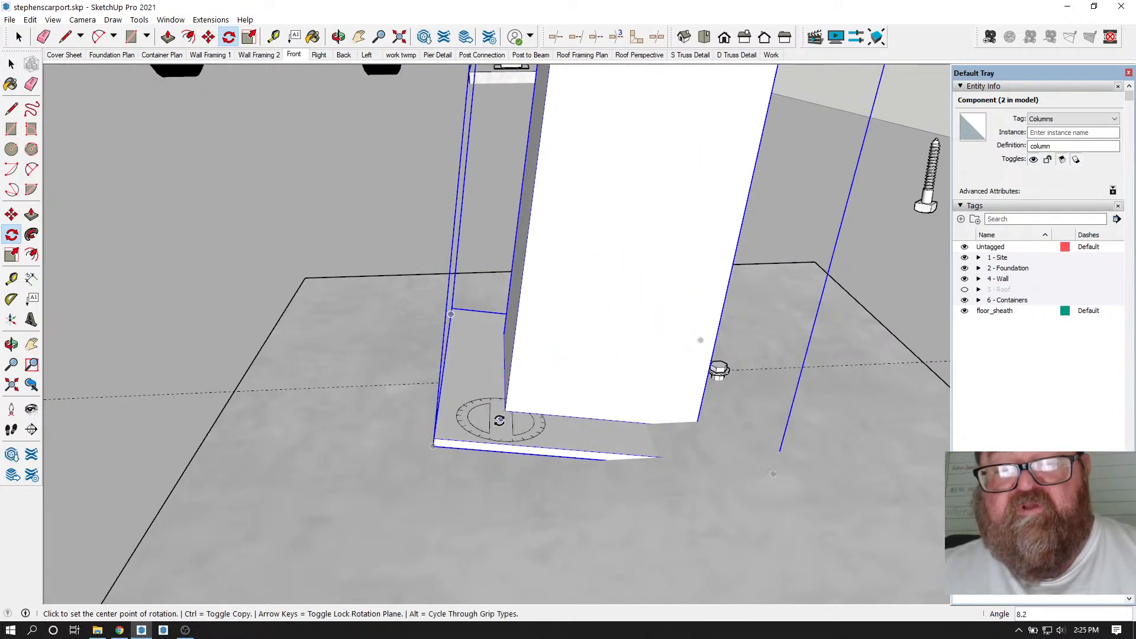
scroll(381, 488, down, 6)
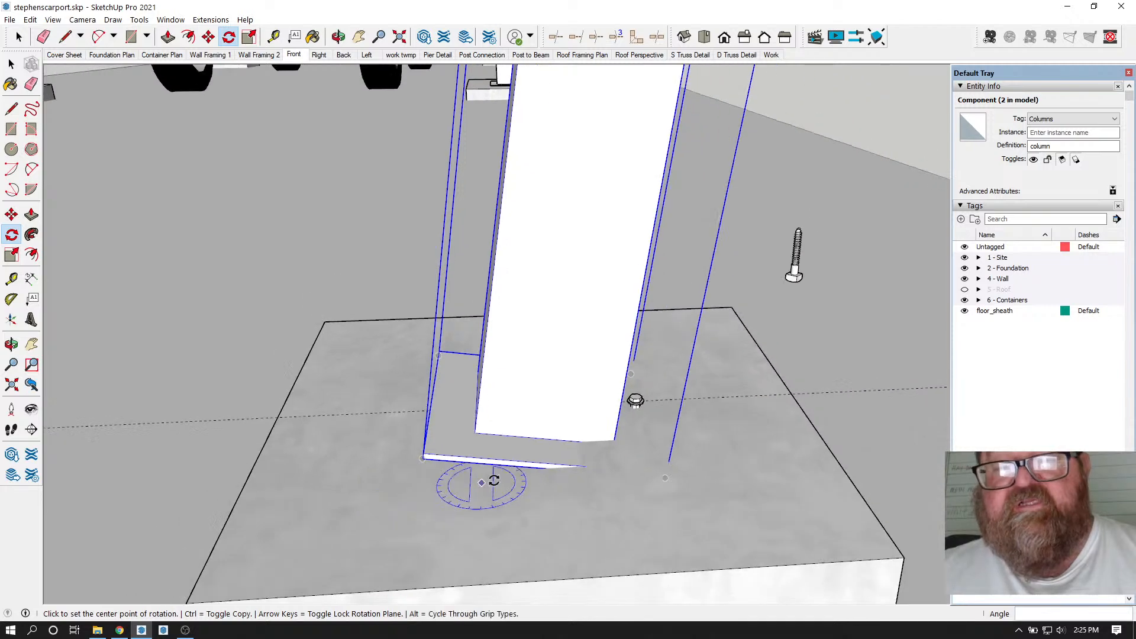
scroll(457, 469, down, 5)
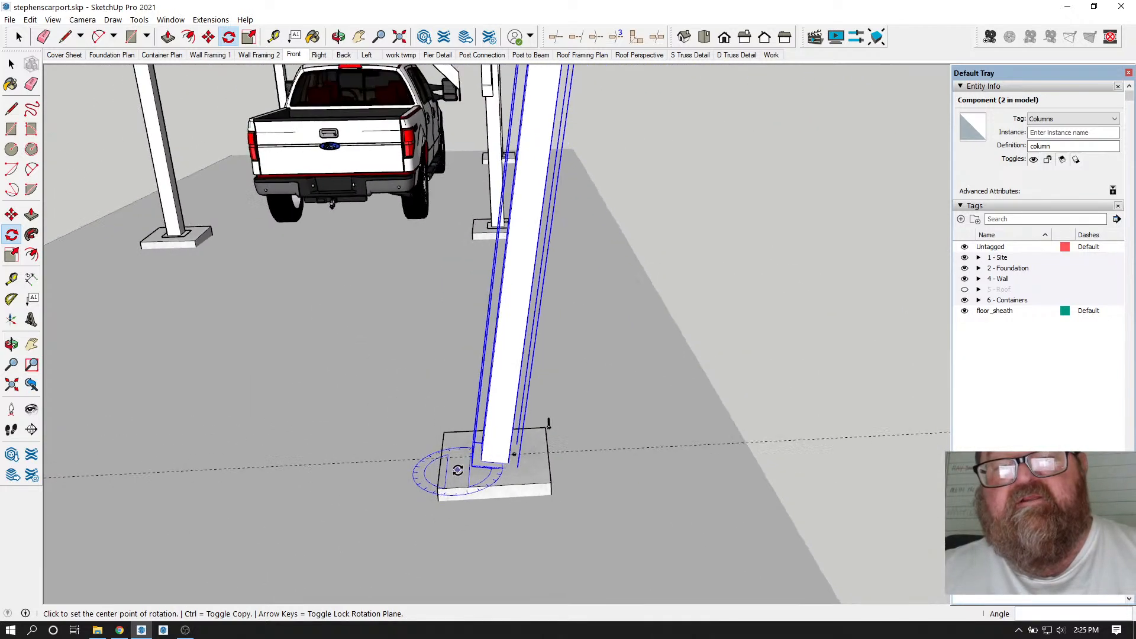
scroll(463, 458, up, 3)
scroll(466, 448, down, 5)
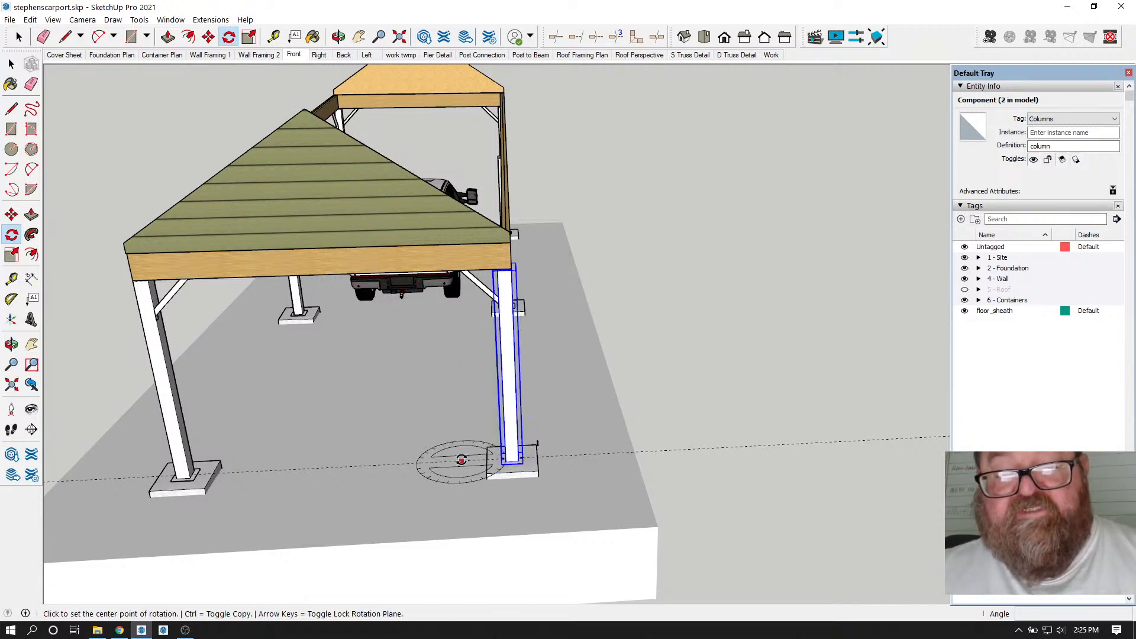
scroll(458, 455, up, 5)
scroll(490, 438, up, 2)
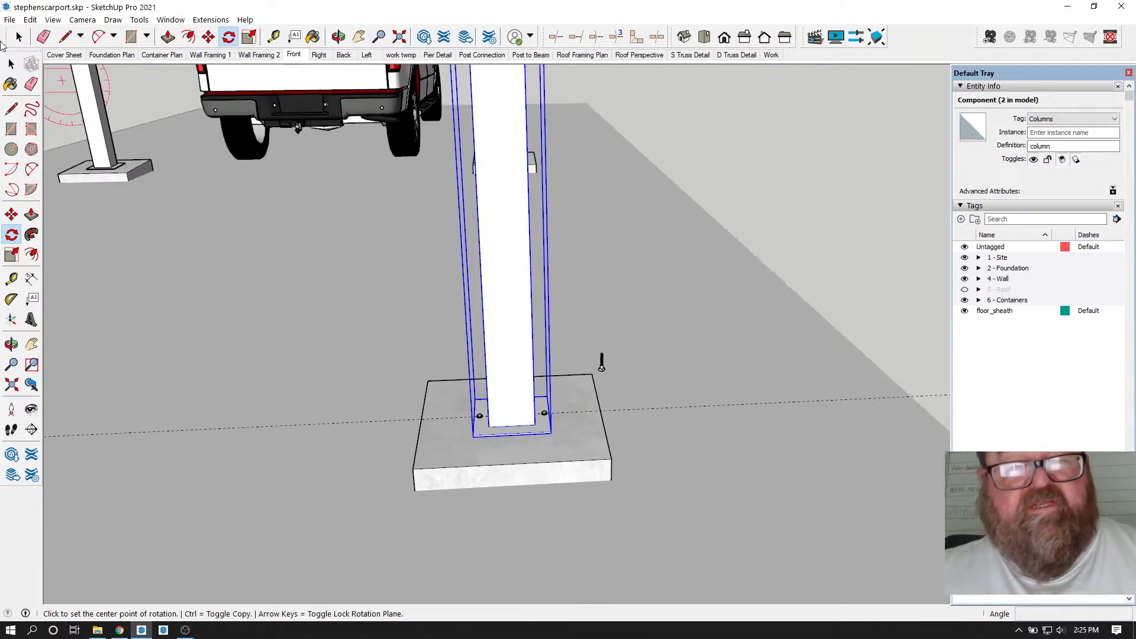
- Examine the front corner post's base plate and its two anchor bolts up close and in relation to the neighbouring posts
click(18, 37)
click(249, 196)
scroll(461, 426, up, 3)
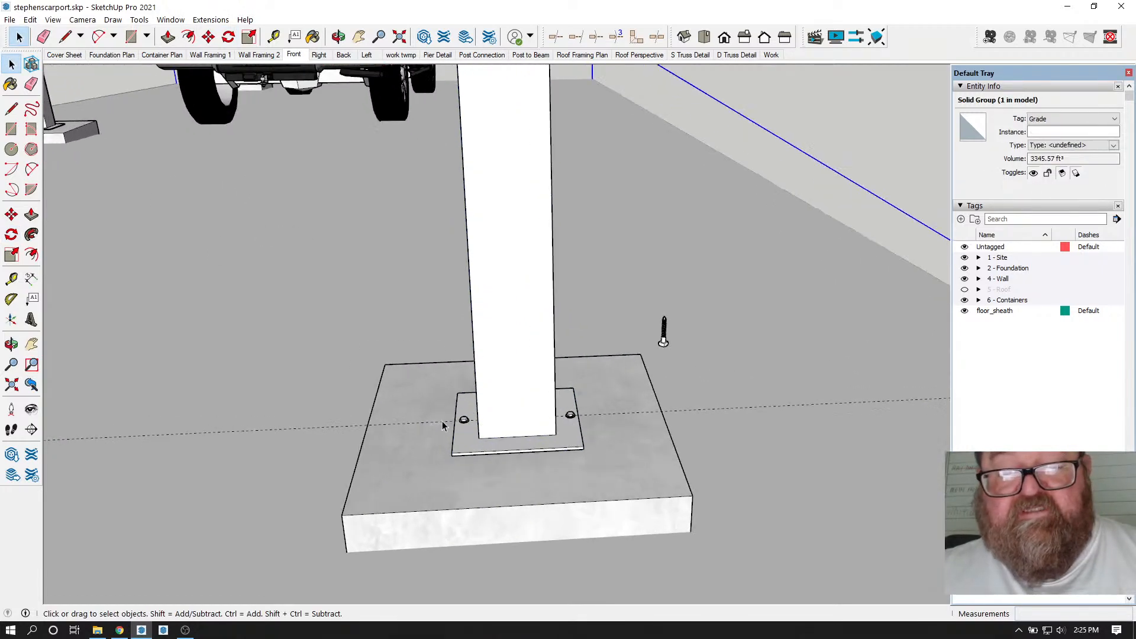
scroll(449, 427, up, 3)
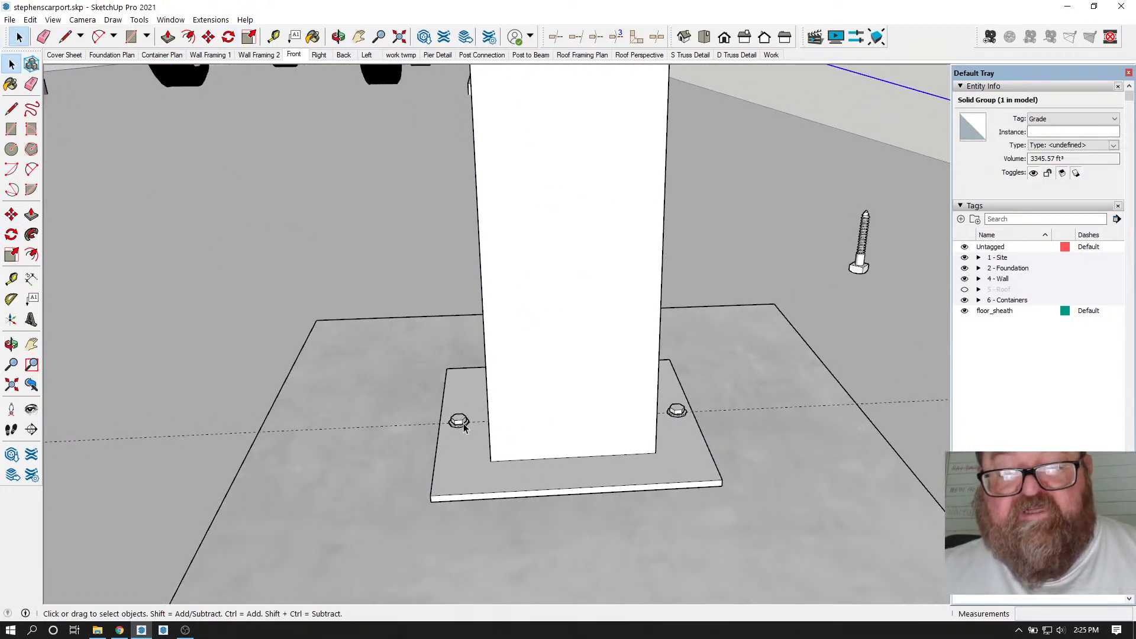
click(338, 38)
drag(577, 311, 609, 433)
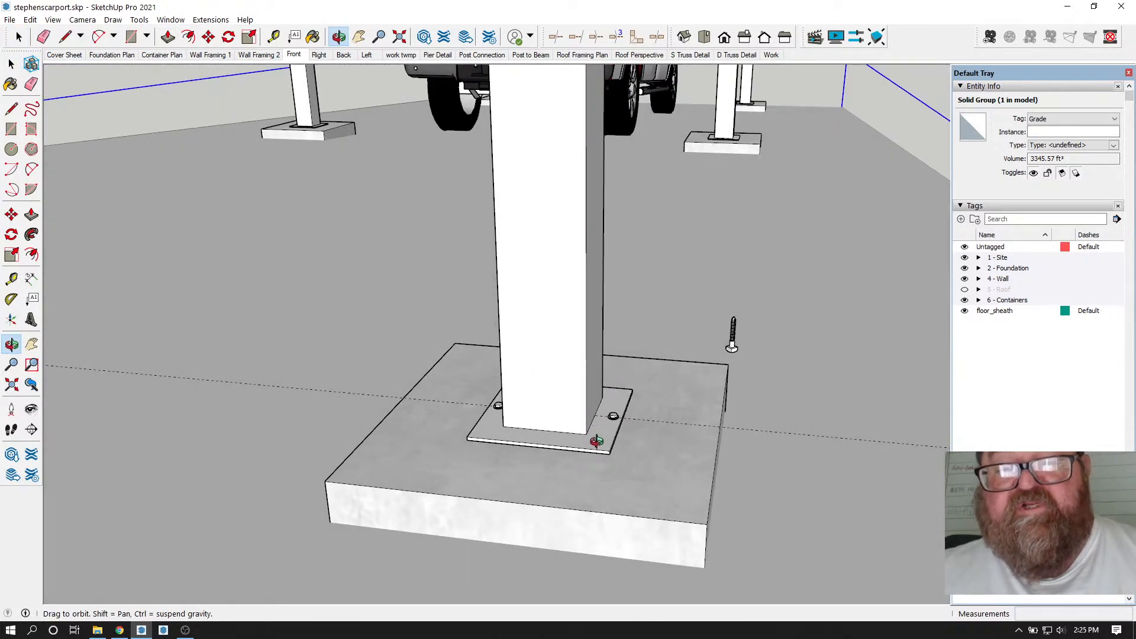
scroll(596, 440, down, 10)
drag(580, 436, 592, 451)
scroll(595, 447, up, 3)
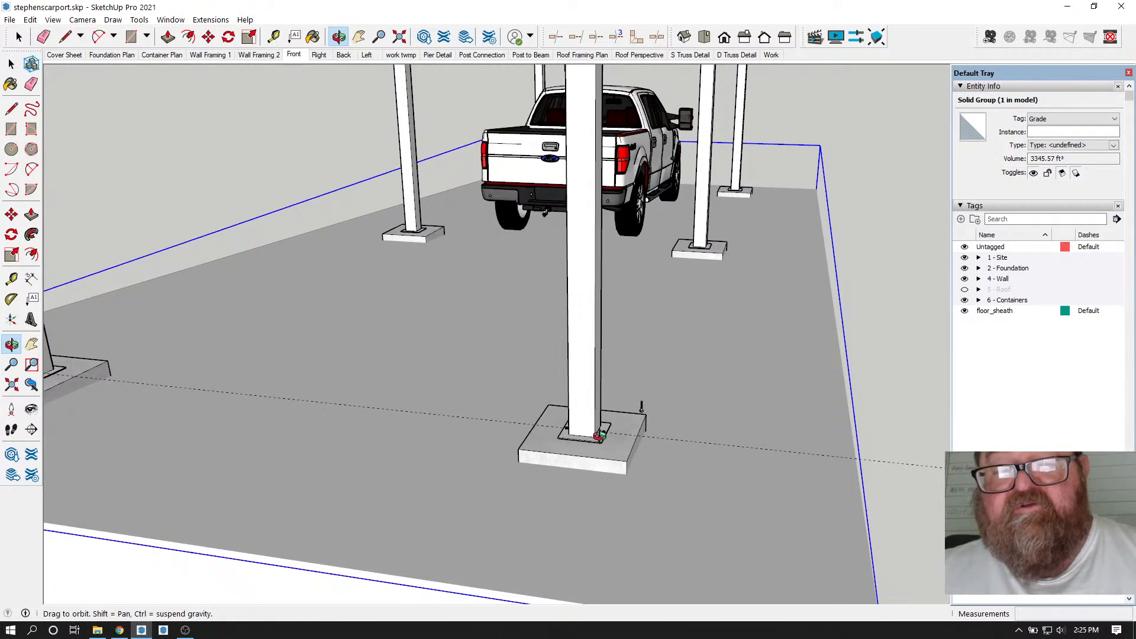
scroll(602, 447, down, 3)
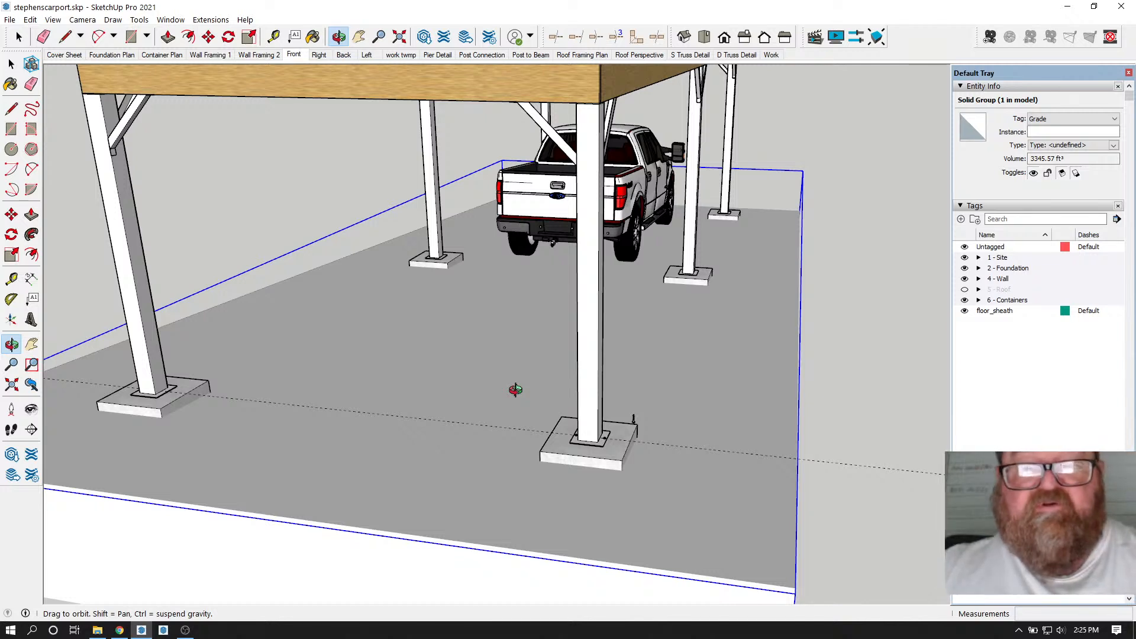
- Clear the selection and examine the corner post's base from the opposite side and the carport from its long side
key(space)
click(300, 173)
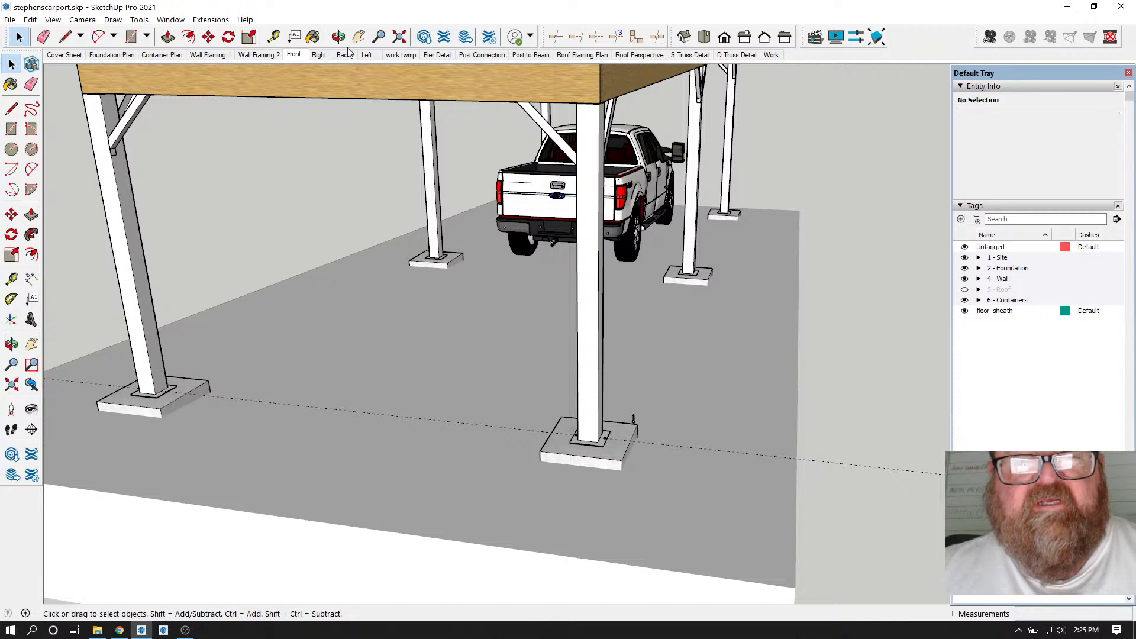
key(o)
drag(597, 317, 686, 411)
drag(601, 410, 645, 418)
mouse_move(488, 370)
mouse_down()
mouse_move(669, 388)
mouse_move(475, 386)
mouse_up()
drag(606, 407, 666, 398)
drag(596, 411, 545, 446)
scroll(540, 434, down, 7)
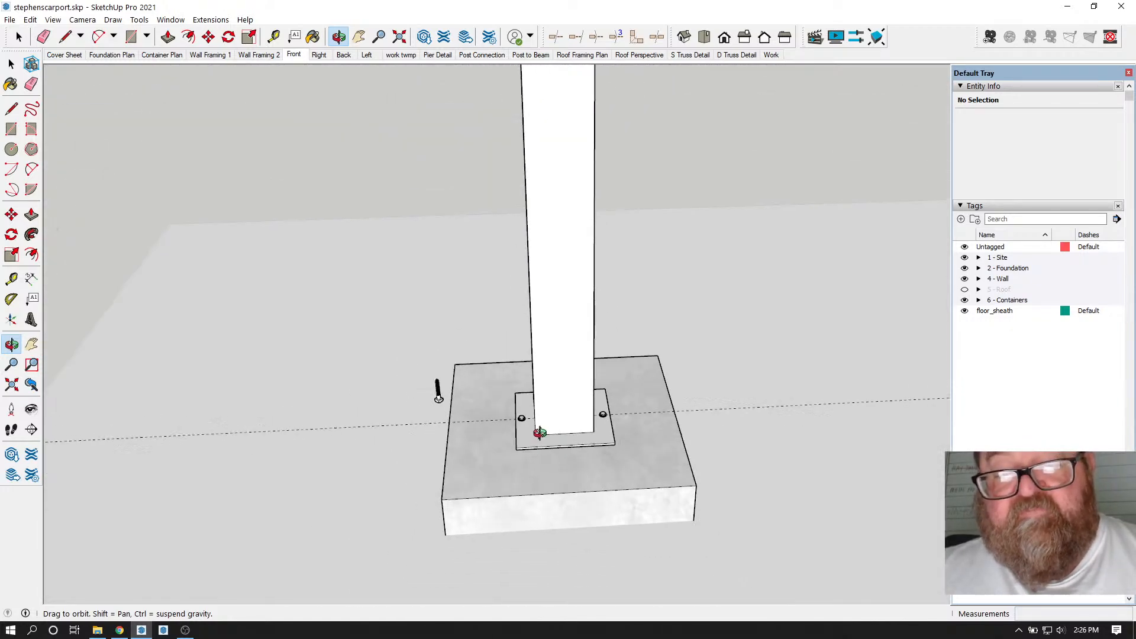
scroll(477, 428, down, 4)
drag(477, 428, 674, 441)
scroll(383, 409, down, 9)
scroll(406, 415, down, 2)
drag(470, 414, 544, 232)
scroll(409, 374, down, 3)
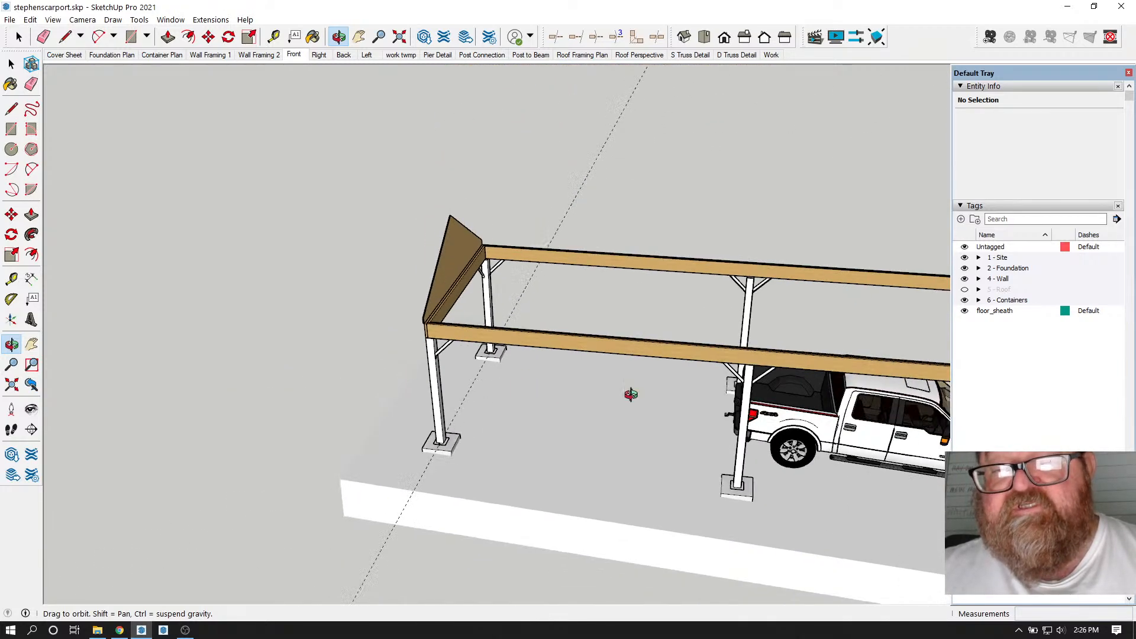
- Examine the corner pier's base plate and both anchor bolts up close from above and at an angle
scroll(409, 415, up, 6)
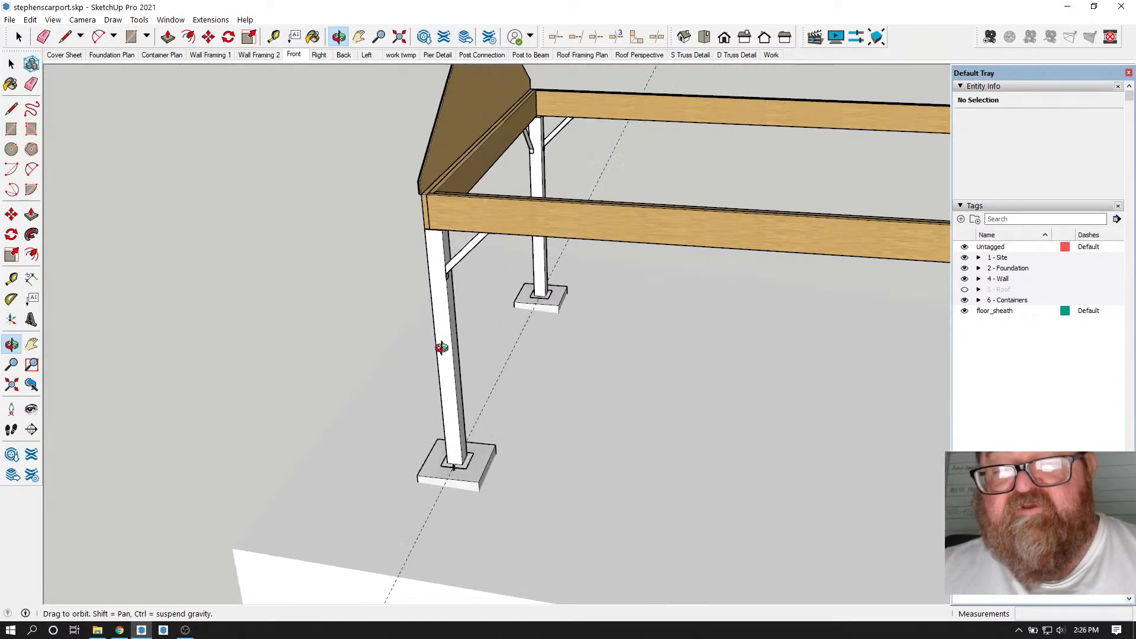
scroll(445, 350, down, 5)
scroll(441, 414, up, 1)
scroll(441, 414, up, 8)
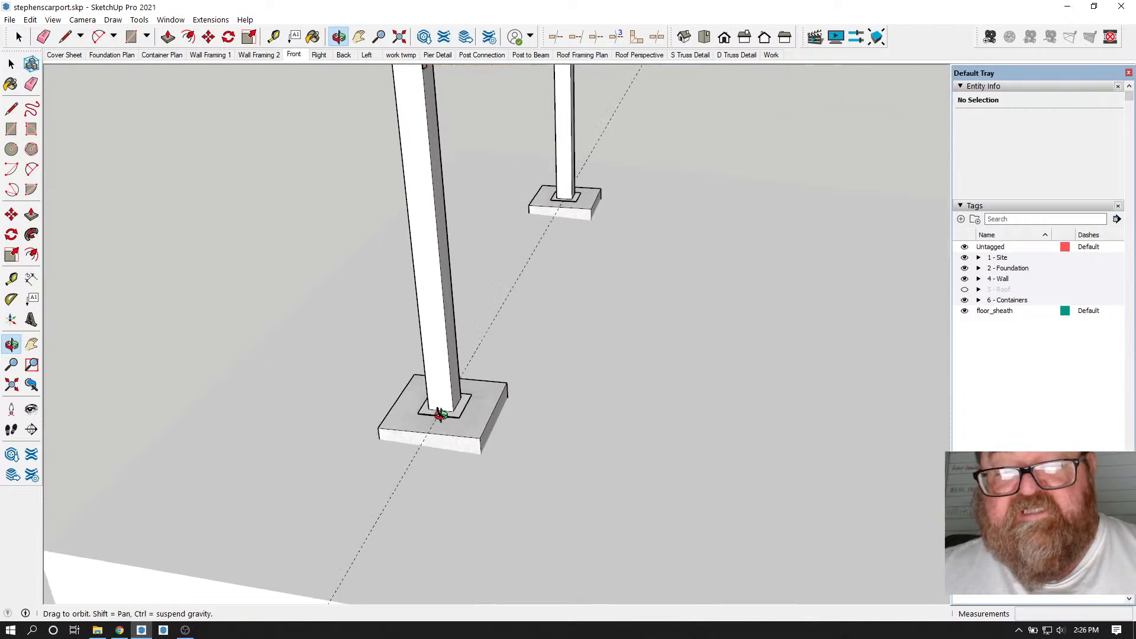
scroll(441, 408, up, 4)
drag(444, 400, 506, 304)
drag(627, 336, 649, 348)
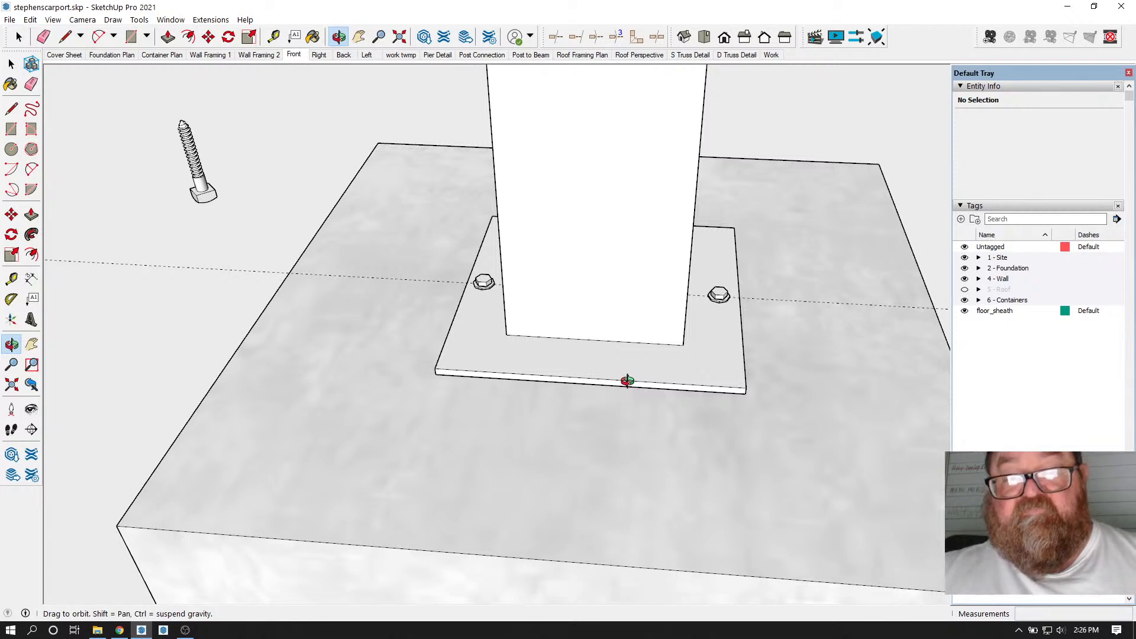
drag(667, 383, 577, 379)
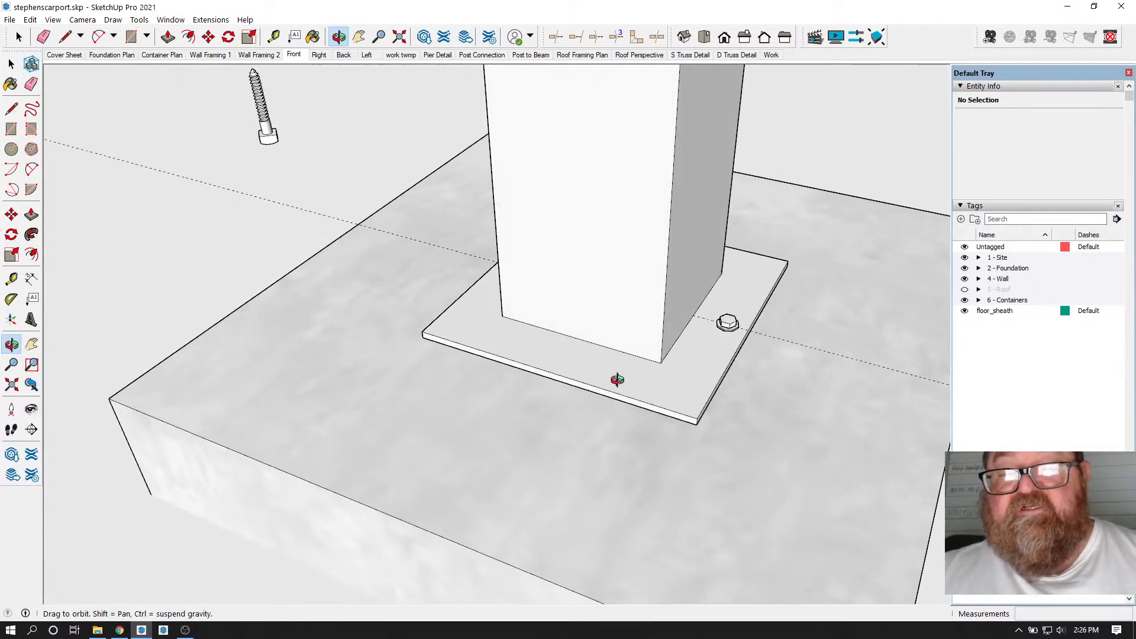
- Move the 3/8 x 2-1/2 inch square lag bolt from beside the base plate to the upper end of the corner post's brace, under the beam
drag(709, 240, 321, 294)
key(space)
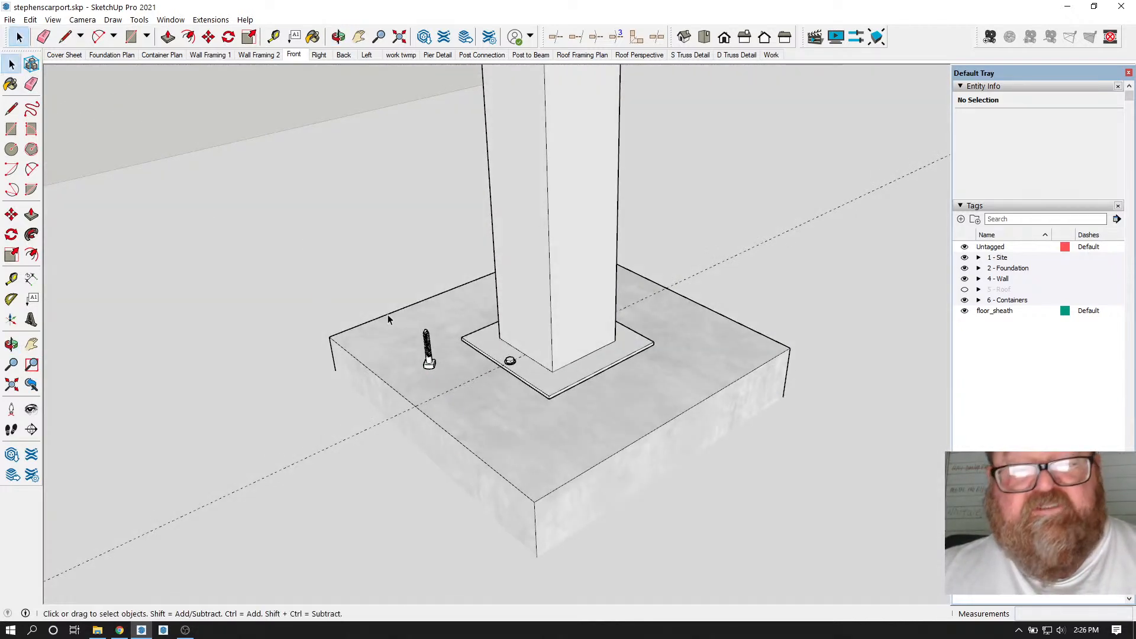
click(437, 359)
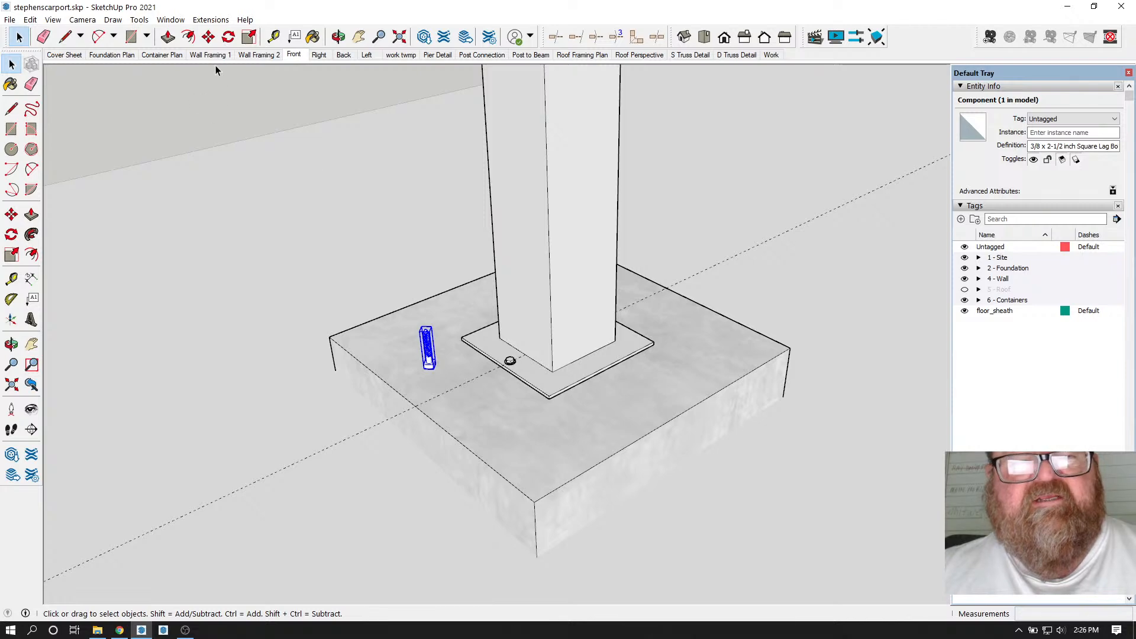
click(208, 37)
scroll(421, 363, up, 8)
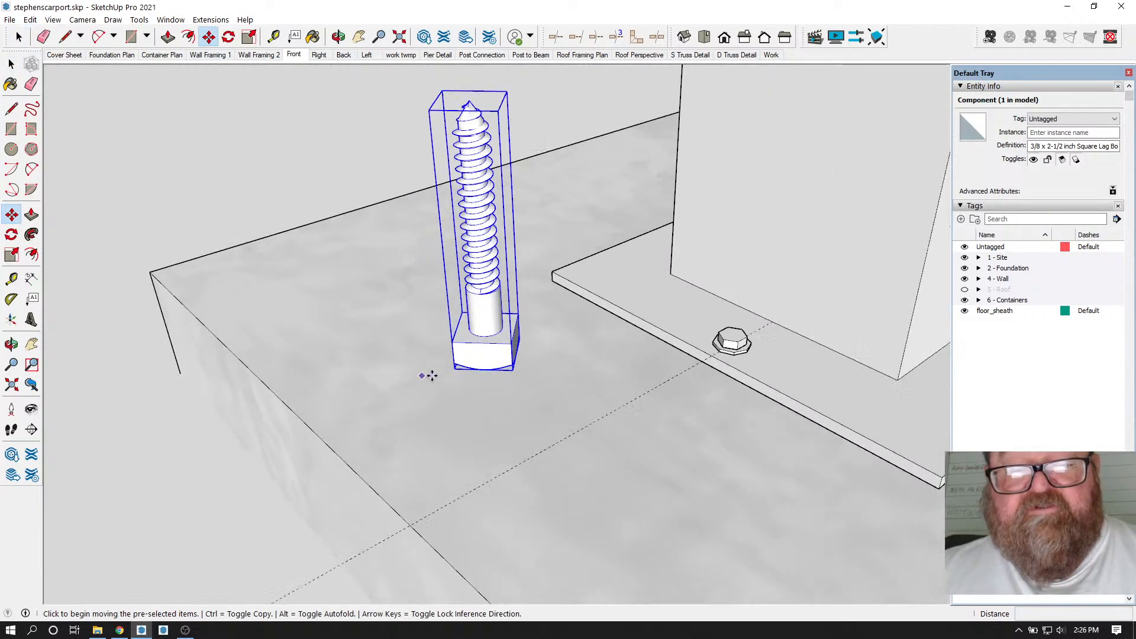
scroll(424, 375, up, 2)
click(558, 323)
scroll(558, 324, down, 10)
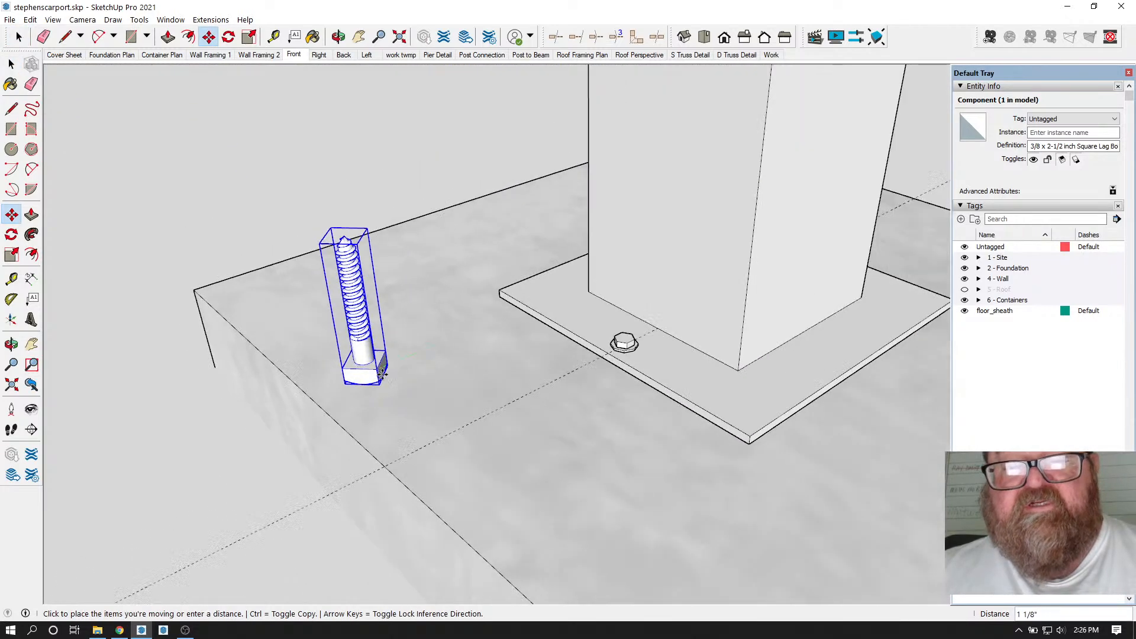
scroll(391, 371, down, 8)
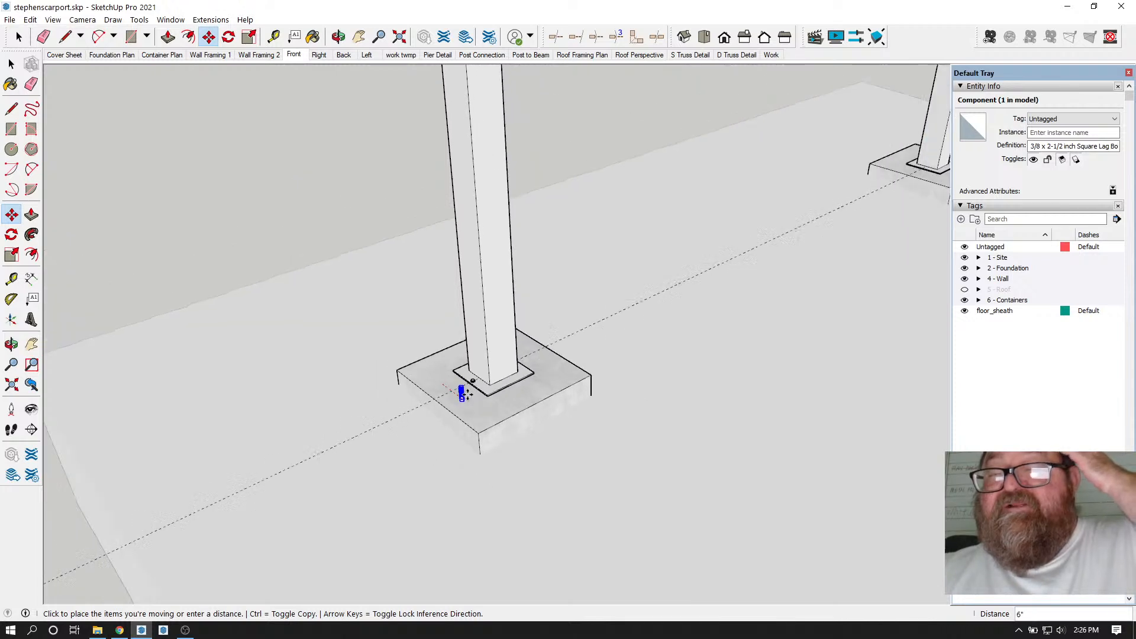
scroll(460, 394, down, 2)
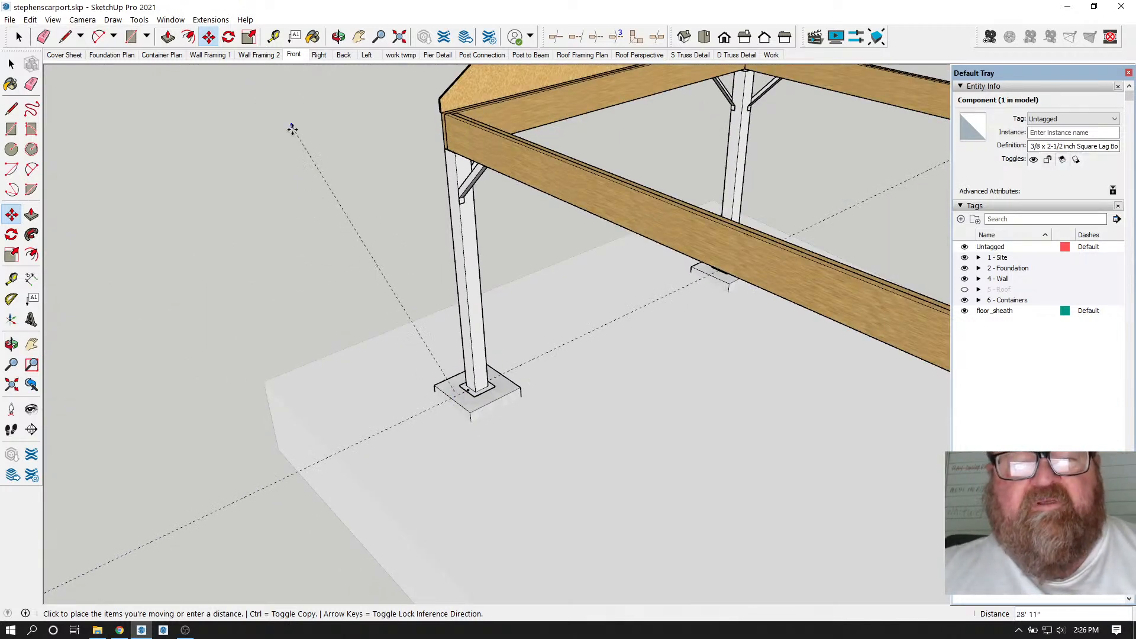
click(338, 36)
drag(380, 94, 477, 247)
scroll(502, 112, up, 5)
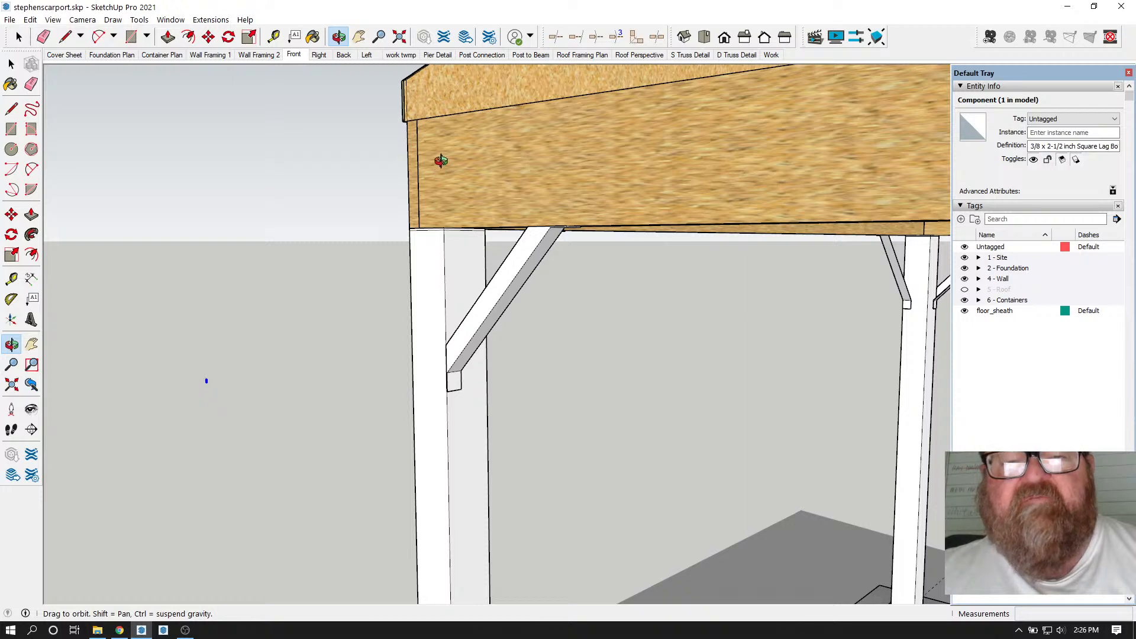
drag(371, 63, 518, 196)
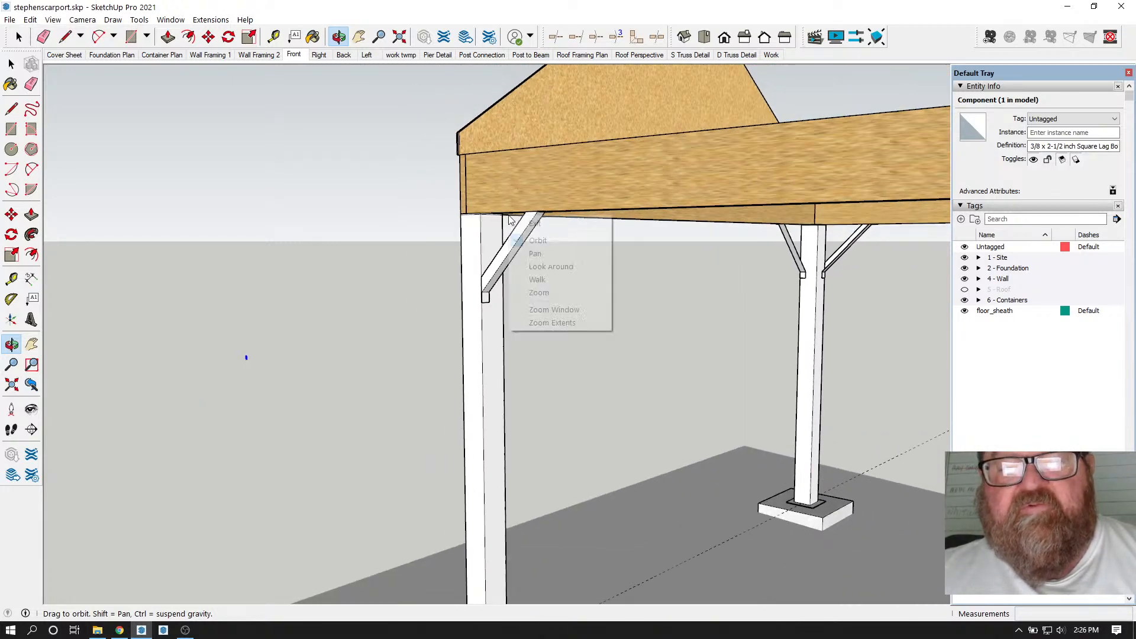
click(531, 223)
click(542, 210)
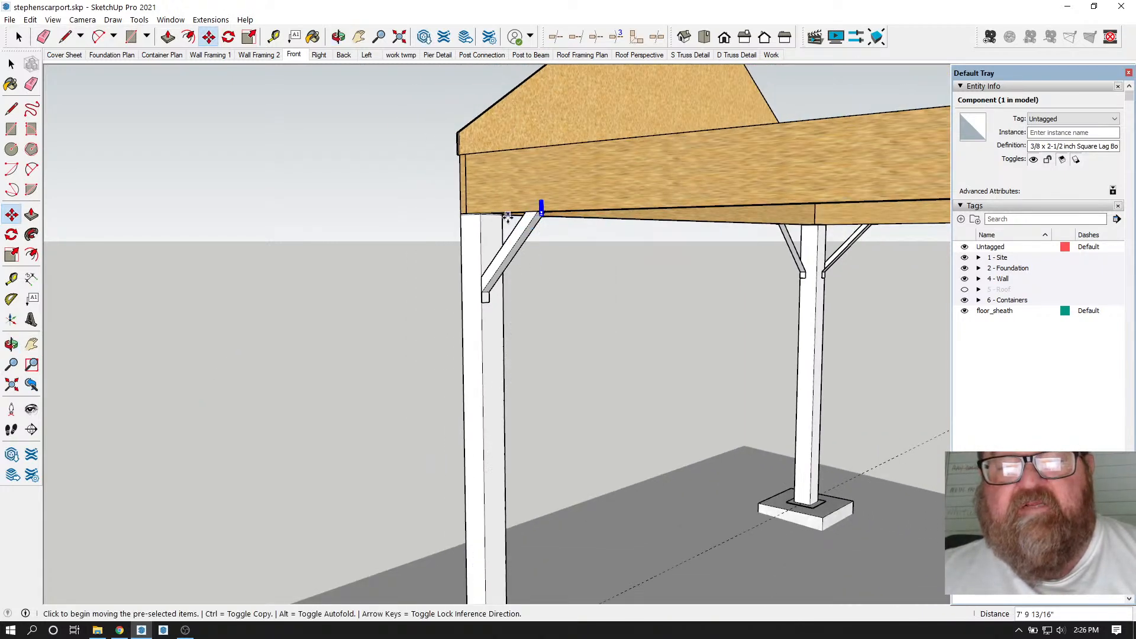
- Move the 3/8 x 2-1/2 inch lag bolt onto the underside of the corner brace's top mounting tab
scroll(477, 225, up, 5)
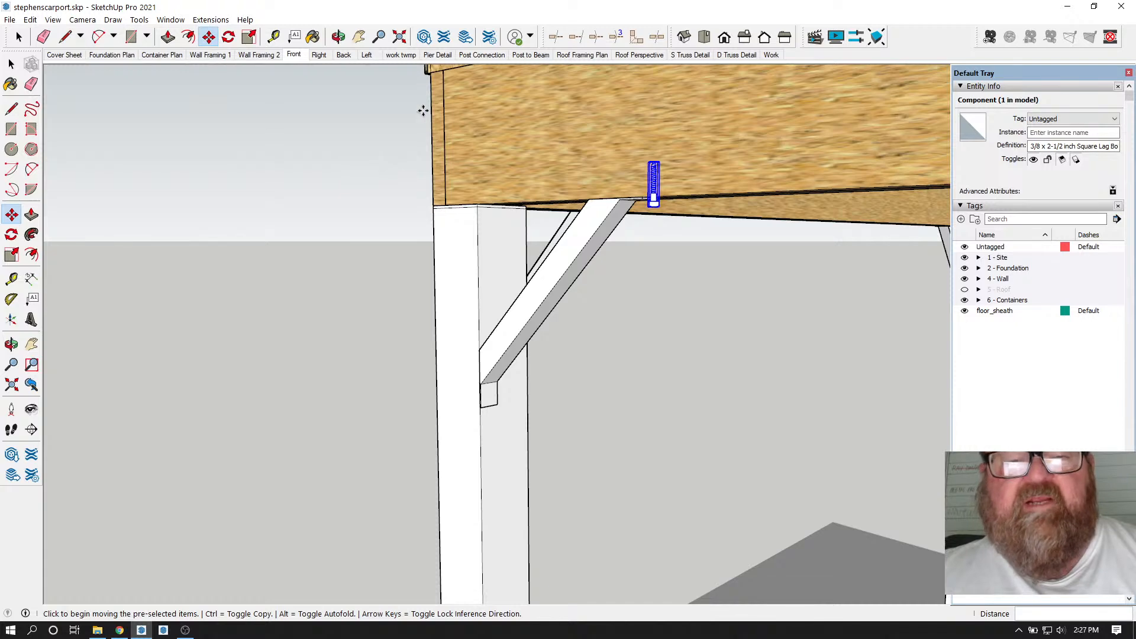
click(339, 37)
drag(570, 147, 445, 189)
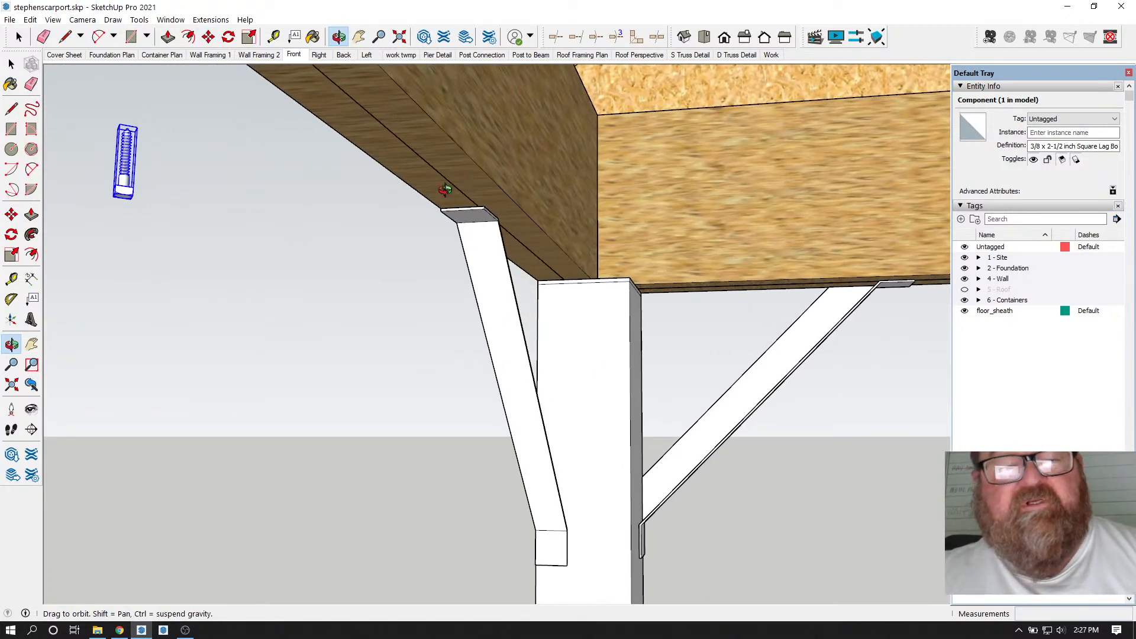
click(209, 36)
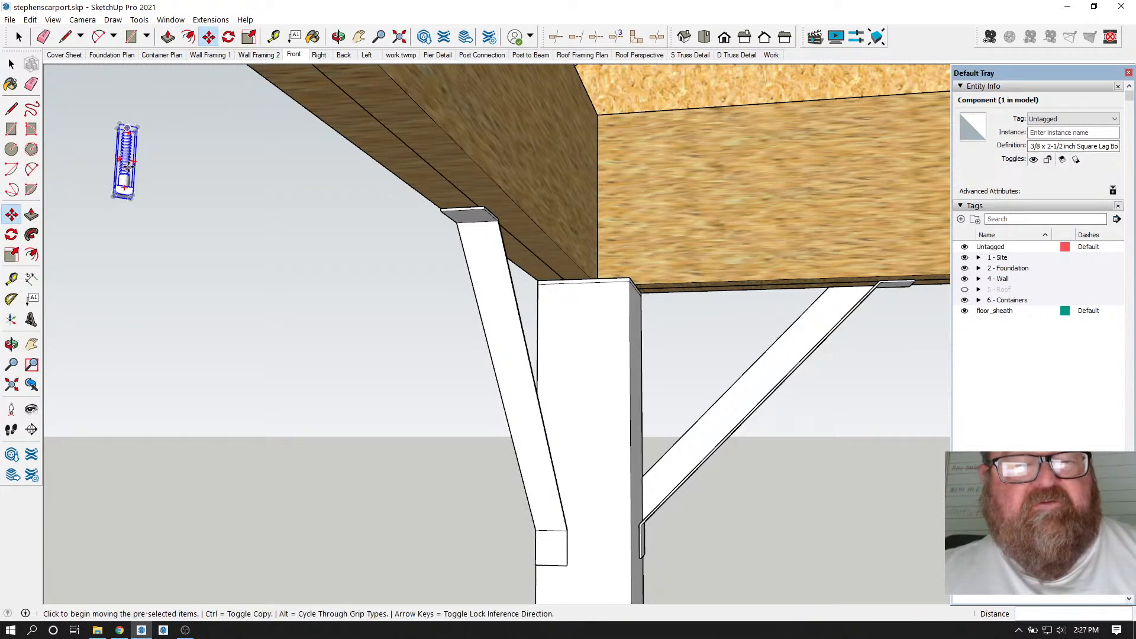
click(114, 186)
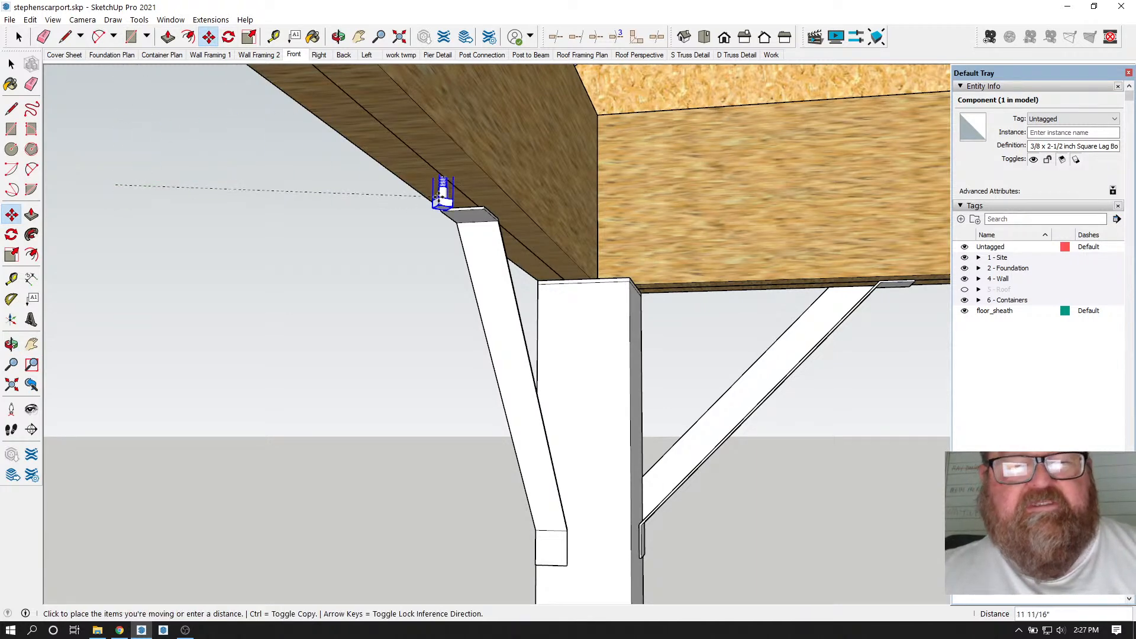
scroll(476, 207, up, 5)
scroll(471, 223, up, 6)
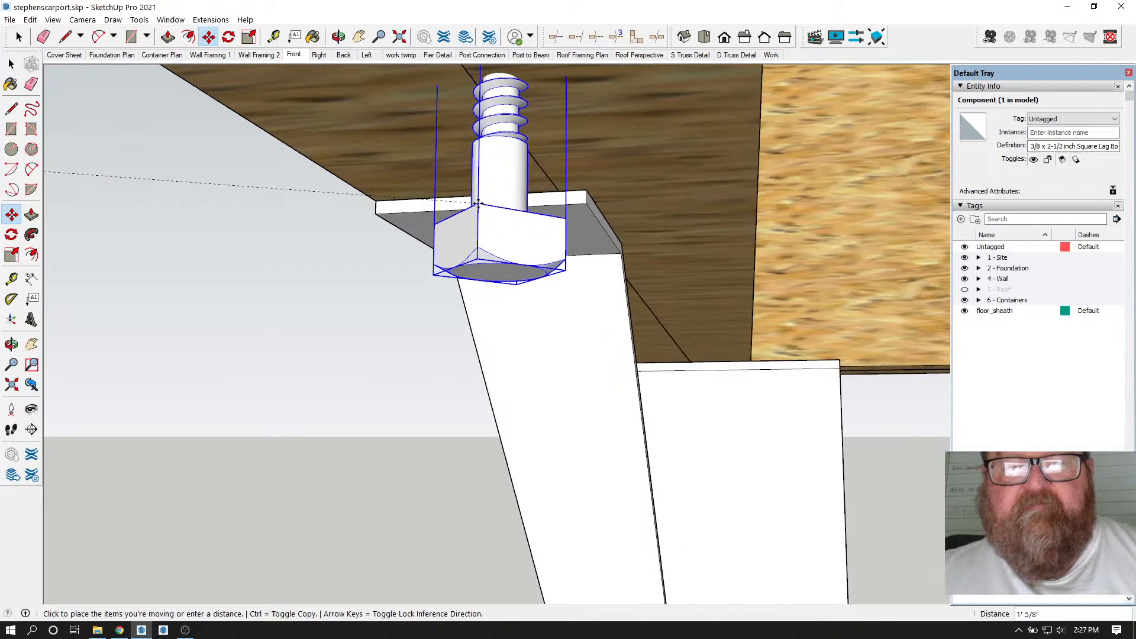
scroll(448, 202, up, 2)
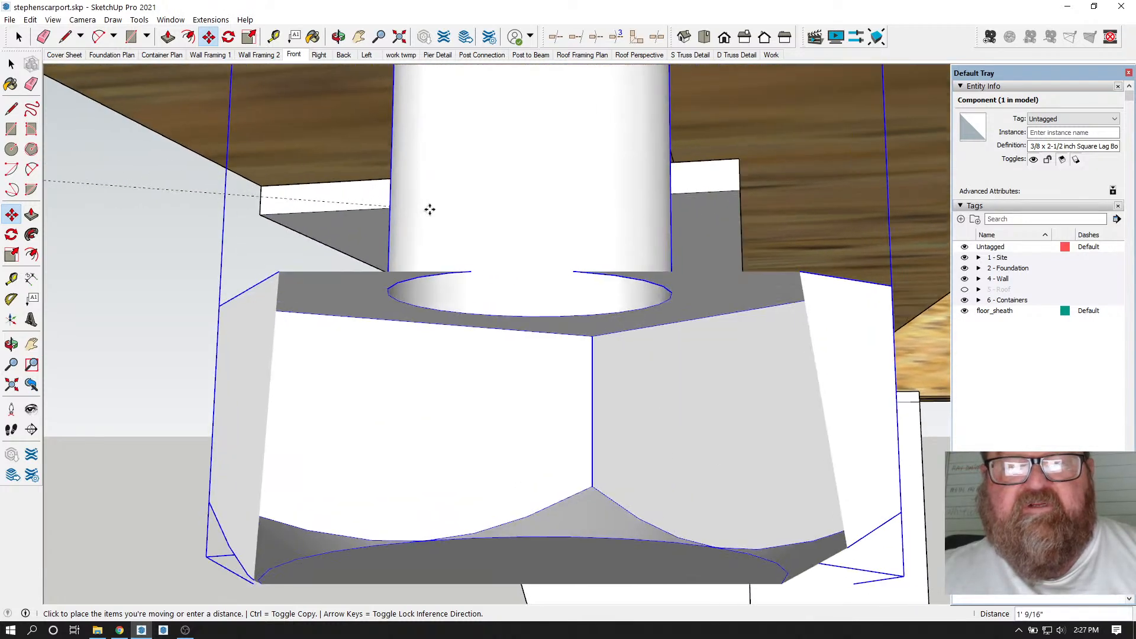
scroll(431, 204, down, 6)
click(445, 203)
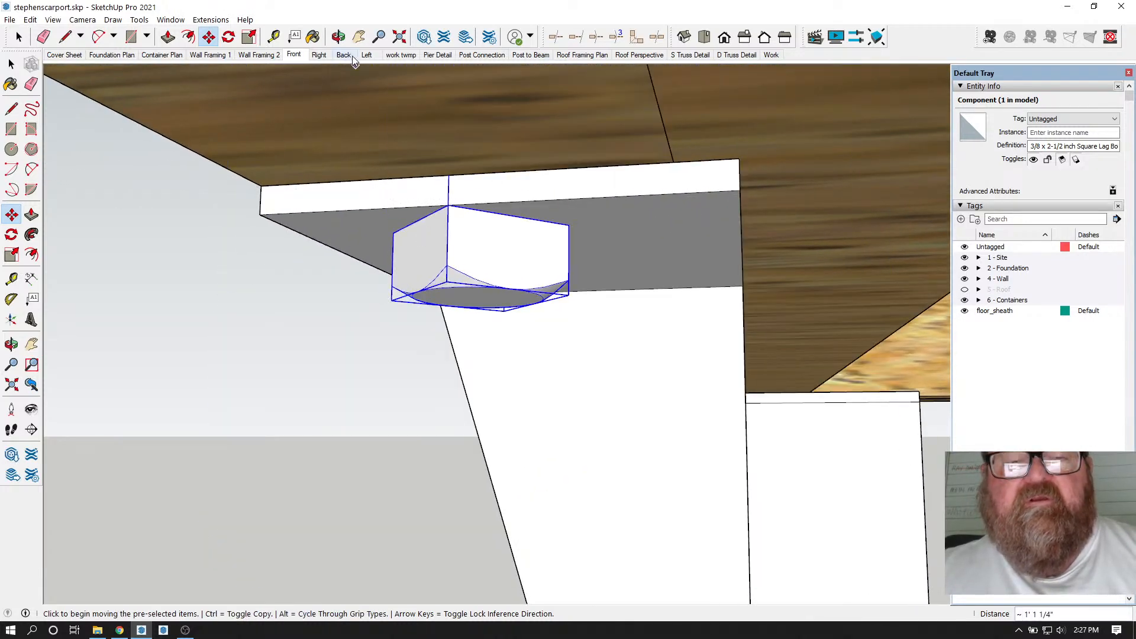
- Centre the lag bolt's head on the underside of the brace's top mounting tab
click(339, 38)
drag(357, 81, 500, 137)
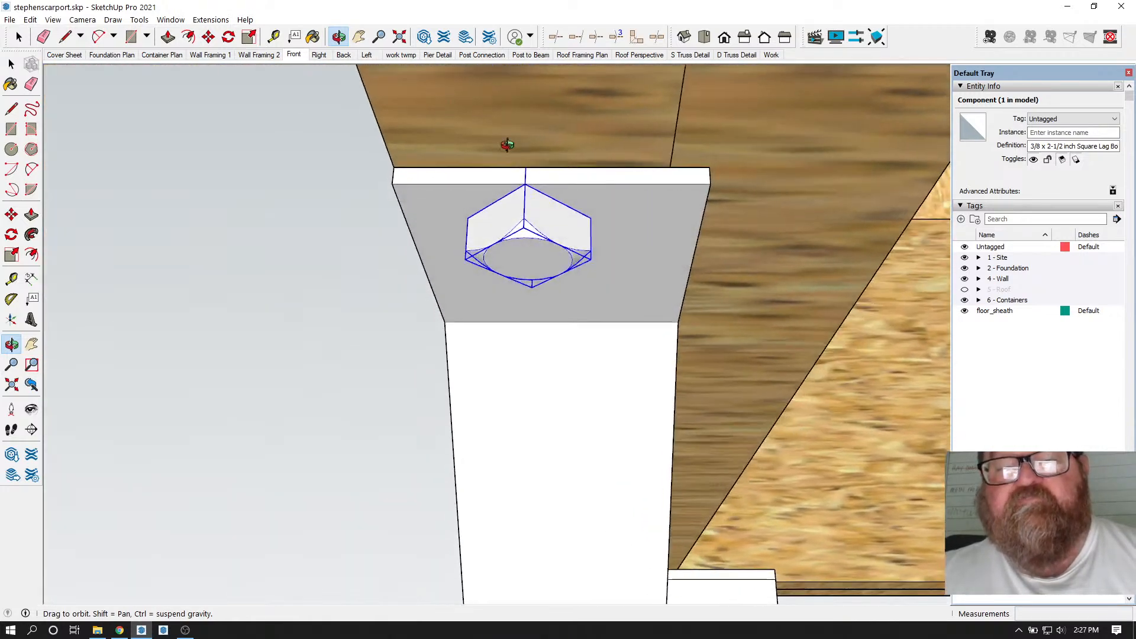
click(209, 37)
click(524, 186)
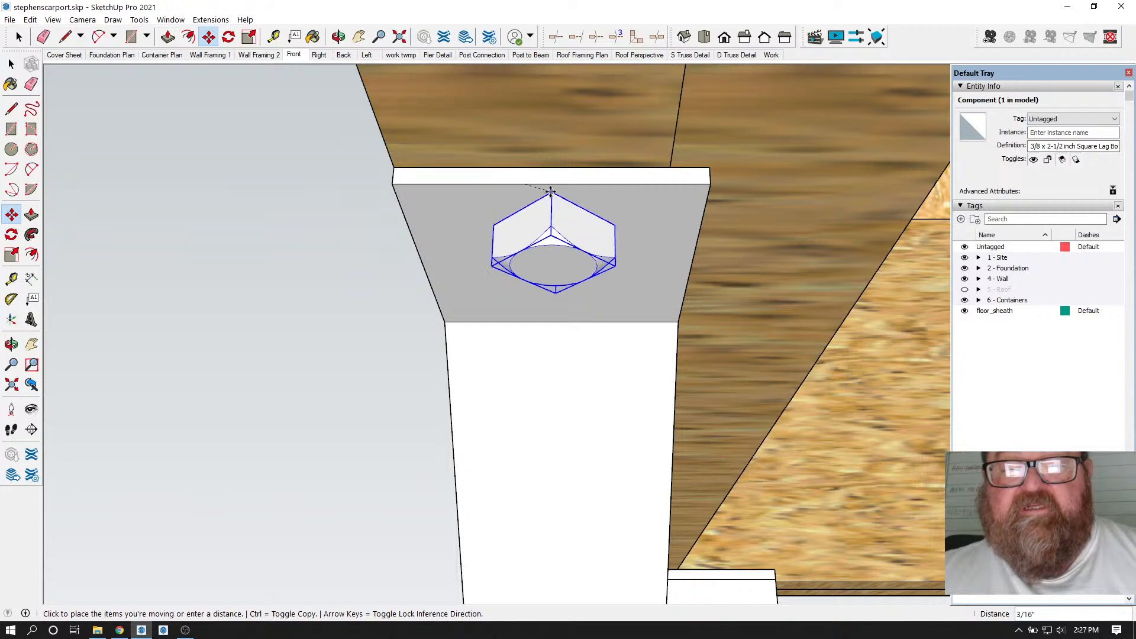
click(552, 192)
click(553, 188)
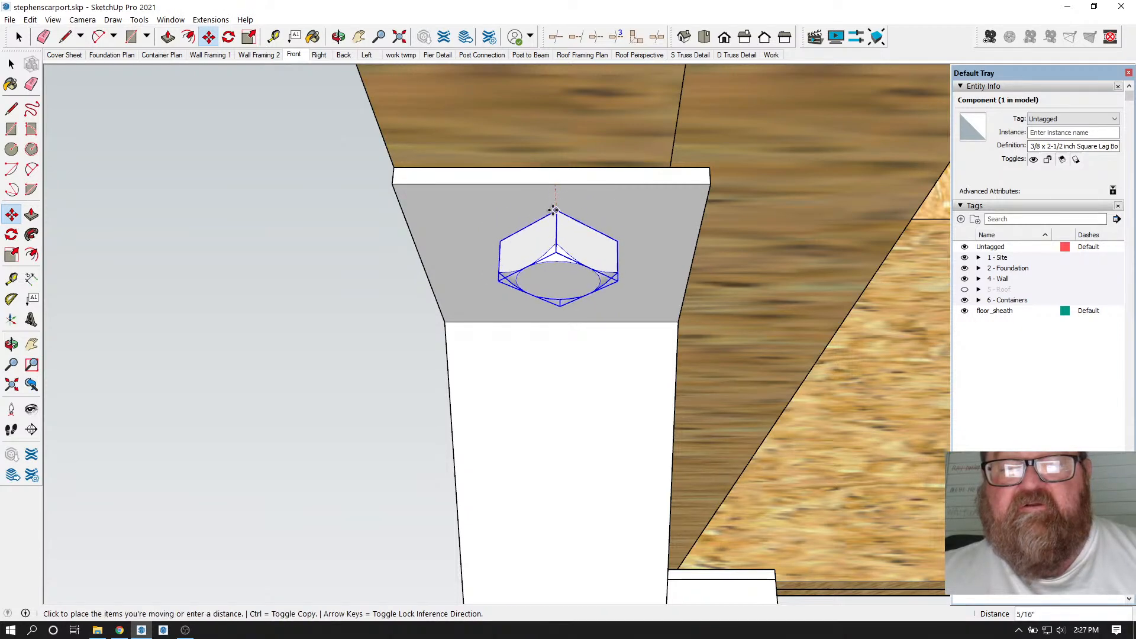
click(554, 212)
scroll(363, 175, down, 5)
scroll(376, 185, up, 3)
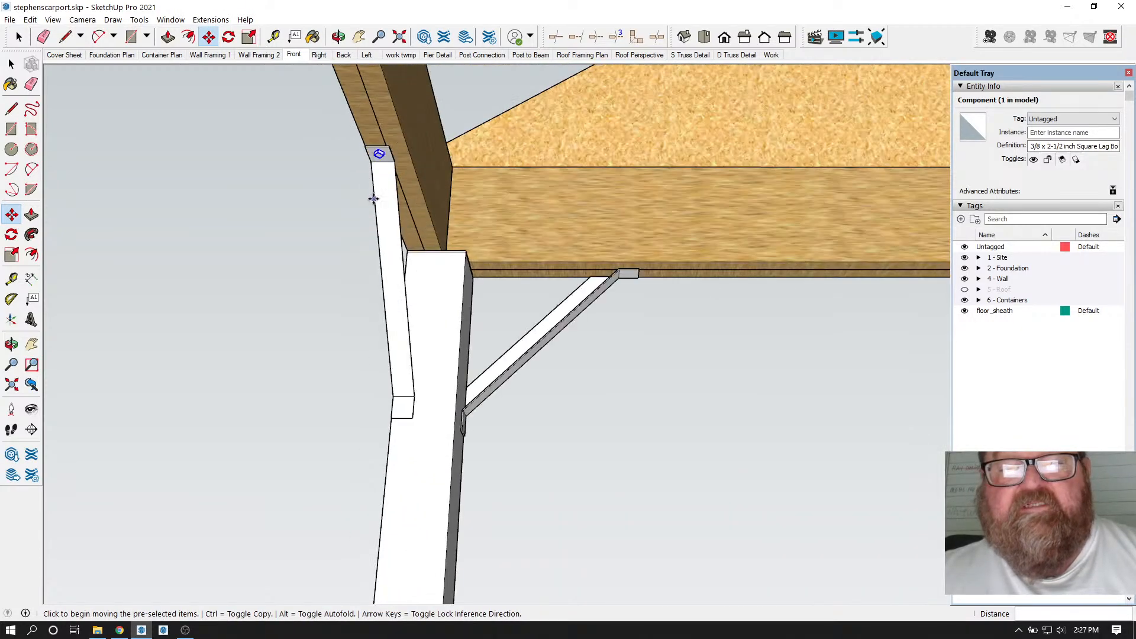
scroll(390, 187, up, 1)
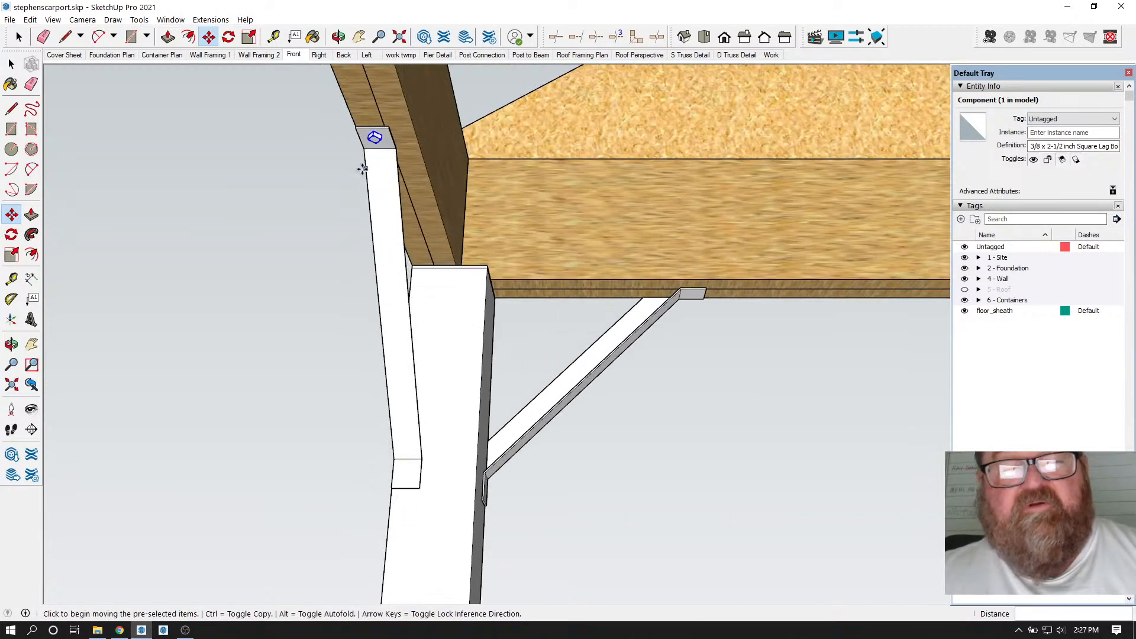
click(18, 36)
click(29, 19)
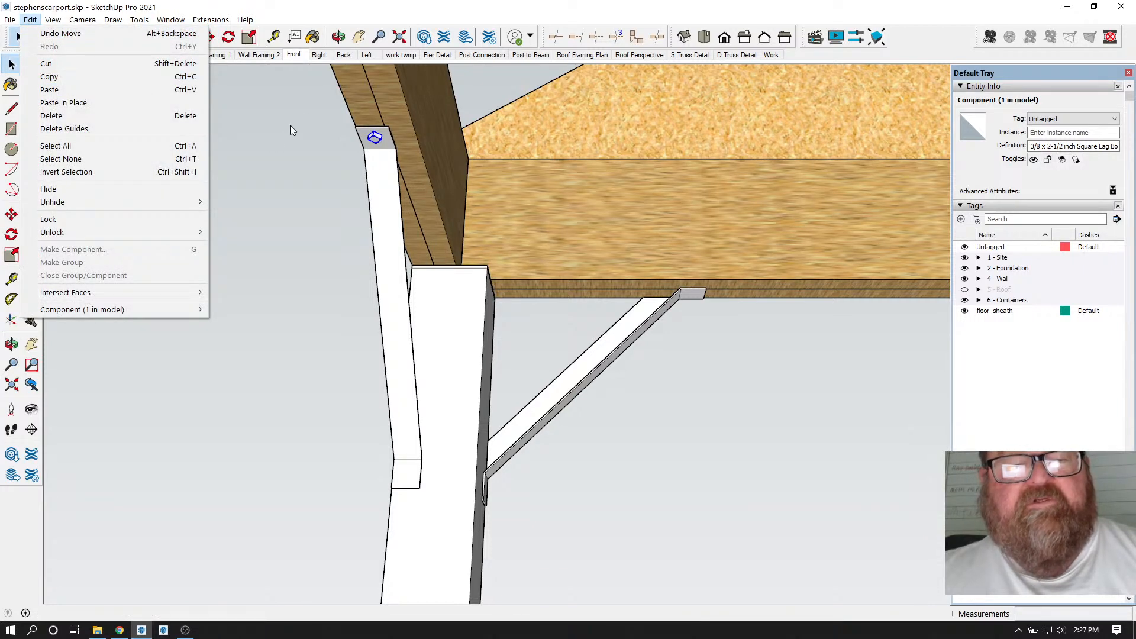
click(82, 19)
mouse_move(245, 19)
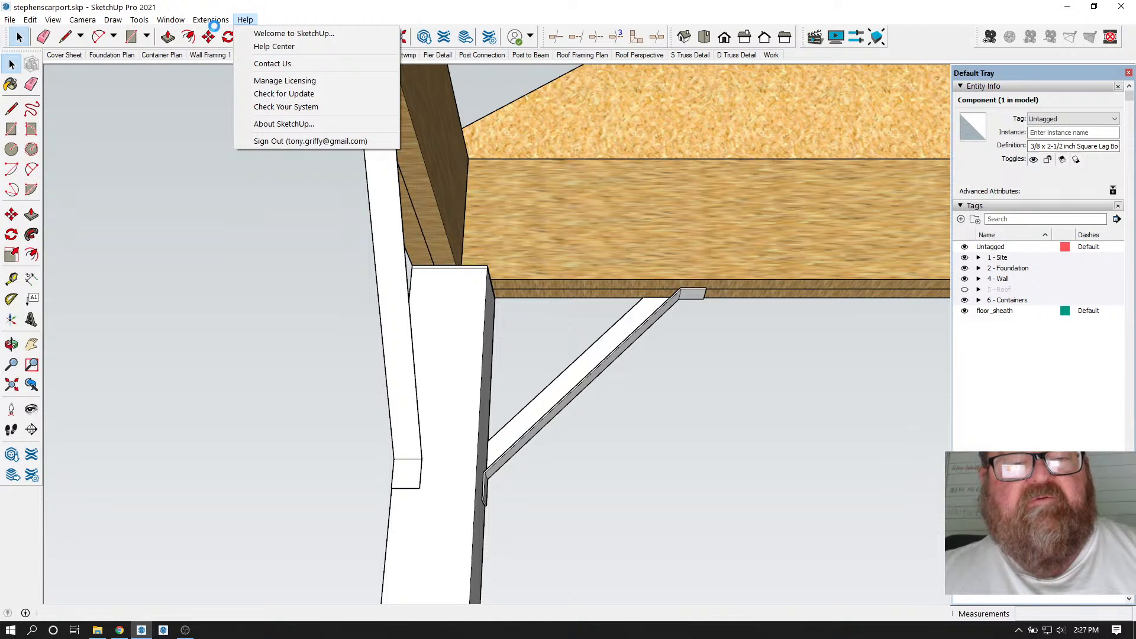
key(Escape)
- Place a copy of the lag bolt in the open space beside the brace, about 1' 2 3/4" away
key(m)
click(375, 138)
key(ctrl)
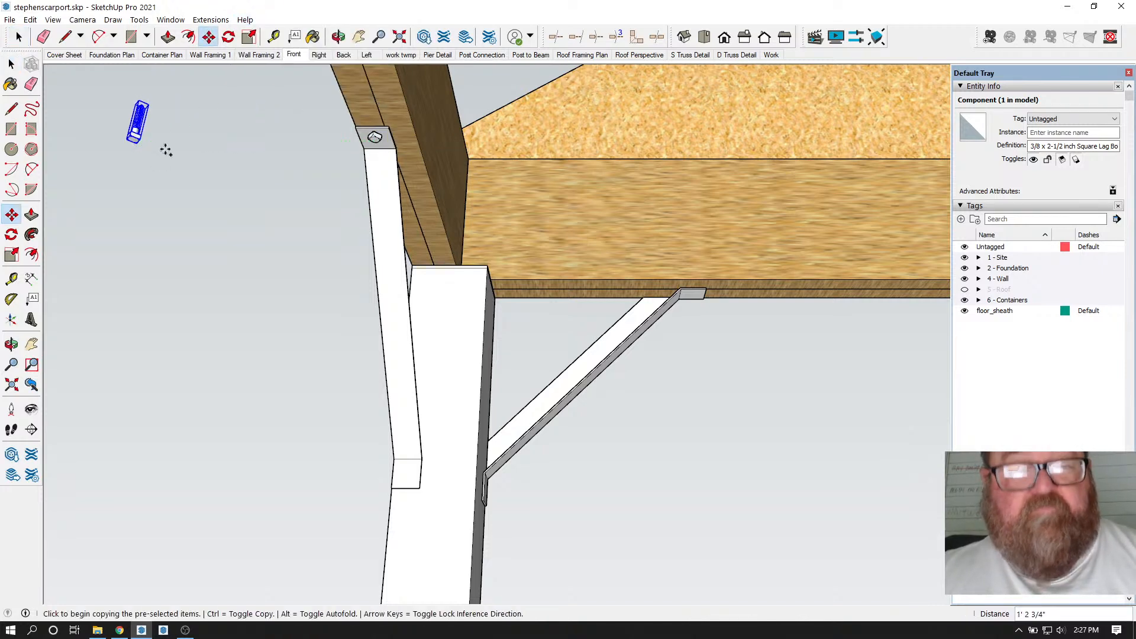
key(Escape)
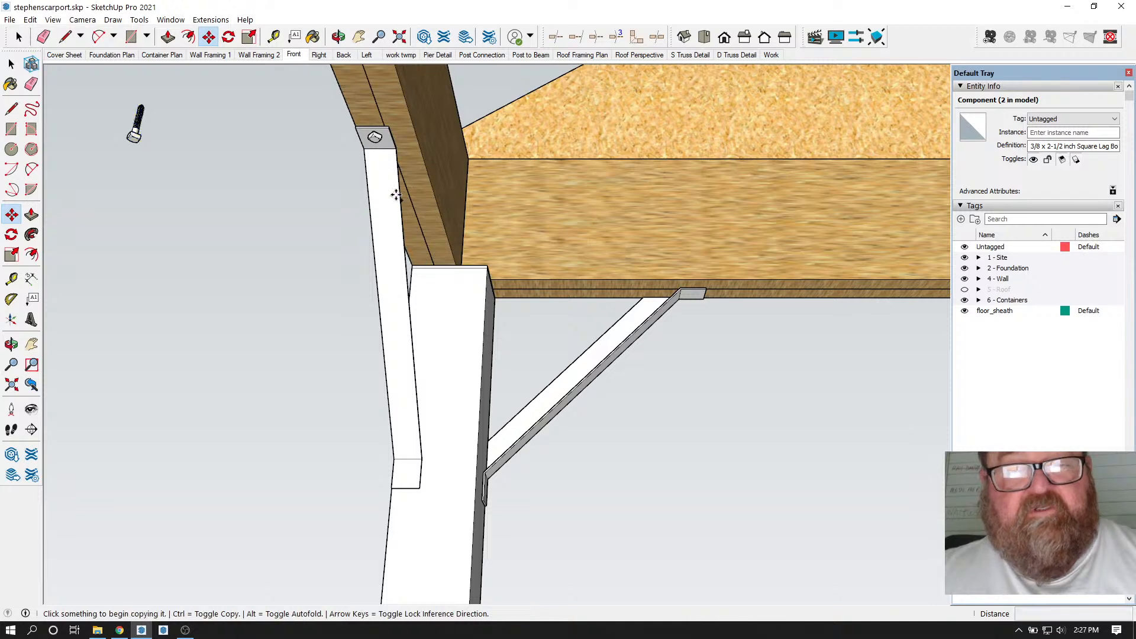
- Cut the lag bolt from the brace's tab and paste it in place inside the brace component
key(space)
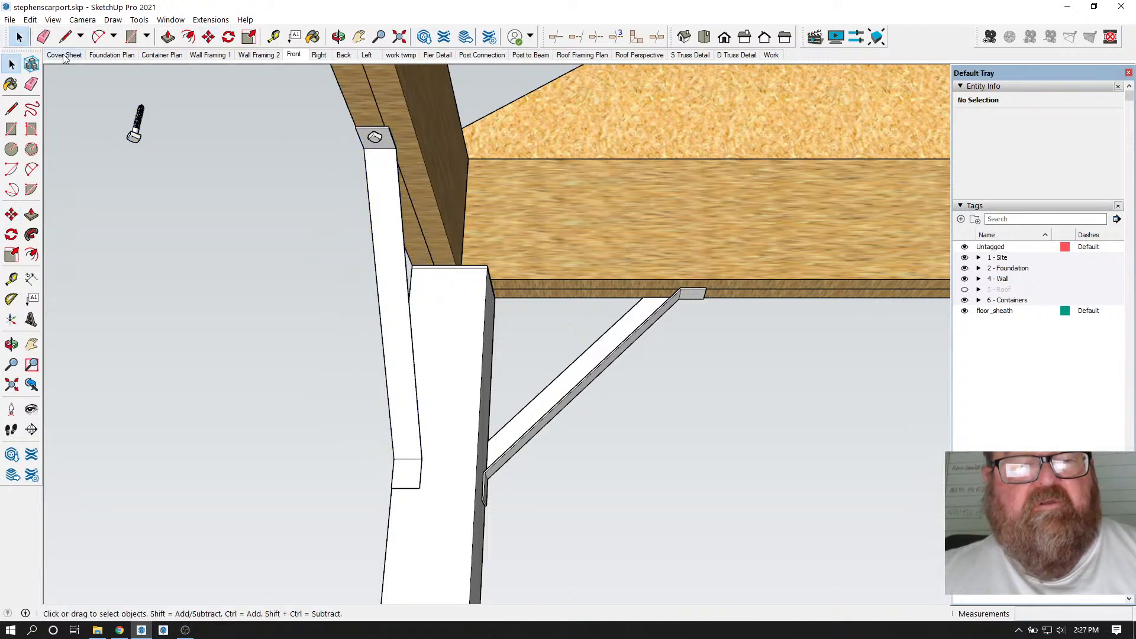
click(375, 138)
click(30, 19)
click(24, 61)
double_click(380, 210)
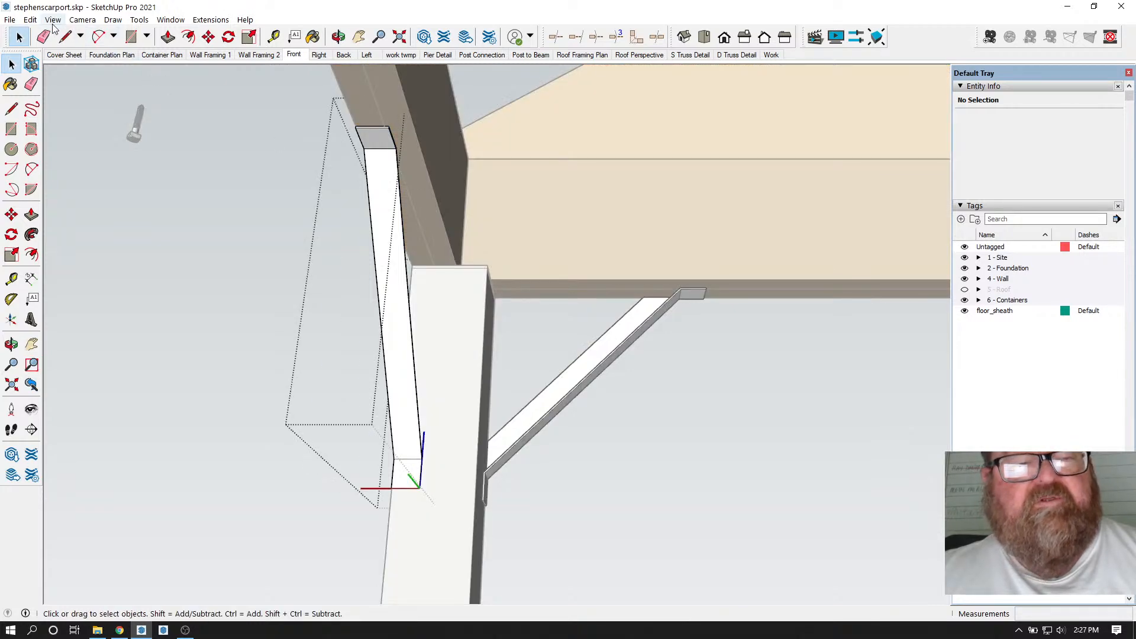
click(30, 19)
click(57, 104)
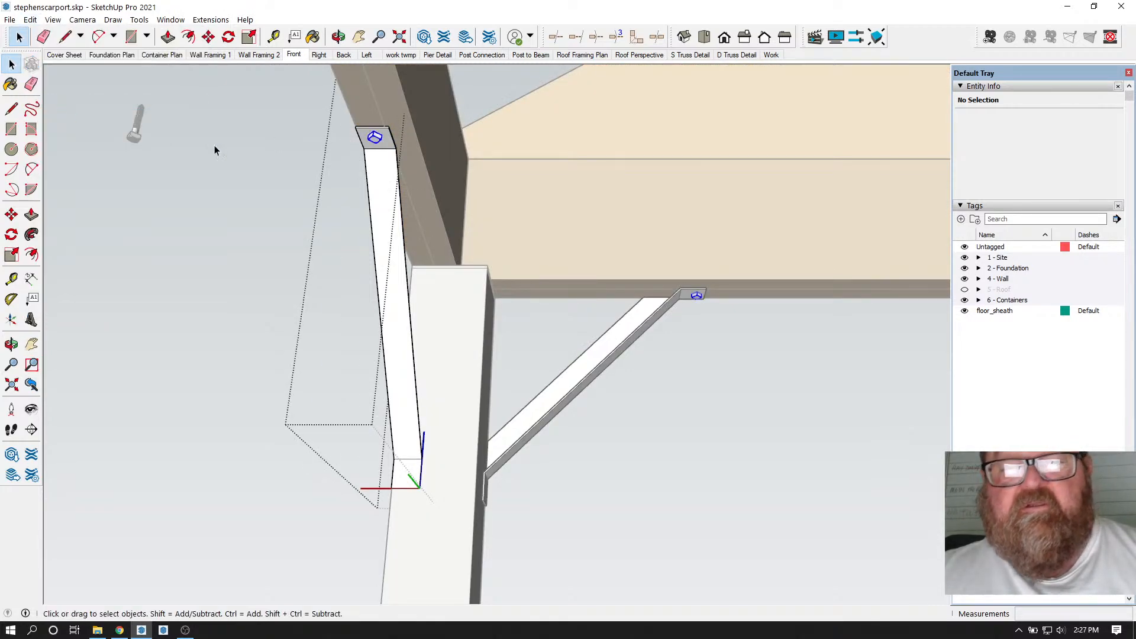
click(253, 153)
- Examine the lag bolts on both corner braces and the joint between post and beams from below
shift+middle_drag(719, 325, 628, 275)
scroll(615, 265, up, 5)
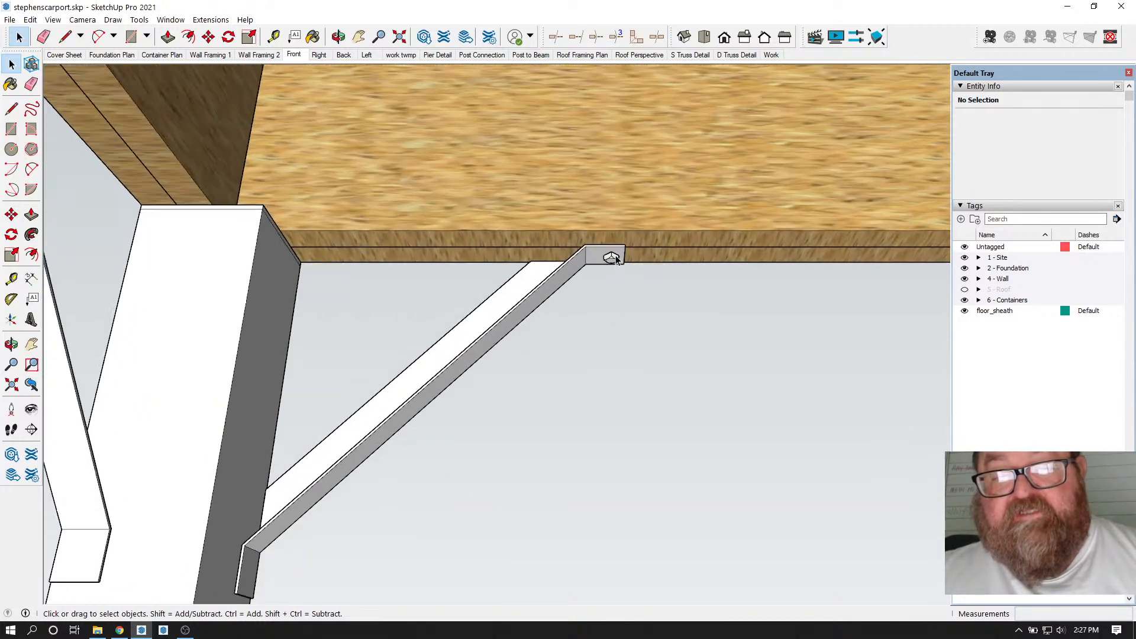
click(338, 37)
drag(657, 238, 531, 228)
scroll(531, 228, down, 3)
scroll(369, 234, up, 1)
drag(369, 233, 230, 190)
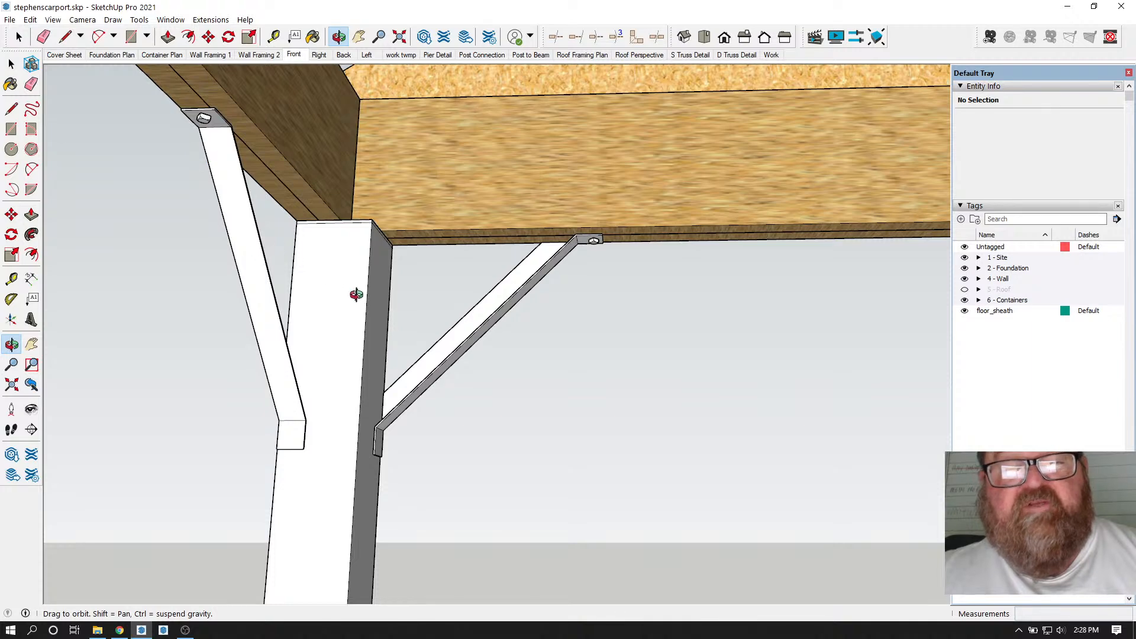
drag(341, 292, 267, 214)
drag(368, 262, 192, 266)
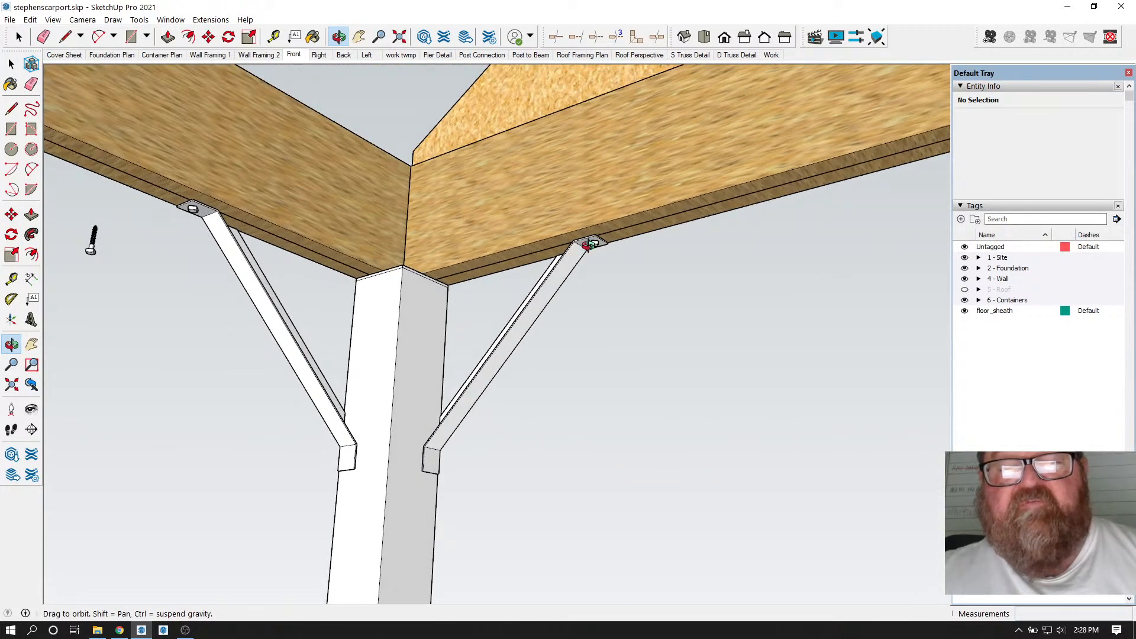
drag(357, 323, 331, 288)
drag(521, 365, 349, 266)
drag(518, 392, 511, 296)
- Open the post component for editing and push/pull one side of its thin top plate outward by 3"
click(20, 36)
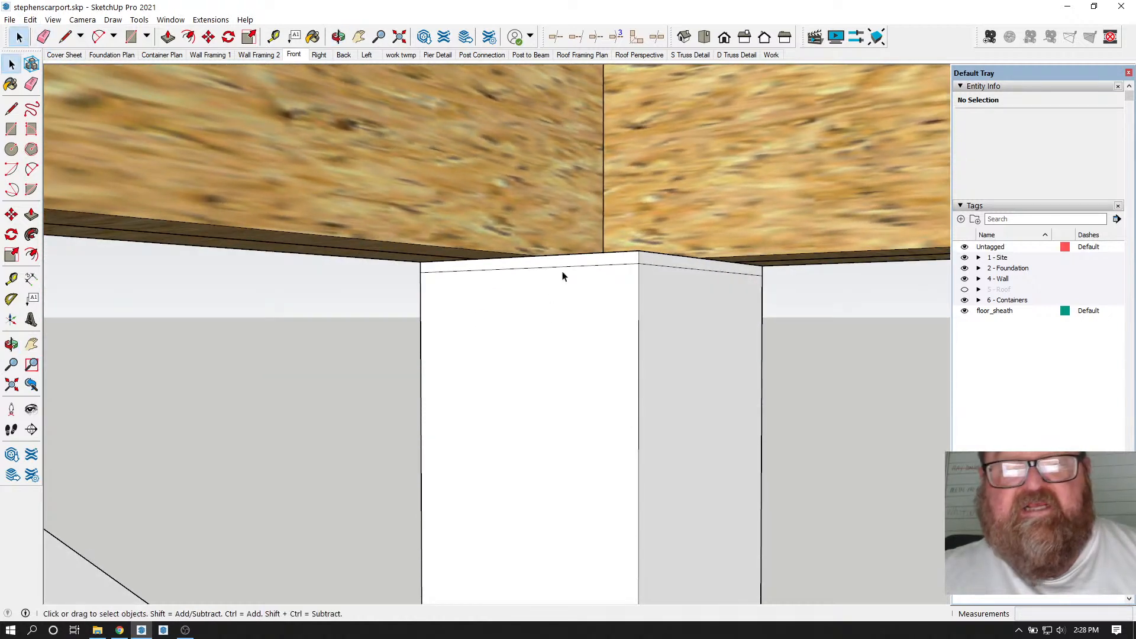
click(559, 272)
double_click(551, 288)
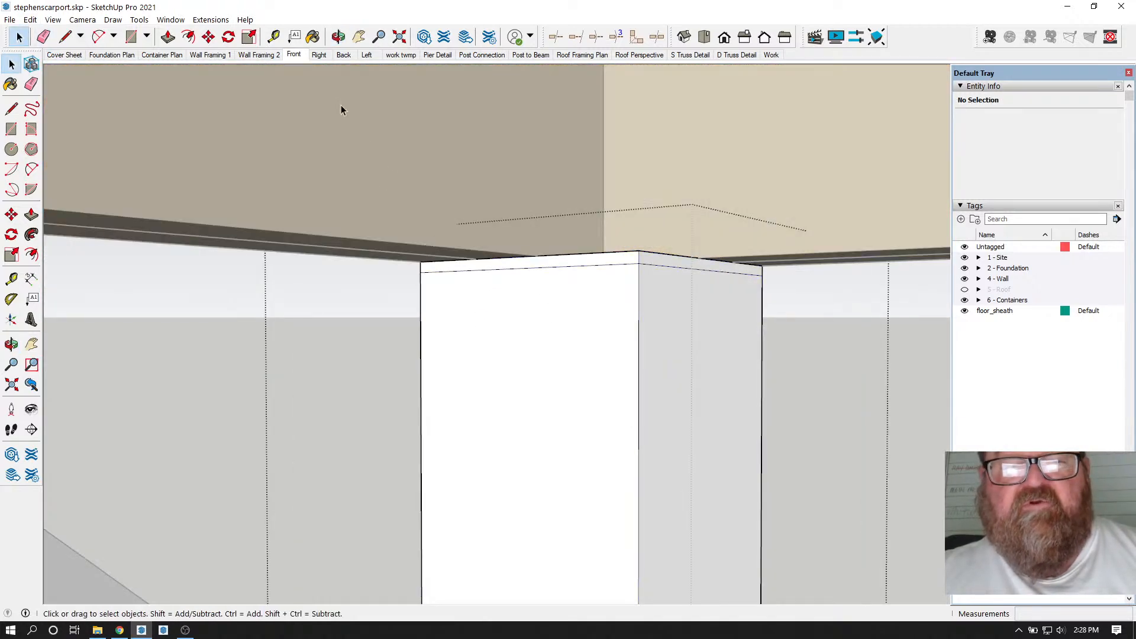
click(339, 37)
drag(474, 203, 528, 162)
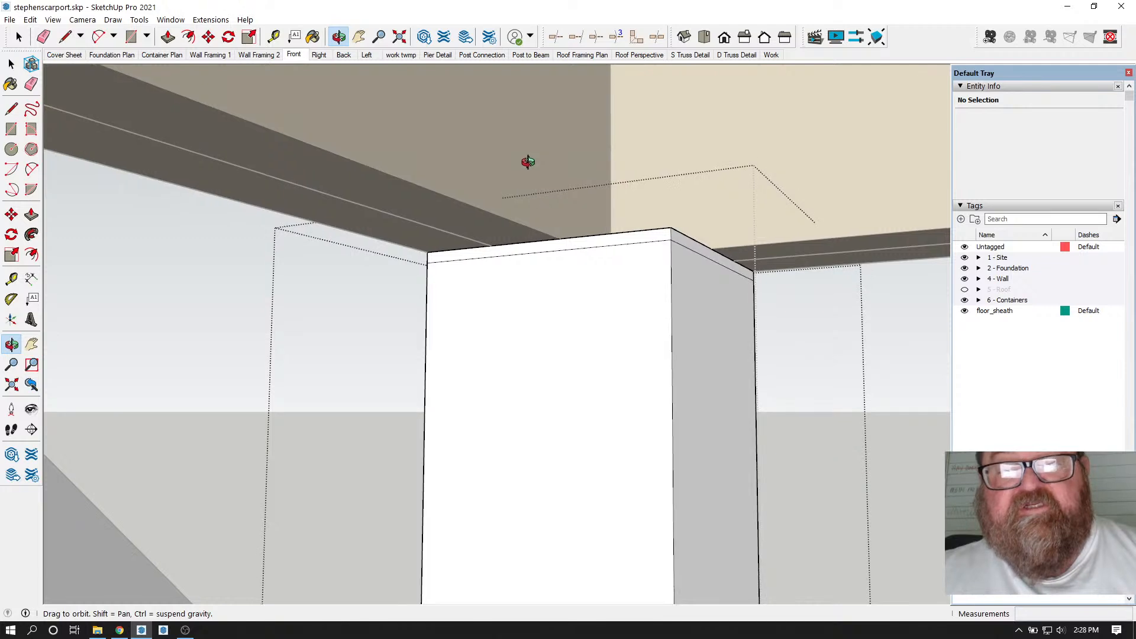
click(167, 36)
click(472, 259)
click(431, 259)
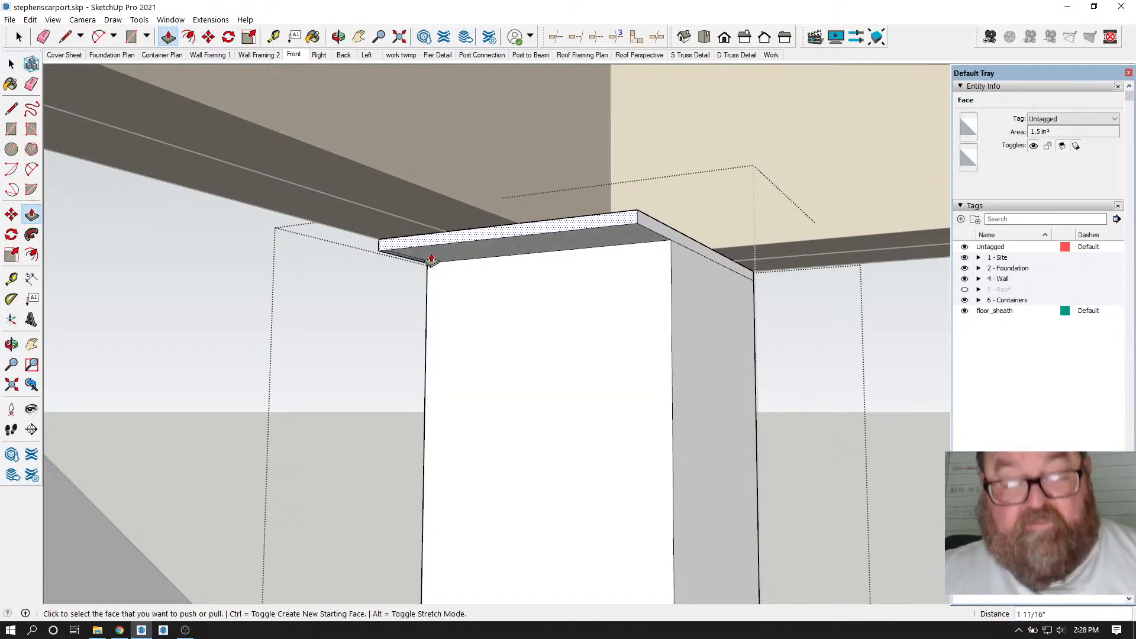
text(3)
key(Return)
- Draw a 1/4" vertical line across the top plate's edge at the post corner to separate the adjacent side
key(o)
drag(377, 186, 214, 173)
drag(491, 247, 616, 231)
click(65, 36)
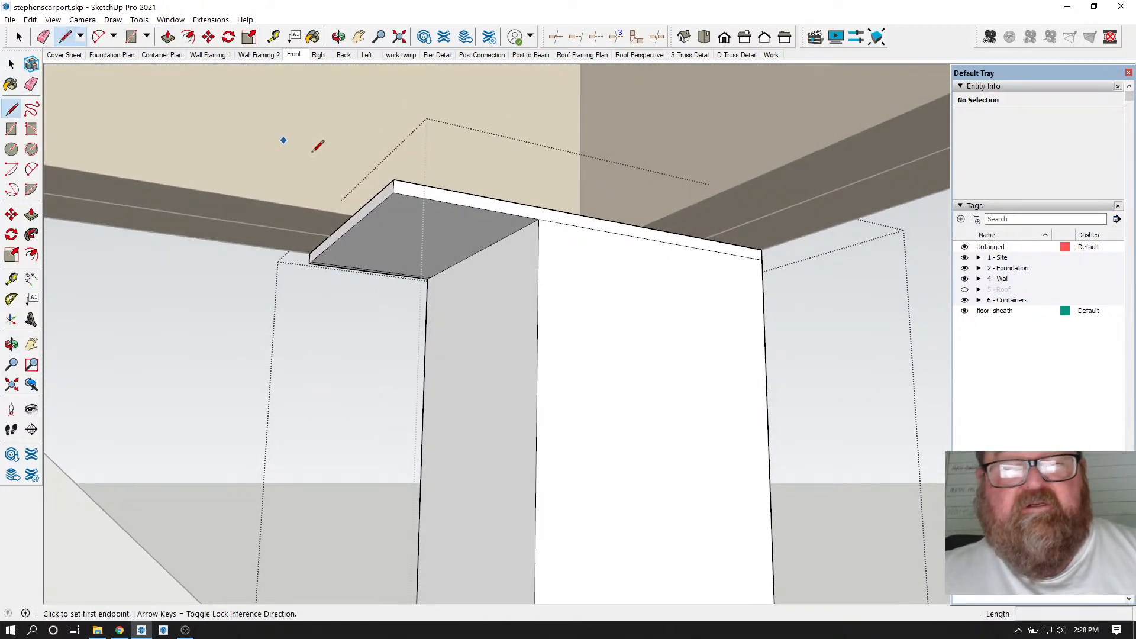
click(538, 219)
click(538, 209)
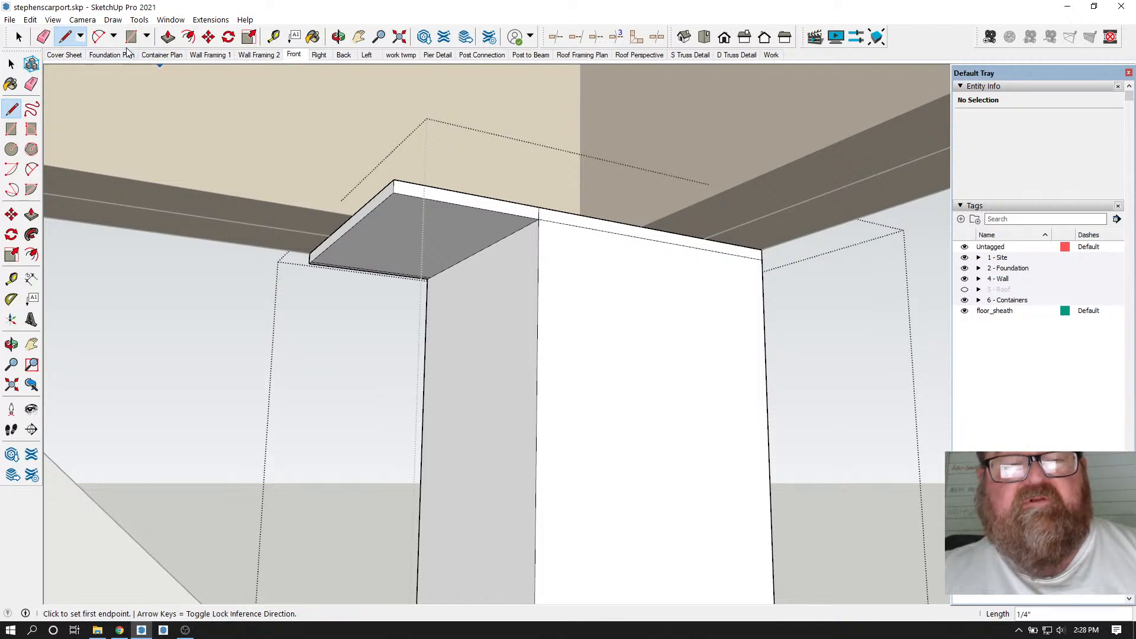
- Push/pull the adjacent side of the post's top plate outward by 3"
click(168, 37)
click(556, 219)
click(573, 198)
key(ctrl+z)
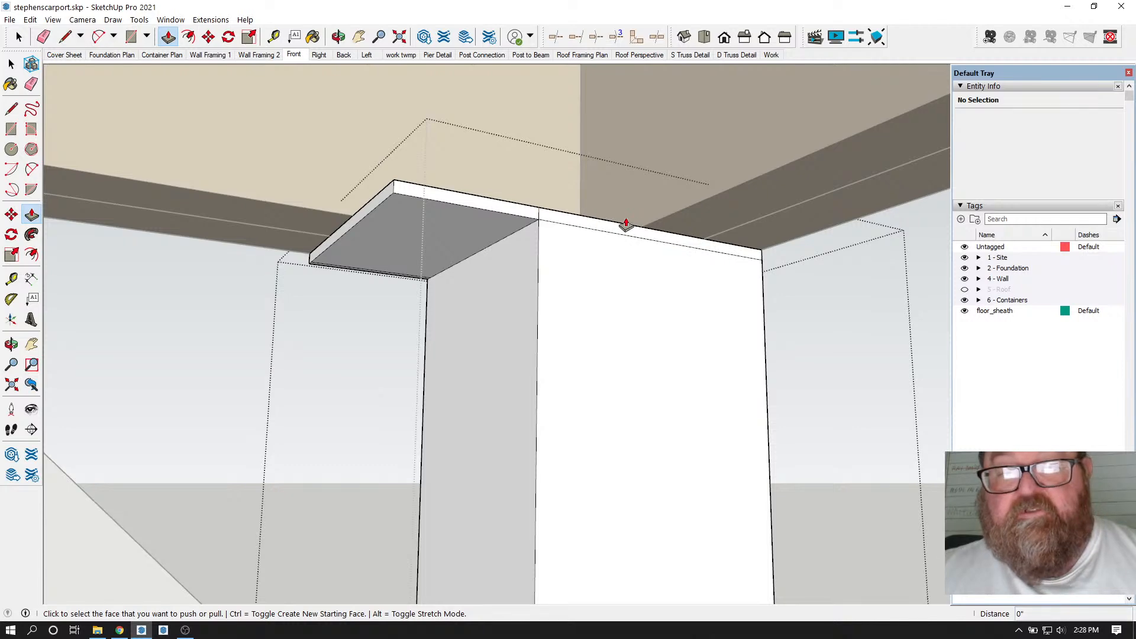
click(755, 227)
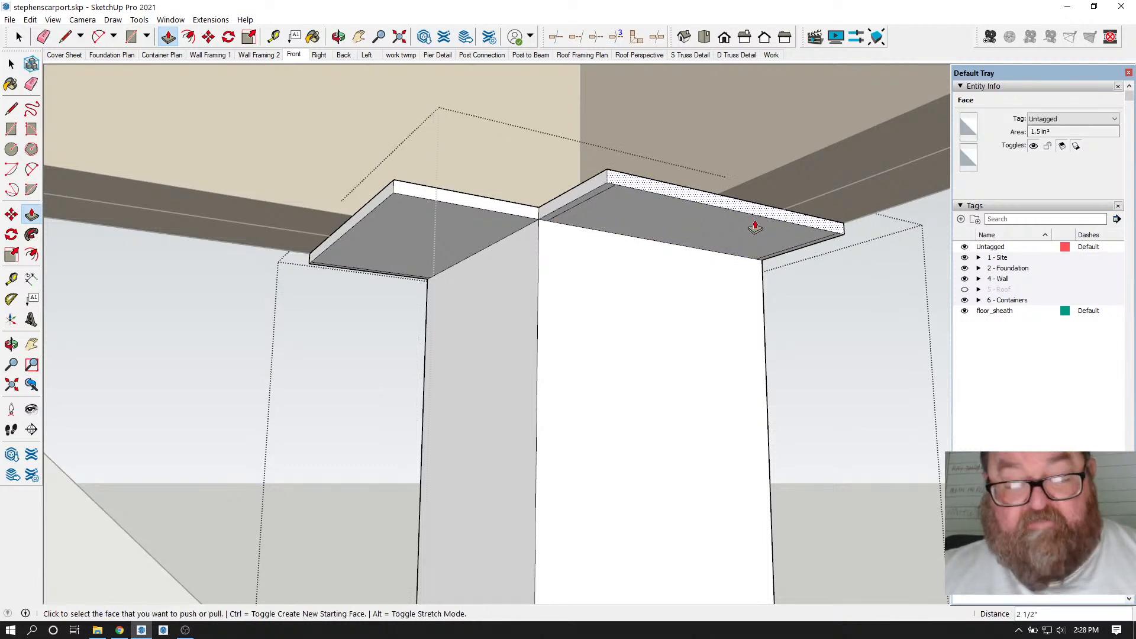
text(3)
key(Return)
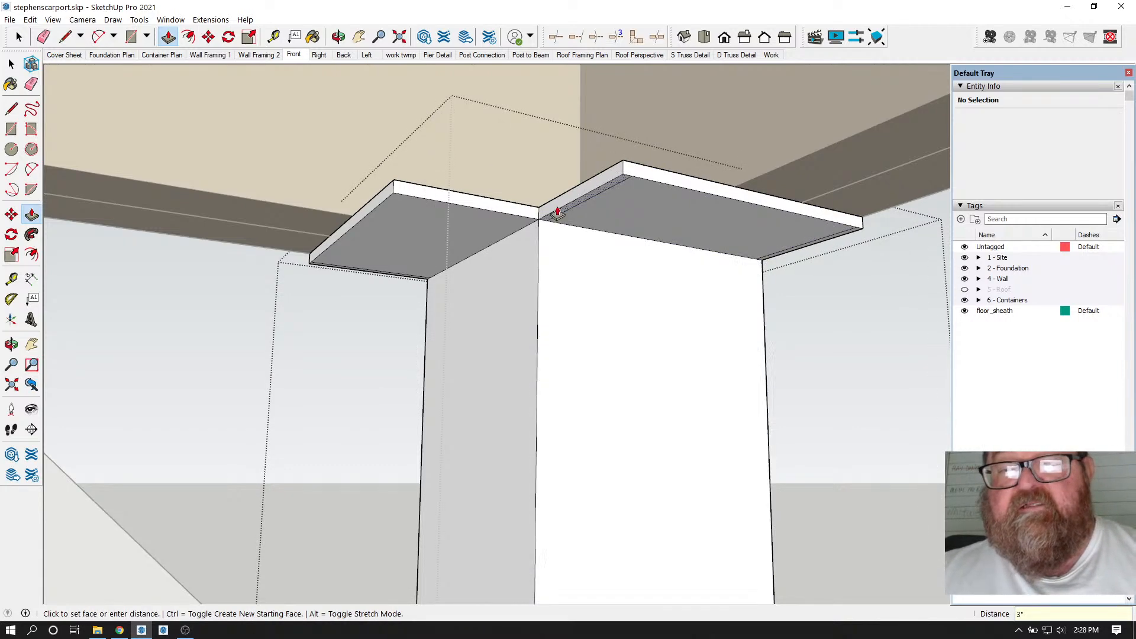
- Inspect the extended top plates on the posts from above, from below and beside the braces
click(338, 37)
drag(651, 201, 580, 370)
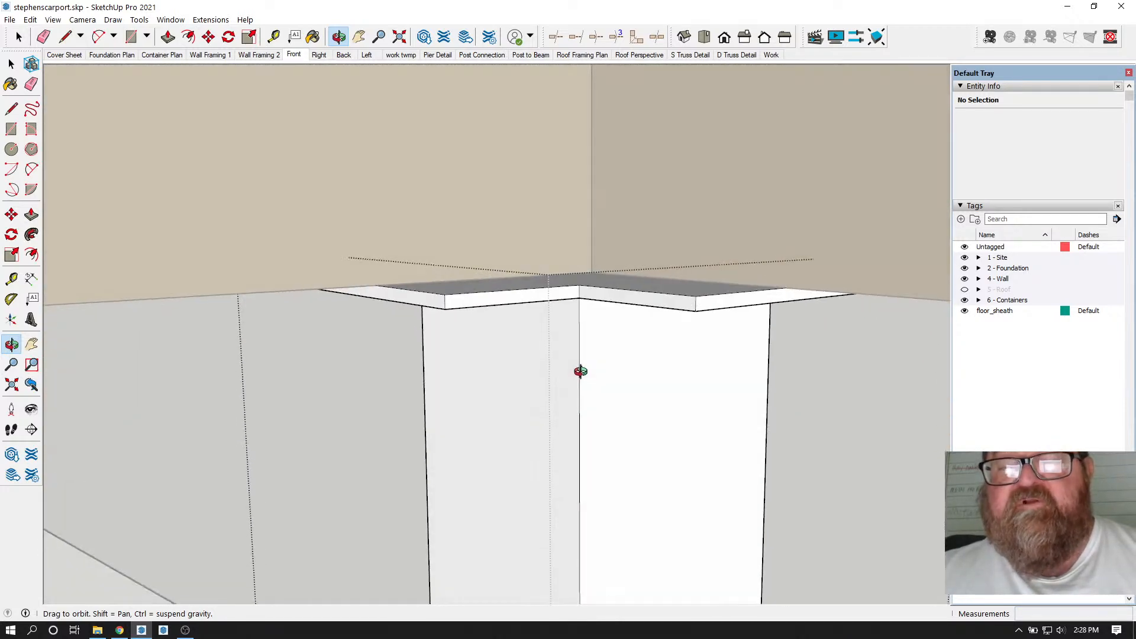
drag(565, 231, 637, 334)
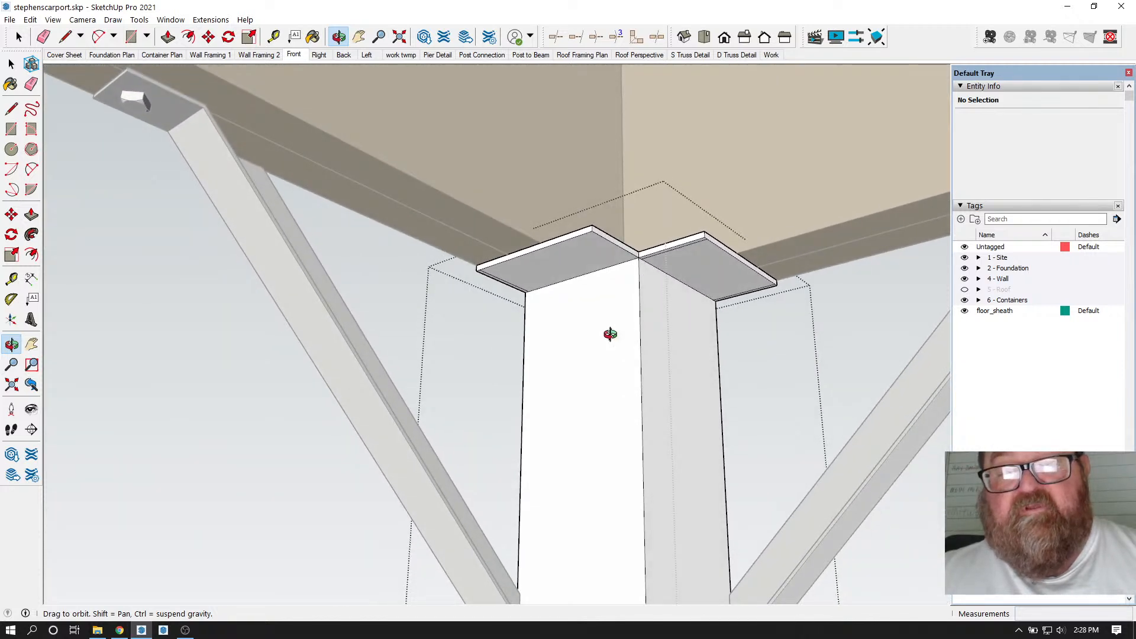
scroll(280, 330, down, 8)
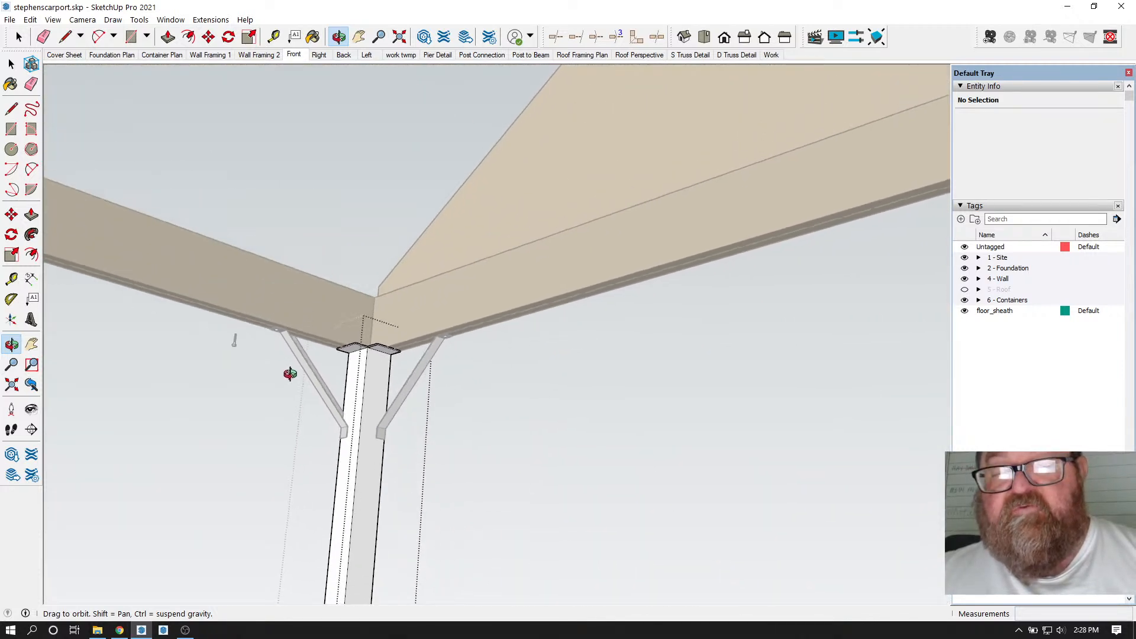
scroll(290, 374, down, 4)
scroll(898, 197, up, 10)
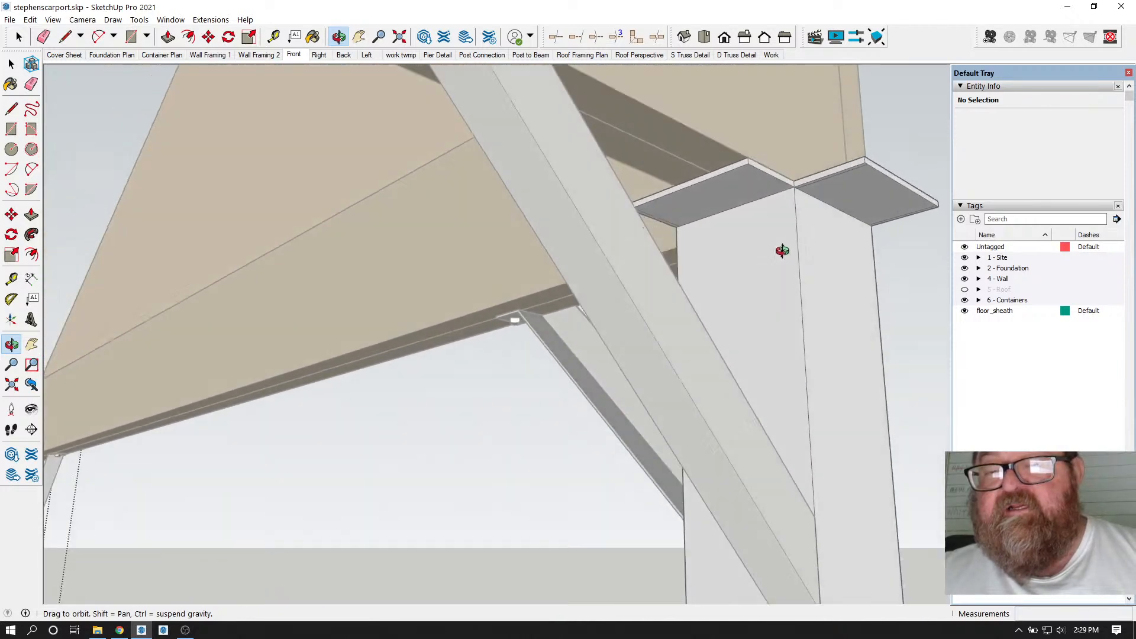
- Cut the loose 3/8 x 2-1/2 inch square lag bolt floating beside the post
drag(782, 251, 815, 265)
scroll(815, 265, down, 6)
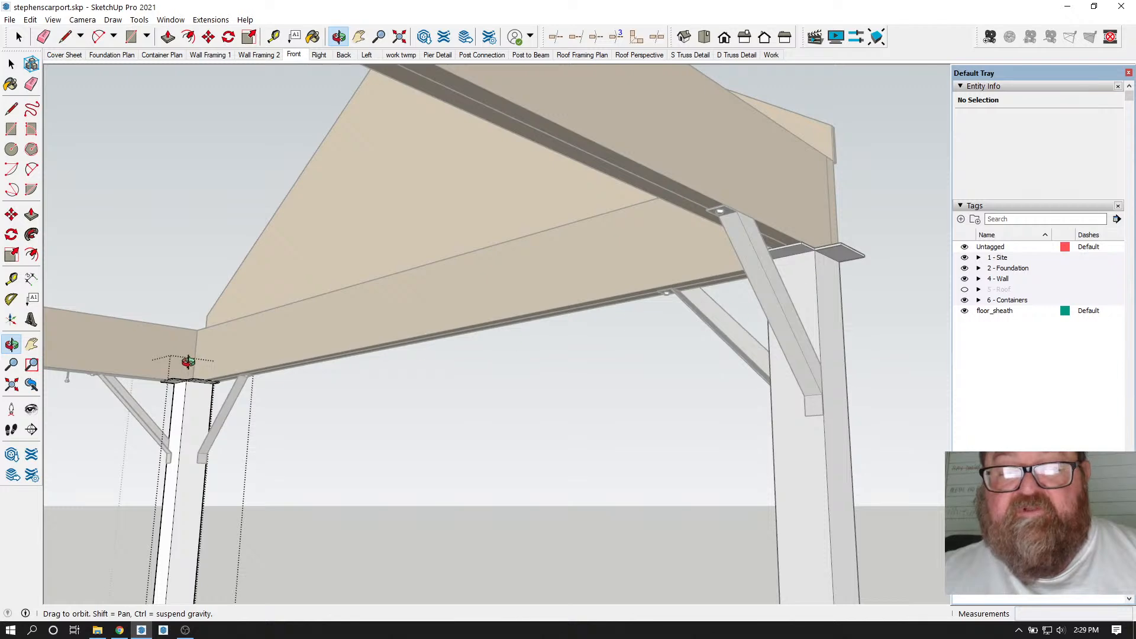
scroll(180, 411, up, 4)
scroll(525, 300, down, 2)
scroll(256, 414, up, 6)
drag(319, 347, 269, 289)
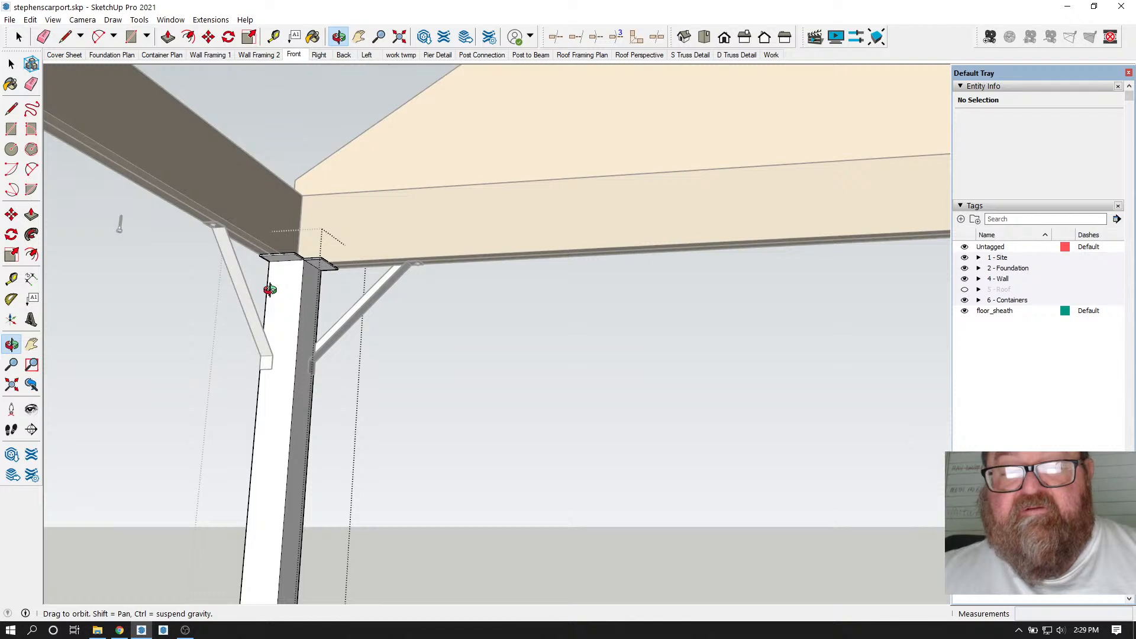
scroll(269, 289, up, 5)
drag(297, 286, 68, 105)
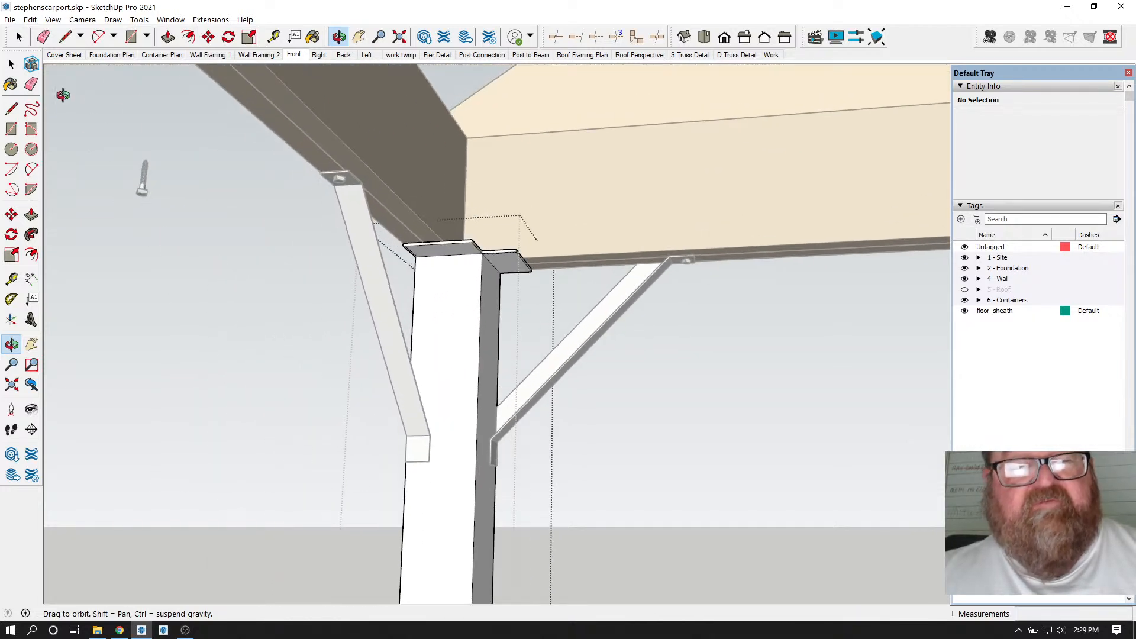
click(19, 36)
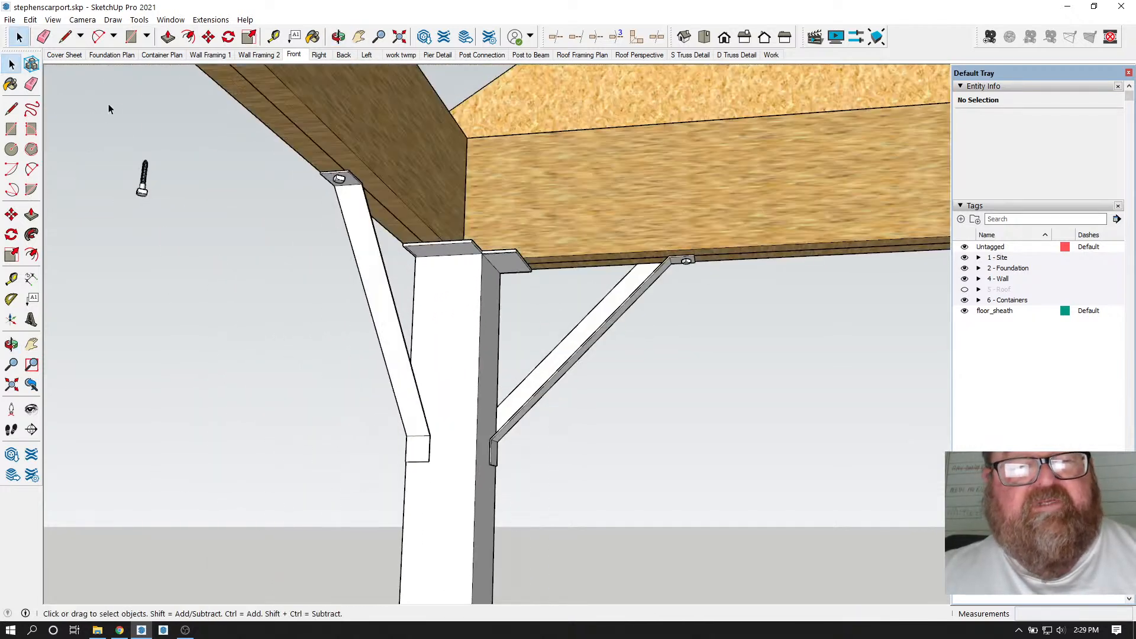
click(142, 181)
click(36, 21)
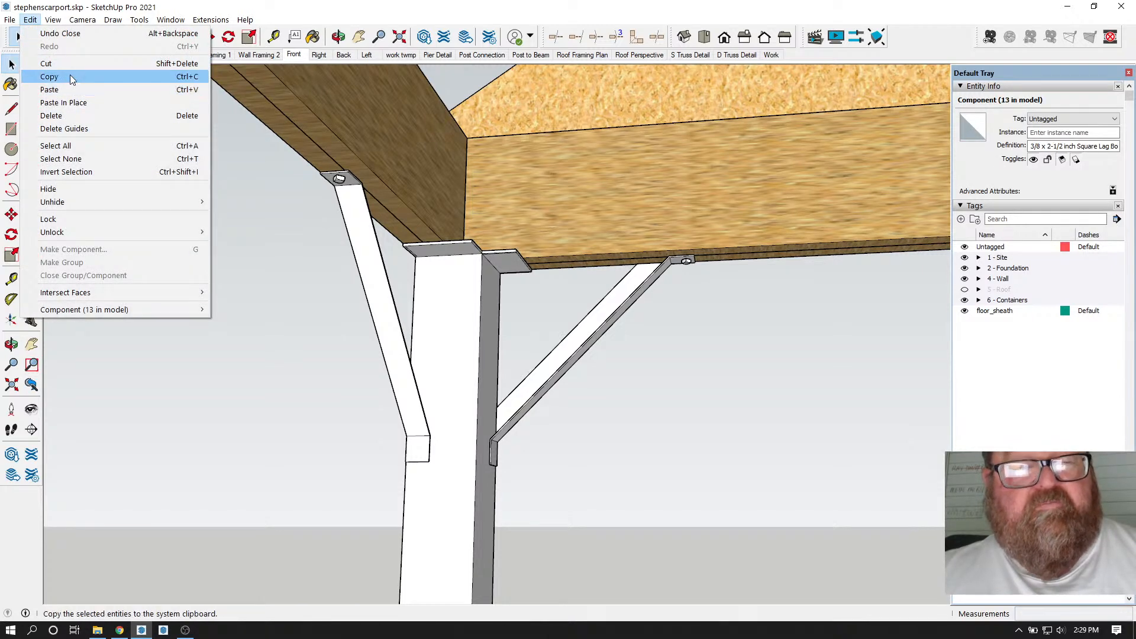
mouse_move(139, 20)
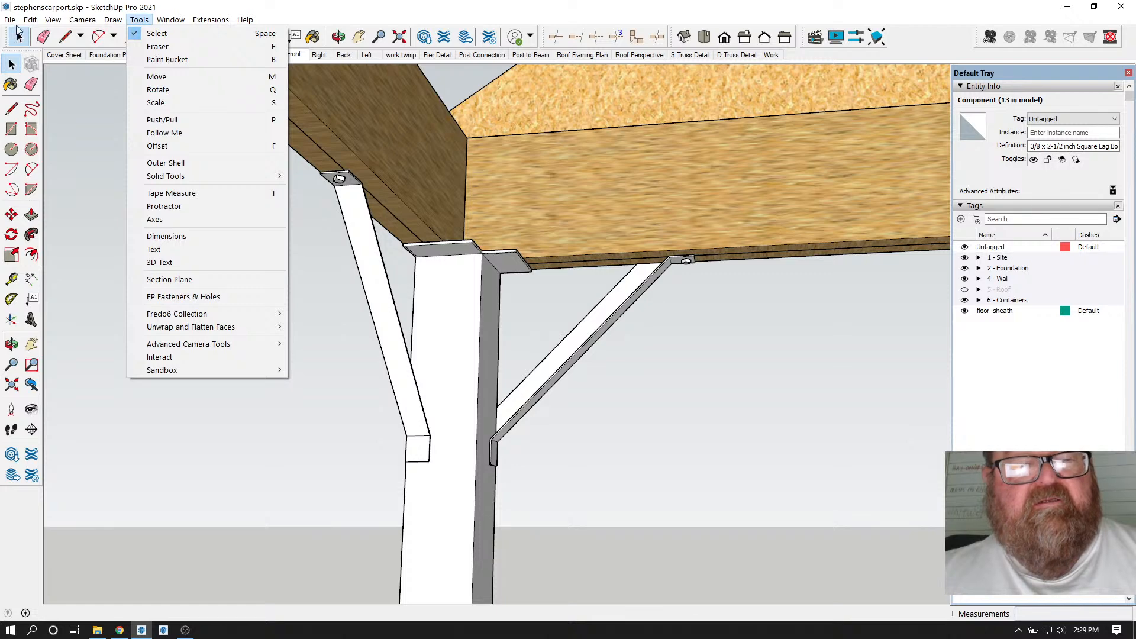
mouse_move(30, 20)
click(47, 64)
- Open the post component for editing, paste the lag bolt onto its top plate, and shift it about 2 11/16" toward the plate's outer edge
scroll(444, 308, up, 6)
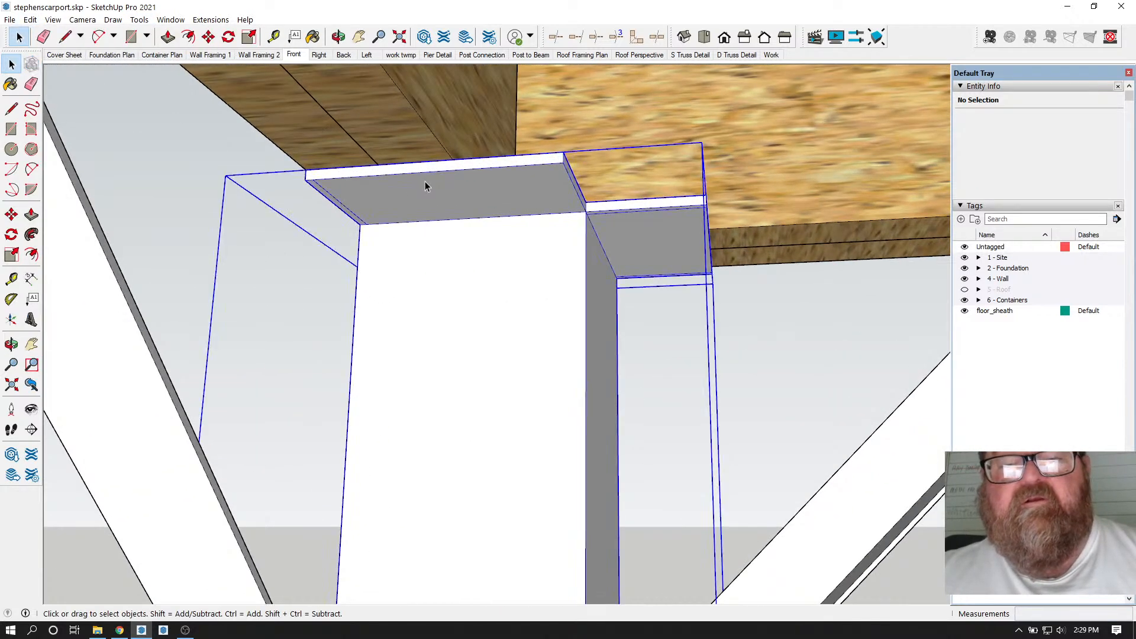
double_click(425, 187)
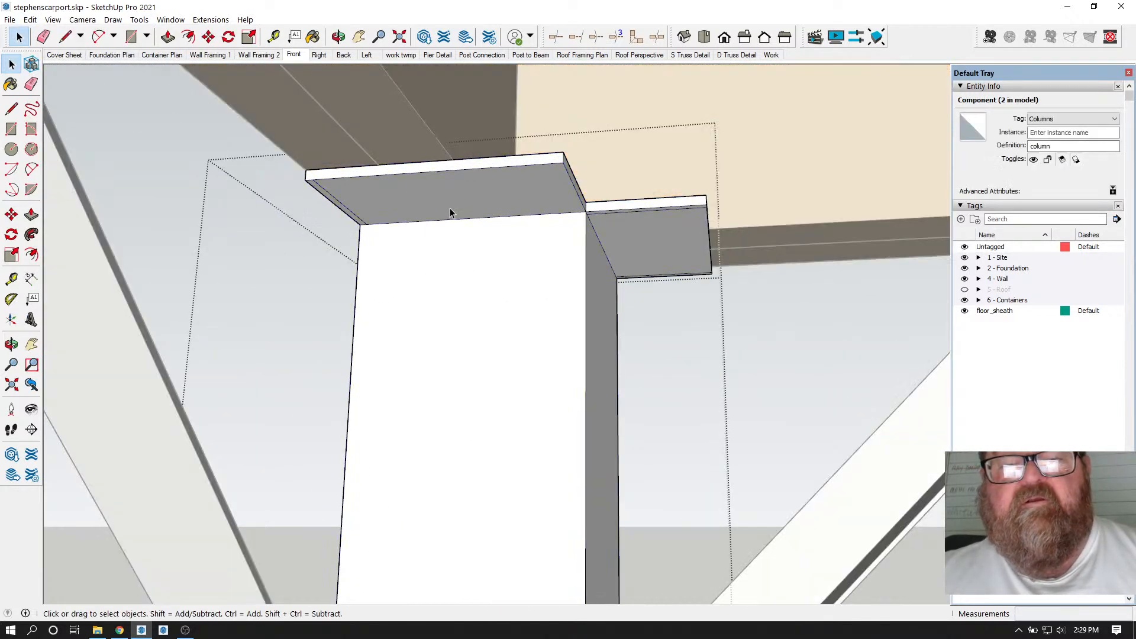
click(31, 19)
click(48, 88)
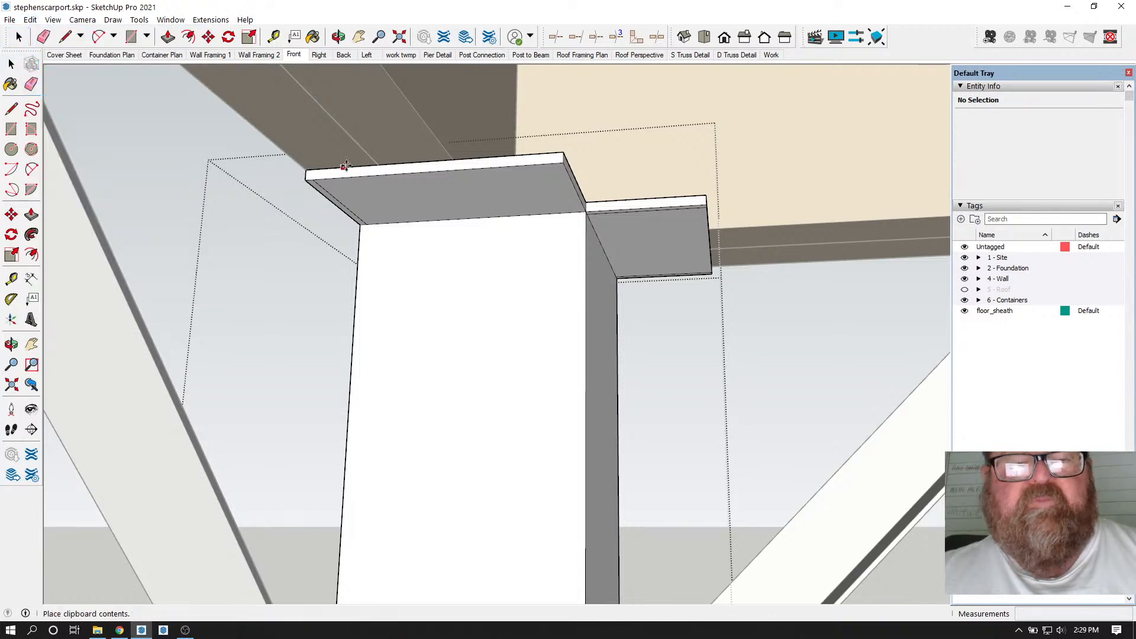
click(356, 224)
click(348, 217)
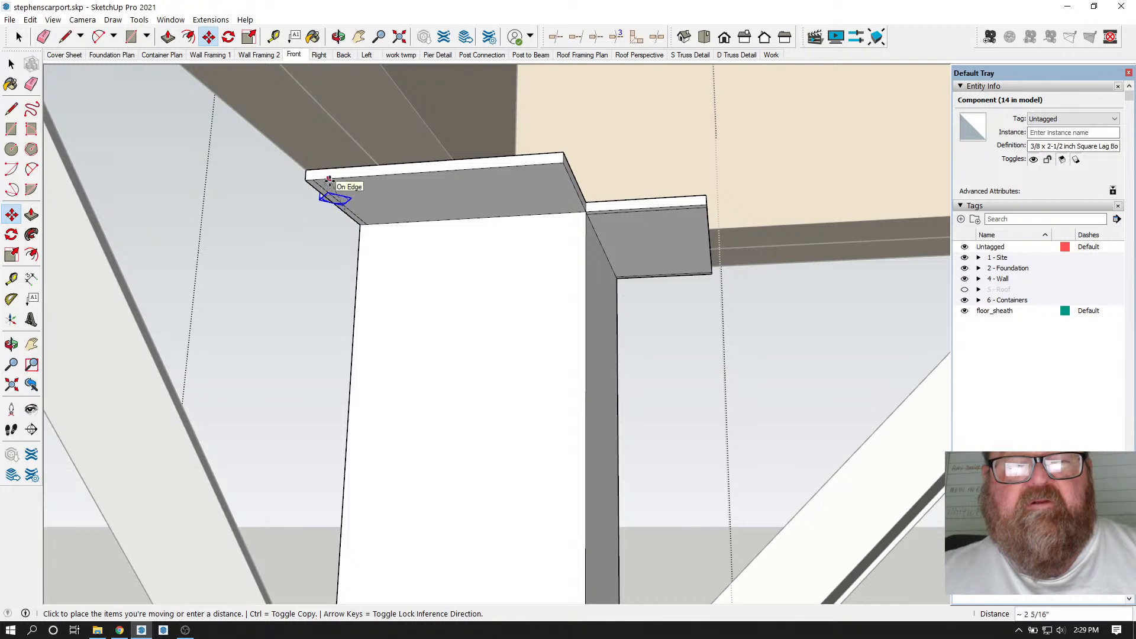
click(370, 176)
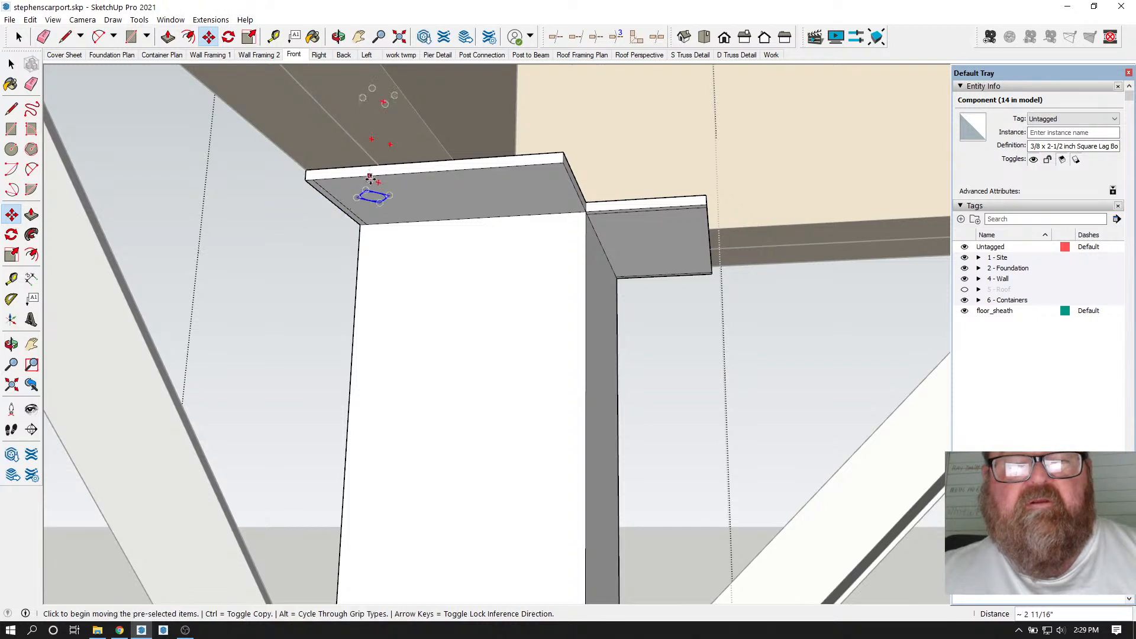
- Move the lag bolt about 13/16" by the top corner of its head so the head sits against the plate's underside edge
key(q)
scroll(372, 163, up, 2)
key(m)
scroll(355, 178, up, 1)
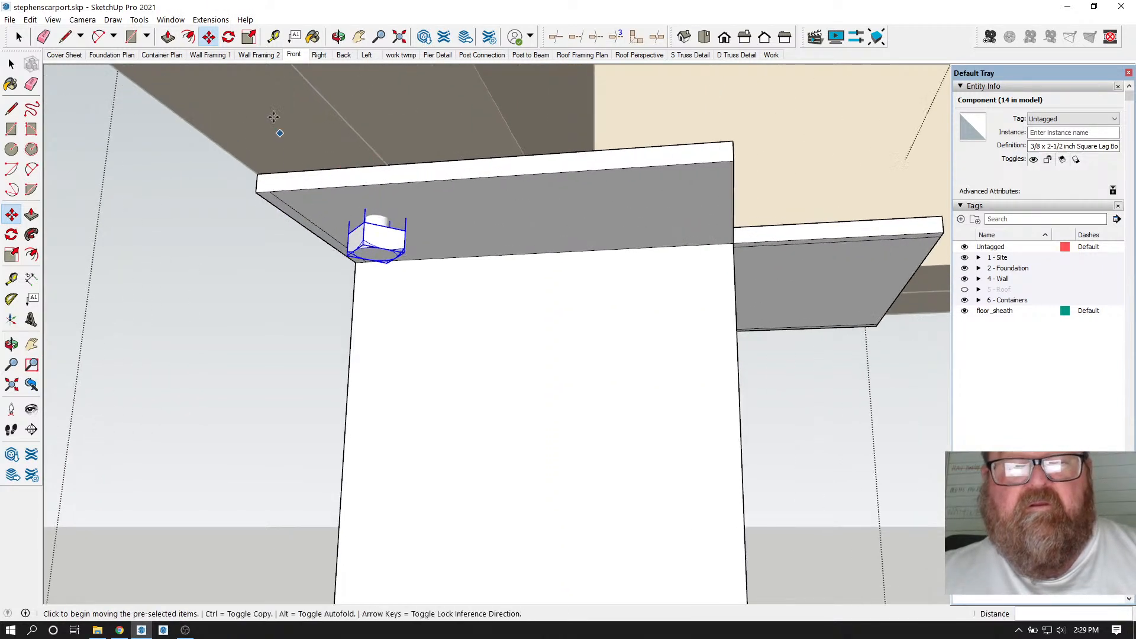
click(338, 37)
drag(371, 190, 483, 200)
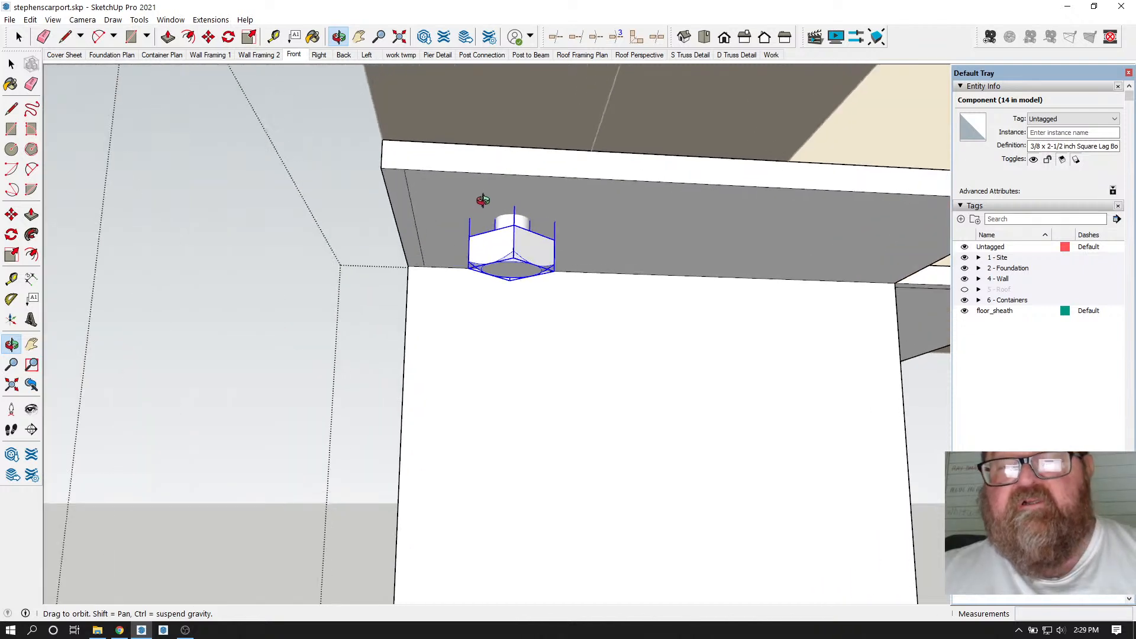
click(208, 37)
click(514, 224)
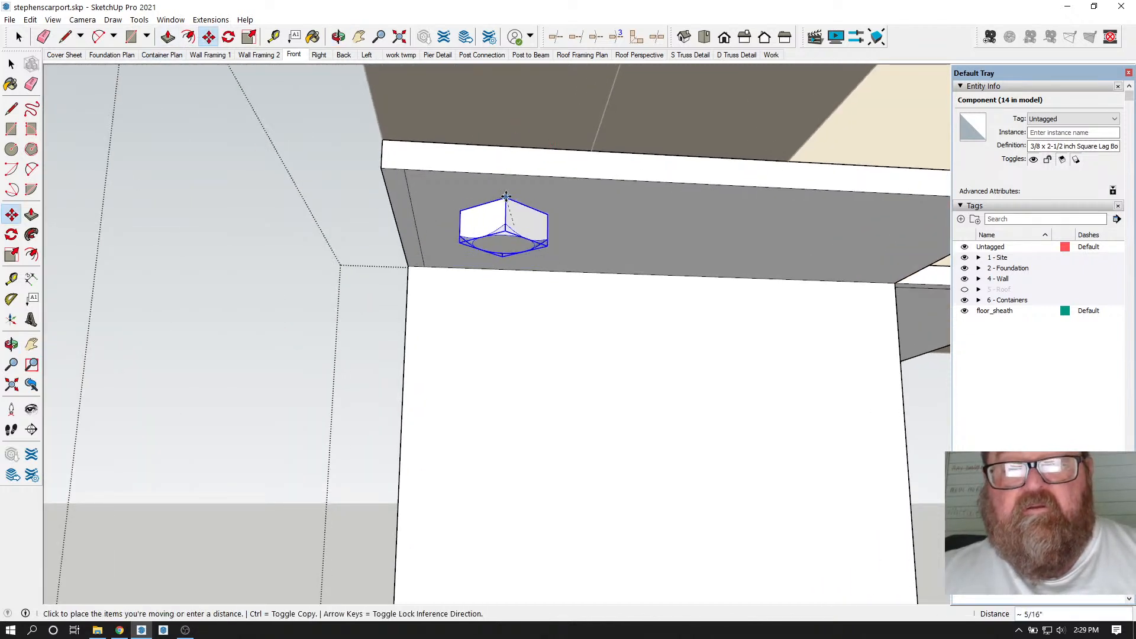
click(489, 173)
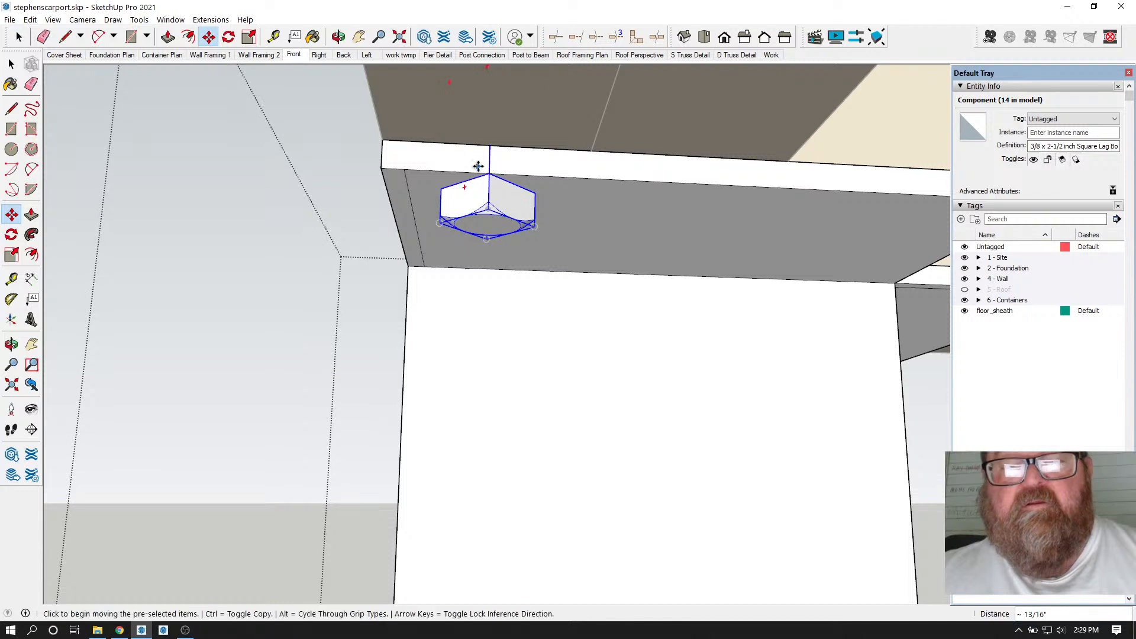
- Move the lag bolt 3/8" inward from the plate's edge, keeping its head on the underside
click(337, 36)
drag(606, 203, 414, 189)
click(211, 39)
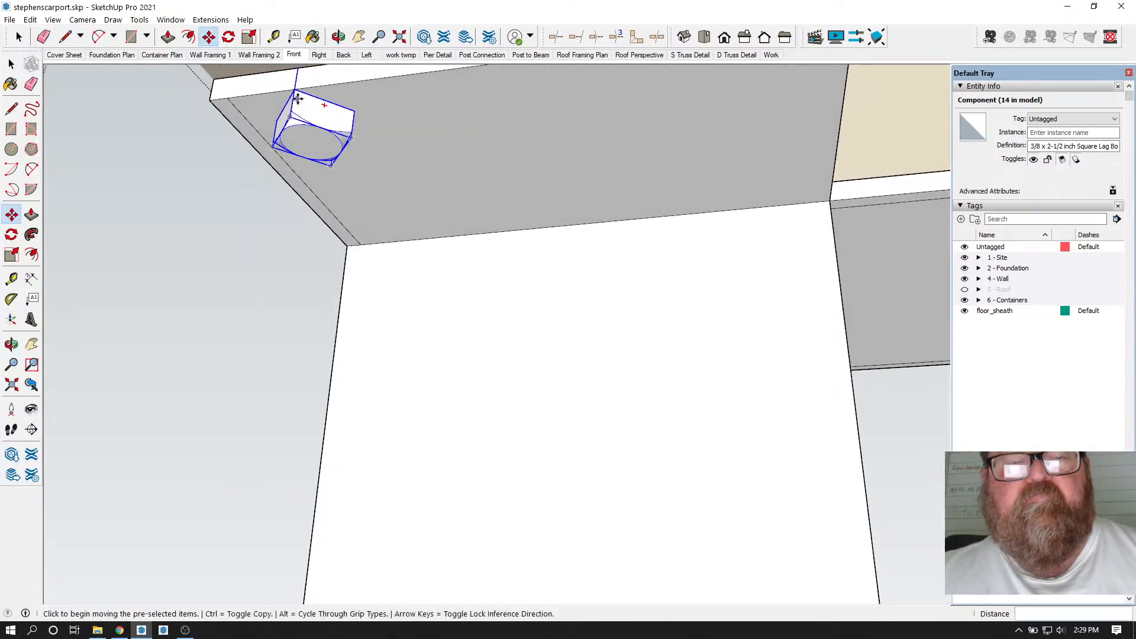
click(296, 93)
click(315, 116)
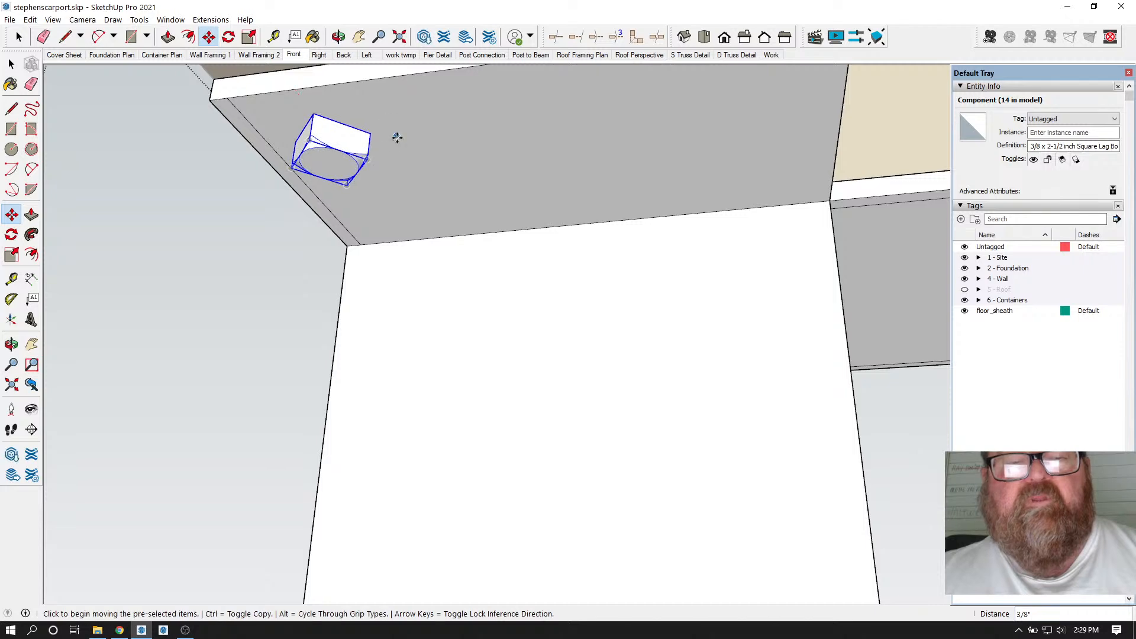
- Copy the lag bolt 10 1/4" onto the far end of the adjacent plate extension and close the post component
click(337, 37)
drag(367, 98, 240, 186)
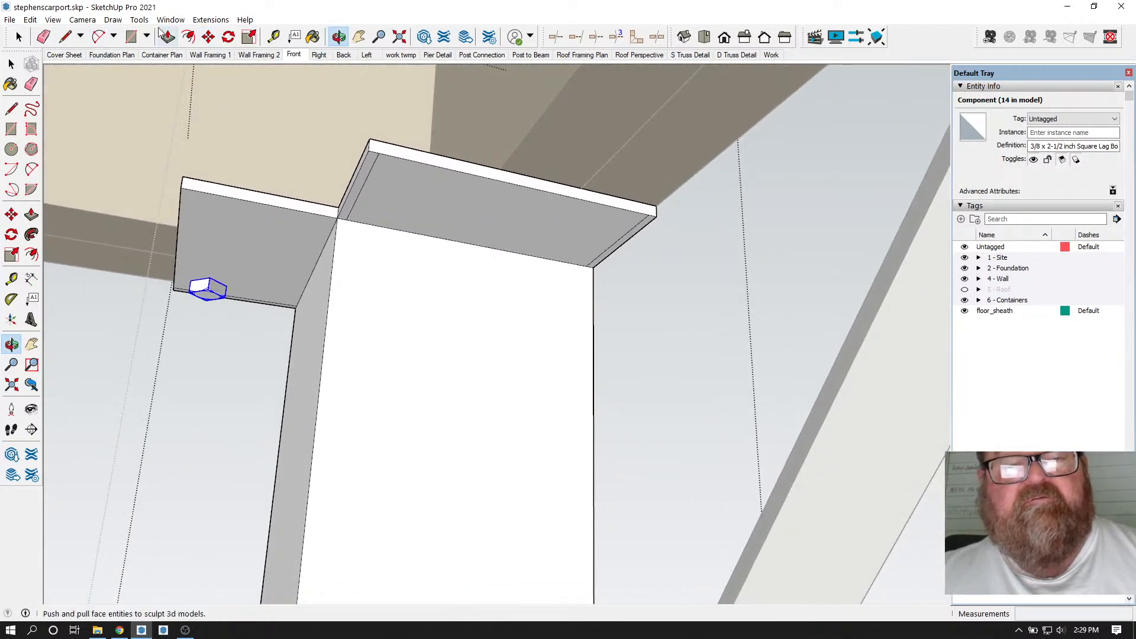
click(208, 37)
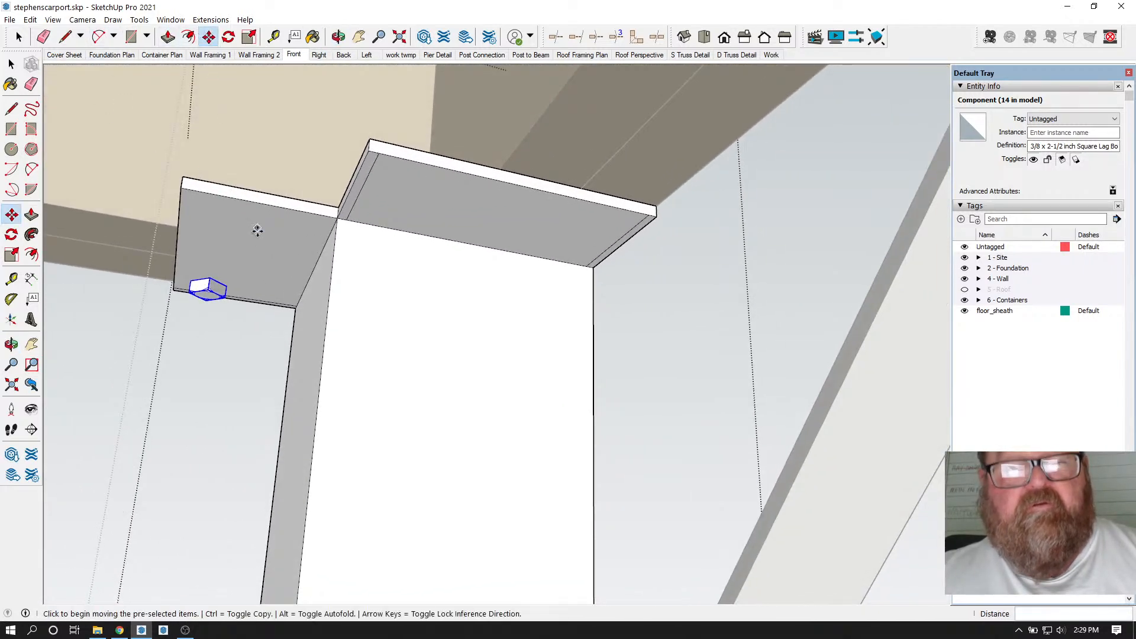
click(211, 278)
key(ctrl)
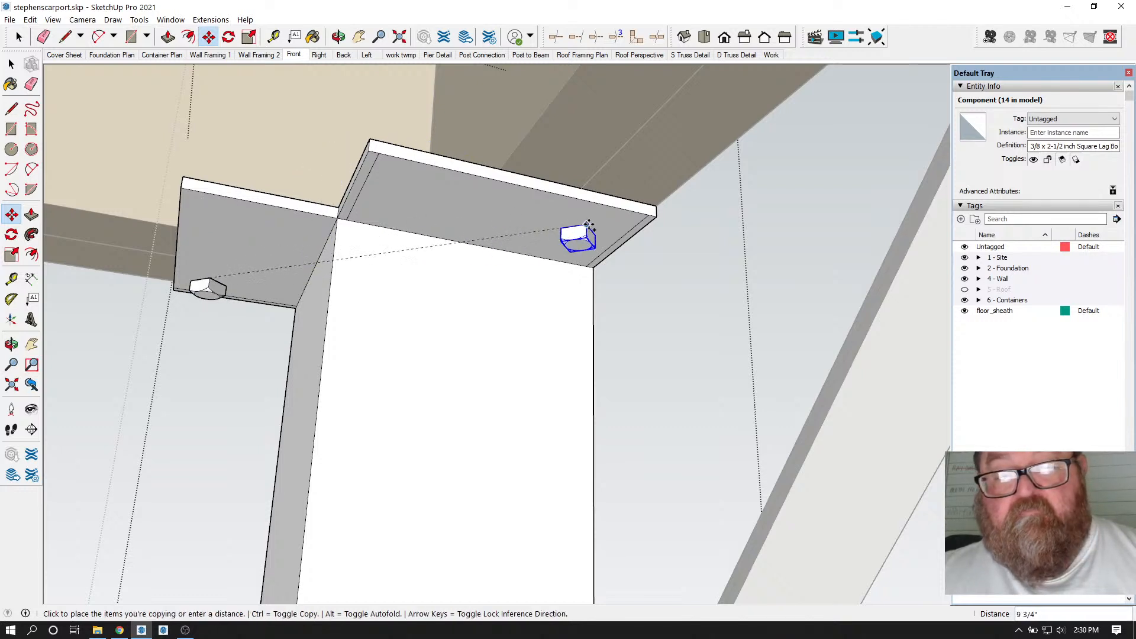
click(607, 218)
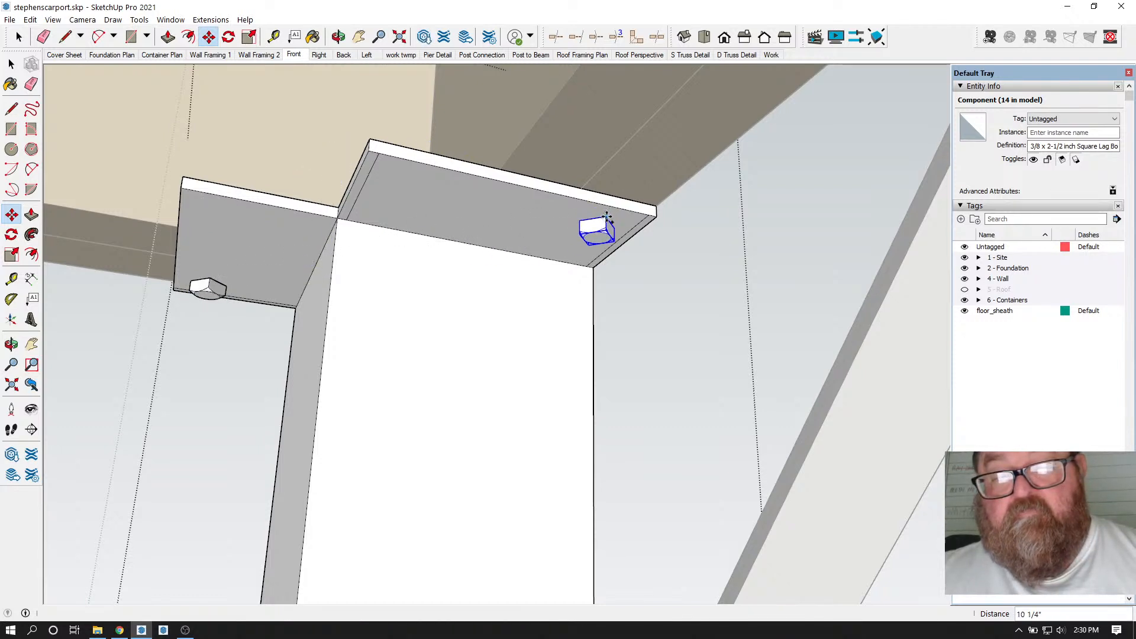
click(339, 37)
drag(444, 121, 439, 342)
click(17, 38)
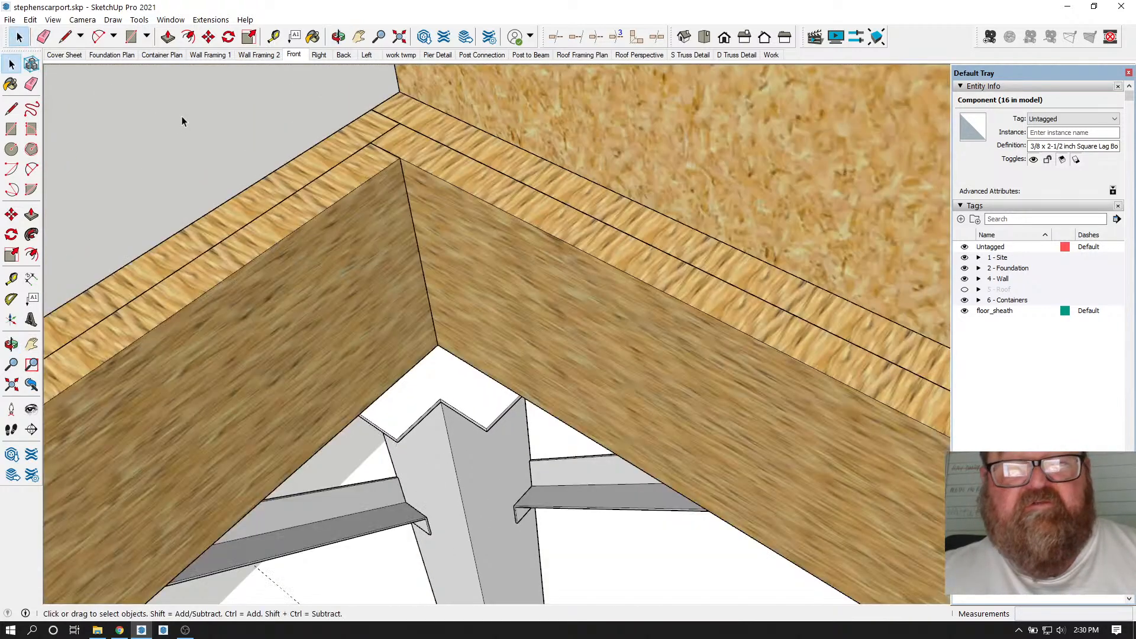
click(184, 120)
- Examine from above how the doubled beams overlap at the corner over the post
middle_drag(315, 222, 293, 234)
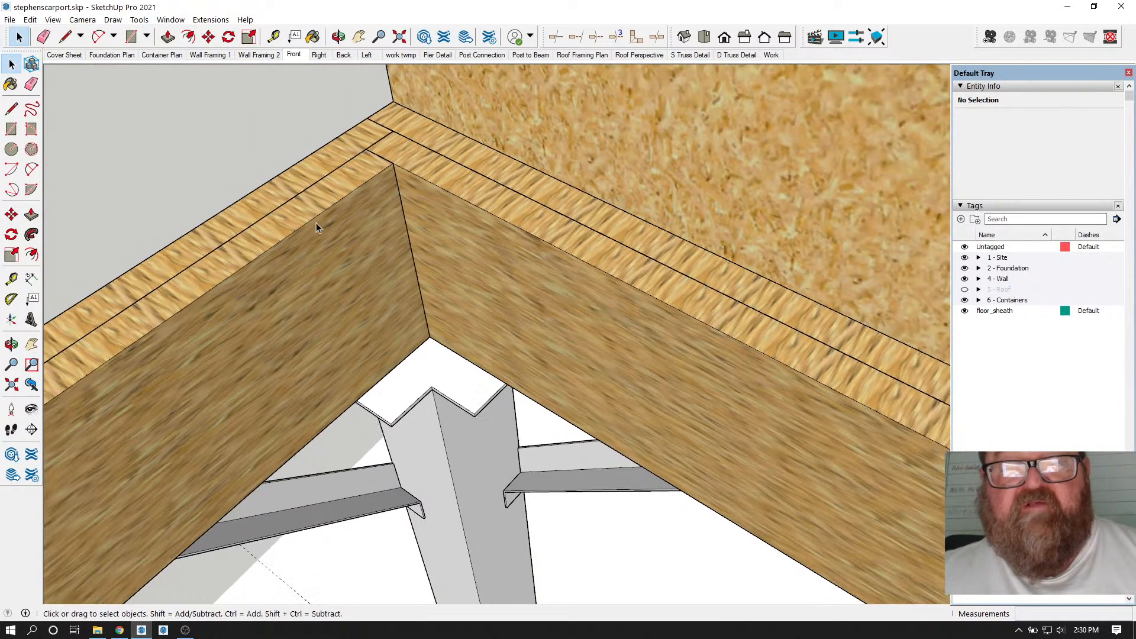
click(337, 37)
drag(406, 165, 352, 257)
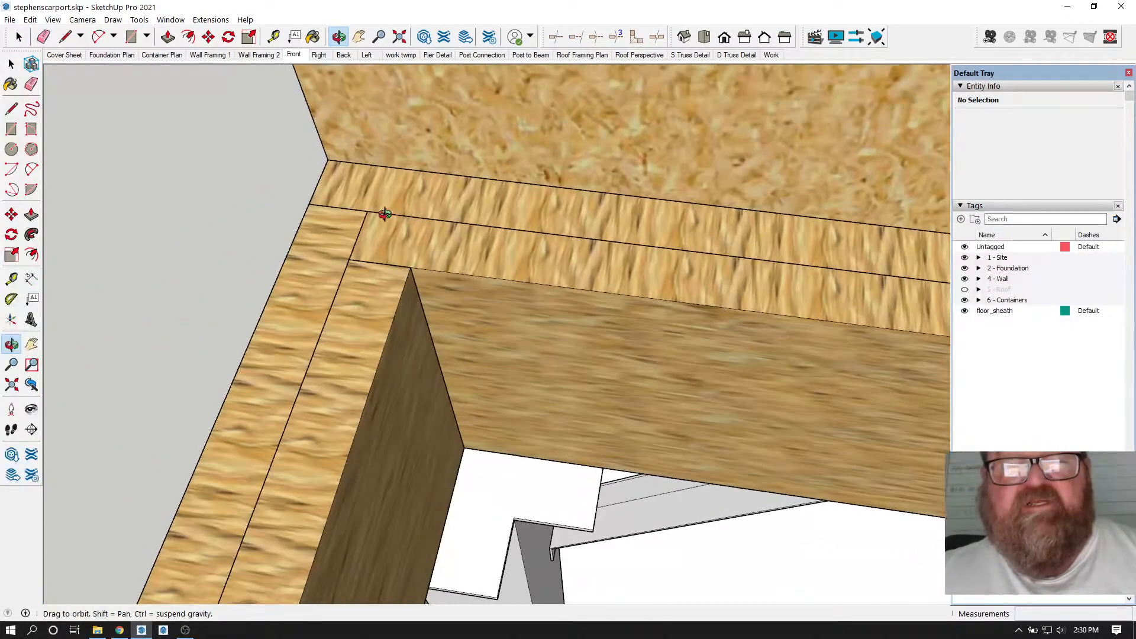
drag(385, 214, 364, 257)
drag(348, 144, 327, 199)
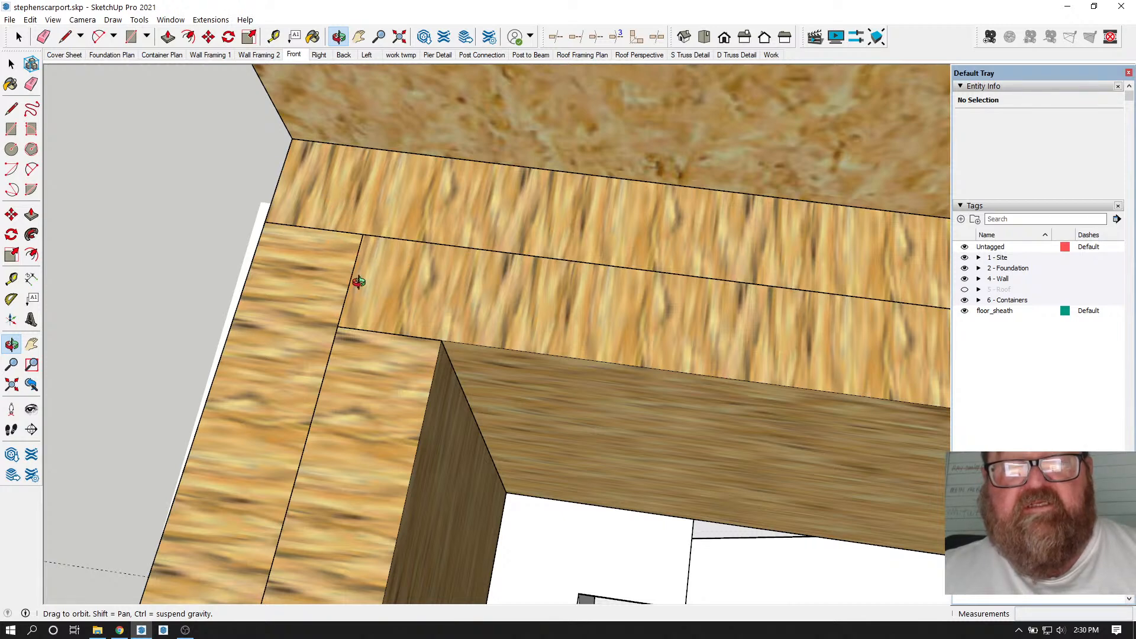
drag(353, 343, 377, 344)
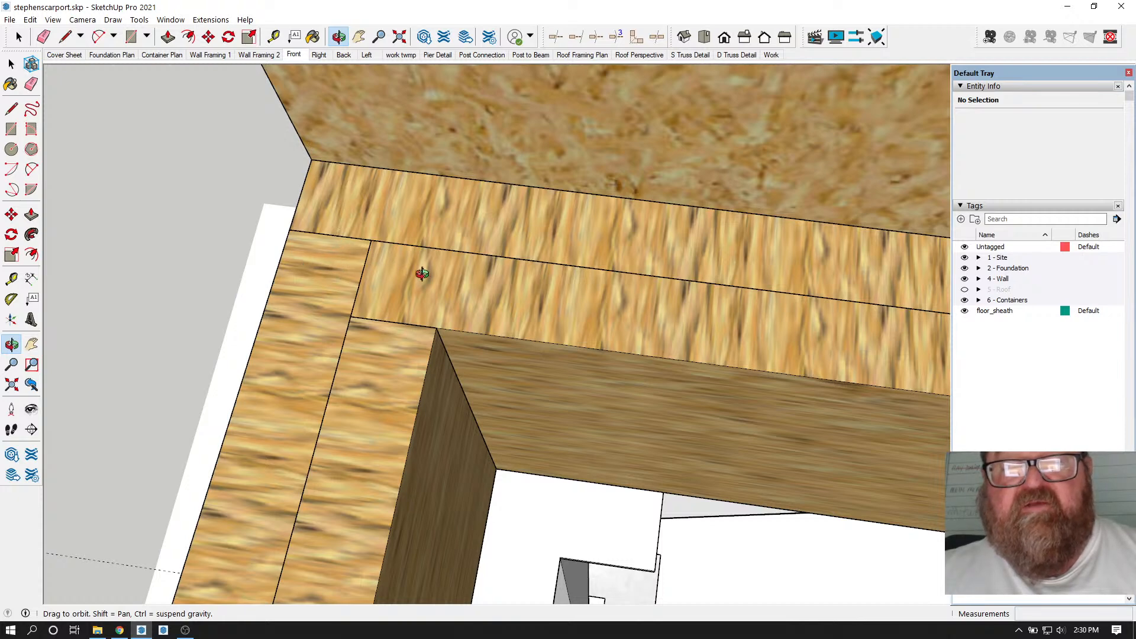
drag(286, 316, 303, 324)
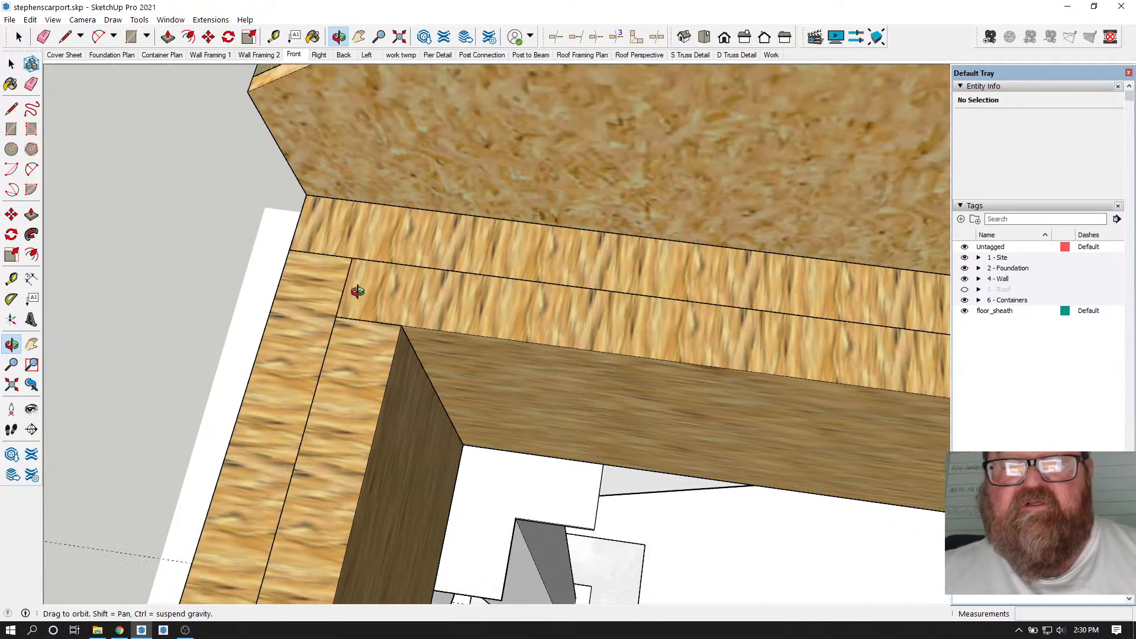
scroll(302, 292, down, 10)
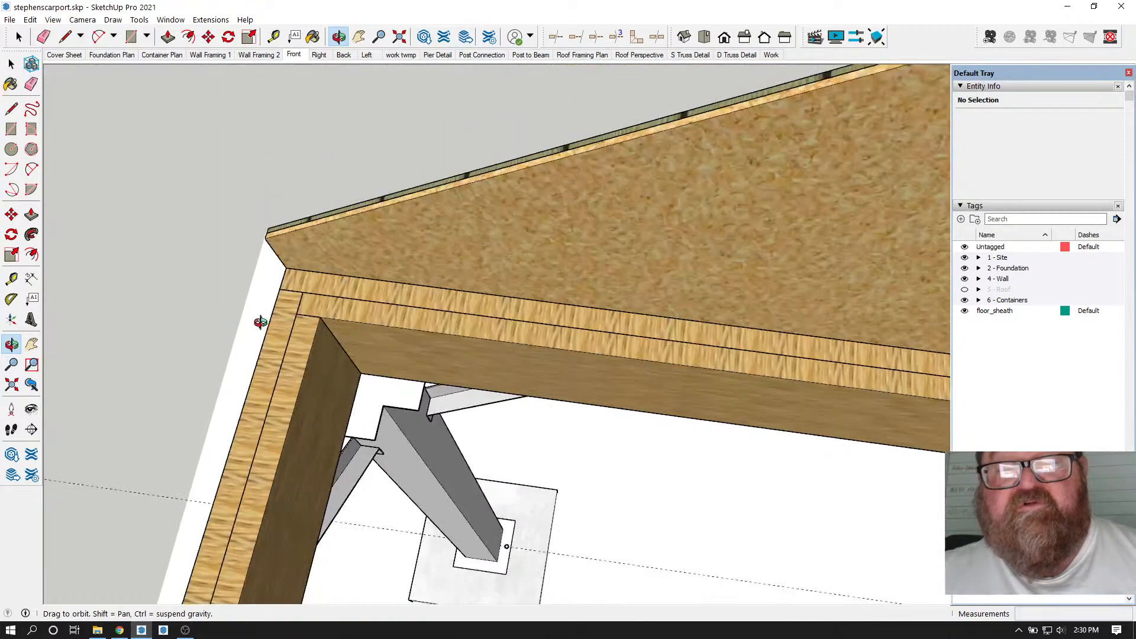
scroll(426, 357, down, 3)
- Examine the opposite corner's post to check its plate extensions and lag bolts against the beams
scroll(864, 429, up, 10)
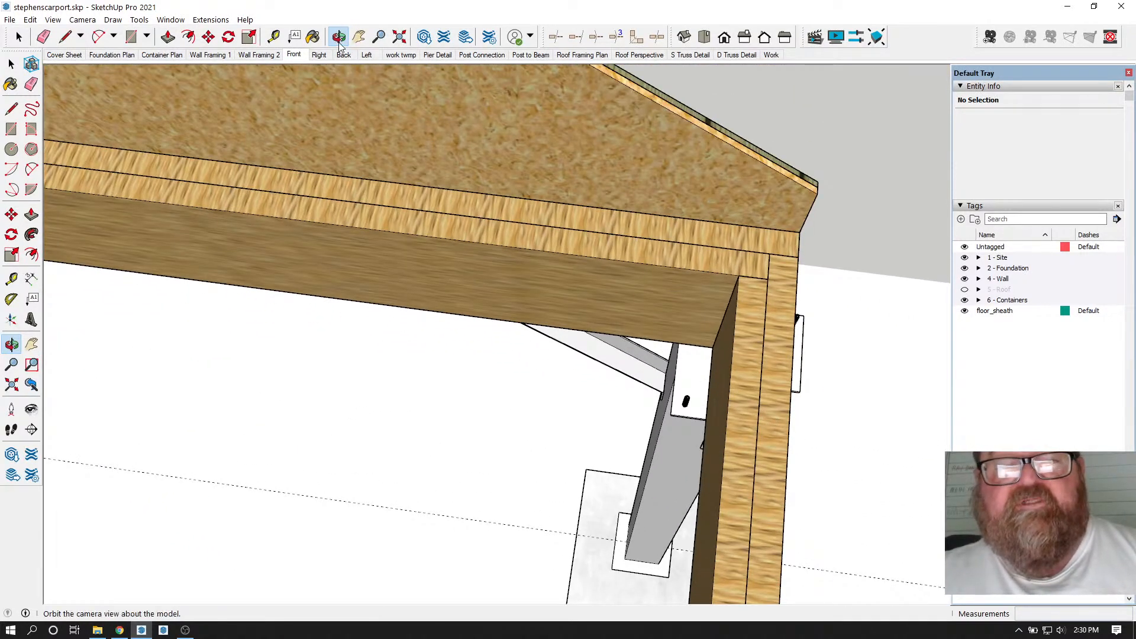
drag(652, 275, 469, 69)
scroll(469, 69, down, 1)
scroll(639, 355, up, 3)
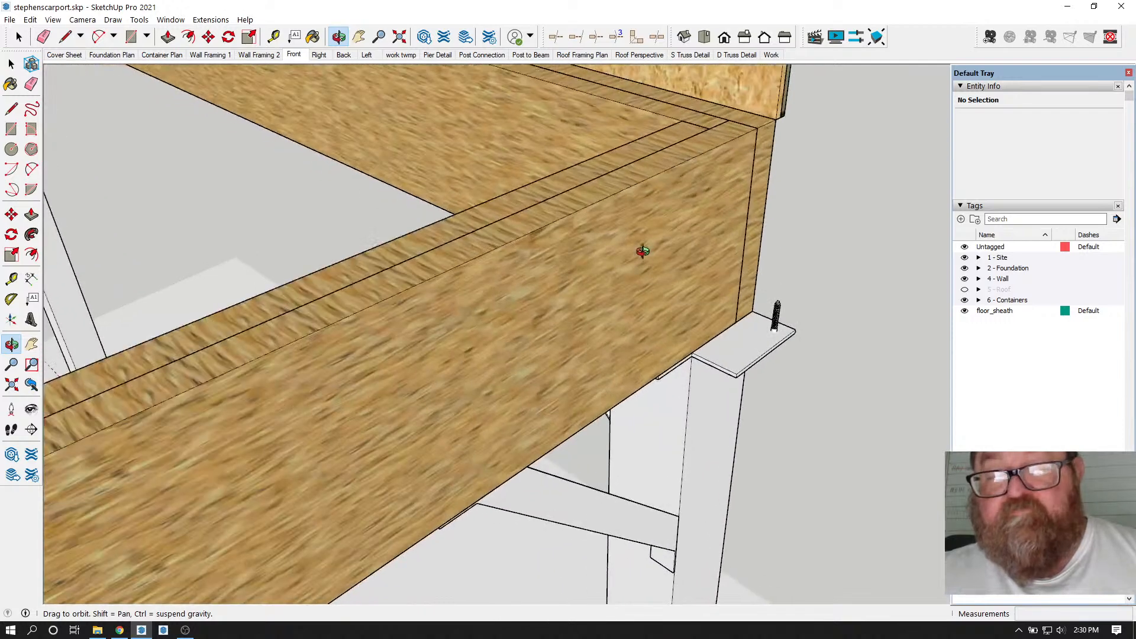
scroll(644, 261, down, 3)
scroll(651, 269, down, 6)
scroll(651, 414, up, 3)
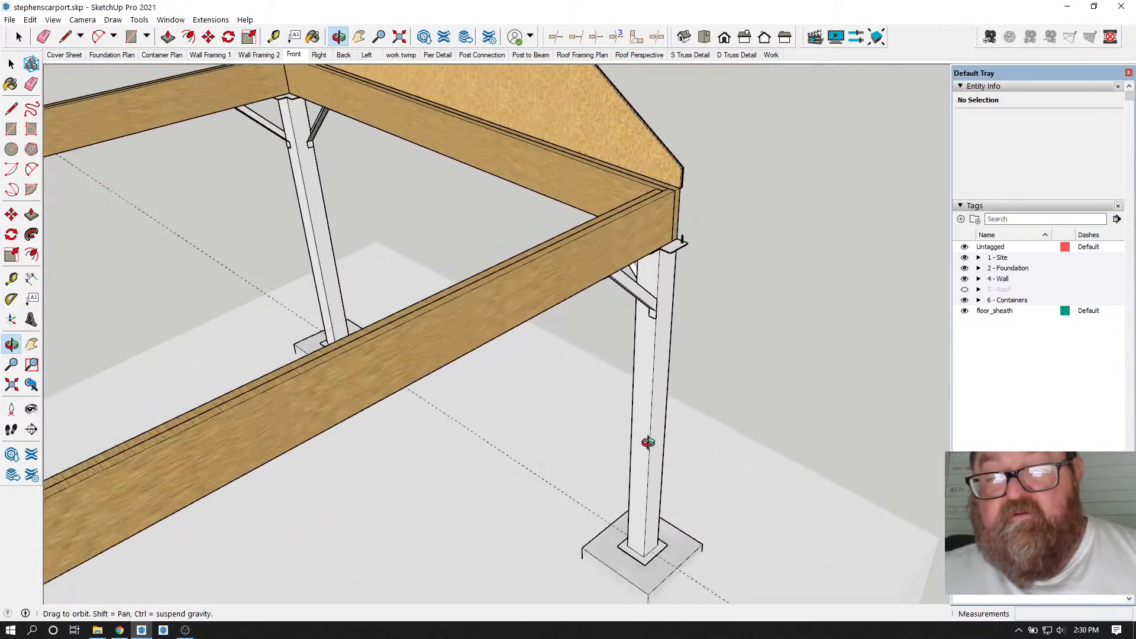
scroll(661, 331, up, 3)
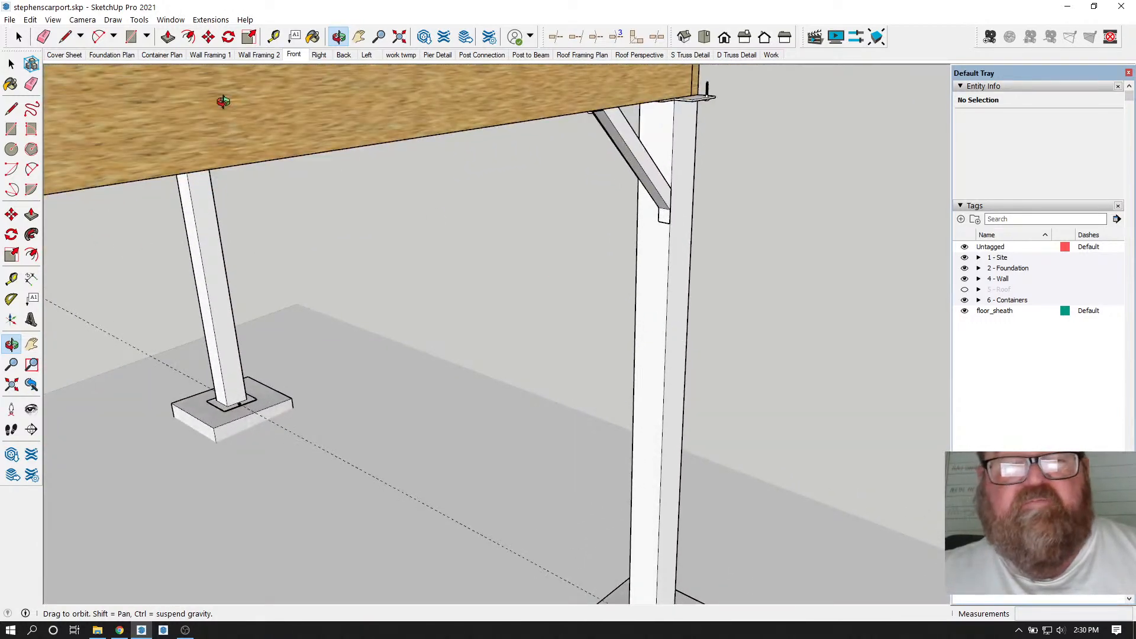
- Mirror the corner post component along the green axis with a scale factor of -1
click(19, 35)
click(639, 289)
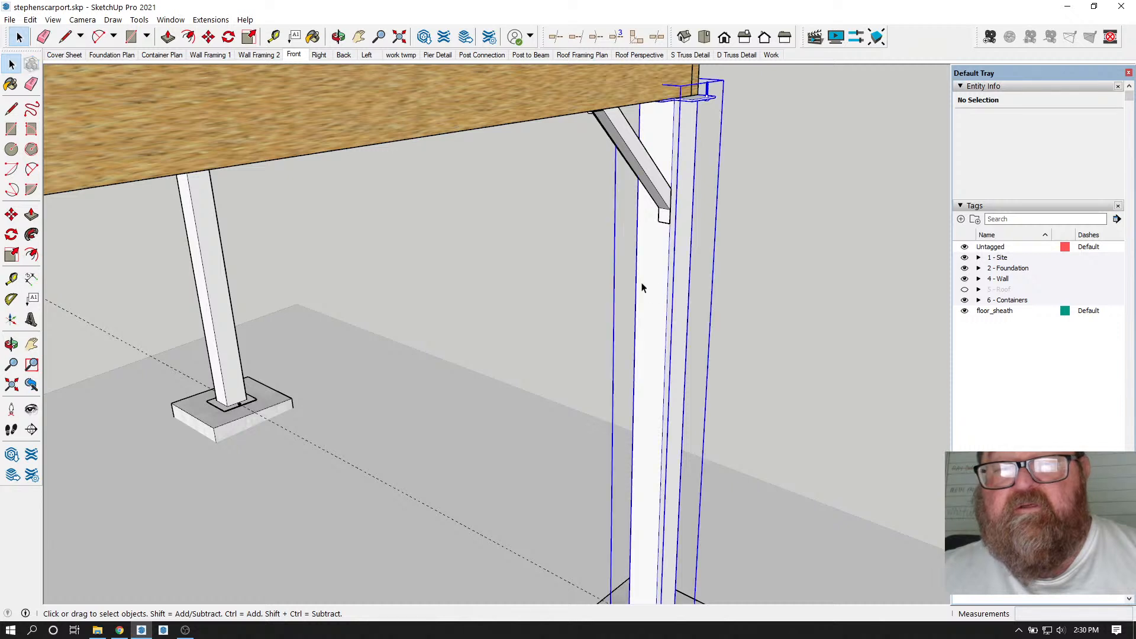
click(248, 37)
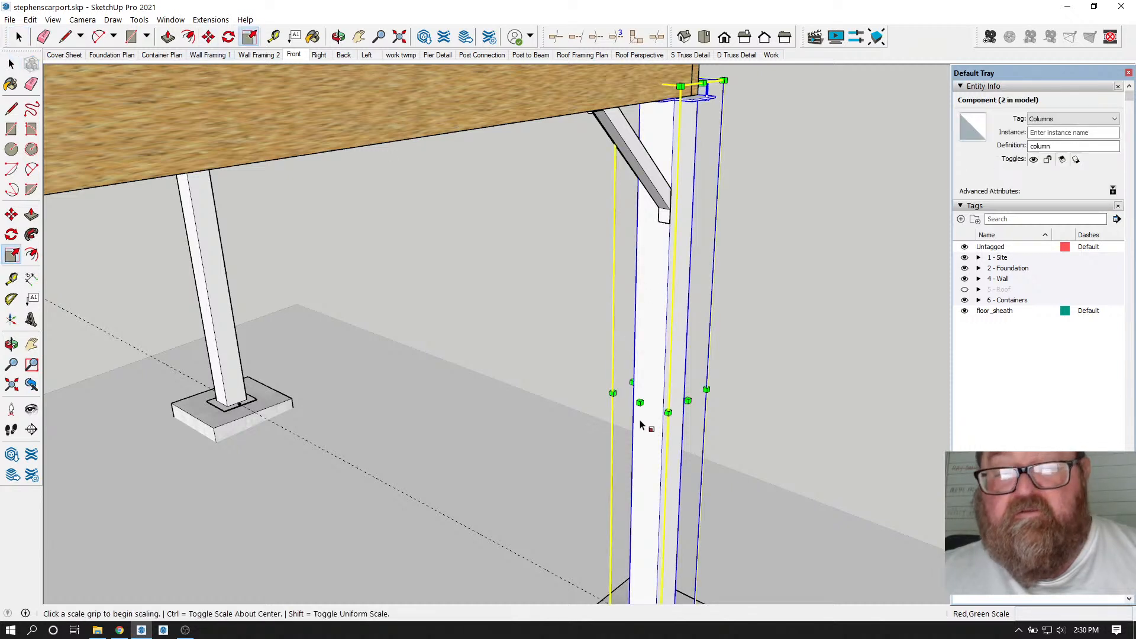
drag(633, 383, 670, 410)
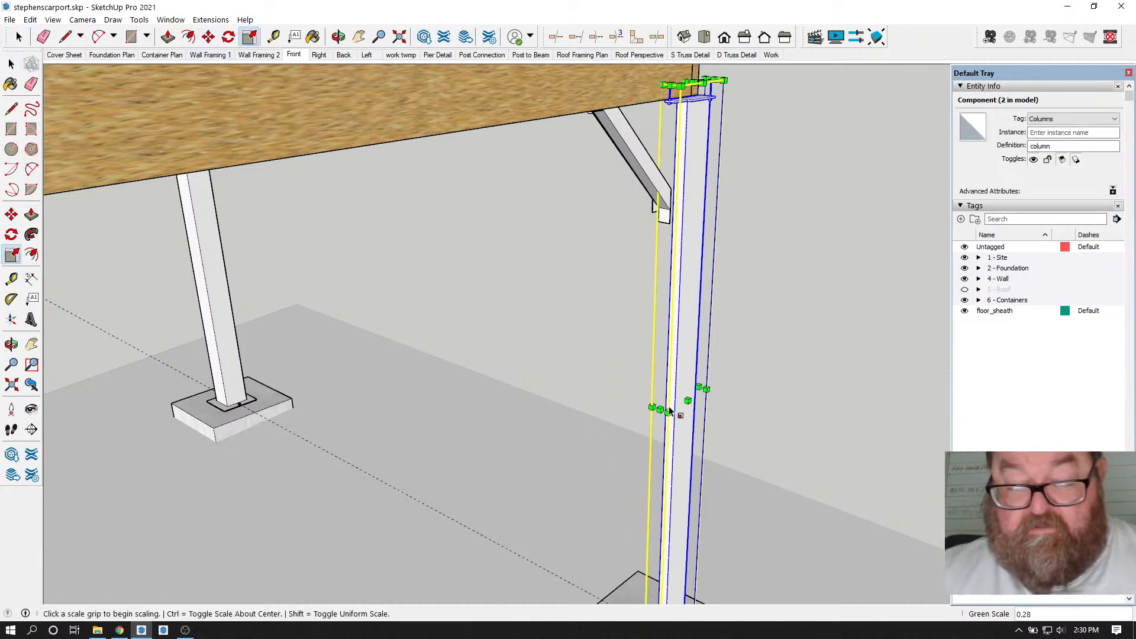
key(Return)
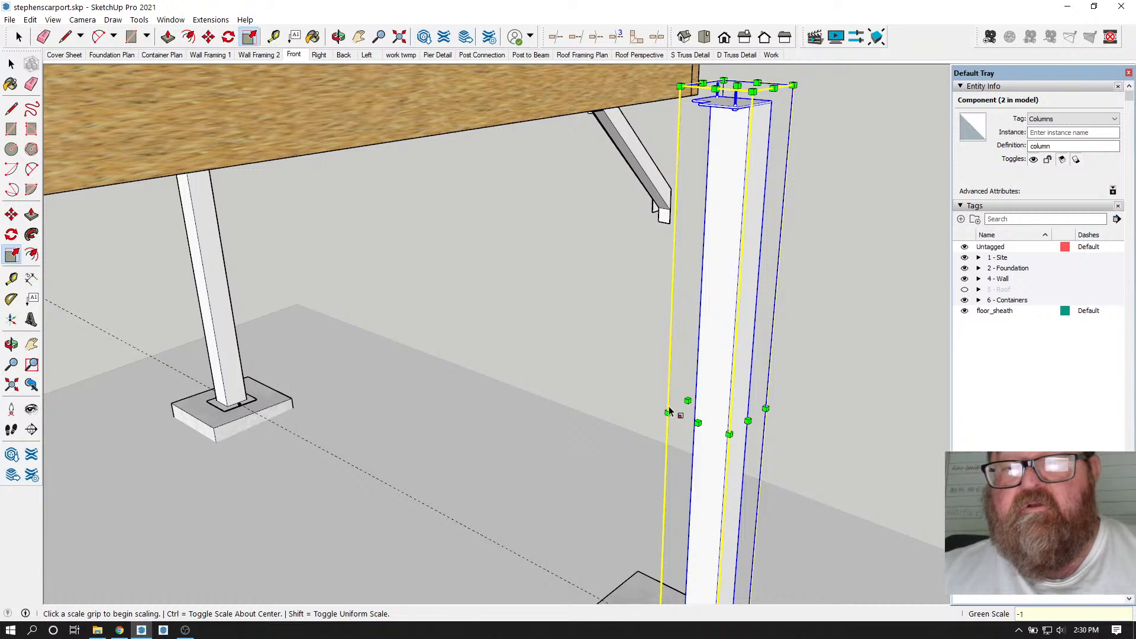
- Move the mirrored post about 1' so the outer corner of its top plate meets the beams' bottom outer corner
click(338, 37)
drag(384, 112, 261, 73)
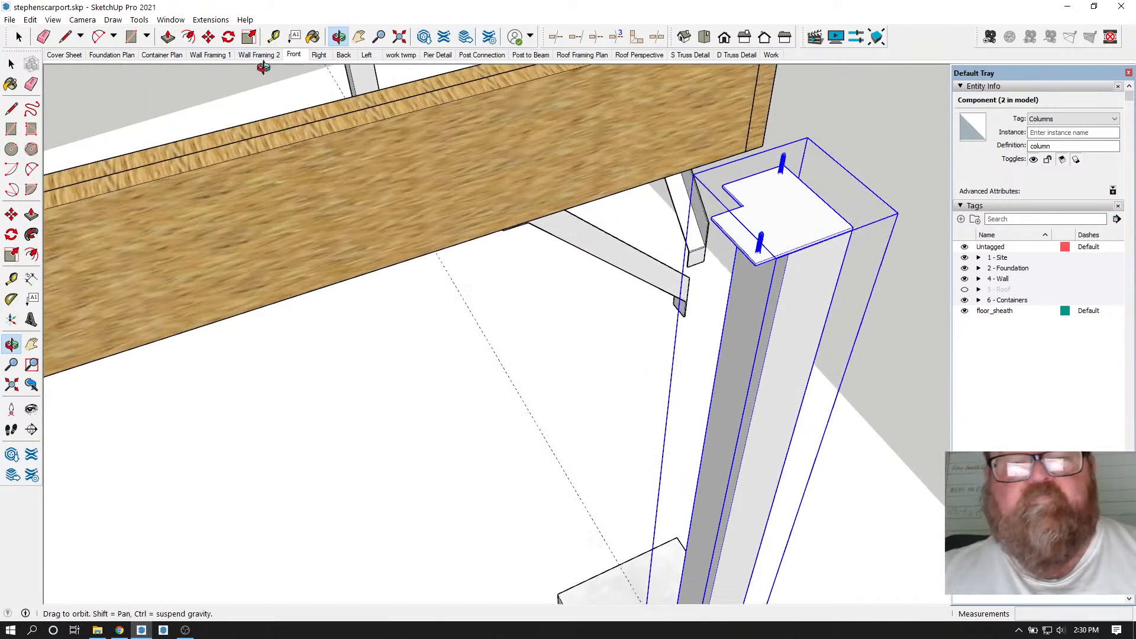
click(215, 36)
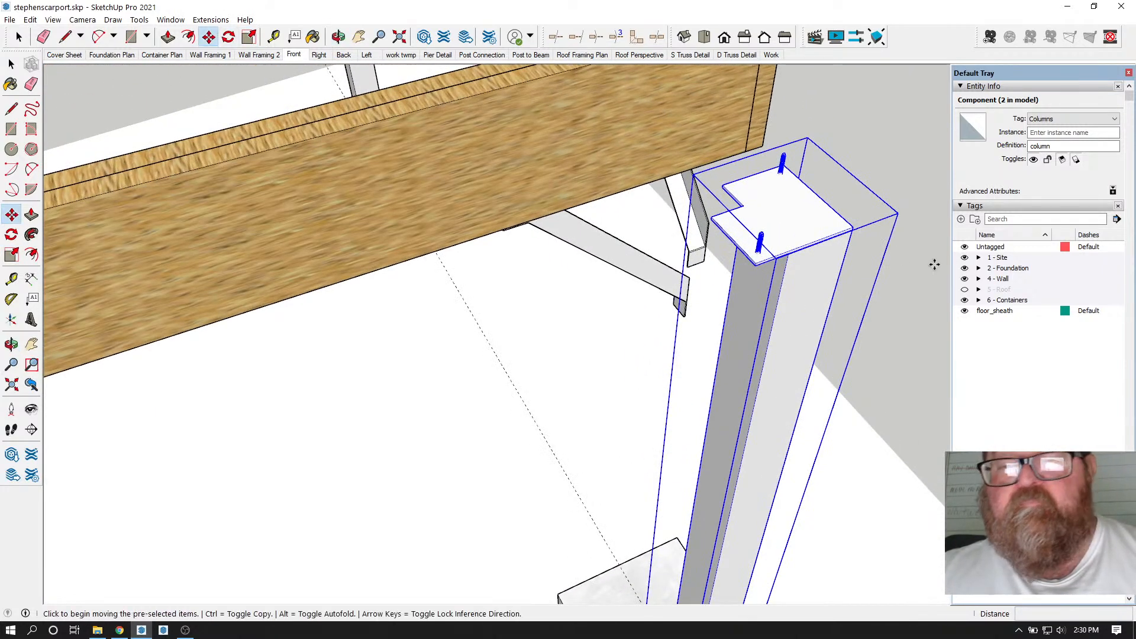
click(853, 228)
click(764, 149)
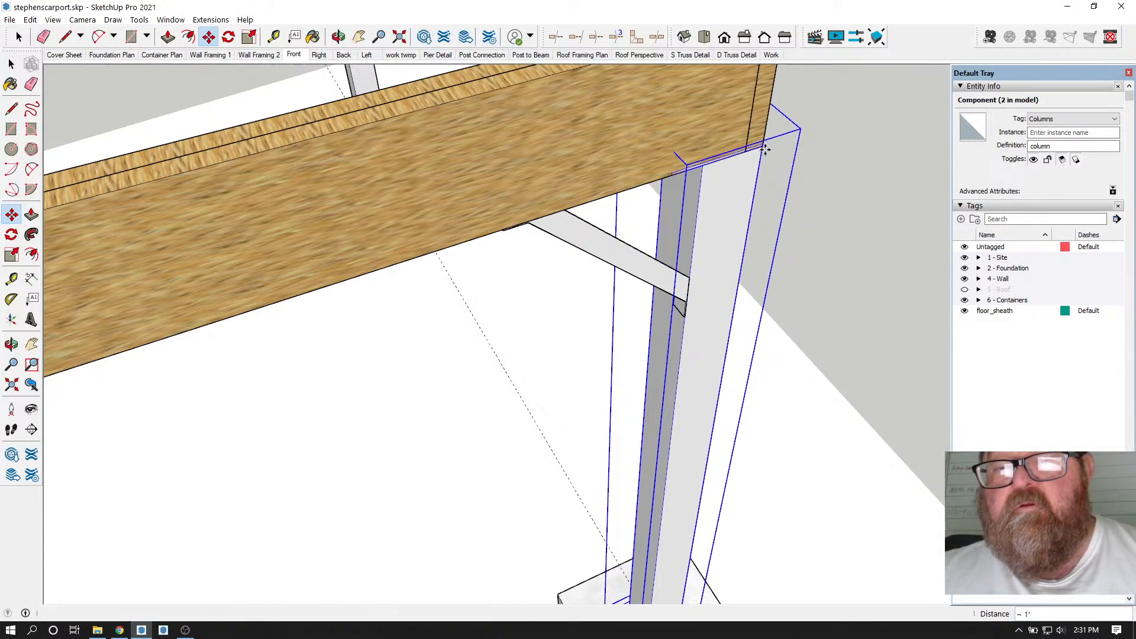
- Check from outside and below that the mirrored post's plate extensions sit under both corner beams, and clear the selection
scroll(625, 158, down, 3)
key(o)
drag(672, 148, 296, 121)
scroll(318, 157, up, 6)
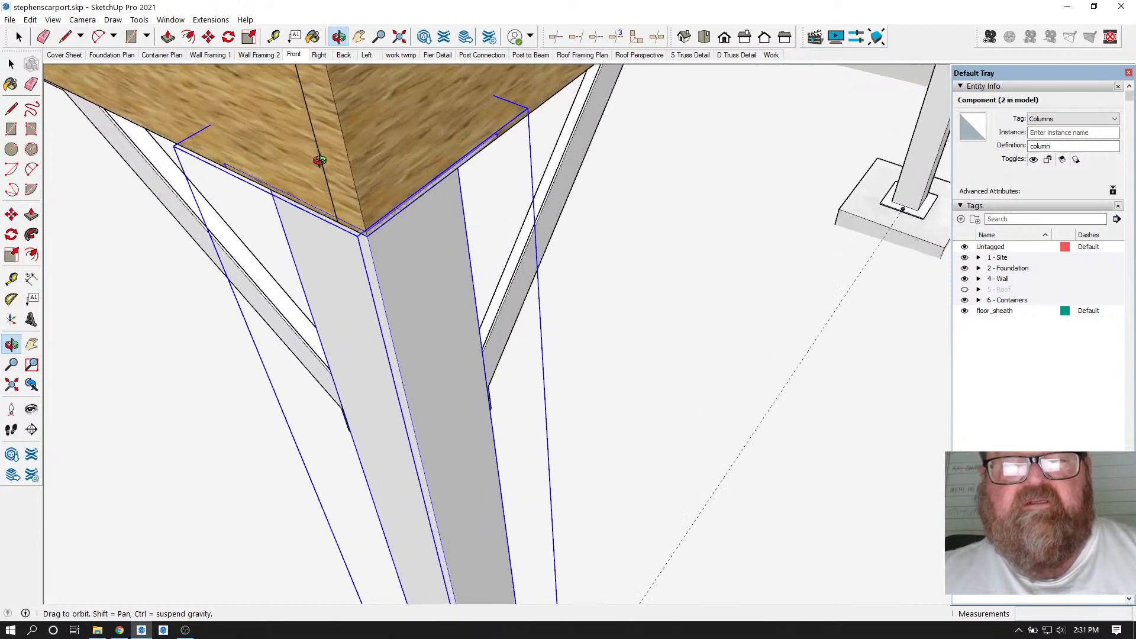
drag(328, 173, 288, 126)
click(208, 37)
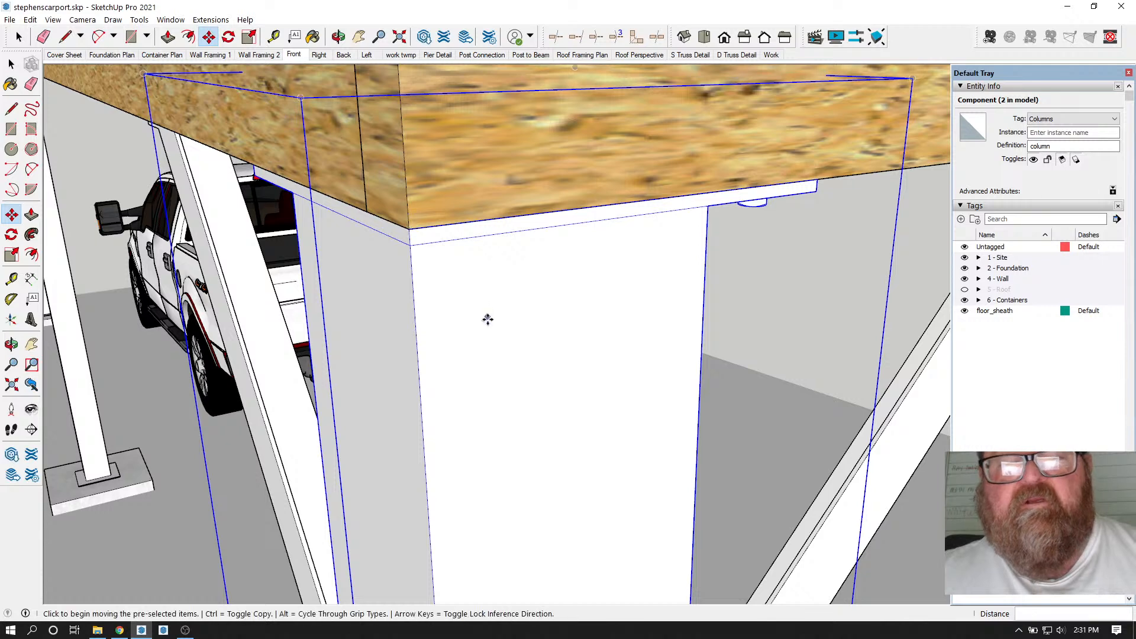
scroll(486, 320, down, 2)
click(19, 37)
click(111, 182)
- Open the intermediate post component beside the truck and extend one side of its top plate 3" along the beam
middle_drag(112, 184, 331, 65)
click(339, 37)
drag(367, 106, 534, 205)
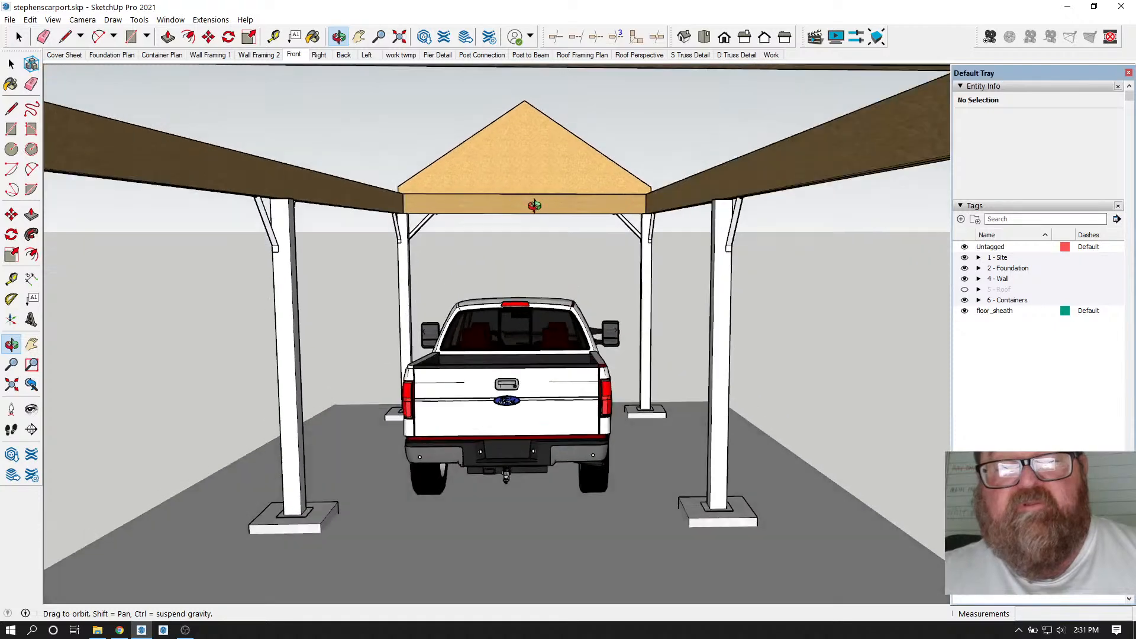
scroll(271, 206, up, 10)
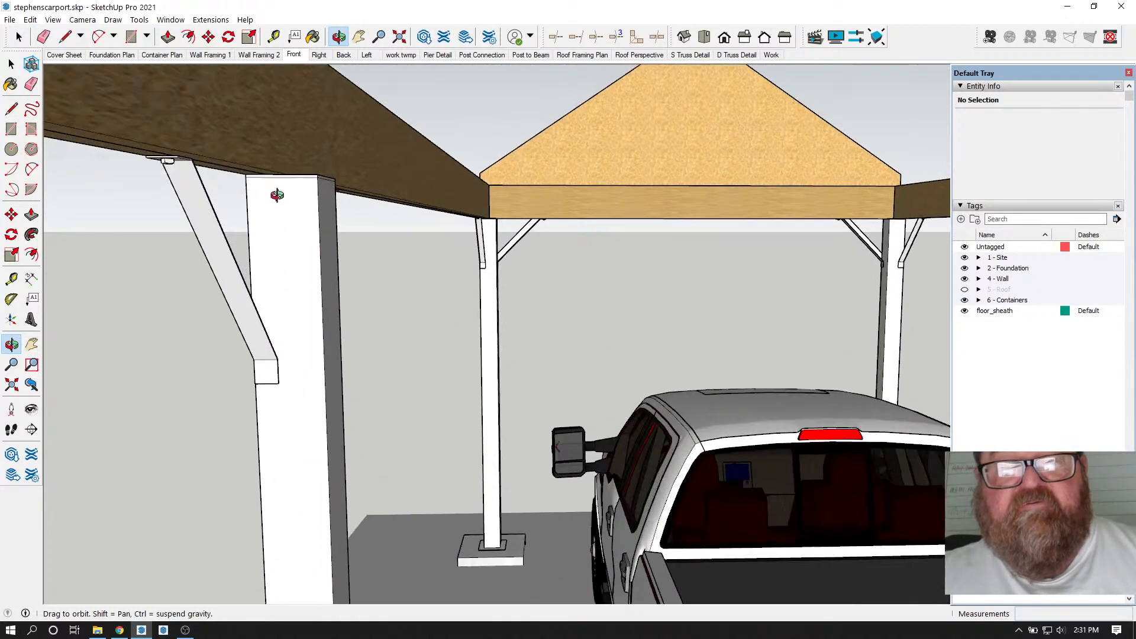
drag(285, 190, 190, 213)
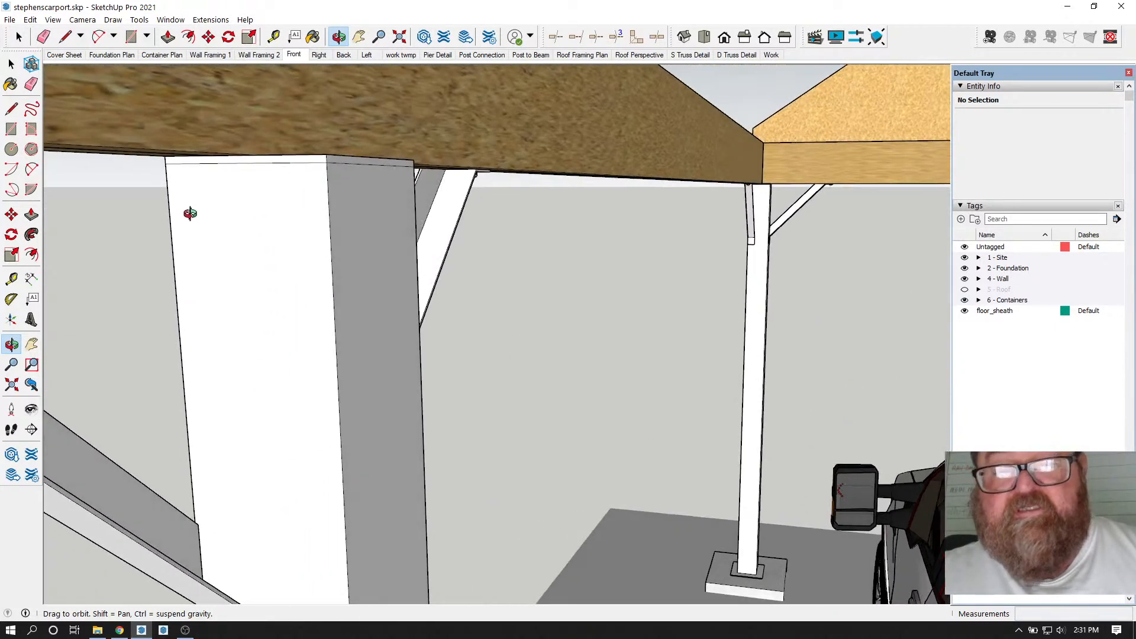
drag(271, 206, 252, 195)
click(20, 37)
click(236, 197)
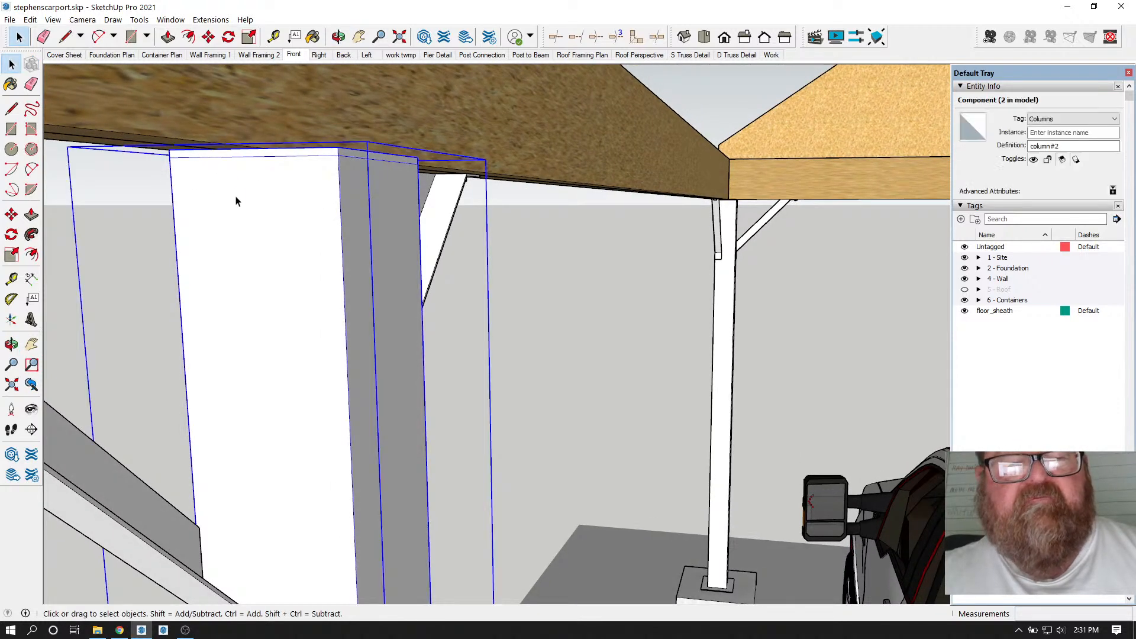
double_click(236, 198)
click(168, 37)
click(212, 161)
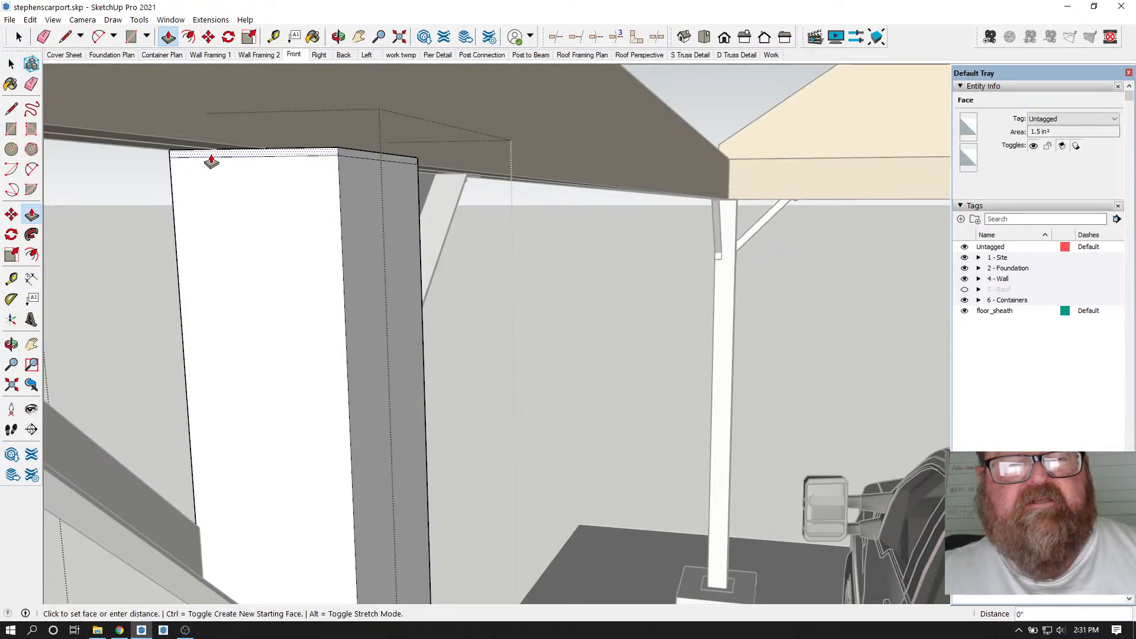
key(Return)
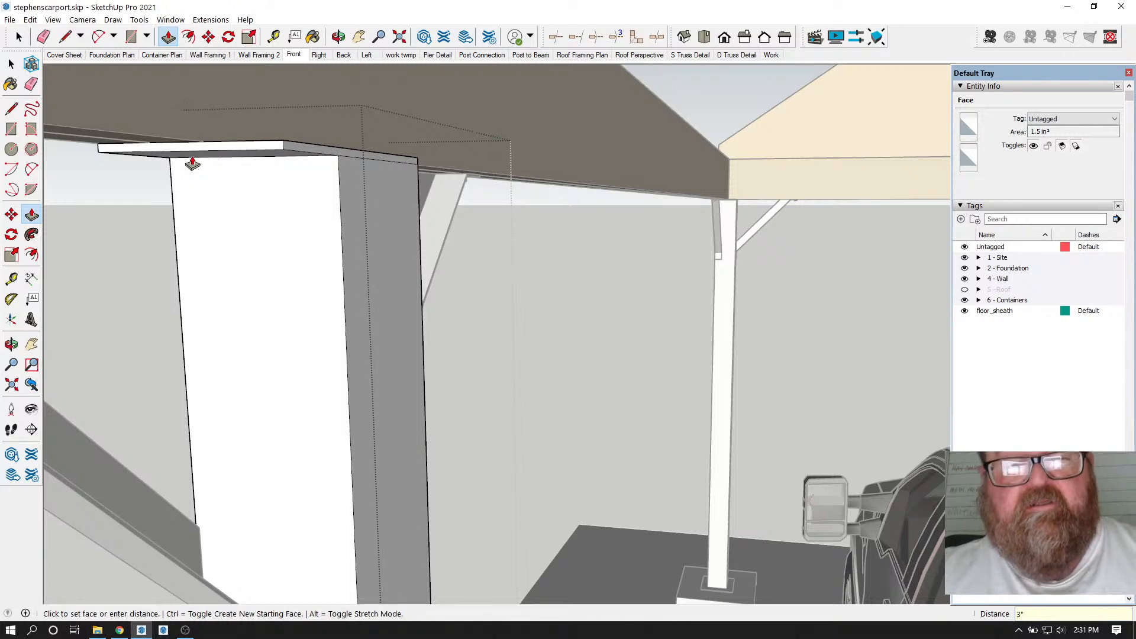
- Extend the opposite side of the intermediate post's top plate 3" along the beam and close the component
click(338, 36)
drag(278, 148, 481, 187)
click(166, 39)
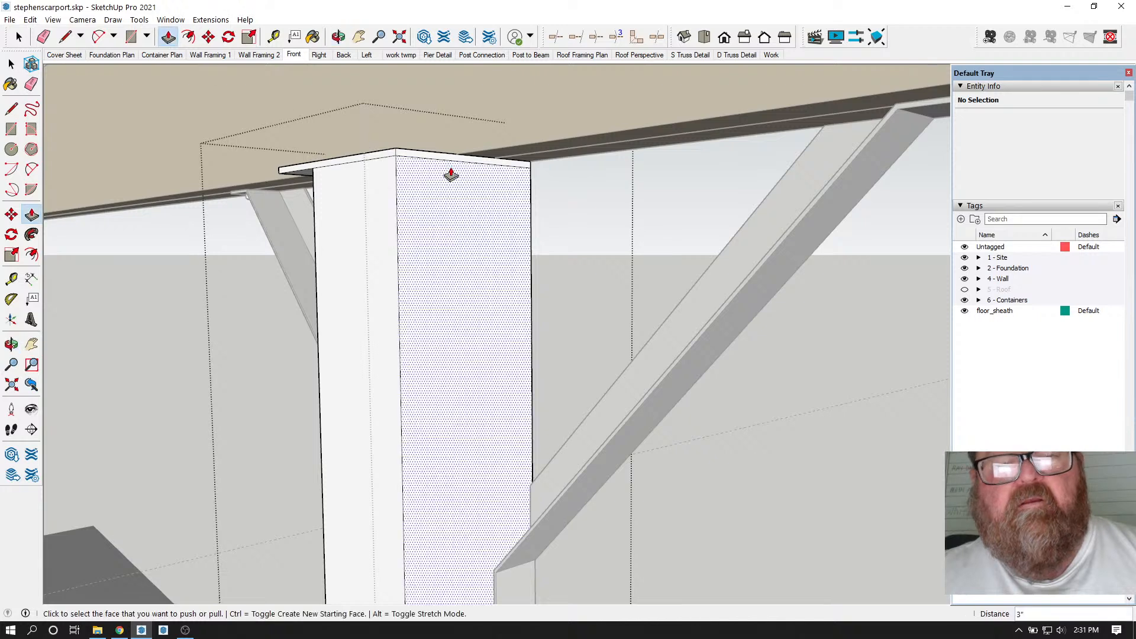
click(436, 164)
click(460, 167)
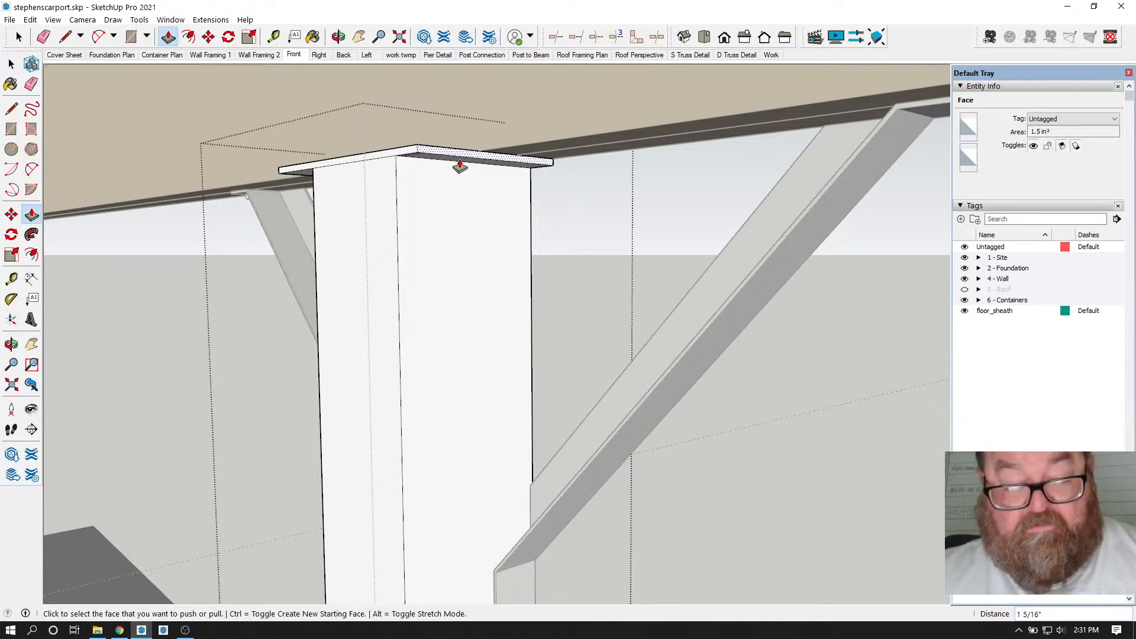
text(3)
key(Return)
click(341, 36)
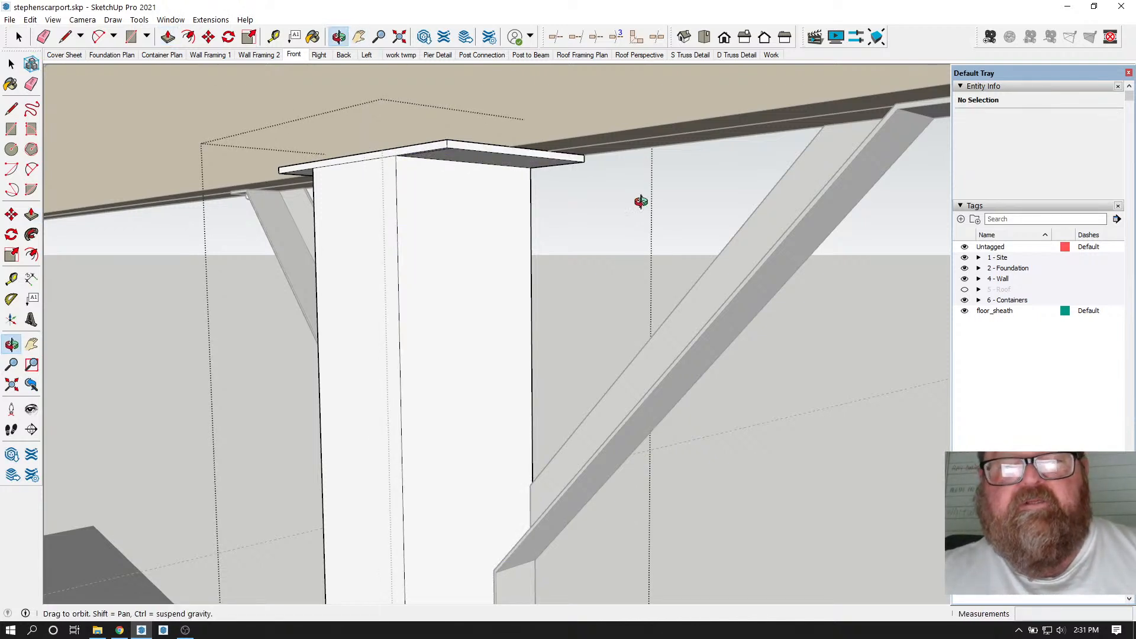
click(24, 37)
- Examine the extended top plates of the intermediate posts between their braces along both side beams
click(338, 36)
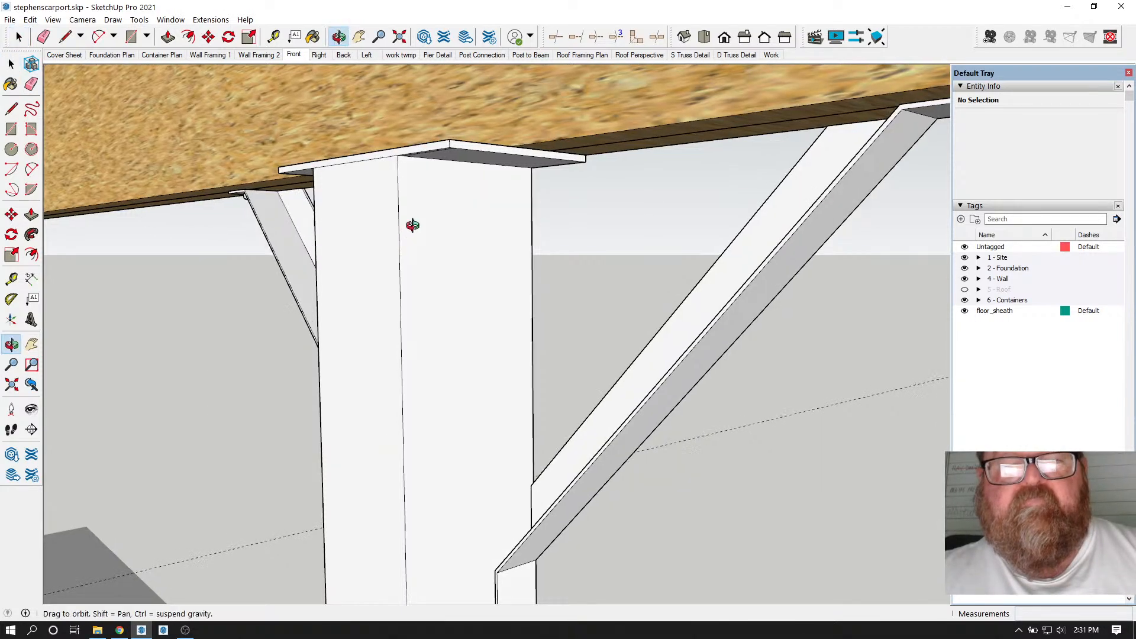
drag(408, 225, 597, 181)
drag(441, 166, 292, 167)
drag(261, 319, 276, 379)
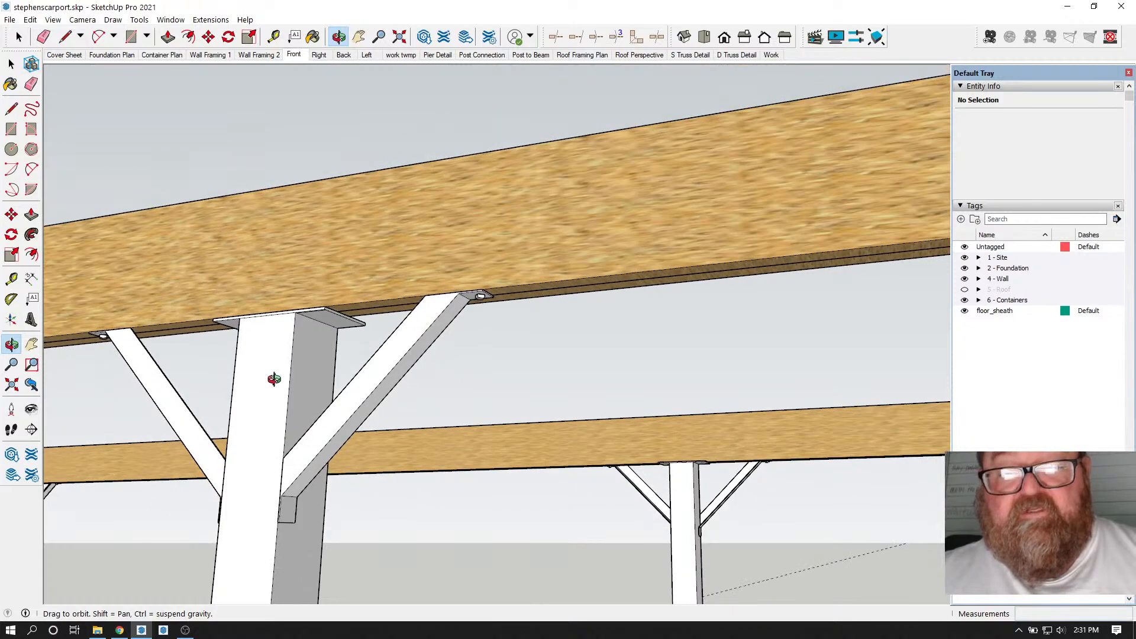
drag(317, 347, 181, 365)
scroll(182, 363, down, 5)
scroll(634, 362, up, 5)
scroll(569, 331, down, 3)
scroll(577, 294, up, 3)
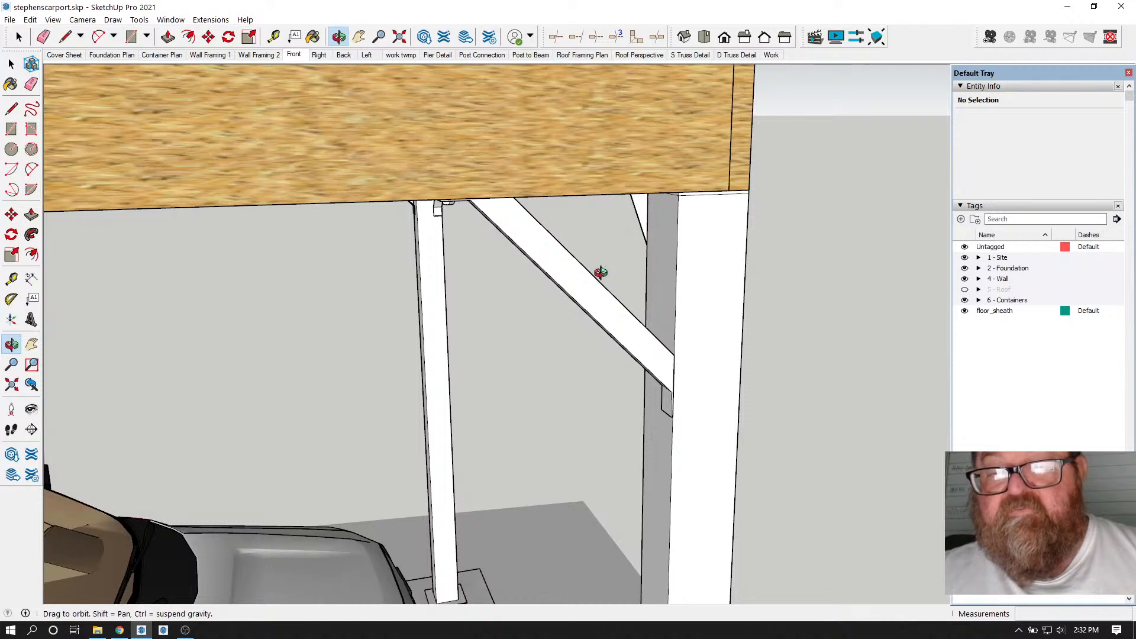
- Open the remaining unextended corner post component and extend one side of its top plate 3" beneath the beam
drag(544, 190, 308, 227)
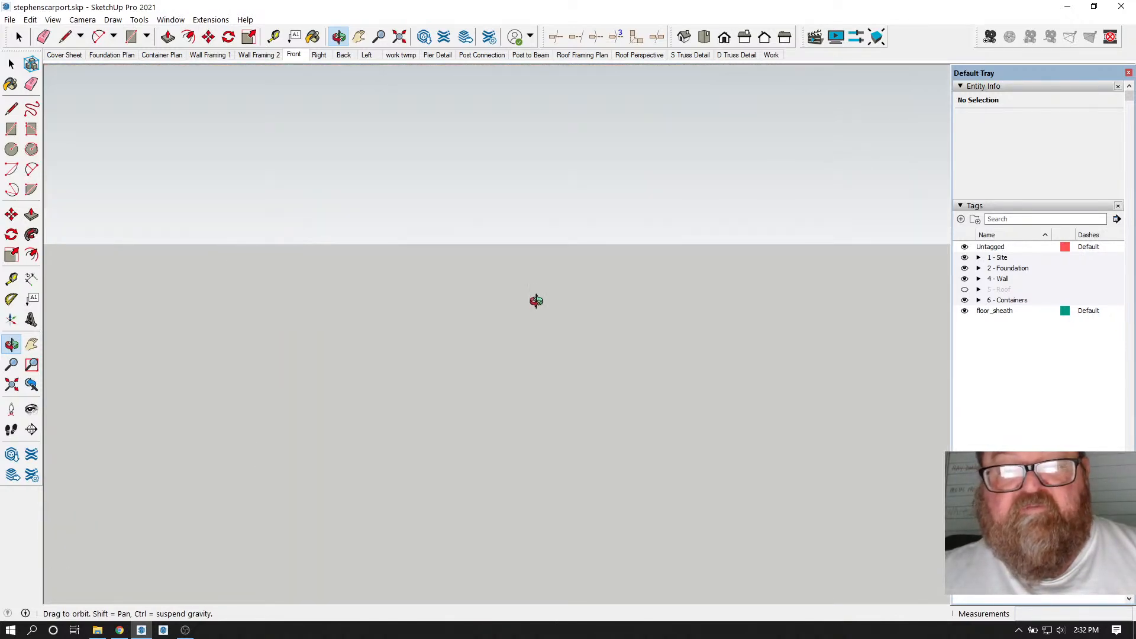
scroll(600, 356, down, 5)
drag(727, 362, 600, 259)
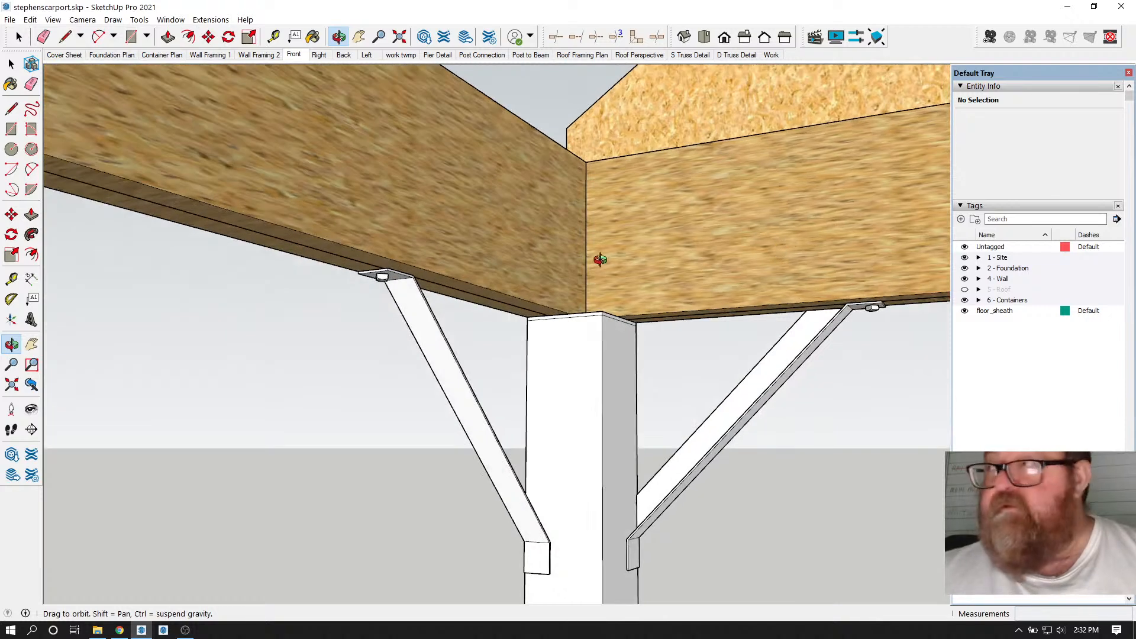
scroll(545, 304, up, 1)
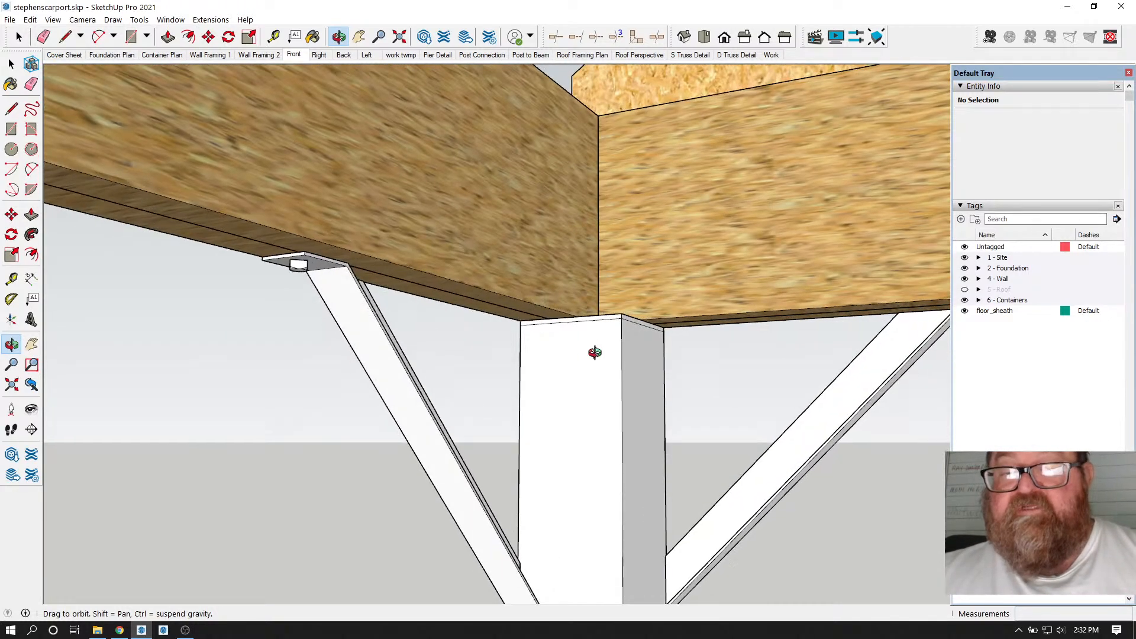
scroll(578, 352, up, 4)
scroll(572, 334, up, 1)
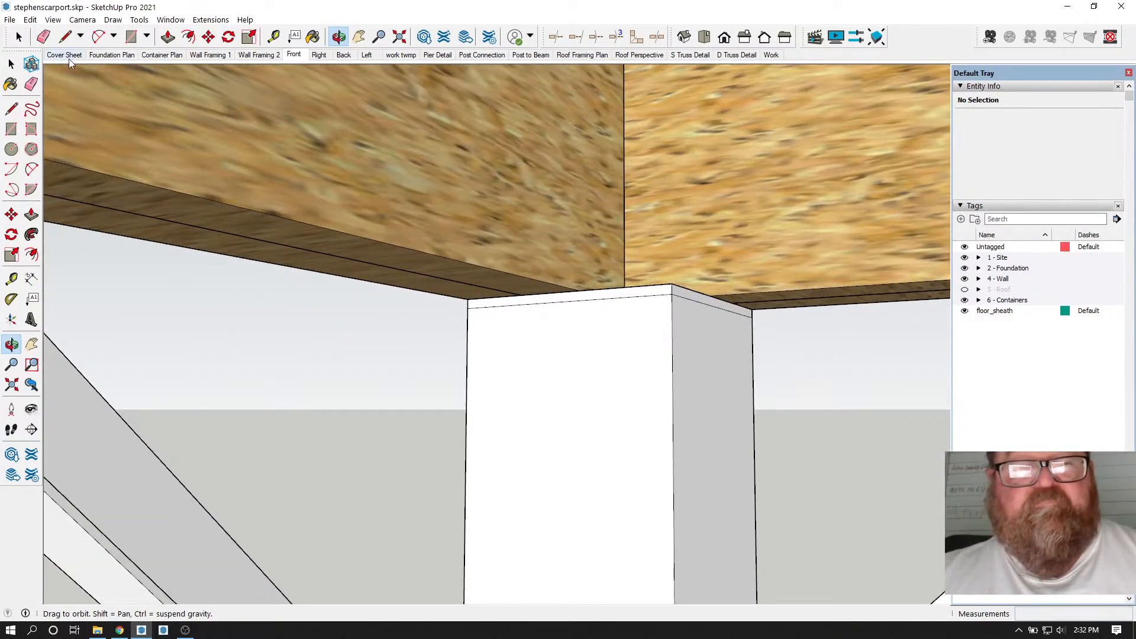
click(168, 37)
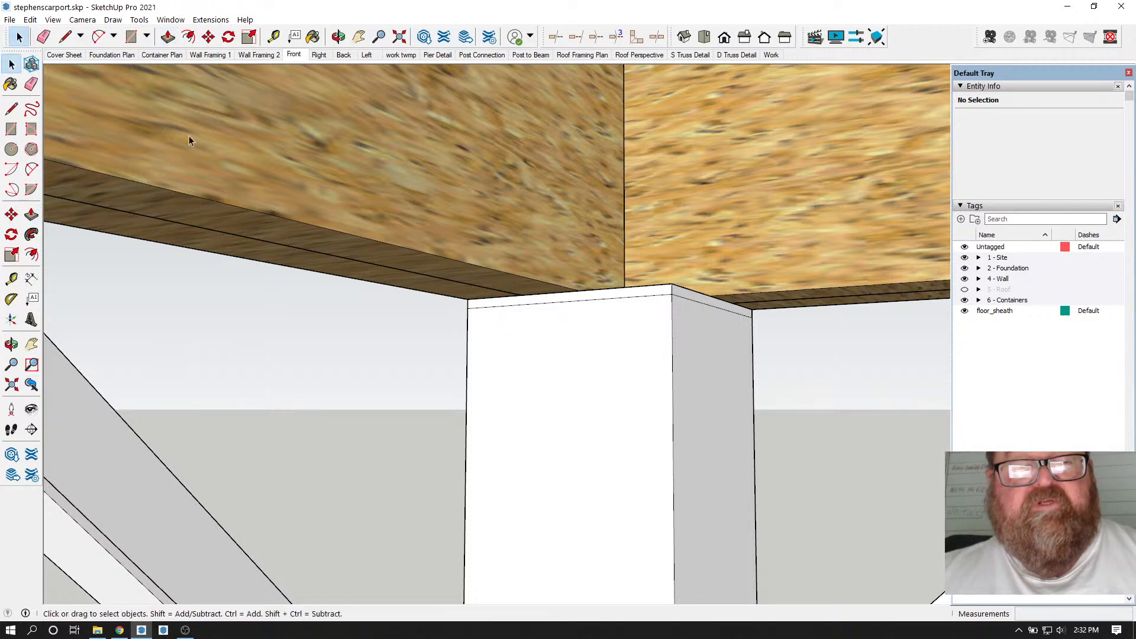
click(10, 63)
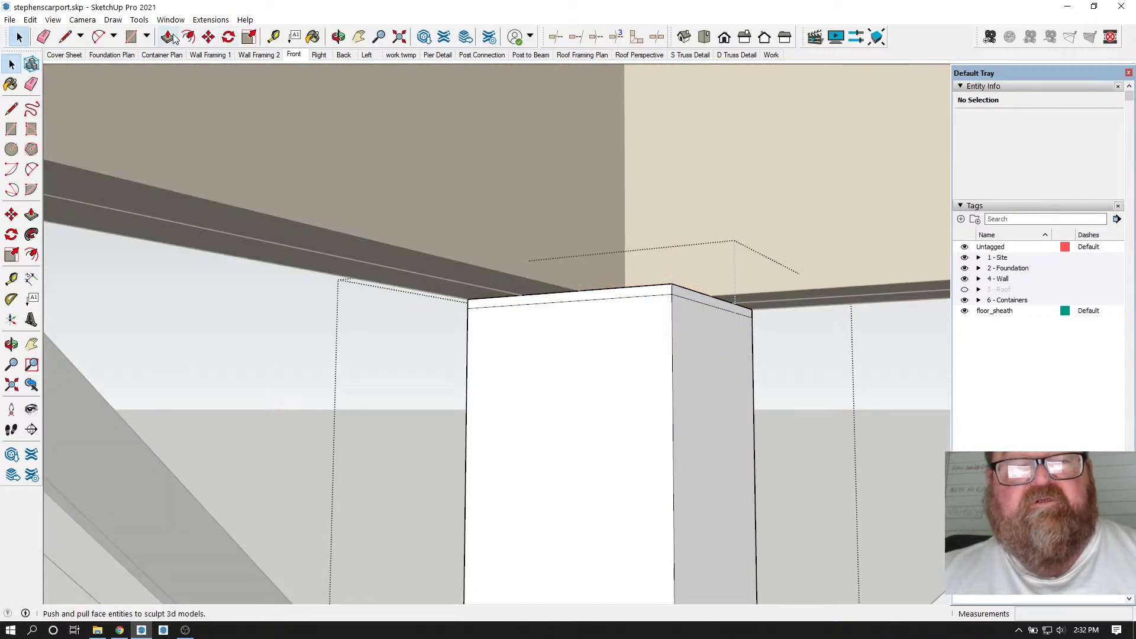
click(168, 36)
click(470, 303)
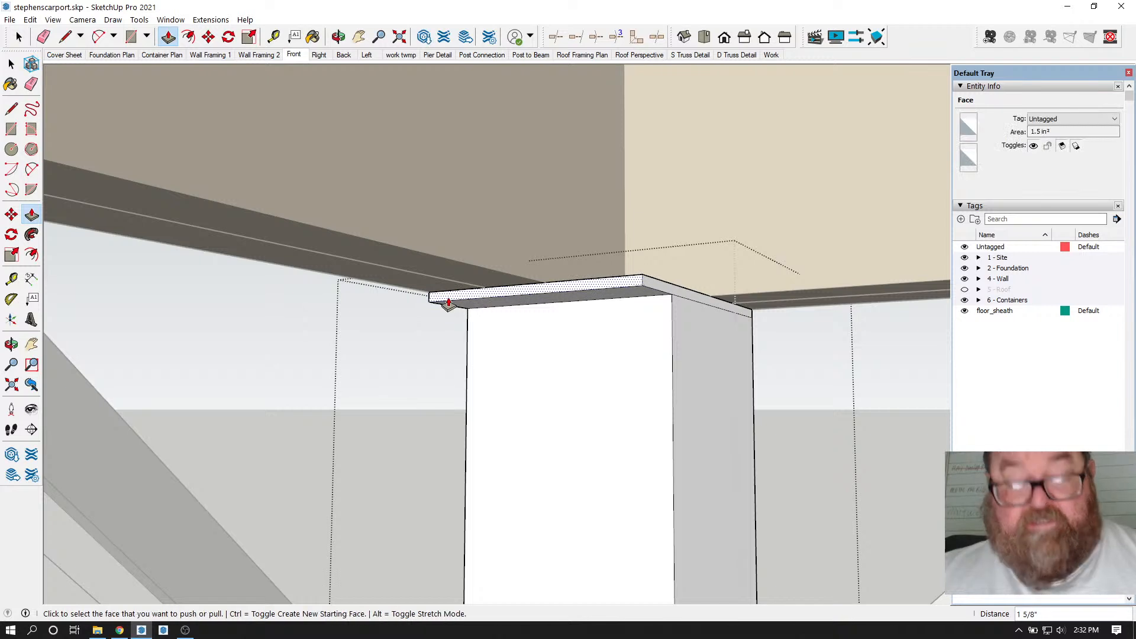
text(3)
key(Return)
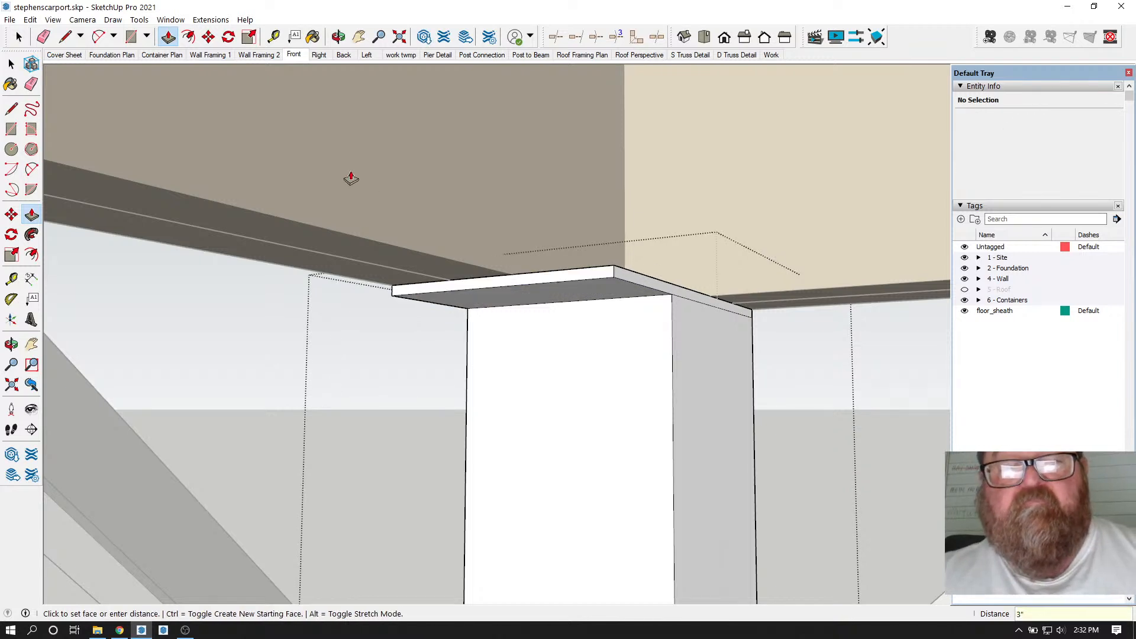
- Draw a 1/4" vertical line across the plate's inner edge at the post's corner to separate the extension from the original plate
click(339, 37)
drag(528, 185, 520, 263)
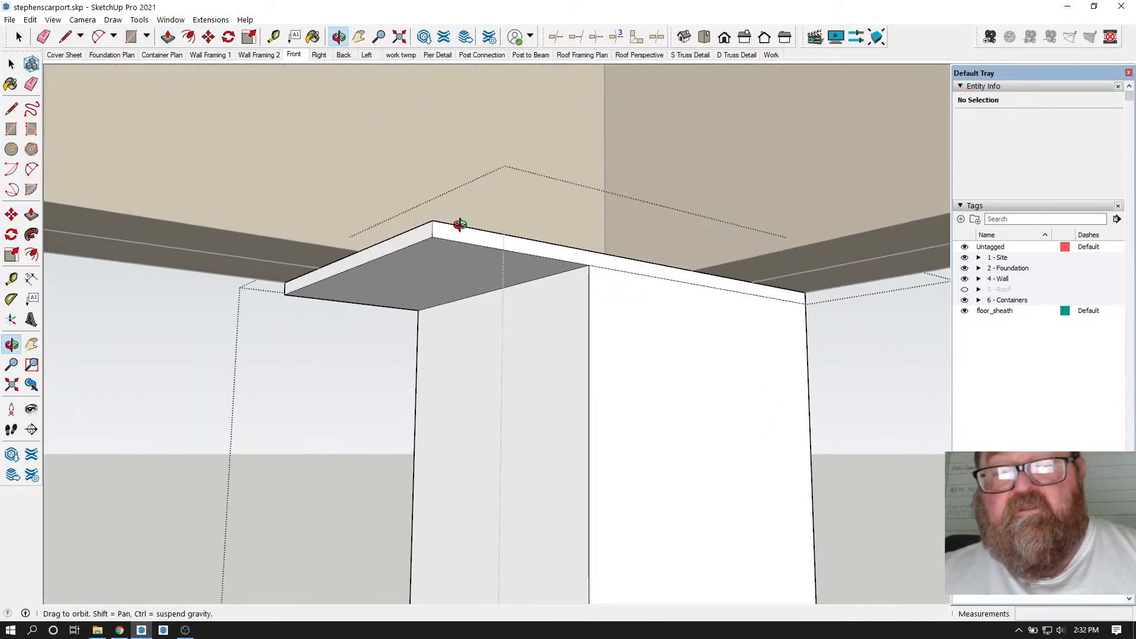
click(65, 36)
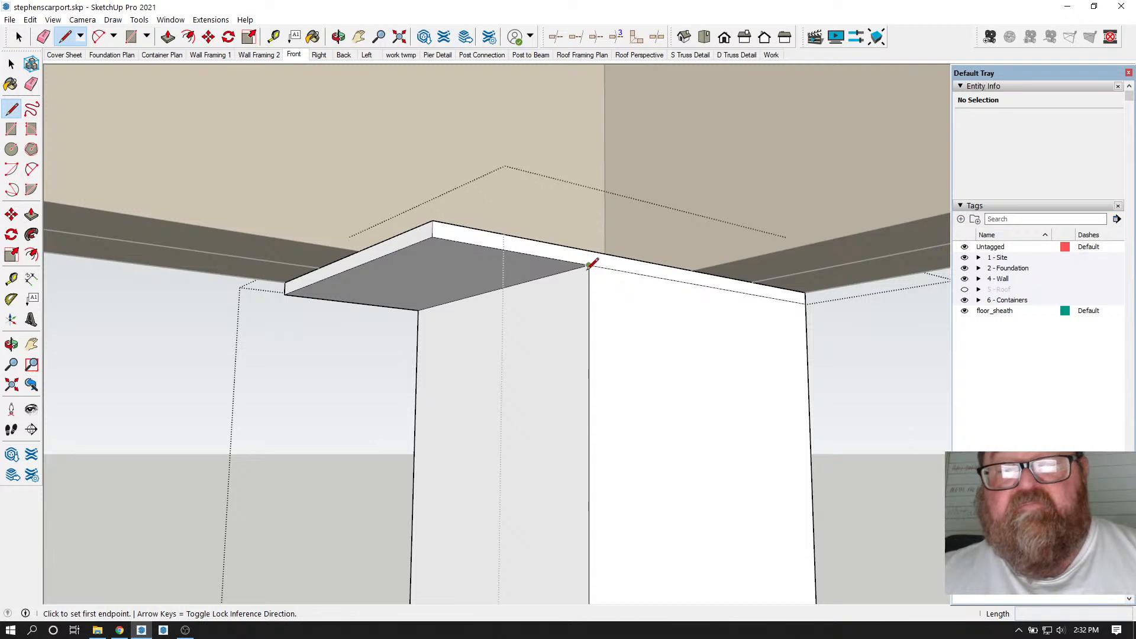
click(589, 265)
click(590, 250)
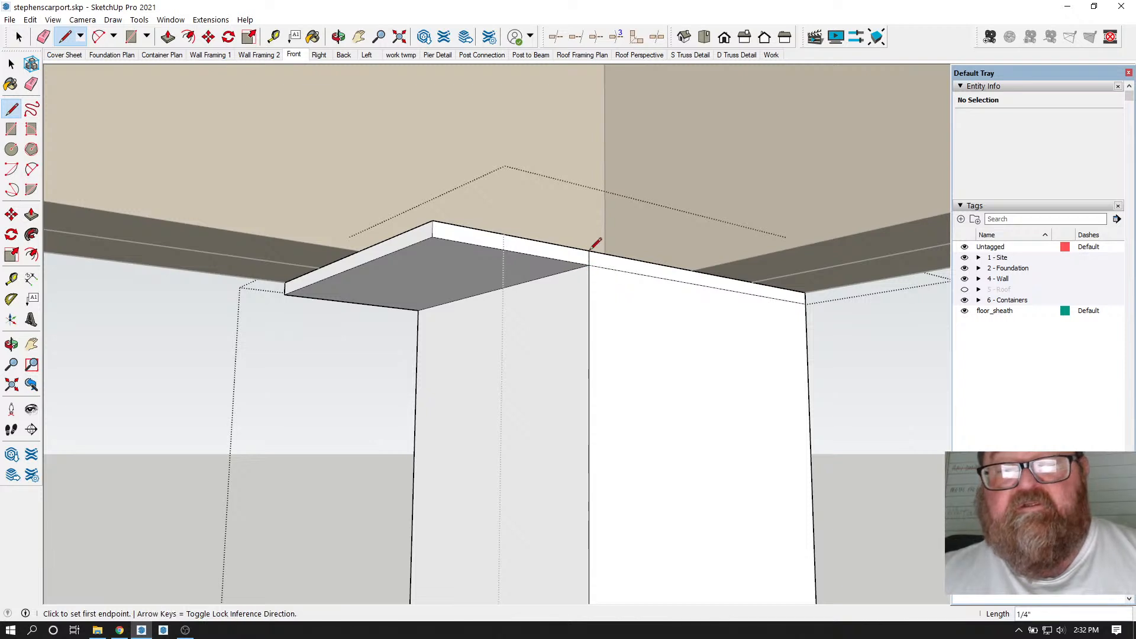
- Pull the separated plate edge out under the adjacent beam to match the first extension and close the post component
click(168, 36)
click(681, 279)
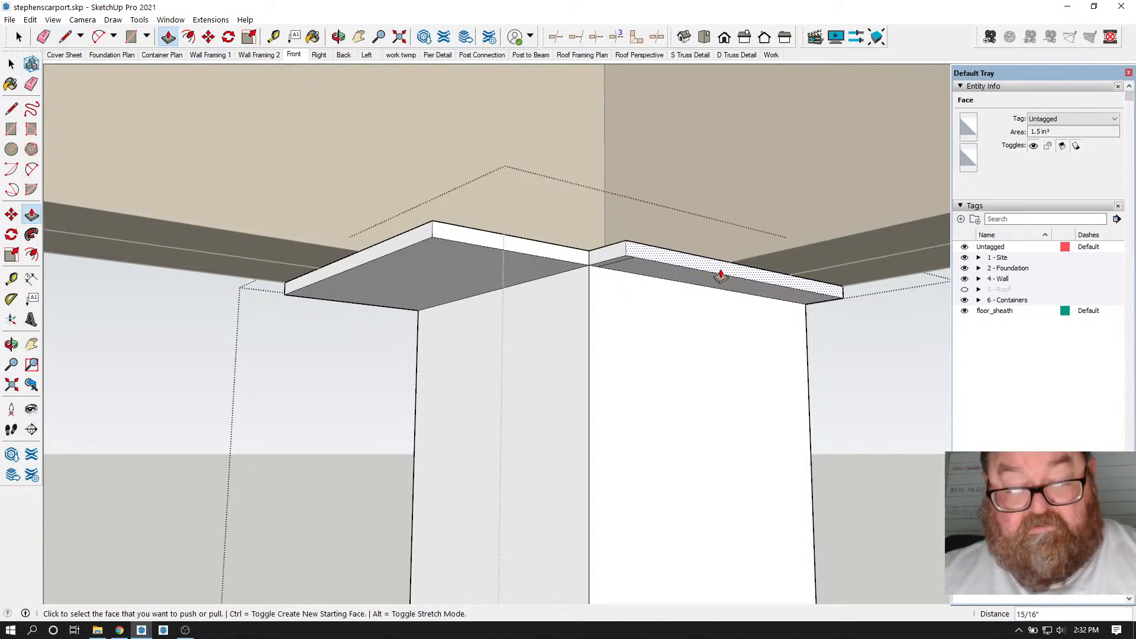
key(Return)
click(16, 37)
click(16, 37)
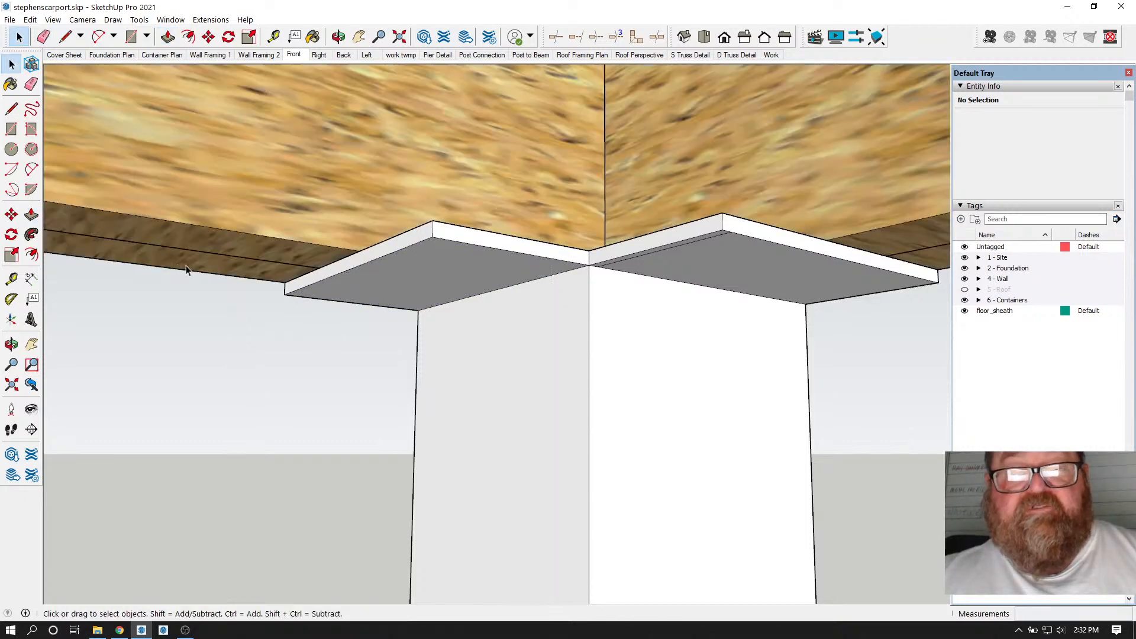
scroll(212, 270, down, 3)
scroll(459, 306, down, 4)
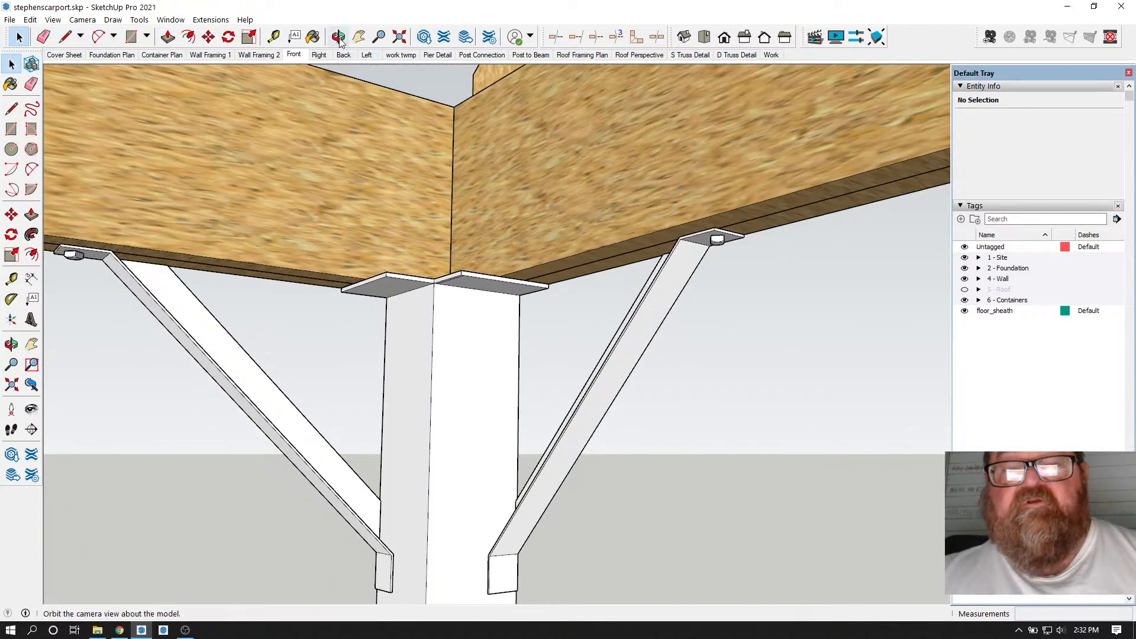
- Mirror the corner post along the green axis with a scale of -1 so its plate extensions face under the beams
click(338, 37)
drag(513, 222, 251, 248)
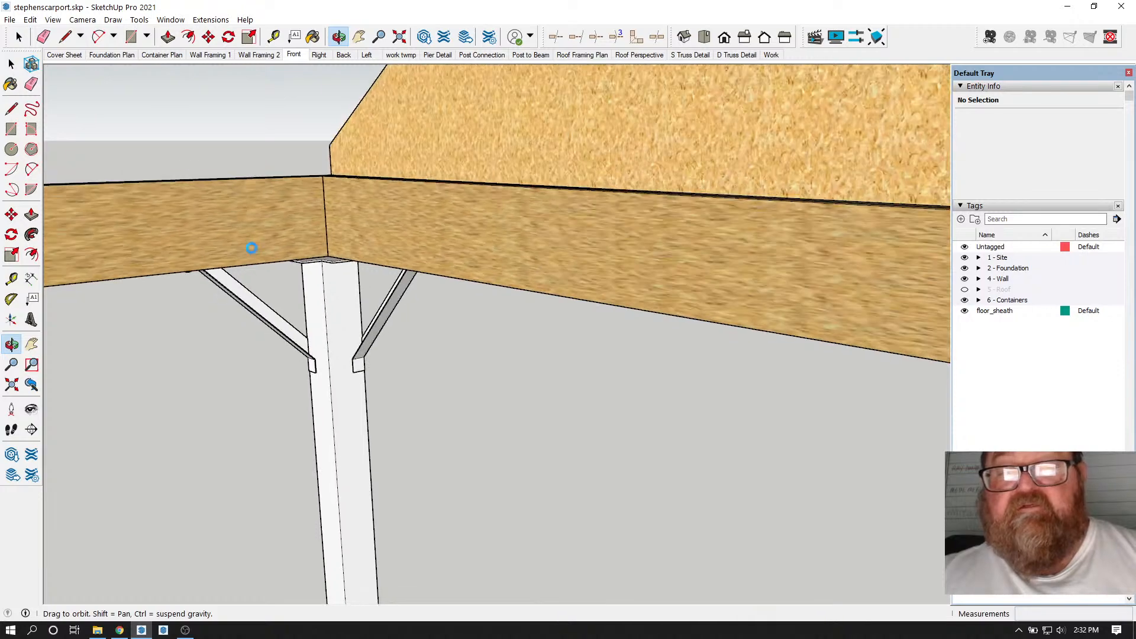
scroll(320, 248, down, 5)
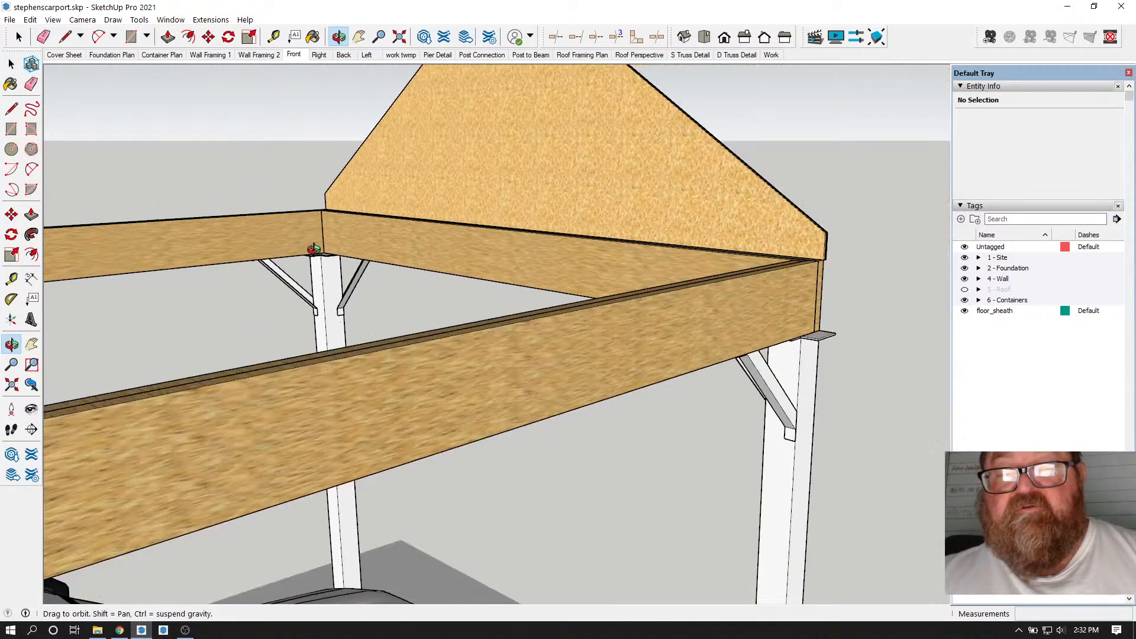
drag(696, 344, 685, 392)
scroll(686, 394, up, 3)
scroll(712, 213, down, 3)
drag(711, 565, 719, 519)
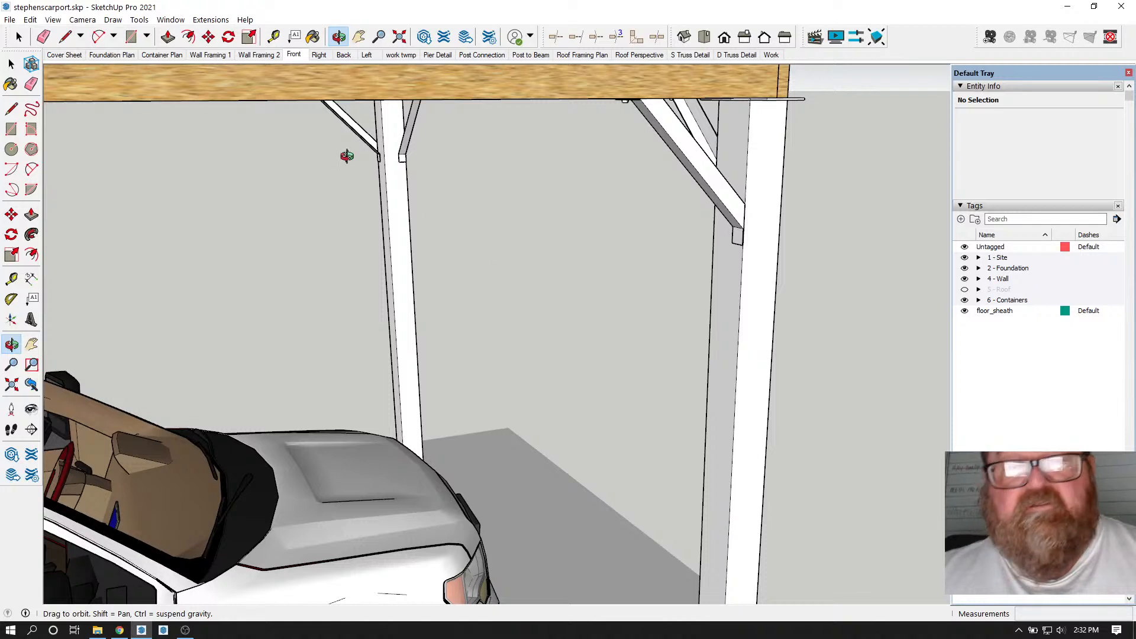
click(249, 37)
click(11, 64)
click(718, 319)
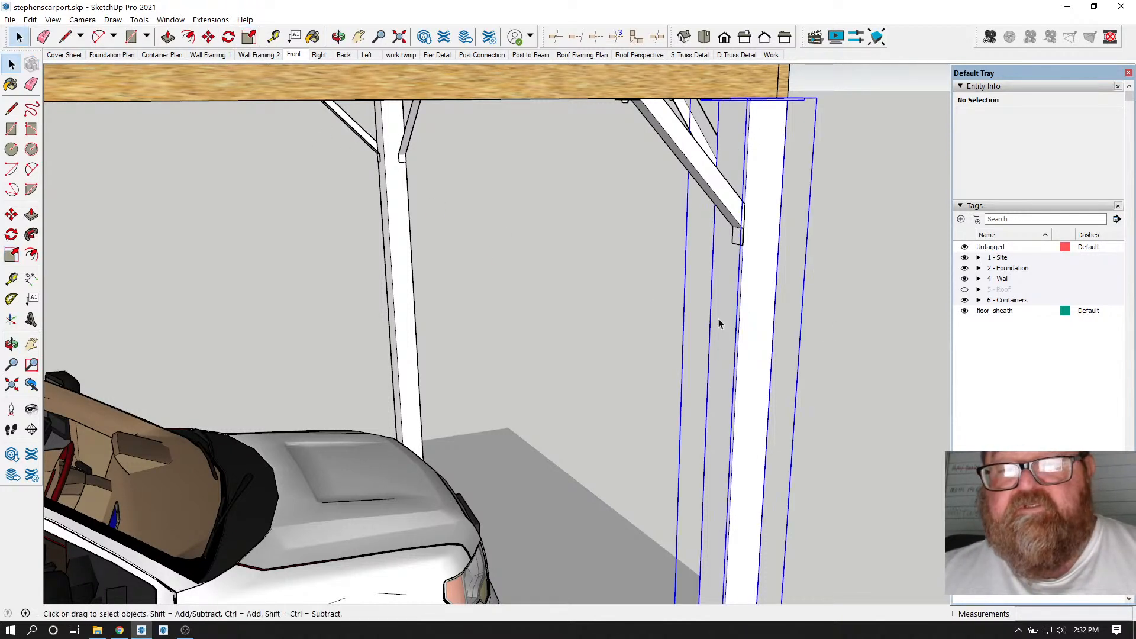
click(249, 37)
scroll(723, 488, up, 2)
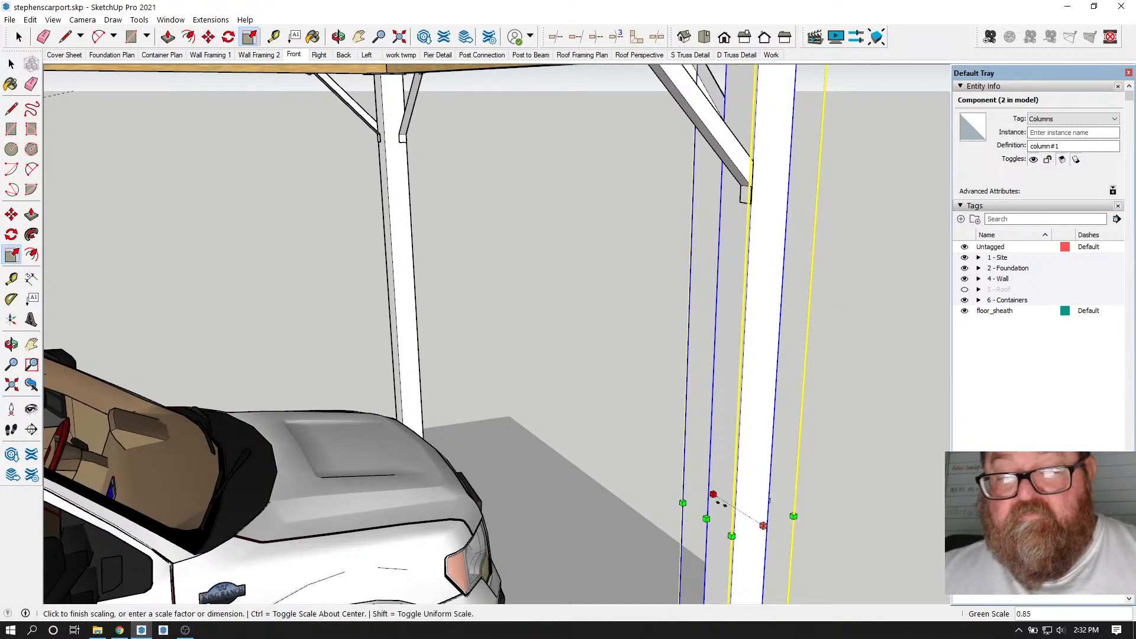
click(713, 495)
click(762, 526)
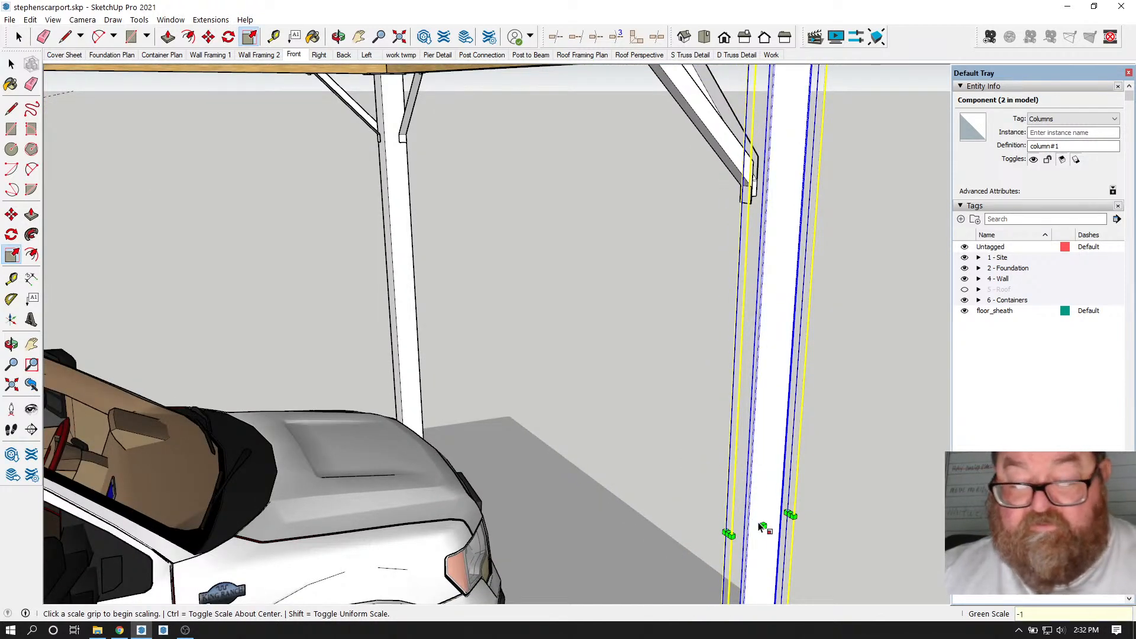
key(Return)
- Move the mirrored corner post by the outer corner of its top plate to the bottom outer corner of the beams
scroll(702, 531, down, 3)
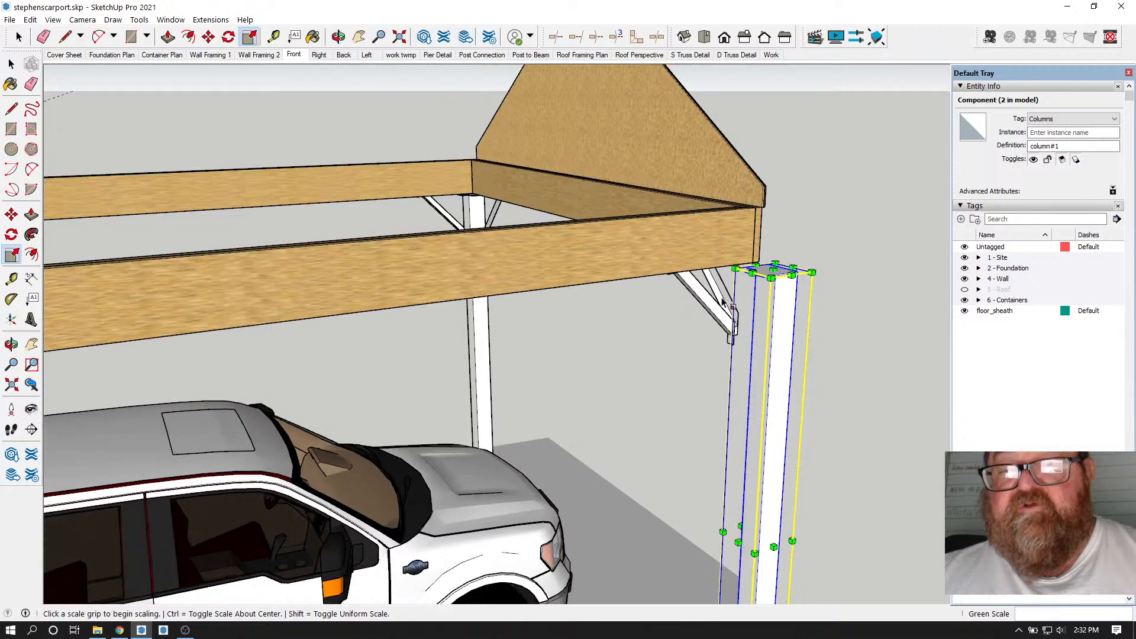
scroll(780, 237, up, 5)
scroll(496, 326, down, 2)
scroll(315, 363, up, 4)
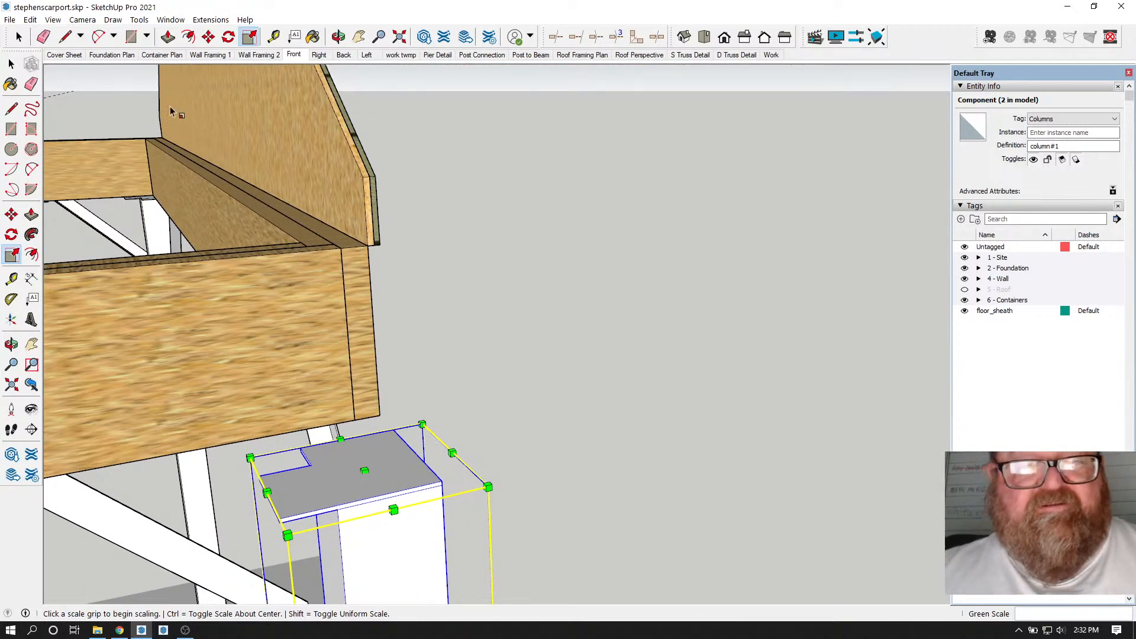
click(208, 37)
scroll(426, 503, up, 1)
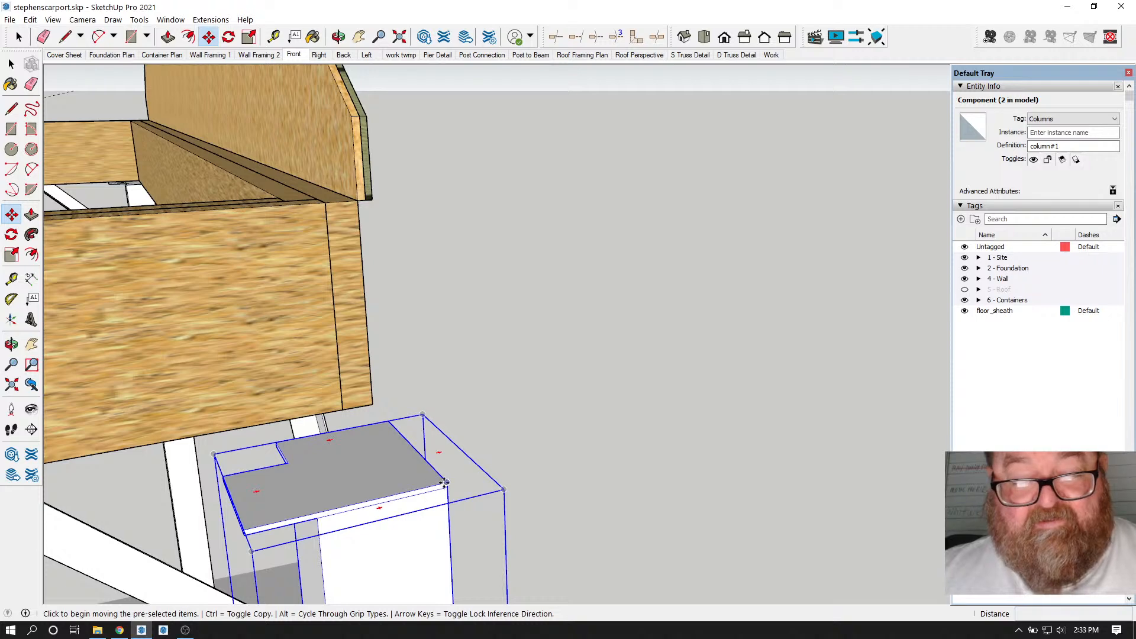
click(444, 482)
click(371, 404)
scroll(371, 404, up, 3)
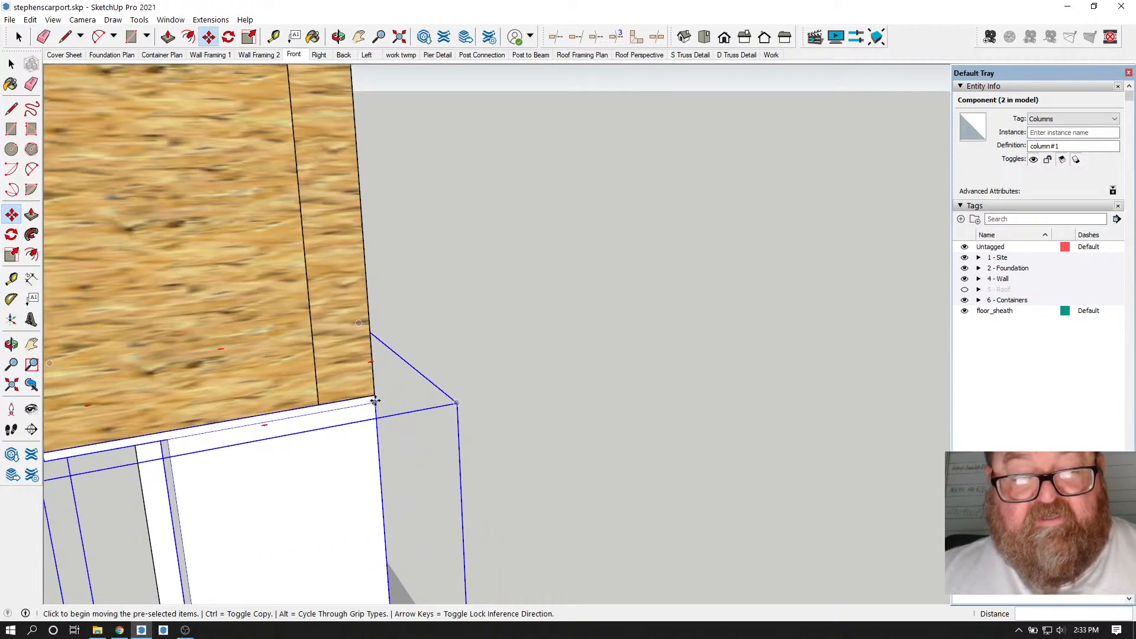
- Examine the repositioned corner post's top plate beneath both beams and the front end of the carport, and clear the selection
click(338, 37)
mouse_move(362, 370)
mouse_down()
mouse_move(414, 390)
mouse_move(306, 380)
mouse_move(374, 359)
mouse_up()
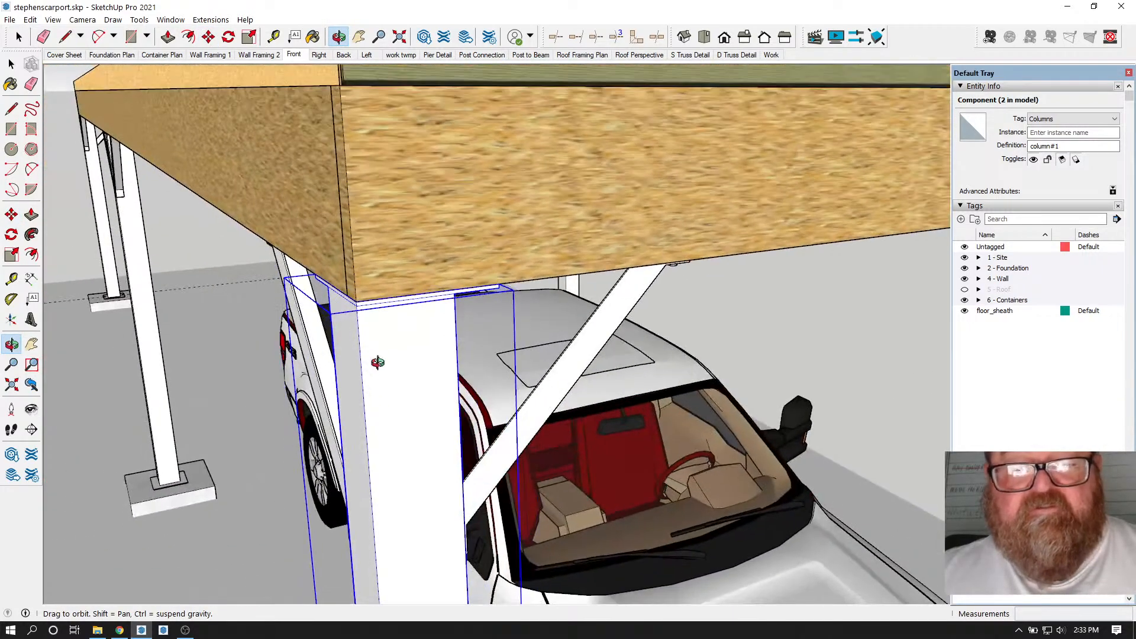
scroll(375, 257, up, 8)
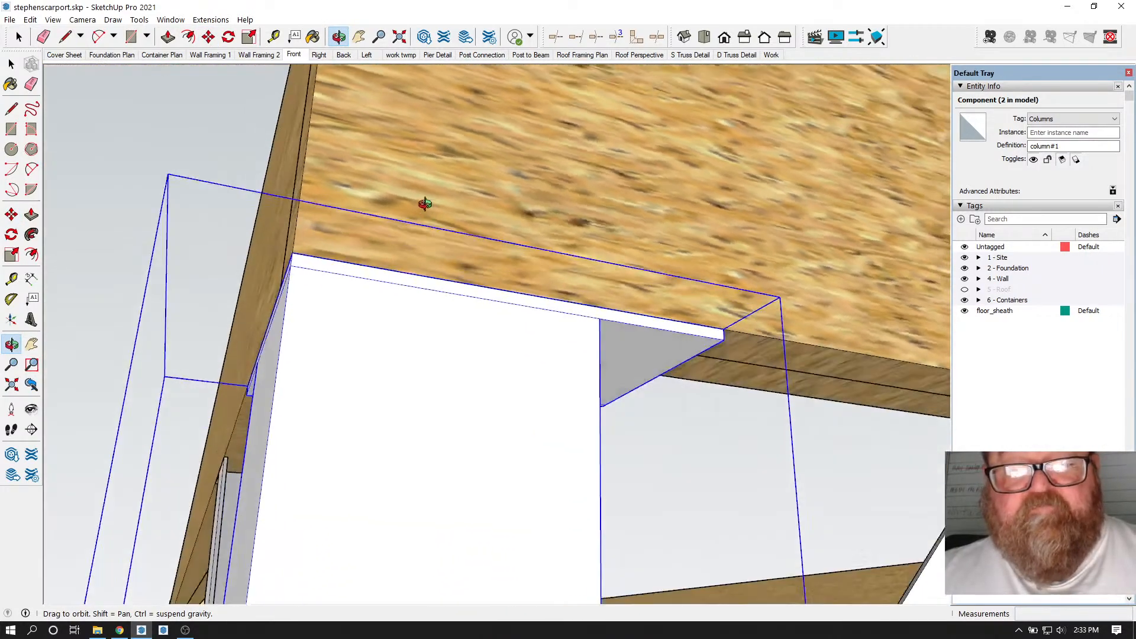
drag(424, 203, 561, 307)
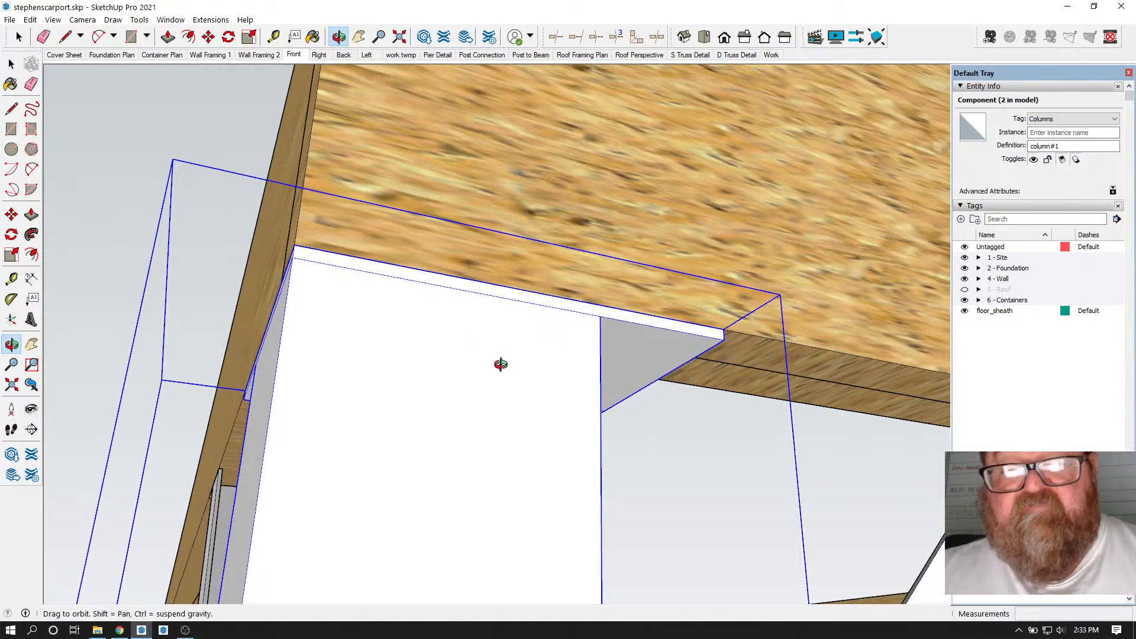
drag(481, 349, 515, 369)
scroll(503, 281, down, 10)
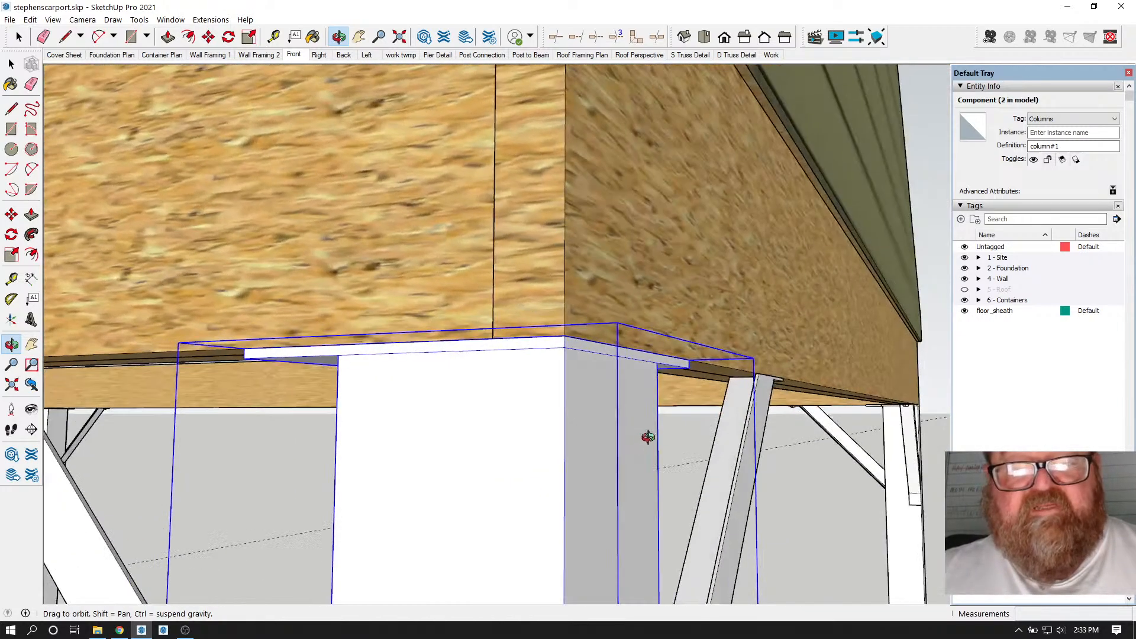
scroll(681, 486, up, 5)
scroll(636, 446, down, 2)
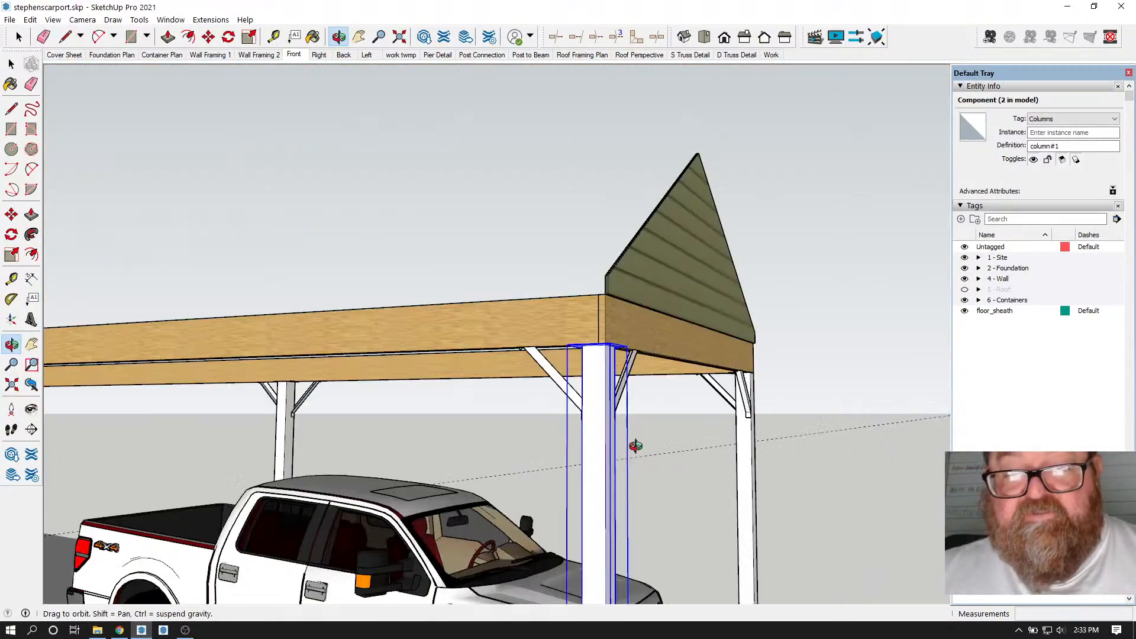
drag(616, 417, 312, 394)
drag(385, 355, 396, 325)
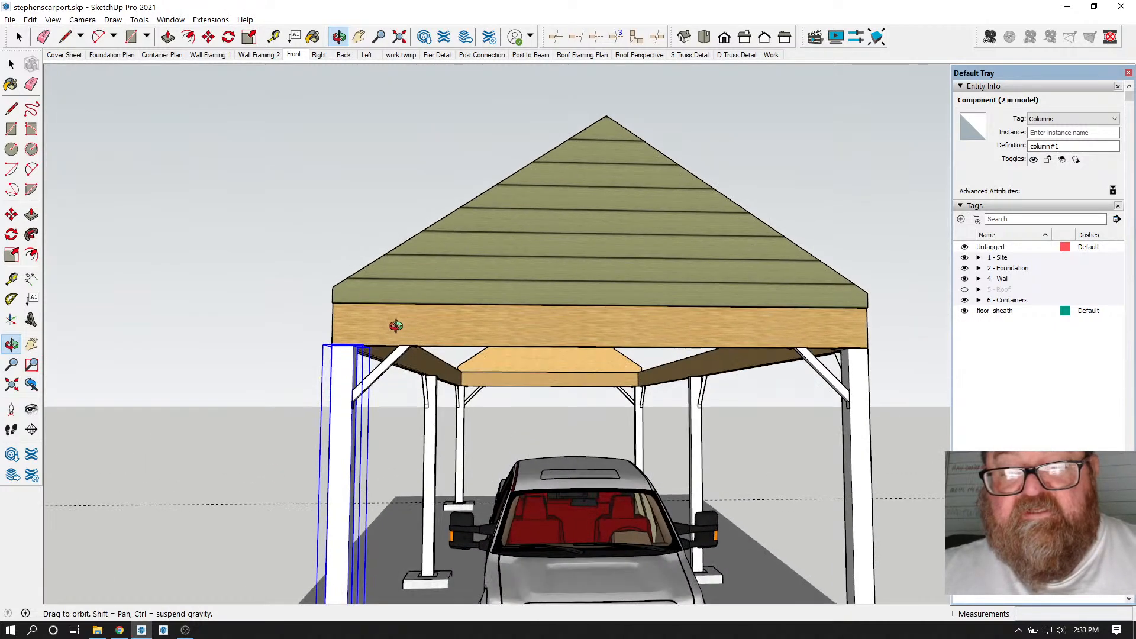
drag(673, 325, 469, 339)
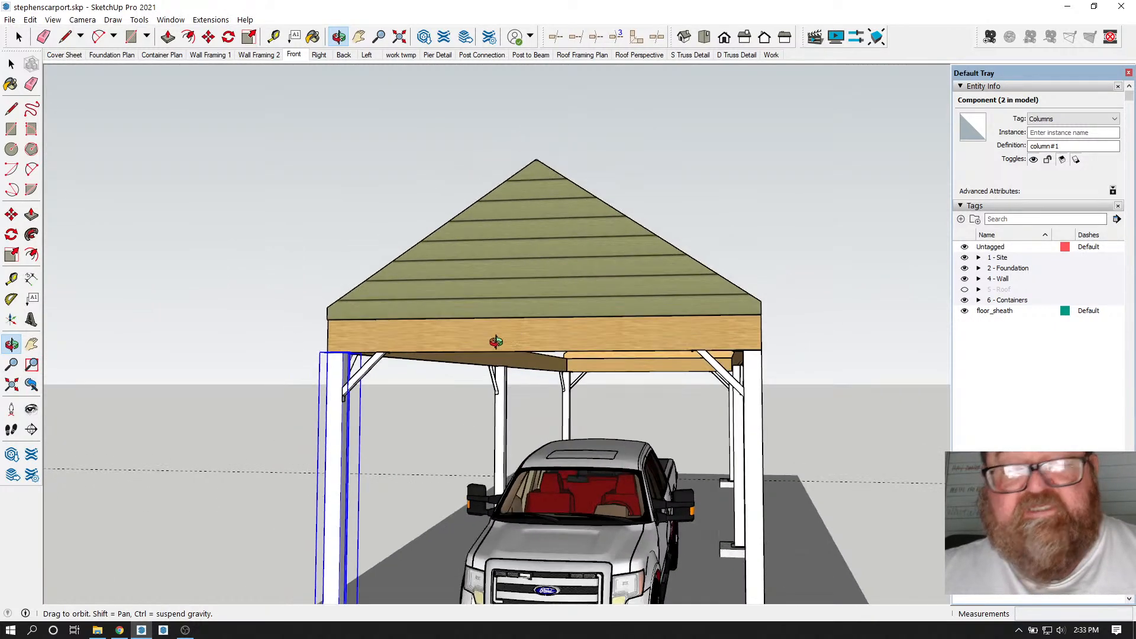
click(11, 63)
click(262, 249)
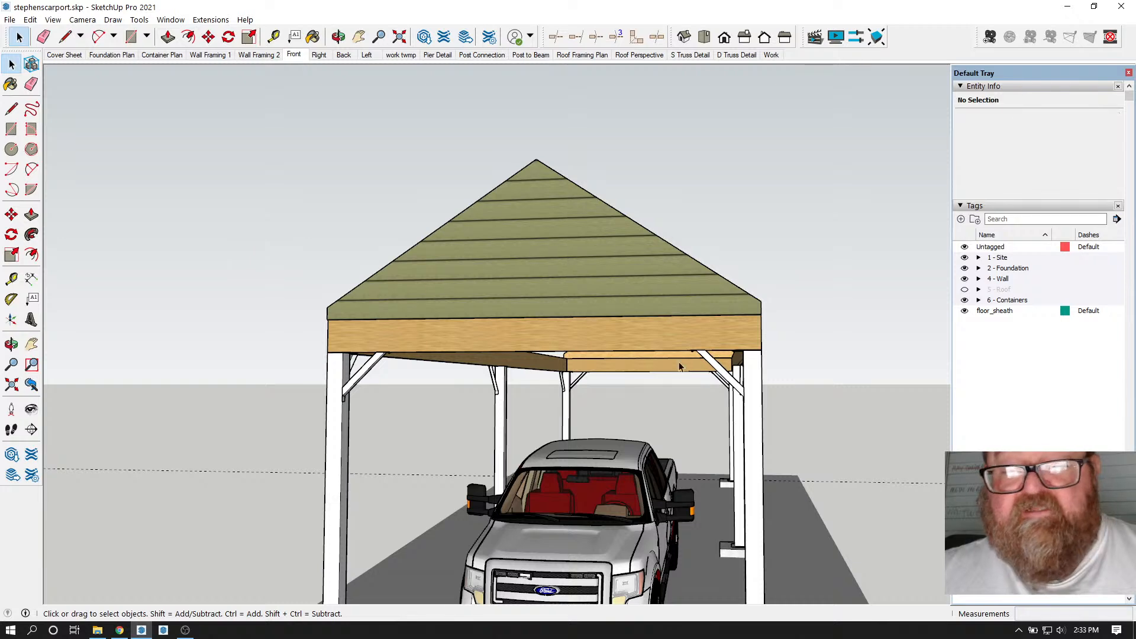
- Try leaning a front corner post outward by rotating it about 8.1° around its base, and undo the rotation
key(o)
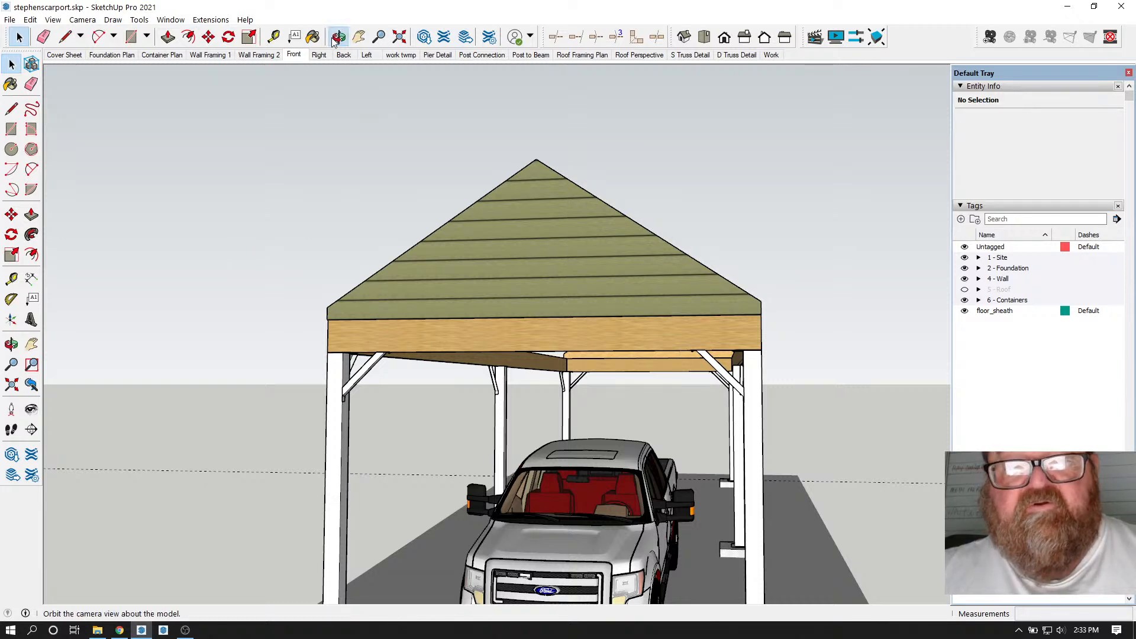
drag(438, 236, 524, 300)
scroll(723, 522, up, 5)
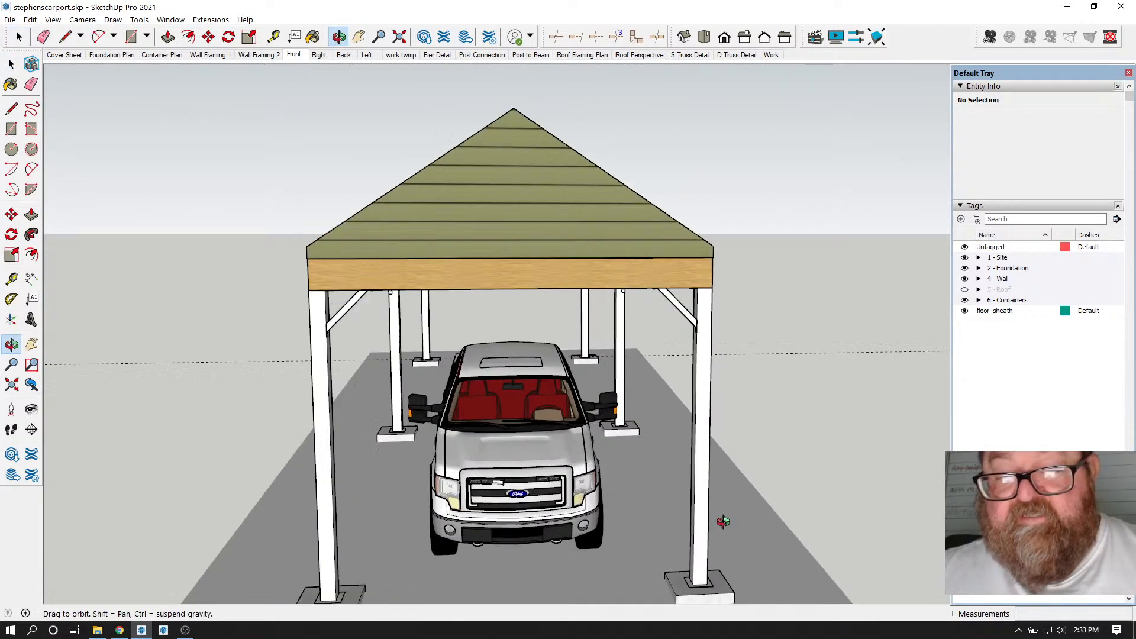
scroll(668, 356, down, 5)
scroll(696, 525, up, 3)
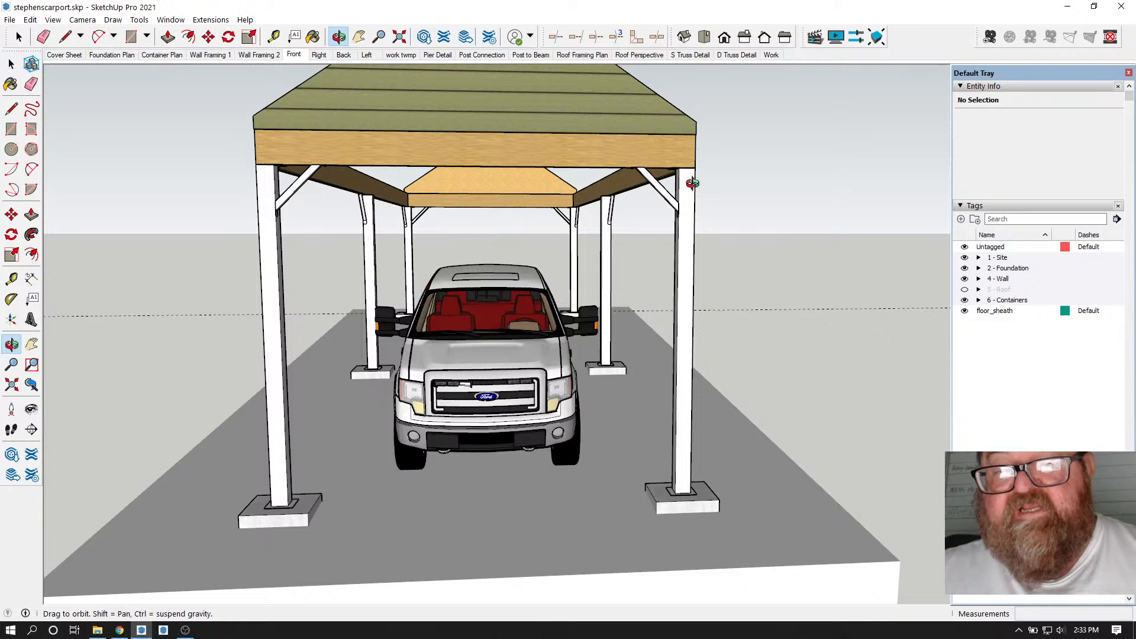
click(229, 37)
scroll(691, 492, up, 10)
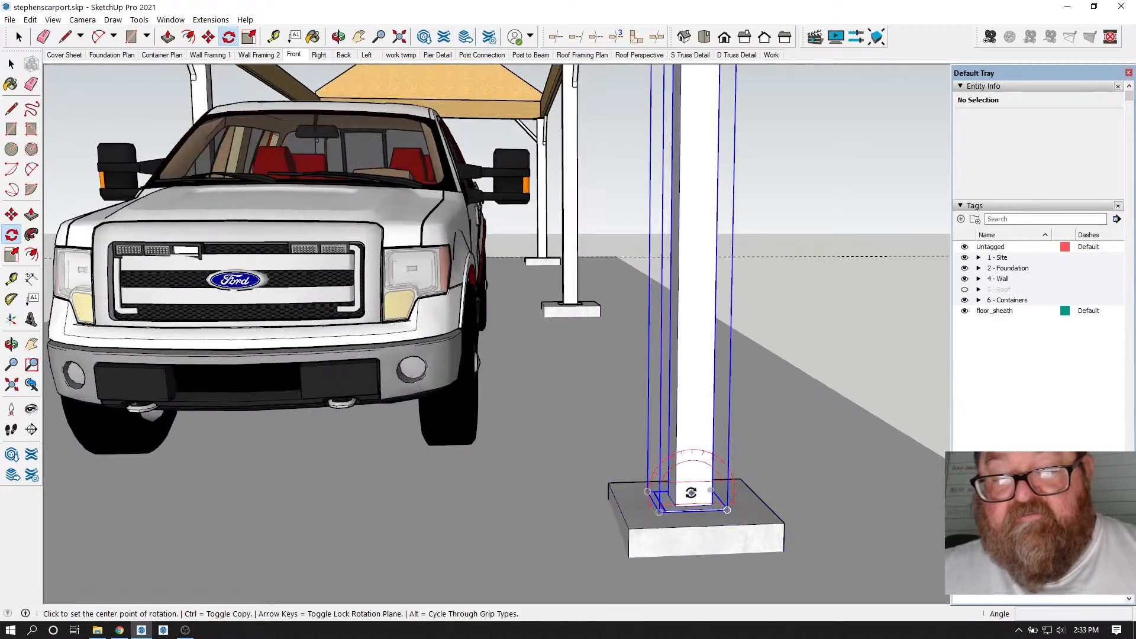
scroll(692, 494, up, 3)
click(688, 506)
click(698, 456)
scroll(699, 455, down, 6)
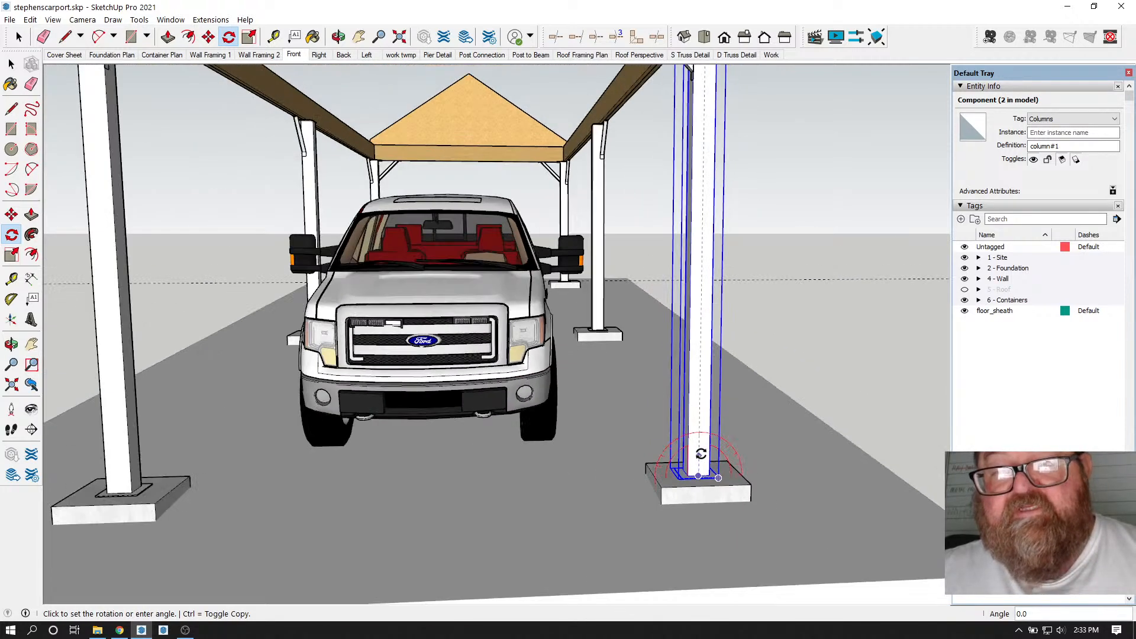
scroll(700, 454, down, 4)
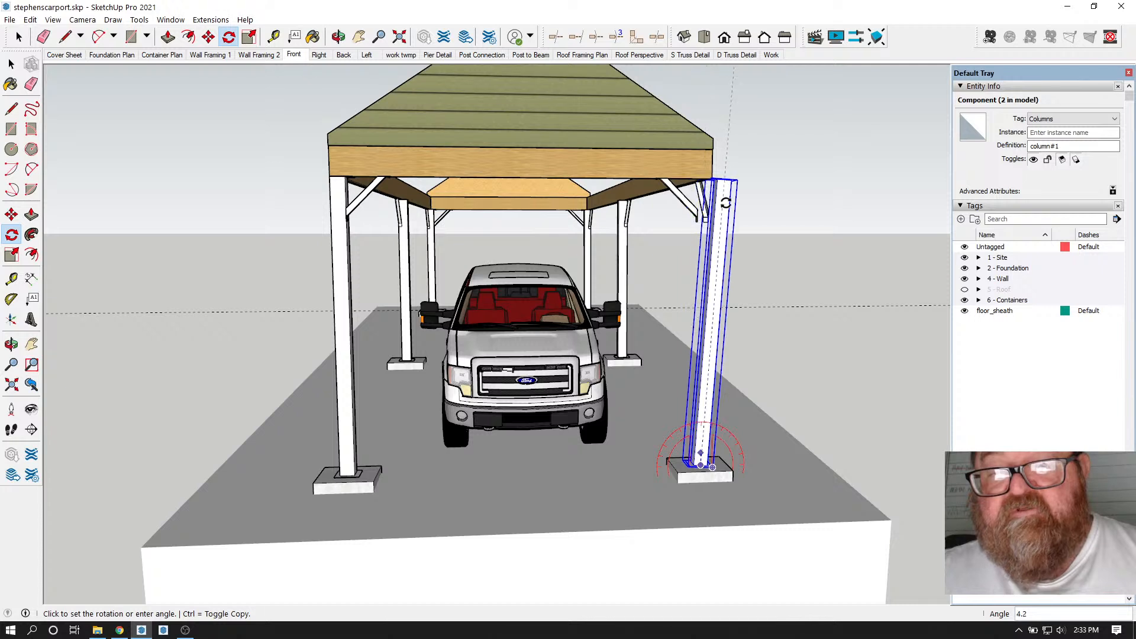
click(737, 201)
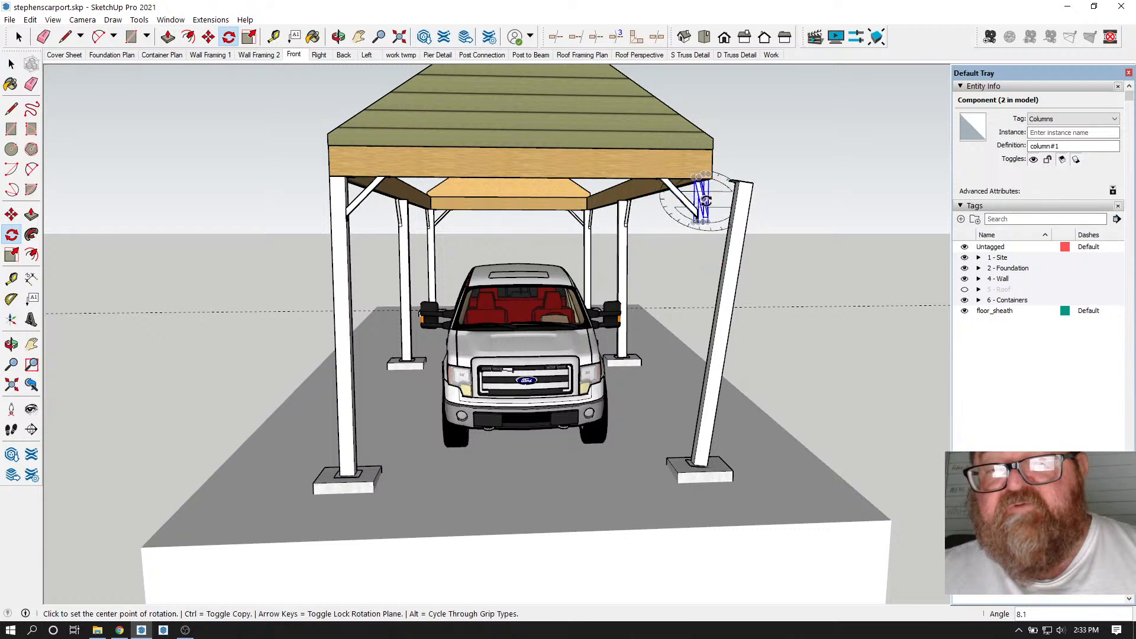
scroll(732, 208, up, 3)
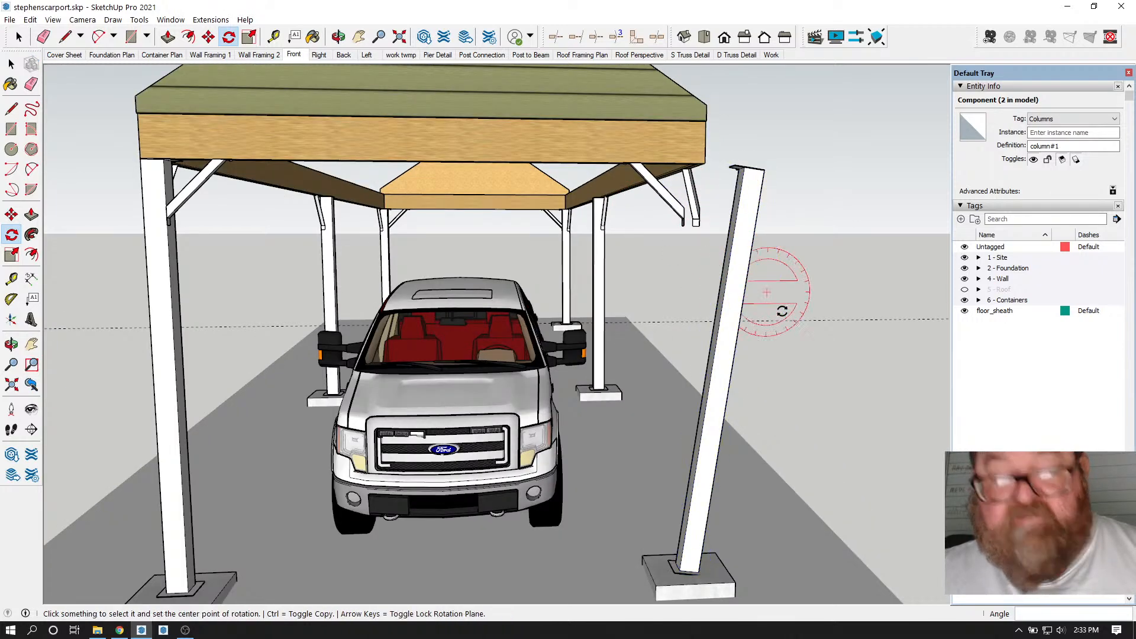
key(Escape)
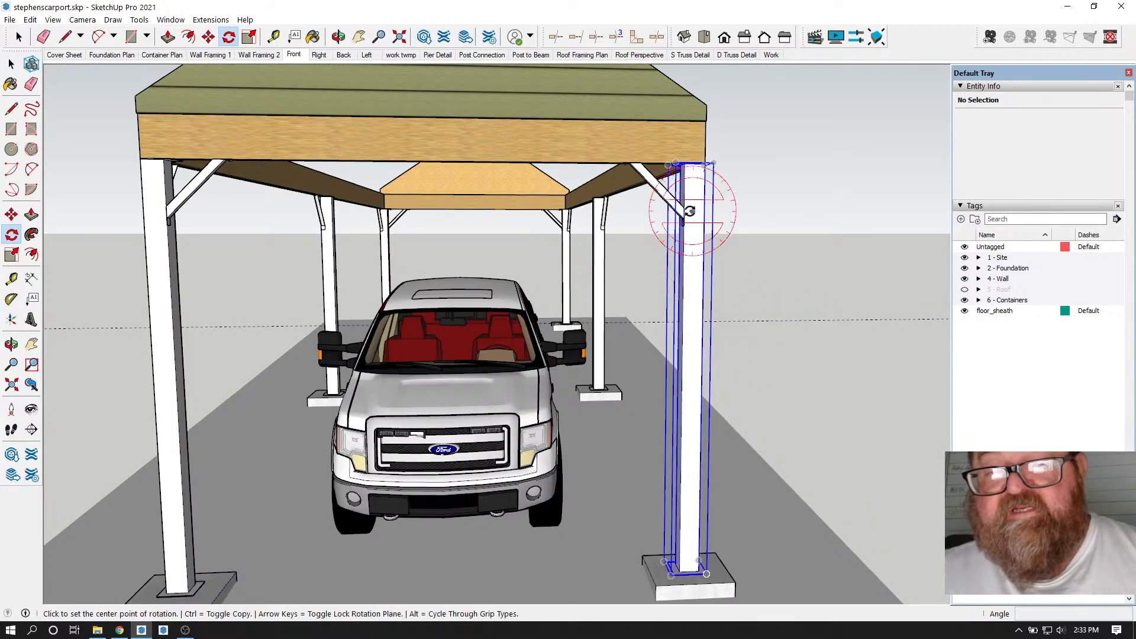
- Examine how the posts' base plates and anchor bolts sit on the concrete piers
click(11, 63)
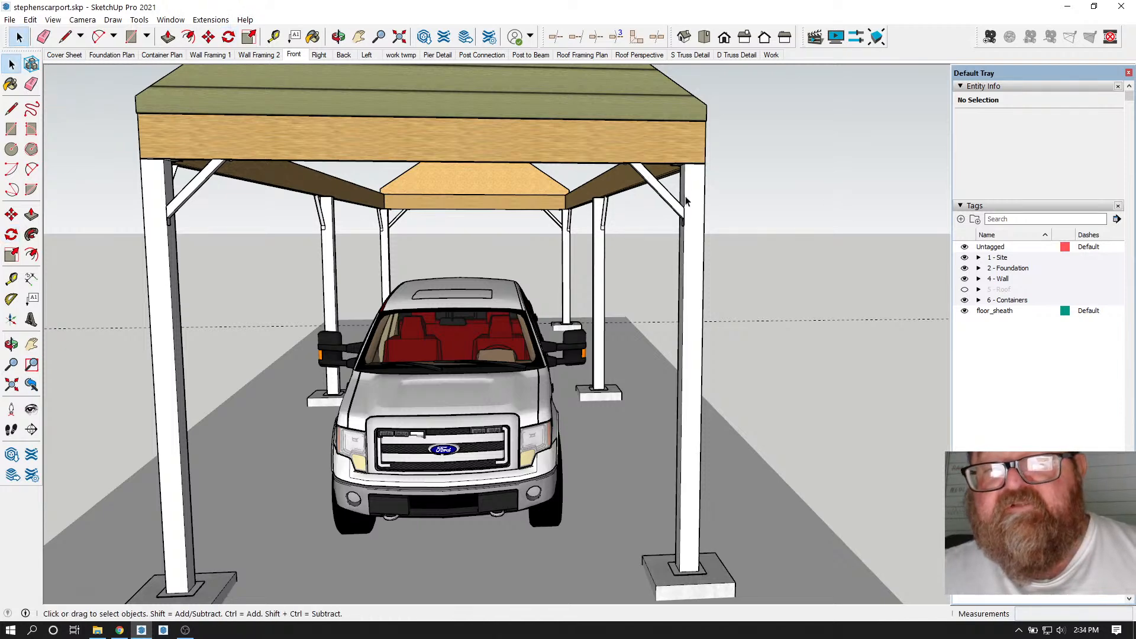
scroll(690, 222, down, 2)
scroll(677, 519, up, 6)
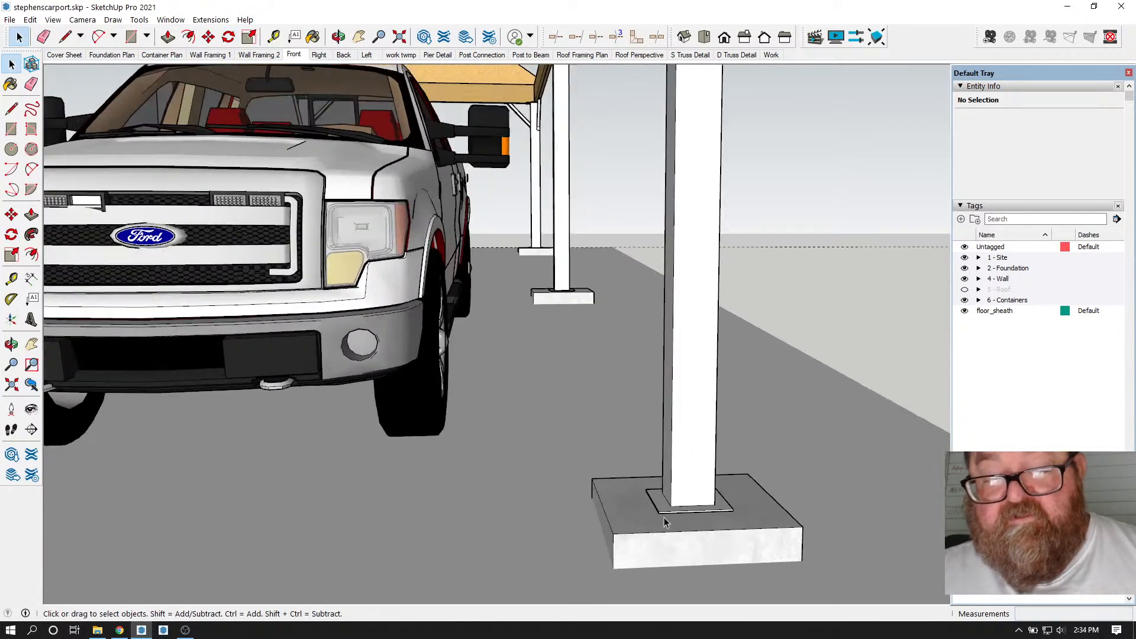
scroll(663, 495, down, 5)
scroll(467, 494, up, 2)
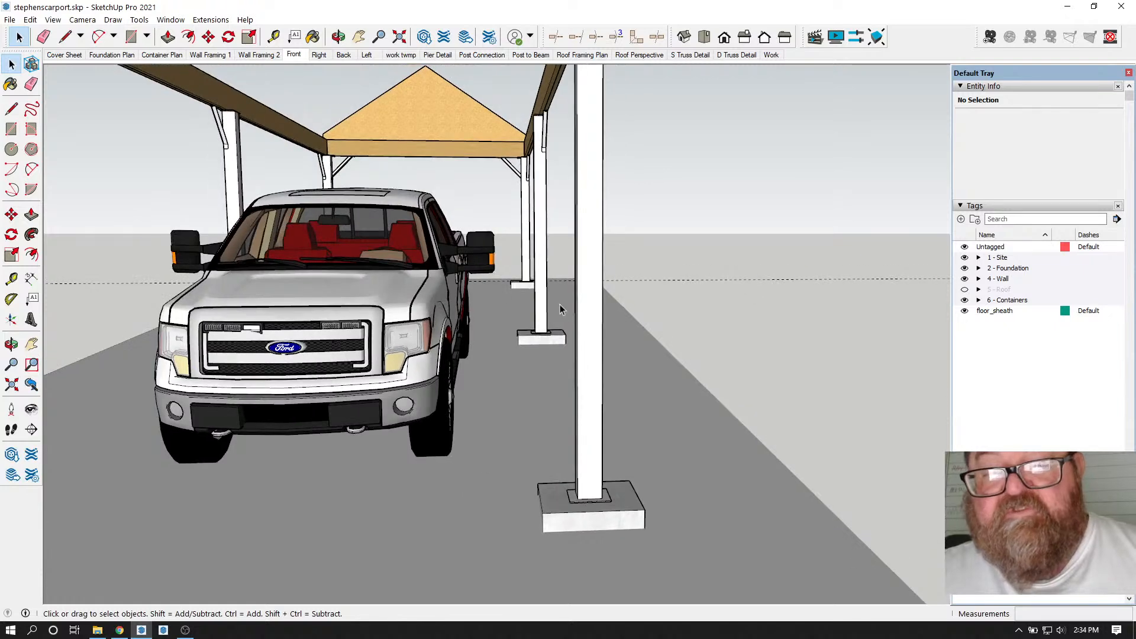
scroll(511, 283, up, 8)
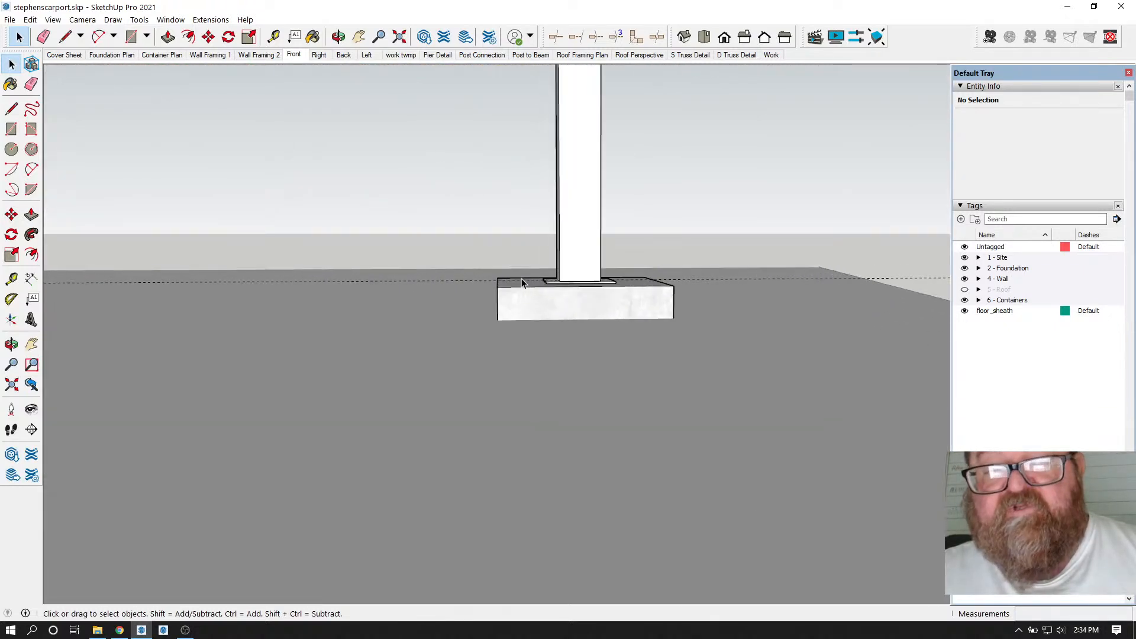
middle_drag(355, 80, 520, 299)
scroll(677, 393, down, 6)
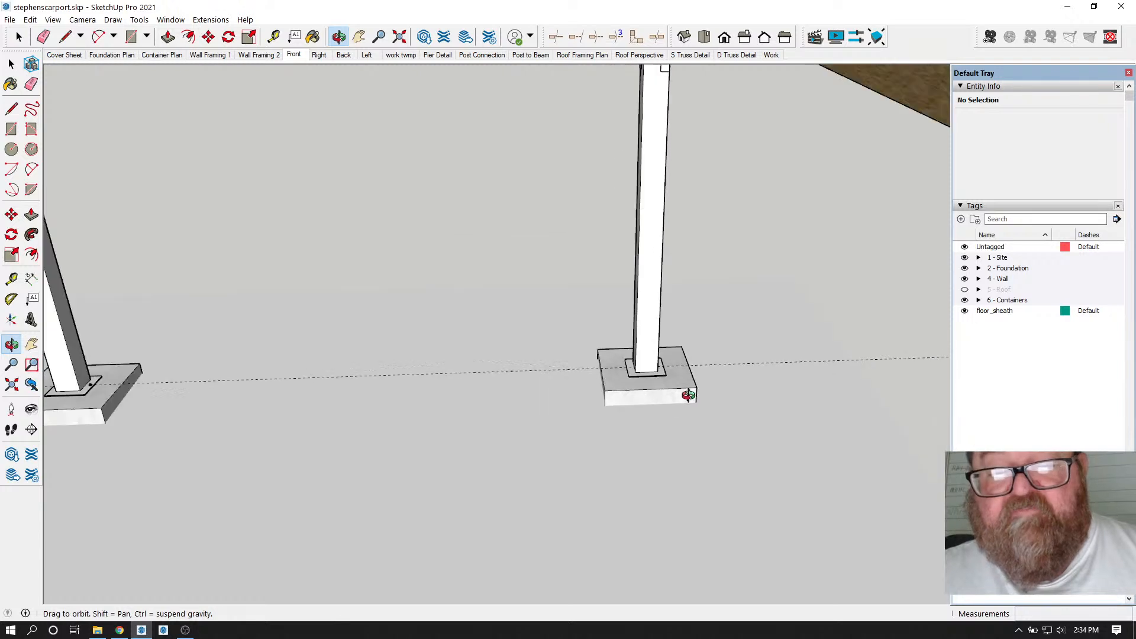
scroll(234, 407, up, 2)
scroll(234, 407, up, 5)
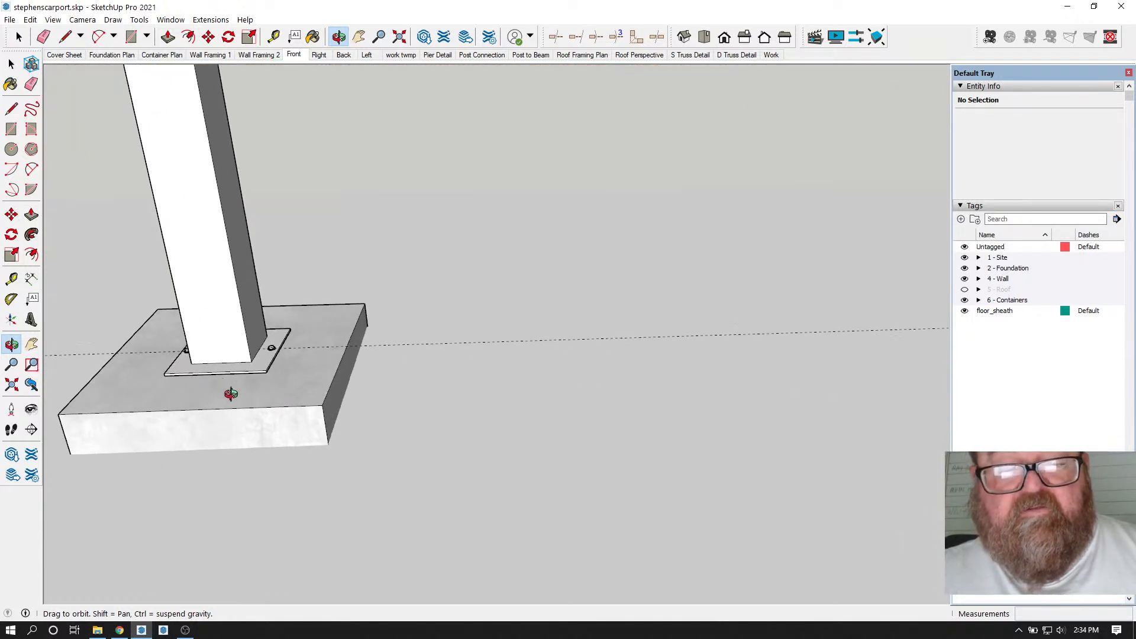
scroll(203, 451, down, 2)
scroll(213, 436, up, 5)
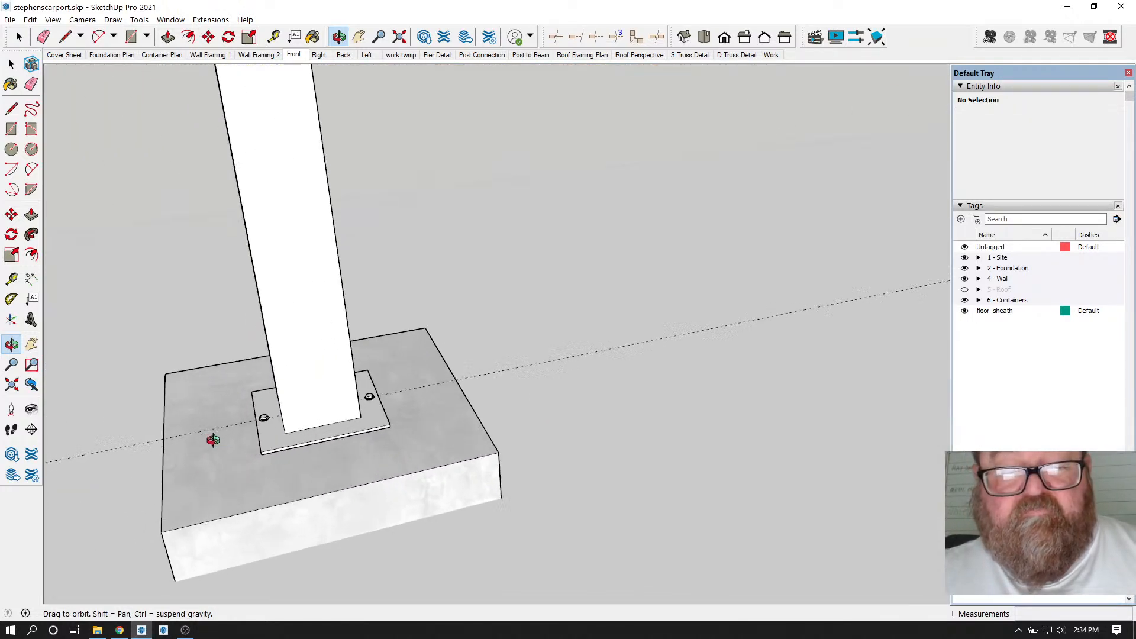
click(19, 37)
scroll(354, 519, up, 3)
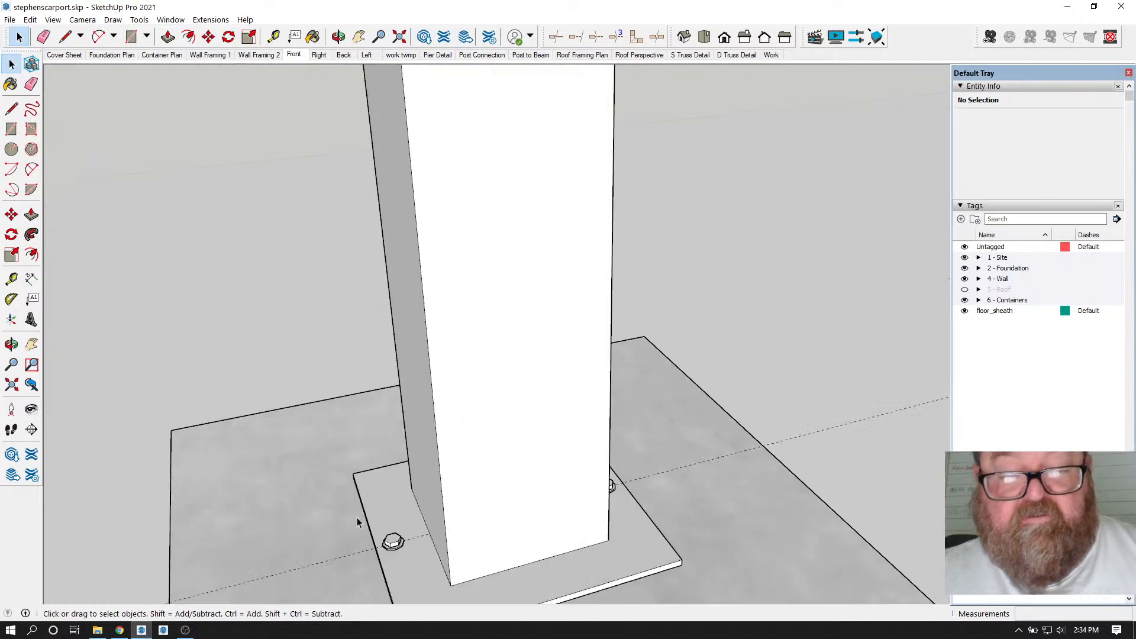
- Cut the two anchor bolts from the base plate and paste them in place inside the post component
scroll(216, 466, down, 2)
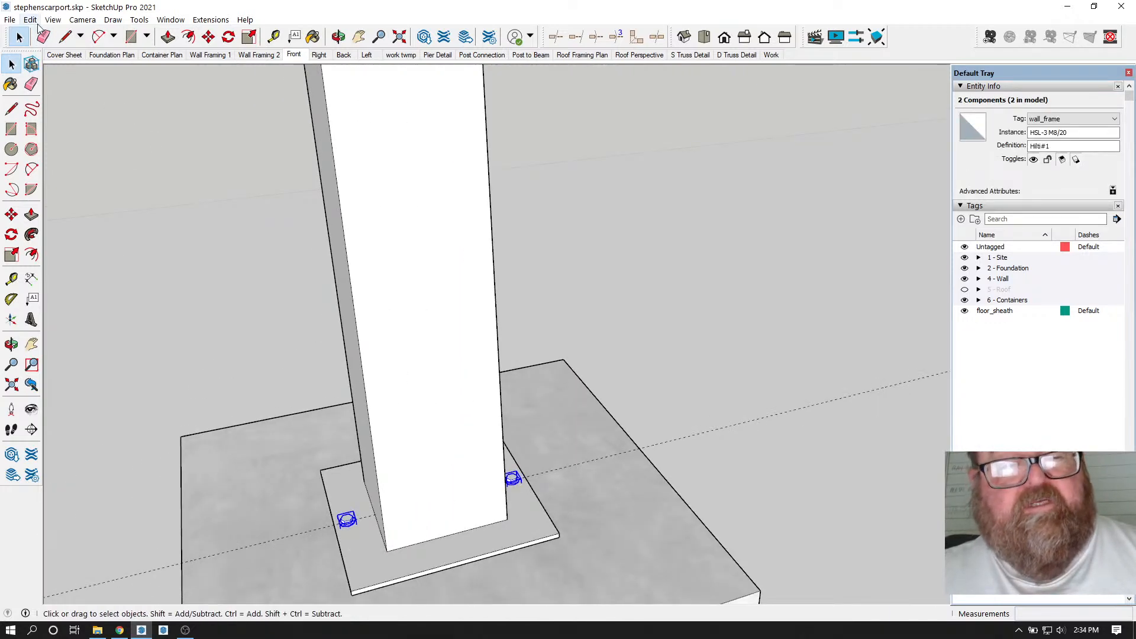
click(31, 20)
click(55, 77)
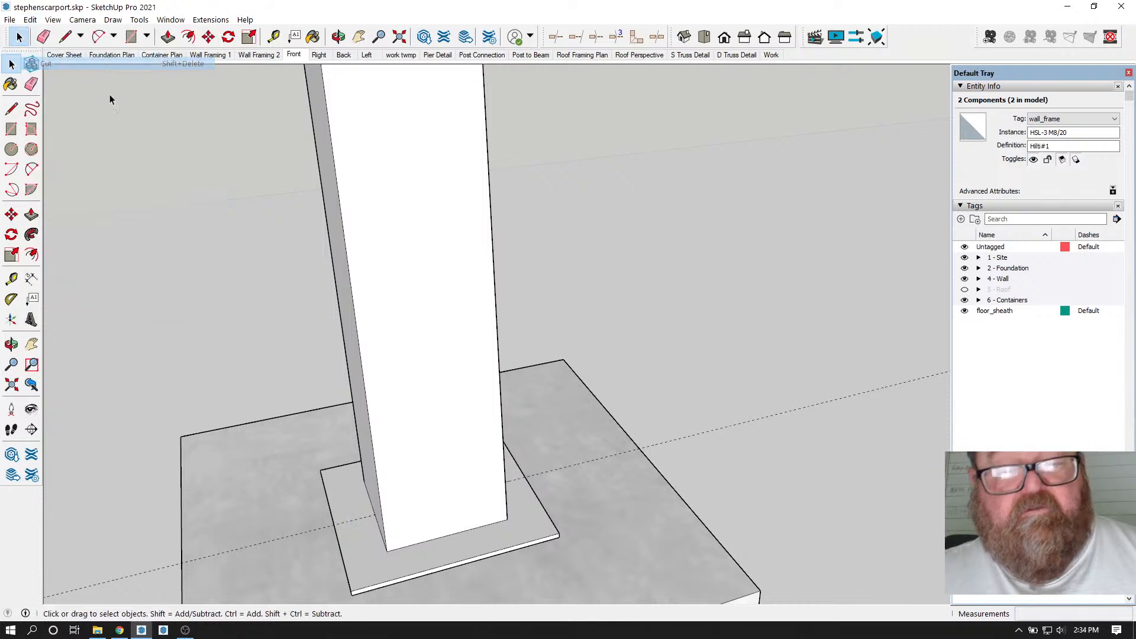
scroll(211, 188, down, 3)
click(211, 188)
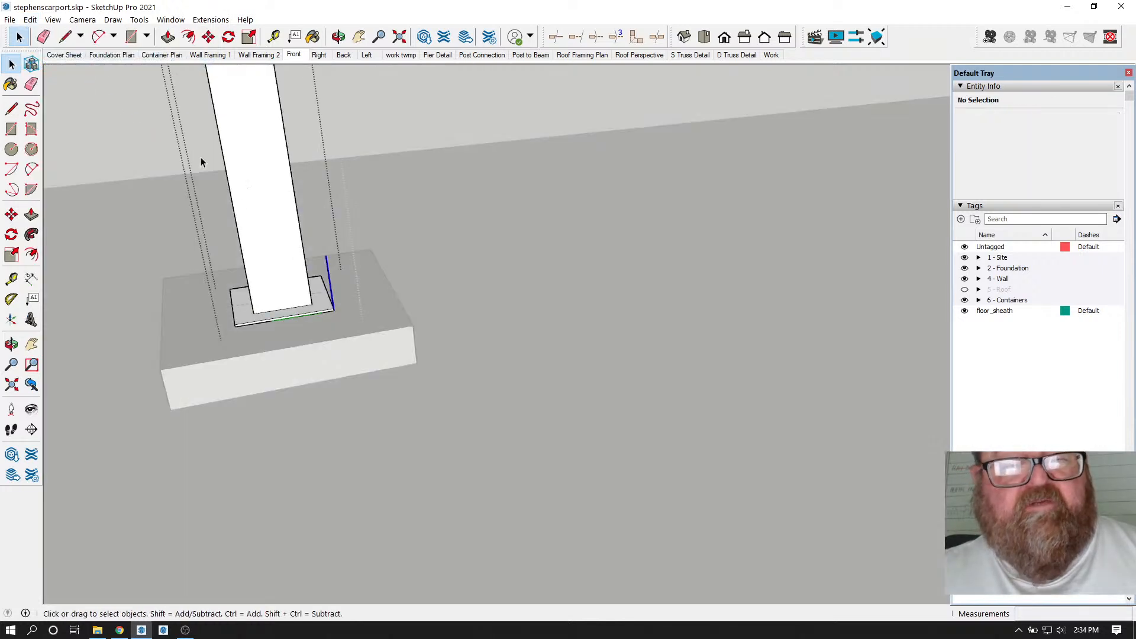
click(30, 20)
click(61, 102)
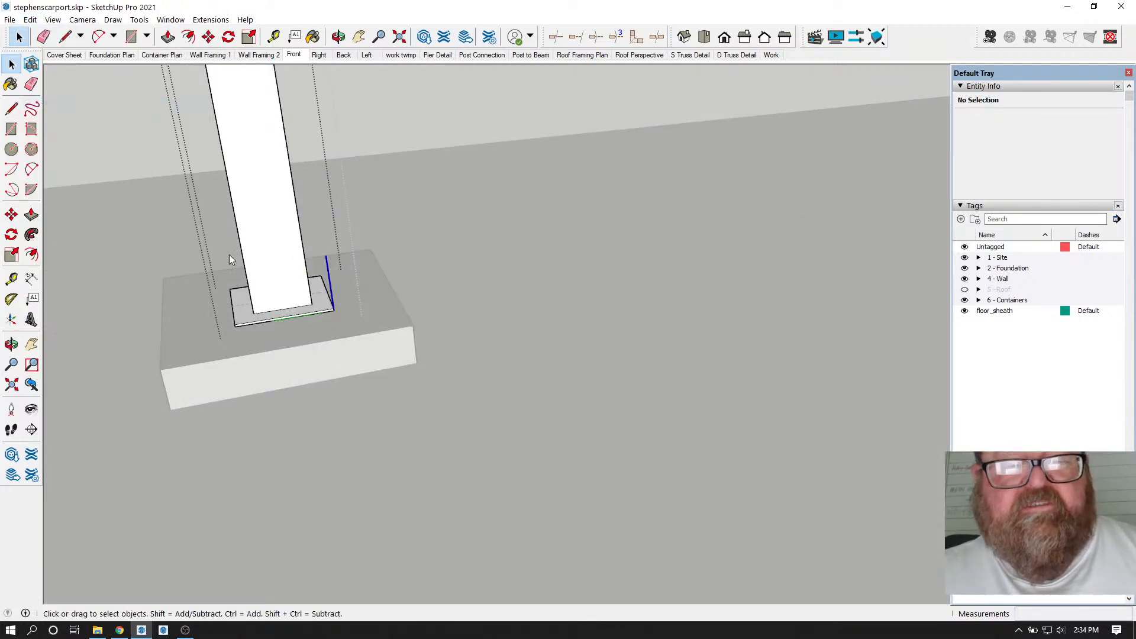
- Inspect the pasted anchor bolts on both sides of the post's base plate, and close the post component
click(338, 37)
scroll(249, 309, down, 3)
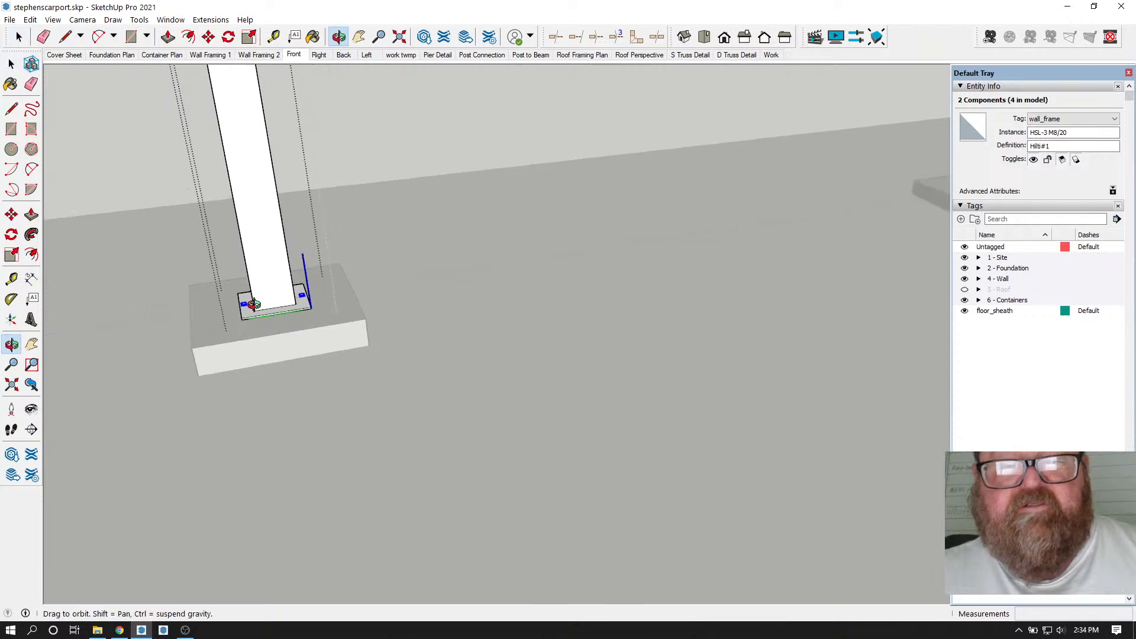
scroll(811, 226, up, 8)
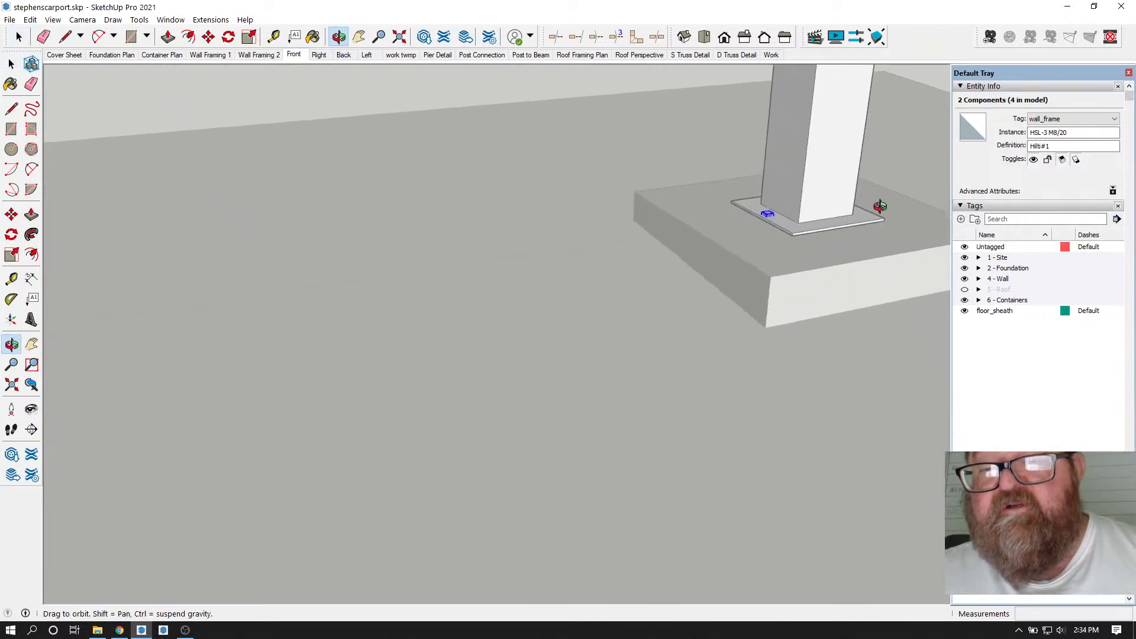
drag(856, 218, 581, 280)
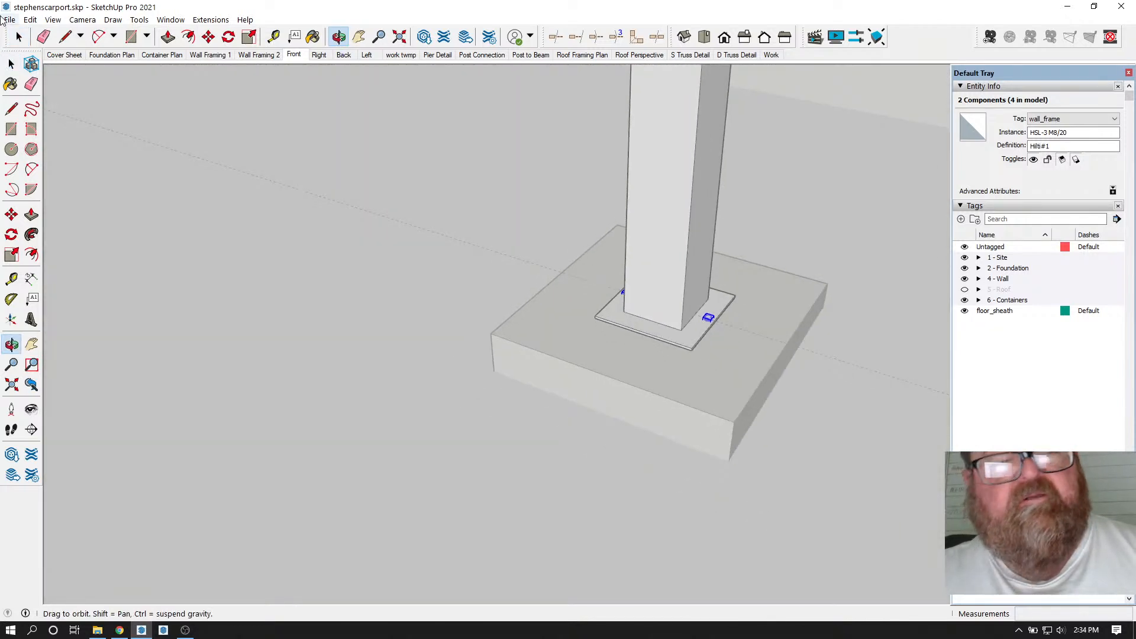
click(19, 37)
click(492, 222)
scroll(621, 261, down, 2)
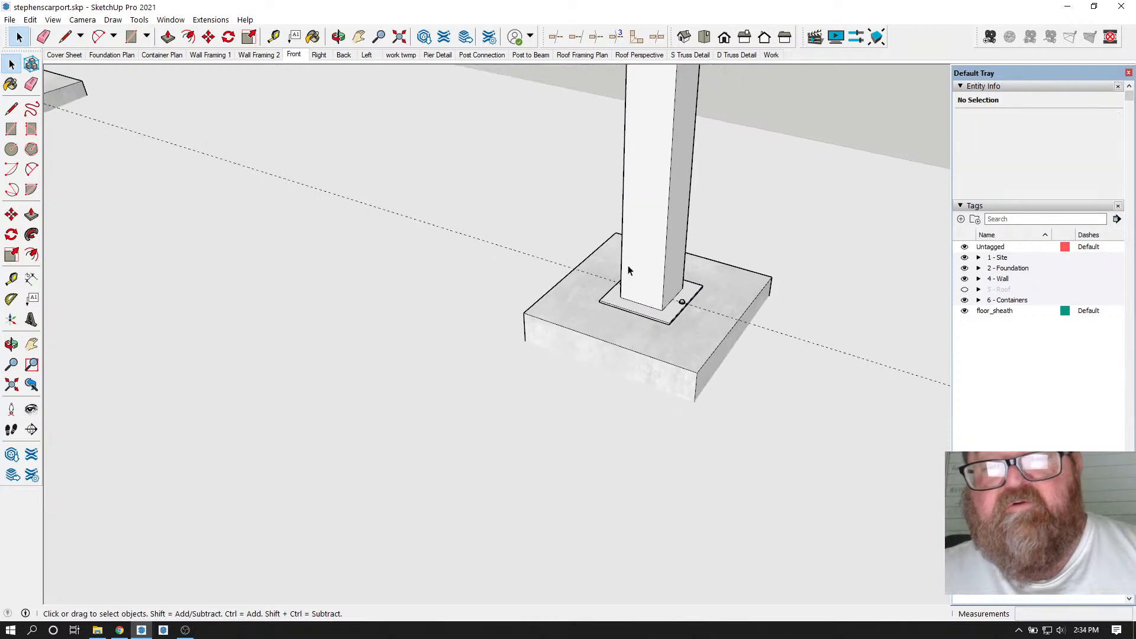
- Examine the bolted base plates of both front posts on their concrete piers for matching anchor bolts
scroll(630, 278, down, 8)
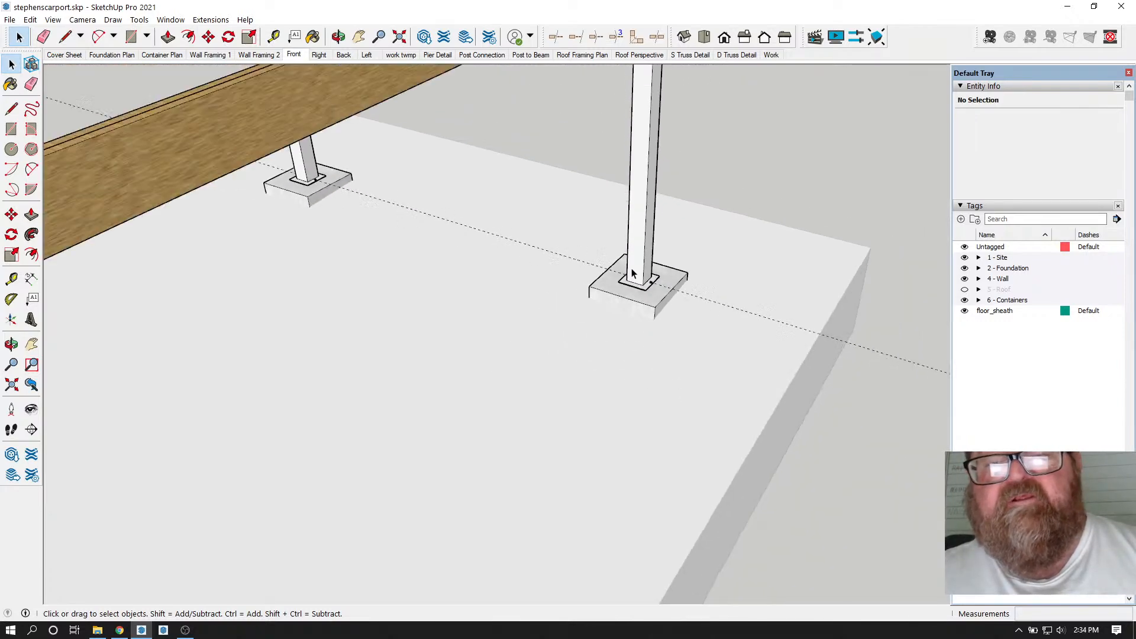
click(338, 37)
drag(578, 246, 508, 355)
scroll(431, 353, up, 4)
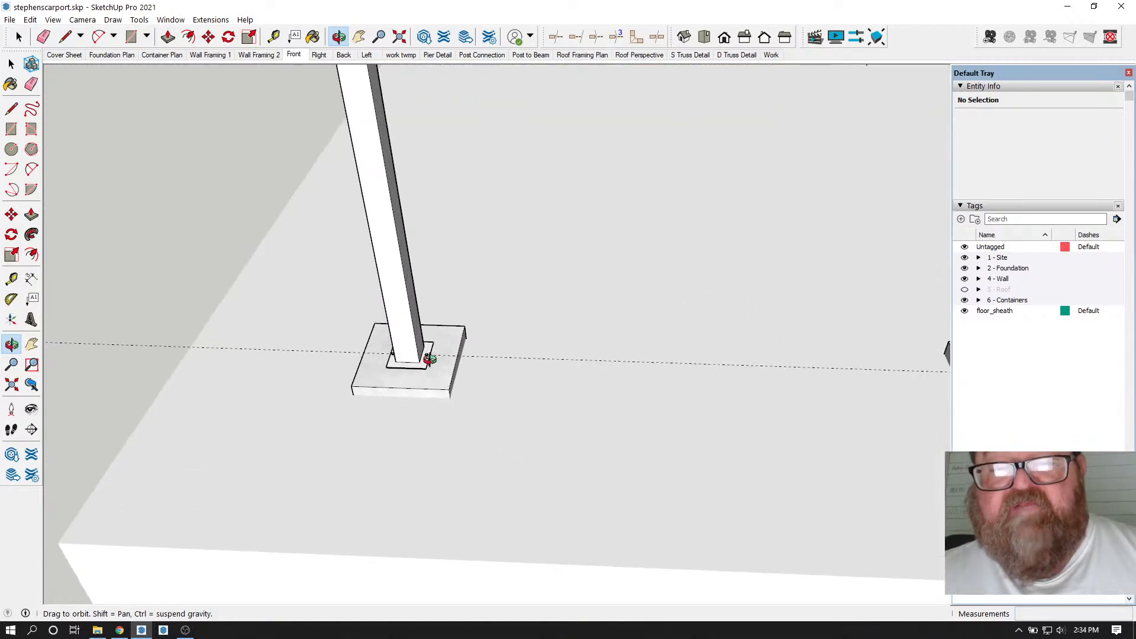
scroll(381, 358, down, 4)
scroll(693, 371, up, 6)
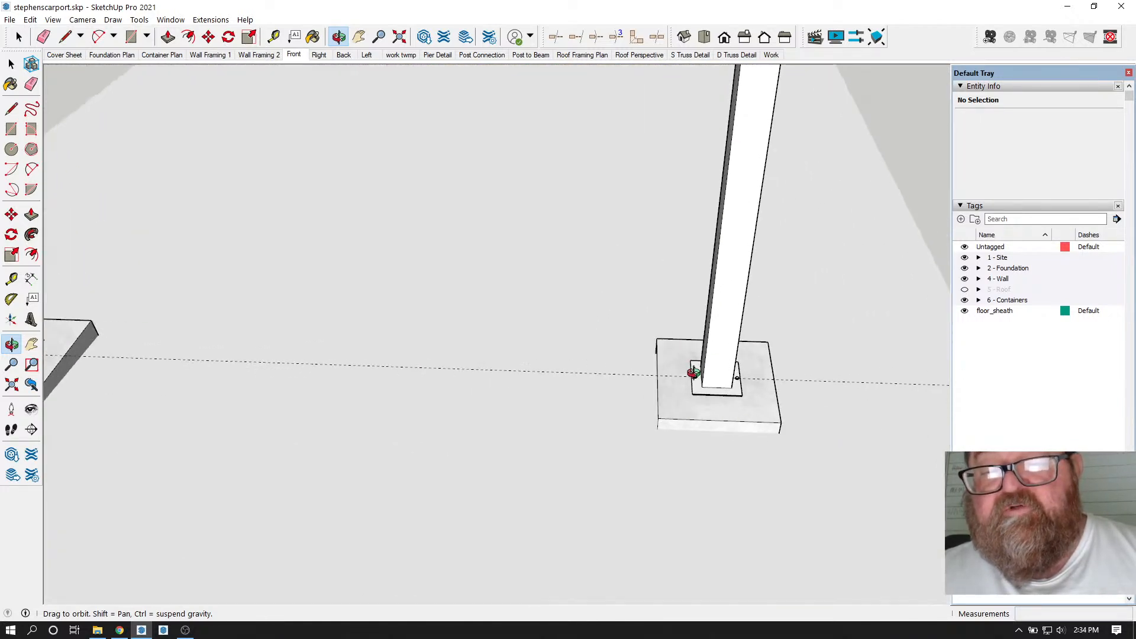
scroll(717, 368, down, 4)
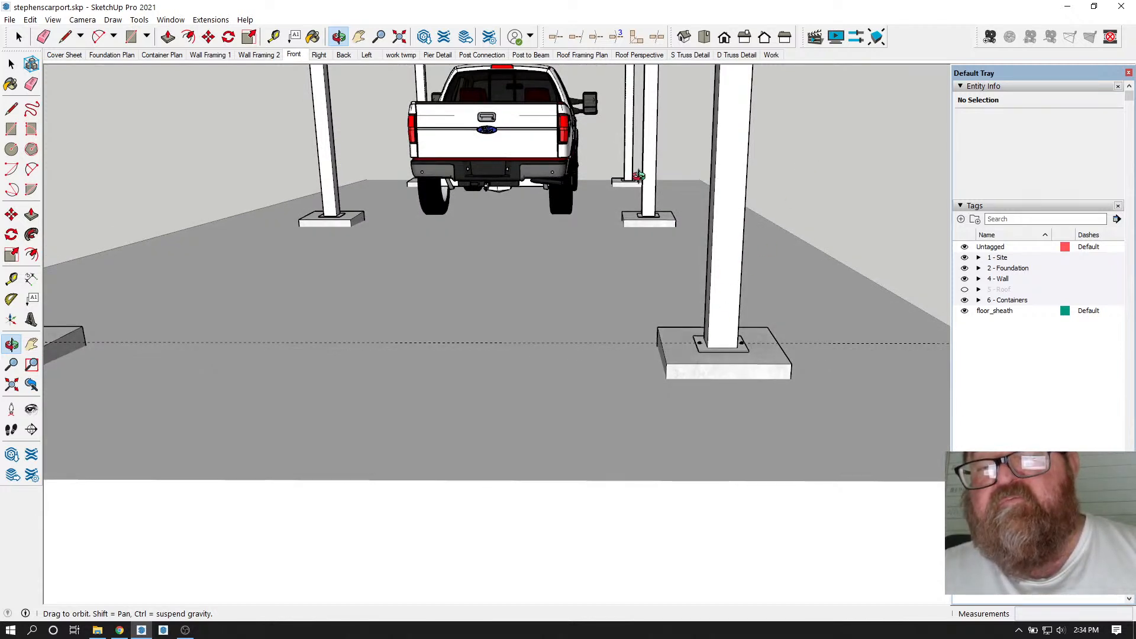
scroll(708, 292, down, 4)
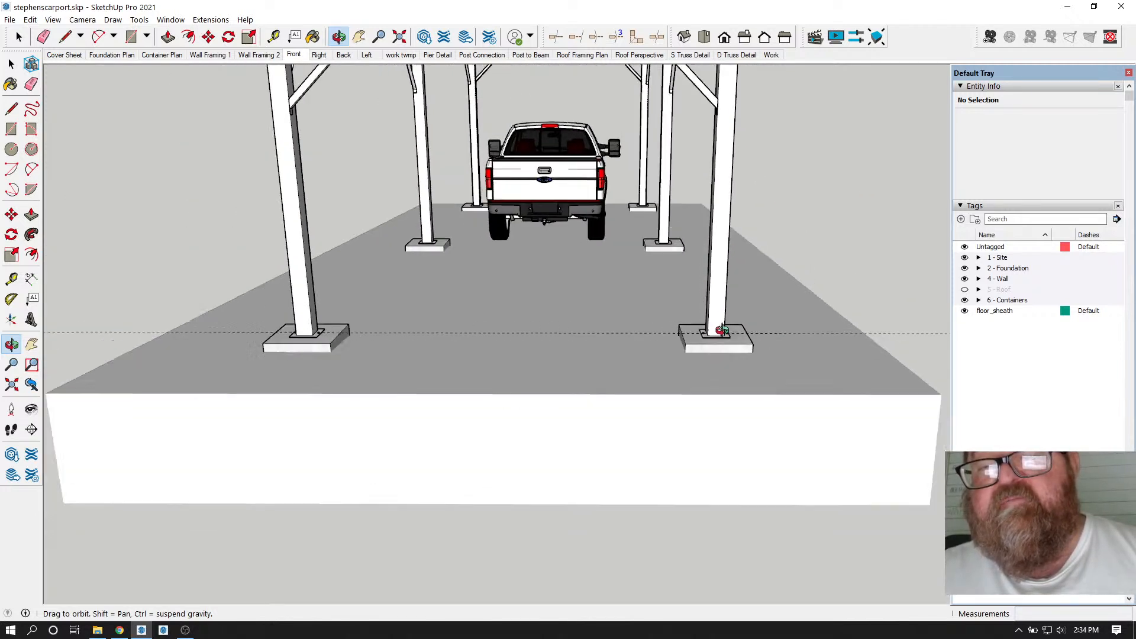
scroll(709, 355, up, 5)
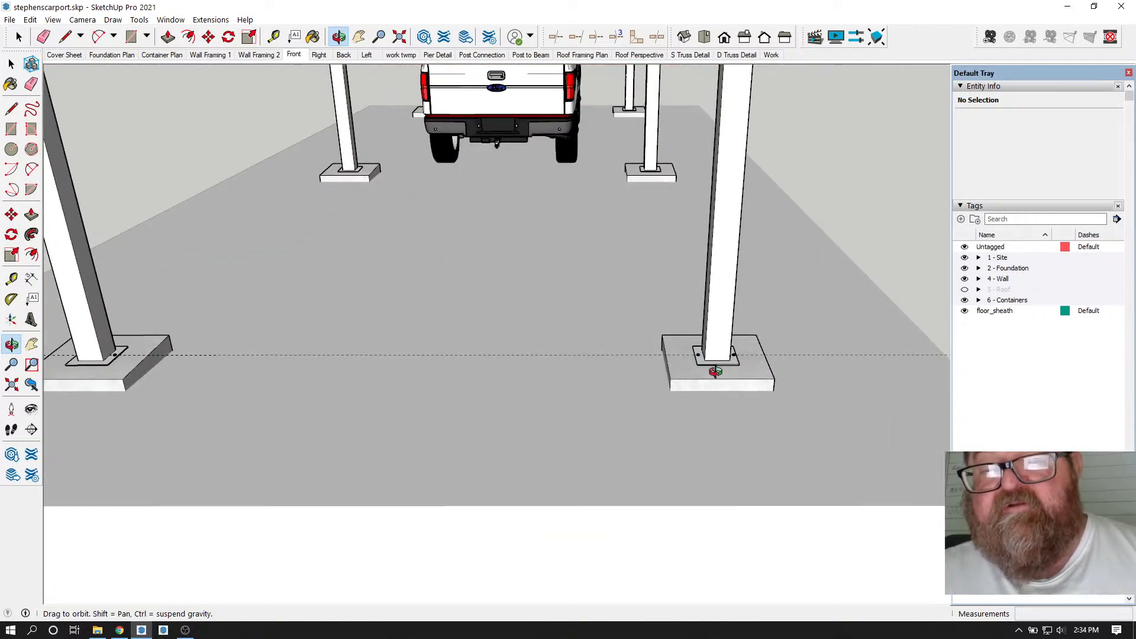
scroll(712, 368, down, 4)
scroll(370, 371, up, 2)
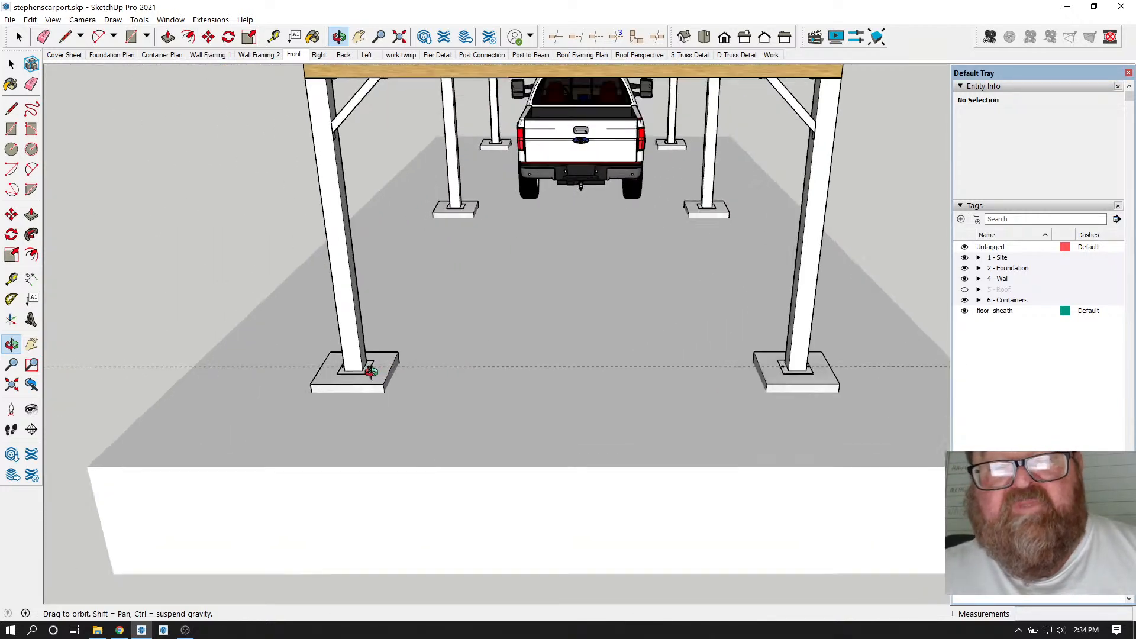
- Examine the front beam, the gable siding above it and the braces at the front corner posts
scroll(371, 371, down, 3)
scroll(675, 158, up, 4)
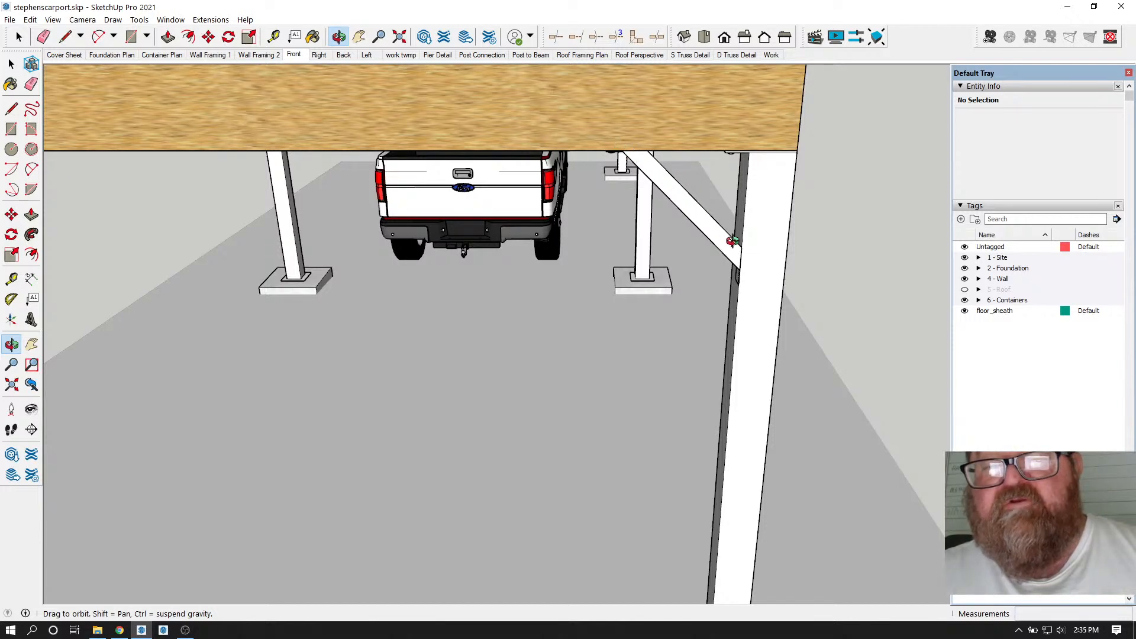
scroll(731, 280, down, 5)
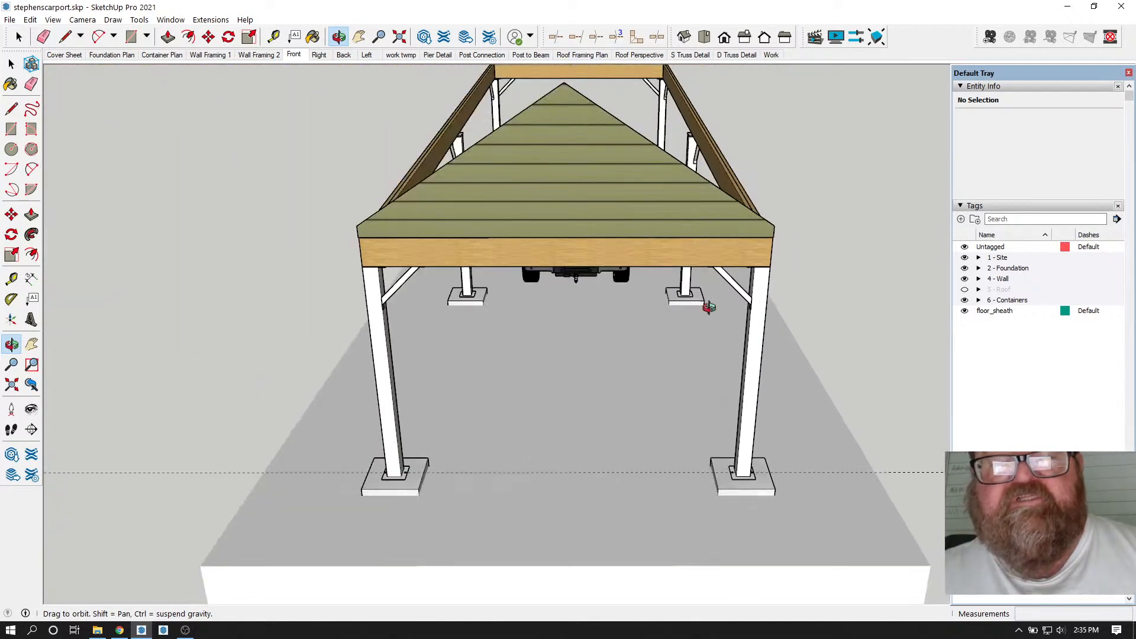
scroll(690, 236, up, 4)
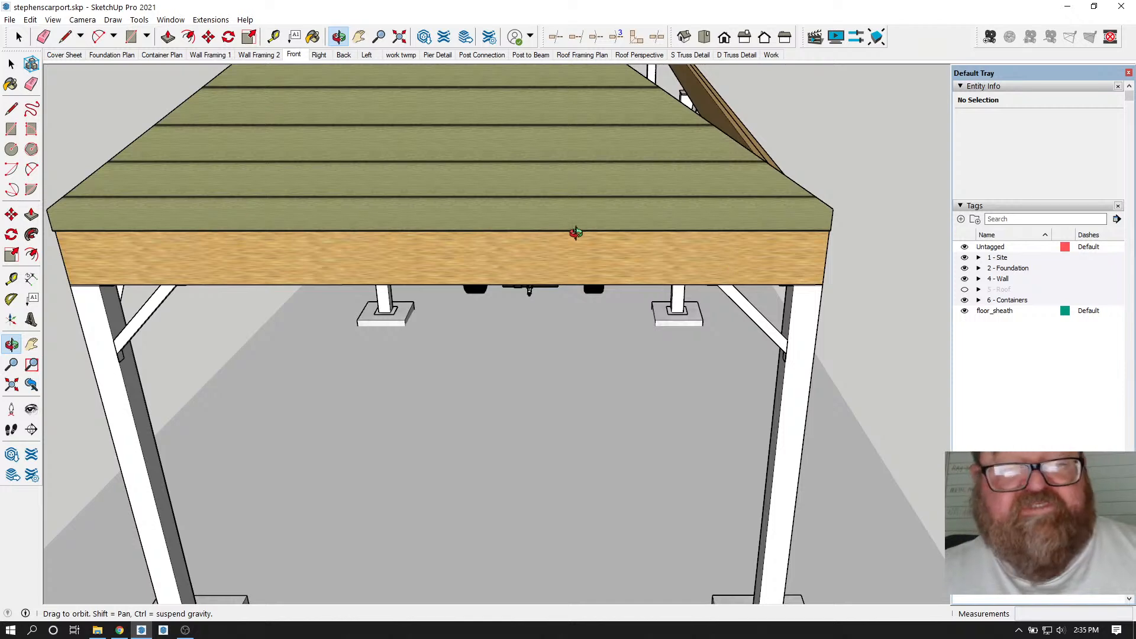
scroll(667, 221, up, 2)
scroll(674, 218, down, 1)
scroll(809, 343, up, 3)
scroll(809, 343, up, 1)
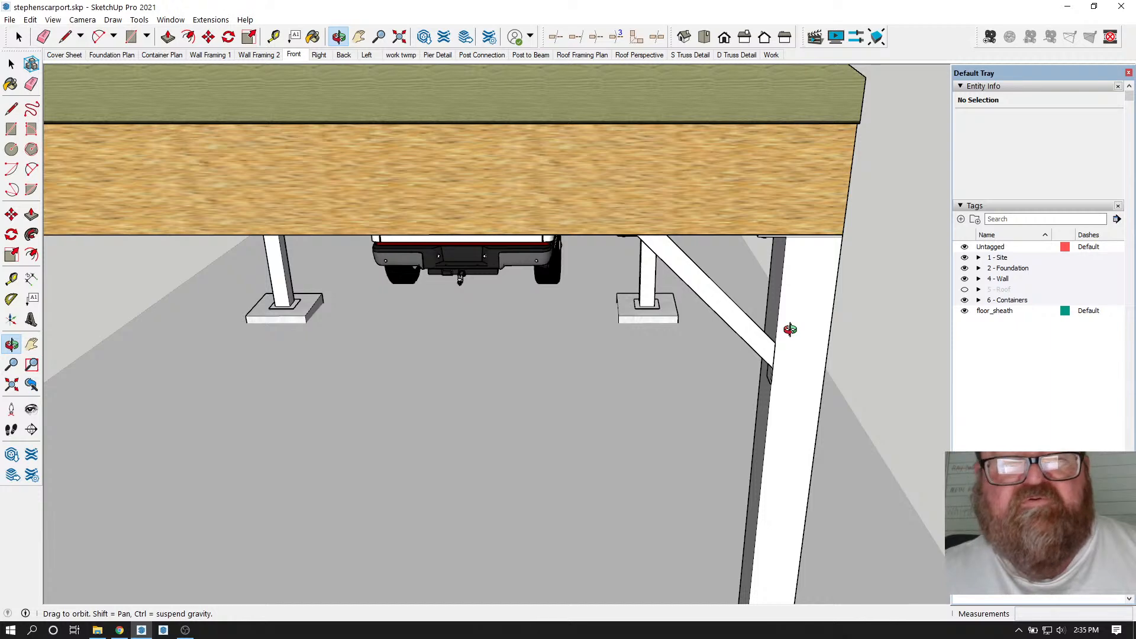
scroll(763, 246, down, 1)
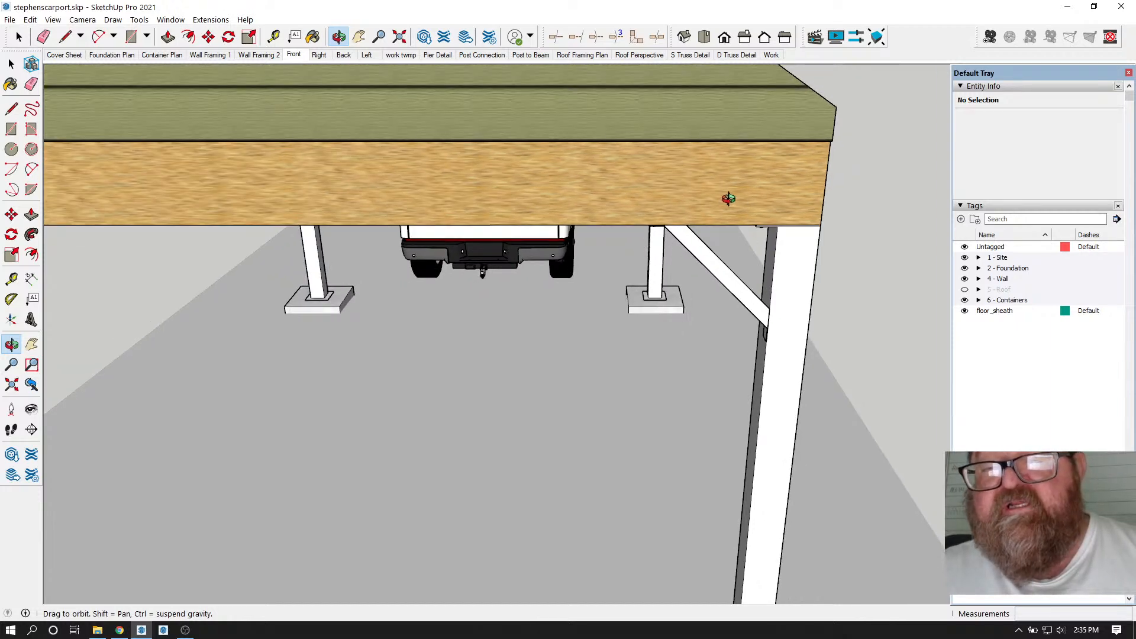
scroll(764, 298, down, 4)
drag(573, 192, 775, 262)
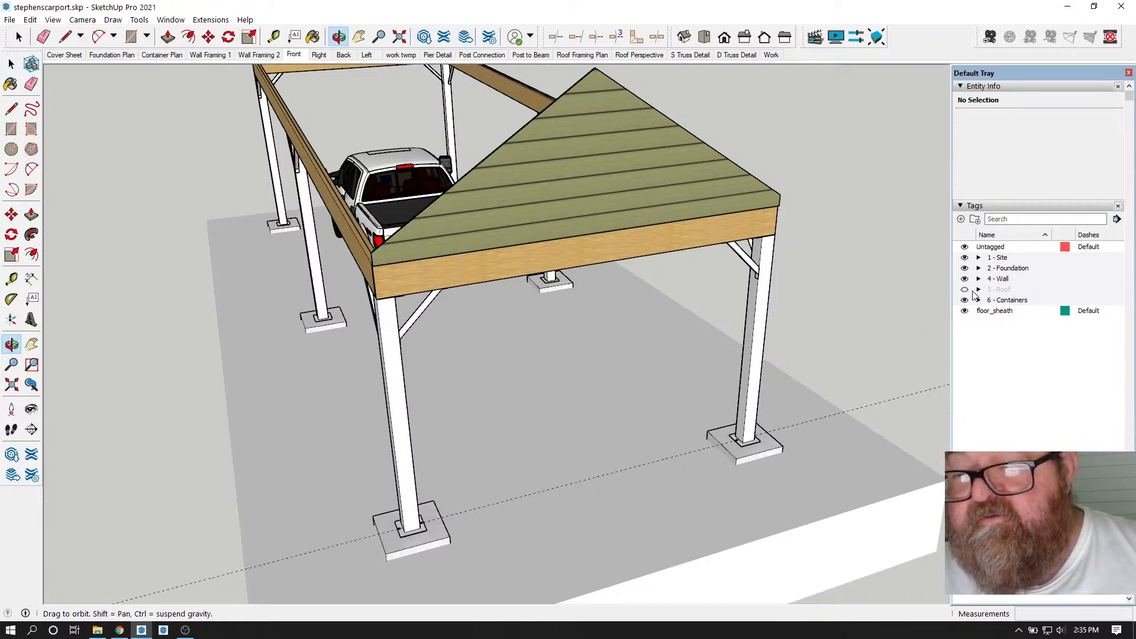
- Examine from above how the doubled side and front beams overlap at the front corner over the post
drag(461, 224, 673, 356)
middle_drag(616, 339, 923, 334)
scroll(755, 343, up, 10)
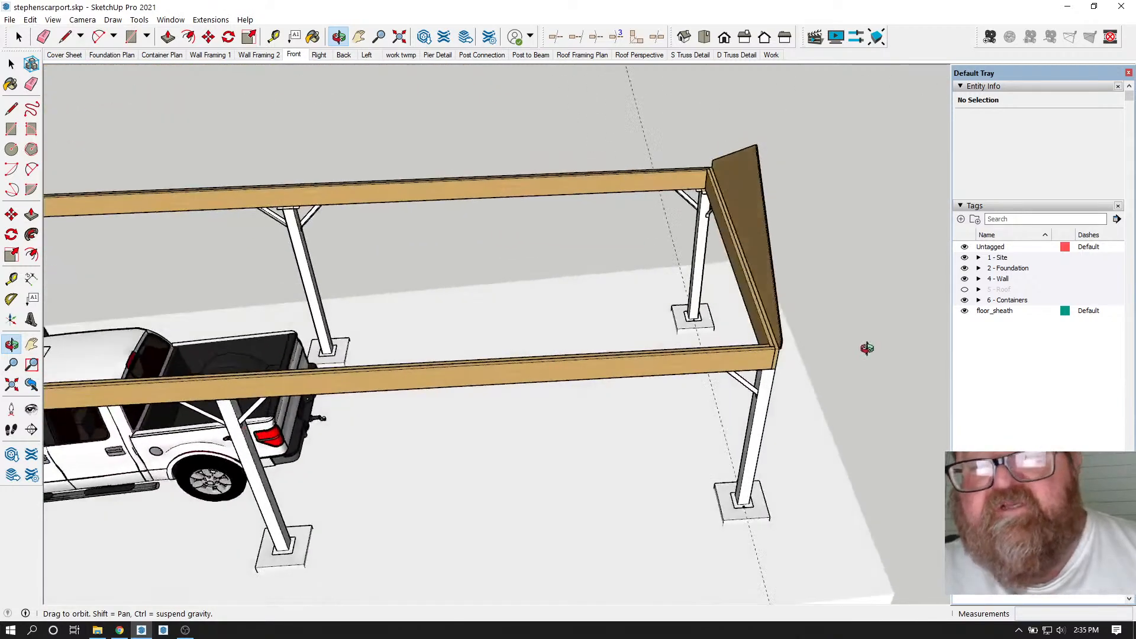
scroll(755, 343, down, 10)
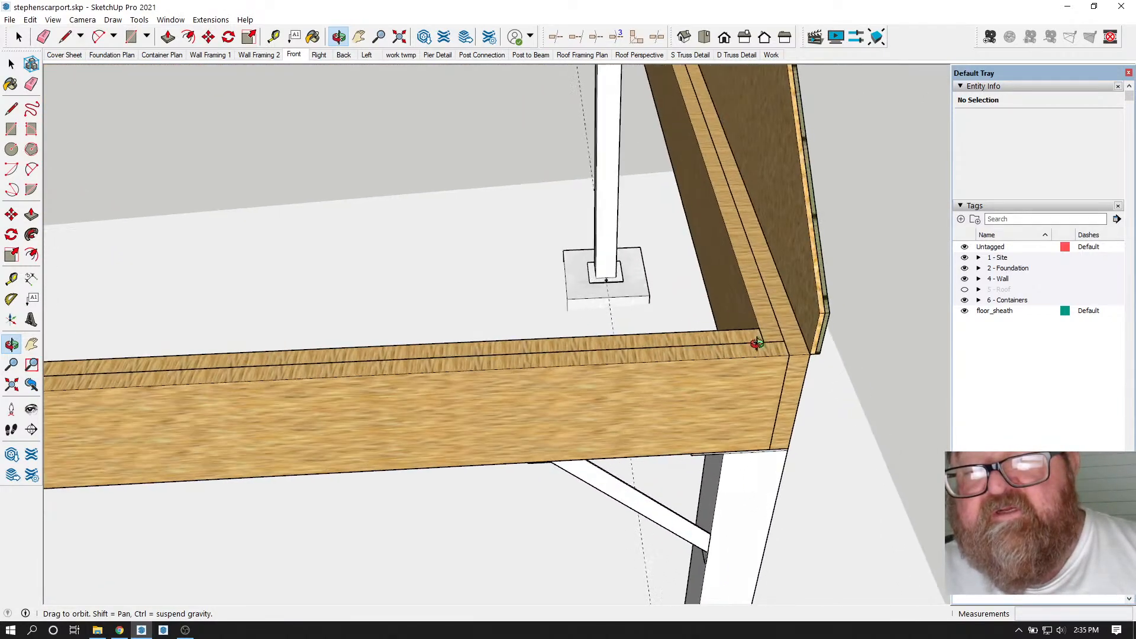
middle_drag(802, 383, 662, 364)
scroll(662, 364, up, 5)
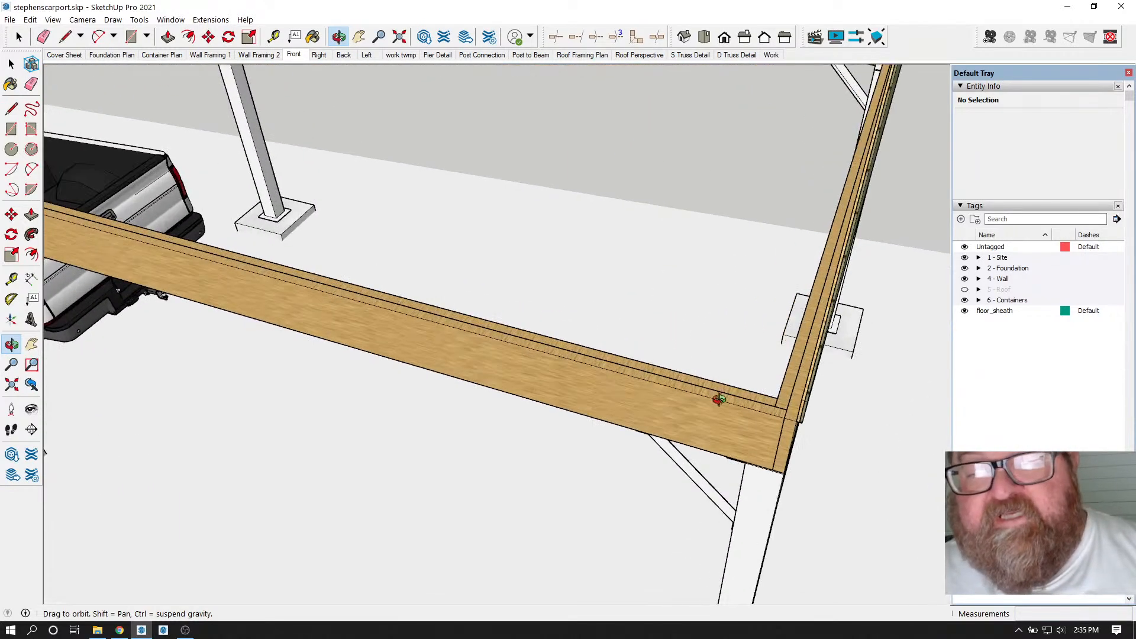
middle_drag(769, 413, 679, 430)
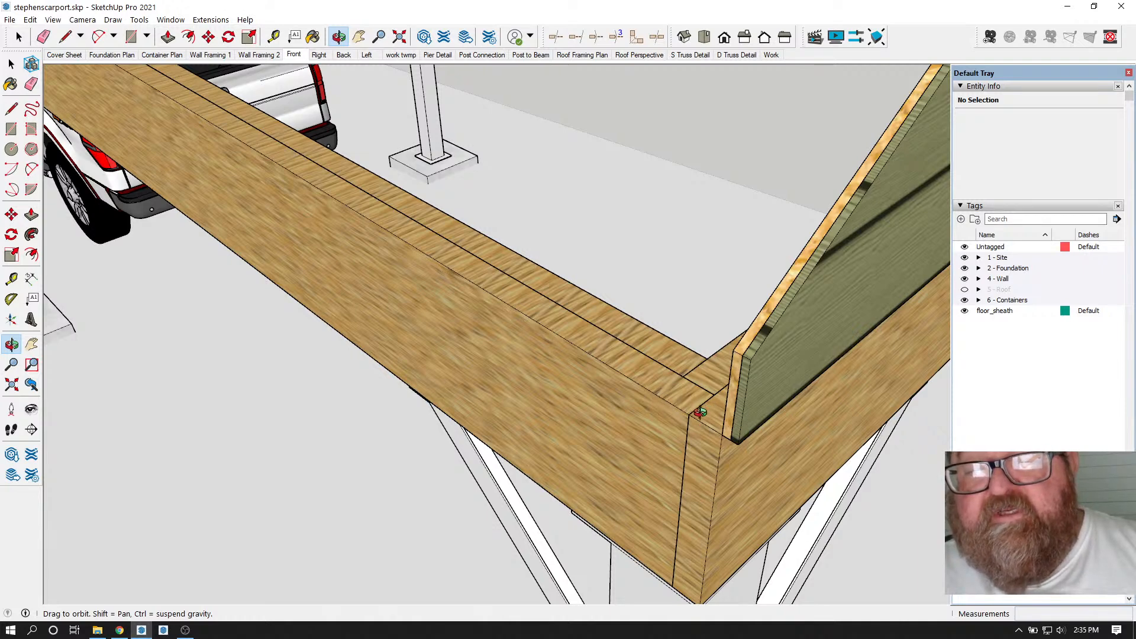
drag(650, 438, 723, 395)
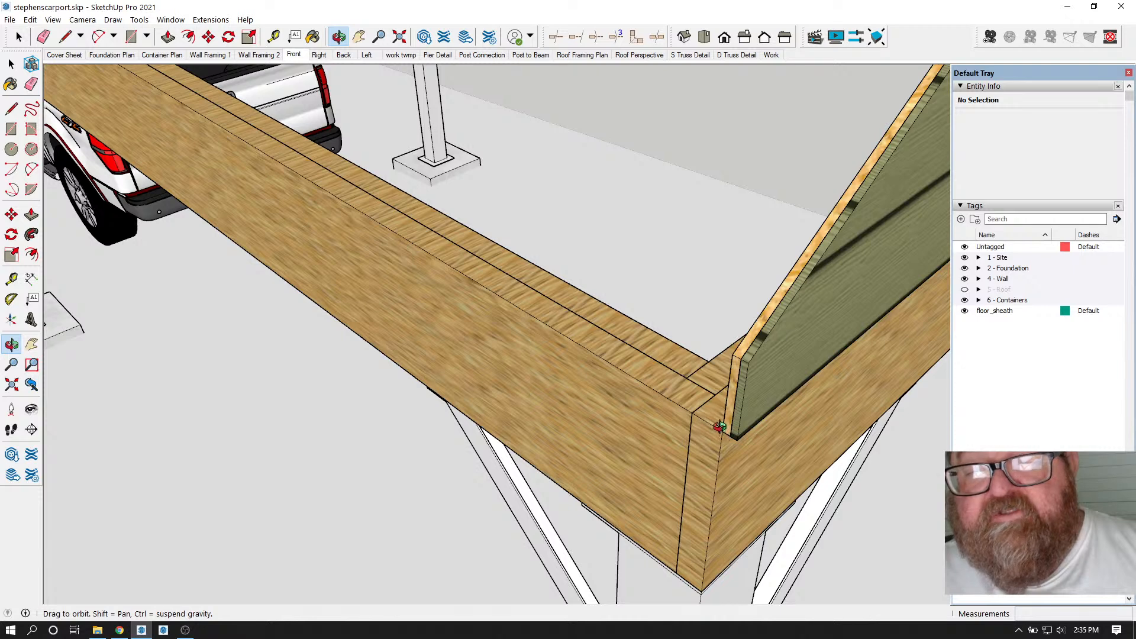
drag(682, 443, 733, 403)
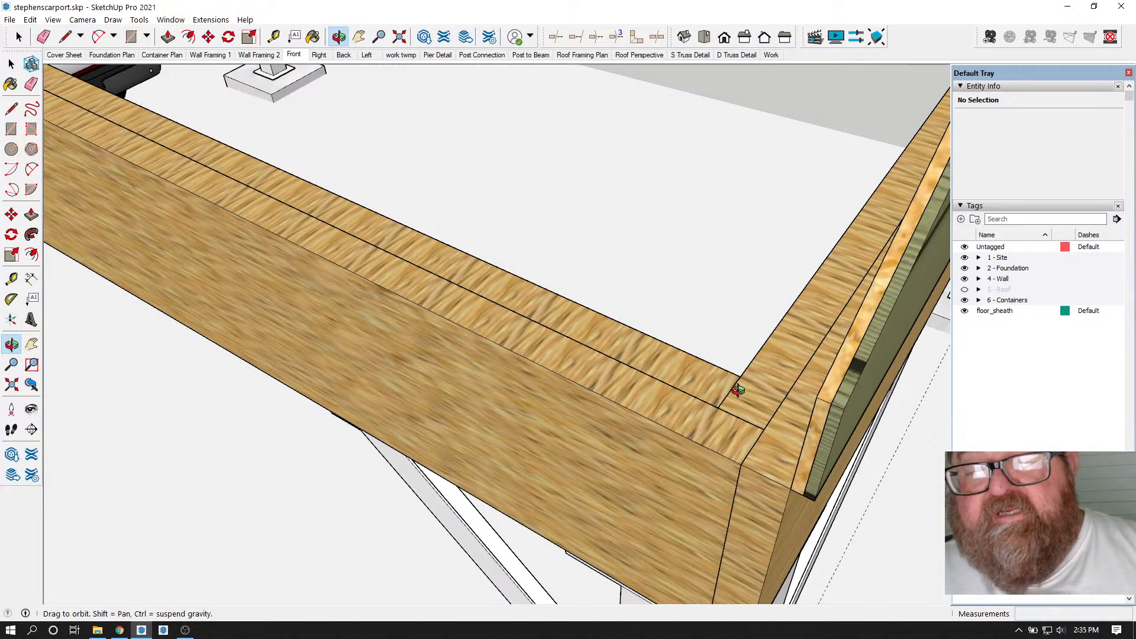
scroll(740, 426, down, 5)
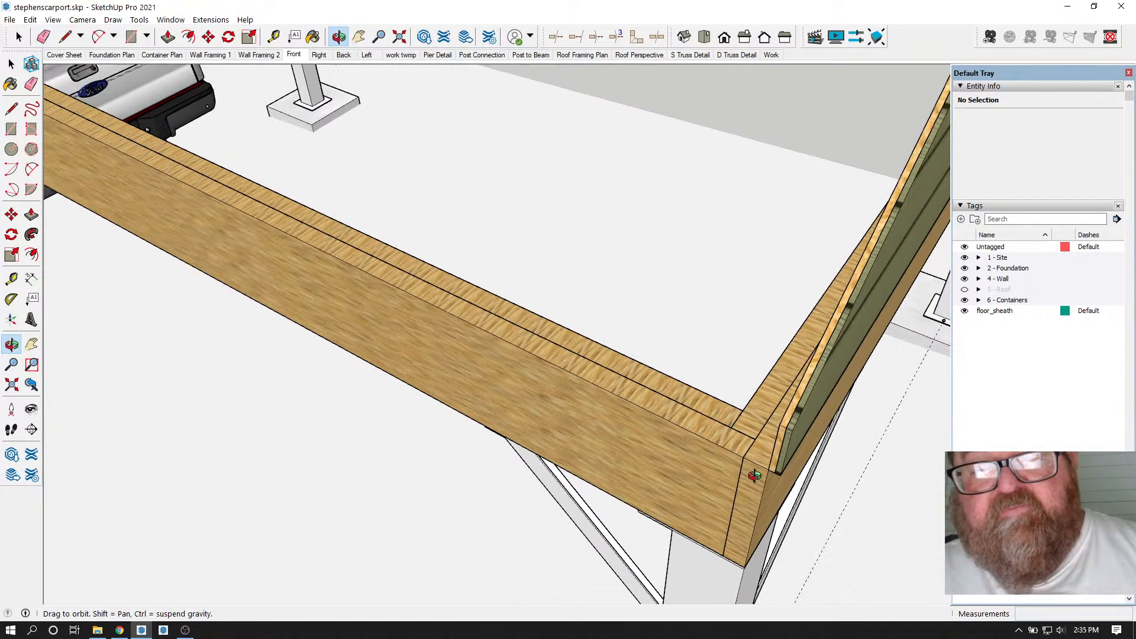
scroll(753, 467, up, 4)
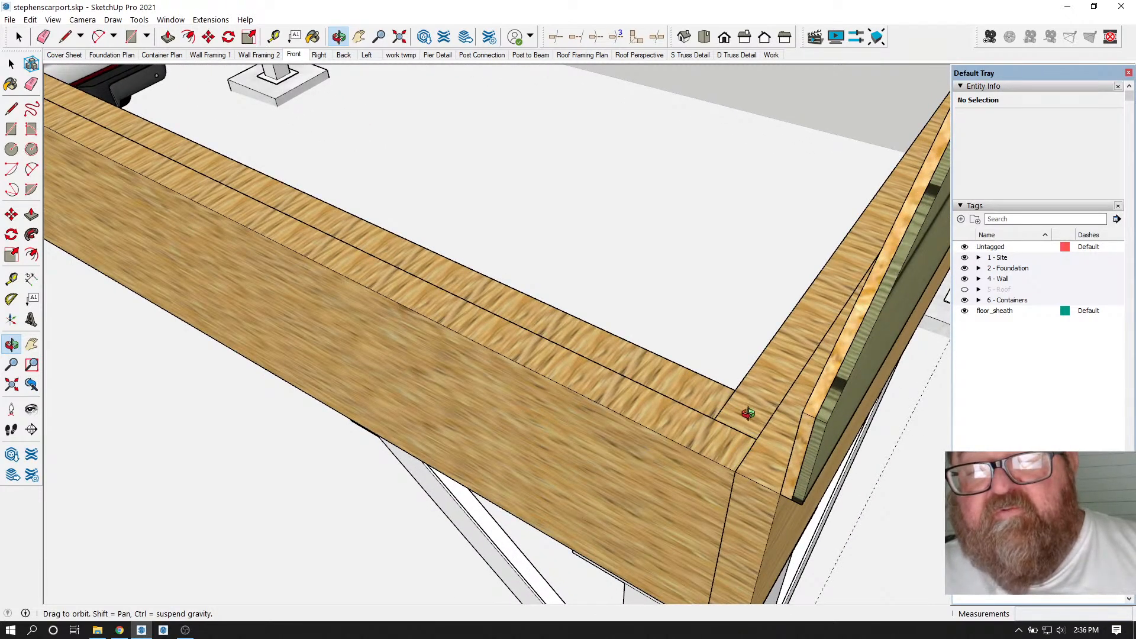
scroll(734, 413, down, 3)
scroll(705, 409, down, 2)
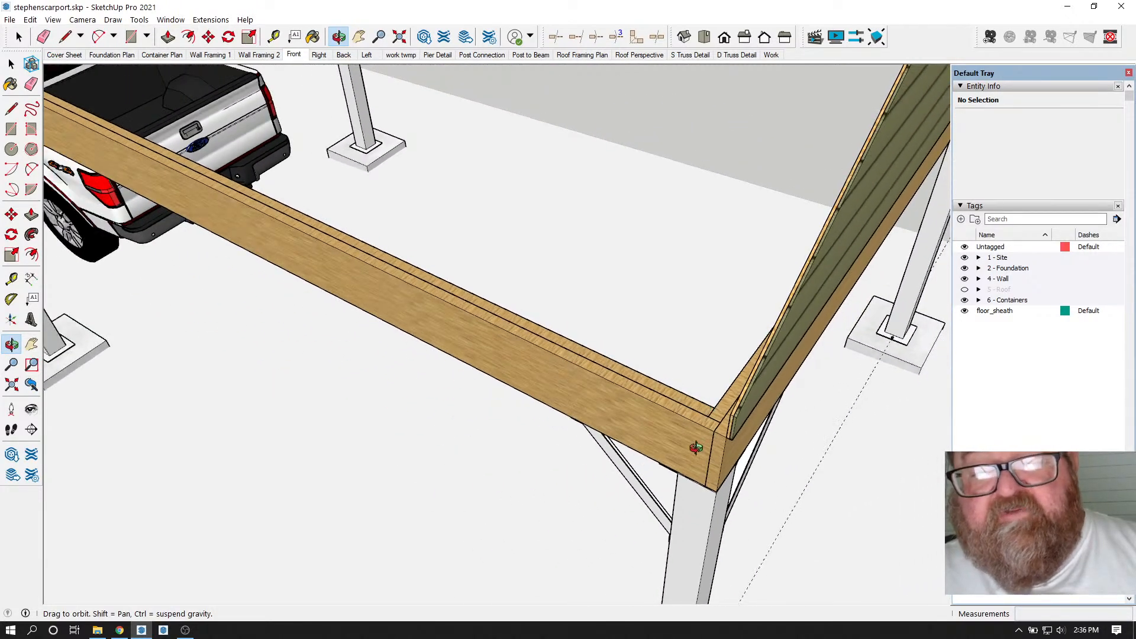
scroll(713, 394, up, 3)
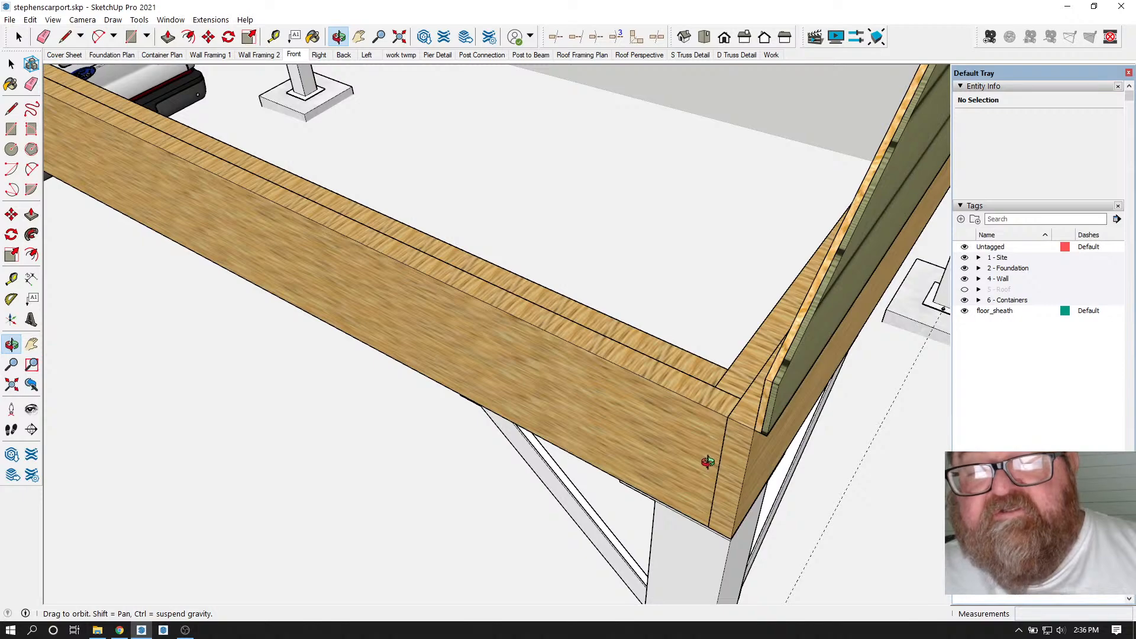
scroll(708, 461, down, 4)
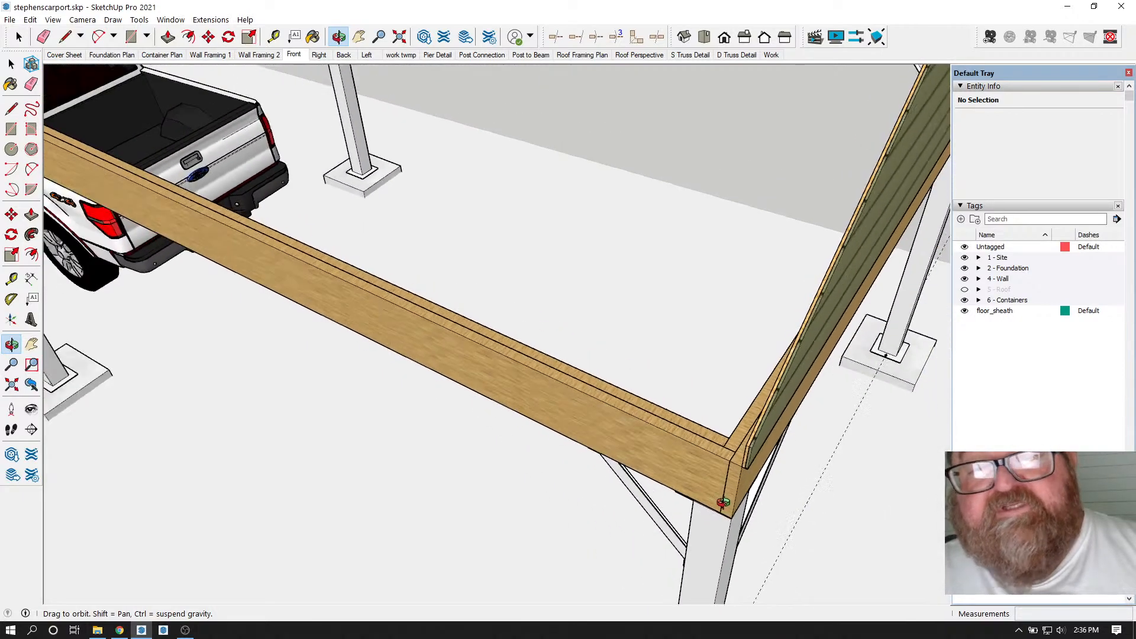
scroll(723, 501, down, 5)
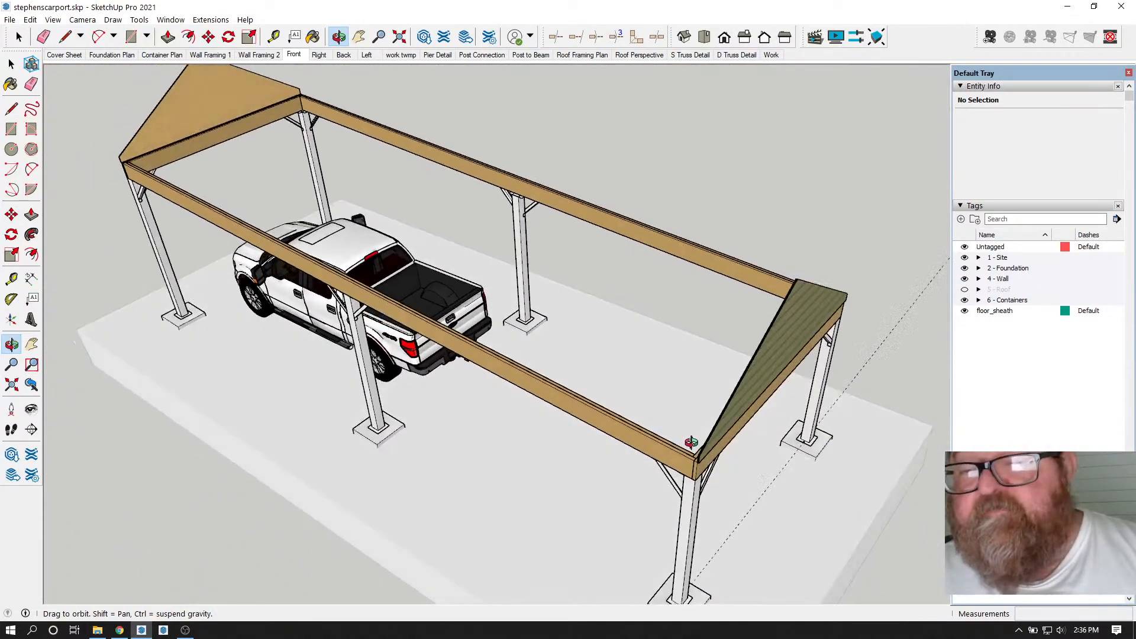
- Switch to Chrome and check the wedge anchor search results and the YouTube Studio live stream dashboard
click(120, 630)
click(618, 12)
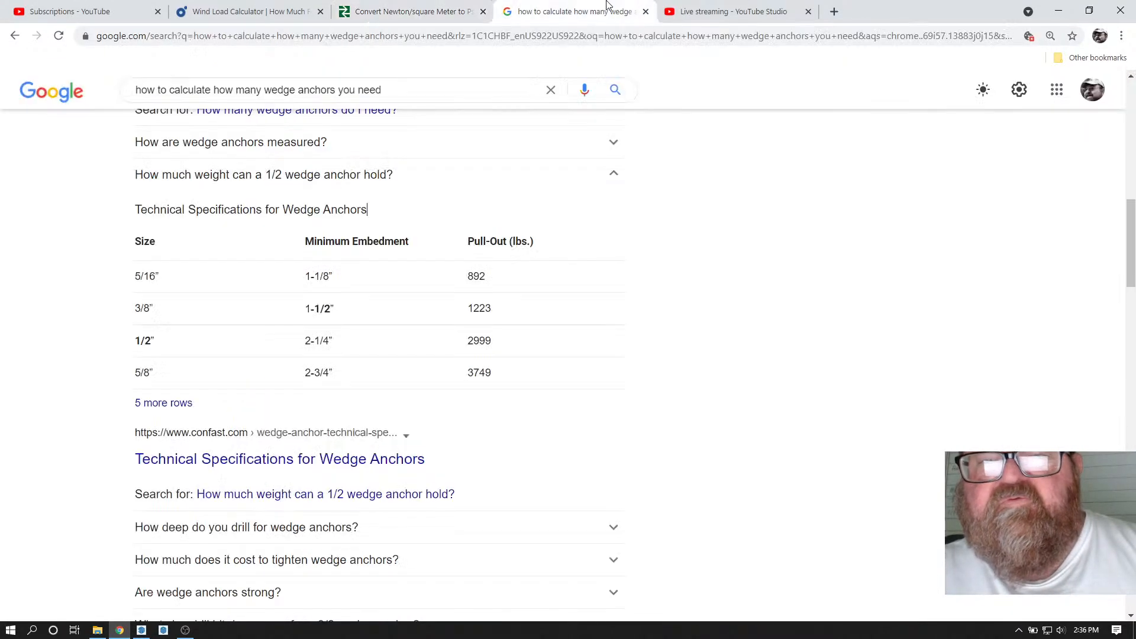
click(724, 7)
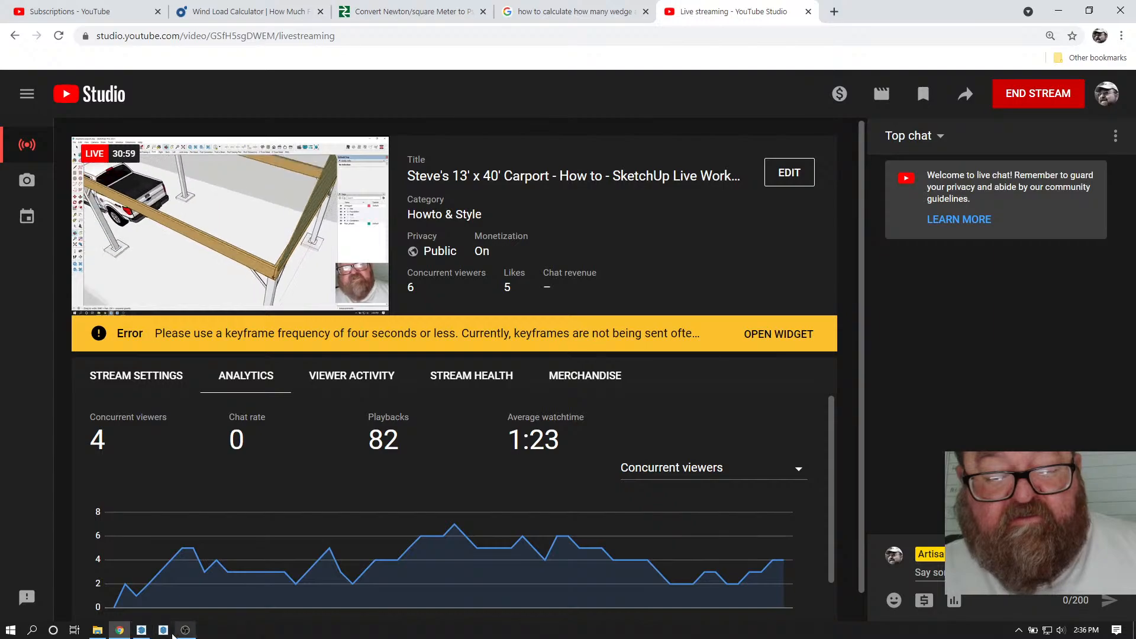
- Switch back to SketchUp, make the 5 - Roof tag folder visible and expand it to list its tags
click(142, 631)
drag(627, 414, 653, 395)
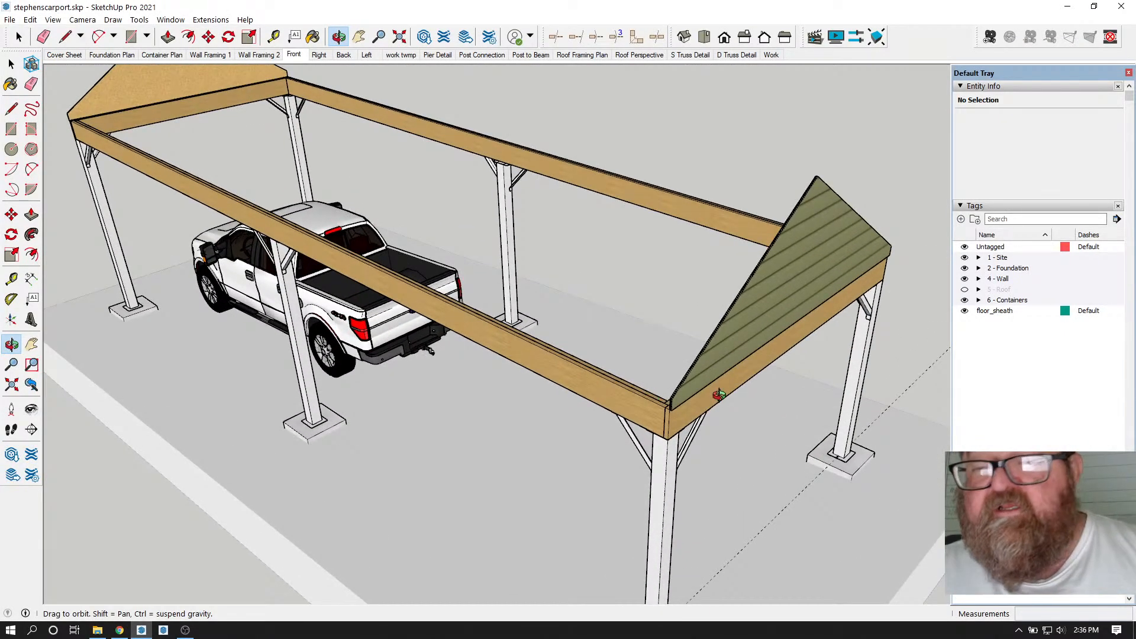
click(964, 289)
click(979, 289)
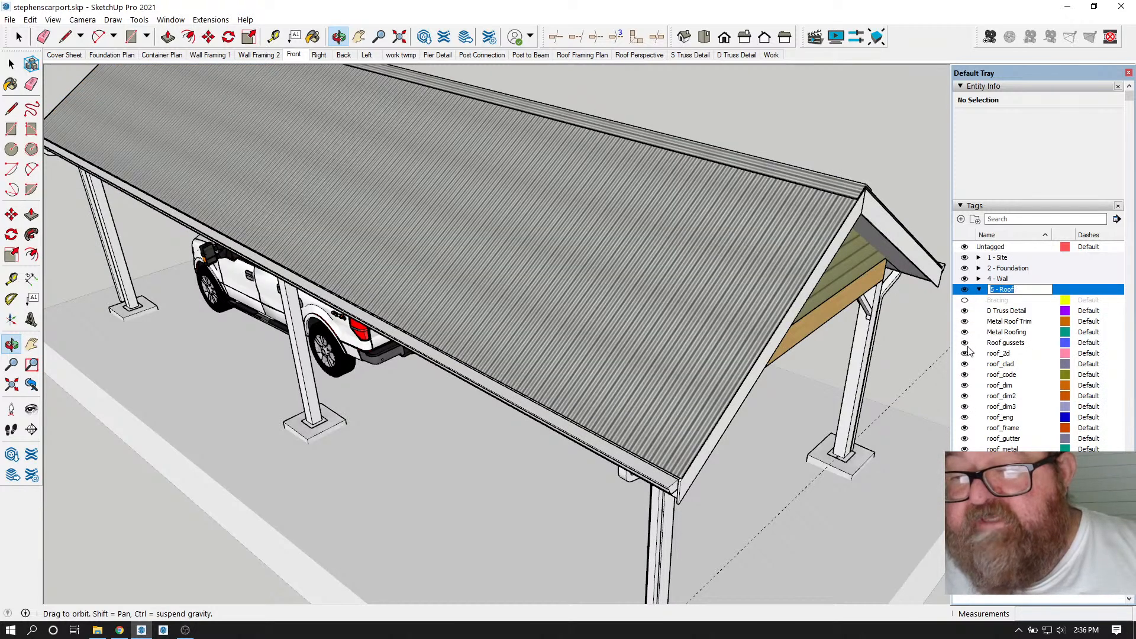
key(Escape)
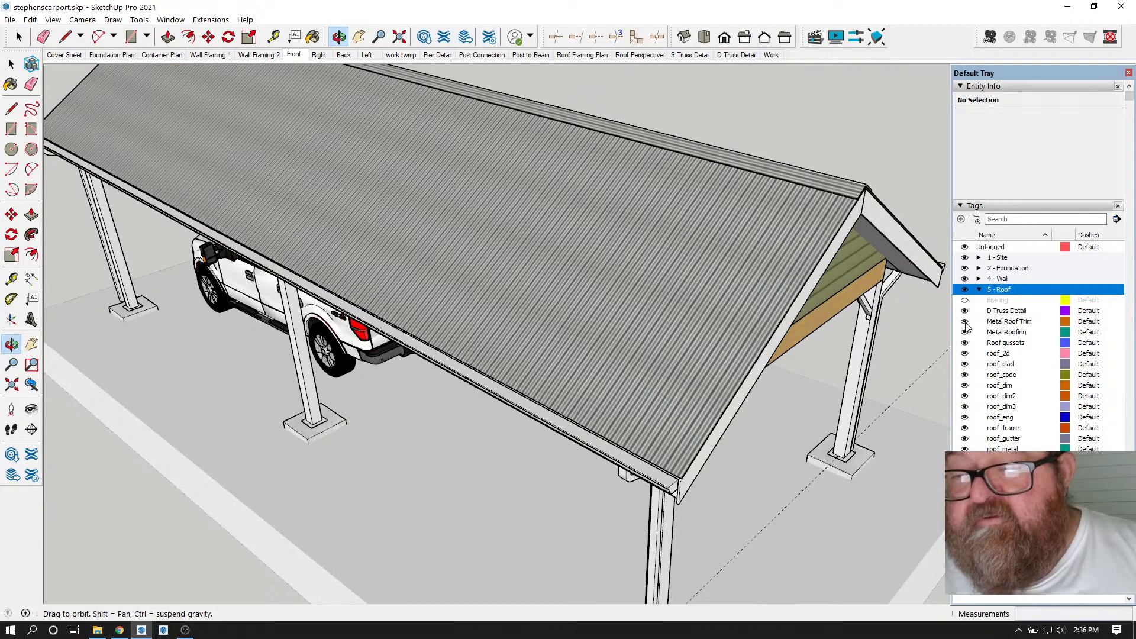
- Hide the Metal Roof Trim, Metal Roofing and roof_clad tags, plus the roof sheathing and the fascia and soffit trim, to expose the trusses
click(971, 325)
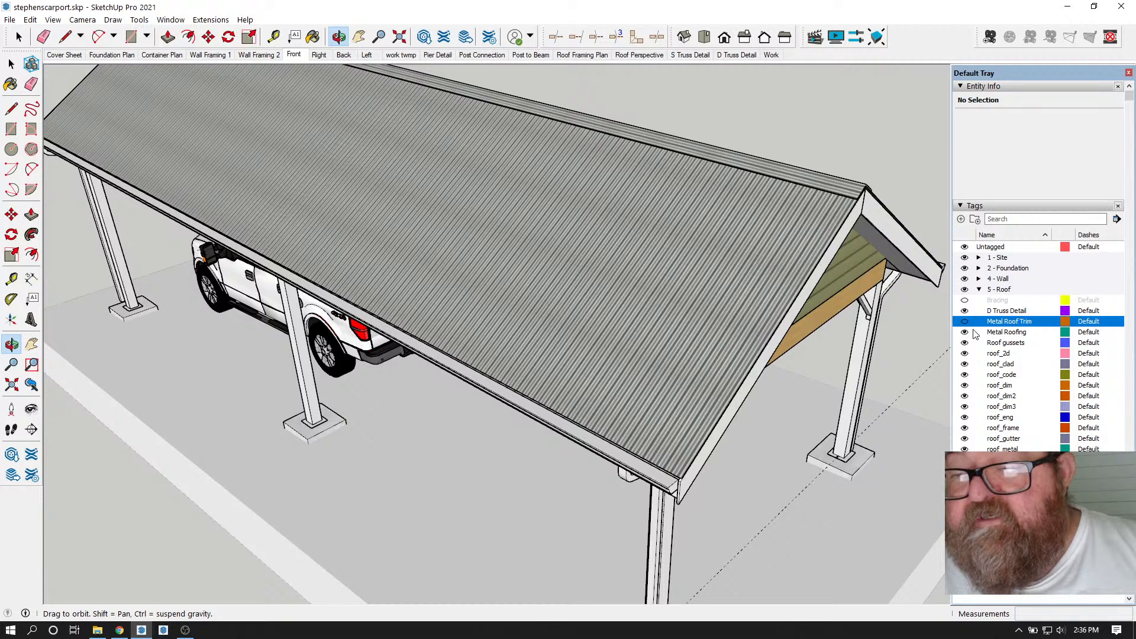
click(965, 332)
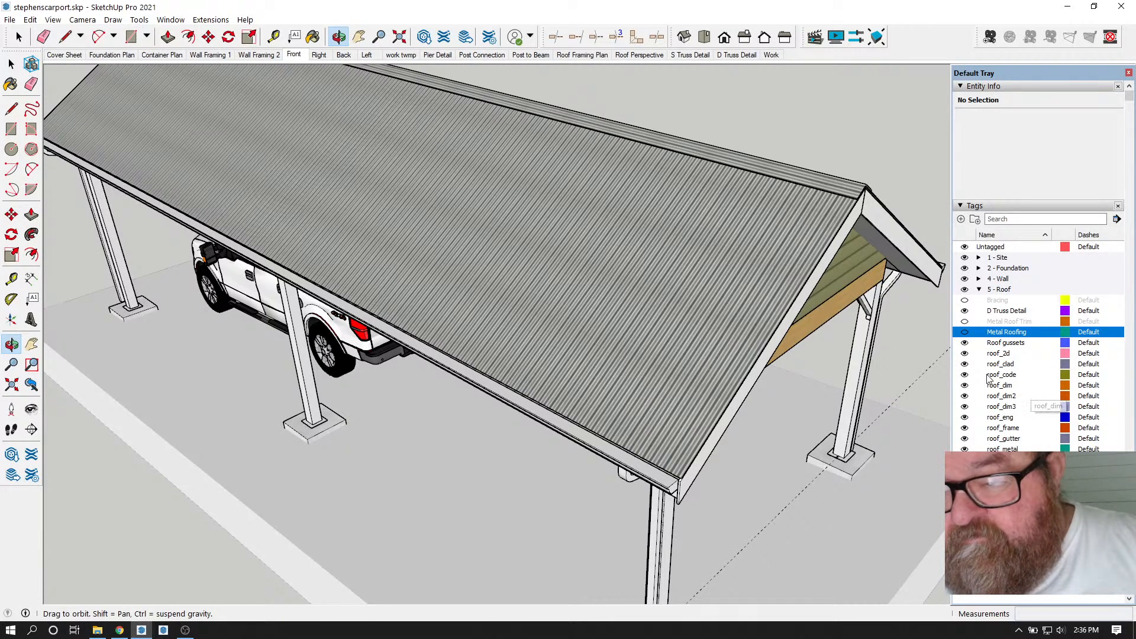
click(965, 364)
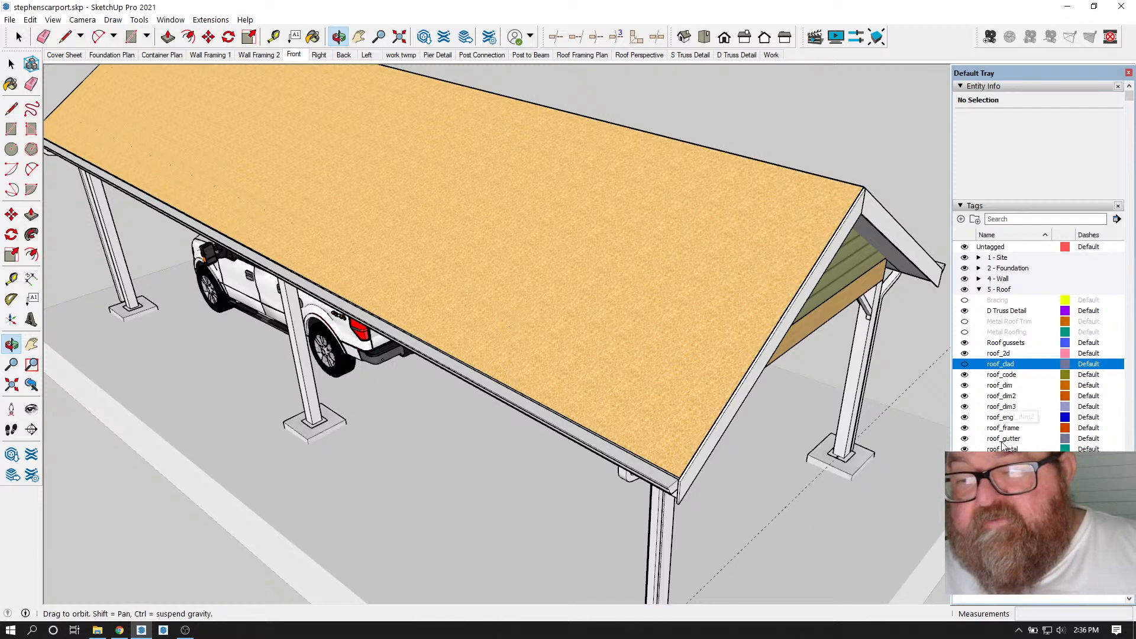
click(964, 364)
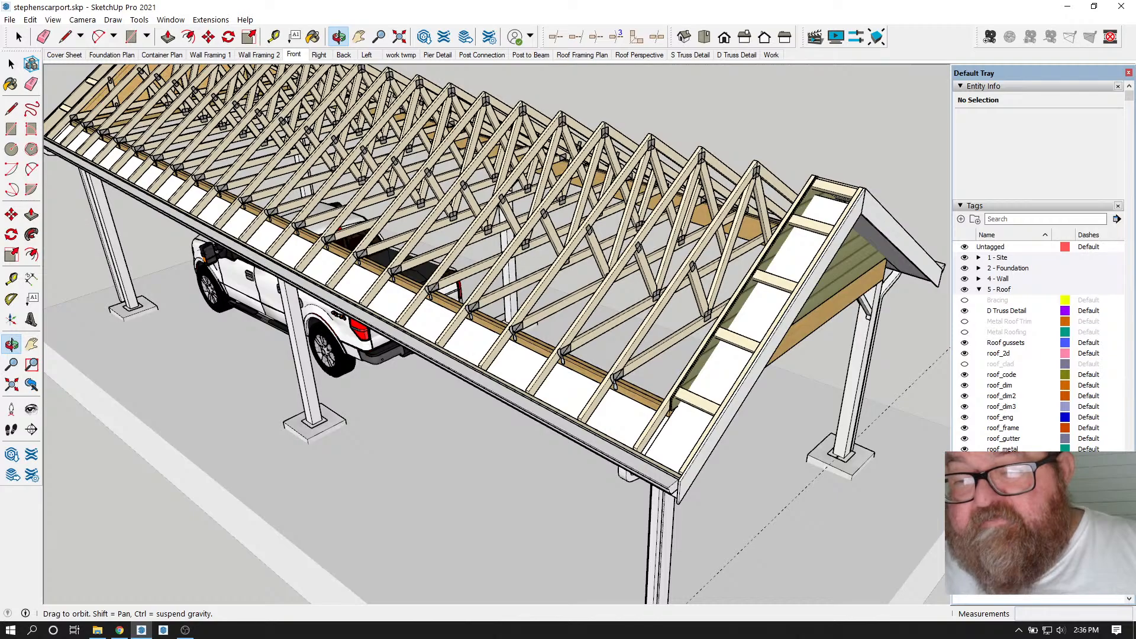
click(964, 481)
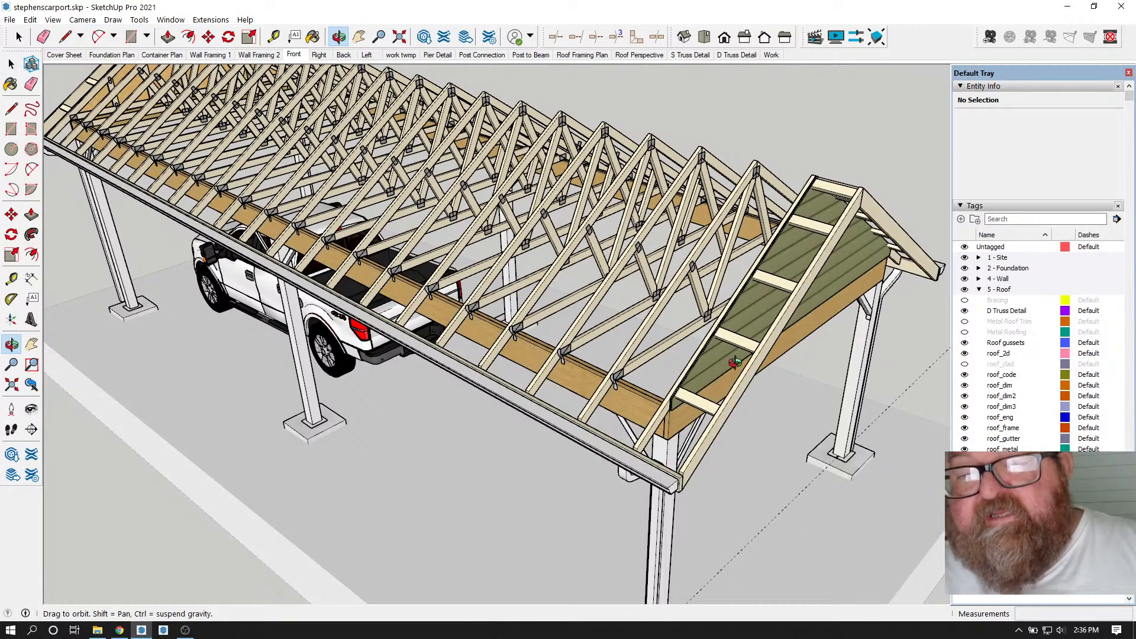
- Examine the gable overhang framing, checking how the flat outlookers sit between the rake board and the gable truss
drag(709, 381, 555, 379)
drag(672, 352, 478, 339)
scroll(478, 339, up, 3)
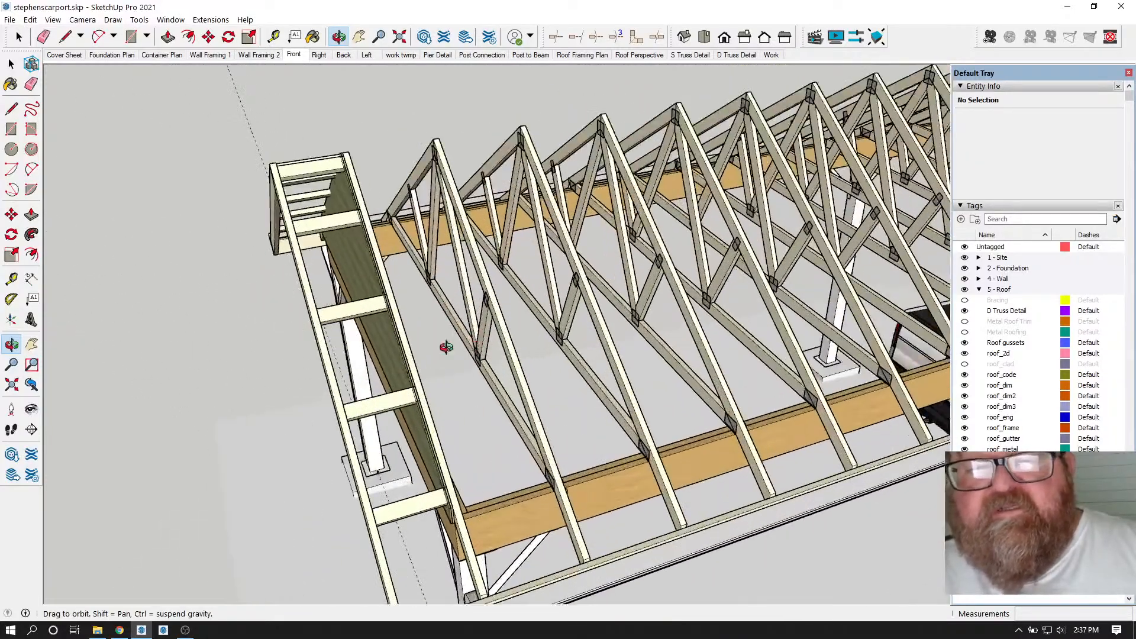
drag(391, 339, 514, 353)
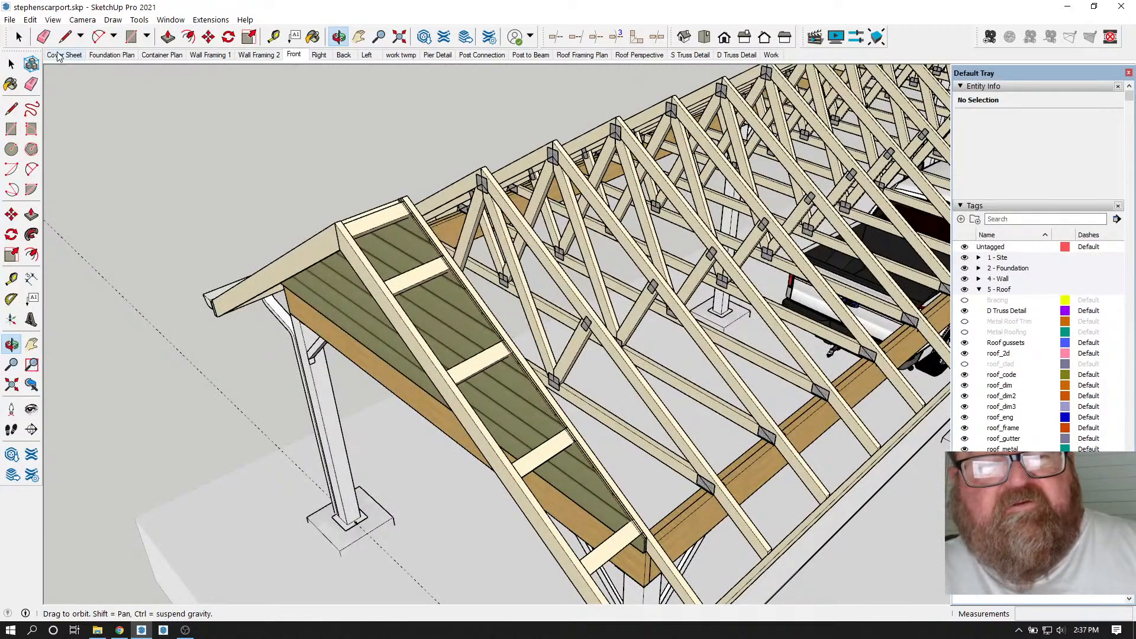
click(18, 37)
click(312, 203)
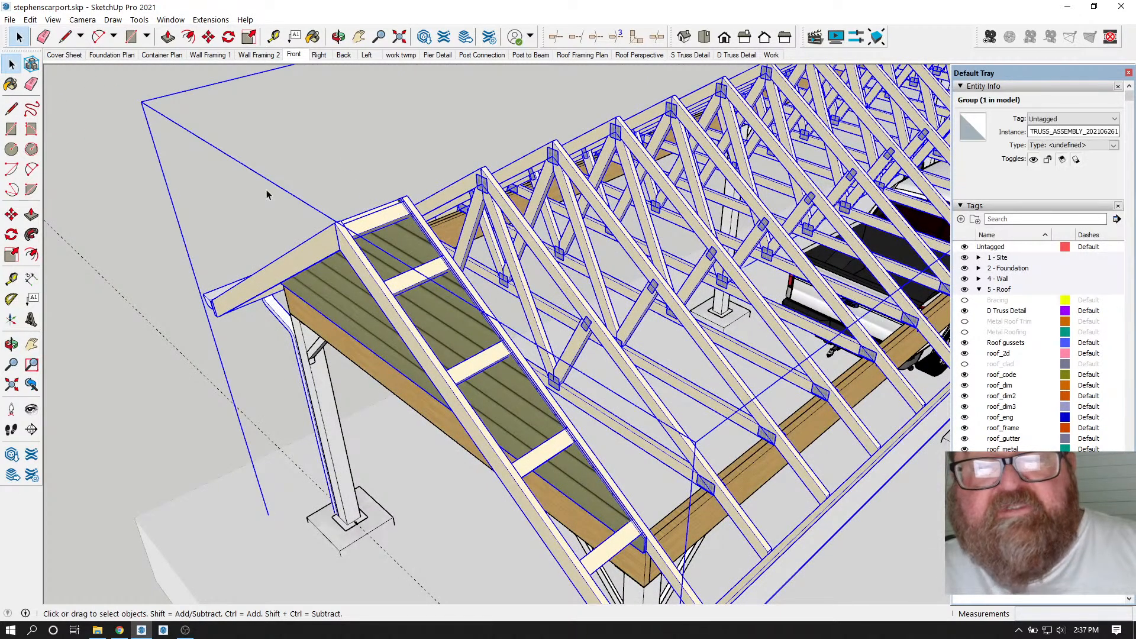
click(126, 169)
click(339, 36)
mouse_move(408, 272)
mouse_down()
mouse_move(422, 303)
mouse_move(419, 260)
mouse_up()
drag(466, 291, 637, 350)
drag(652, 288, 476, 305)
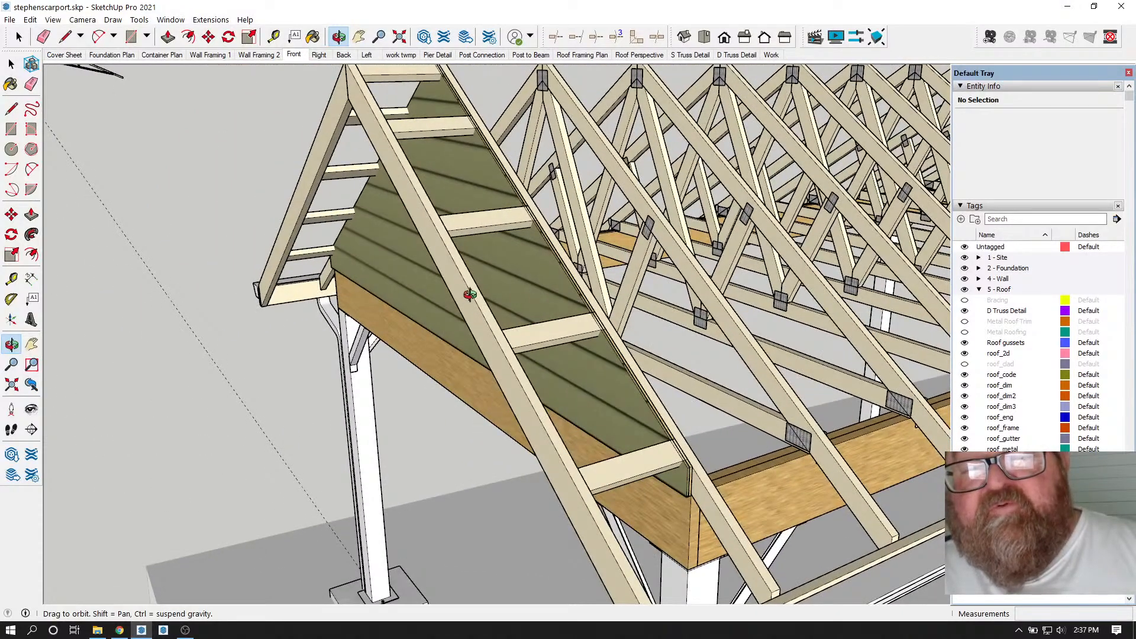
drag(604, 387, 684, 323)
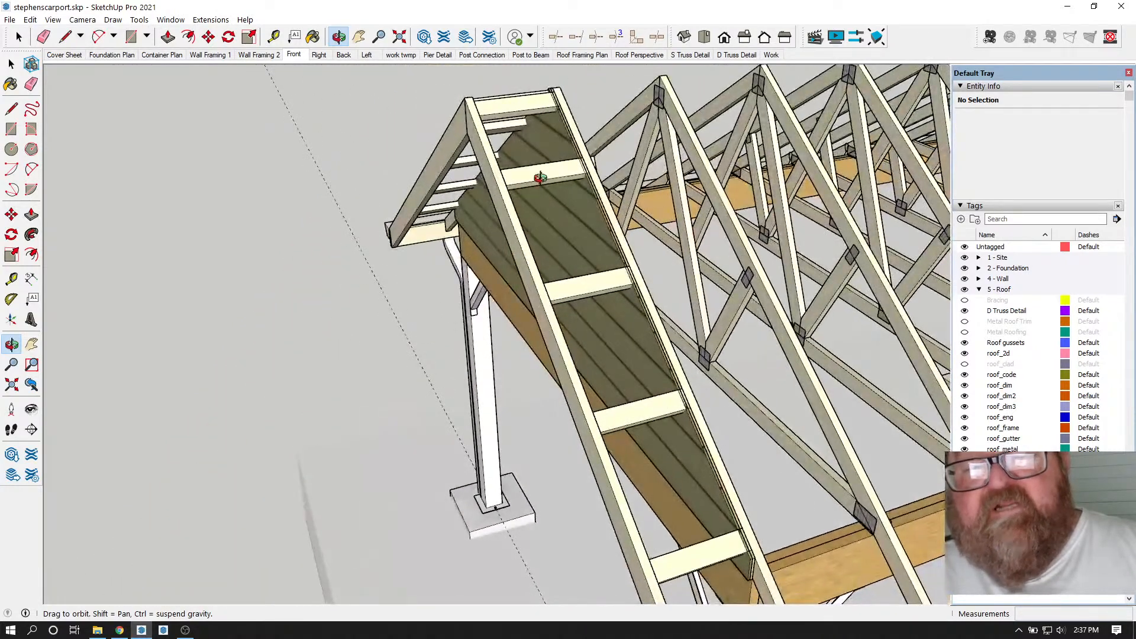
drag(528, 176, 587, 229)
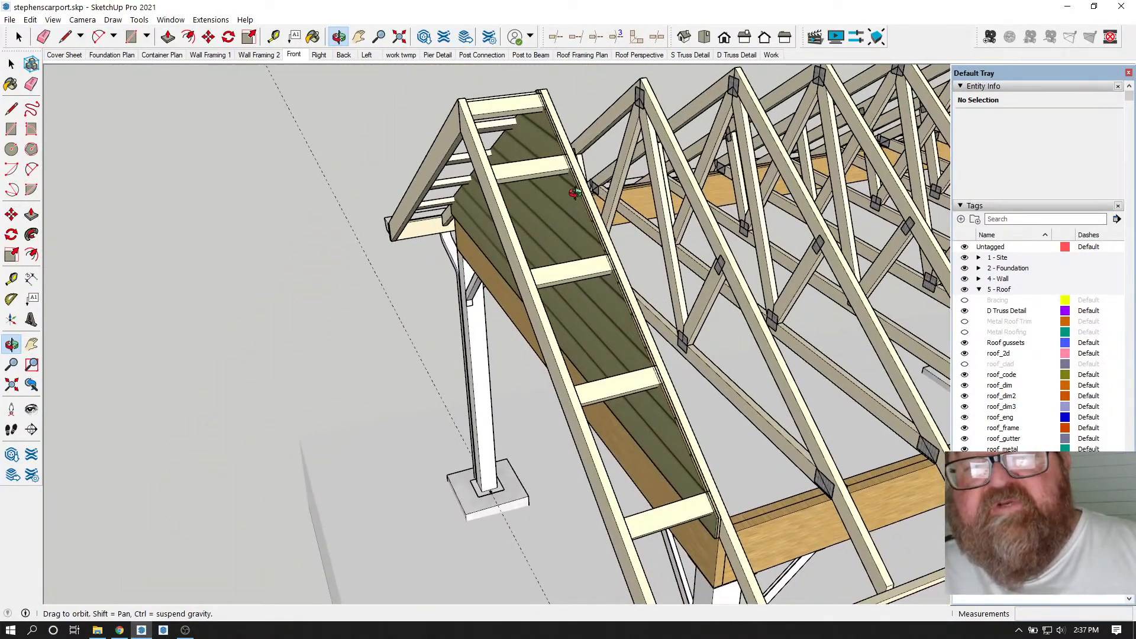
- Edit the truss assembly to use structural outlookers with VERTICAL orientation and update it
click(19, 36)
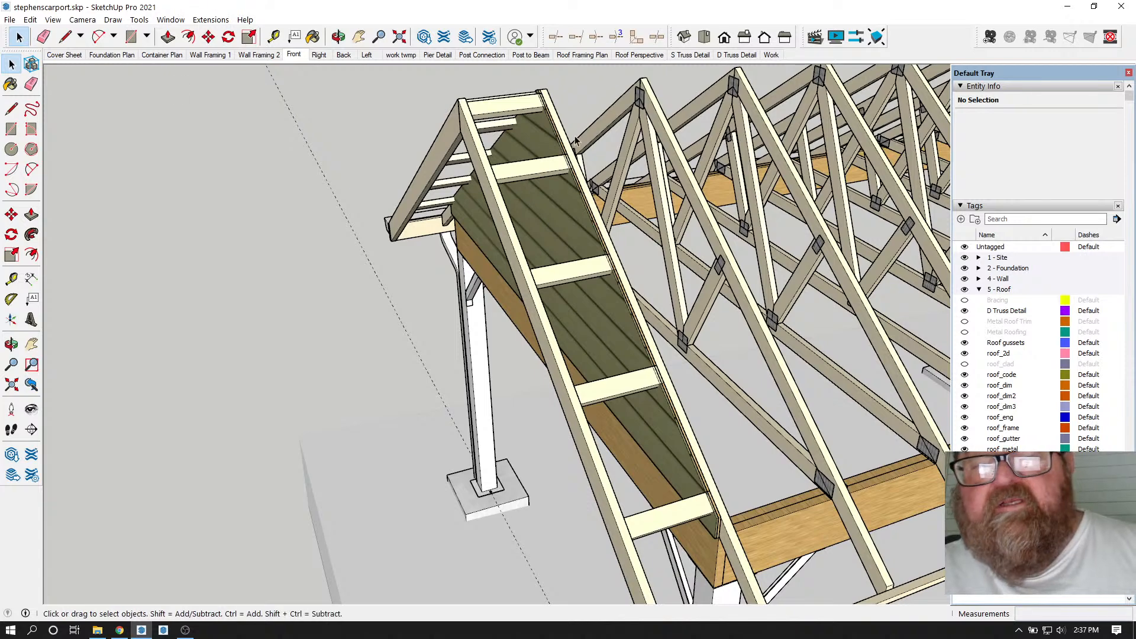
right_click(643, 124)
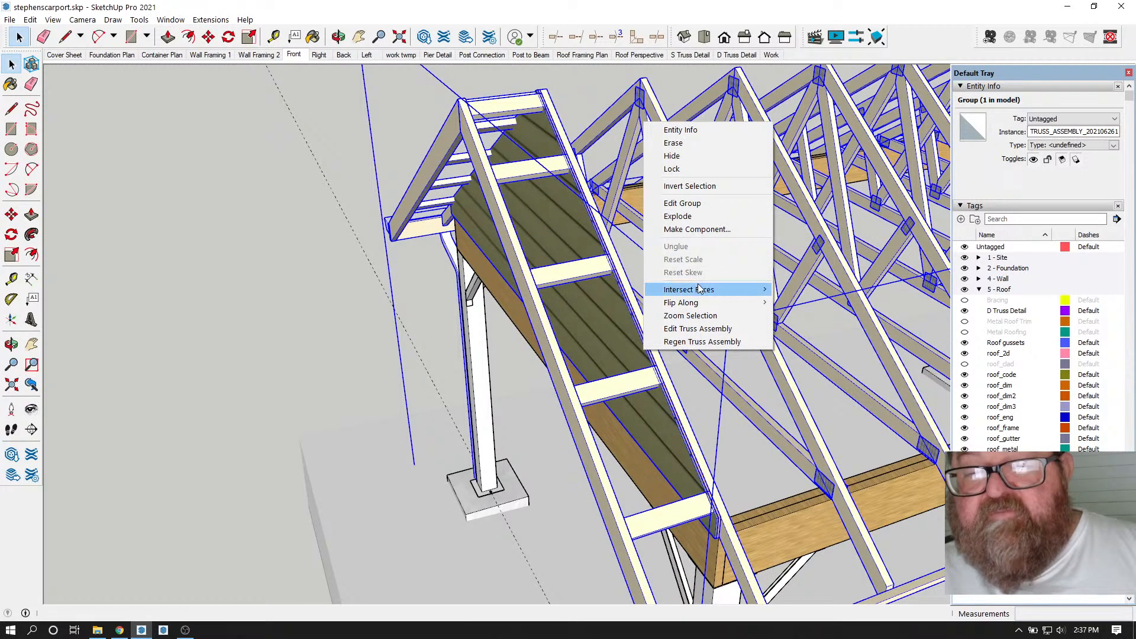
click(698, 329)
scroll(740, 319, down, 6)
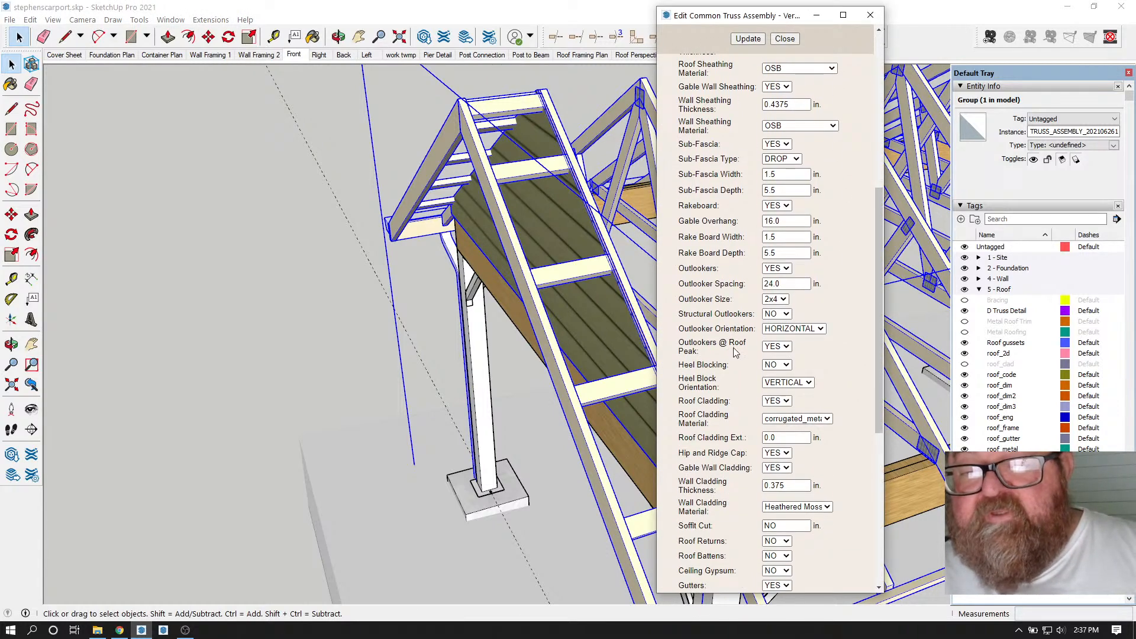
click(787, 314)
click(787, 335)
click(822, 329)
click(803, 348)
click(748, 39)
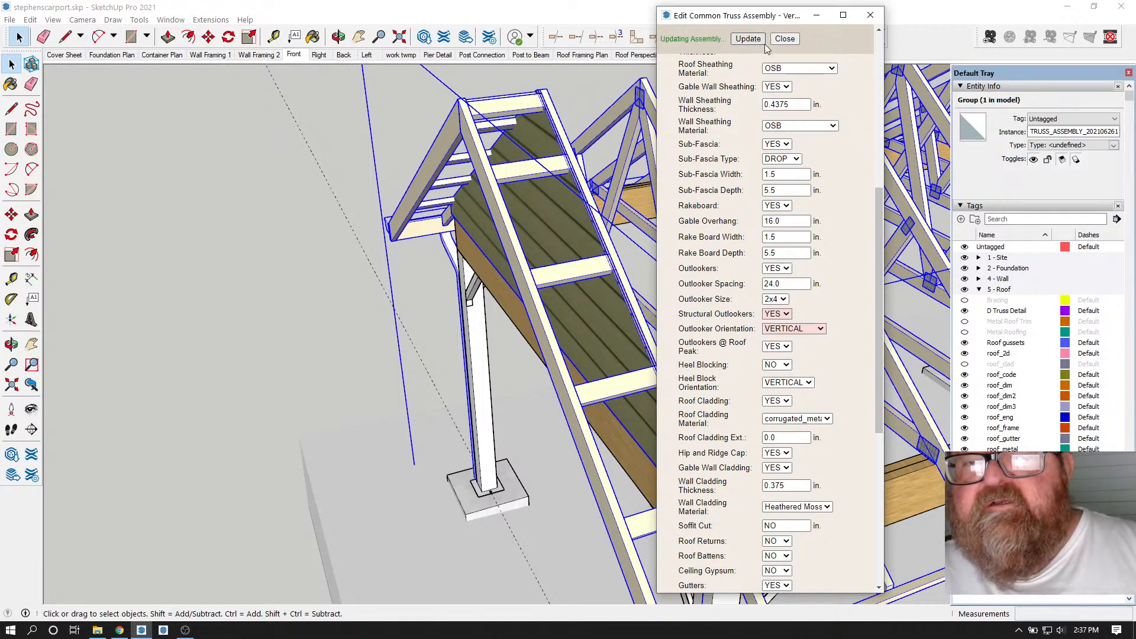
click(784, 39)
- Examine the regenerated gable end from inside, following the structural outlookers from the rake board over the gable truss
click(338, 37)
drag(617, 233, 329, 252)
scroll(329, 251, up, 3)
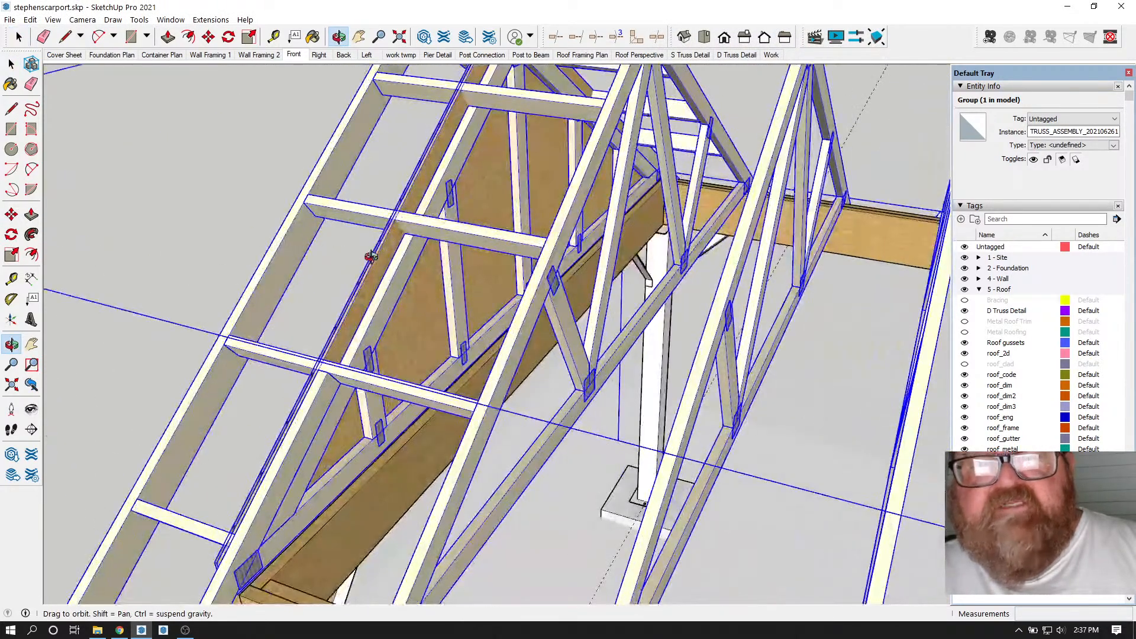
scroll(404, 179, up, 3)
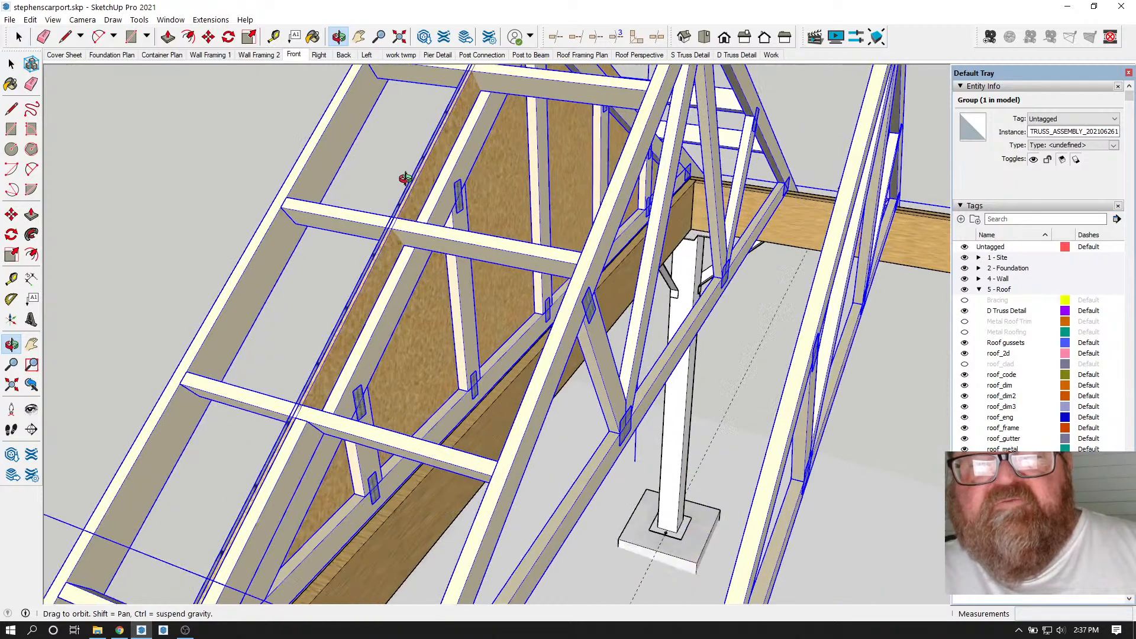
drag(462, 260, 575, 280)
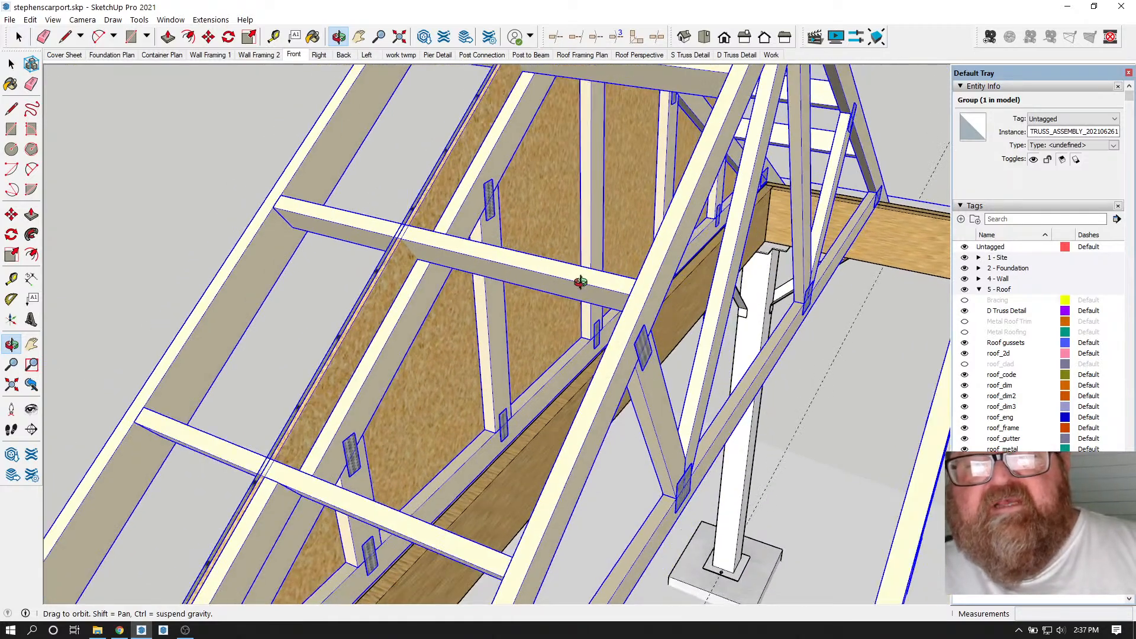
scroll(616, 288, down, 10)
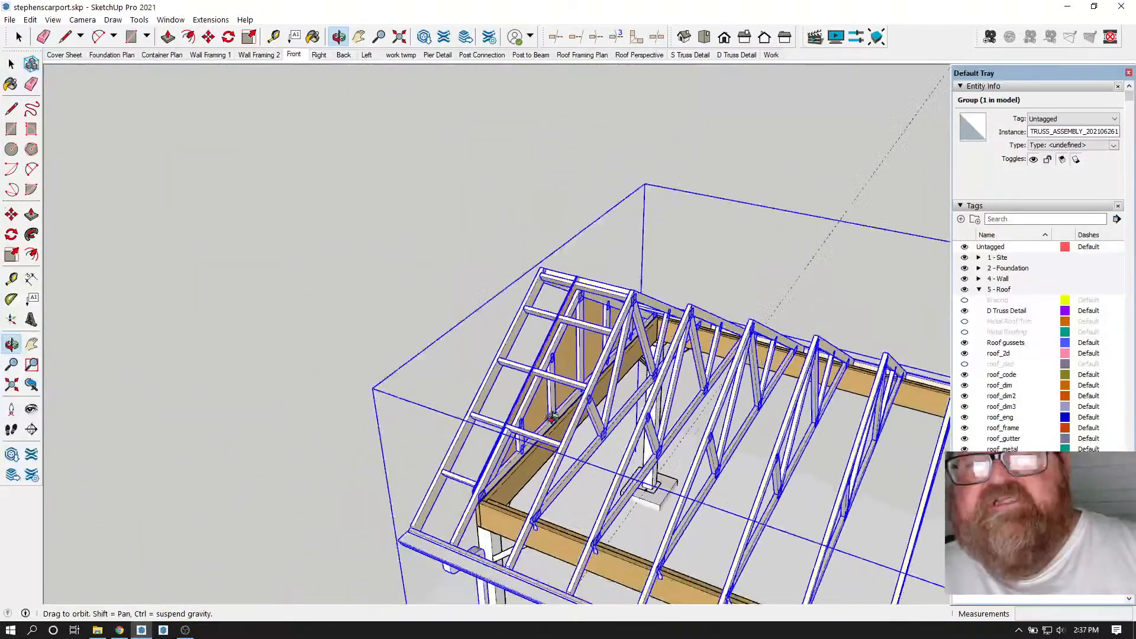
scroll(489, 409, down, 6)
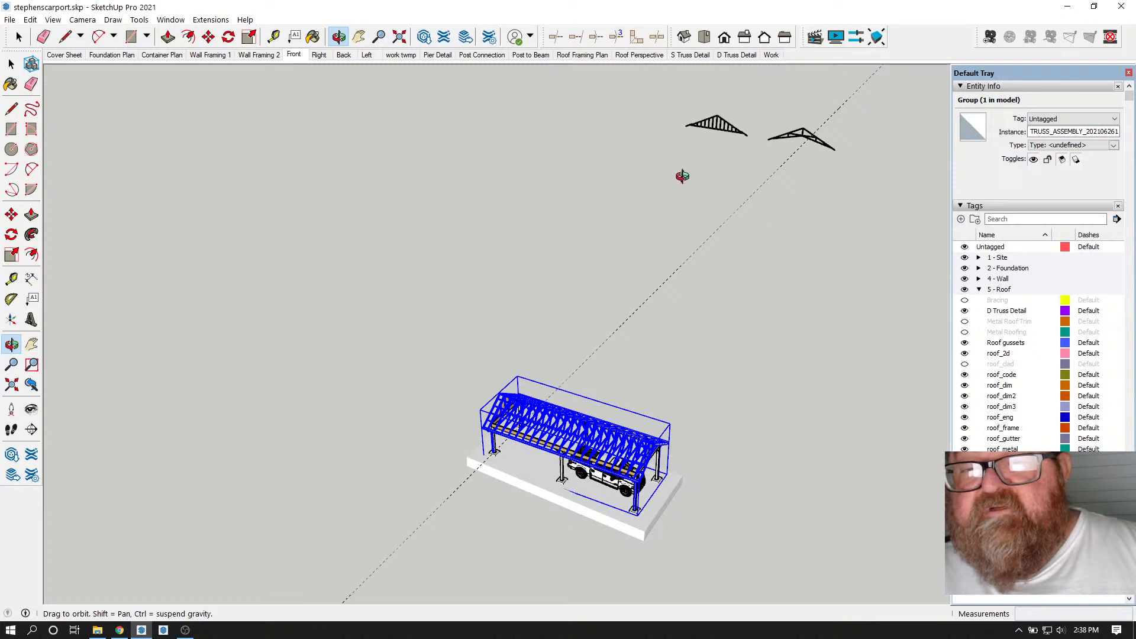
scroll(522, 394, up, 8)
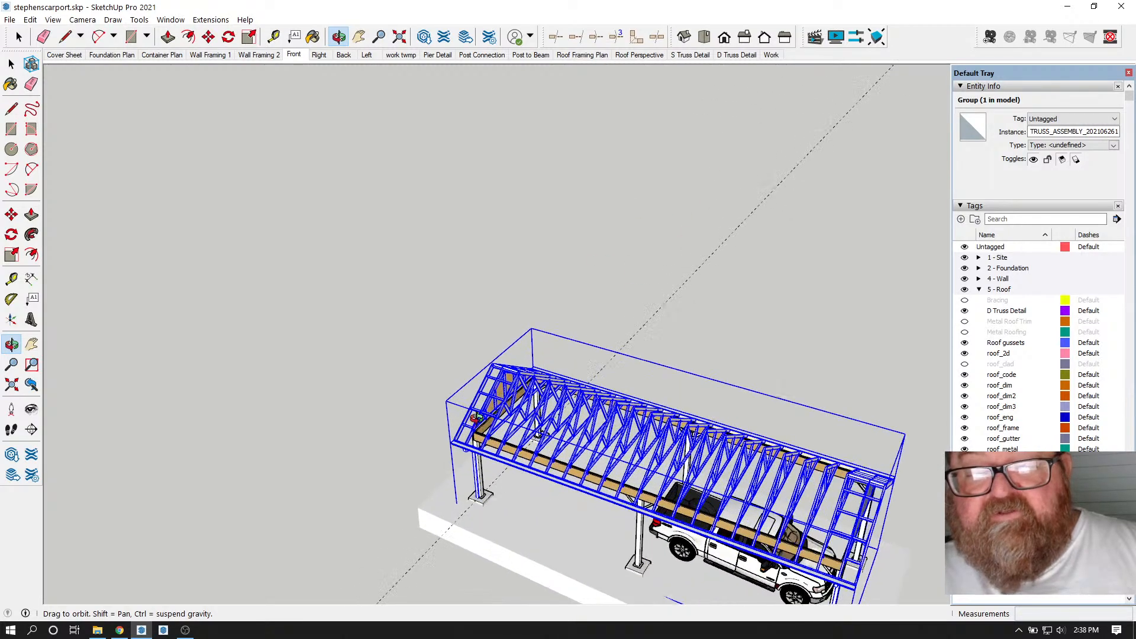
scroll(484, 410, up, 8)
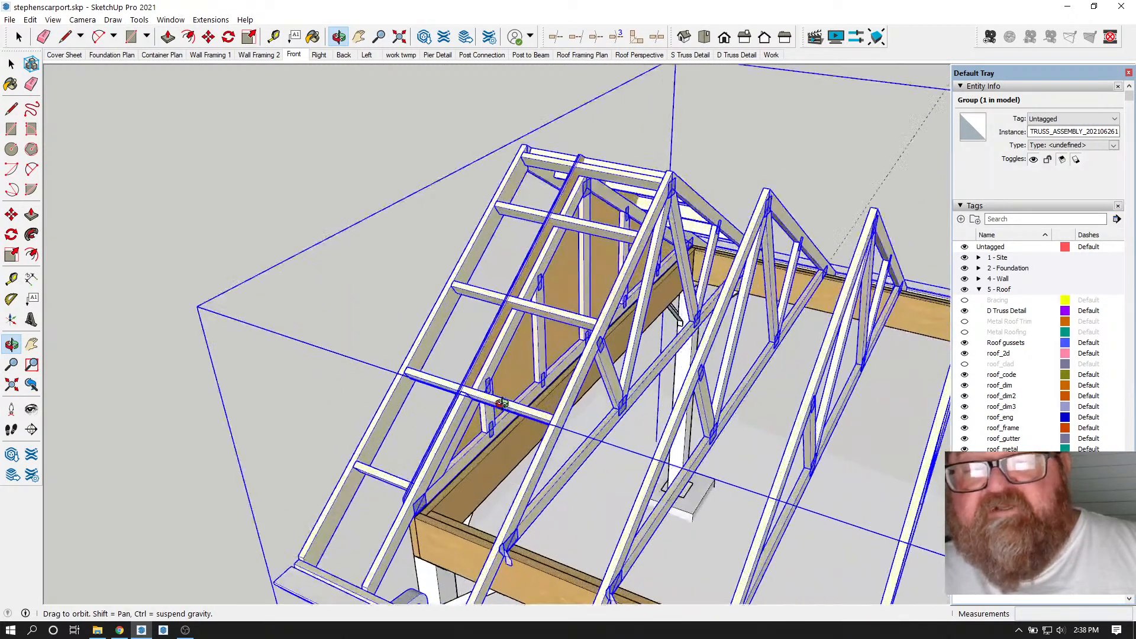
- Deselect the truss assembly and inspect the upright outlookers near the ridge where they meet the first common truss
click(339, 35)
drag(653, 254, 680, 244)
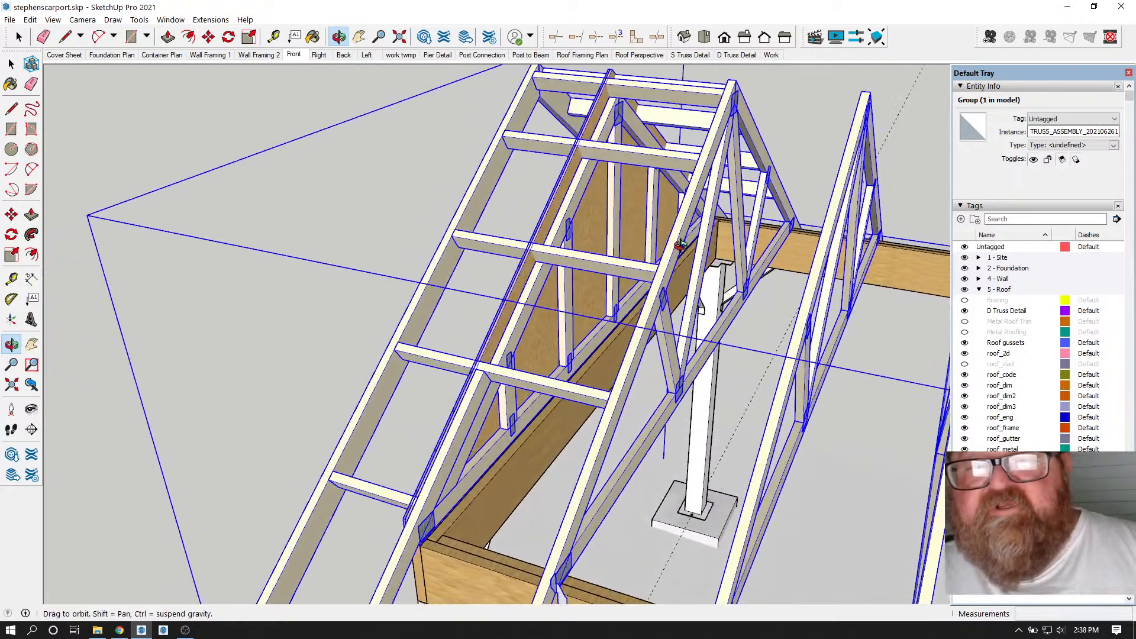
click(19, 36)
click(350, 167)
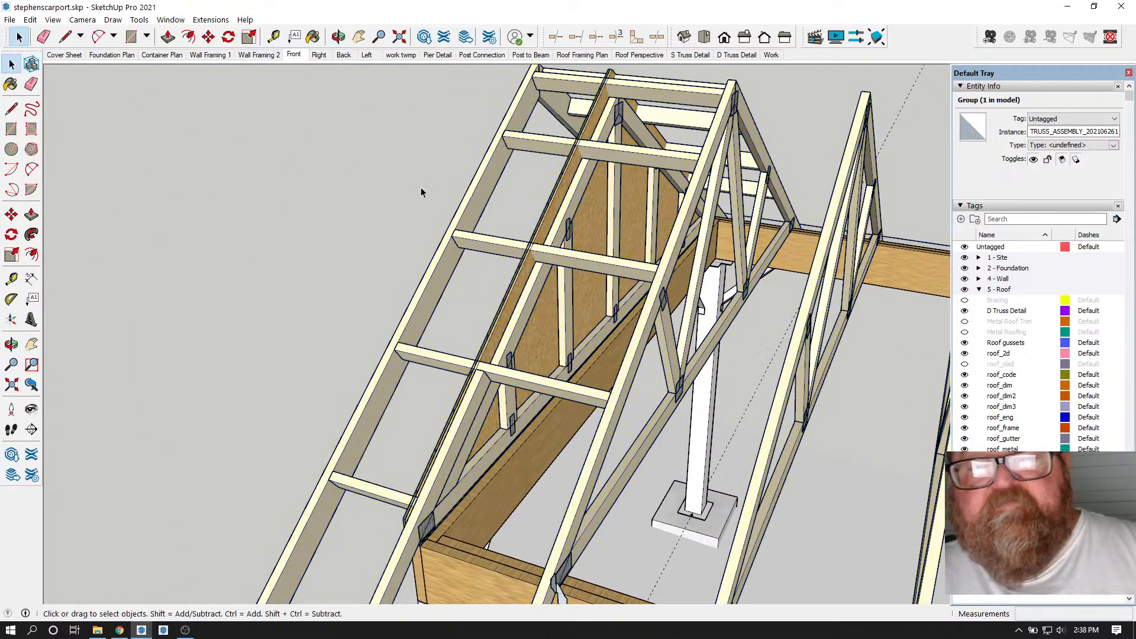
scroll(595, 176, up, 5)
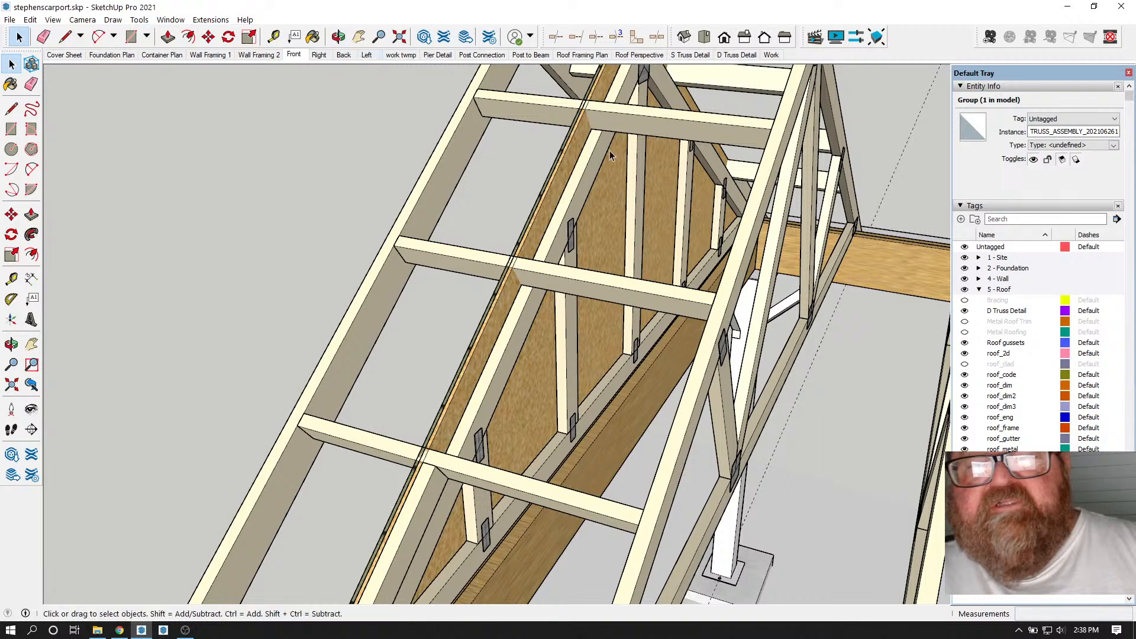
click(339, 35)
drag(533, 213, 841, 126)
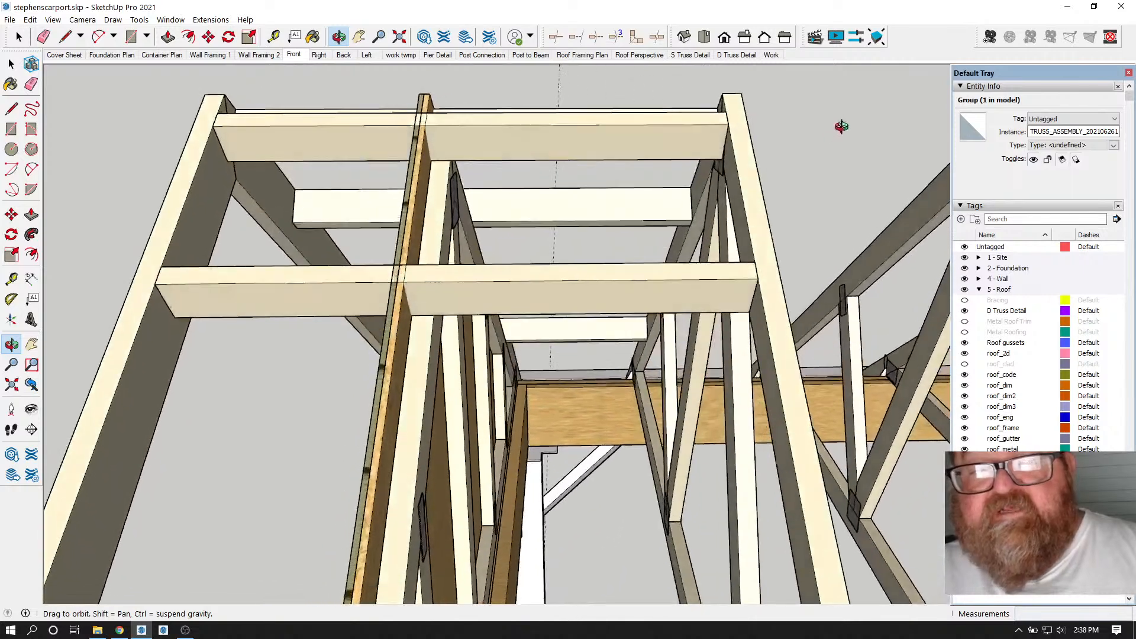
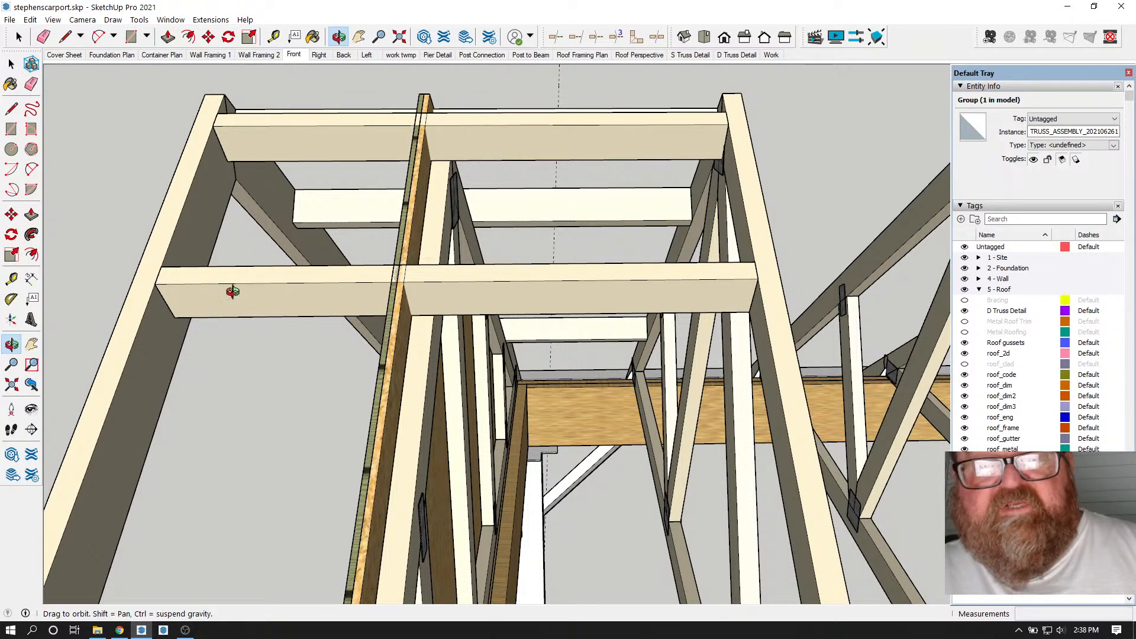
drag(211, 299, 388, 294)
drag(420, 239, 430, 251)
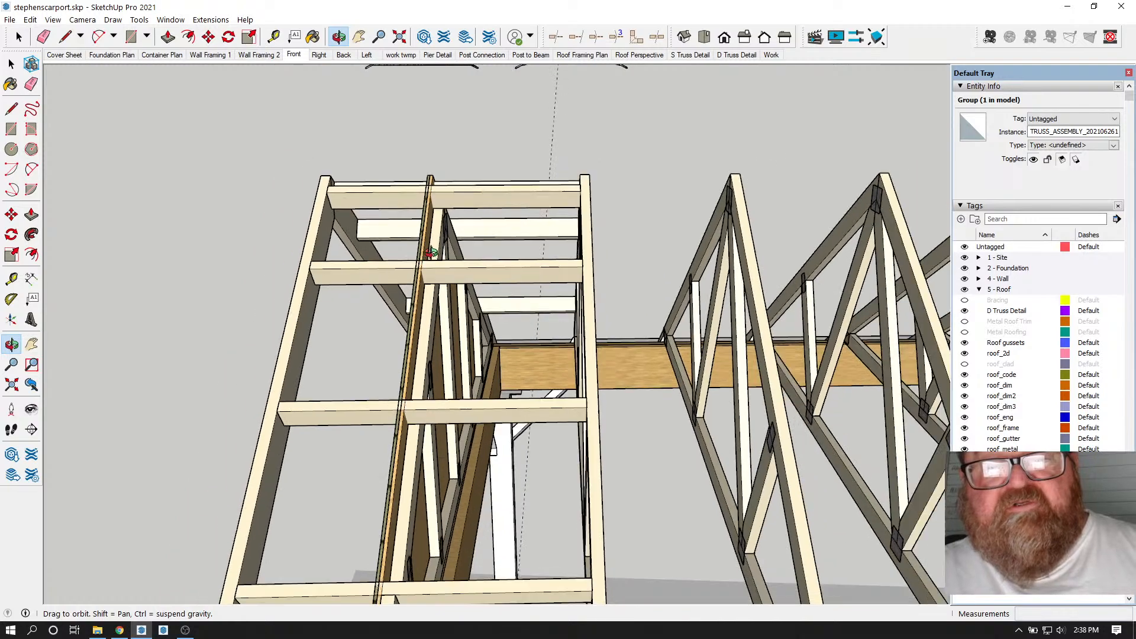
- Examine how the hurricane clips tie the common trusses to the beam near the gable corner
drag(333, 285, 235, 405)
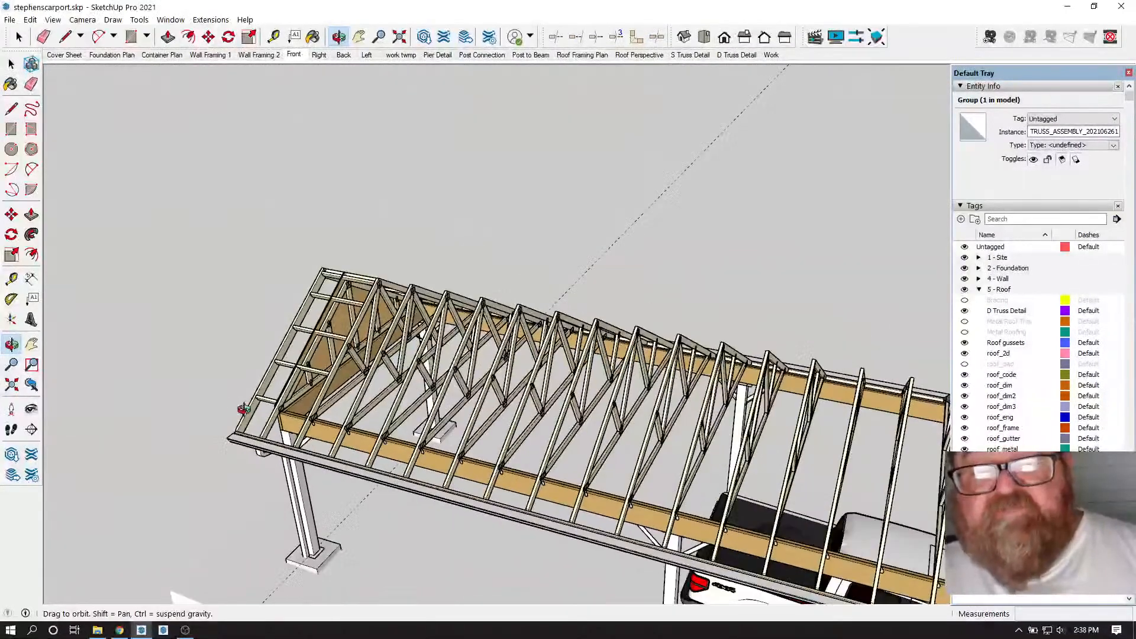
scroll(292, 441, up, 10)
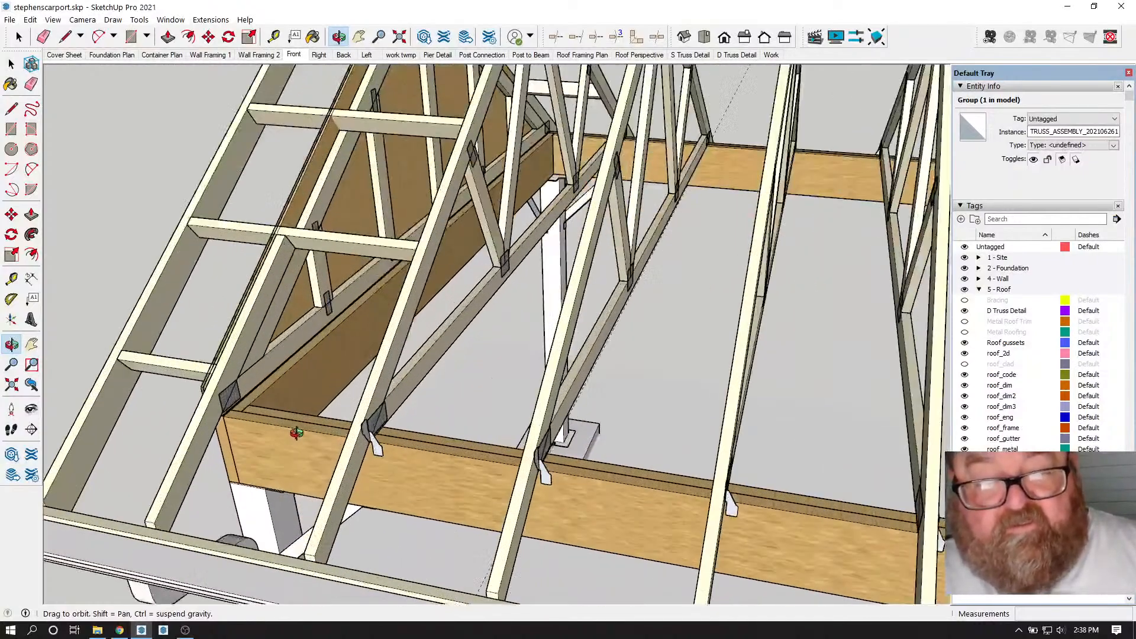
drag(296, 433, 405, 431)
scroll(291, 382, up, 6)
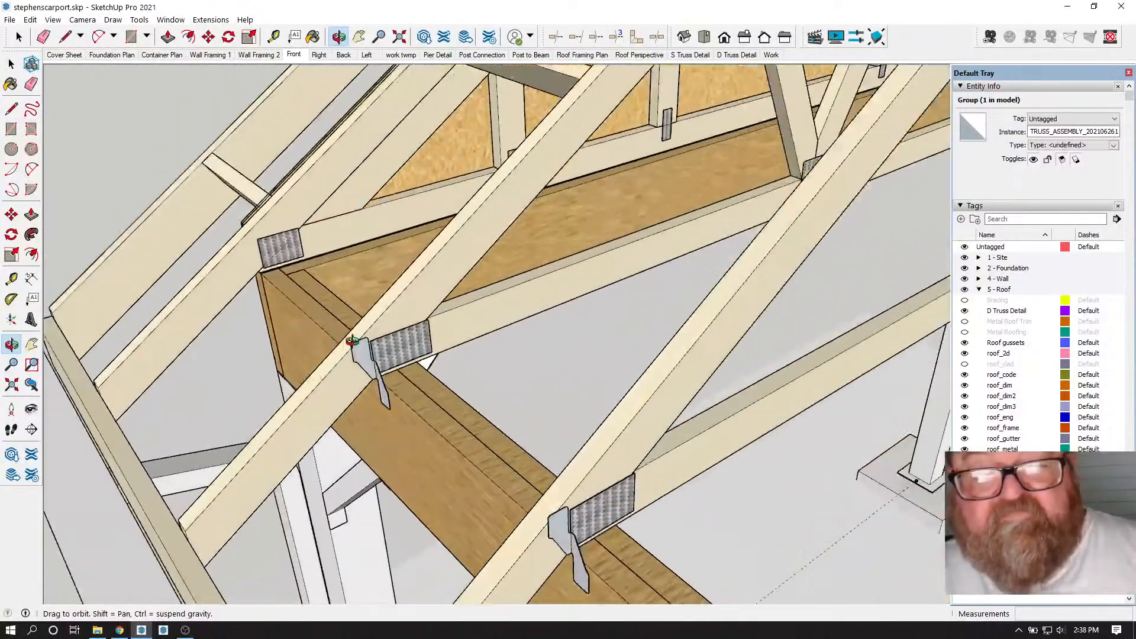
scroll(292, 382, up, 3)
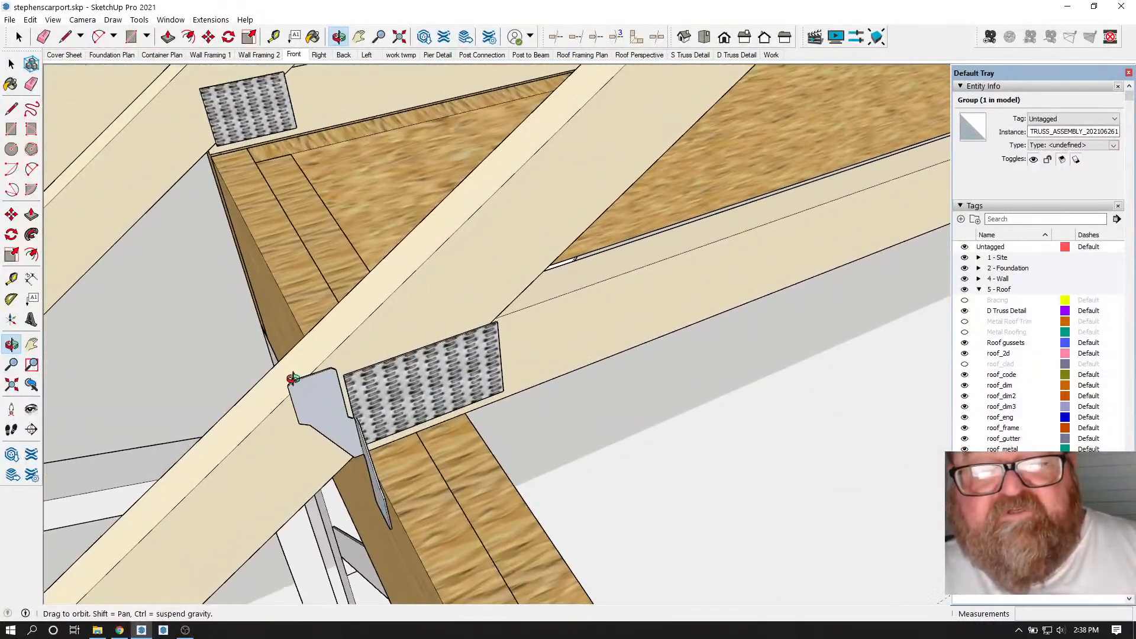
scroll(463, 350, up, 3)
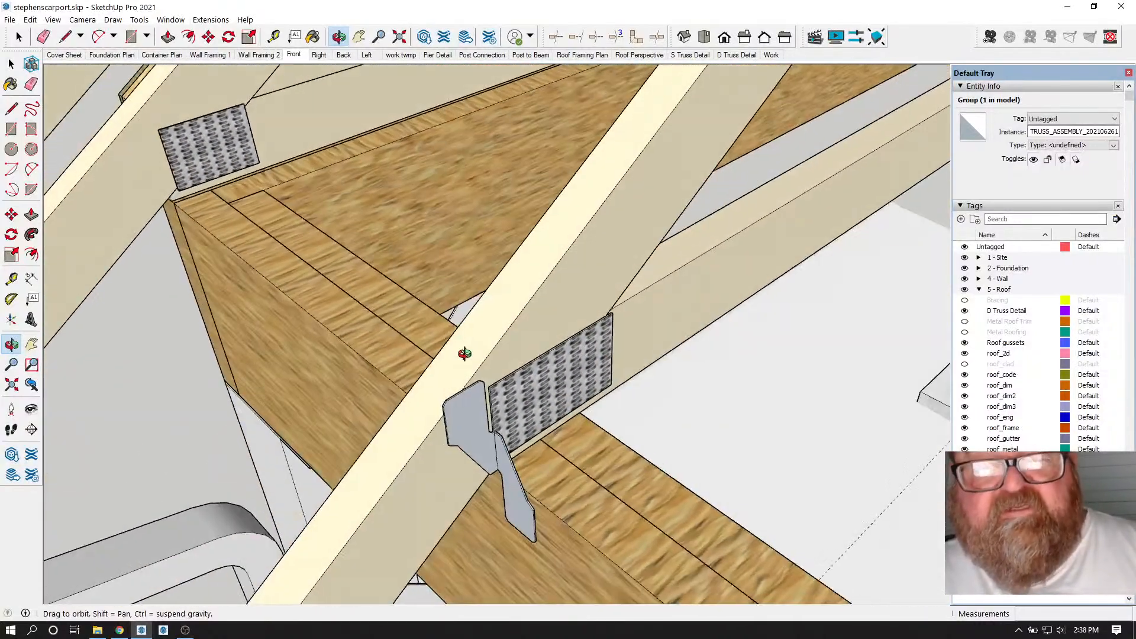
click(213, 20)
mouse_move(266, 146)
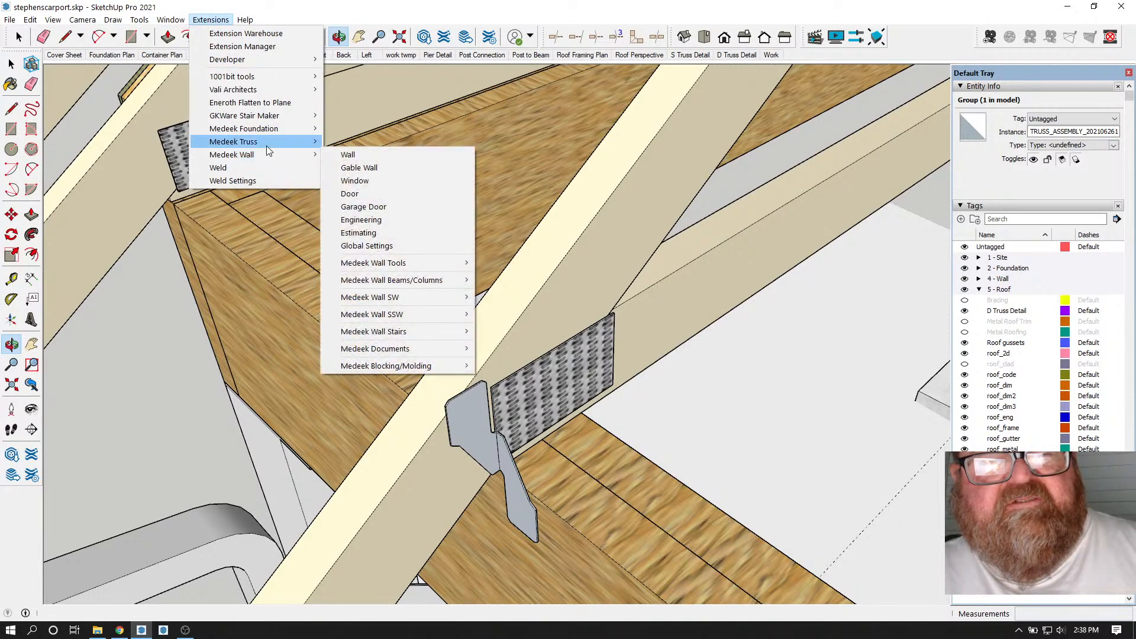
click(298, 15)
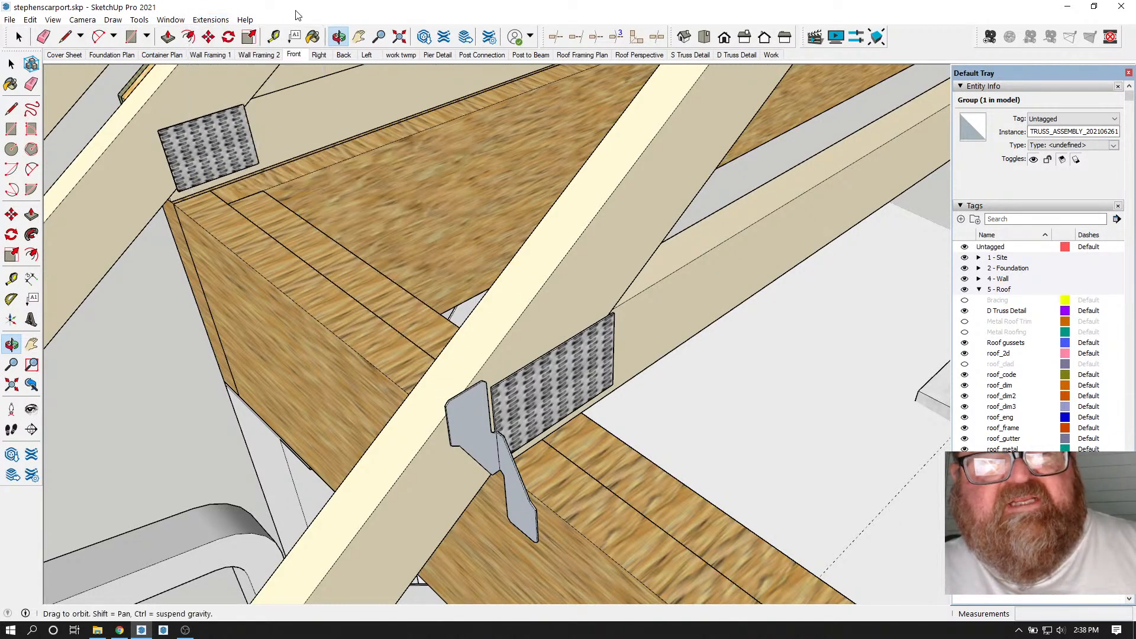
scroll(456, 345, down, 1)
drag(456, 408, 379, 402)
drag(426, 370, 376, 392)
drag(566, 324, 475, 401)
- Open the first common truss for editing and mirror its left H2.5A hurricane clip along the green axis with the Scale tool
key(space)
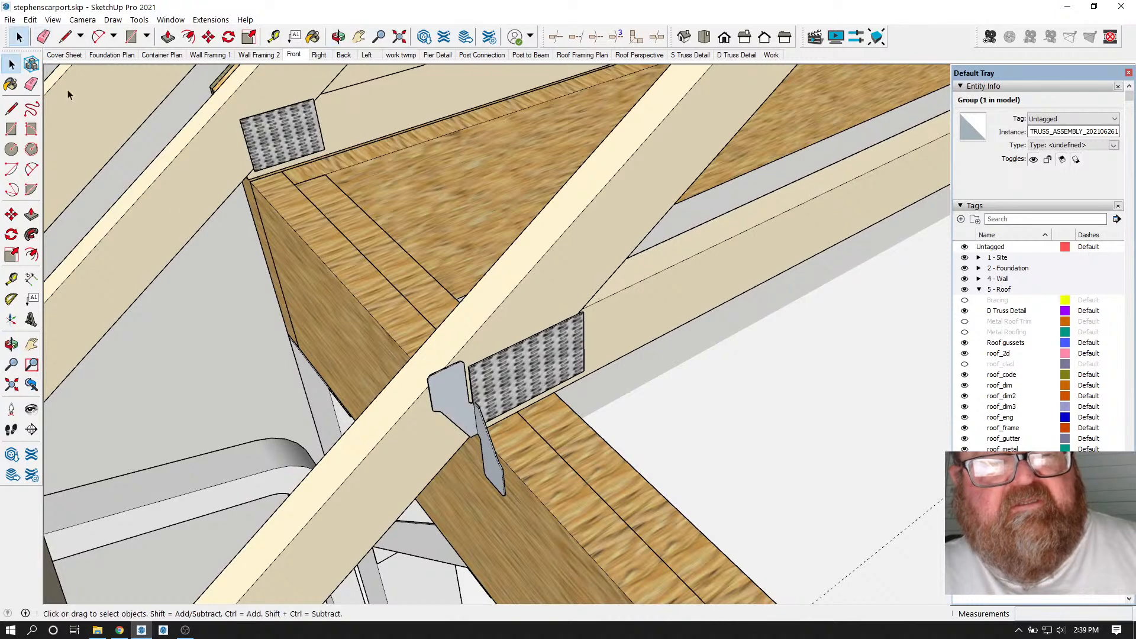
double_click(447, 397)
double_click(454, 393)
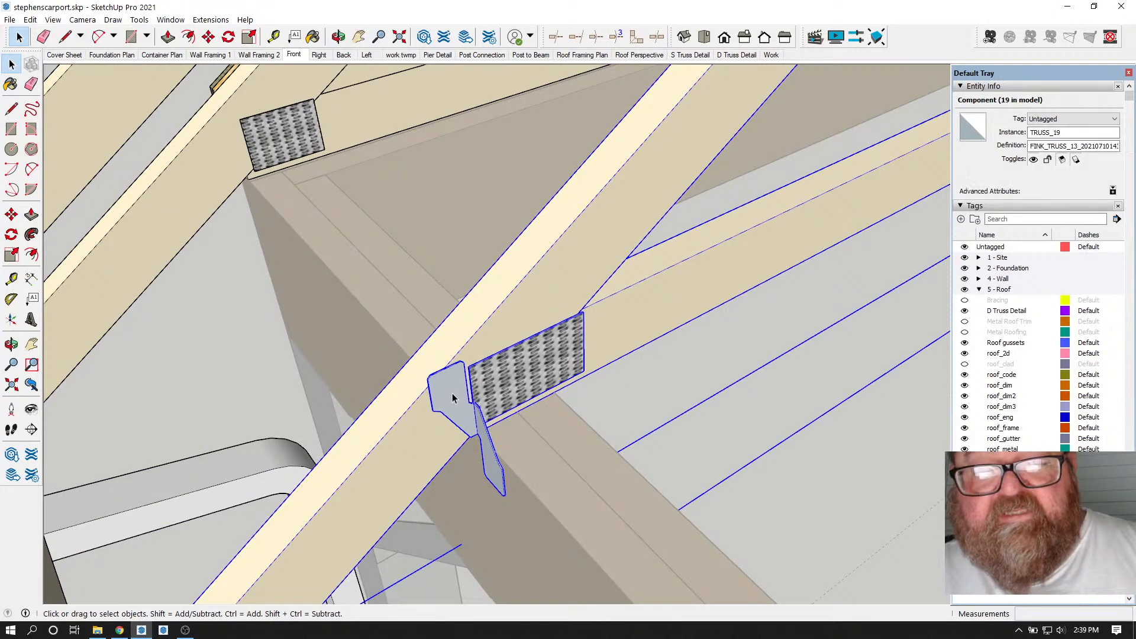
click(454, 392)
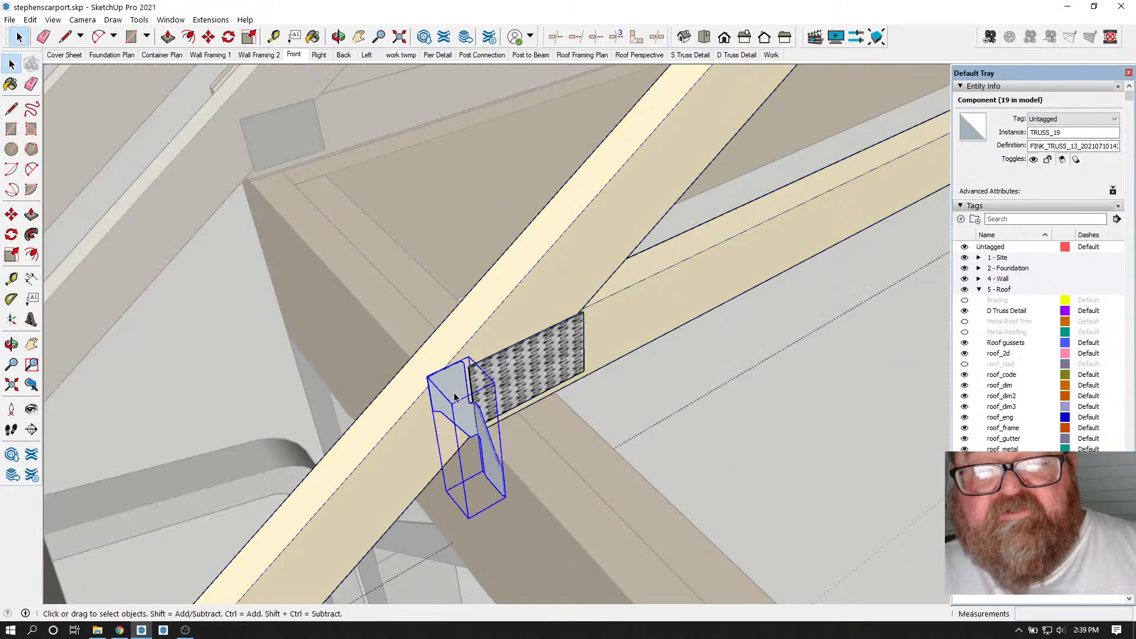
click(337, 38)
drag(481, 271, 228, 266)
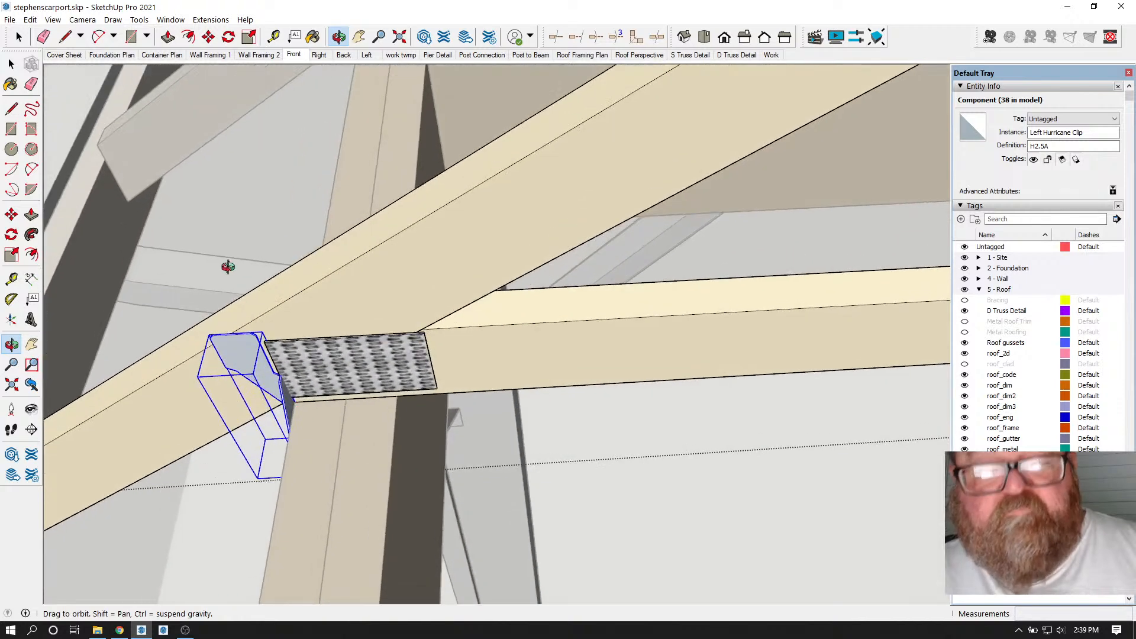
click(249, 37)
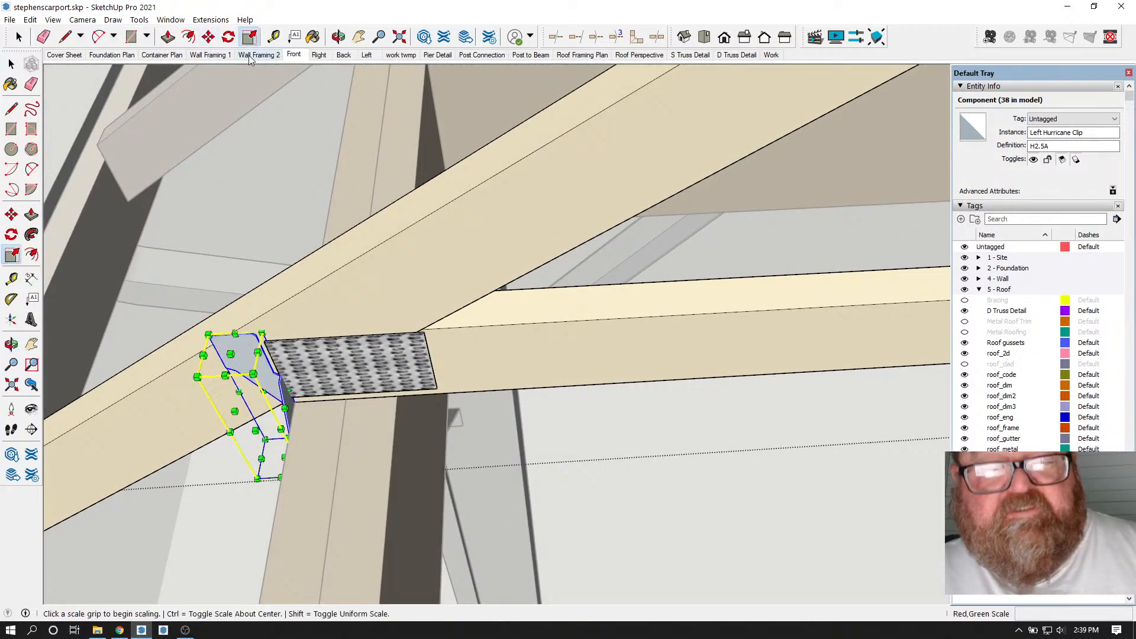
click(236, 409)
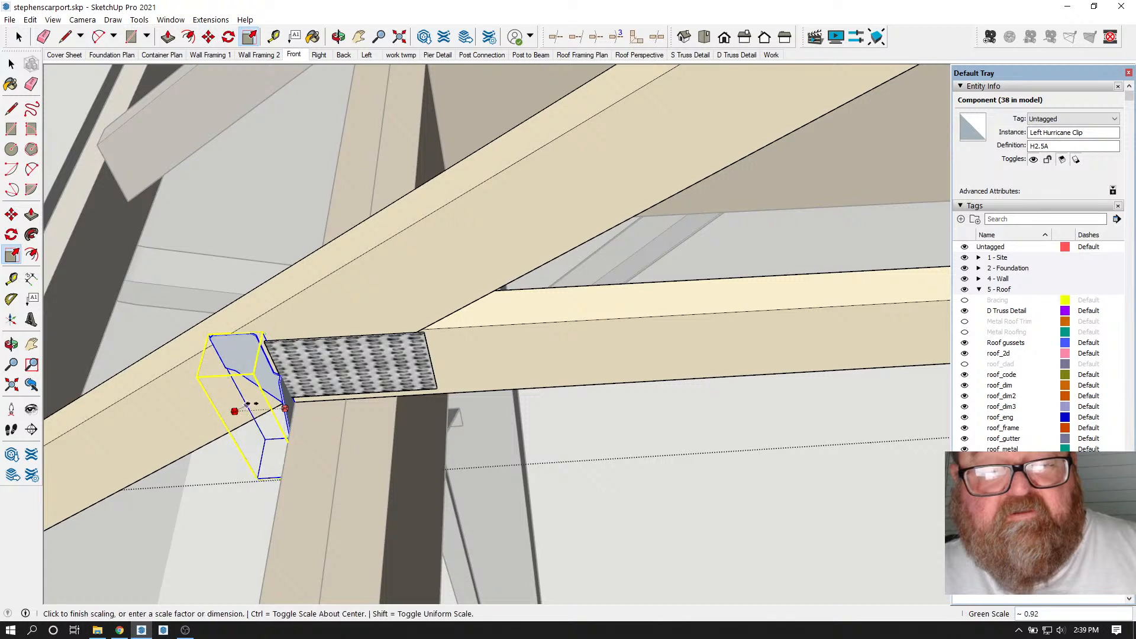
click(326, 400)
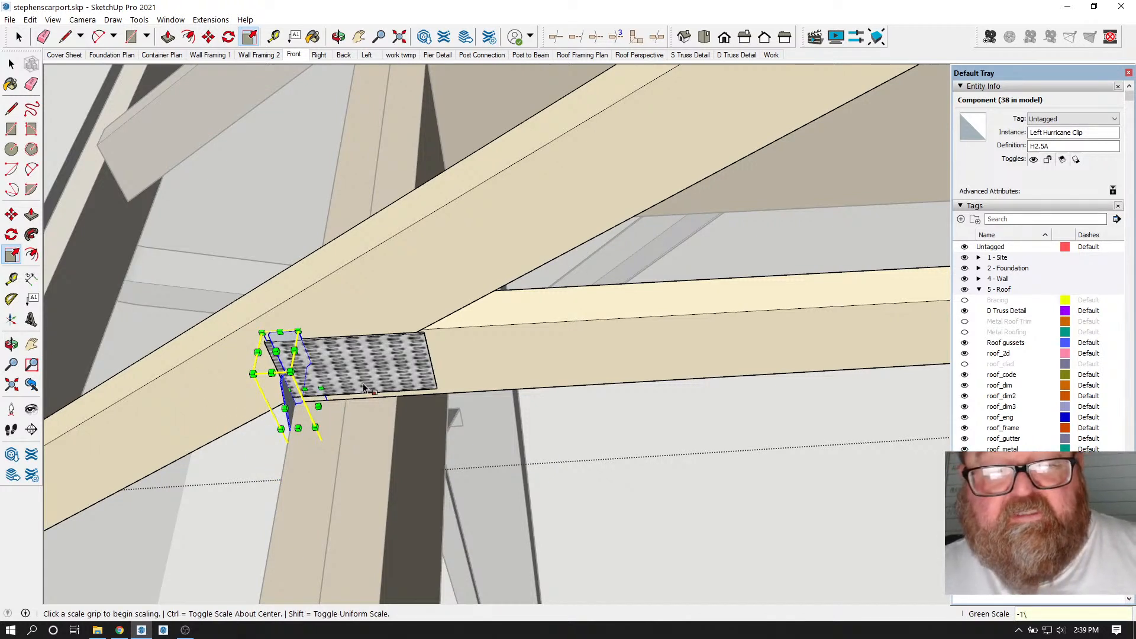
- Move the mirrored hurricane clip along the truss's bottom chord to the inner side of the beam
click(209, 38)
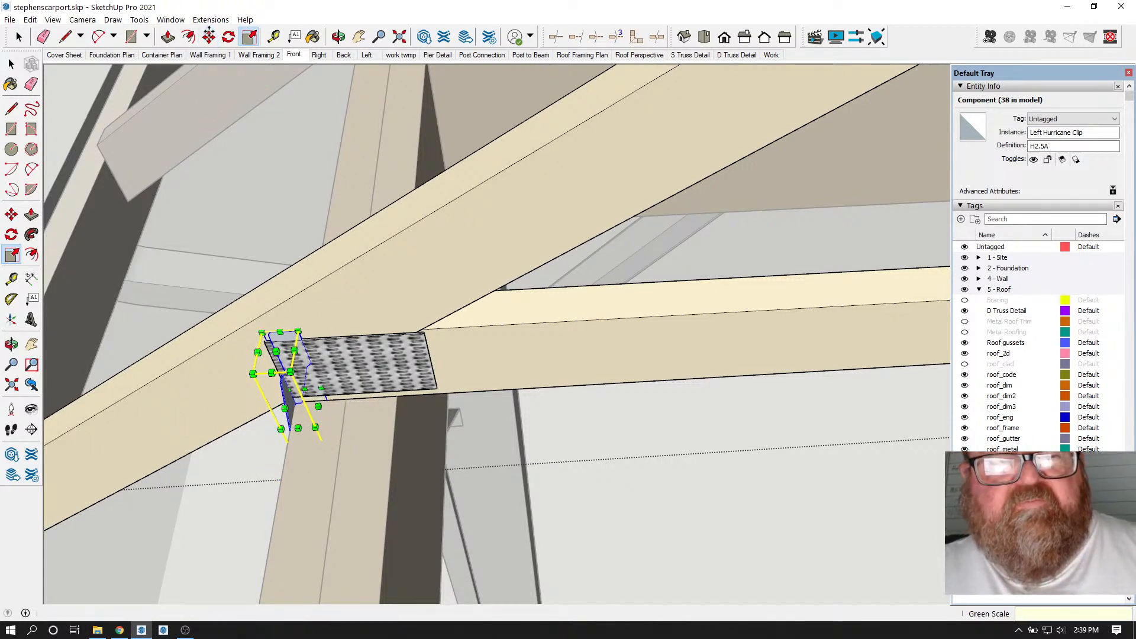
click(367, 294)
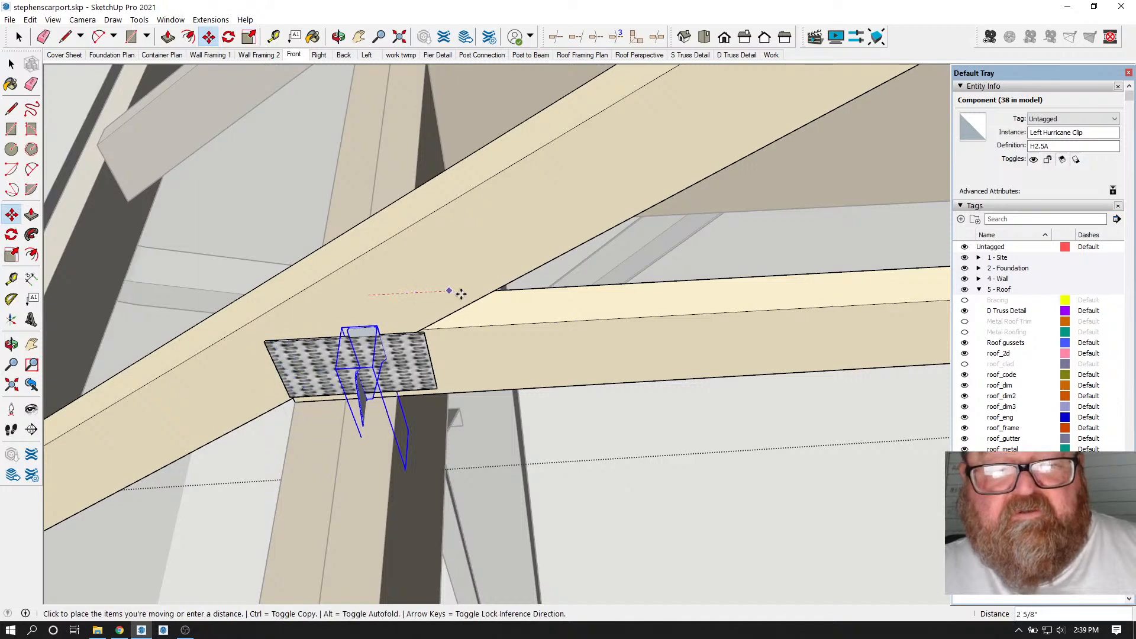
click(502, 288)
key(o)
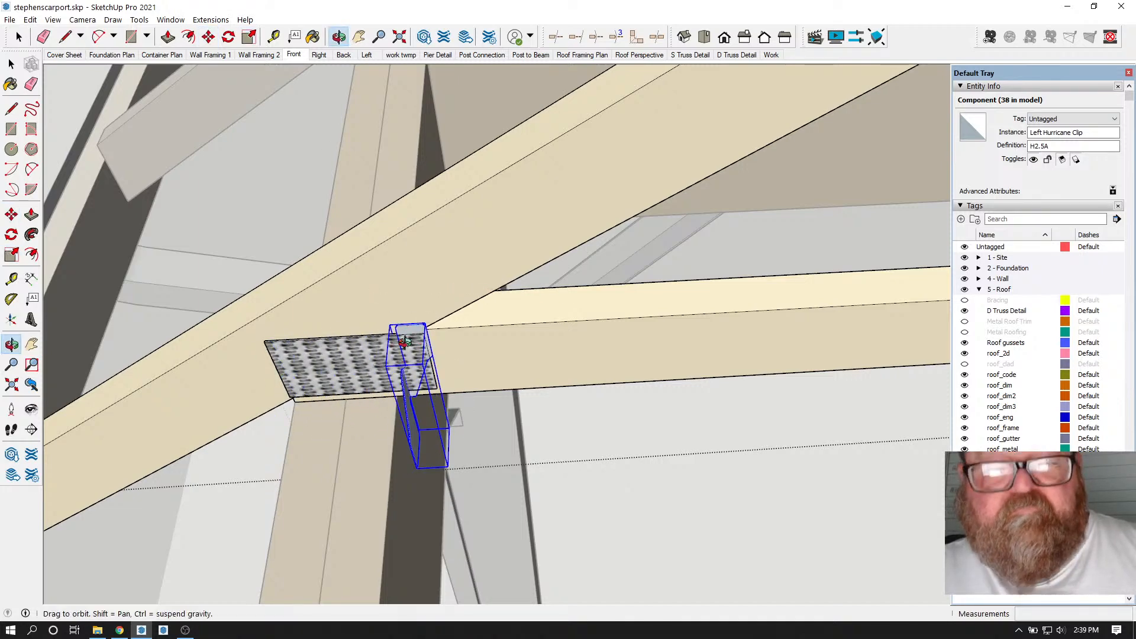
- Move the hurricane clip about 2 3/8" downward from the gusset plate toward the beam's inner face
drag(502, 288, 247, 304)
scroll(247, 304, up, 6)
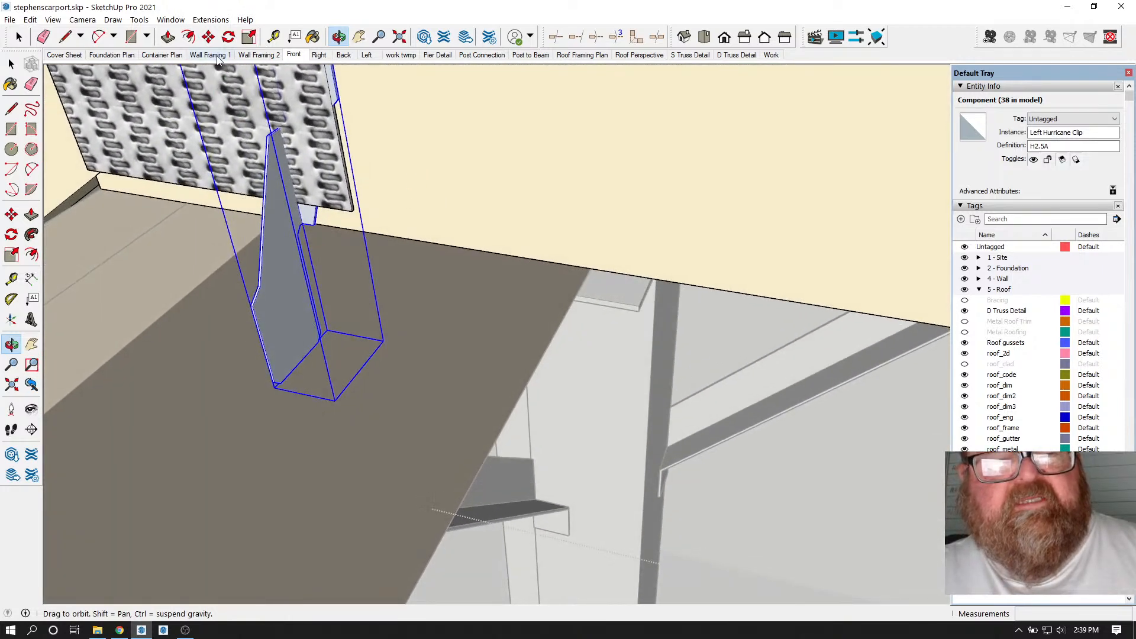
click(209, 37)
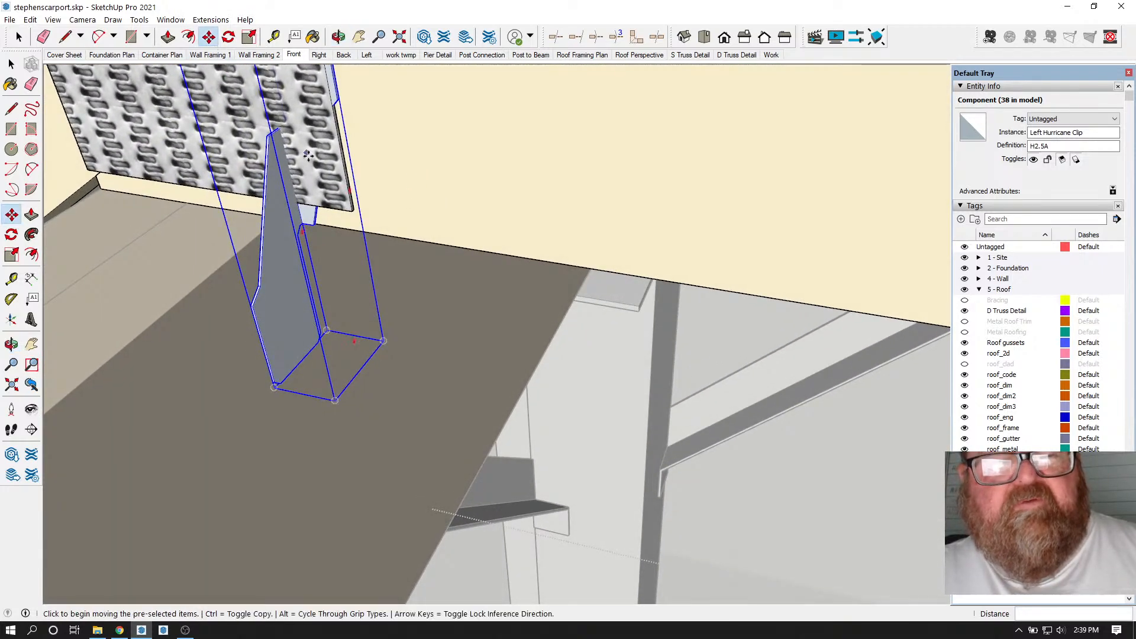
click(297, 171)
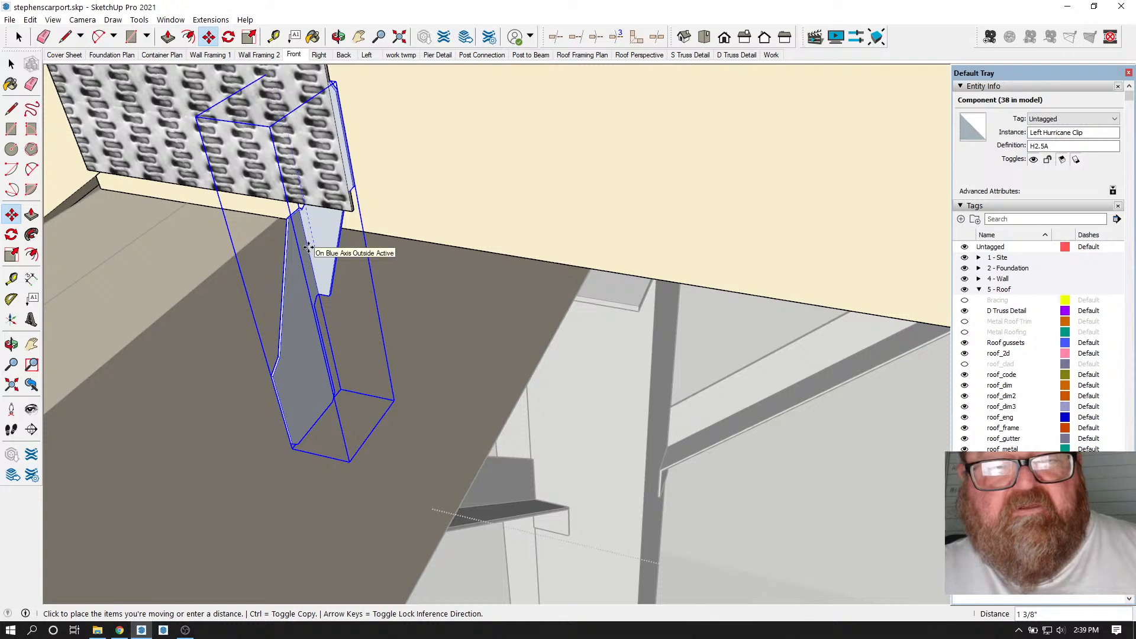
click(304, 246)
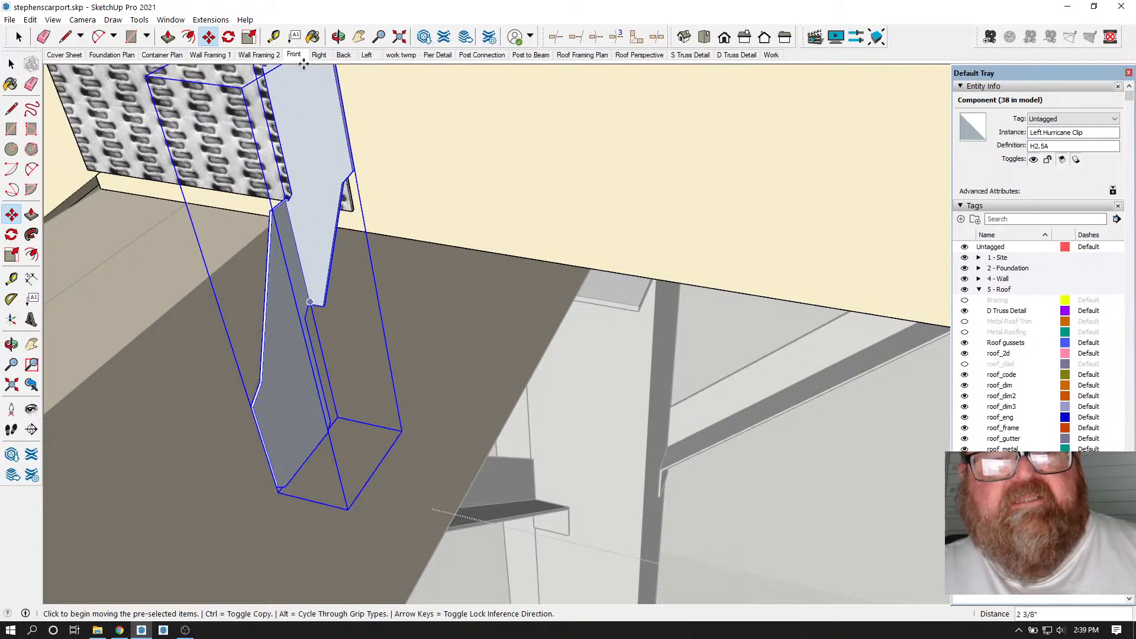
- Shift the hurricane clip about 2 5/8" toward the inner edge of the gusset plate, and lower it by 1/2"
click(337, 37)
drag(357, 141, 223, 205)
click(208, 36)
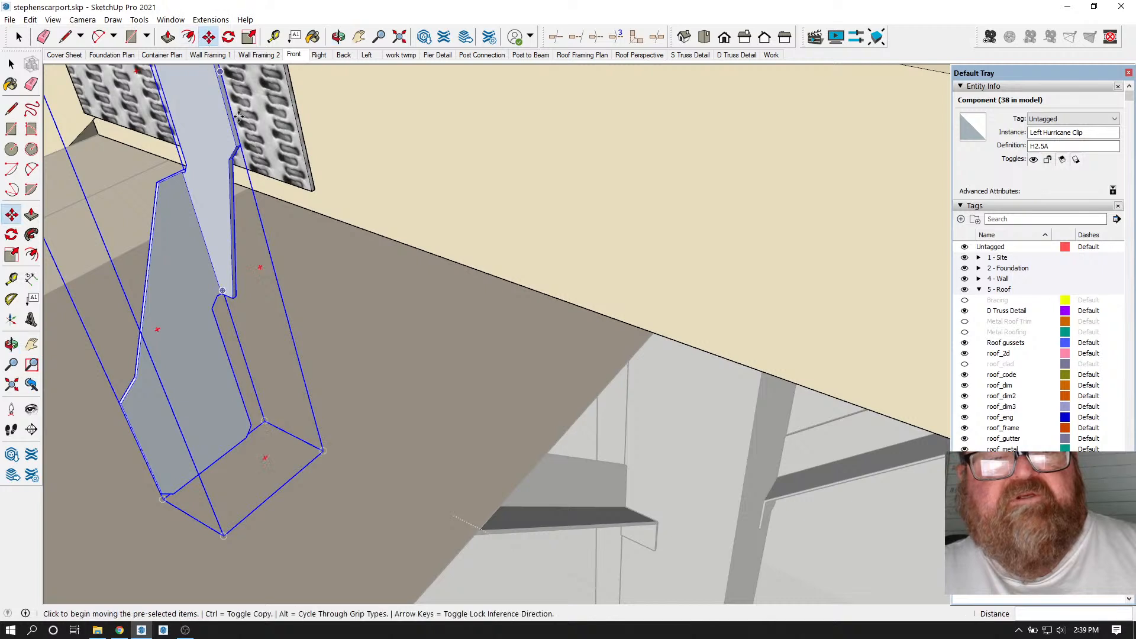
click(243, 145)
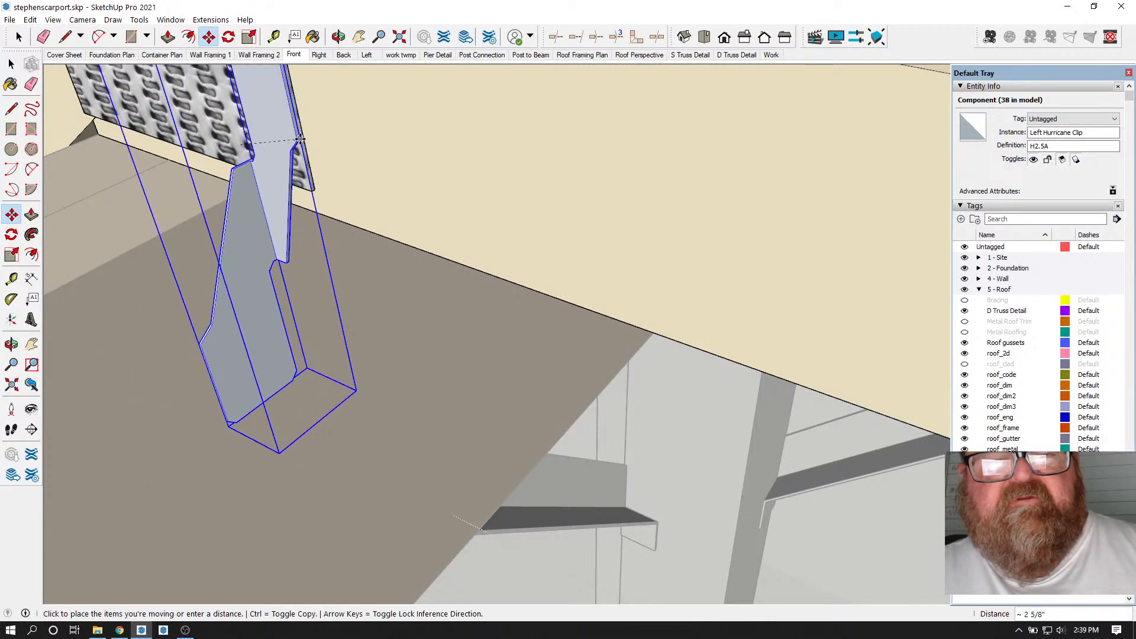
click(301, 144)
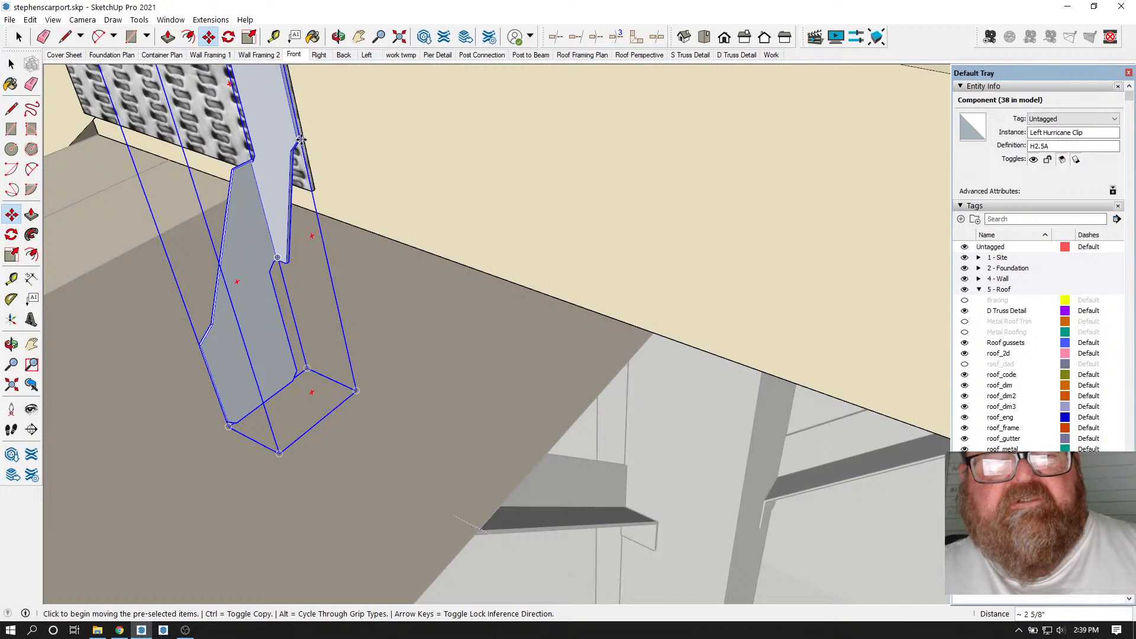
click(301, 139)
click(312, 174)
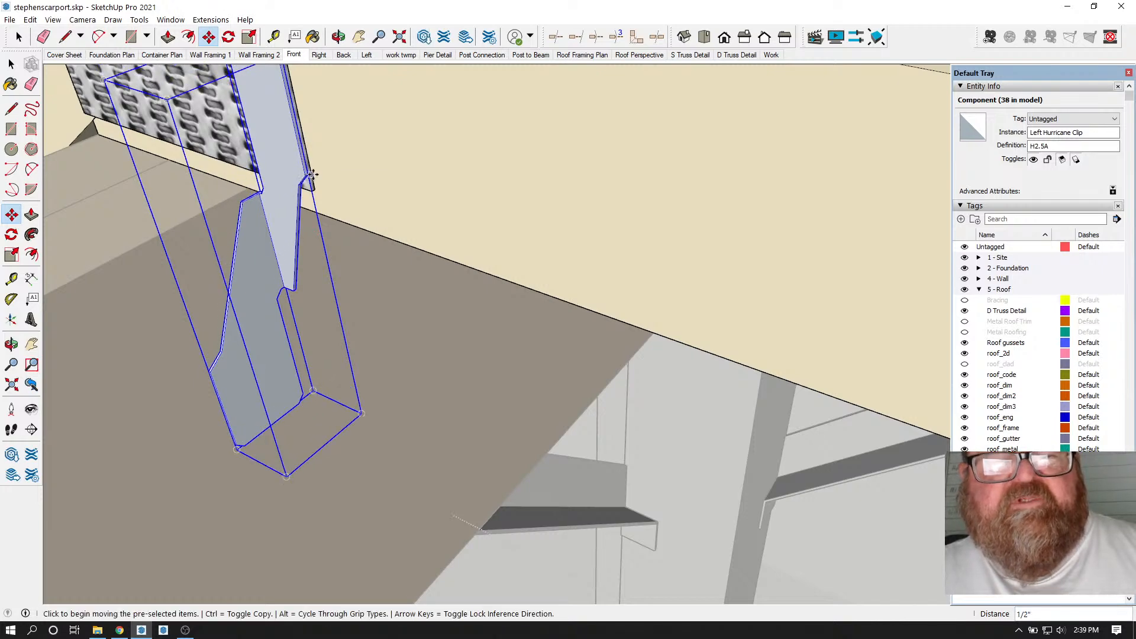
- Move the hurricane clip sideways so its lower leg meets the inner face of the beam
click(339, 37)
drag(474, 248, 510, 190)
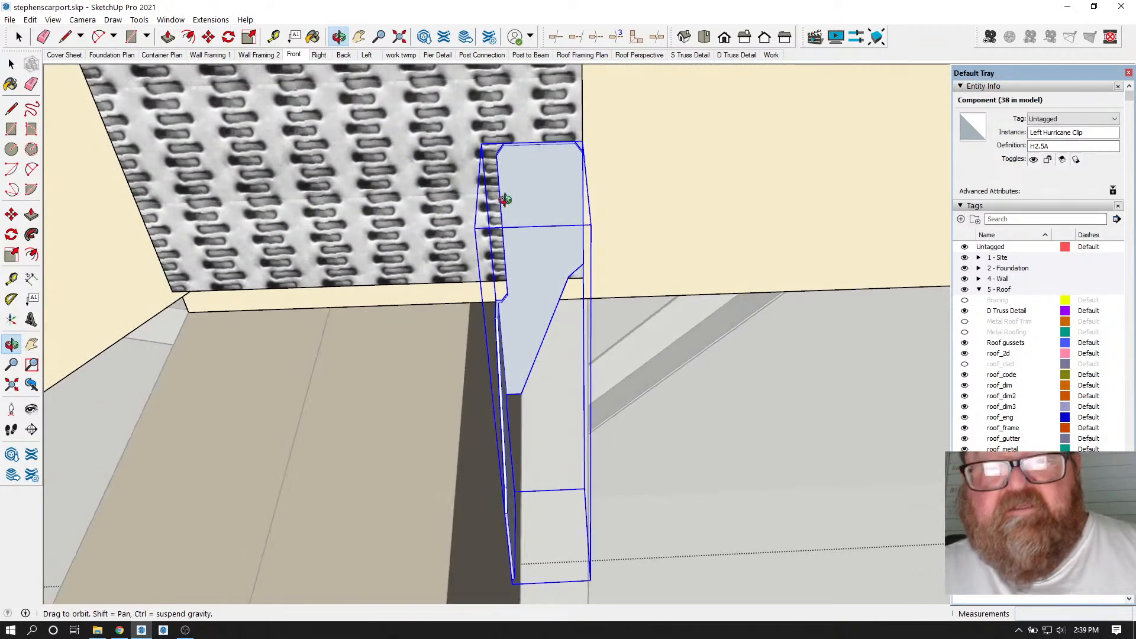
click(208, 38)
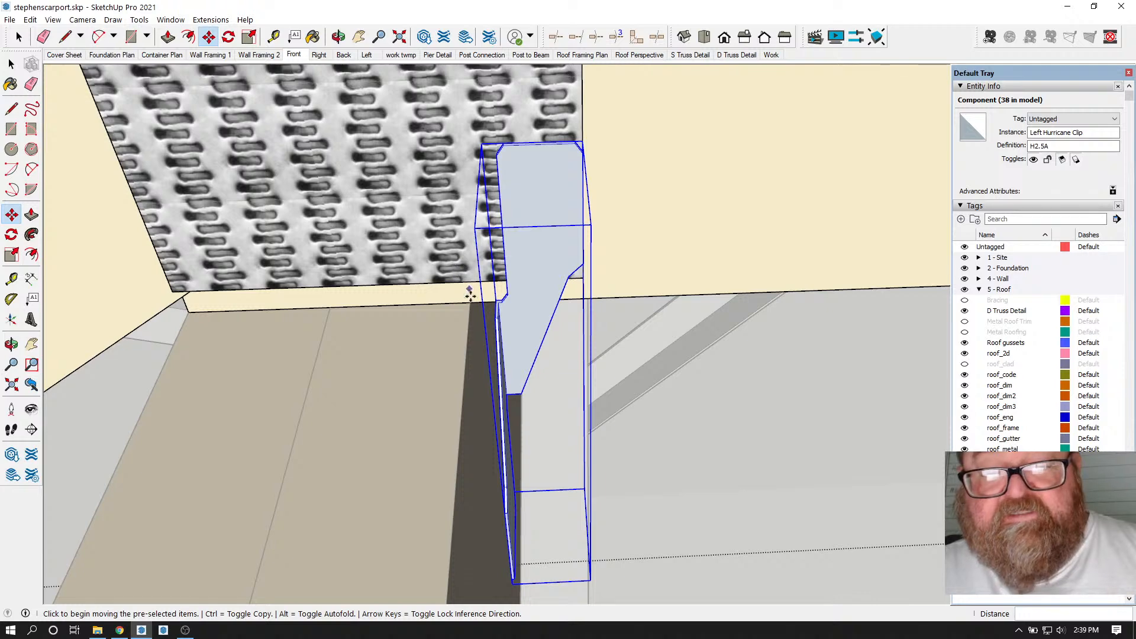
click(492, 297)
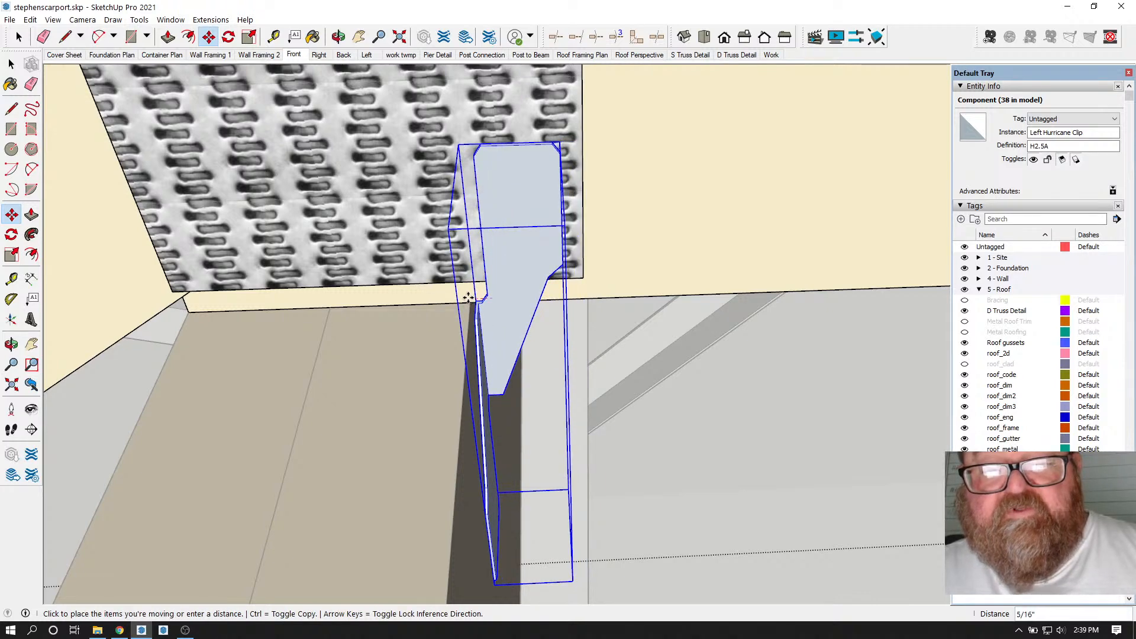
click(468, 297)
- Inspect the relocated hurricane clip from both sides of the beam and deselect it
click(342, 41)
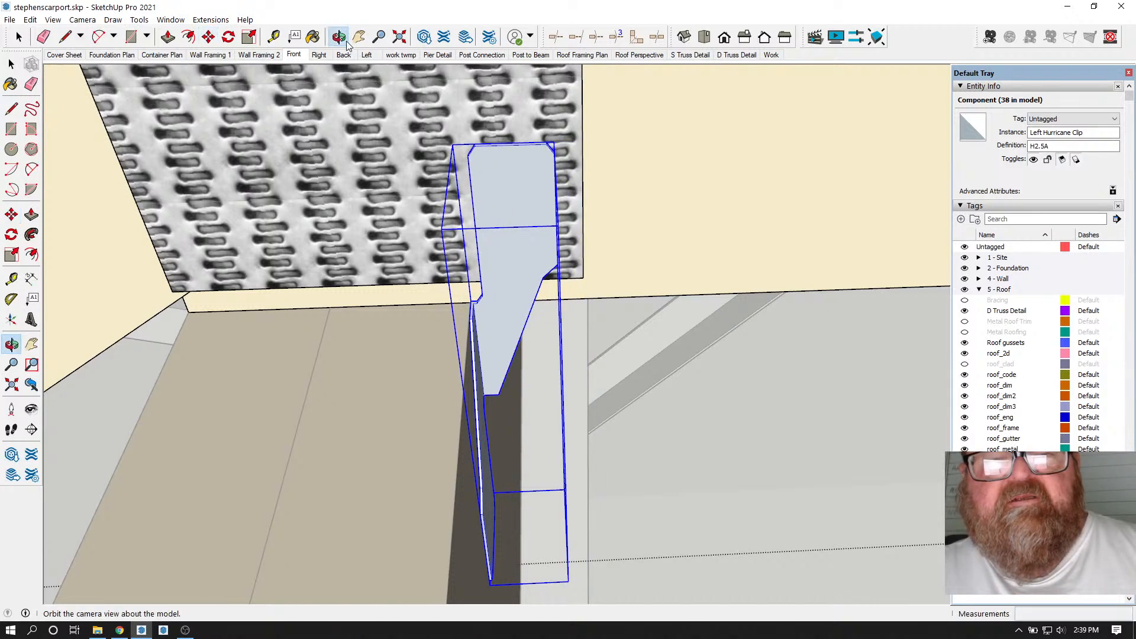
drag(482, 199, 134, 172)
drag(304, 237, 717, 278)
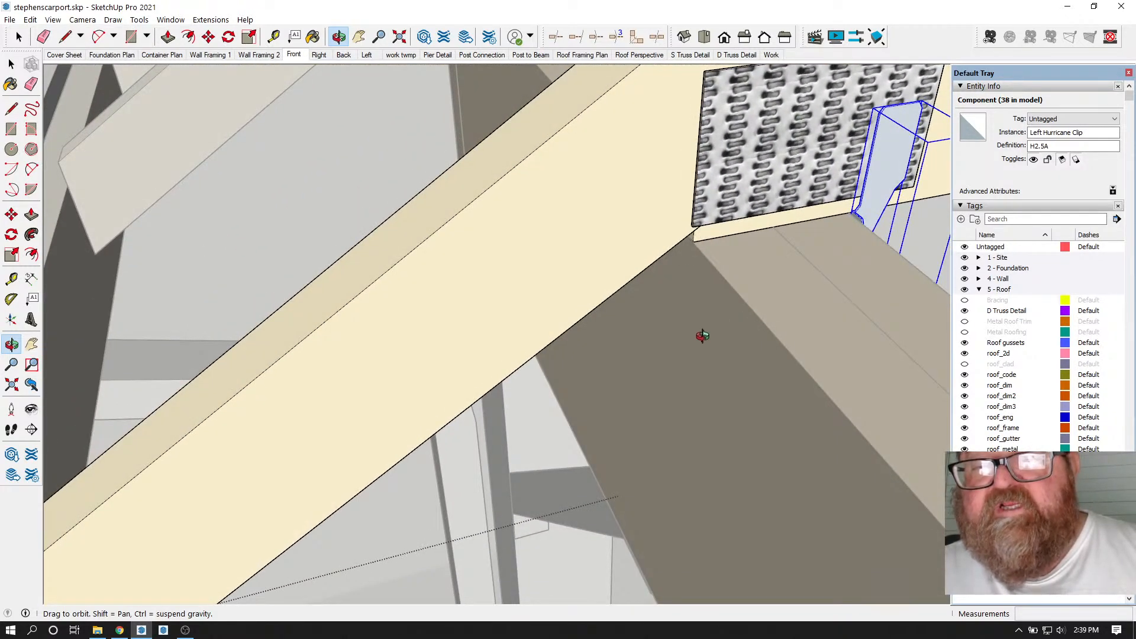
drag(683, 321, 694, 271)
drag(797, 242, 480, 297)
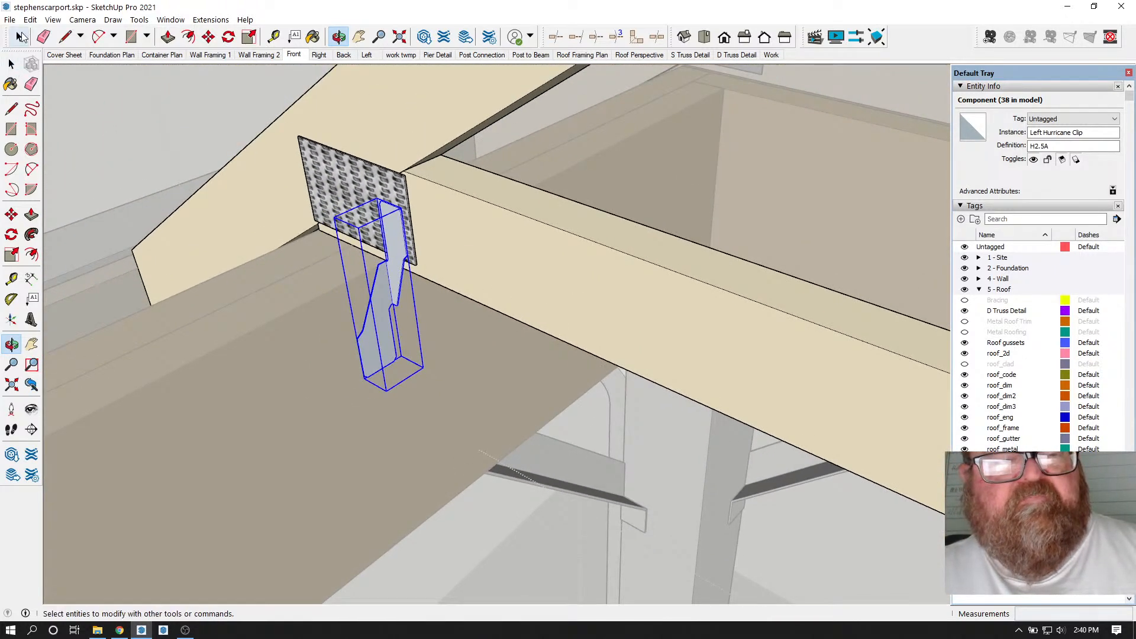
click(19, 38)
click(175, 136)
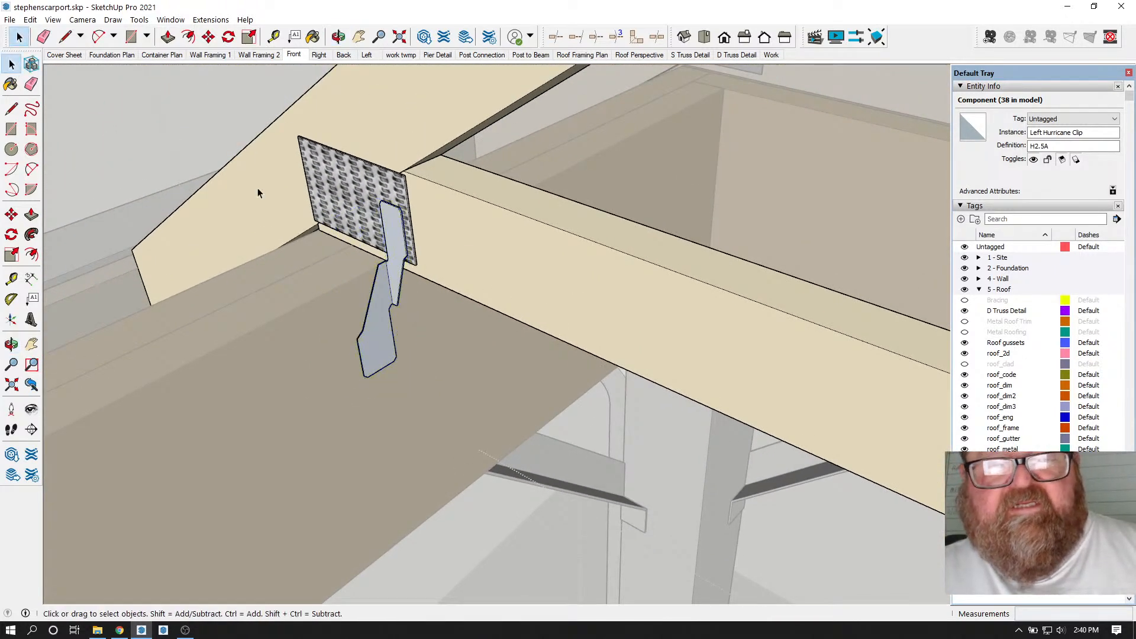
- Examine the inner-face hurricane clips on neighbouring trusses from above and from below the beam corner
click(338, 37)
mouse_move(485, 267)
mouse_down()
mouse_move(586, 262)
mouse_move(467, 263)
mouse_up()
drag(425, 209, 523, 256)
scroll(524, 257, down, 3)
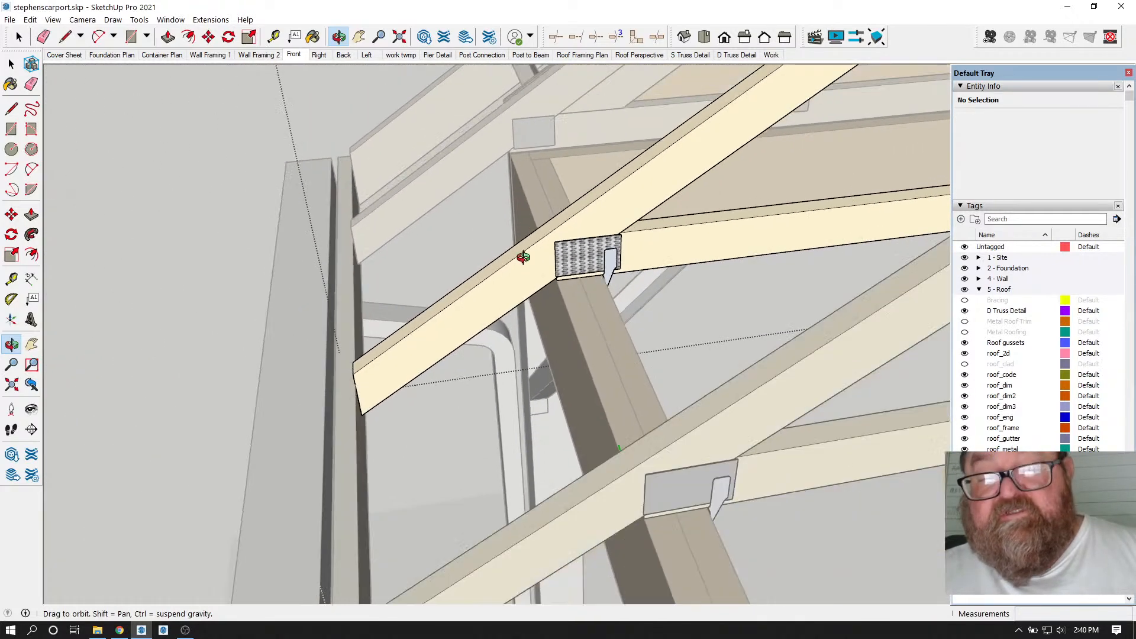
scroll(571, 256, up, 6)
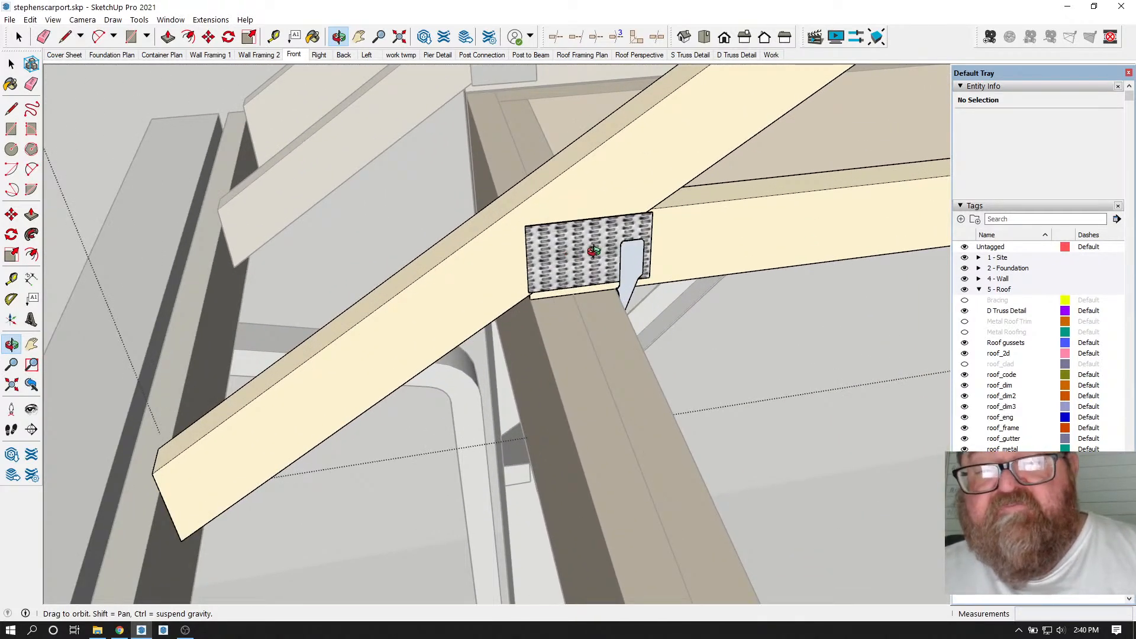
drag(593, 251, 345, 238)
scroll(344, 228, up, 5)
drag(384, 282, 437, 369)
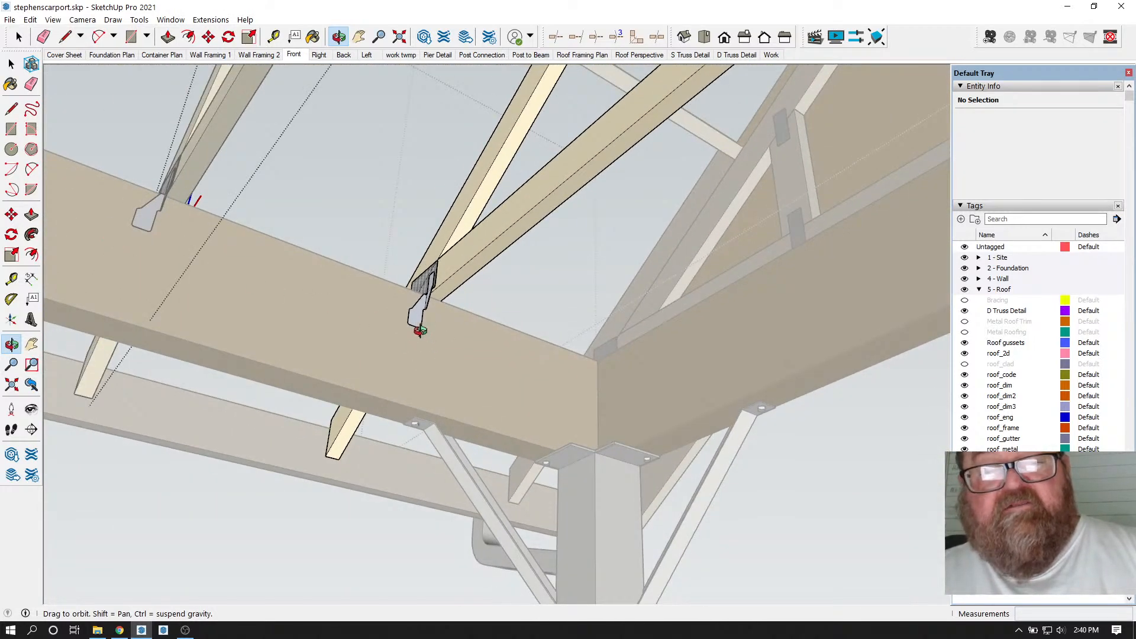
- Examine the truss hurricane clips from under the beam, from the eave side and from above the roof framing
drag(291, 294, 438, 315)
drag(336, 318, 758, 292)
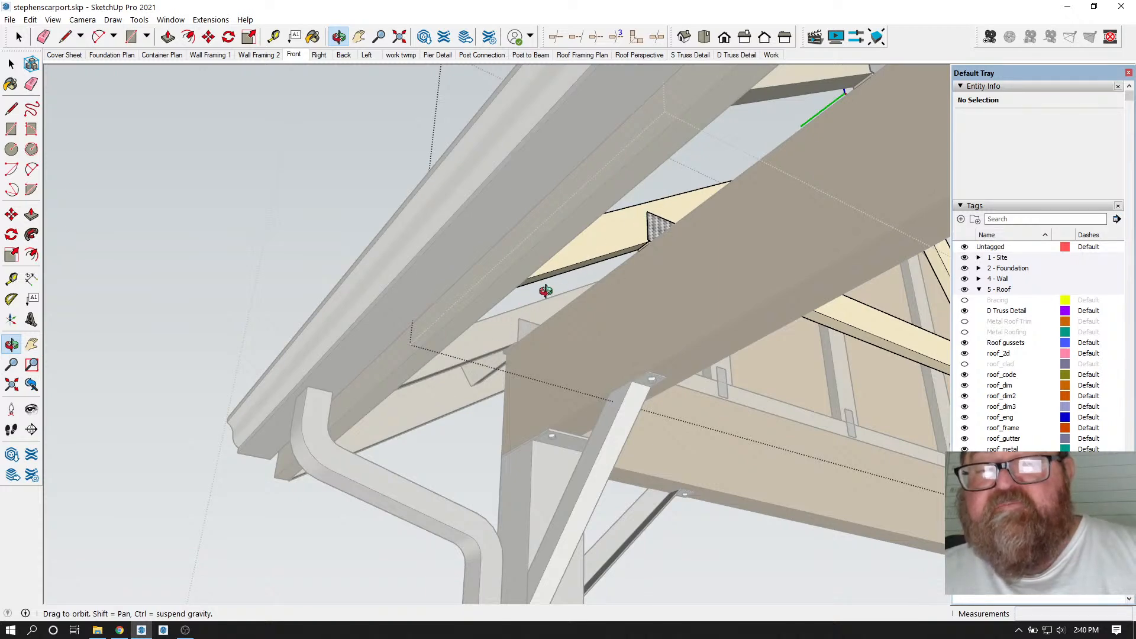
drag(708, 265, 218, 324)
drag(423, 299, 483, 293)
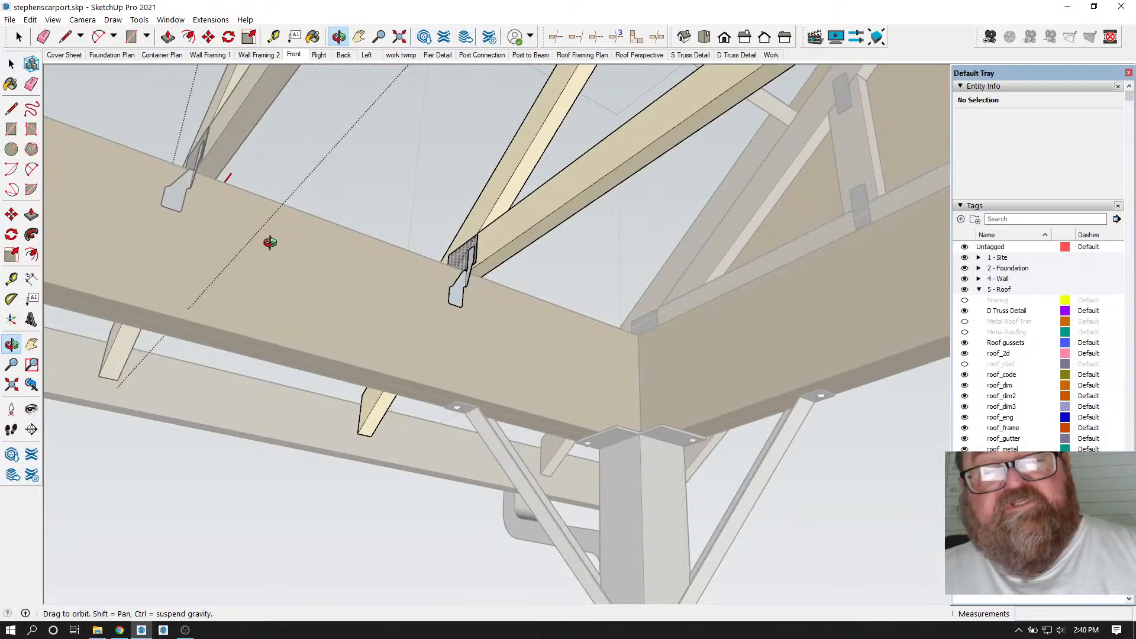
drag(225, 223, 432, 354)
click(18, 37)
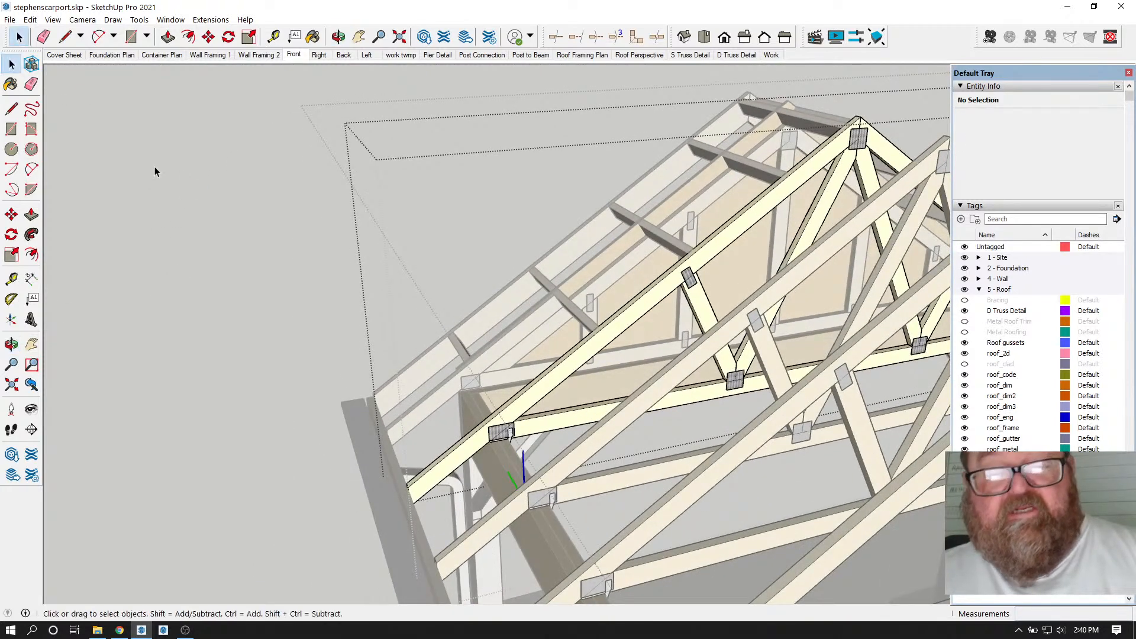
scroll(300, 324, up, 5)
scroll(539, 373, up, 2)
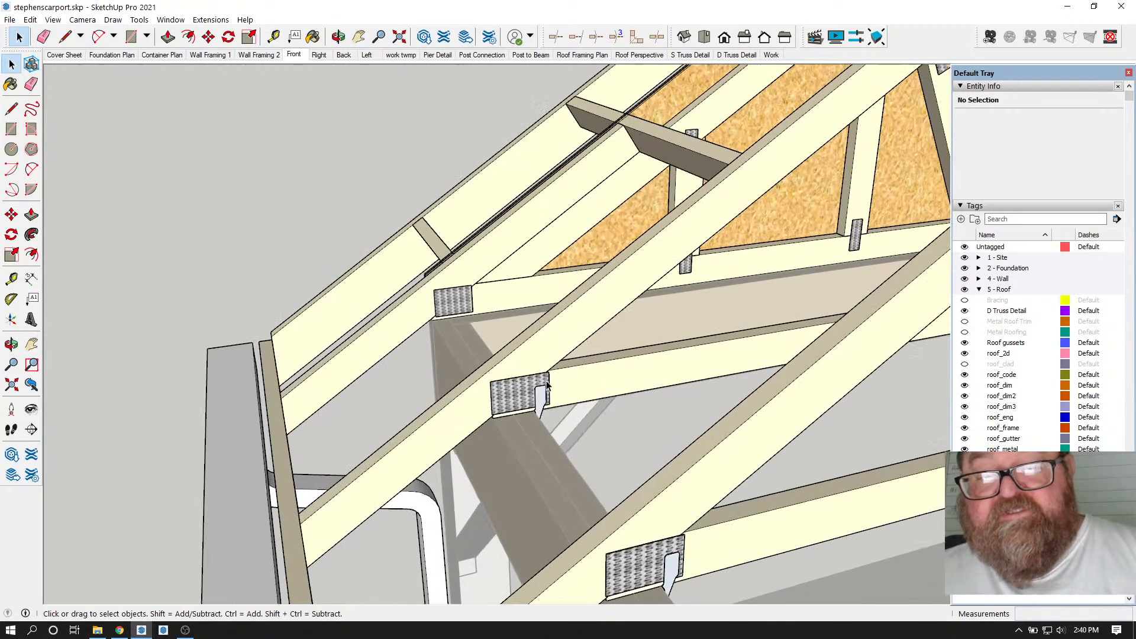
scroll(356, 398, down, 2)
click(338, 37)
drag(223, 264, 394, 364)
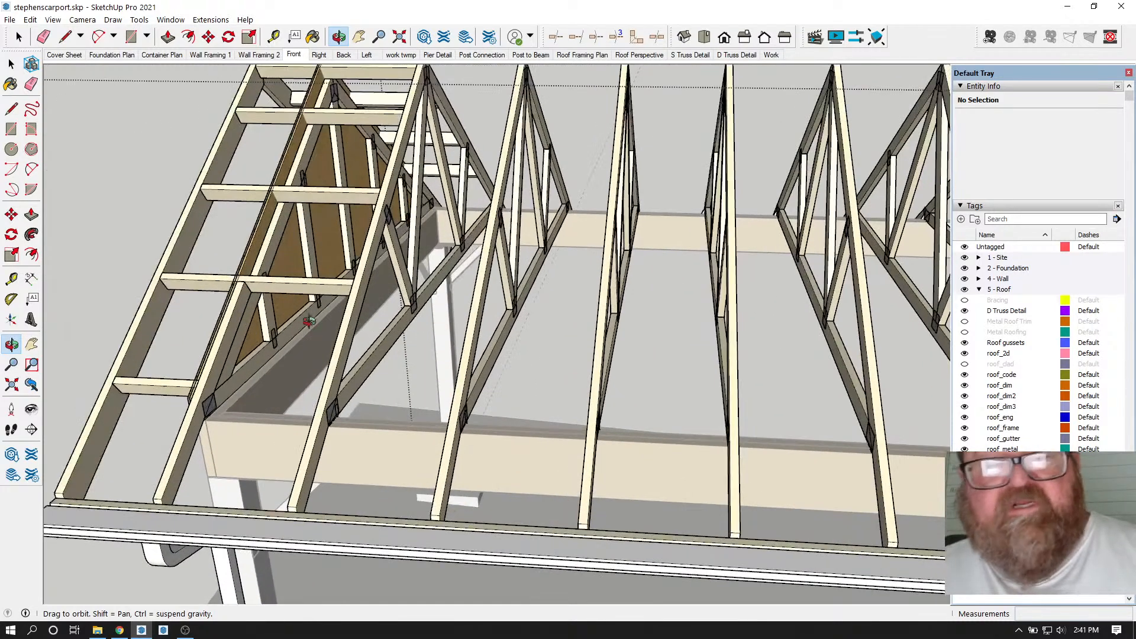
- Rotate the first interior truss past the gable framing about its eave tail so it lies nearly flat
click(13, 66)
scroll(505, 371, down, 2)
click(482, 377)
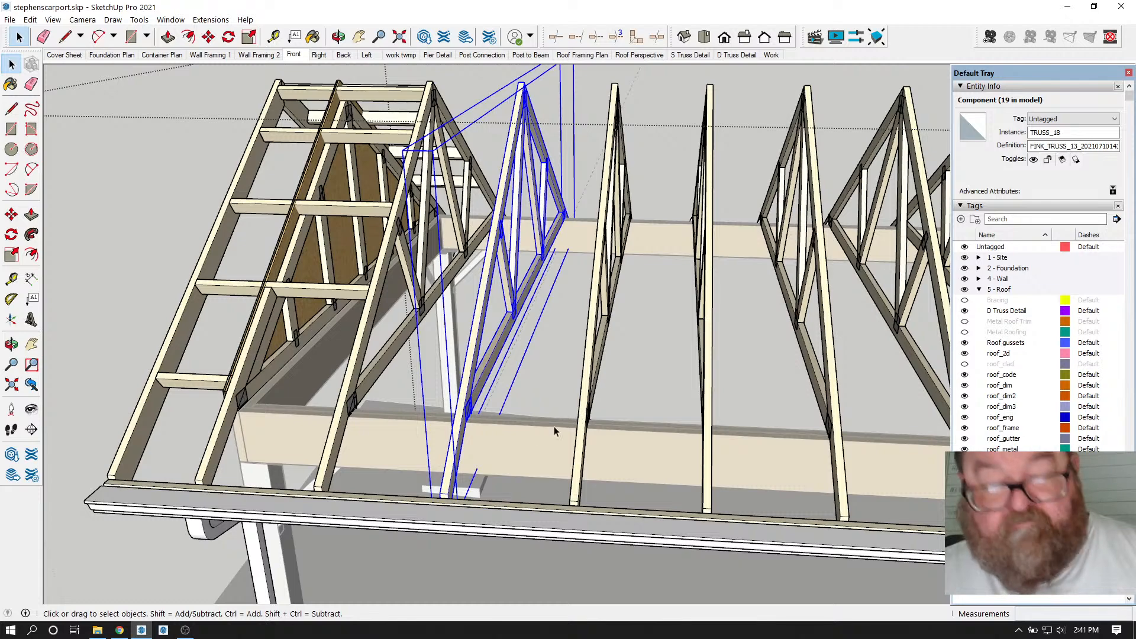
scroll(524, 439, up, 3)
scroll(453, 418, up, 6)
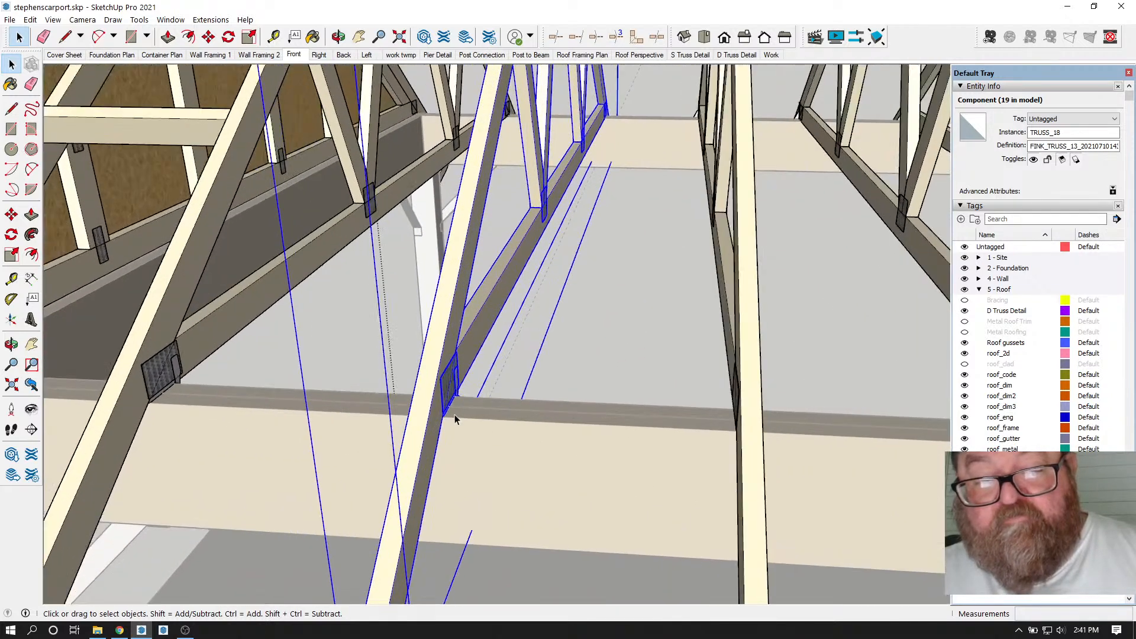
scroll(454, 418, up, 2)
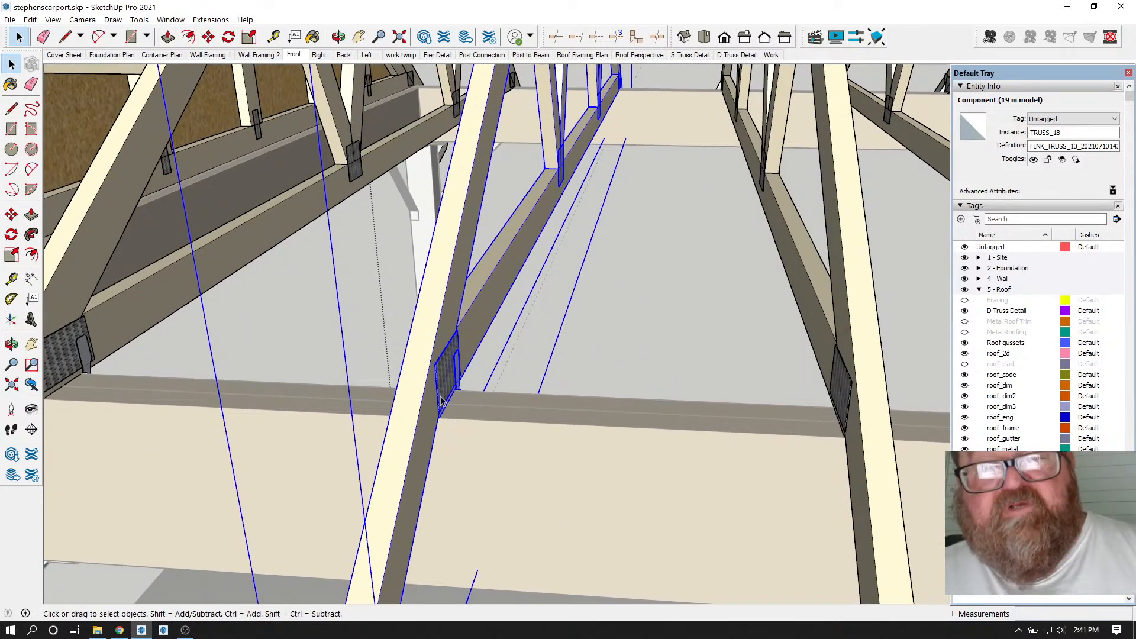
scroll(426, 517, down, 3)
scroll(426, 516, up, 2)
scroll(426, 517, up, 5)
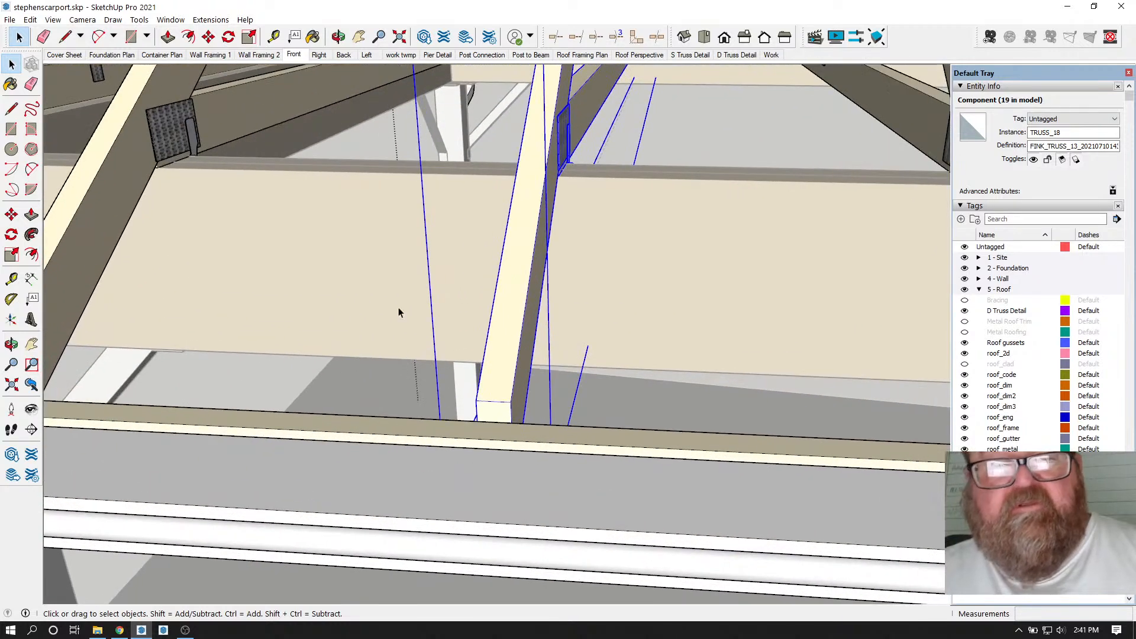
click(228, 36)
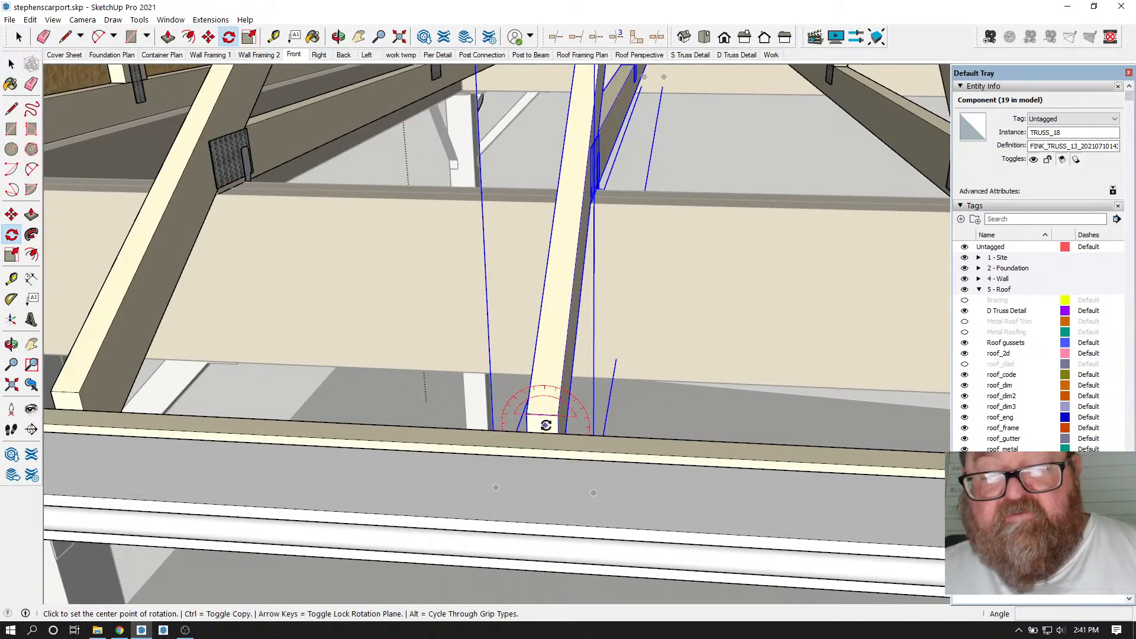
scroll(544, 425, up, 4)
click(561, 429)
click(562, 408)
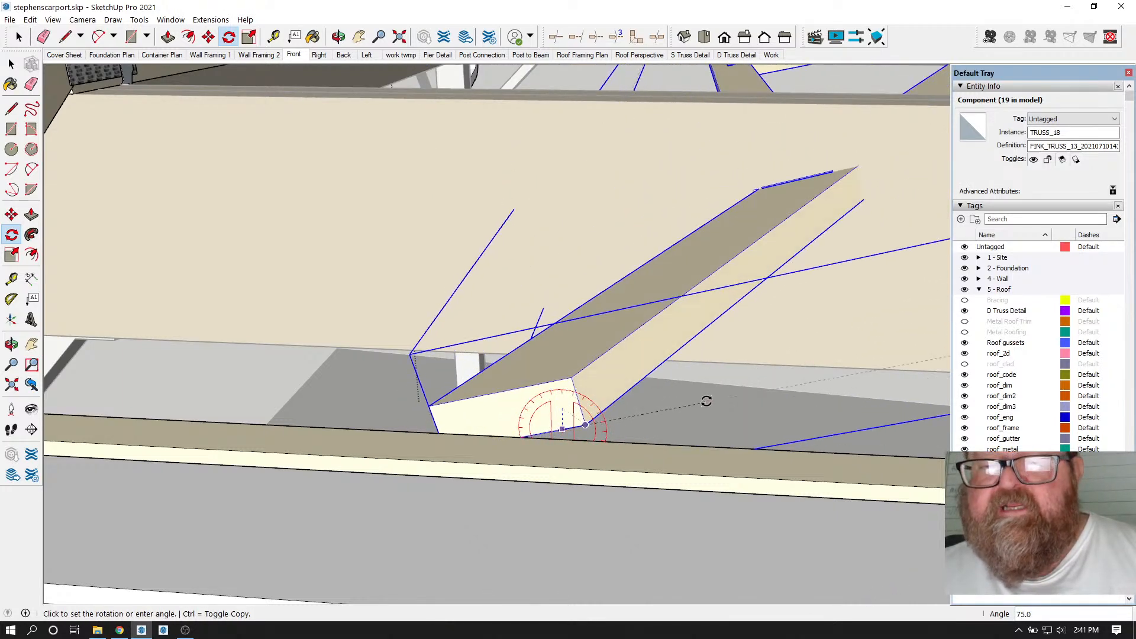
click(702, 418)
scroll(357, 296, down, 3)
scroll(357, 296, down, 3)
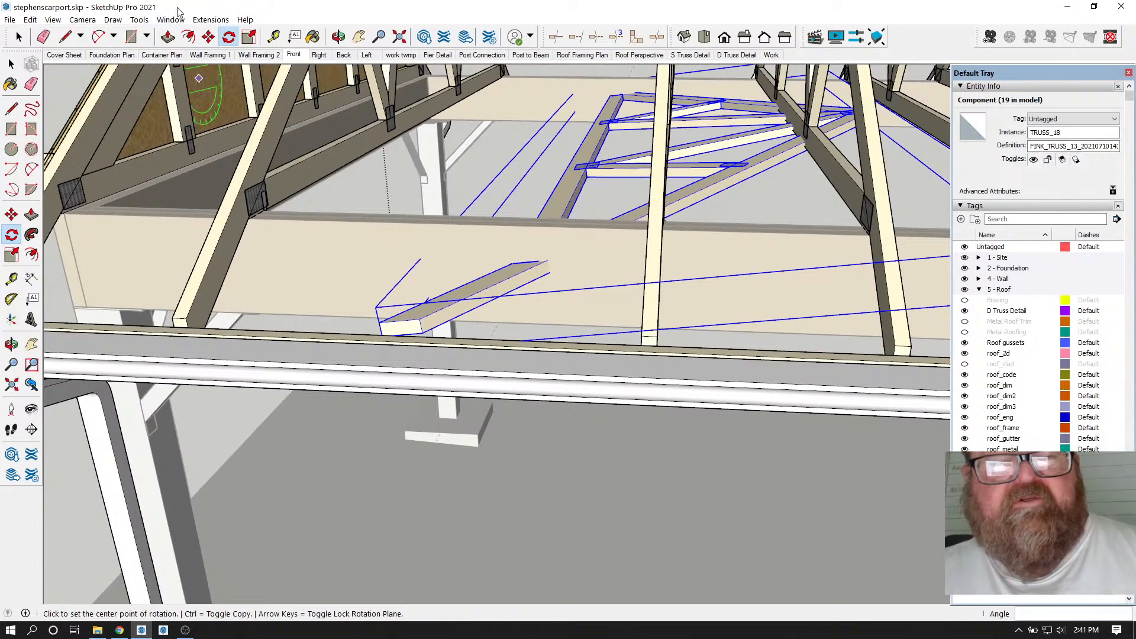
- Move the tipped truss up and back so it rests on top of the beams
click(208, 37)
click(561, 273)
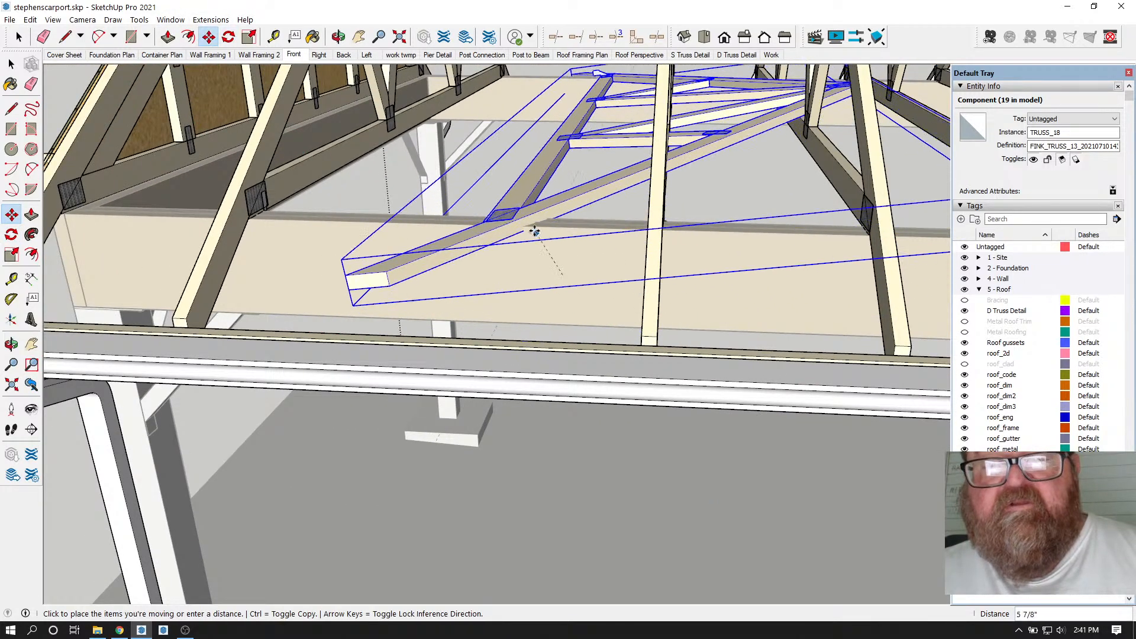
click(507, 224)
middle_drag(413, 261, 668, 227)
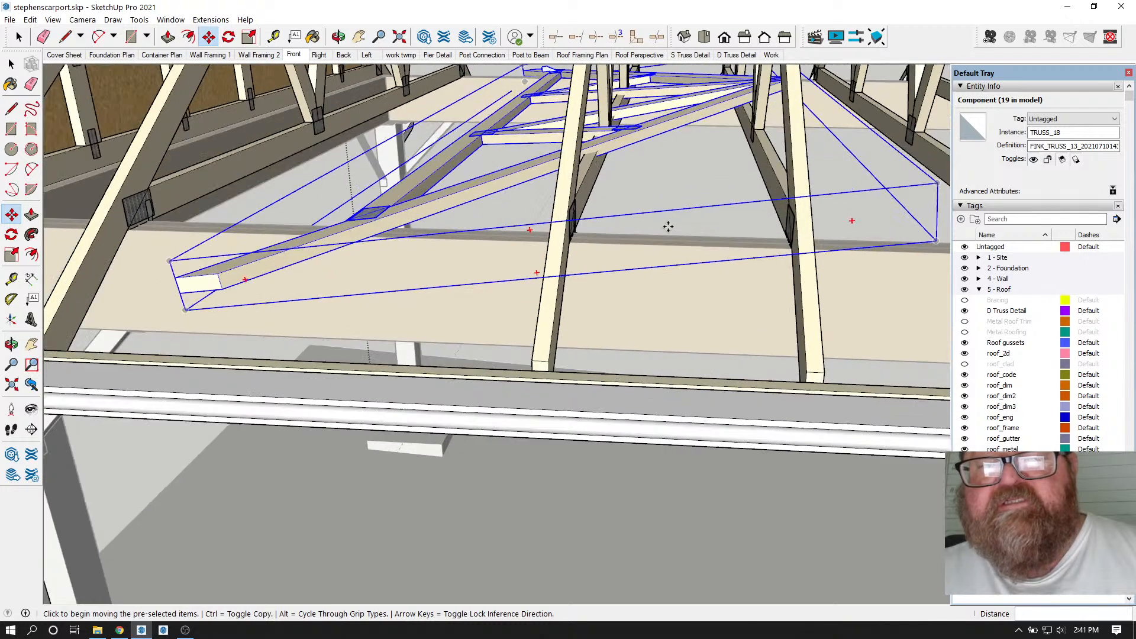
- Rotate the next upright truss, TRUSS_17, about its eave tail into the same nearly flat position
click(20, 37)
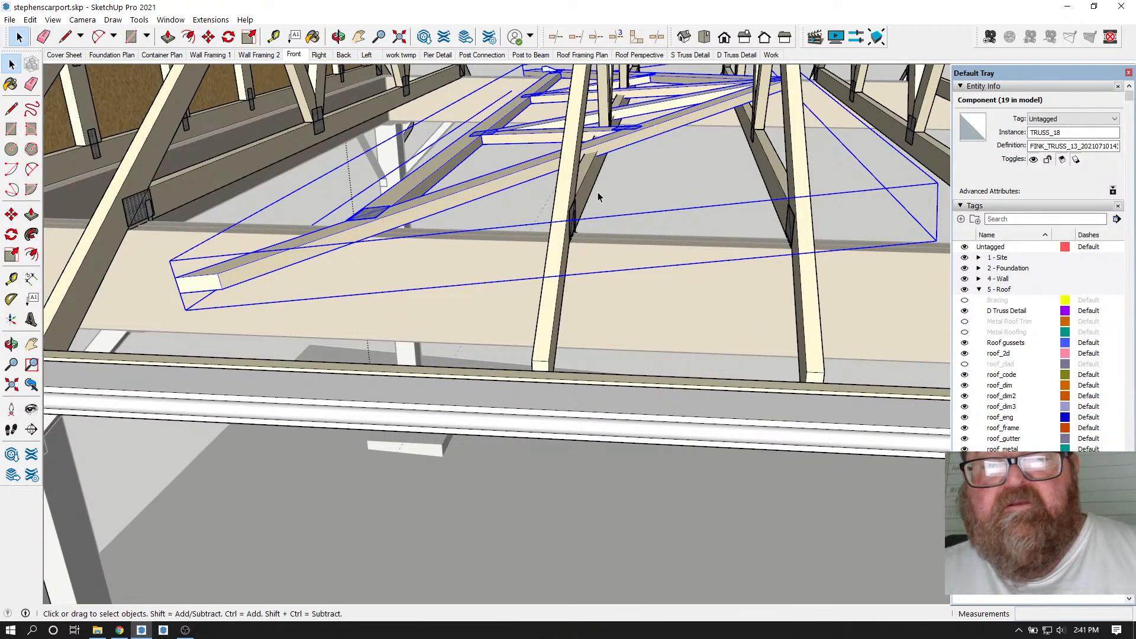
click(572, 194)
click(228, 37)
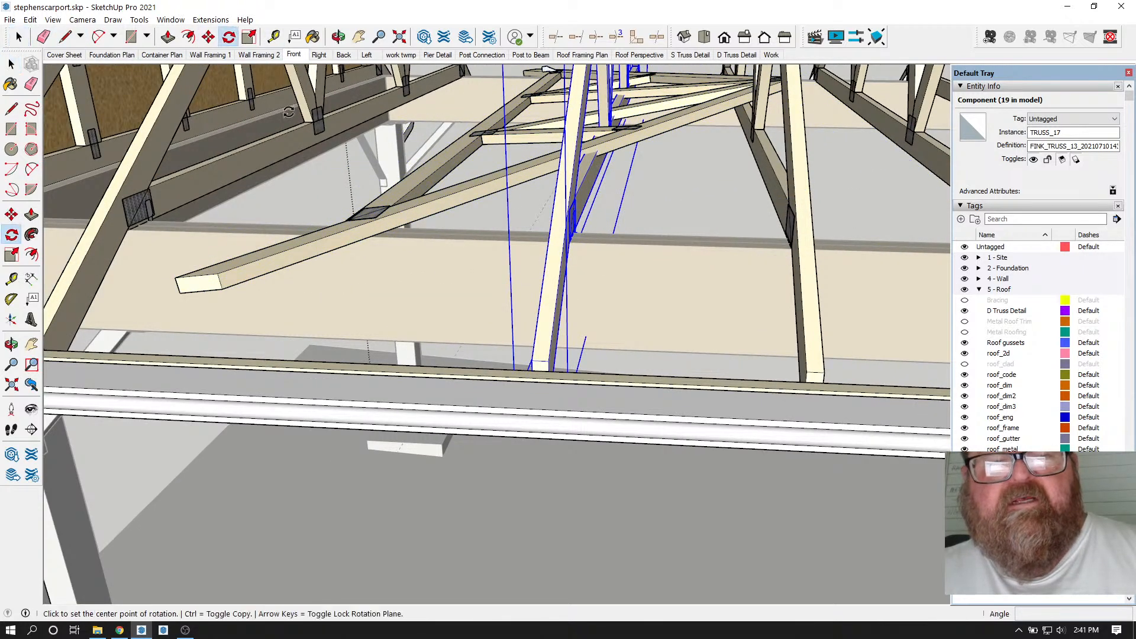
scroll(585, 355, up, 10)
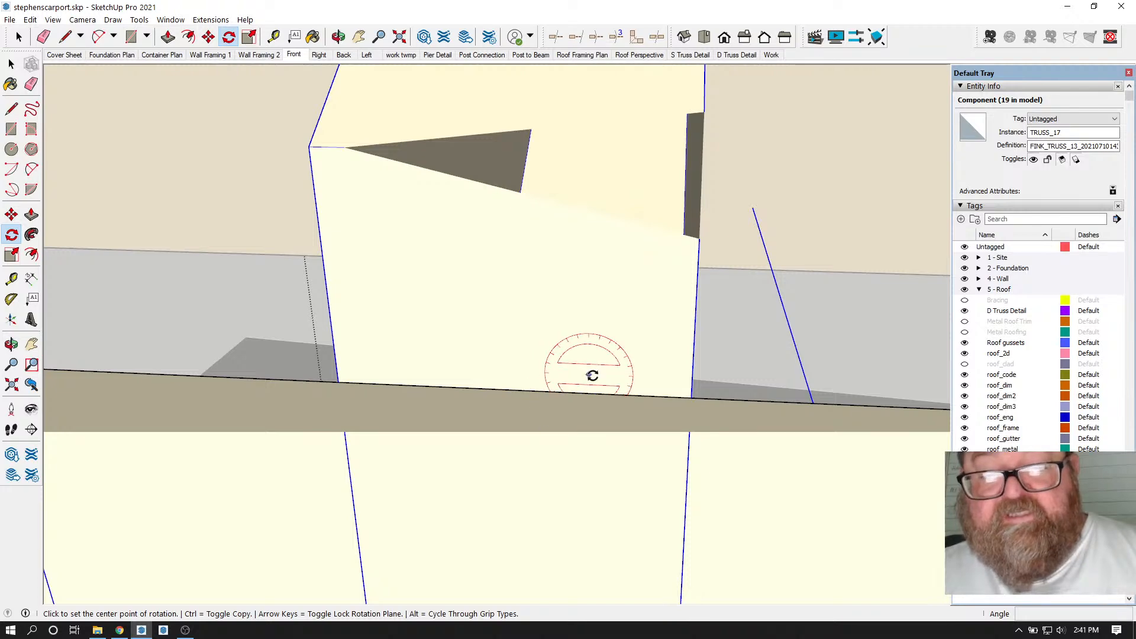
scroll(589, 376, down, 3)
click(677, 340)
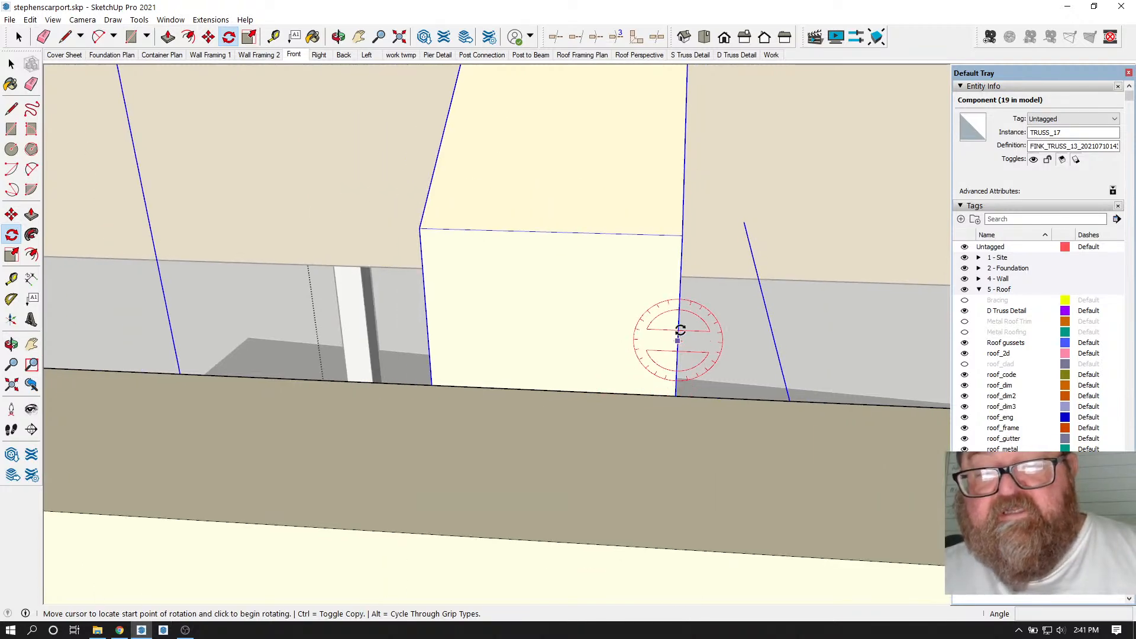
click(681, 231)
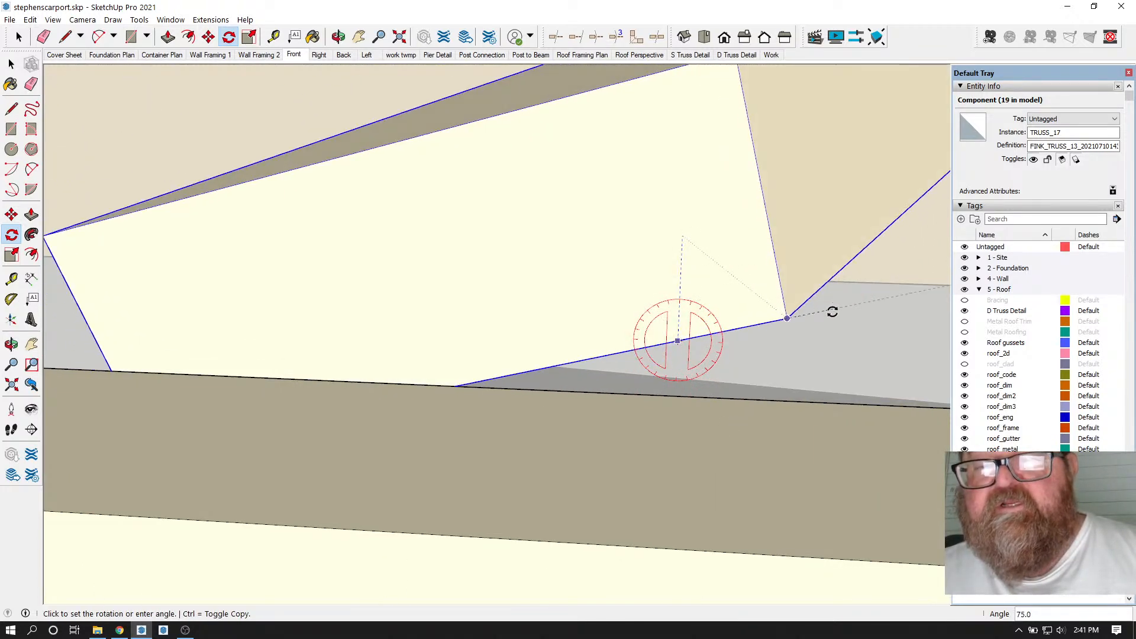
scroll(832, 312, down, 6)
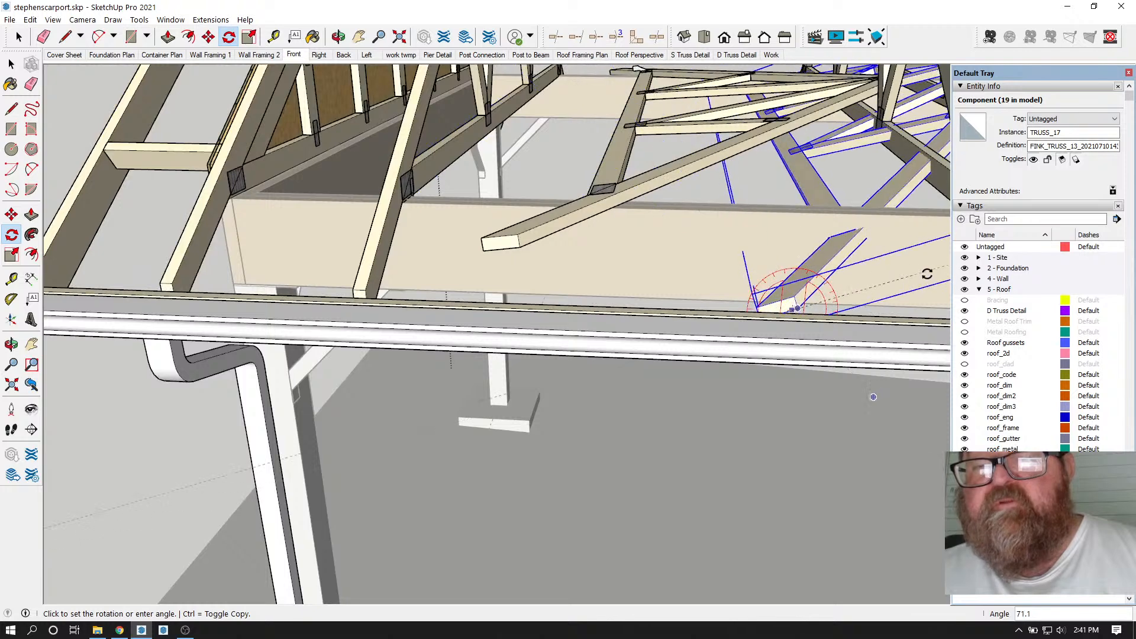
click(933, 296)
scroll(360, 269, down, 3)
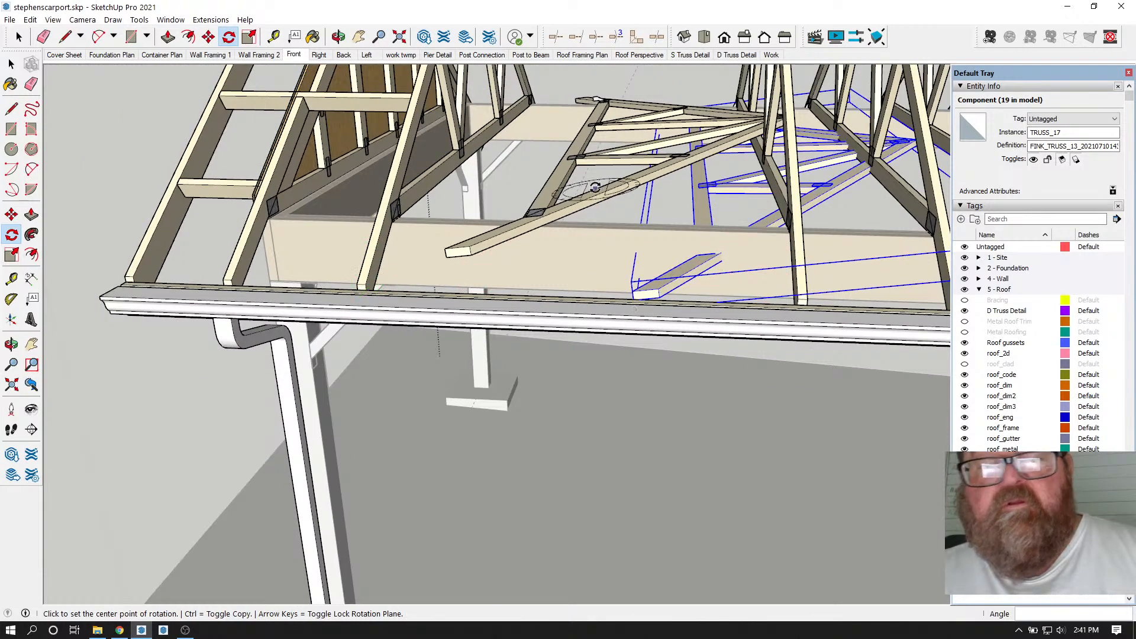
- Raise tipped TRUSS_17 onto the beams so it lies alongside the first tipped truss
click(209, 36)
click(749, 261)
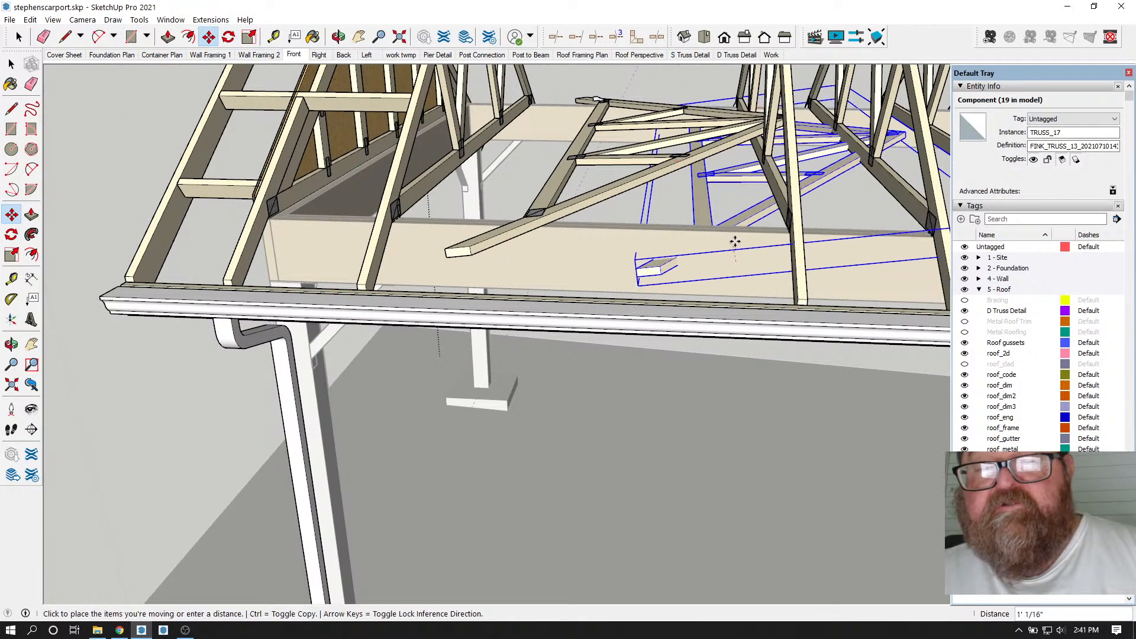
click(727, 231)
scroll(393, 297, down, 4)
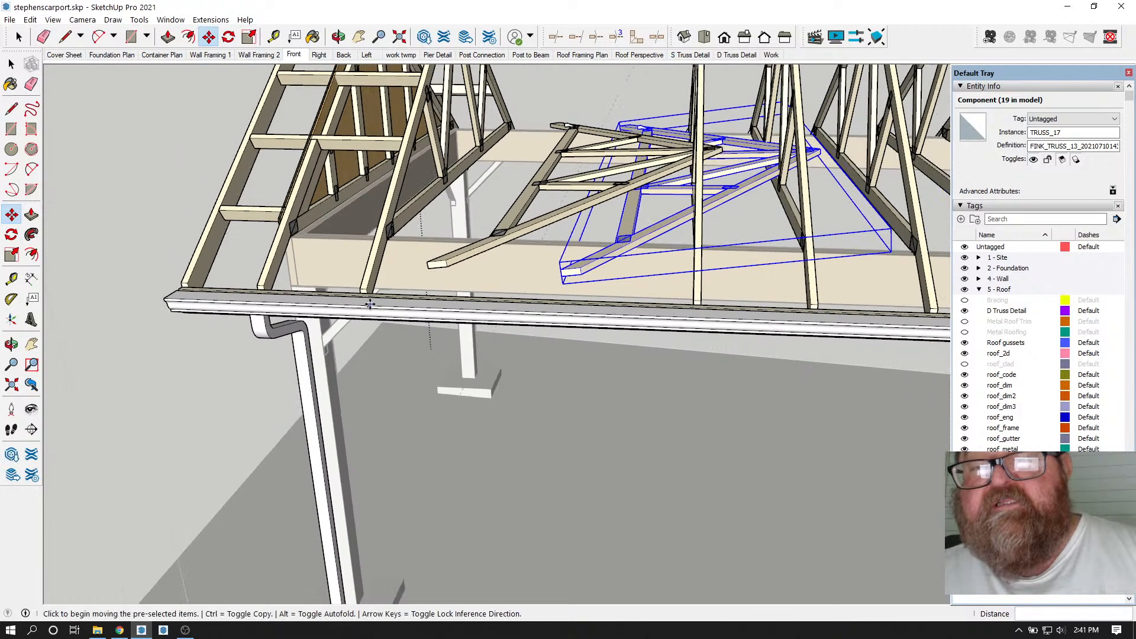
scroll(731, 277, up, 4)
scroll(659, 317, down, 2)
- Rotate the third truss in the row, TRUSS_16, about its eave tail until it lies nearly flat
key(space)
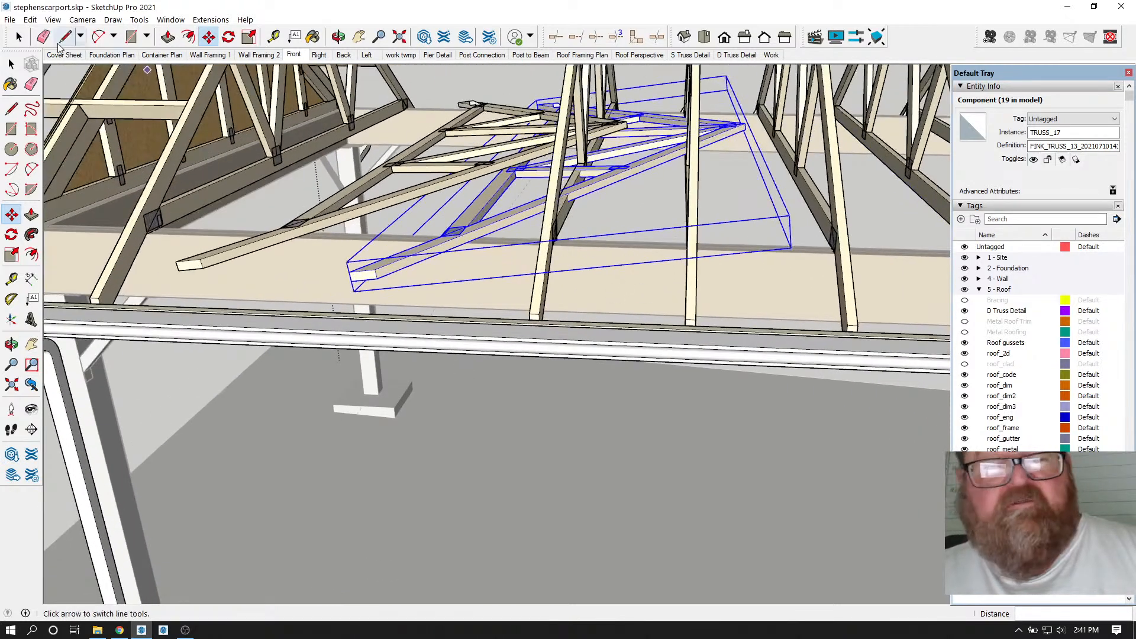
scroll(664, 301, up, 2)
click(517, 230)
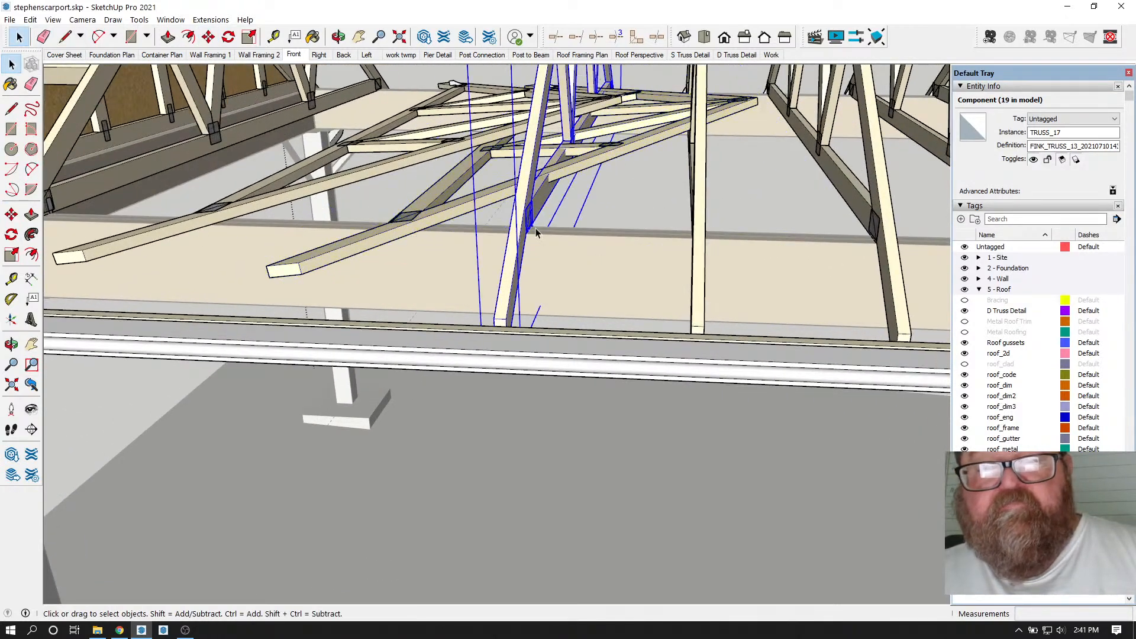
click(208, 37)
scroll(513, 334, up, 3)
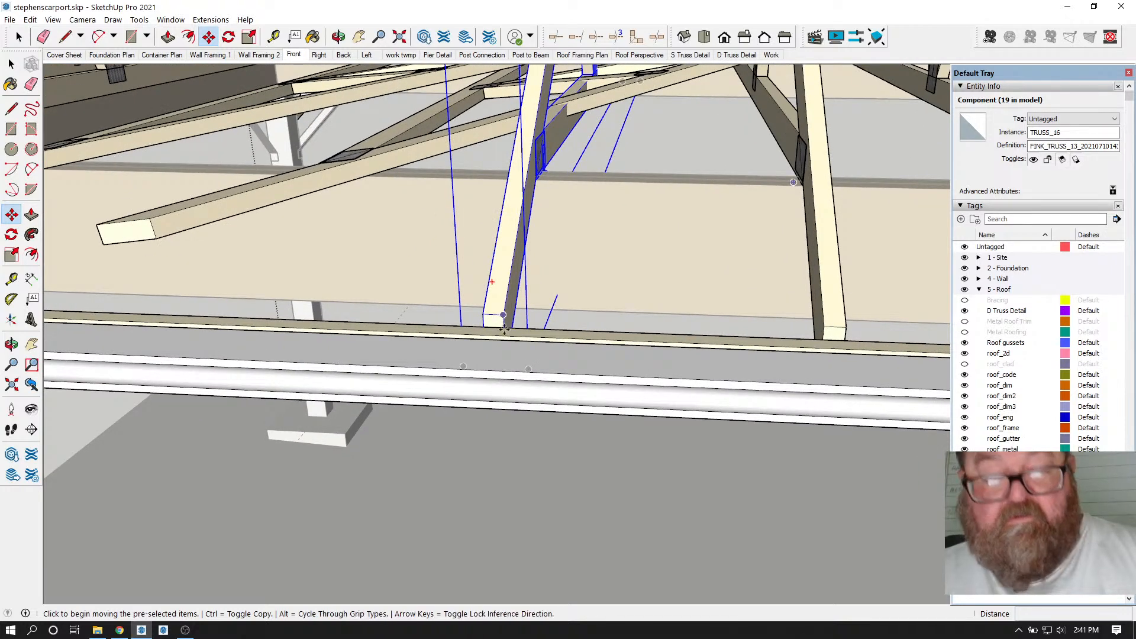
scroll(502, 321, up, 3)
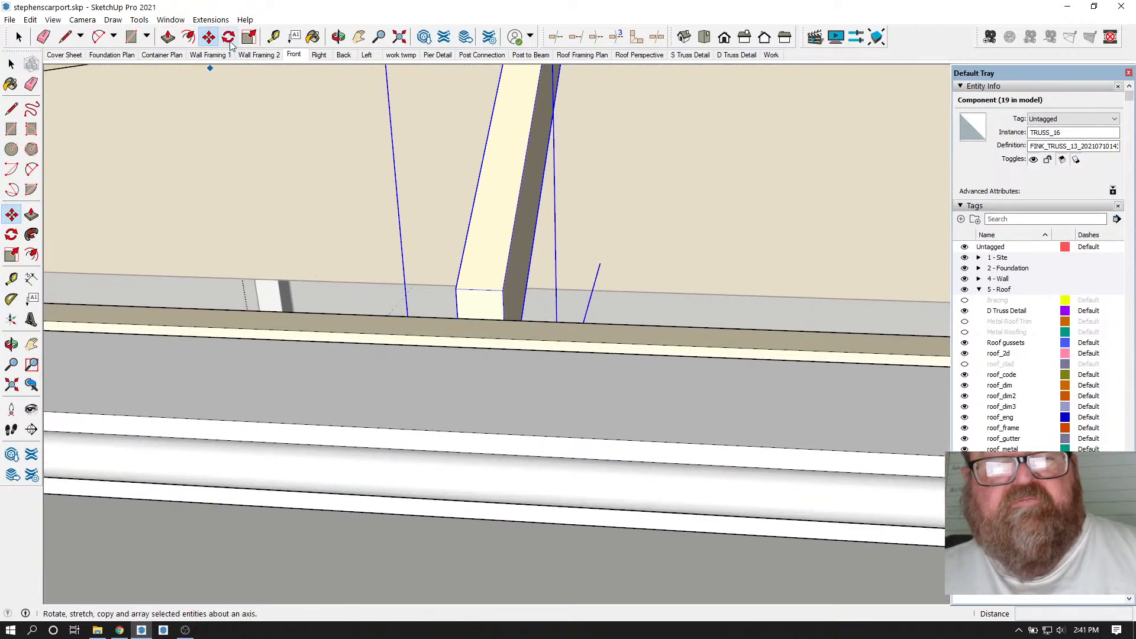
click(229, 38)
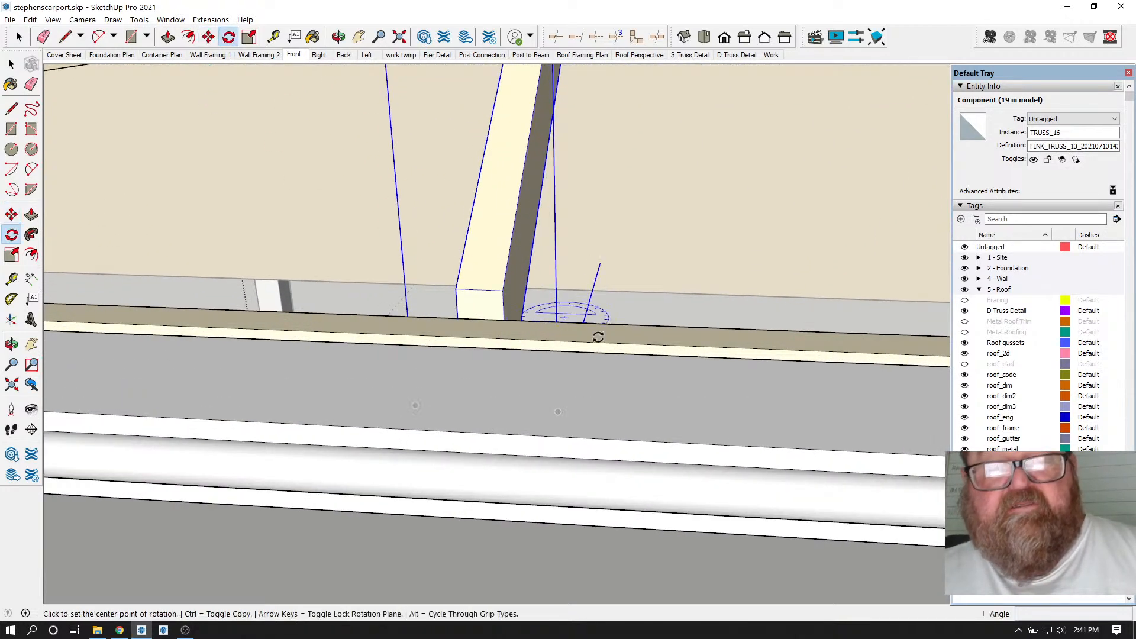
click(502, 310)
click(503, 293)
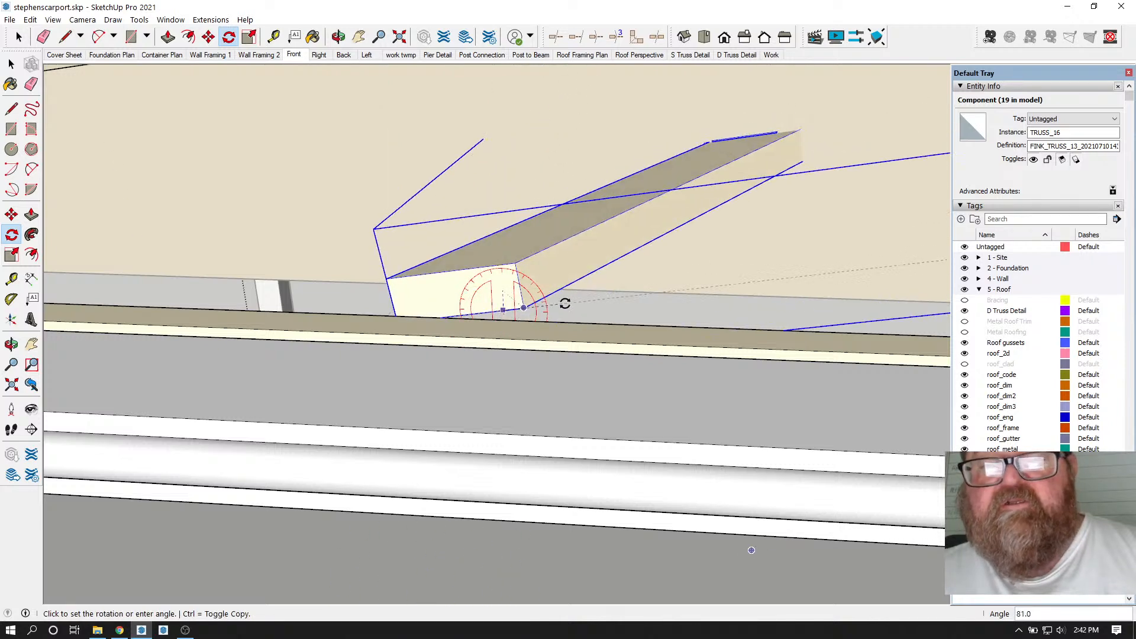
scroll(563, 302, down, 5)
scroll(563, 302, down, 2)
click(591, 261)
- Move tipped TRUSS_16 up onto the beams beside the other two and clear the selection
click(208, 38)
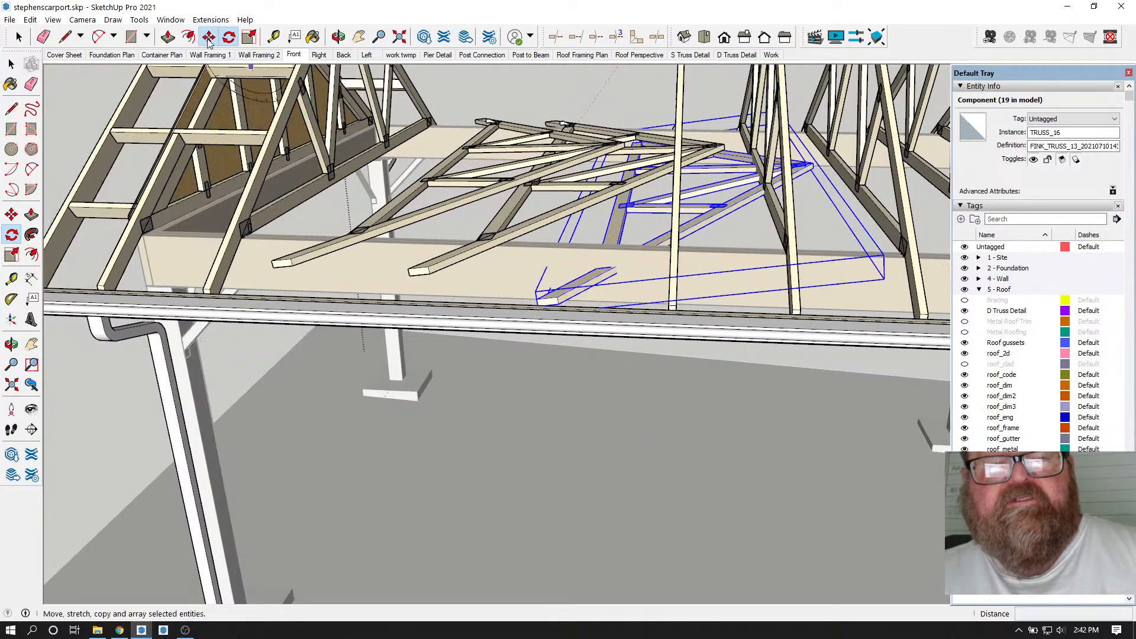
click(585, 262)
click(599, 250)
middle_drag(598, 251, 538, 234)
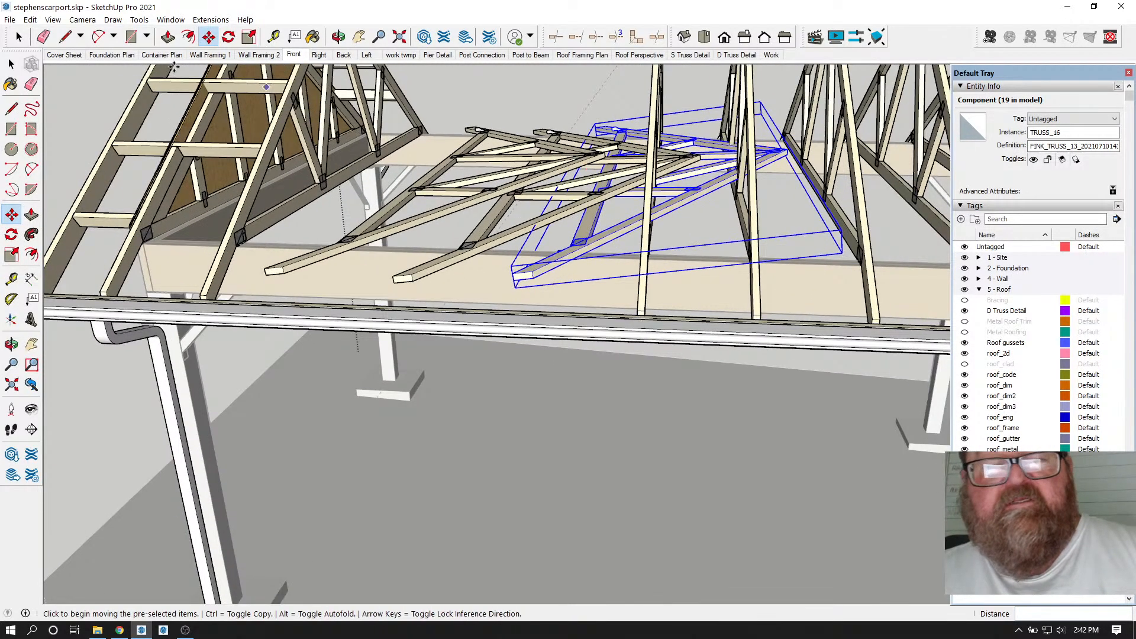
click(18, 37)
click(87, 122)
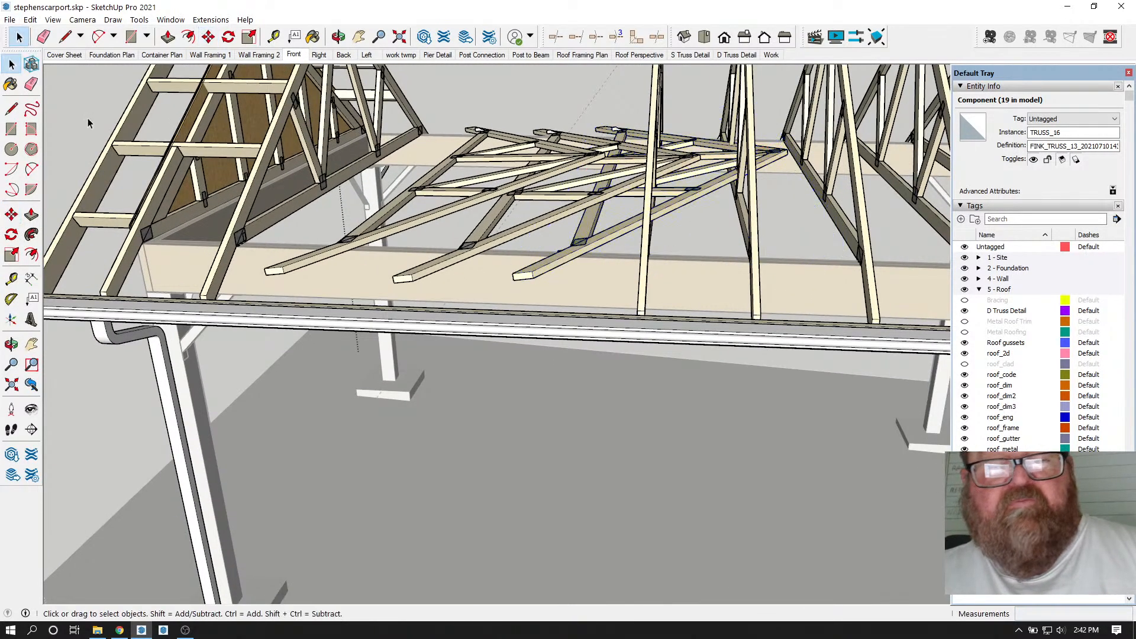
- Examine the three tipped trusses stacked on the beams from above and from a wide view of the carport
click(338, 36)
drag(591, 195, 471, 249)
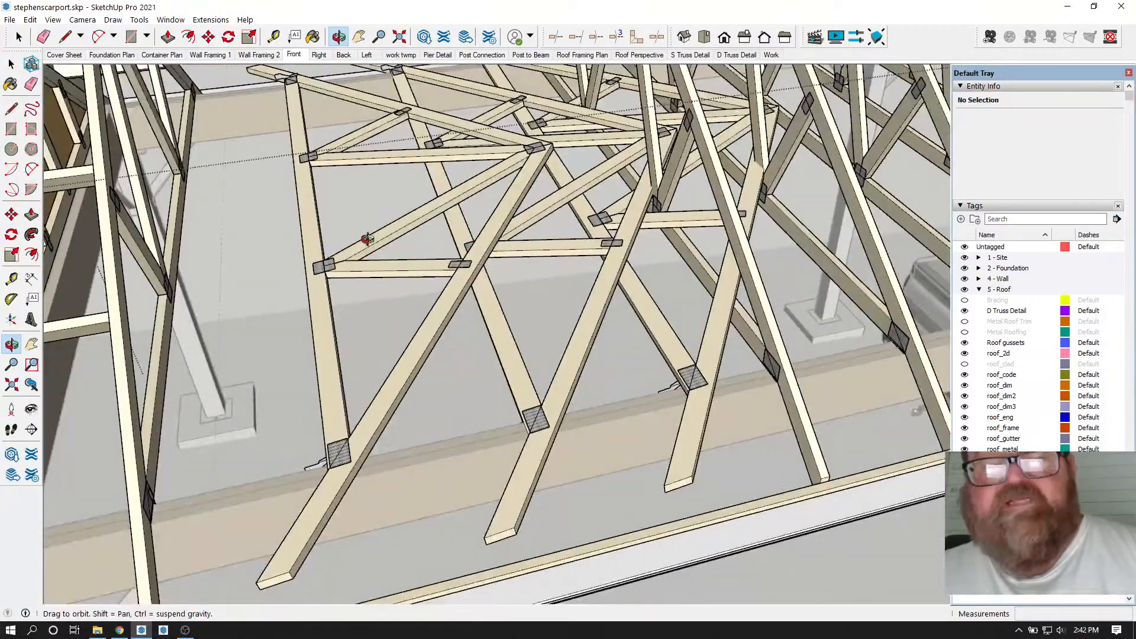
scroll(566, 308, down, 4)
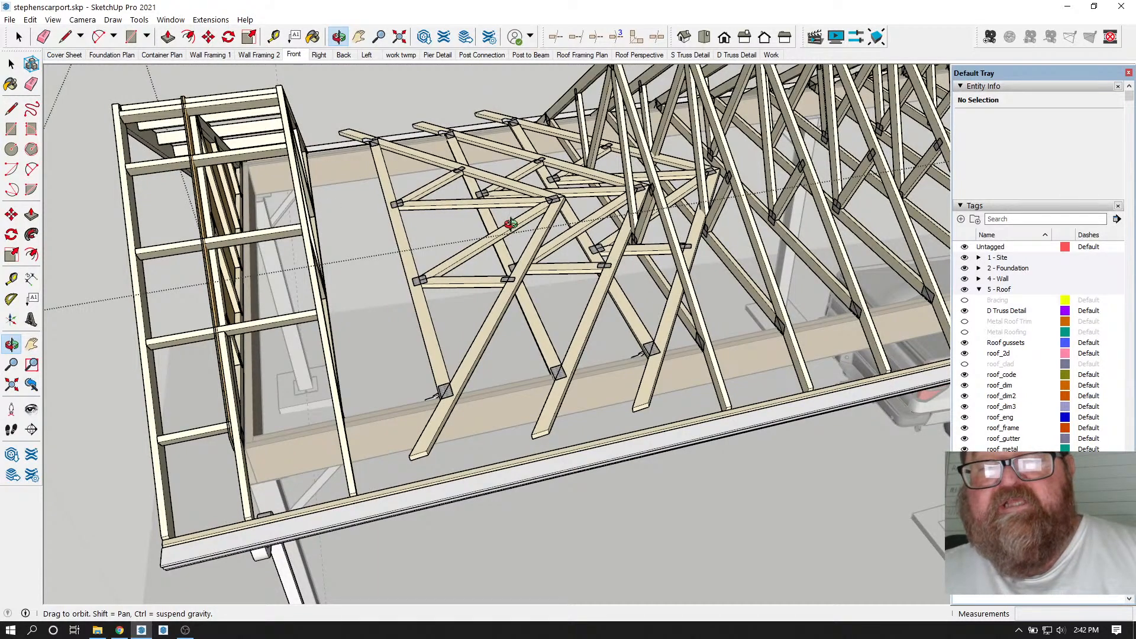
scroll(567, 330, down, 8)
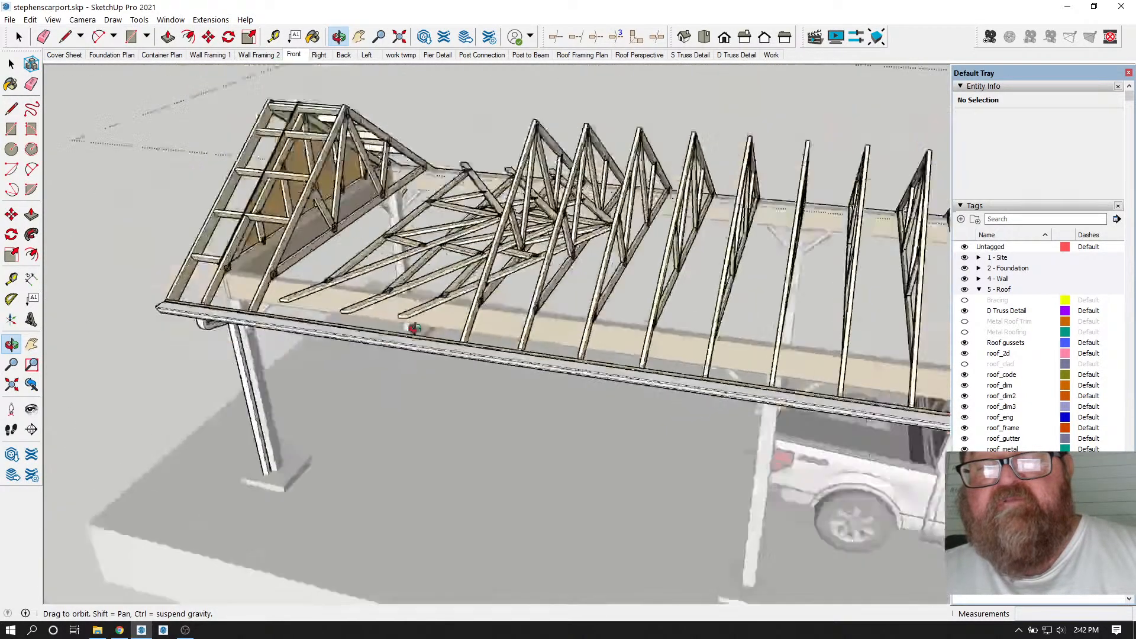
- Undo the moves and rotations that laid the three trusses over on the beams
scroll(566, 330, down, 6)
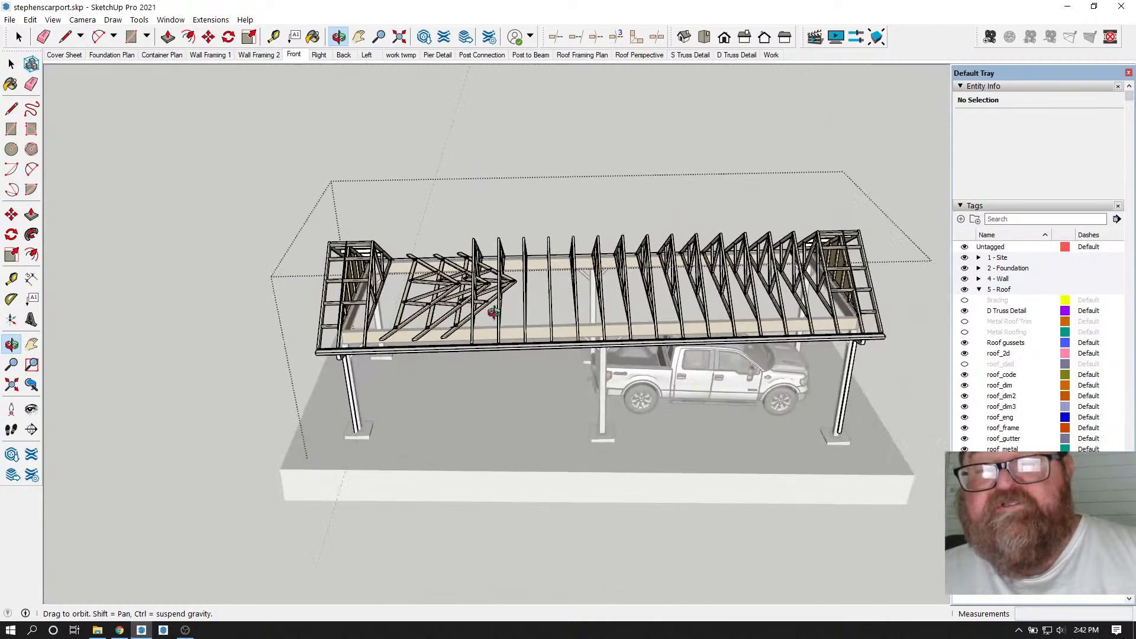
scroll(492, 306, up, 5)
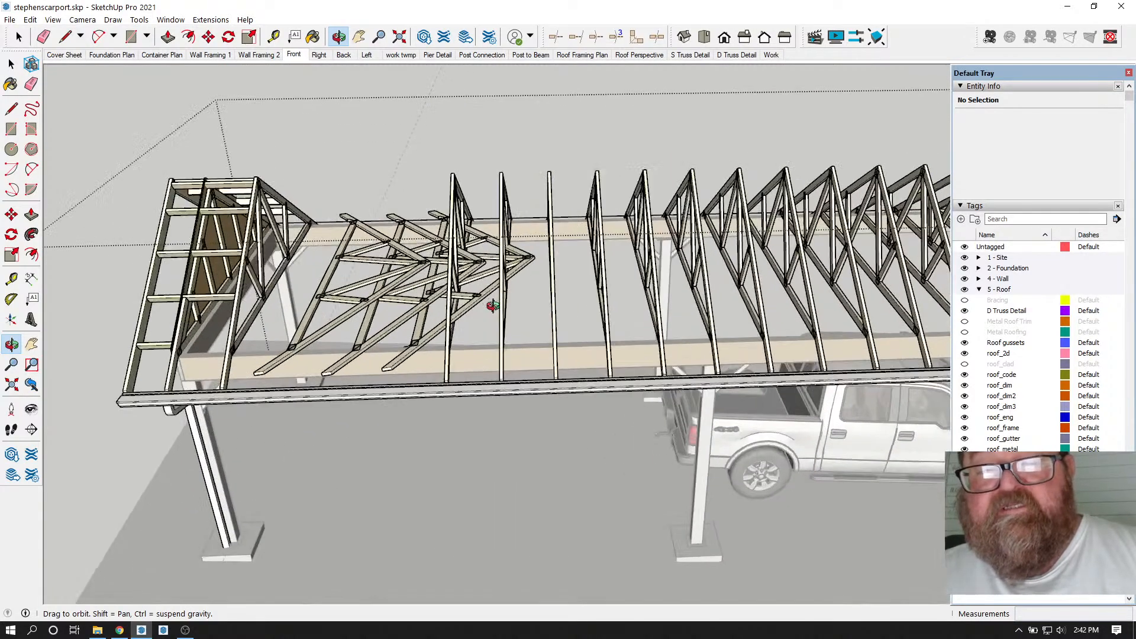
drag(446, 360, 199, 355)
drag(310, 330, 728, 361)
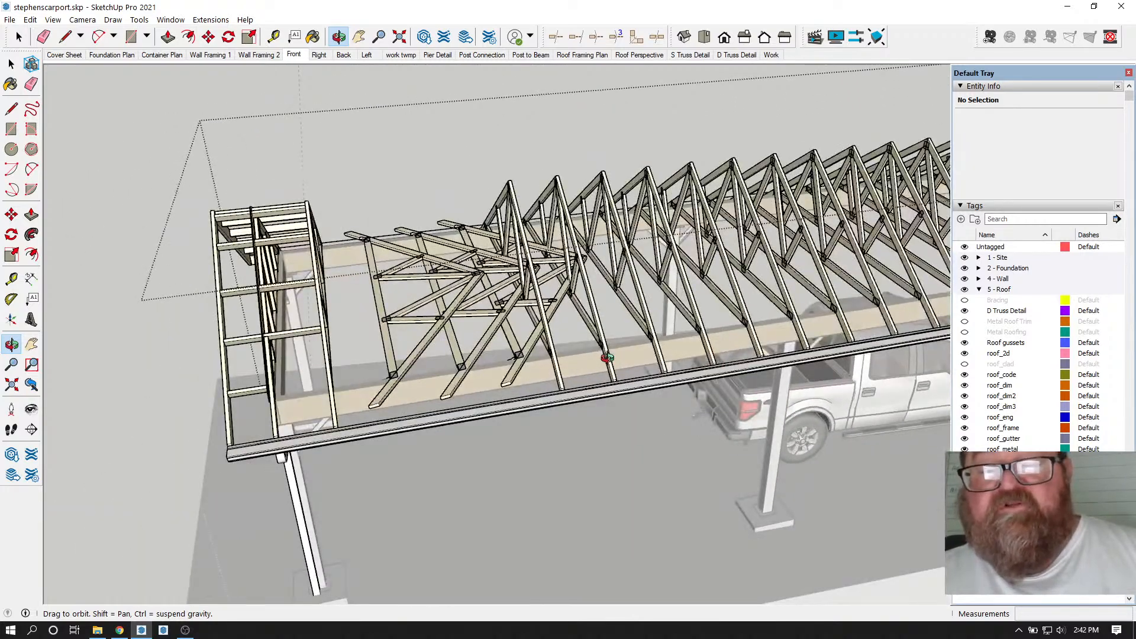
drag(618, 357, 369, 337)
drag(633, 244, 677, 328)
drag(643, 216, 593, 277)
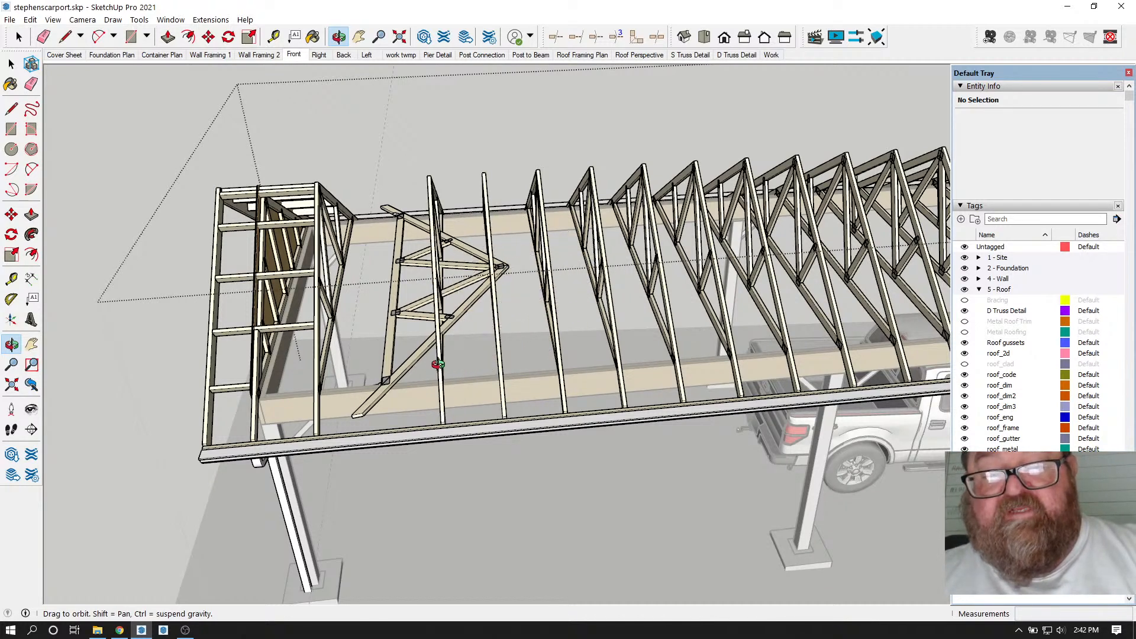
drag(562, 398, 383, 347)
drag(494, 325, 516, 321)
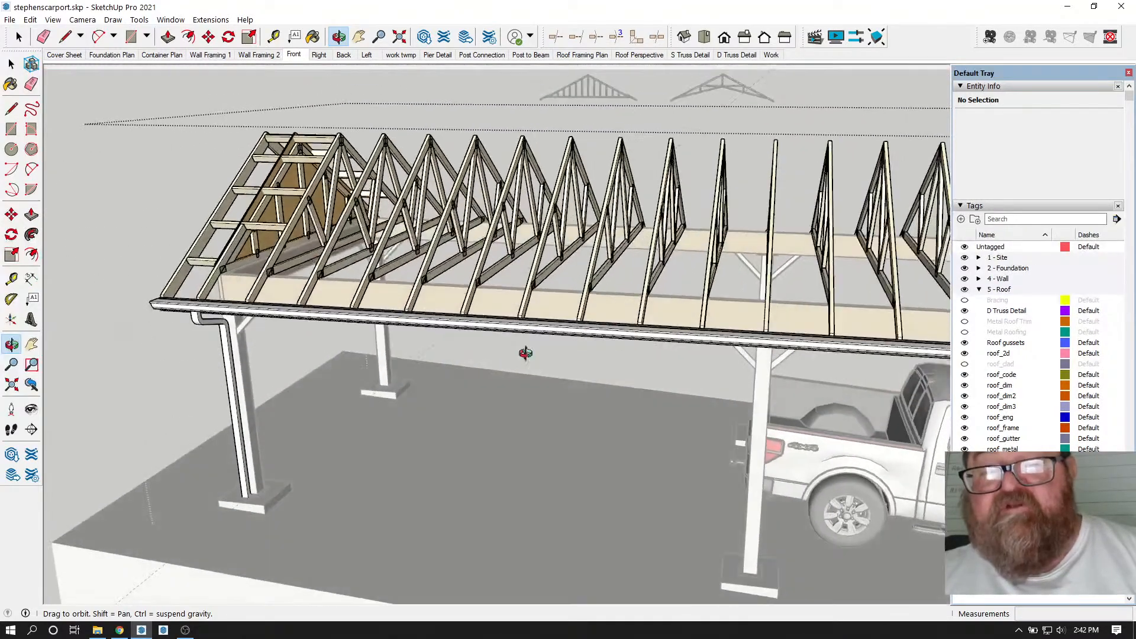
- Examine the upright trusses and the first gable end's ladder framing and sheathing from several angles
drag(618, 298, 704, 320)
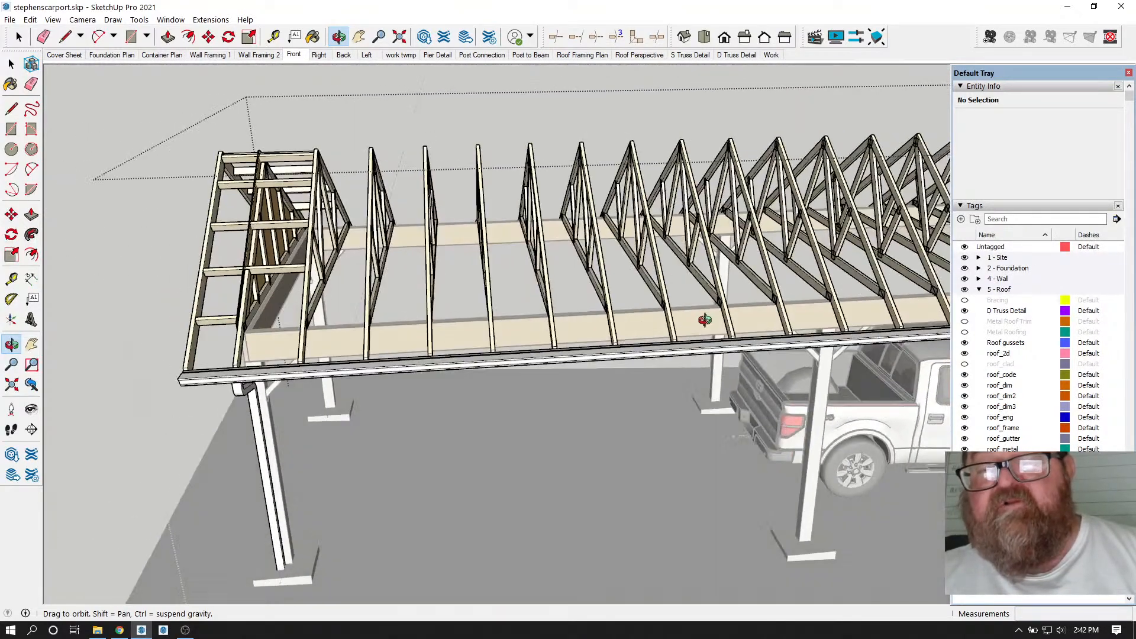
drag(546, 312, 480, 350)
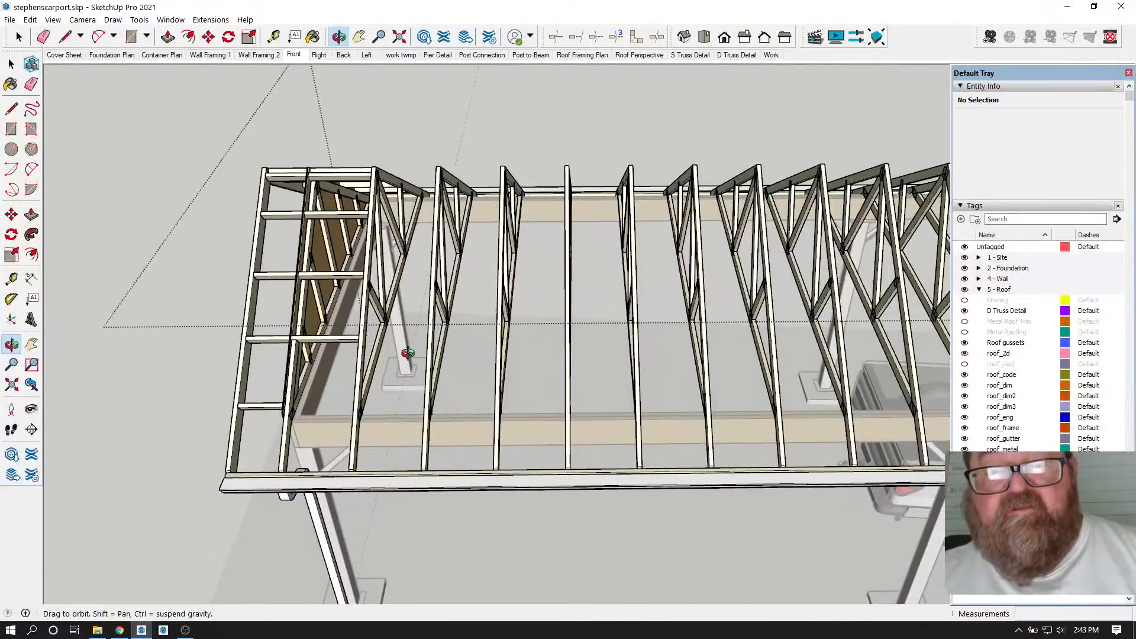
drag(324, 325, 490, 285)
scroll(349, 325, up, 5)
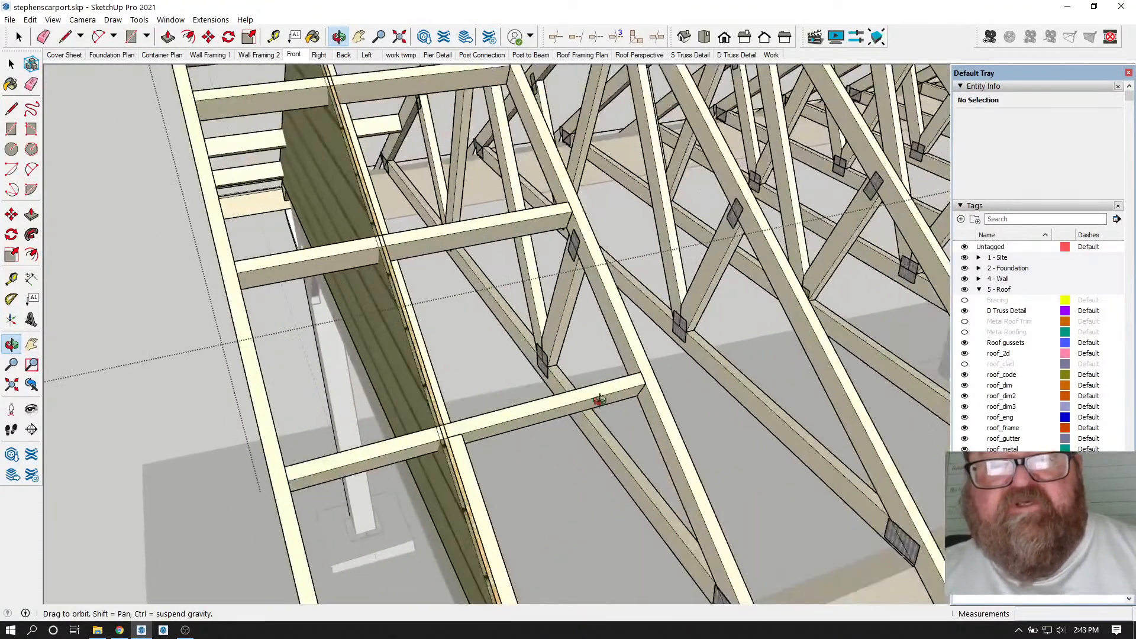
drag(599, 401, 332, 386)
scroll(330, 386, down, 6)
drag(598, 475, 390, 417)
scroll(391, 418, up, 4)
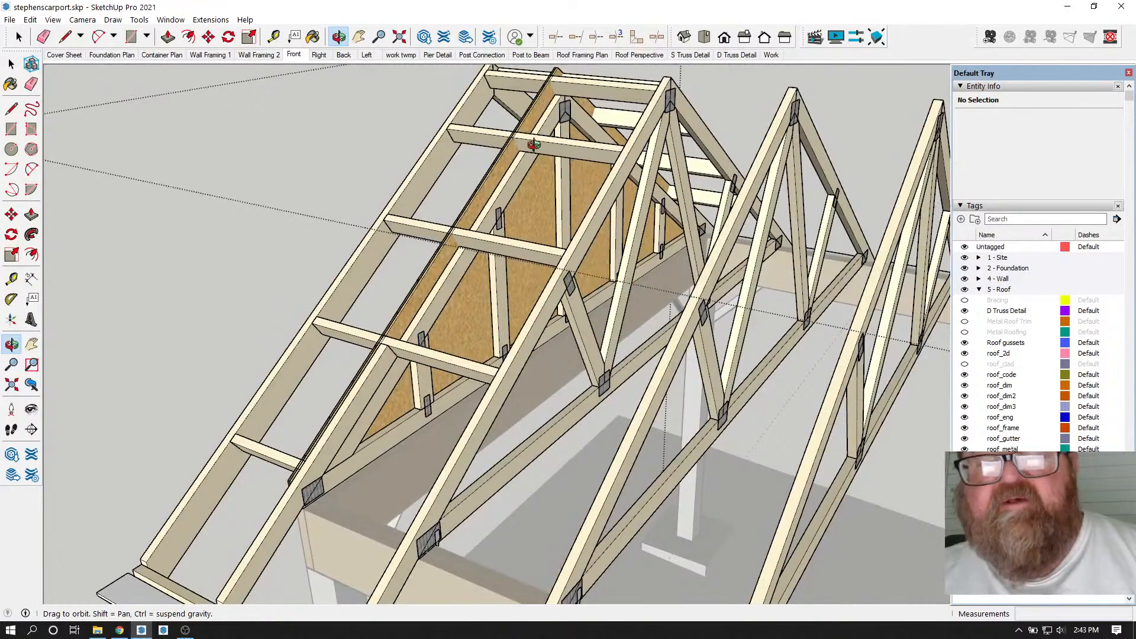
drag(489, 233, 644, 220)
- Sketch two temporary brace lines from the sheathed gable-end truss diagonally down and outward beyond the carport
scroll(644, 220, down, 5)
click(65, 37)
click(618, 156)
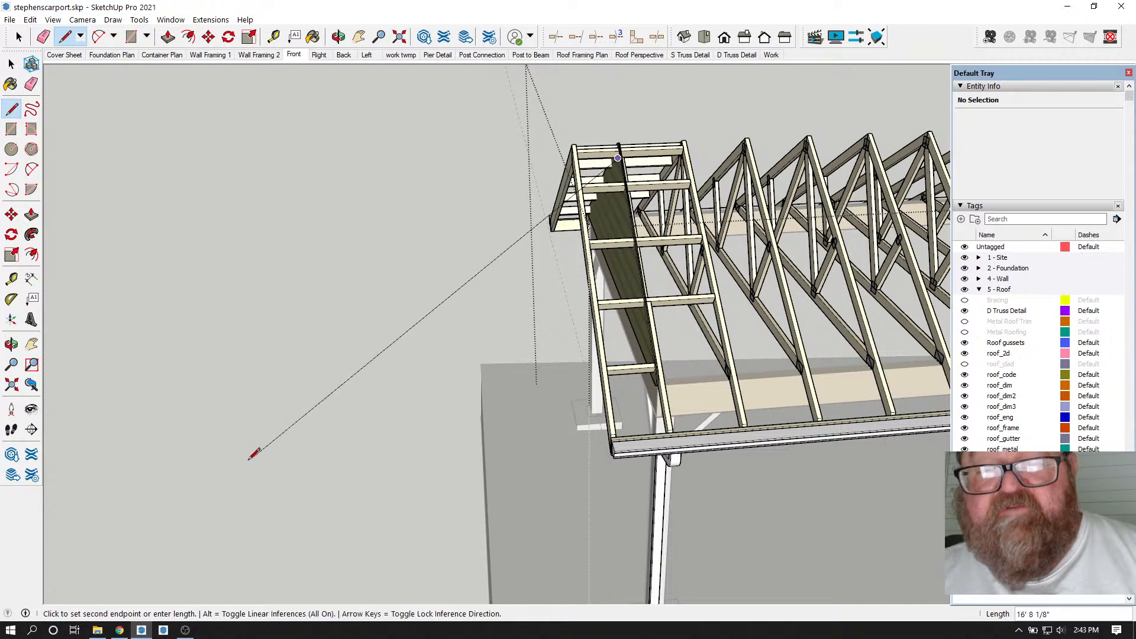
click(310, 485)
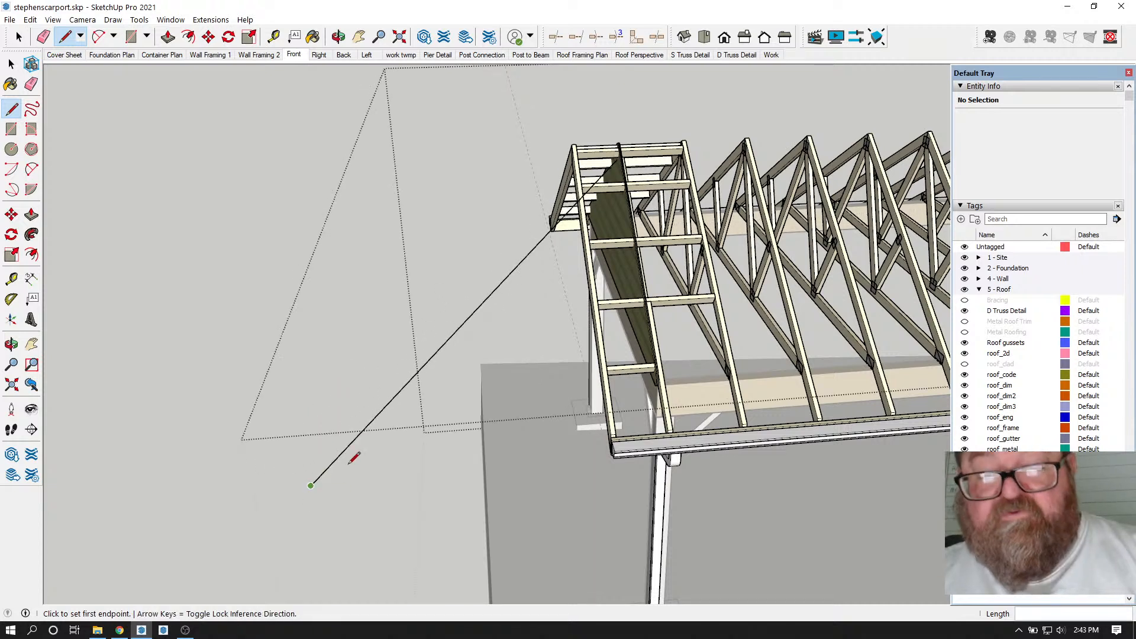
click(631, 222)
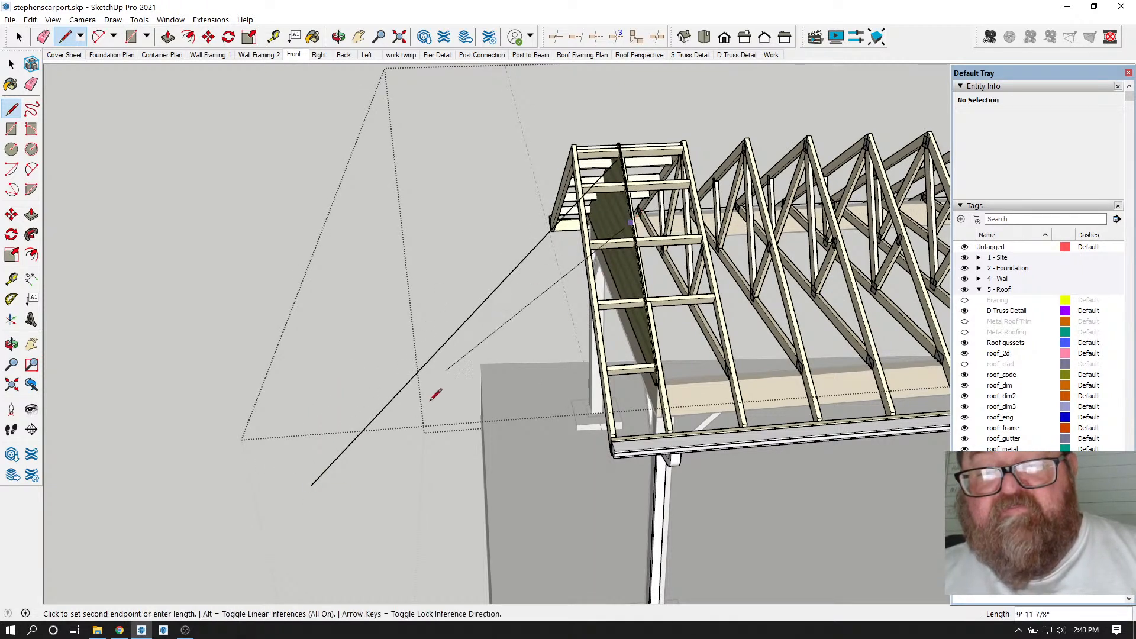
click(358, 526)
middle_drag(247, 456, 618, 459)
scroll(617, 461, up, 2)
scroll(585, 414, down, 2)
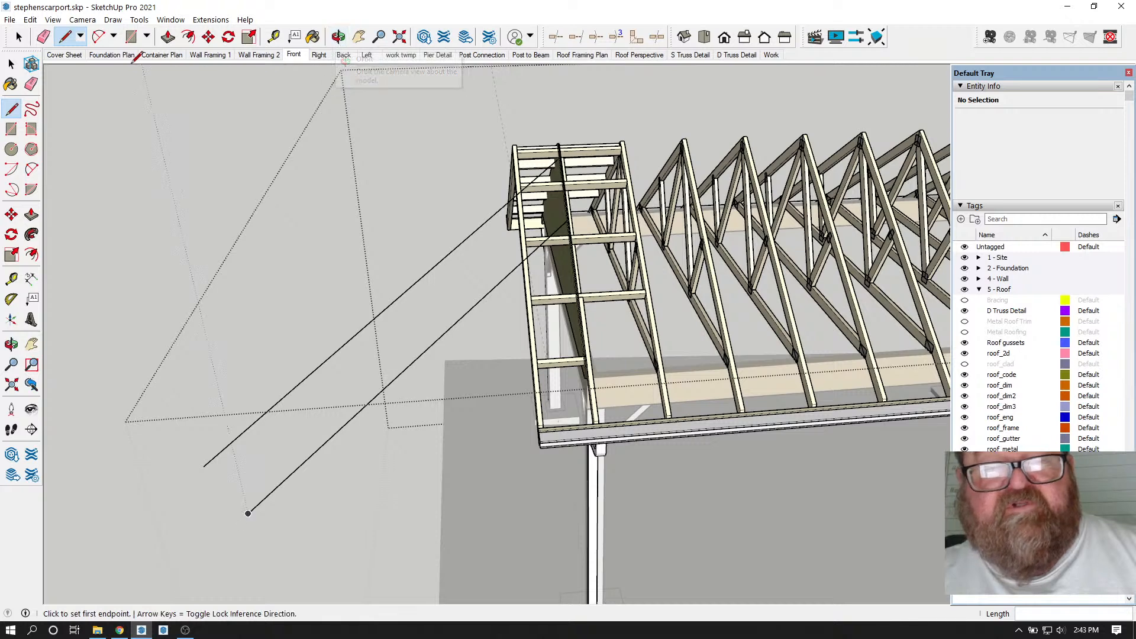
- Erase both temporary brace lines from the gable end
click(339, 37)
drag(497, 284, 530, 172)
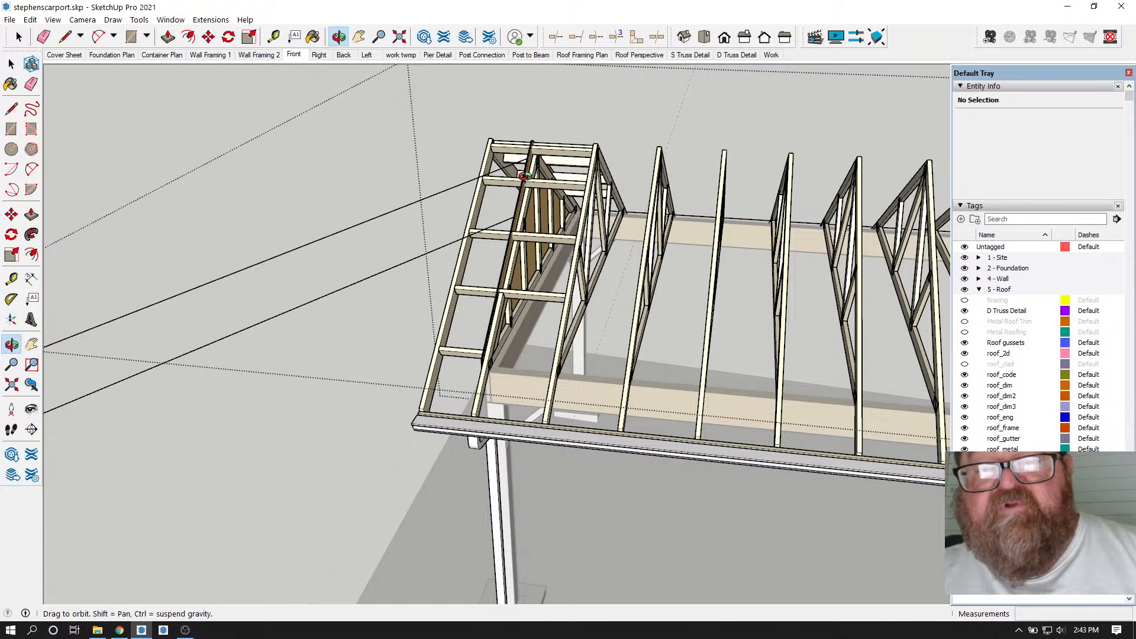
click(31, 84)
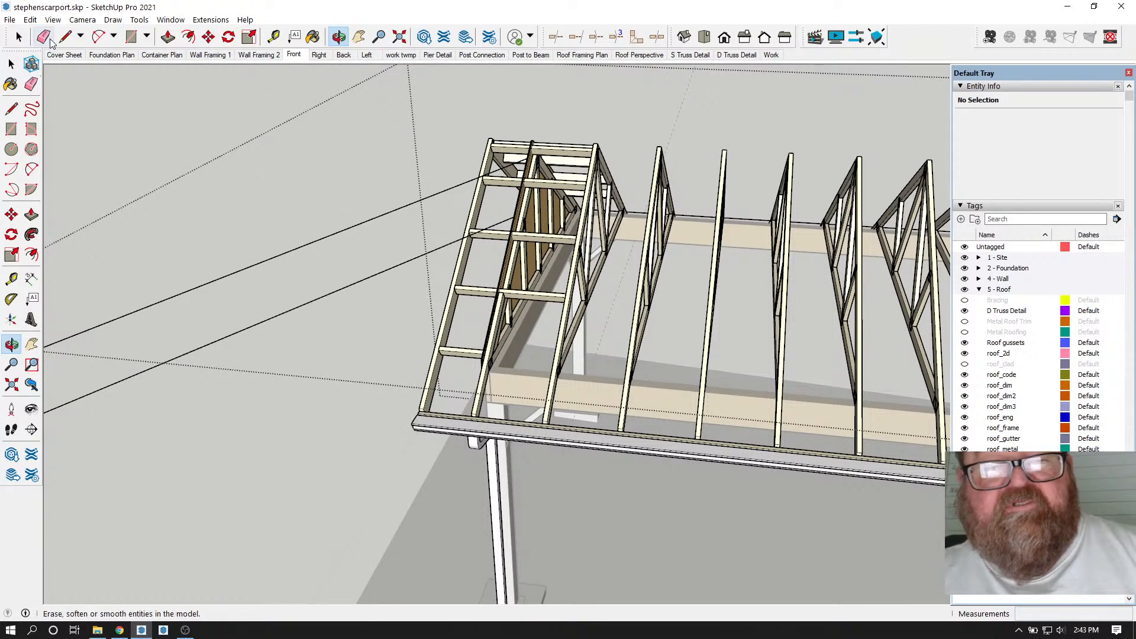
click(236, 277)
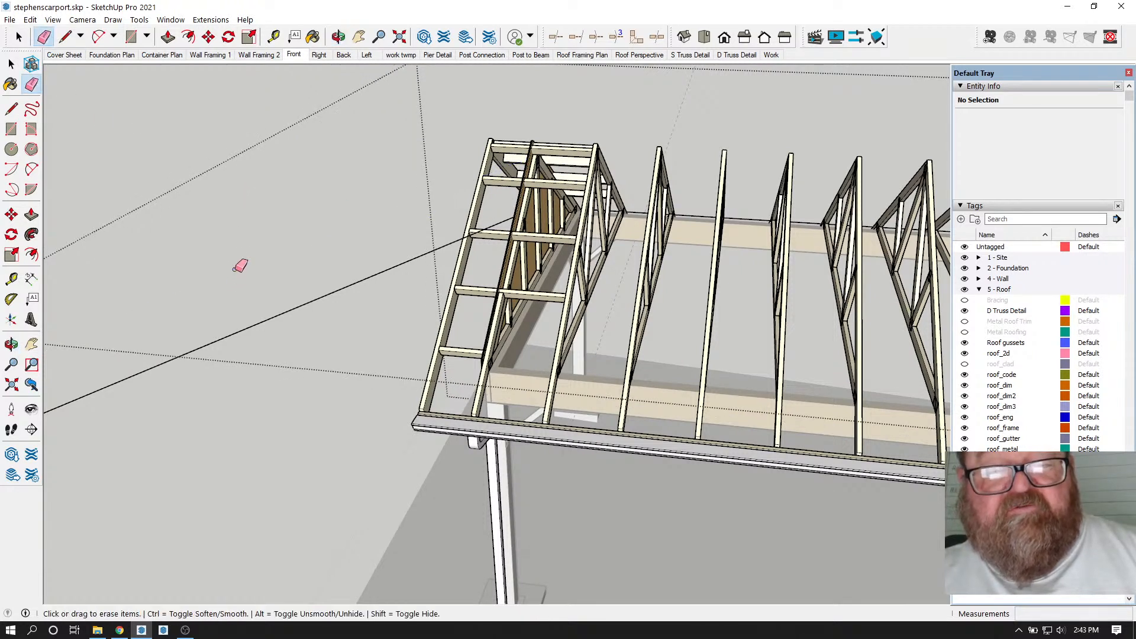
click(254, 325)
- Compare the two gable ends and examine the overhang framing at the end above the truck's front
scroll(540, 228, up, 3)
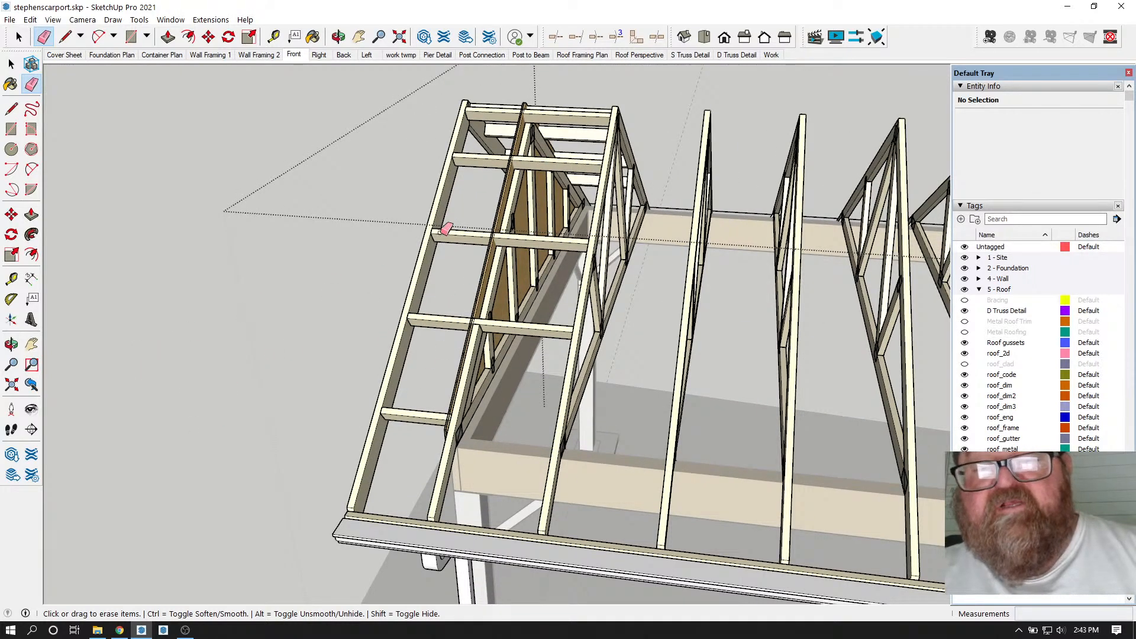
scroll(143, 355, down, 10)
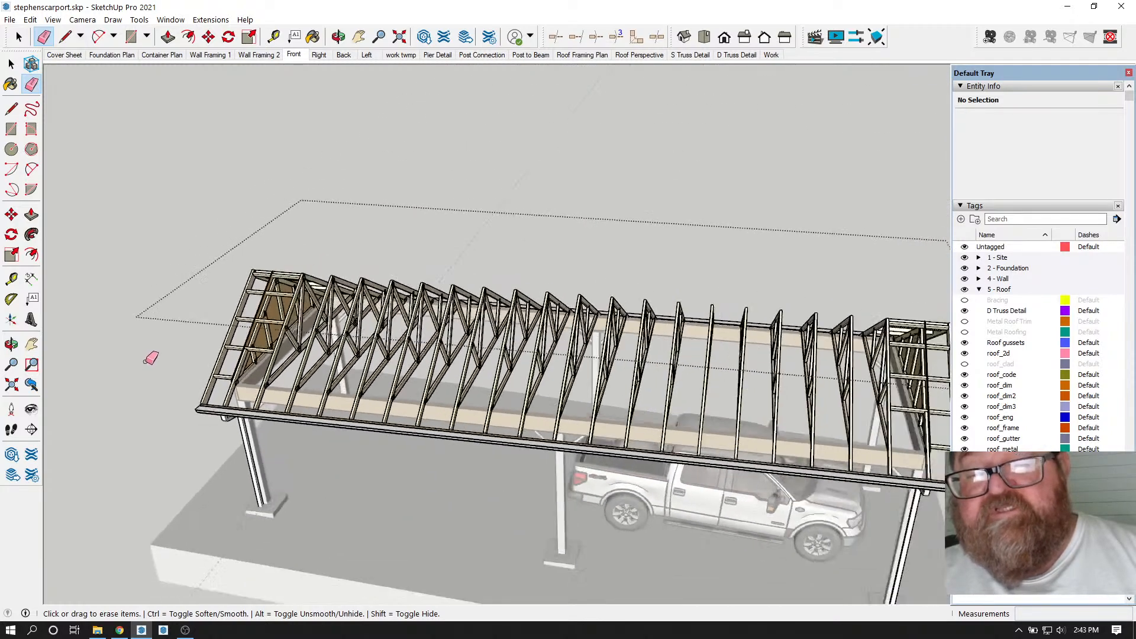
scroll(151, 358, down, 2)
scroll(799, 355, up, 10)
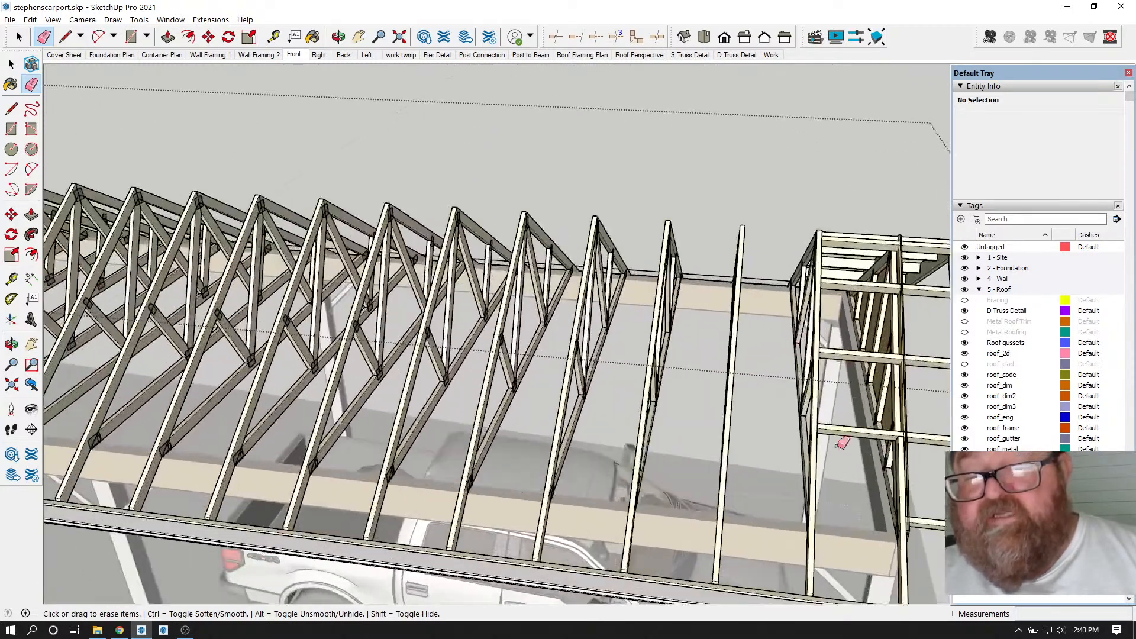
scroll(851, 493, up, 6)
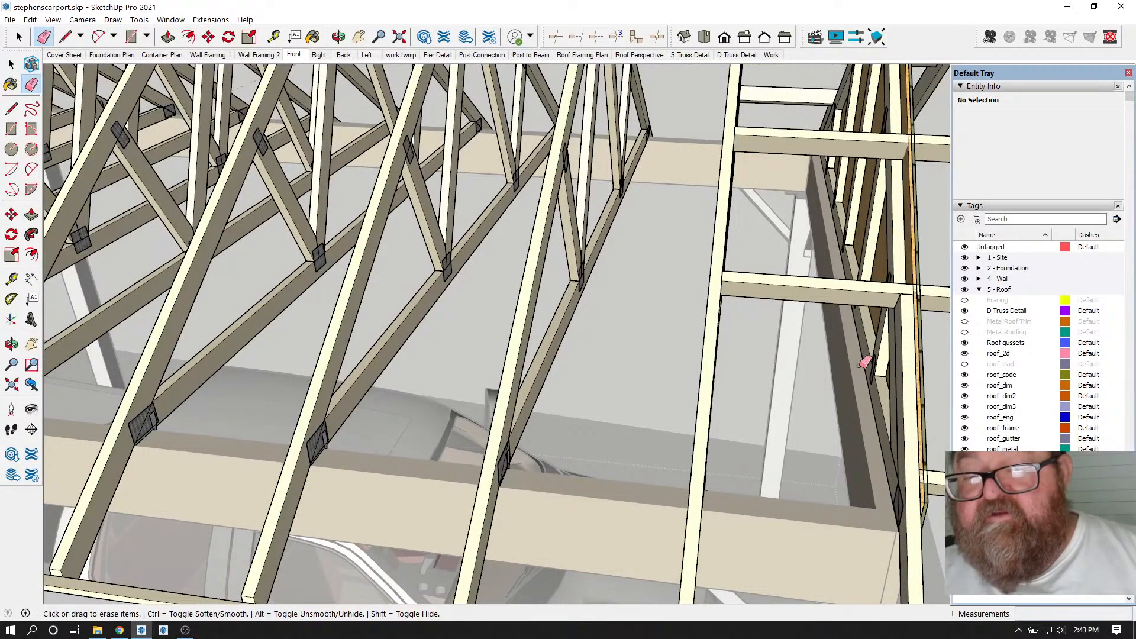
scroll(792, 499, down, 4)
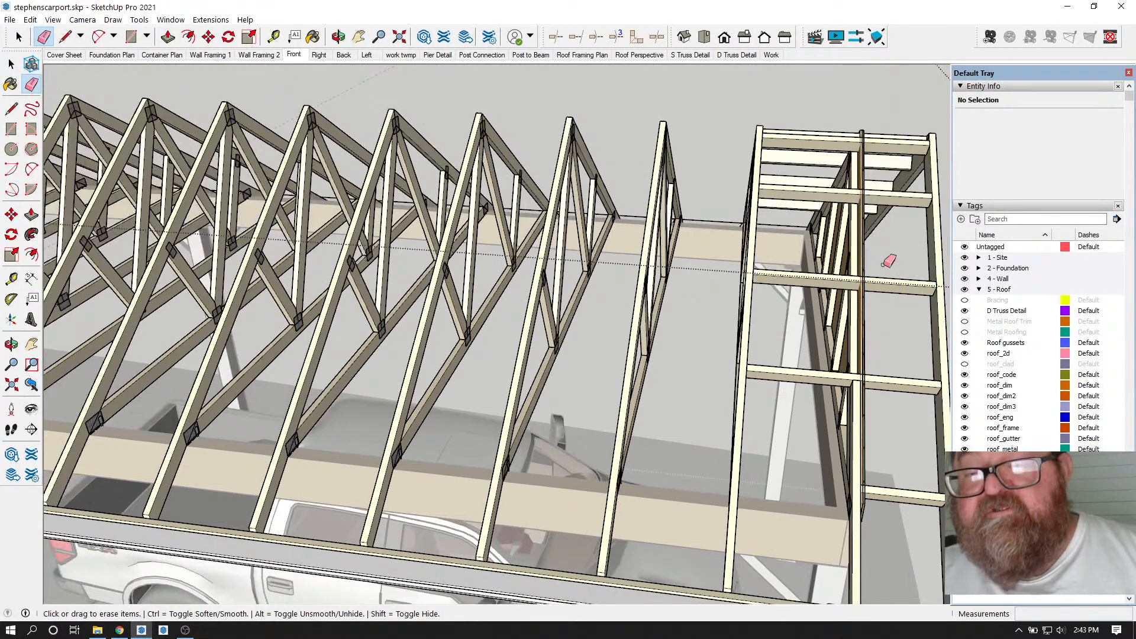
scroll(780, 248, down, 3)
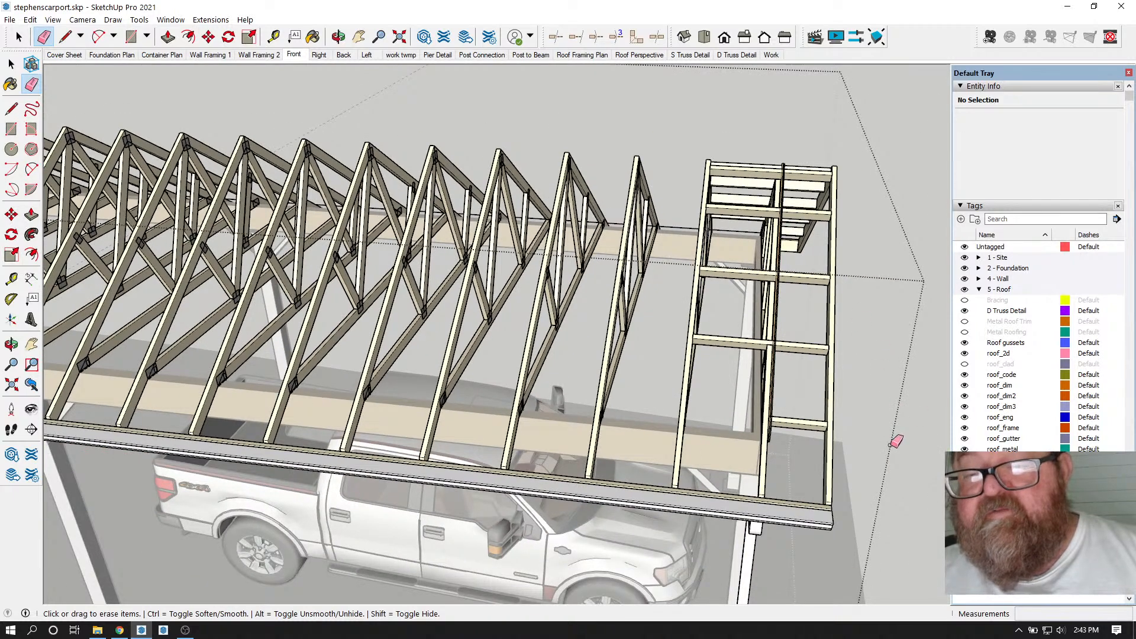
scroll(824, 312, up, 8)
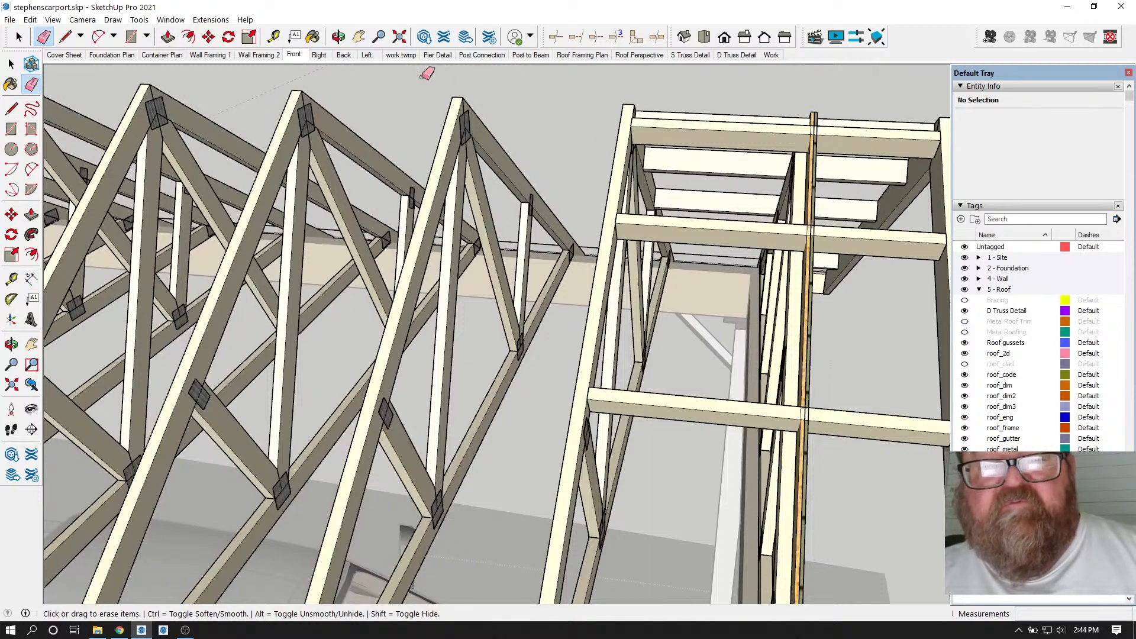
- Draw a string line along the ridge from the gable-end peak above the truck's front to the opposite gable-end peak
click(338, 36)
drag(651, 195, 768, 338)
click(64, 37)
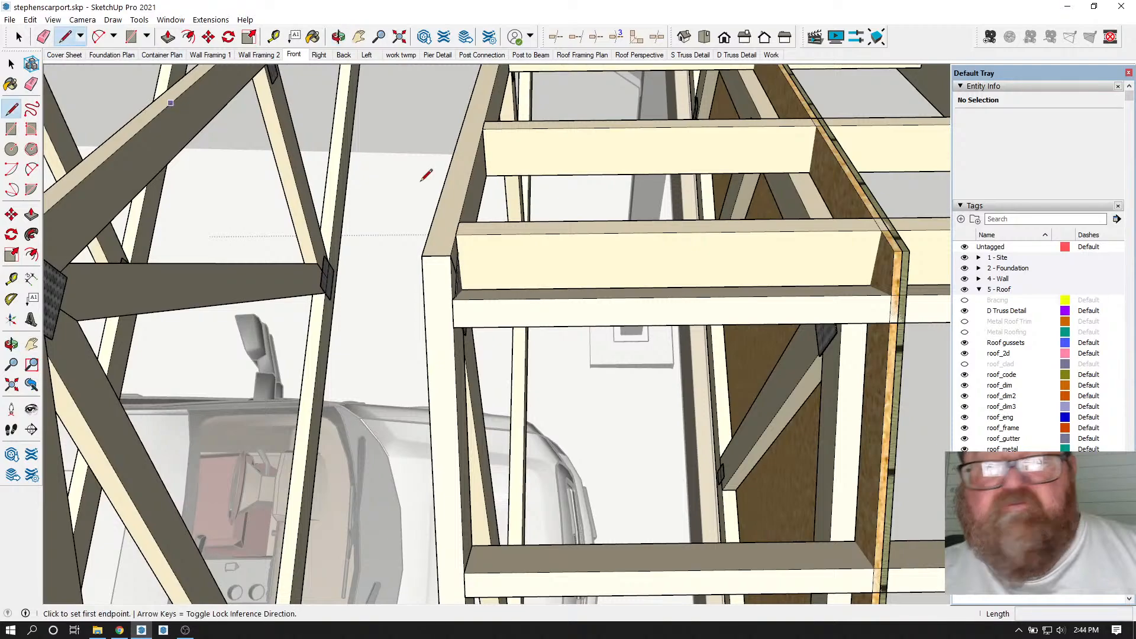
click(869, 285)
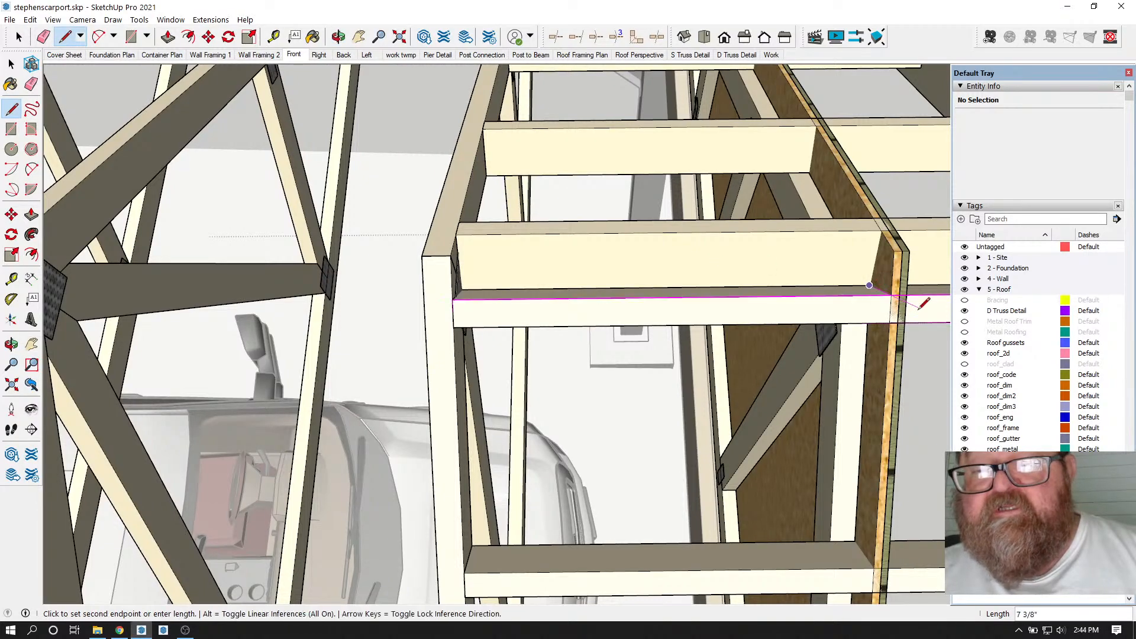
scroll(875, 290, down, 10)
scroll(916, 317, down, 10)
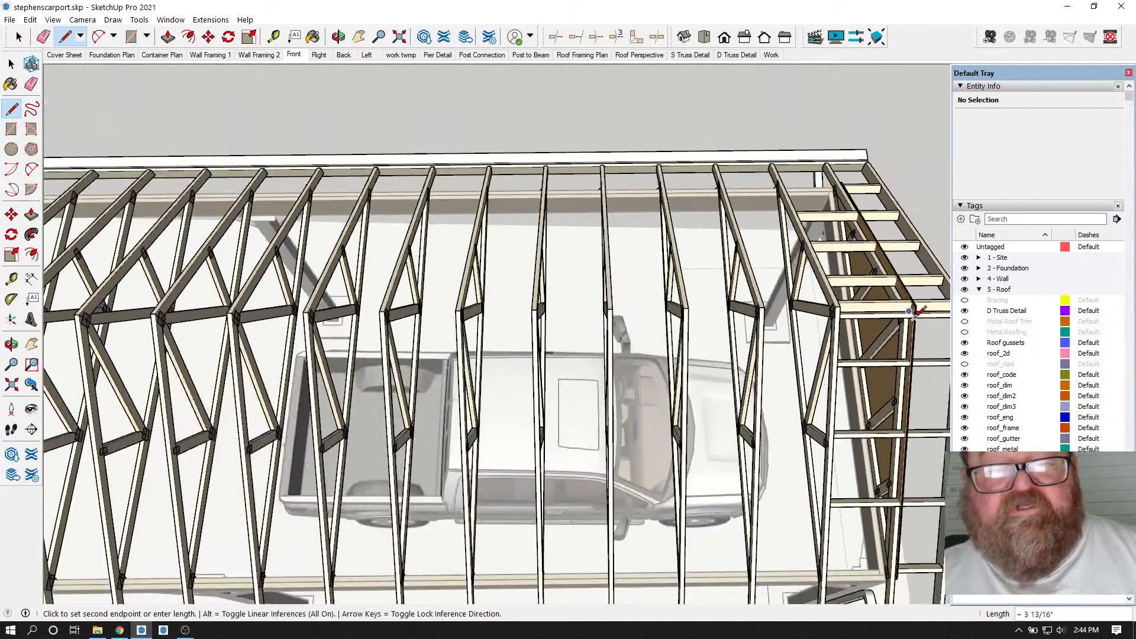
scroll(234, 315, up, 10)
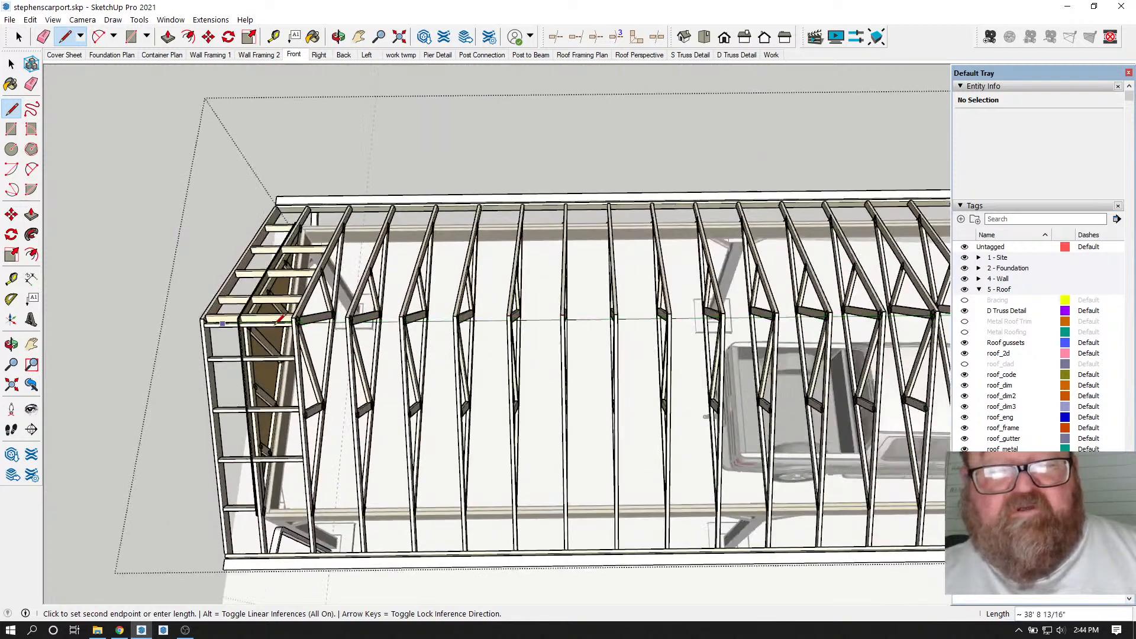
scroll(232, 319, up, 3)
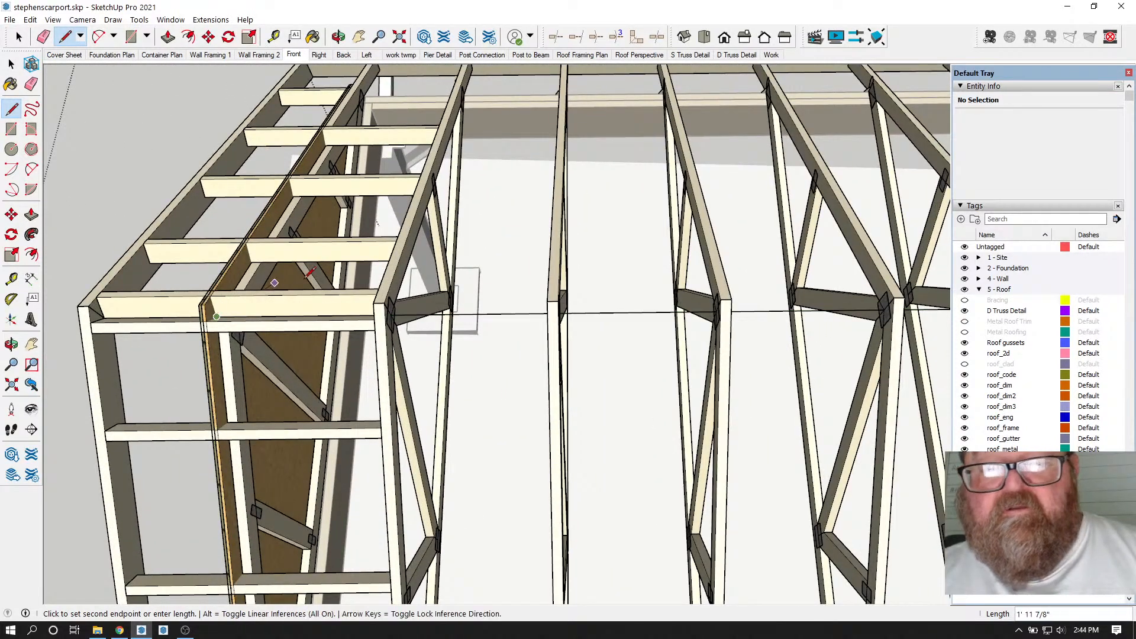
- Remove the ridge string line and inspect the peaks of the gable overhang and the adjoining trusses
click(338, 37)
drag(400, 269, 300, 201)
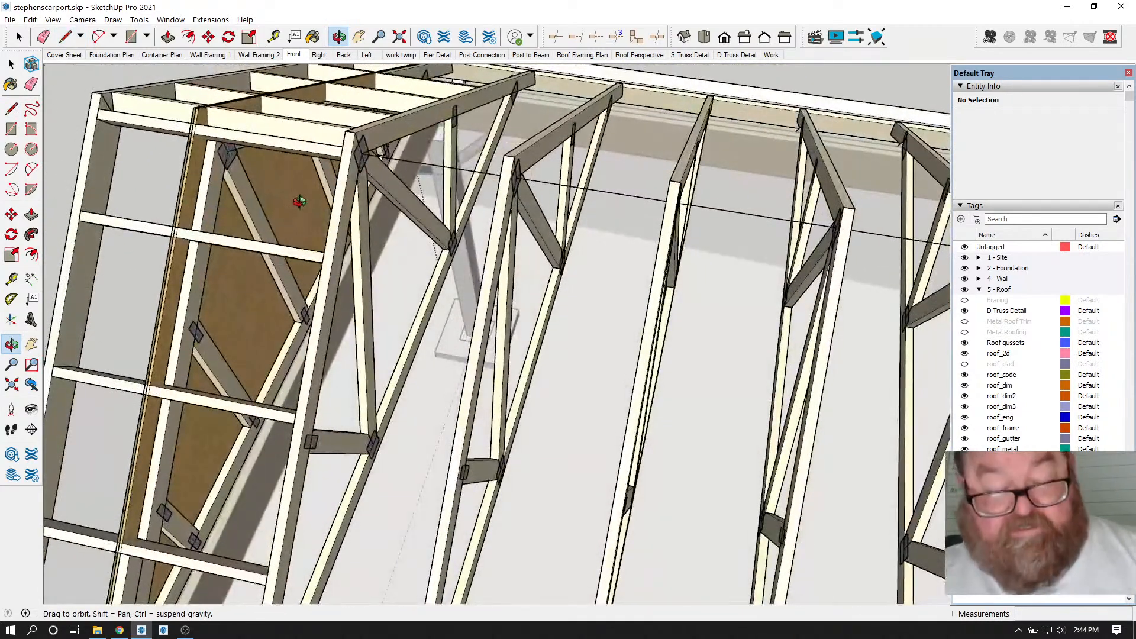
scroll(382, 136, up, 5)
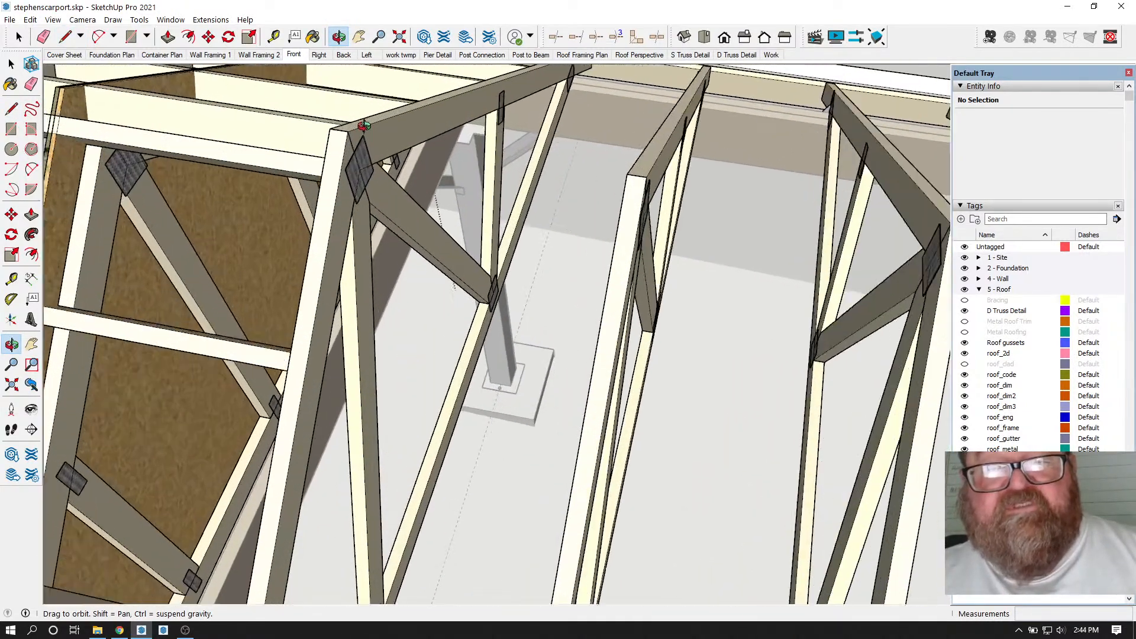
scroll(382, 136, down, 8)
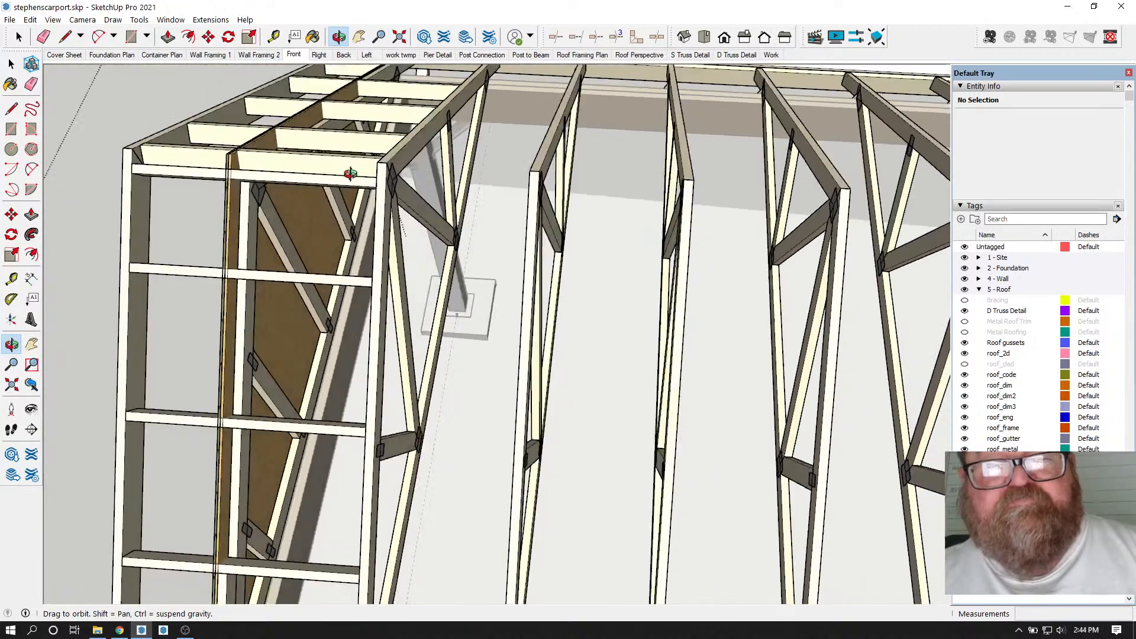
drag(350, 173, 352, 181)
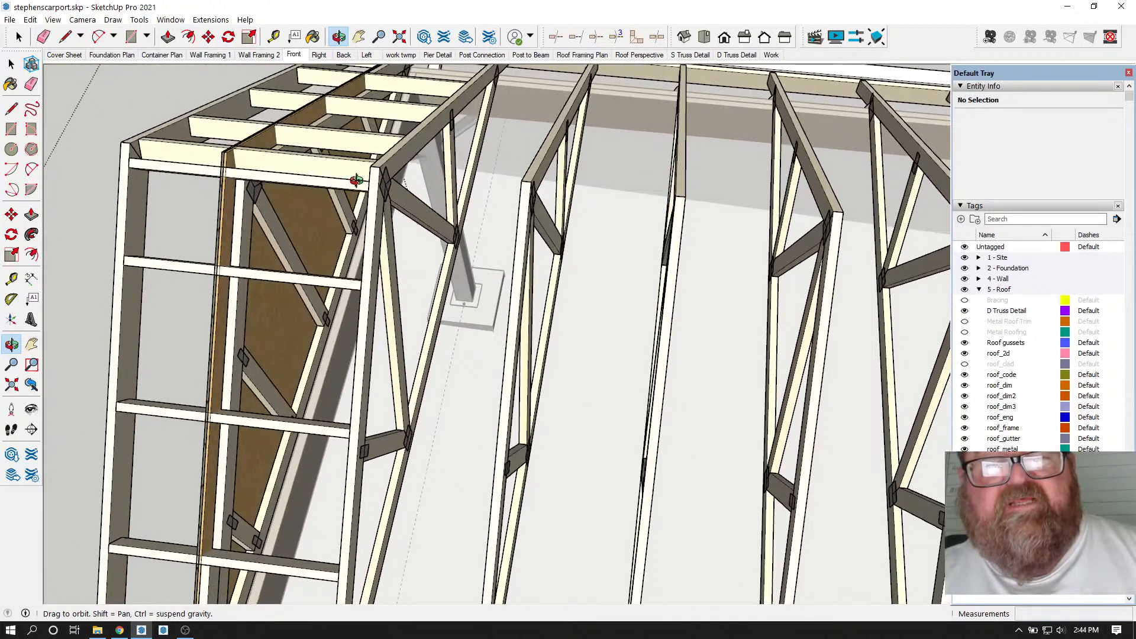
- Measure the distance between the top chords of the first full truss and the next truss at the ridge
scroll(356, 179, down, 5)
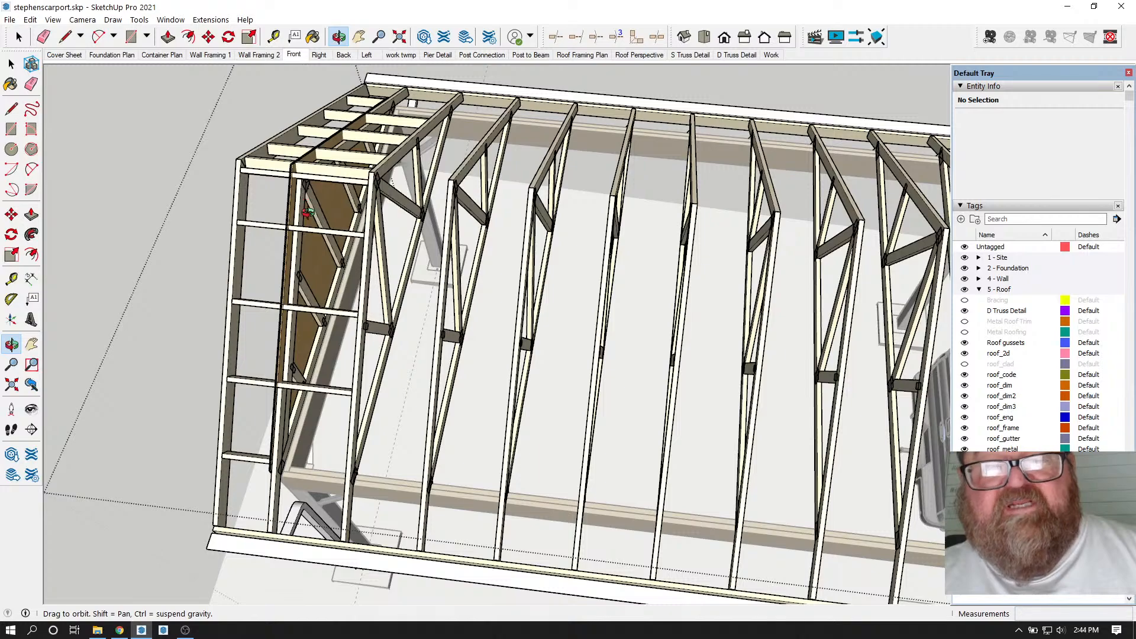
scroll(298, 177, up, 8)
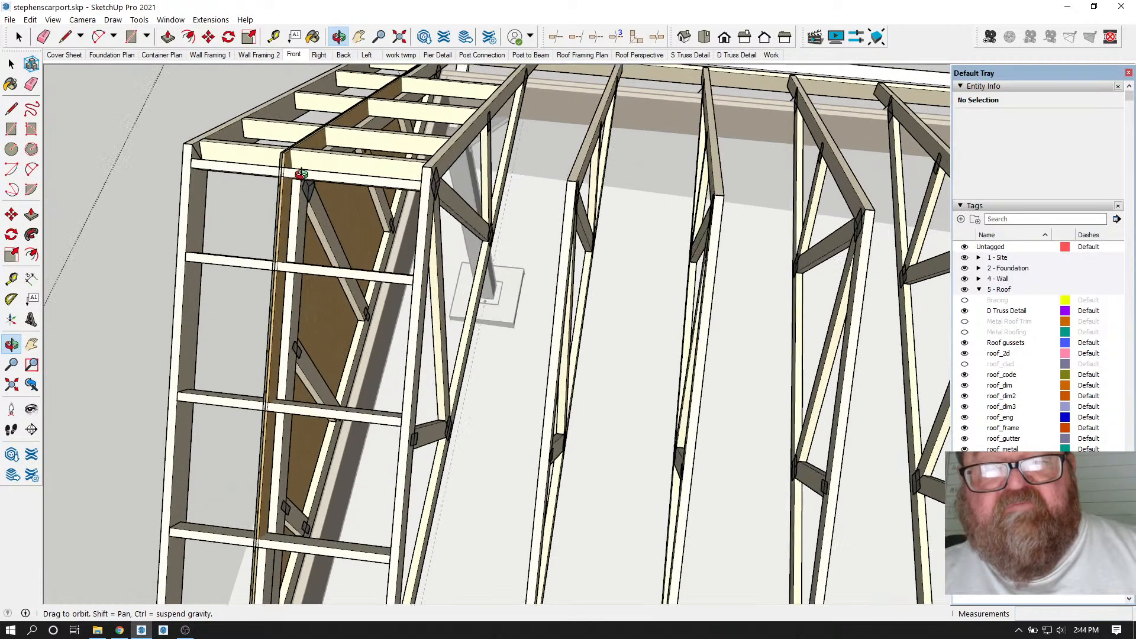
scroll(377, 164, down, 5)
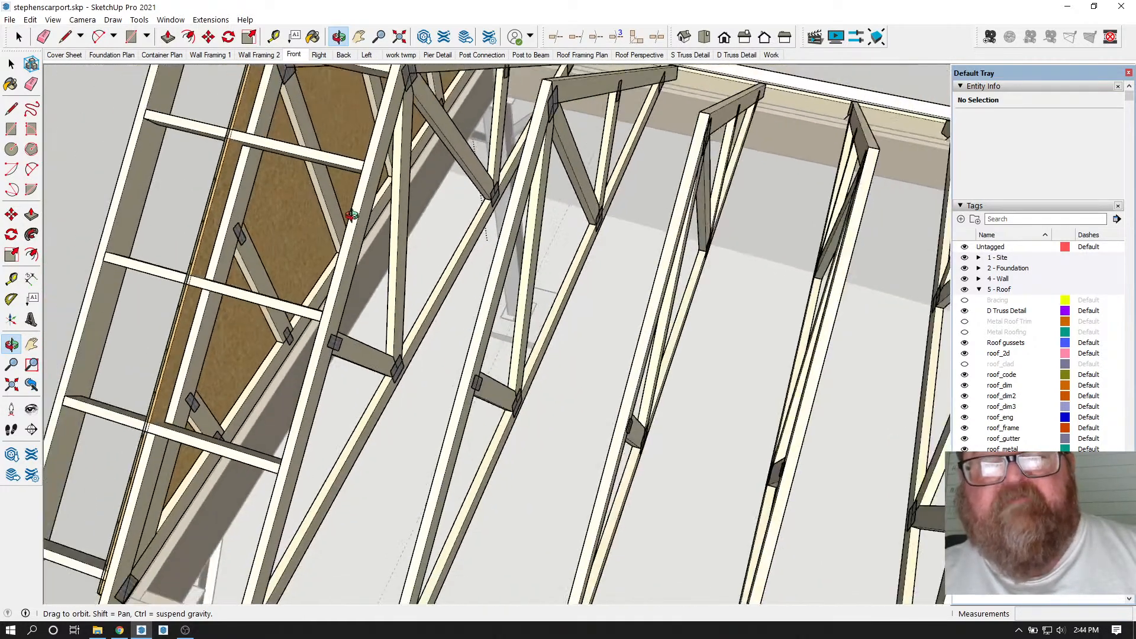
scroll(420, 245, down, 3)
scroll(420, 244, up, 8)
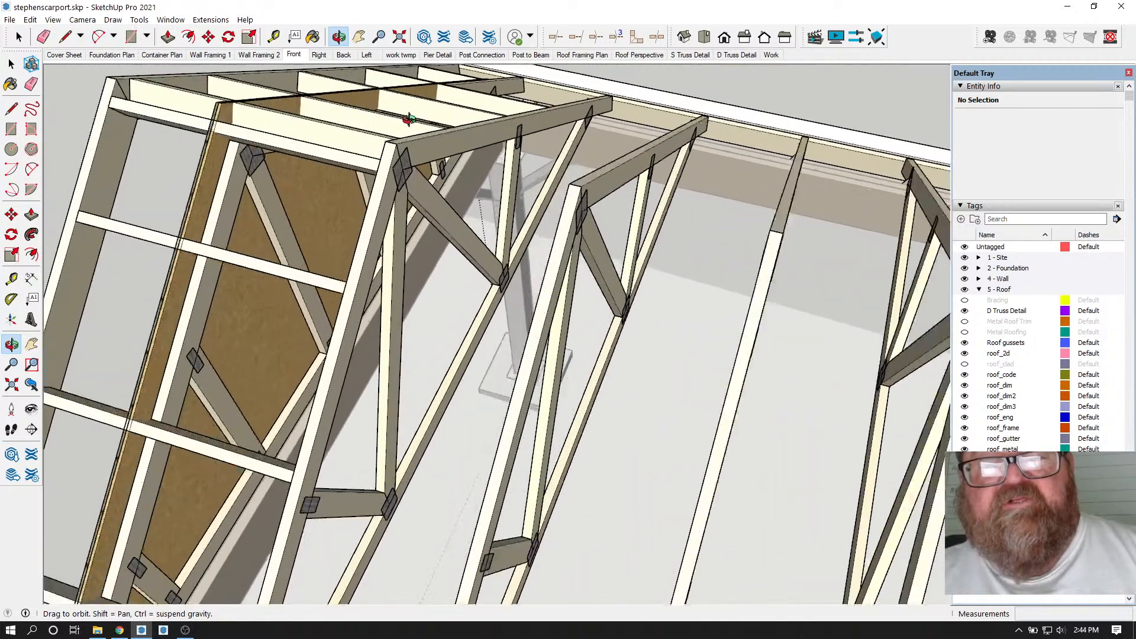
click(274, 37)
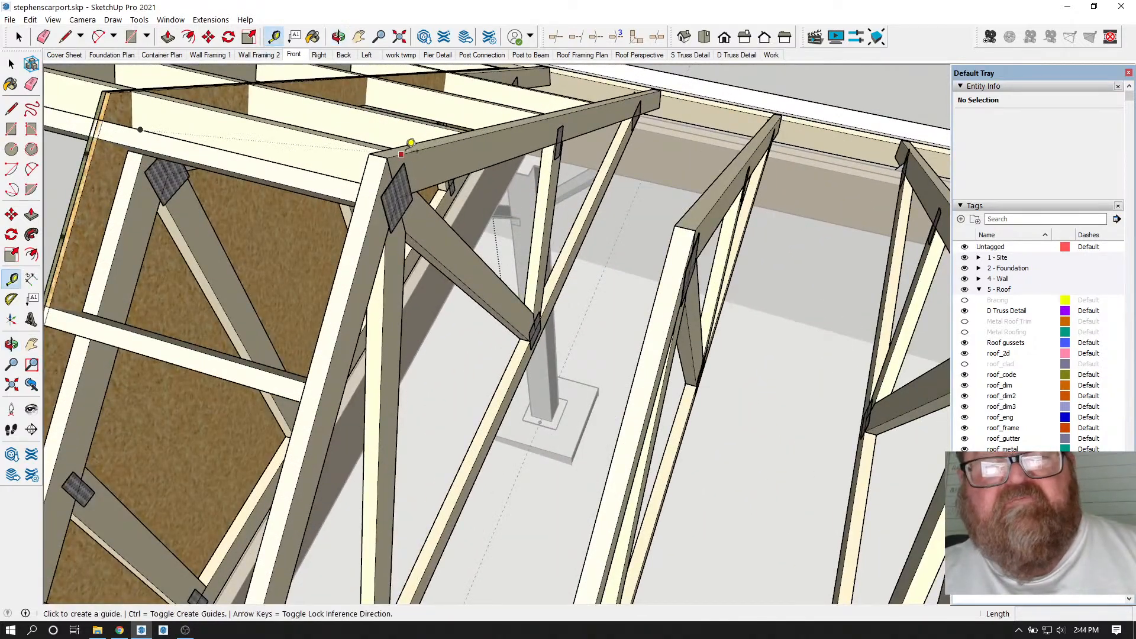
click(387, 158)
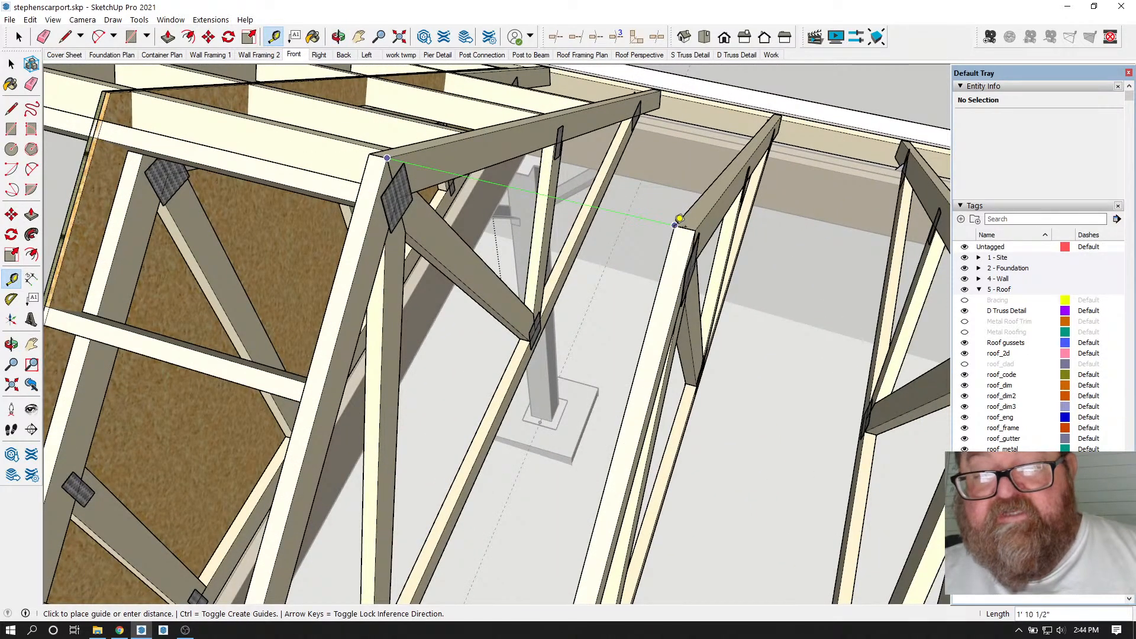
click(680, 219)
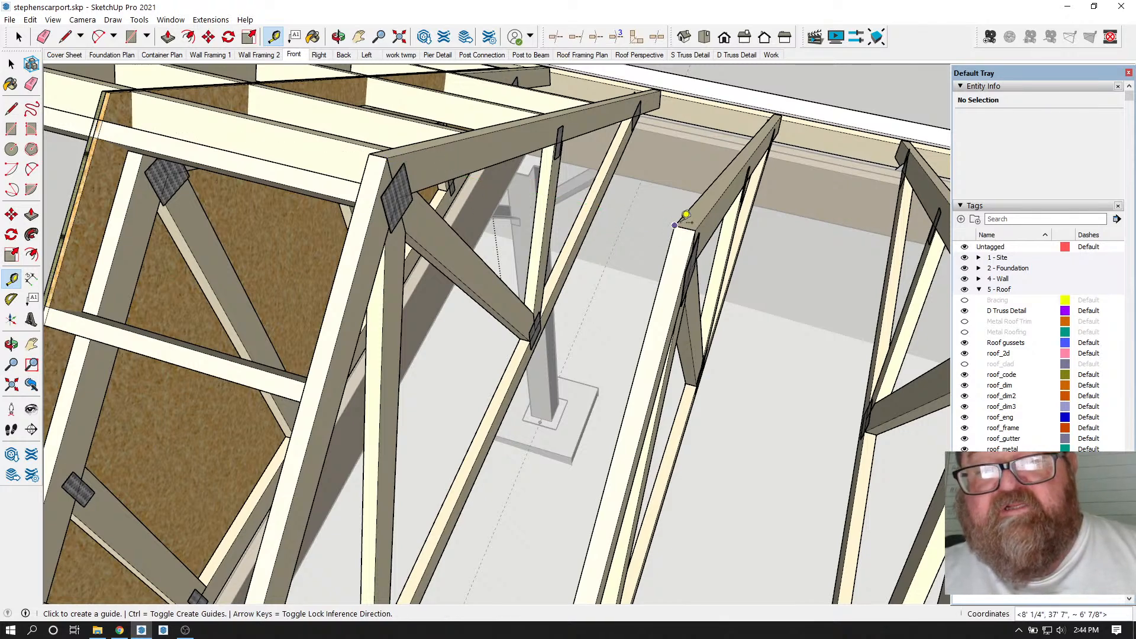
- Examine the gable-end overhang framing and the neighbouring trusses from several angles
click(338, 36)
drag(355, 254, 436, 202)
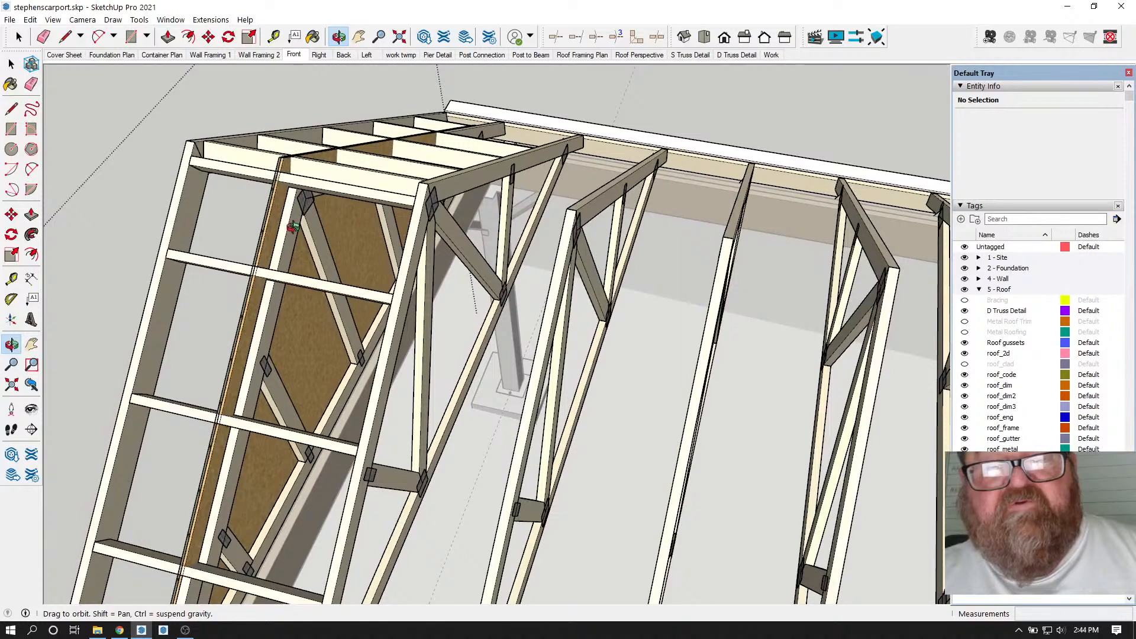
drag(345, 168, 388, 198)
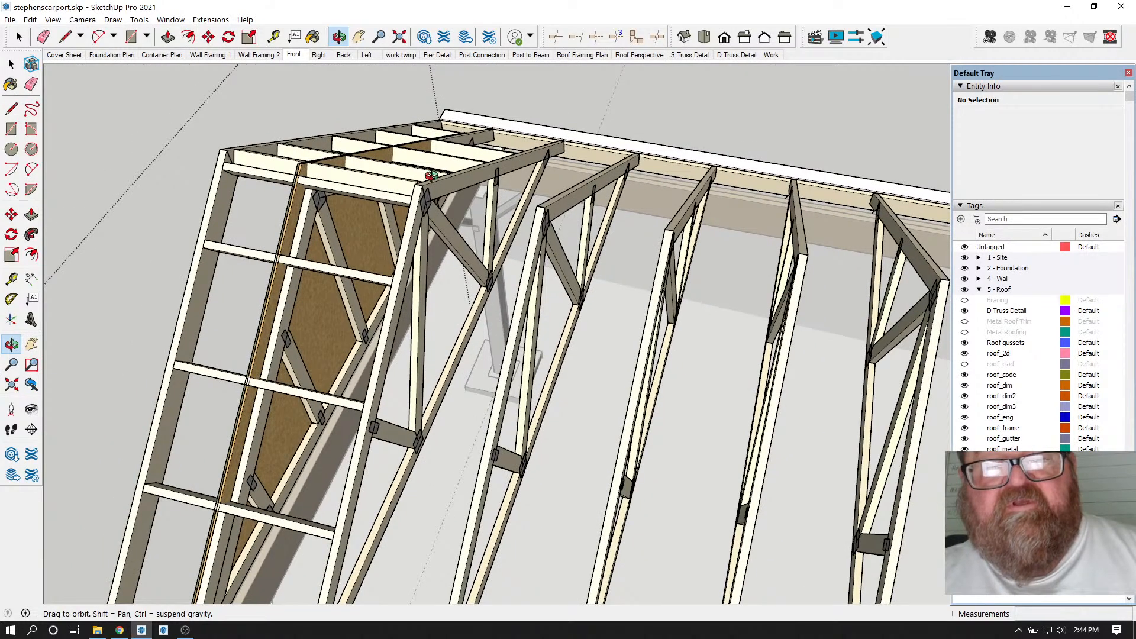
drag(471, 268, 424, 267)
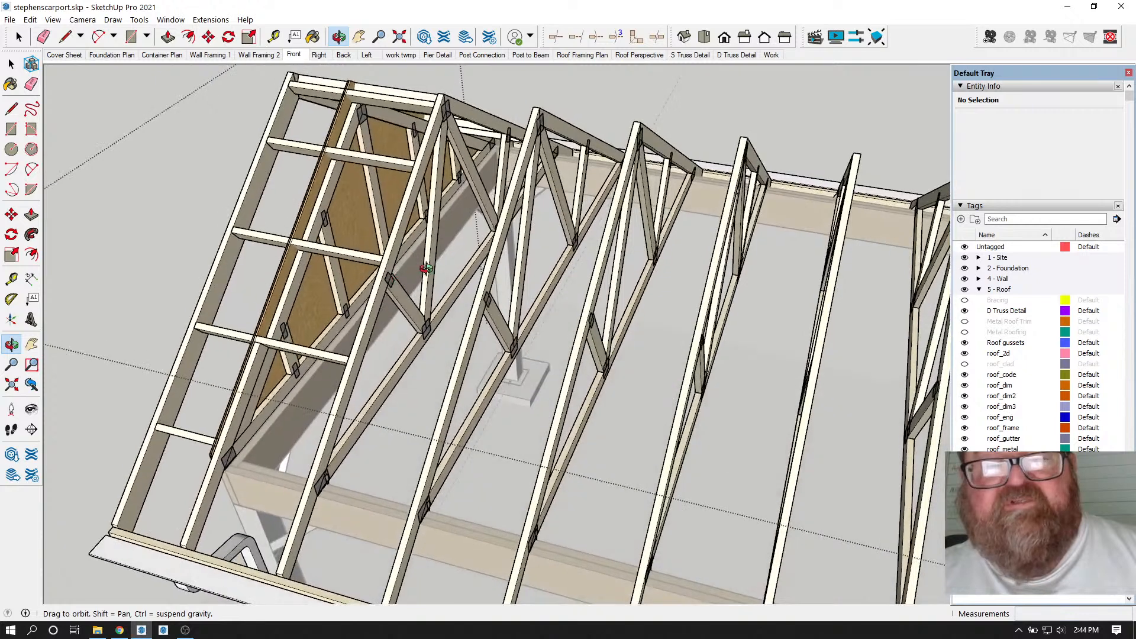
drag(390, 194, 343, 222)
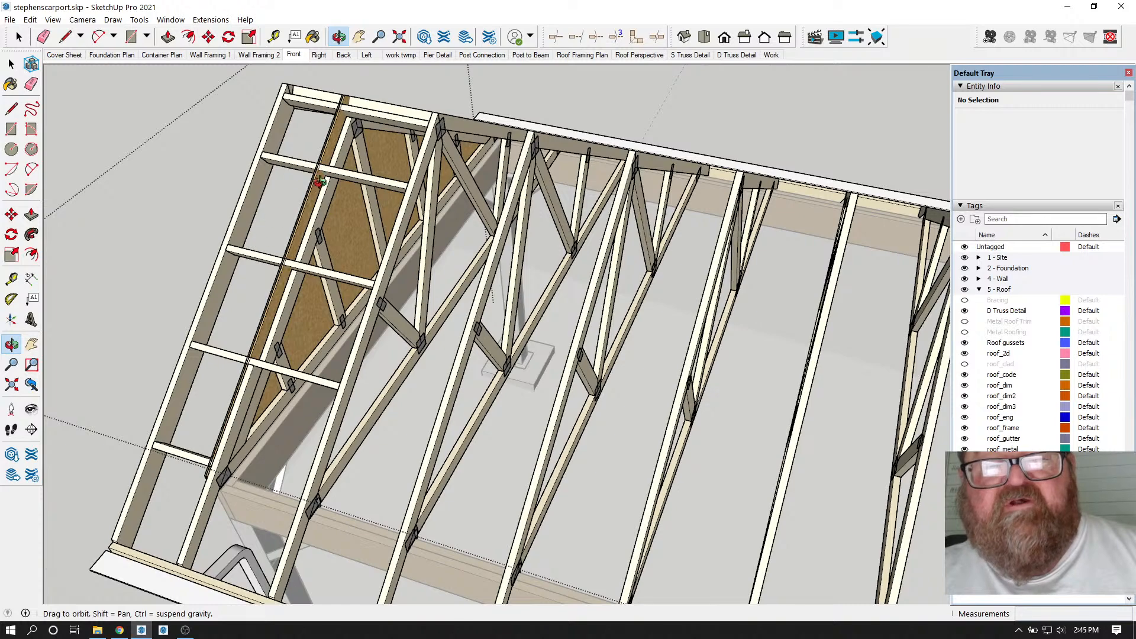
drag(320, 177, 335, 153)
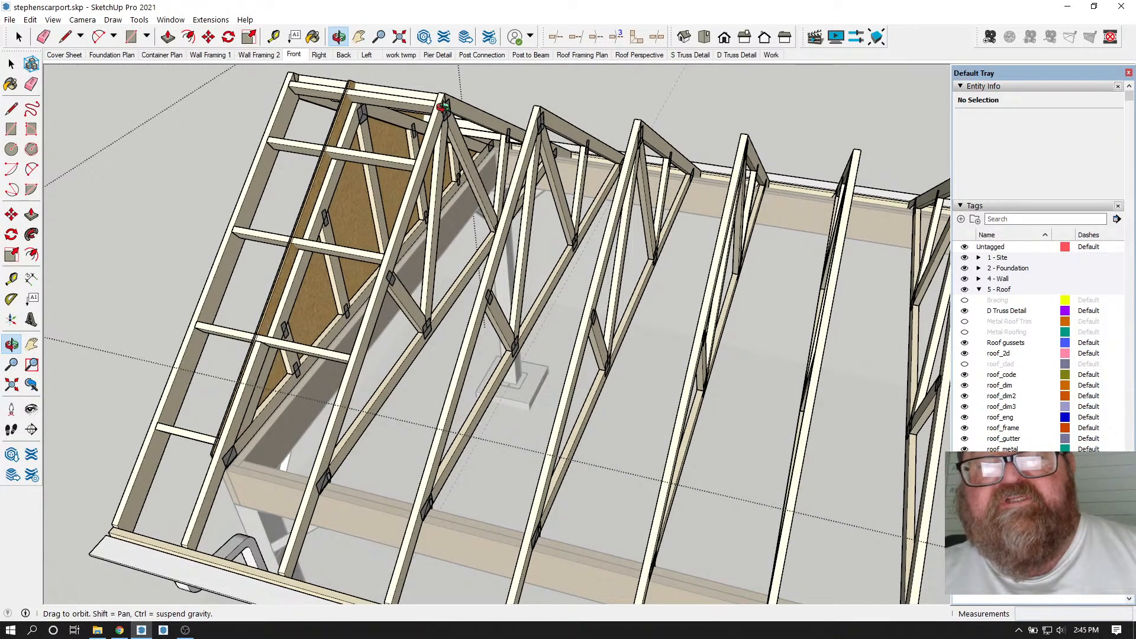
drag(443, 107, 438, 136)
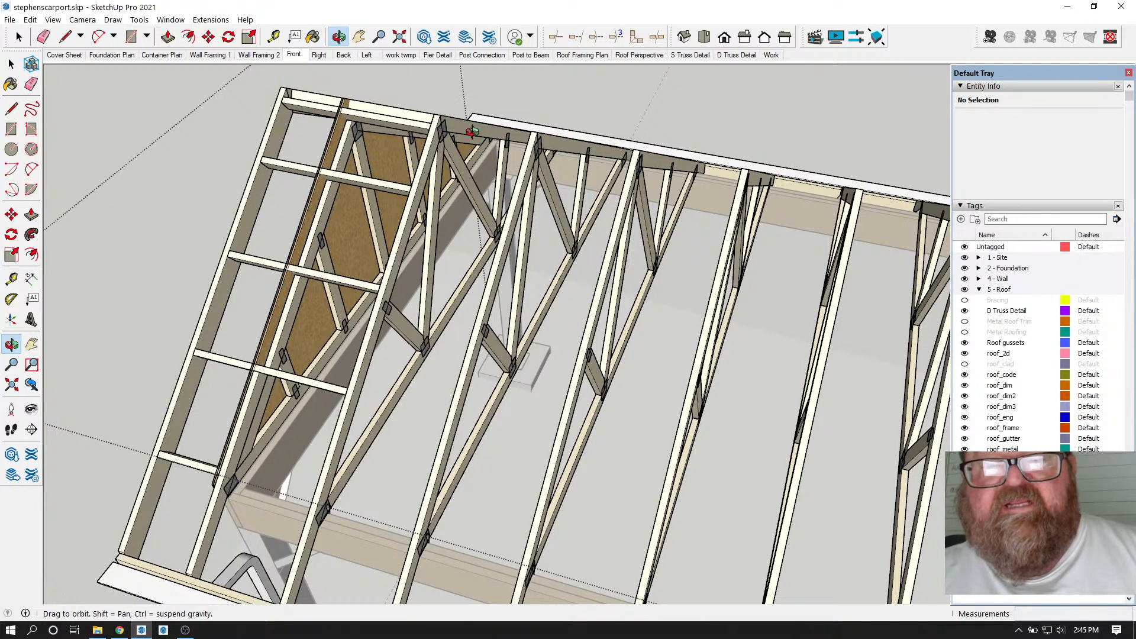
drag(540, 171, 557, 195)
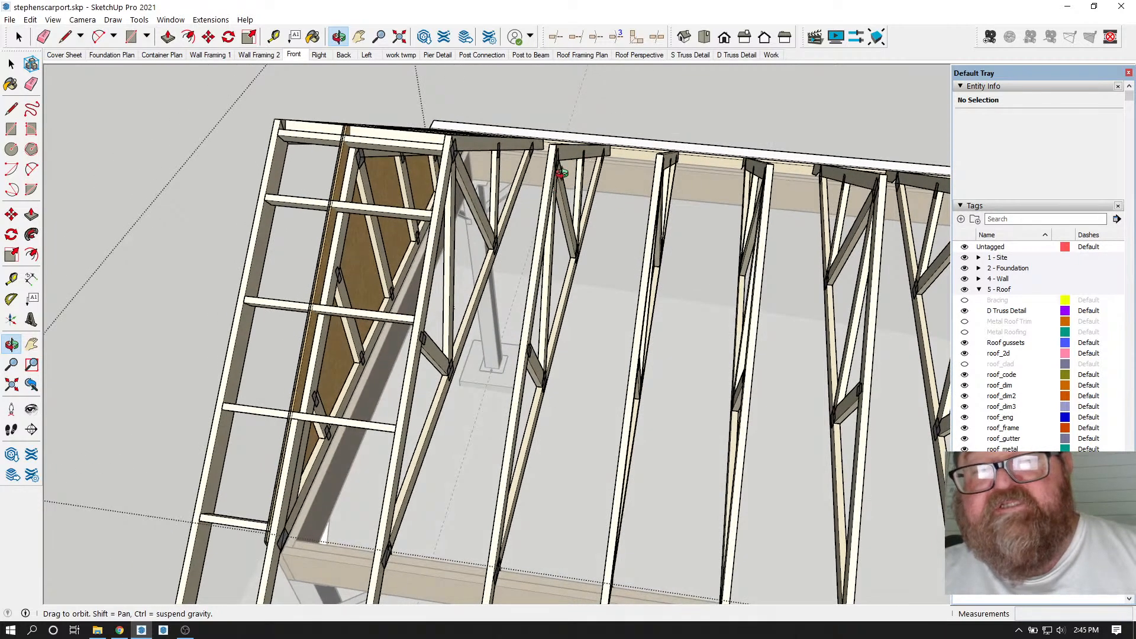
drag(572, 156, 527, 127)
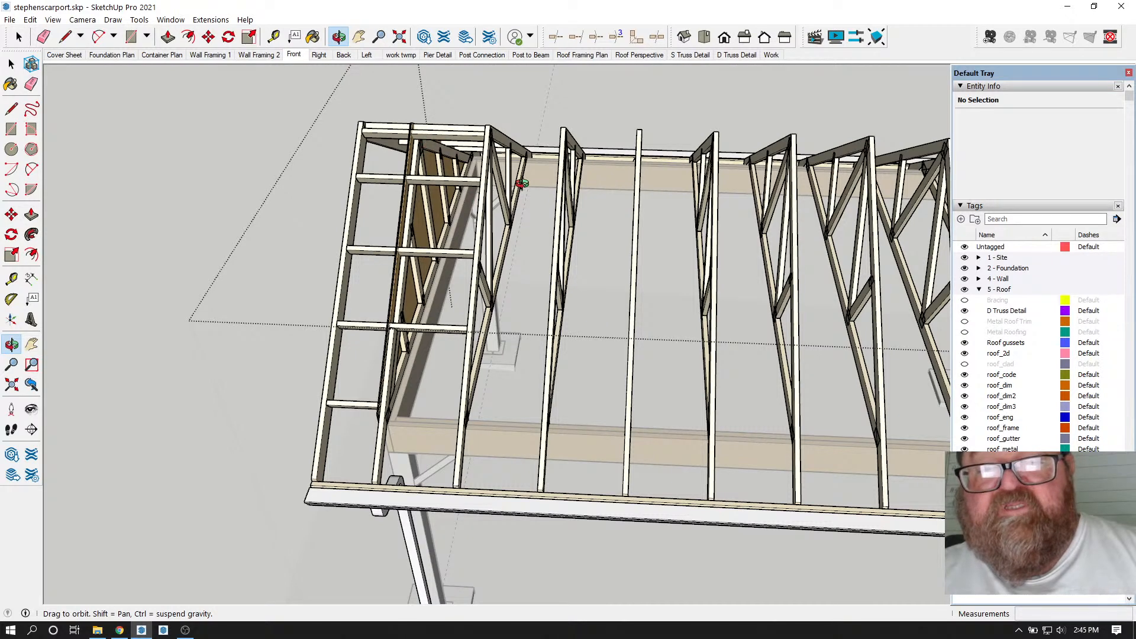
- Draw a line across the top of the front beam, just beside the gusset of the first full truss
scroll(541, 425, up, 8)
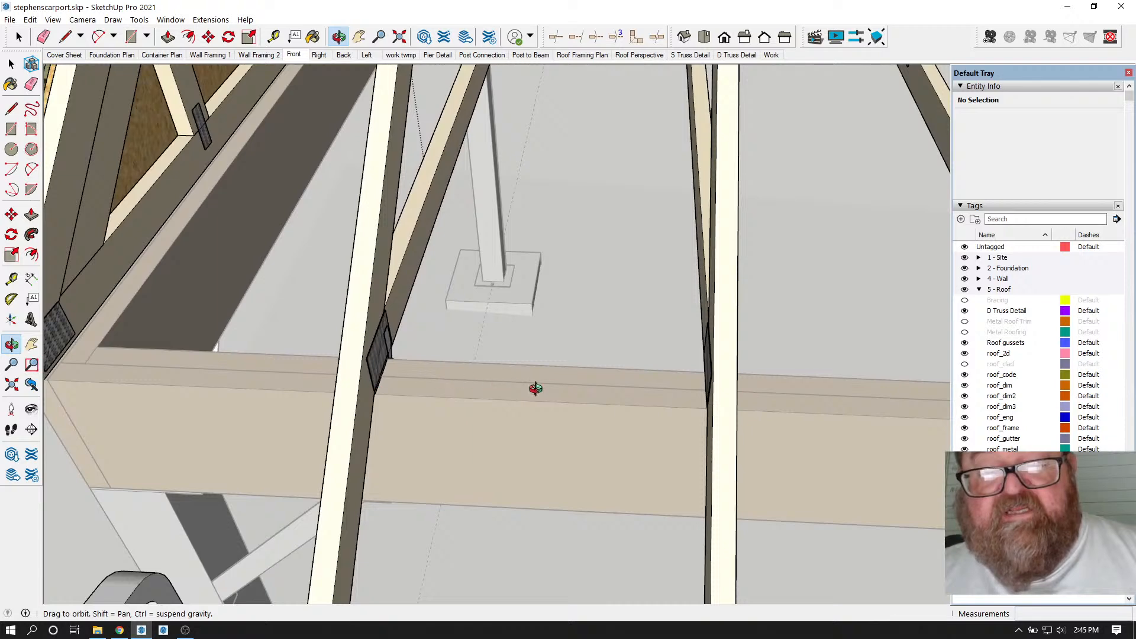
drag(469, 405, 359, 371)
click(65, 36)
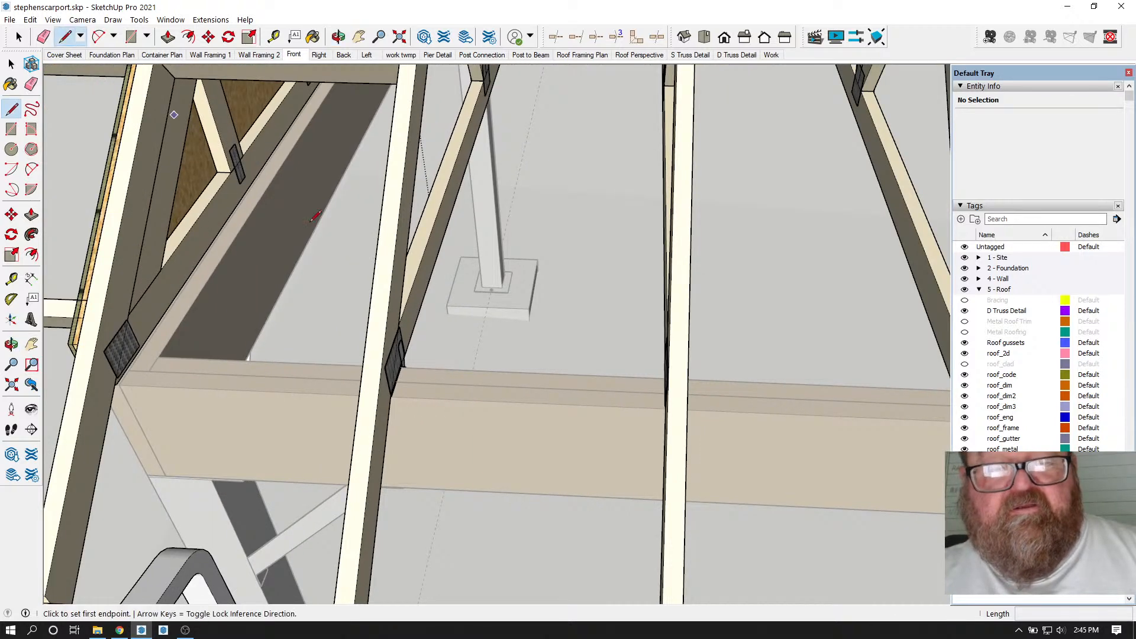
scroll(482, 427, up, 5)
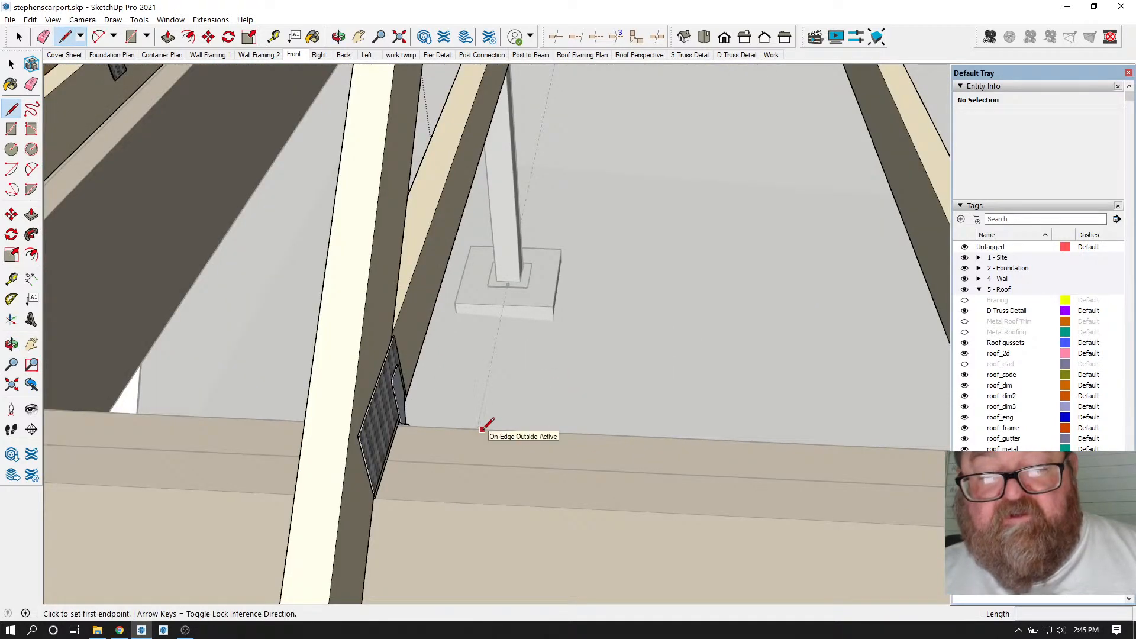
click(482, 428)
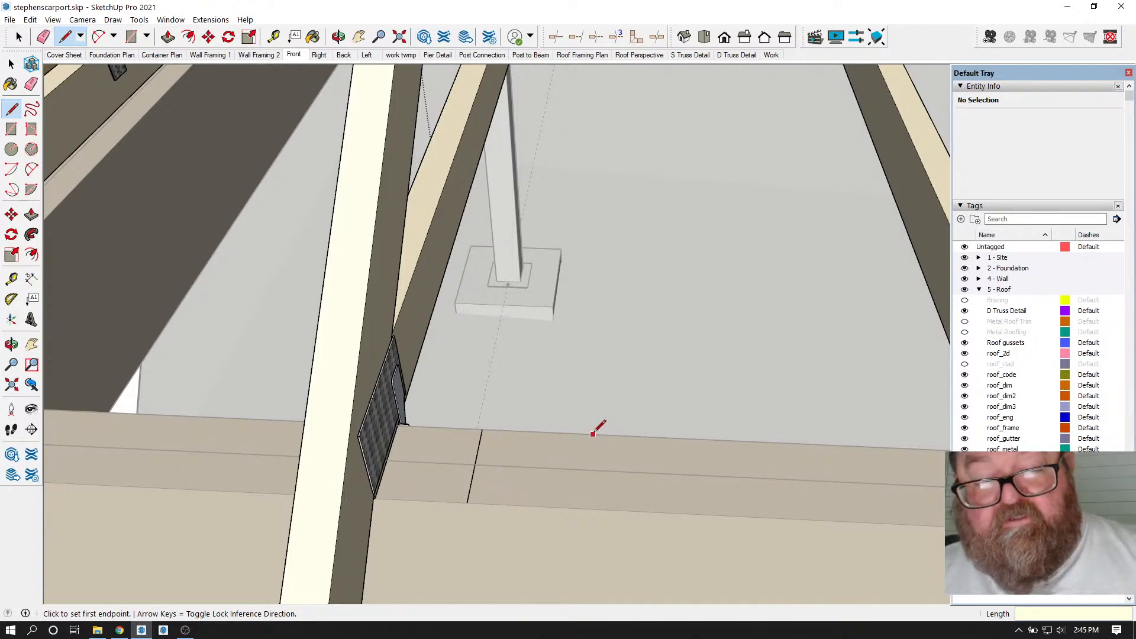
- Examine the whole carport roof framing from one gable end to the other, including the truss spacing
scroll(362, 392, down, 8)
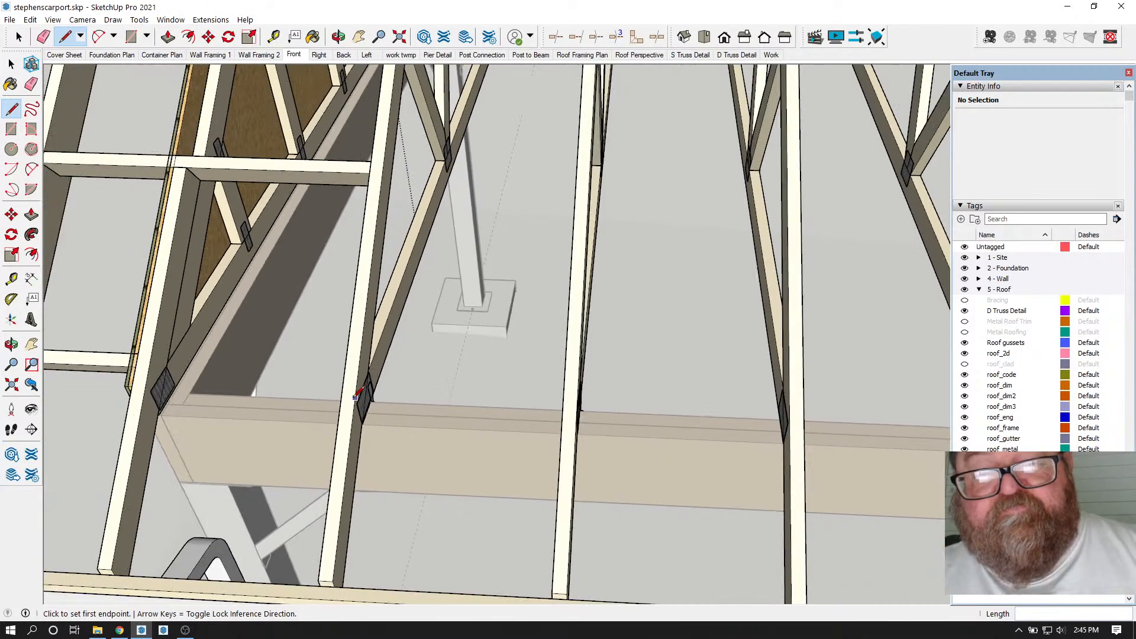
scroll(357, 396, down, 10)
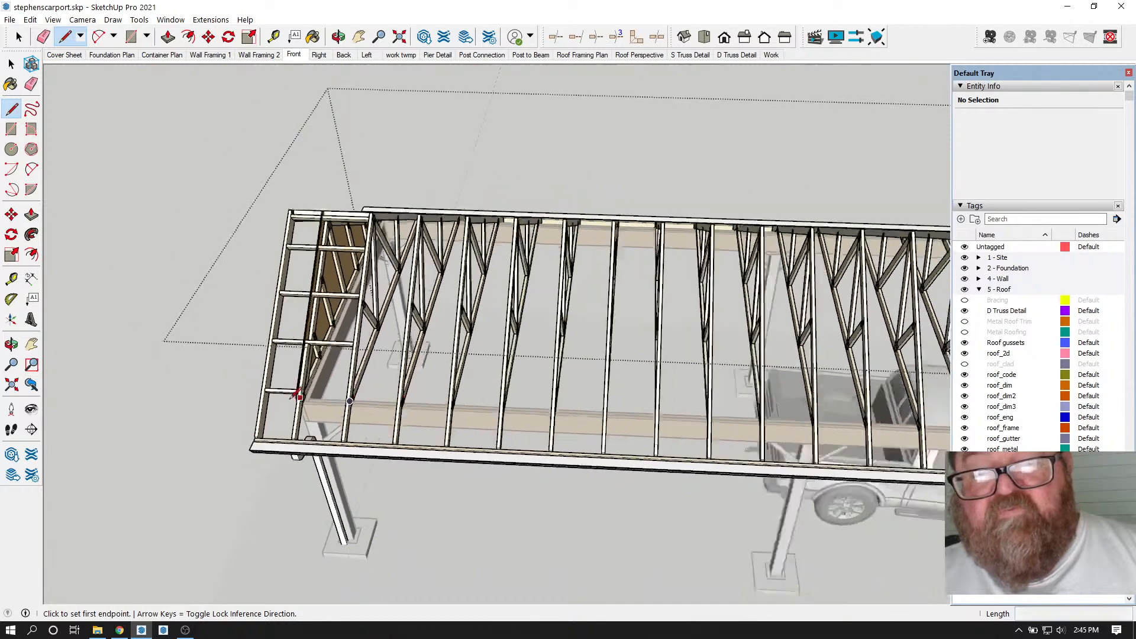
scroll(296, 394, down, 3)
scroll(617, 419, up, 3)
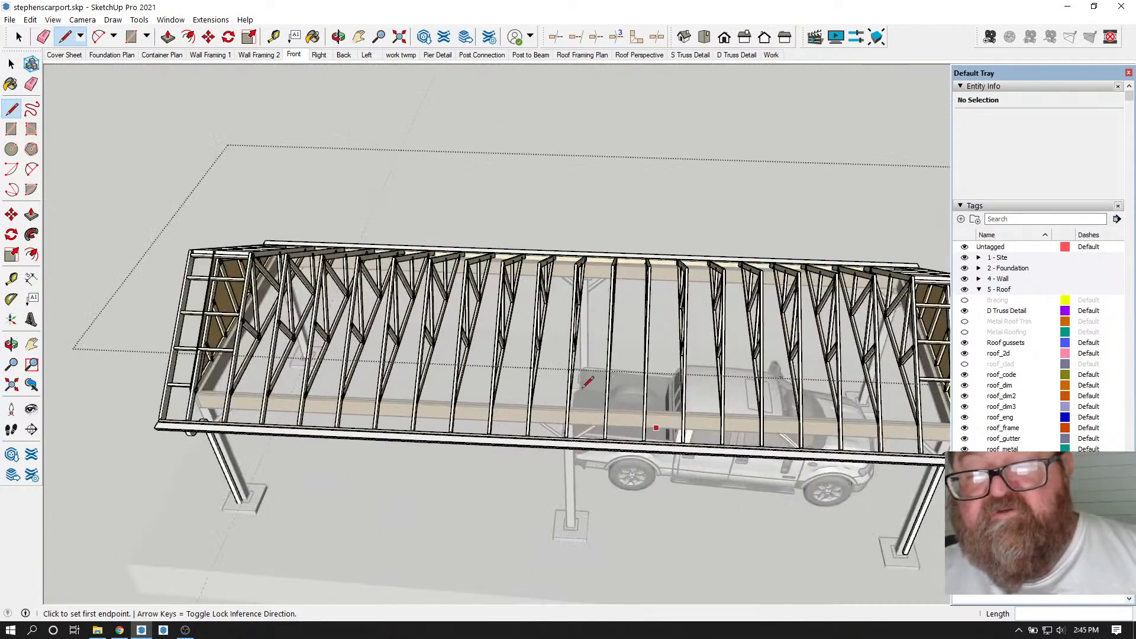
scroll(182, 199, down, 2)
scroll(182, 200, down, 2)
click(338, 37)
scroll(799, 351, up, 8)
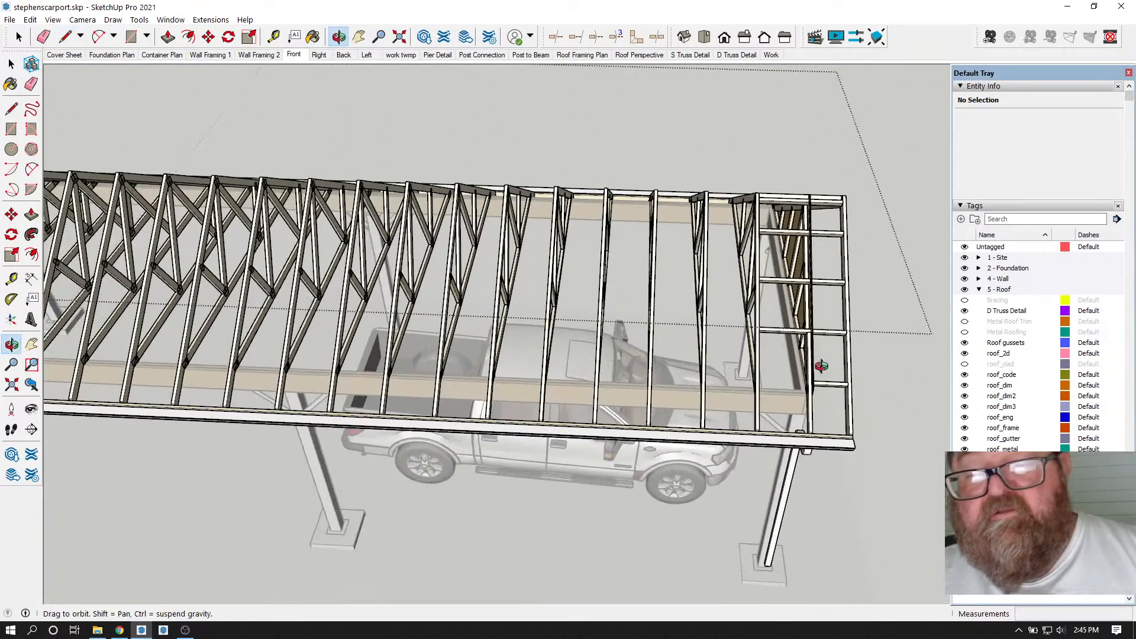
scroll(796, 413, down, 10)
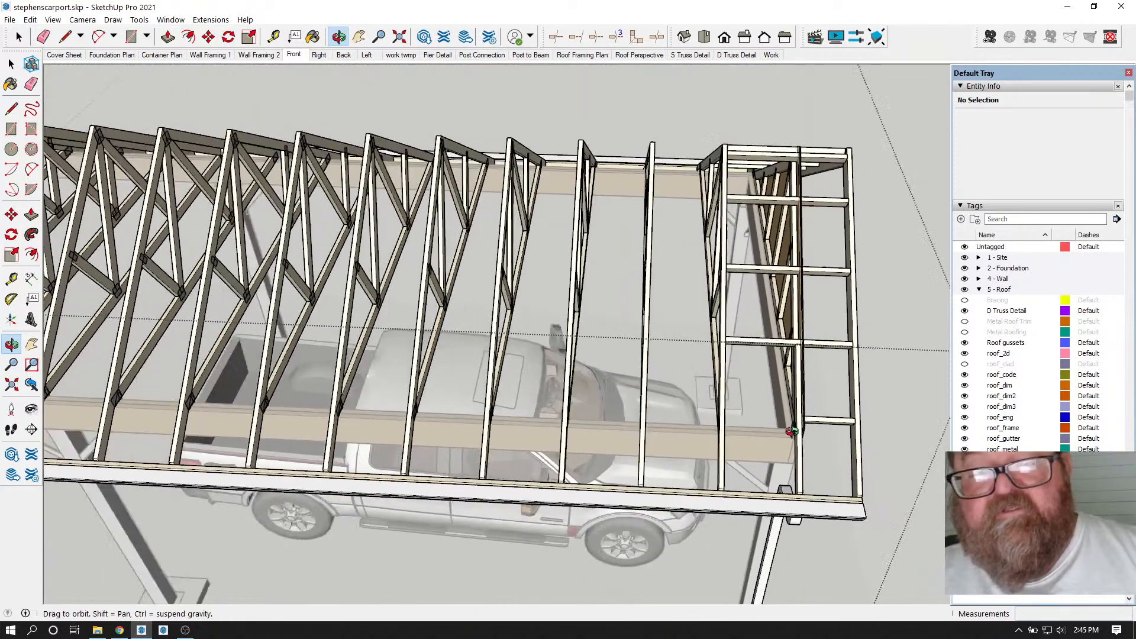
drag(511, 387, 150, 426)
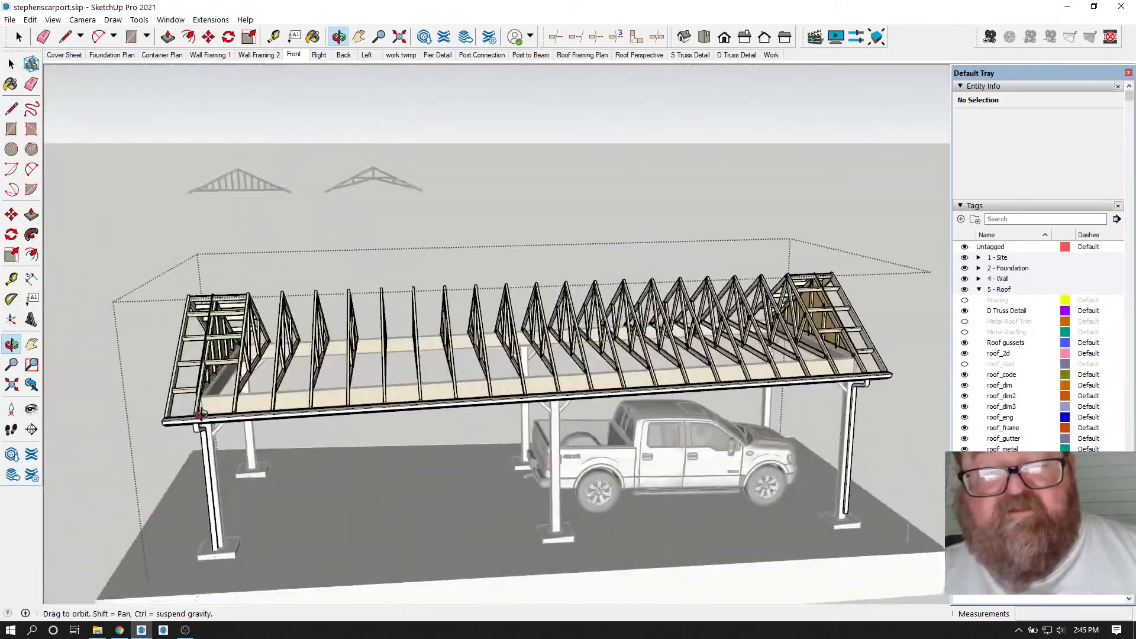
drag(397, 387, 299, 433)
scroll(283, 279, up, 6)
scroll(282, 279, up, 4)
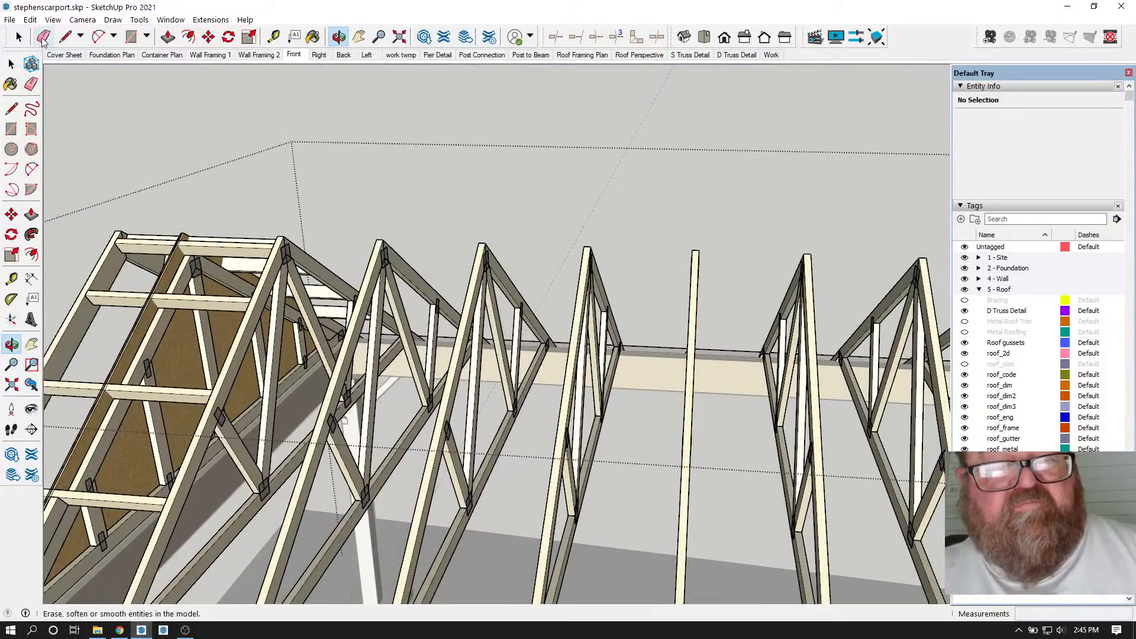
- Leave the open group and make the Bracing tag in the Roof folder visible
click(24, 39)
click(122, 68)
click(65, 36)
scroll(446, 314, down, 2)
scroll(270, 298, up, 3)
scroll(274, 293, down, 5)
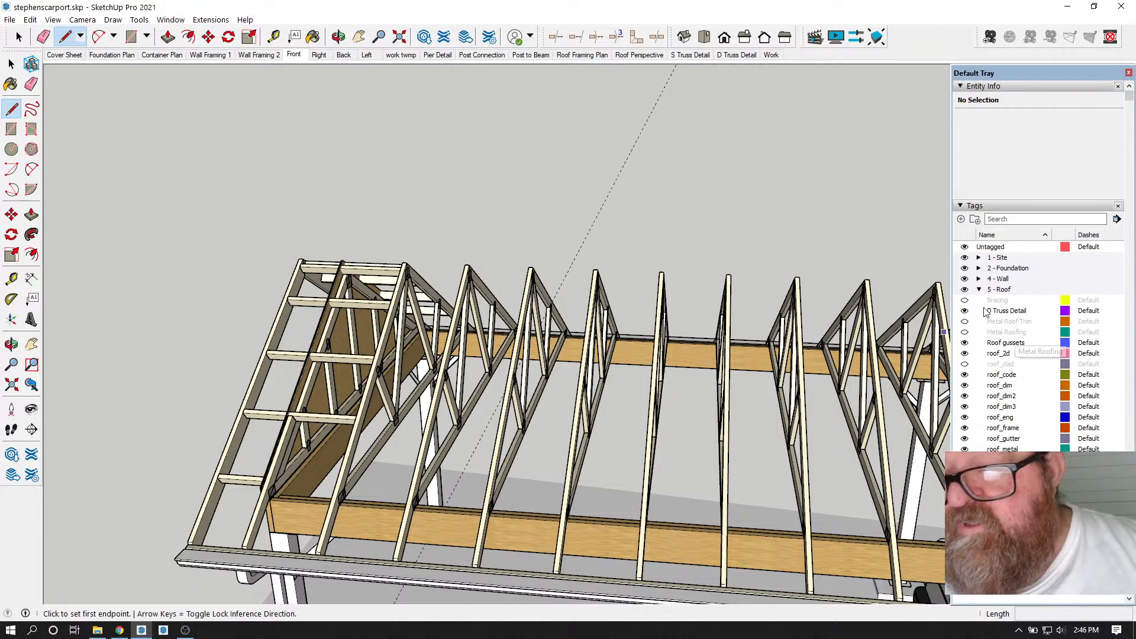
- Move the roof bracing group about 54' 6" to the first full truss, placing its ridge brace end near the truss peak
scroll(675, 343, down, 8)
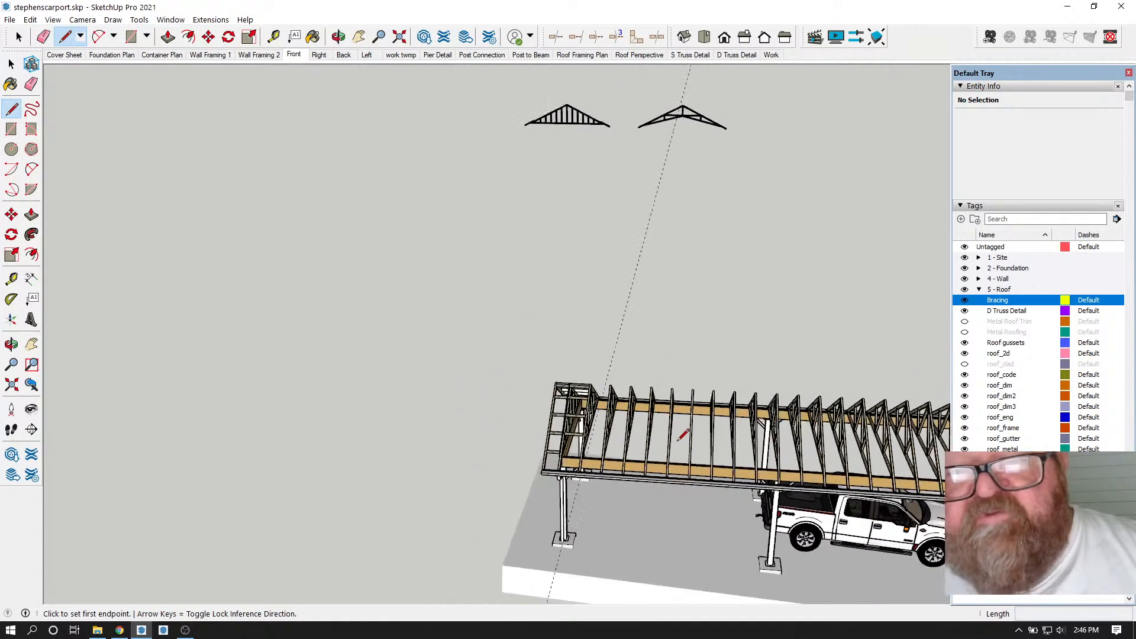
scroll(667, 342, down, 3)
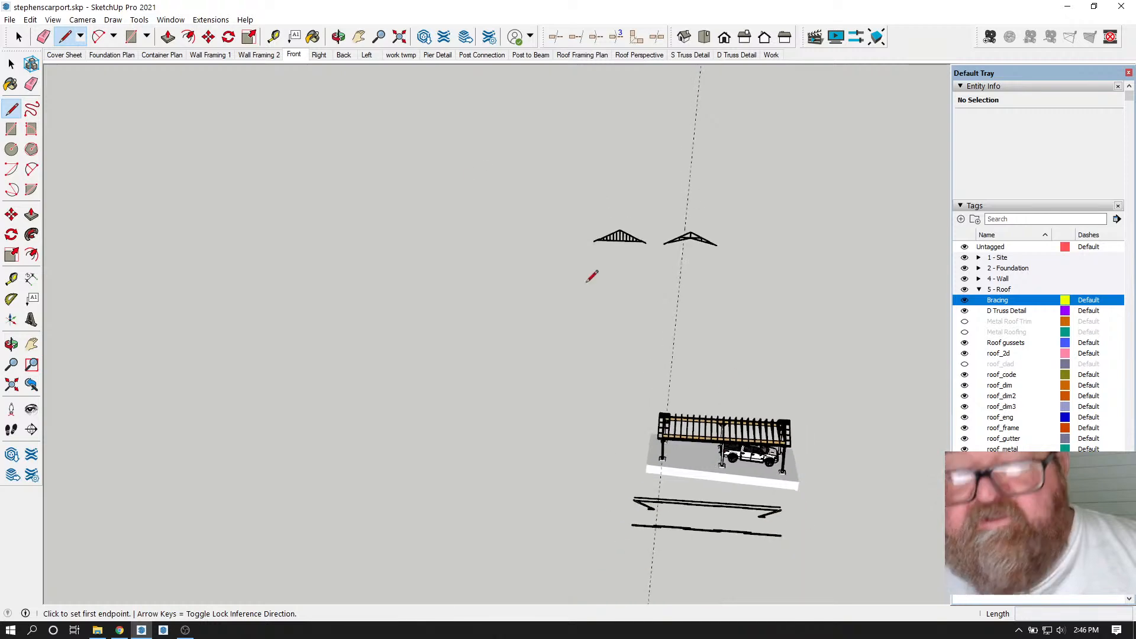
click(337, 37)
scroll(606, 314, up, 6)
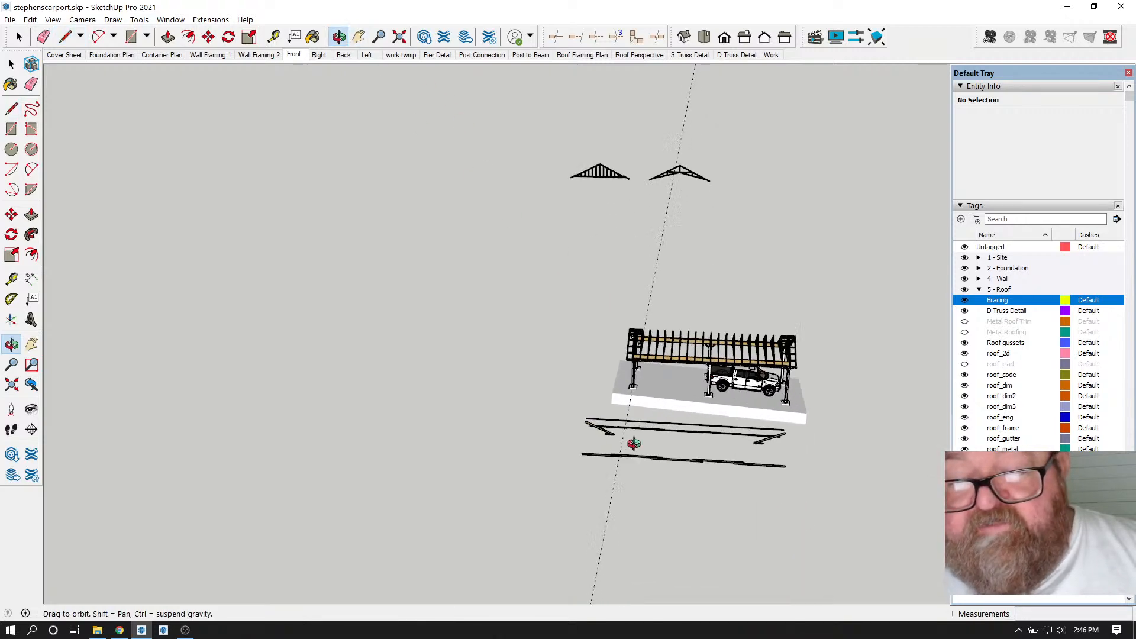
scroll(586, 437, up, 10)
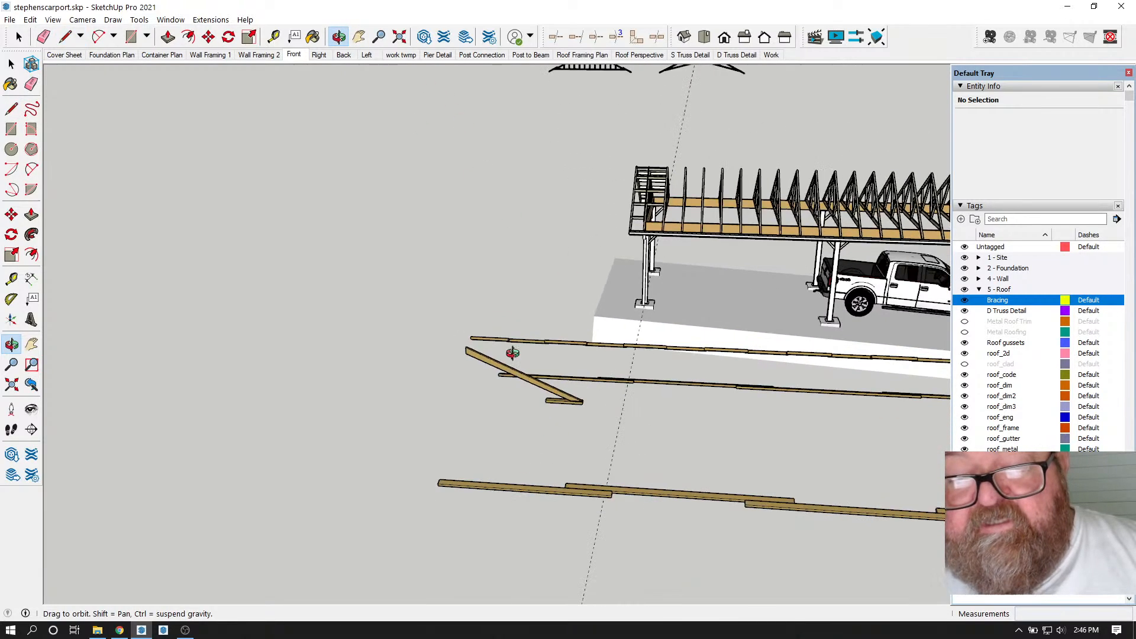
scroll(487, 383, down, 3)
drag(508, 366, 438, 419)
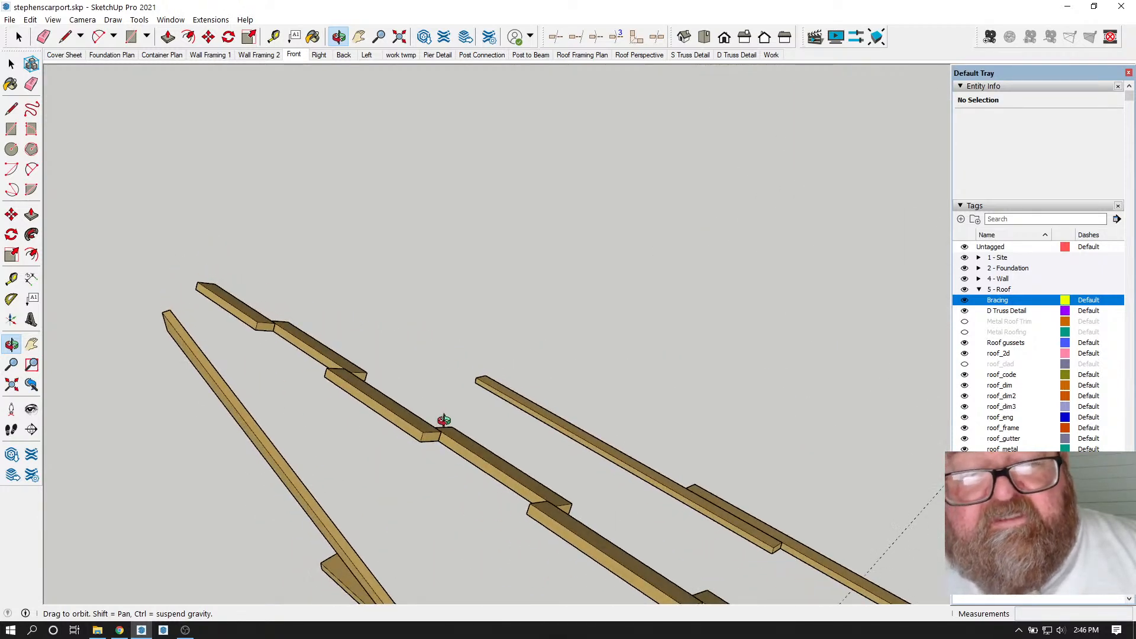
click(213, 41)
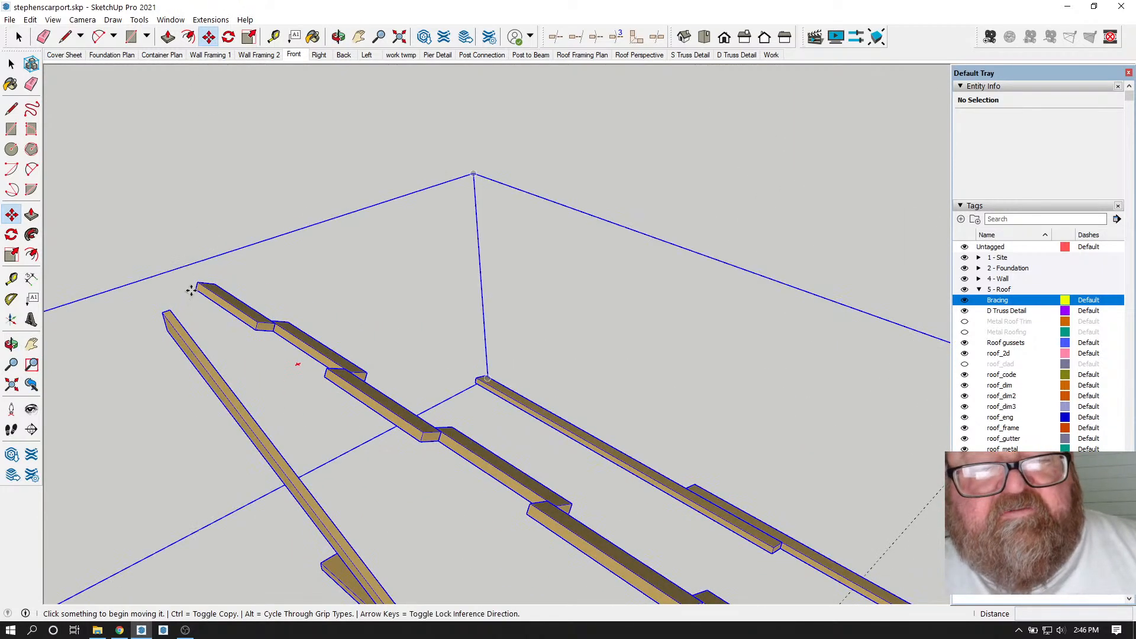
click(198, 282)
scroll(449, 425, down, 8)
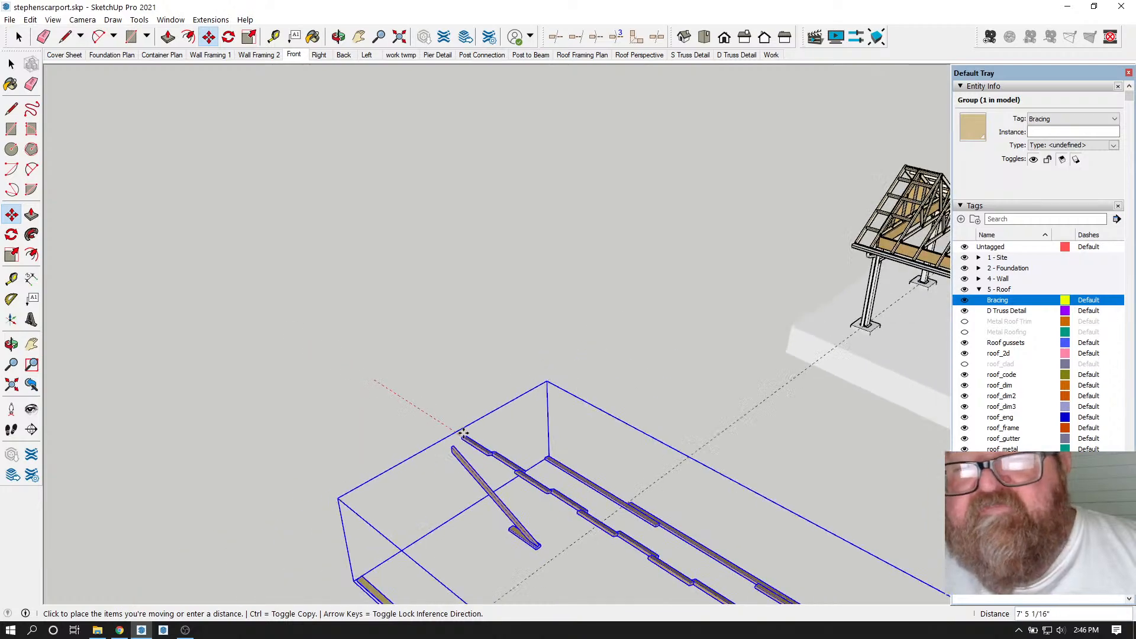
scroll(816, 248, up, 5)
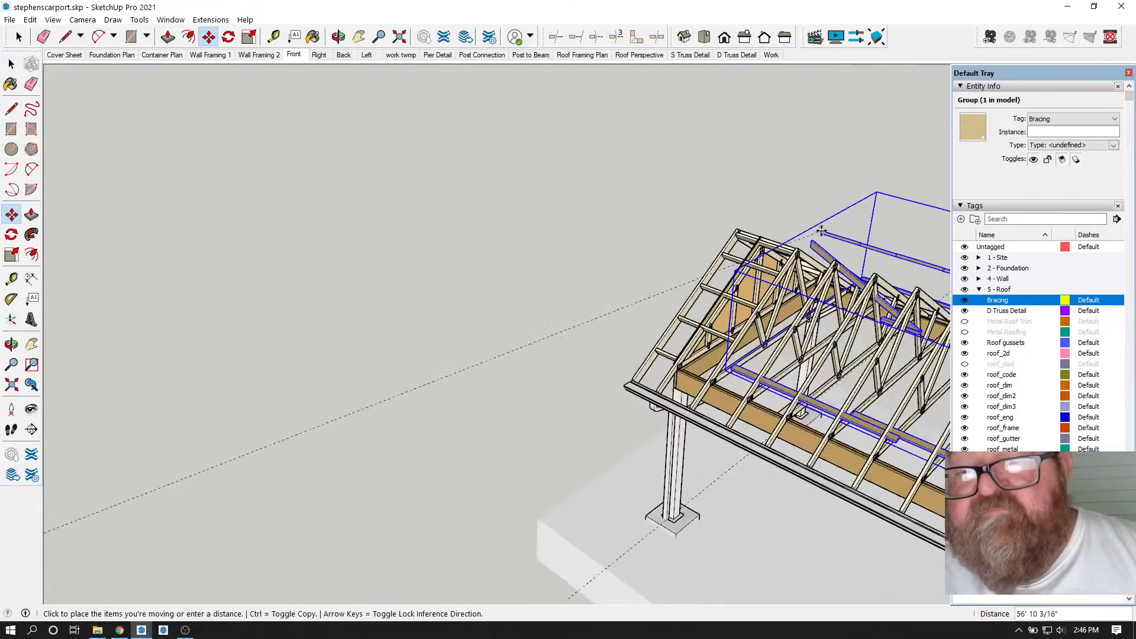
scroll(809, 244, up, 5)
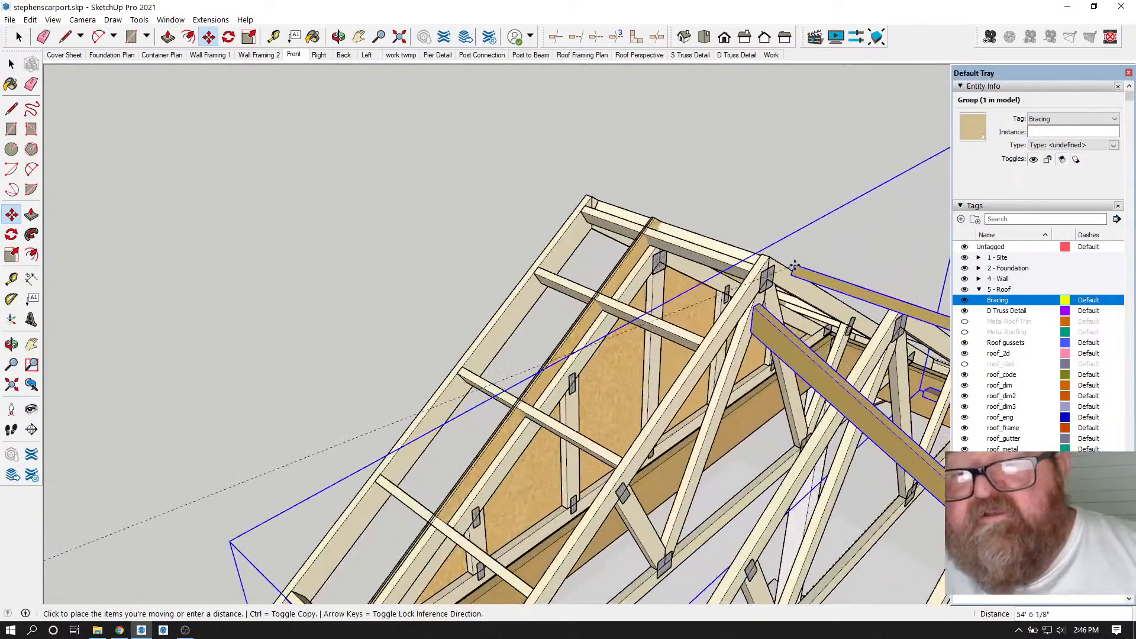
scroll(769, 260, up, 3)
click(739, 259)
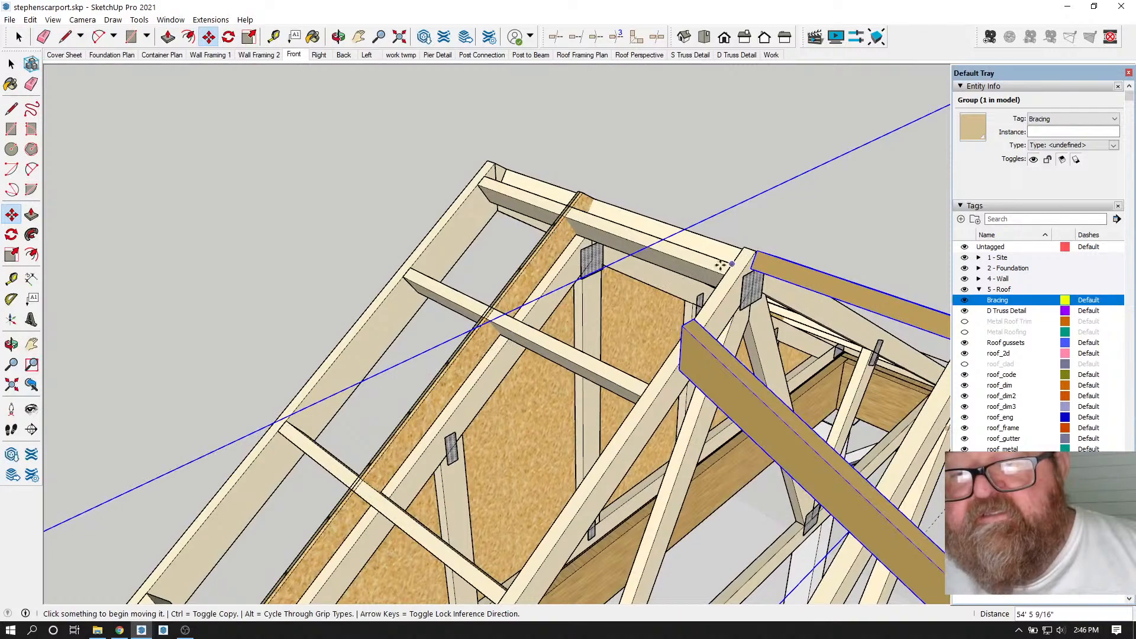
- Move the bracing group by the ridge brace's end corner onto the peak of the first full truss
drag(663, 246, 486, 295)
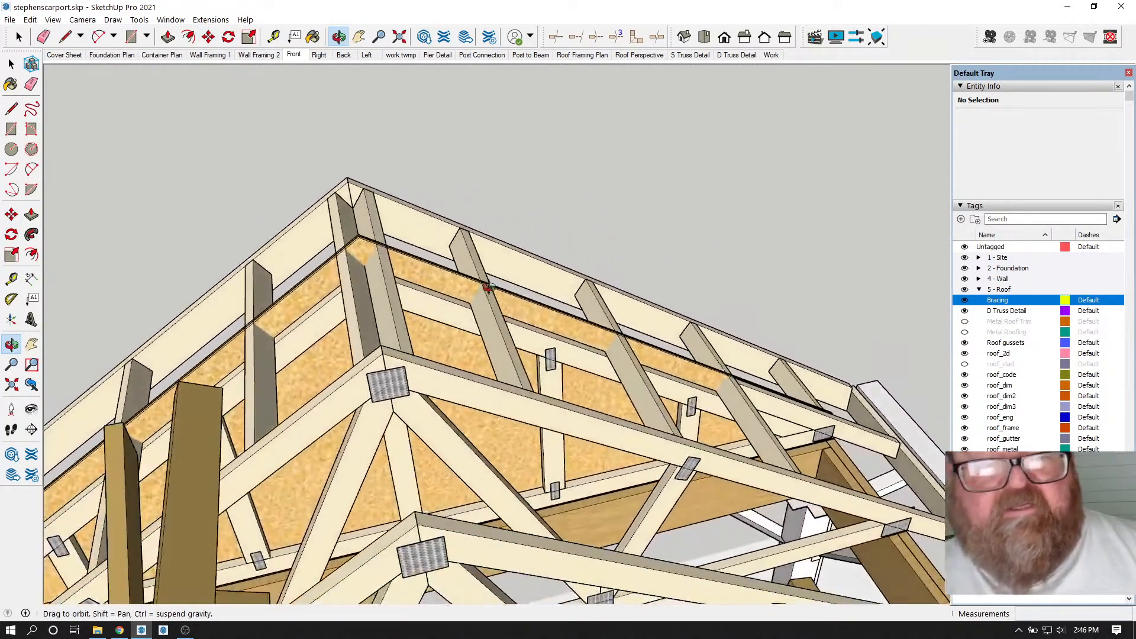
click(208, 38)
click(182, 380)
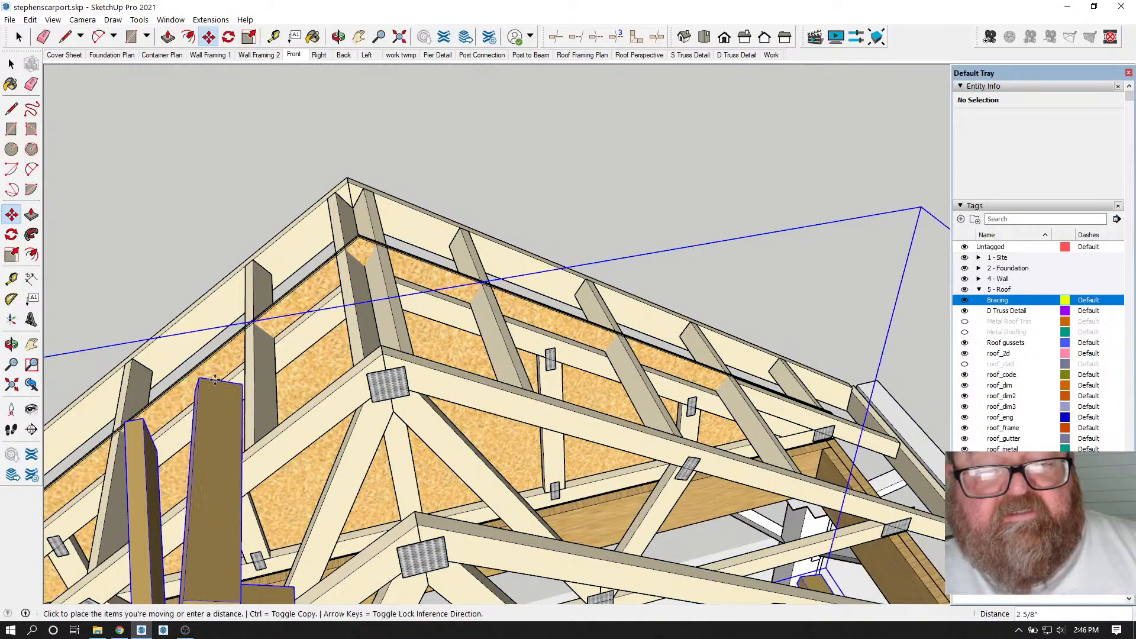
scroll(365, 365, up, 6)
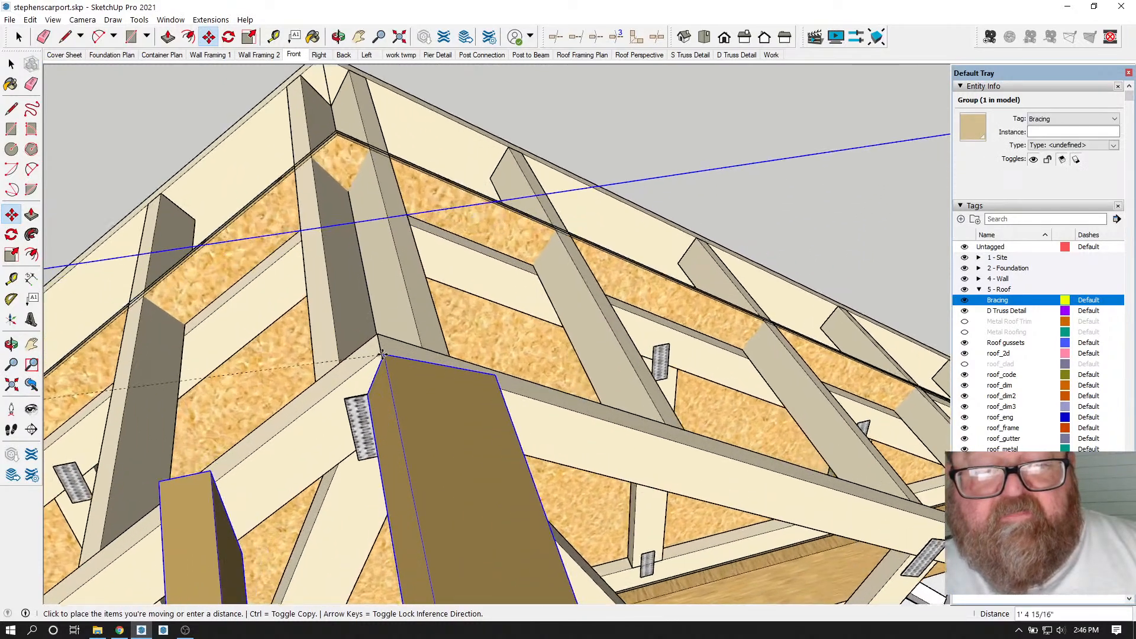
scroll(382, 353, up, 6)
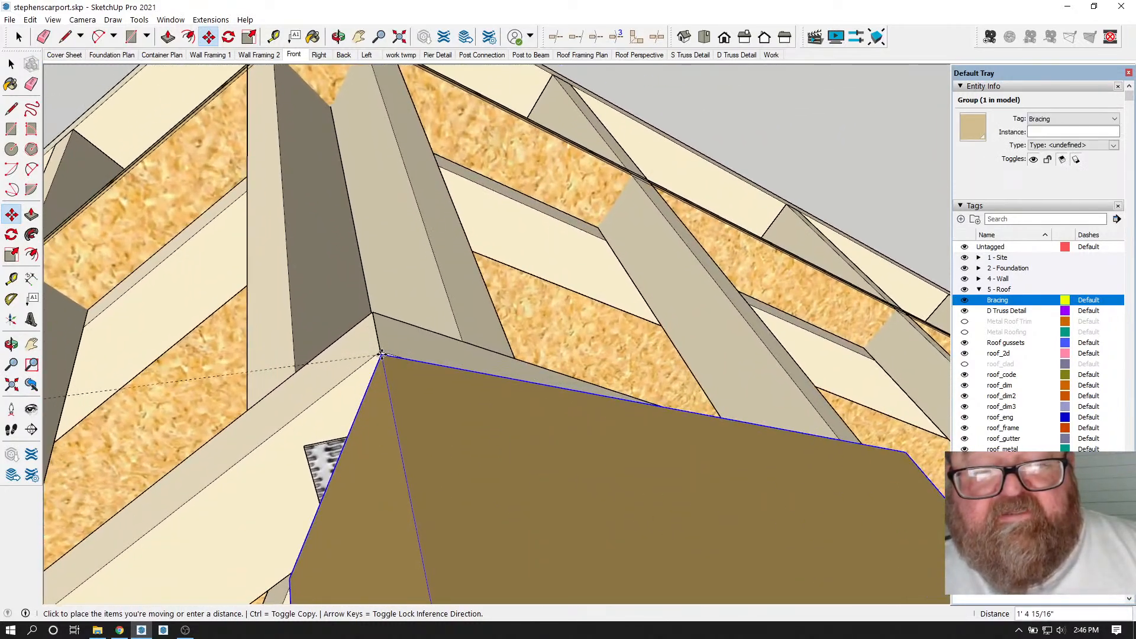
scroll(382, 354, up, 4)
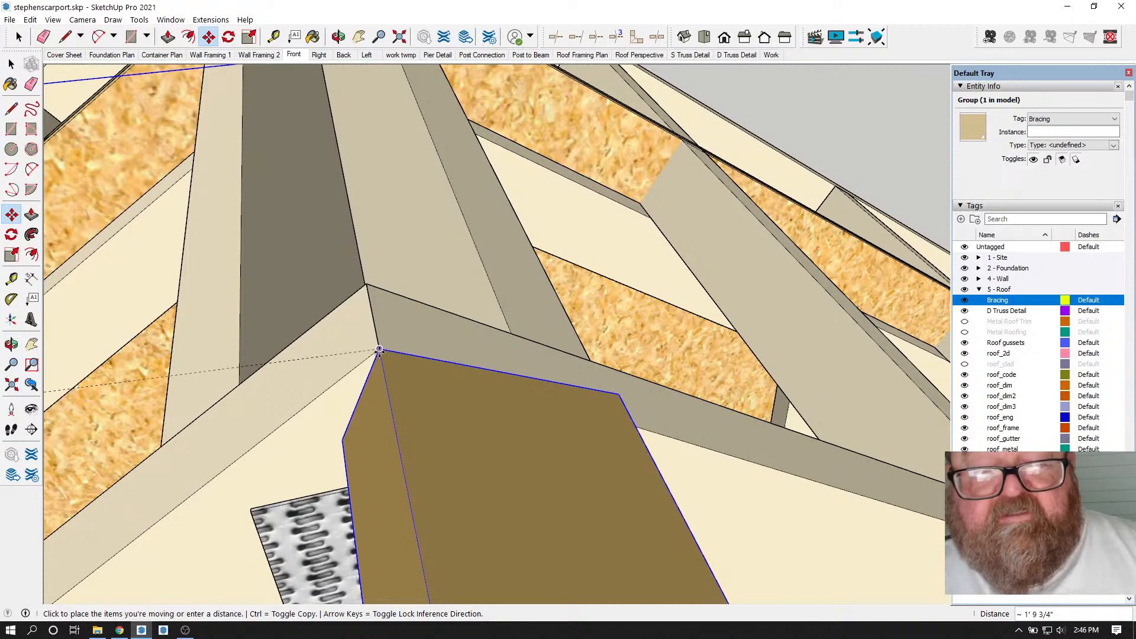
middle_drag(449, 292, 459, 400)
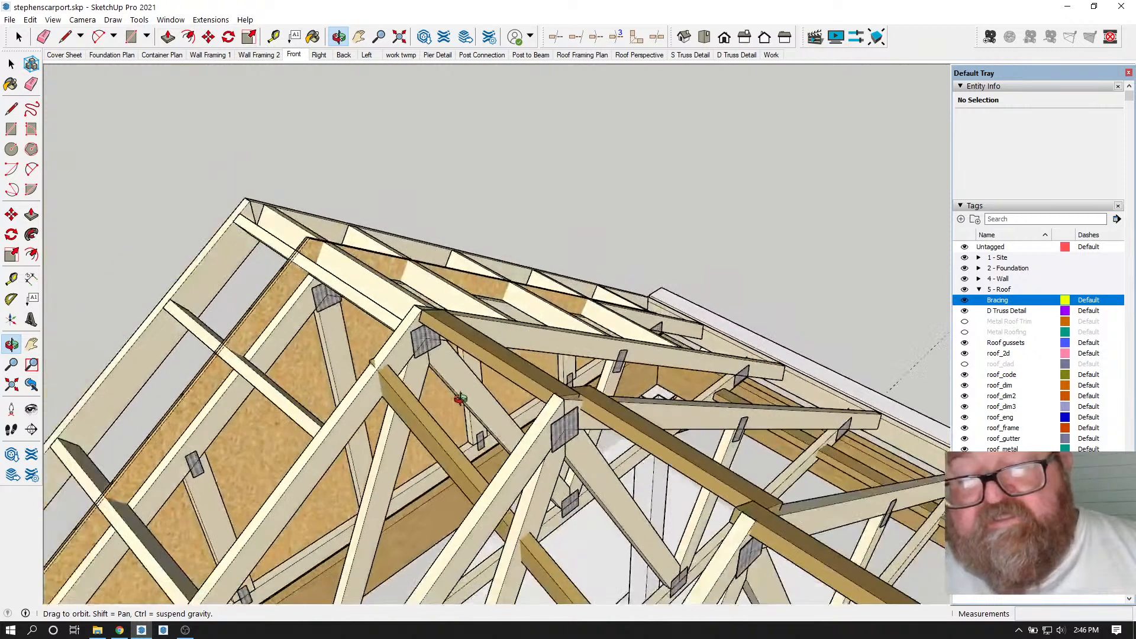
middle_drag(676, 420, 449, 293)
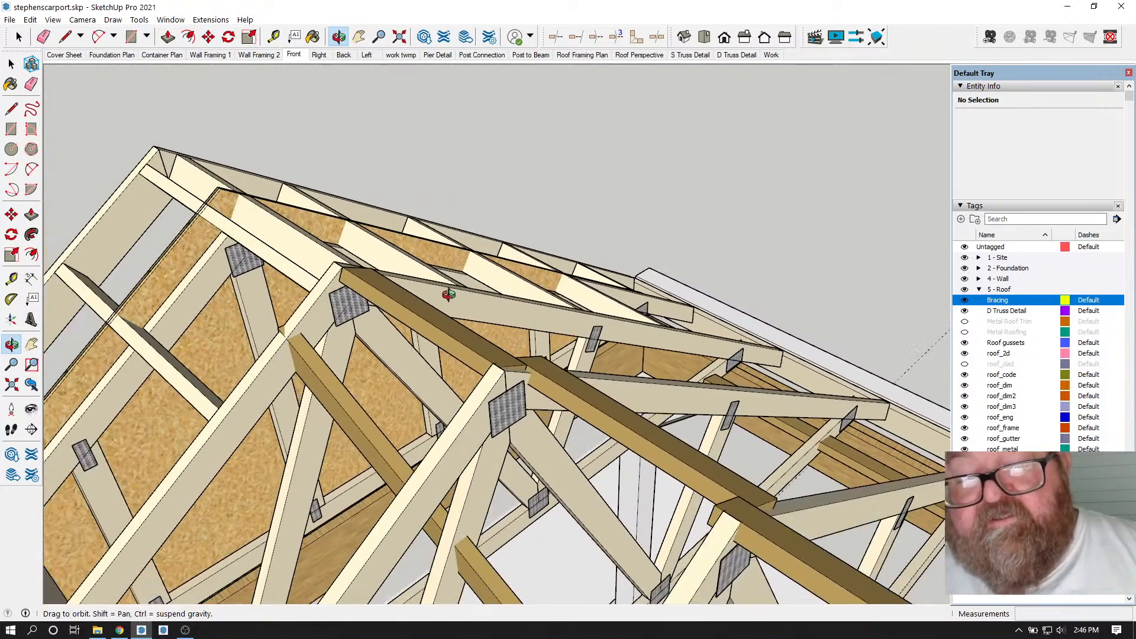
click(208, 38)
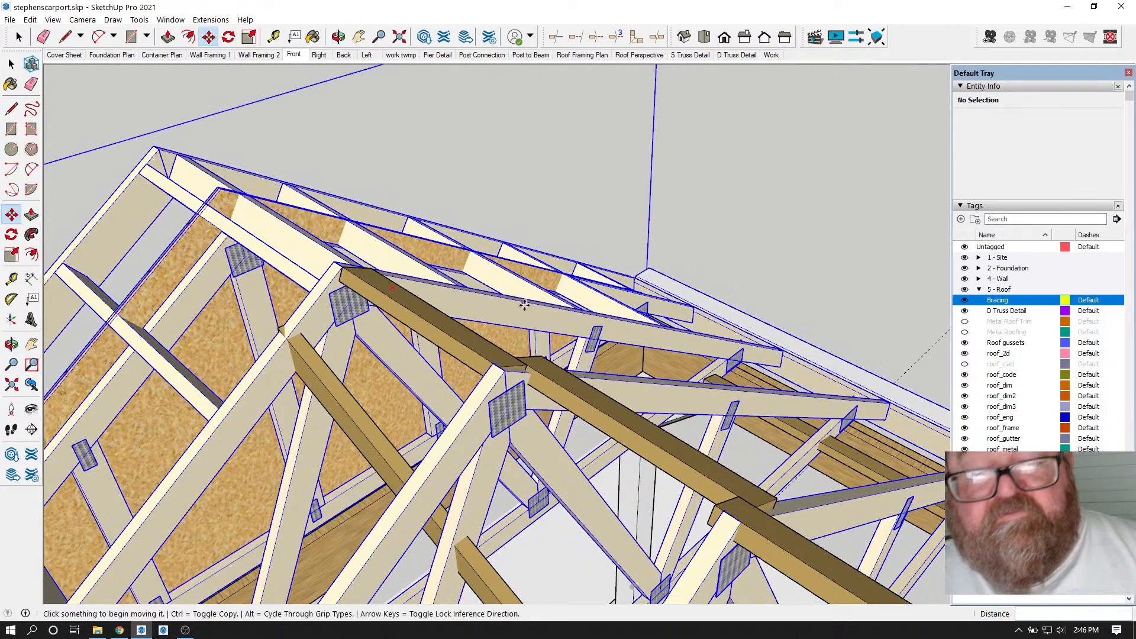
scroll(503, 362, up, 3)
click(499, 392)
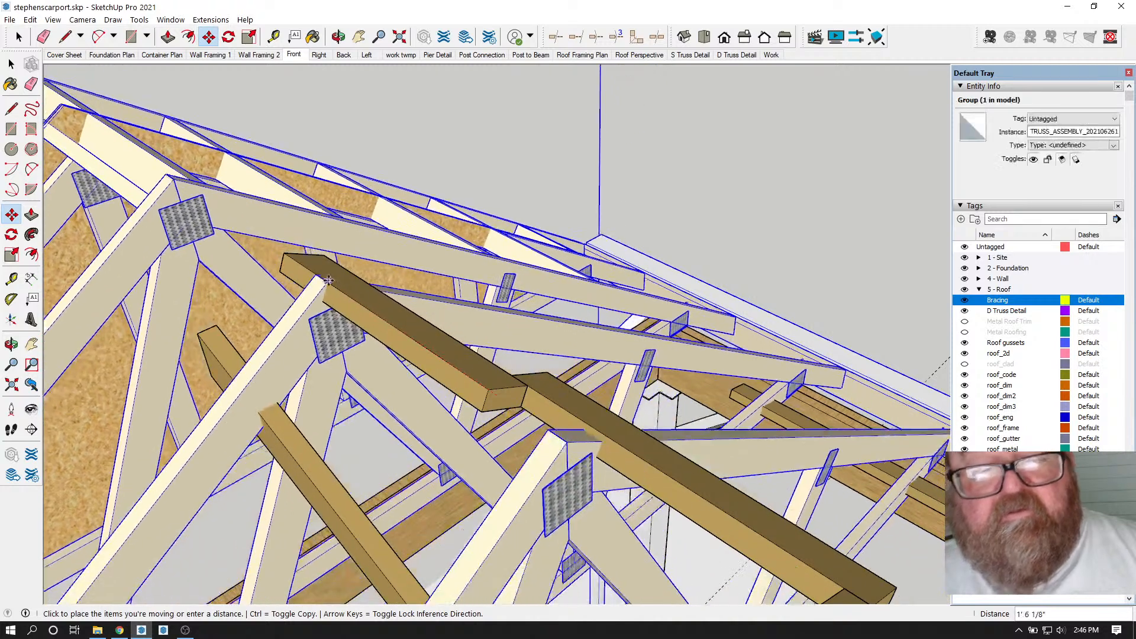
key(Escape)
- Move the bracing group 2' toward the gable end, using the peaks of the two adjacent trusses as reference points
click(11, 64)
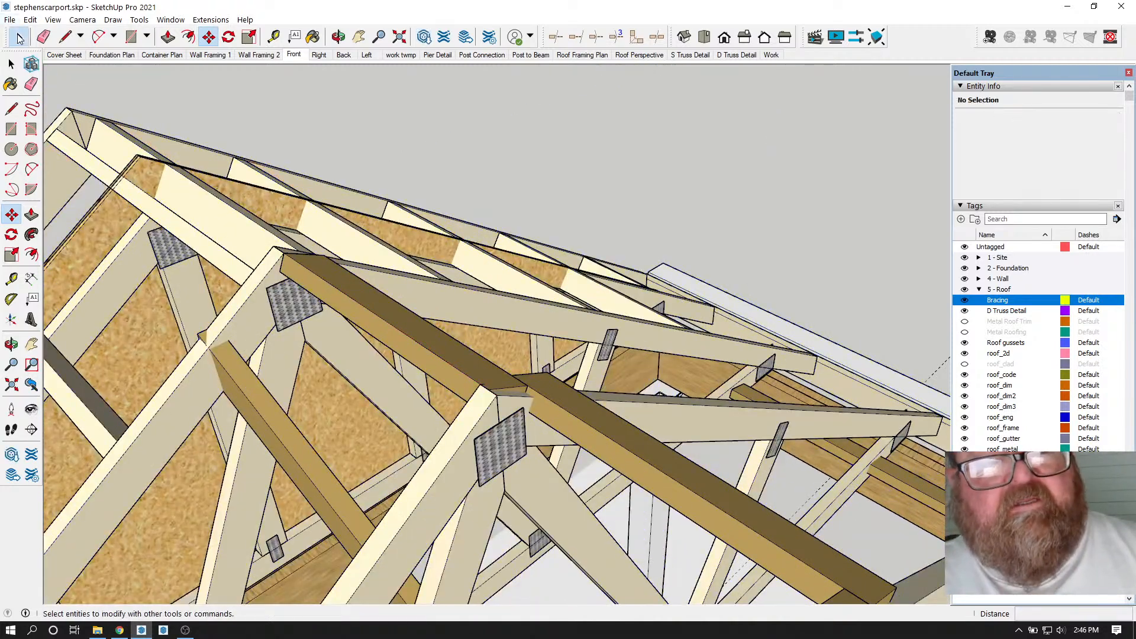
click(372, 298)
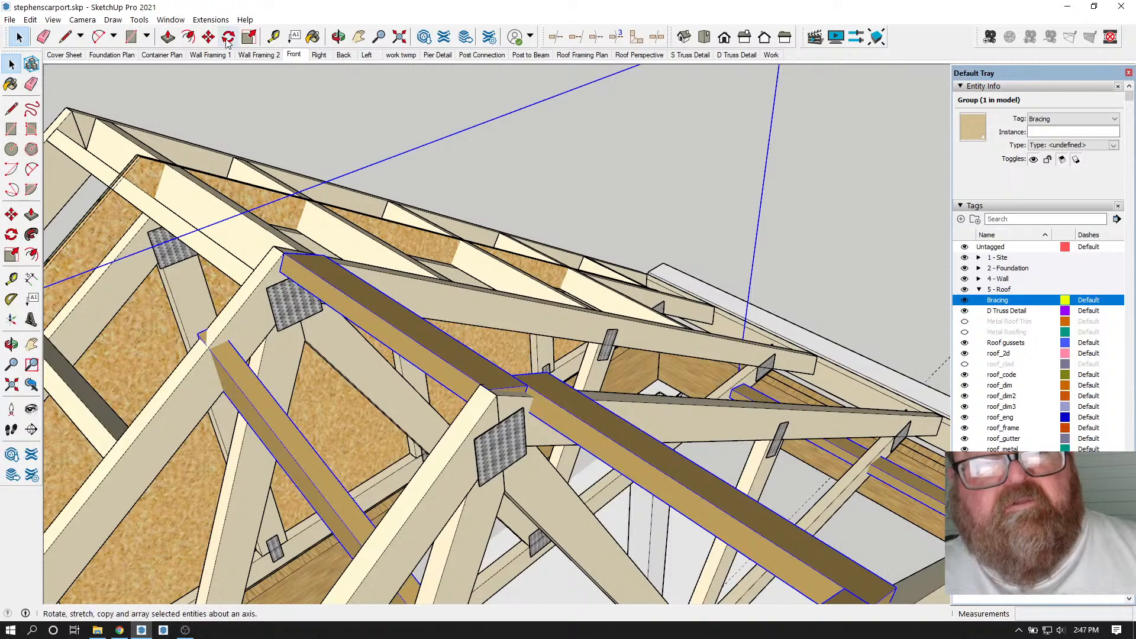
click(207, 36)
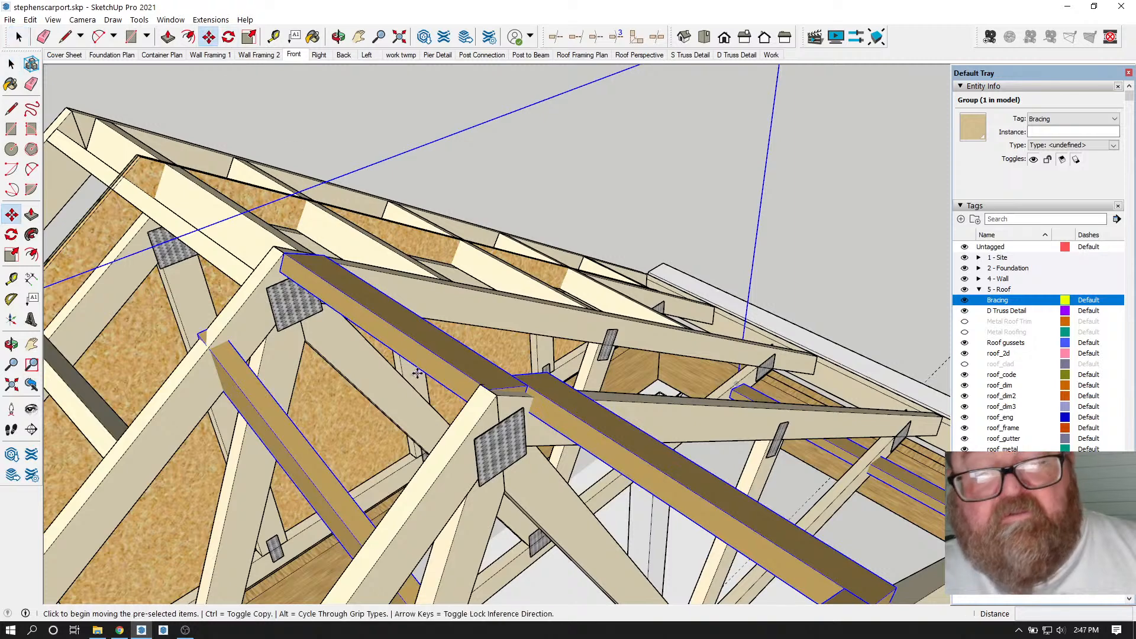
click(494, 395)
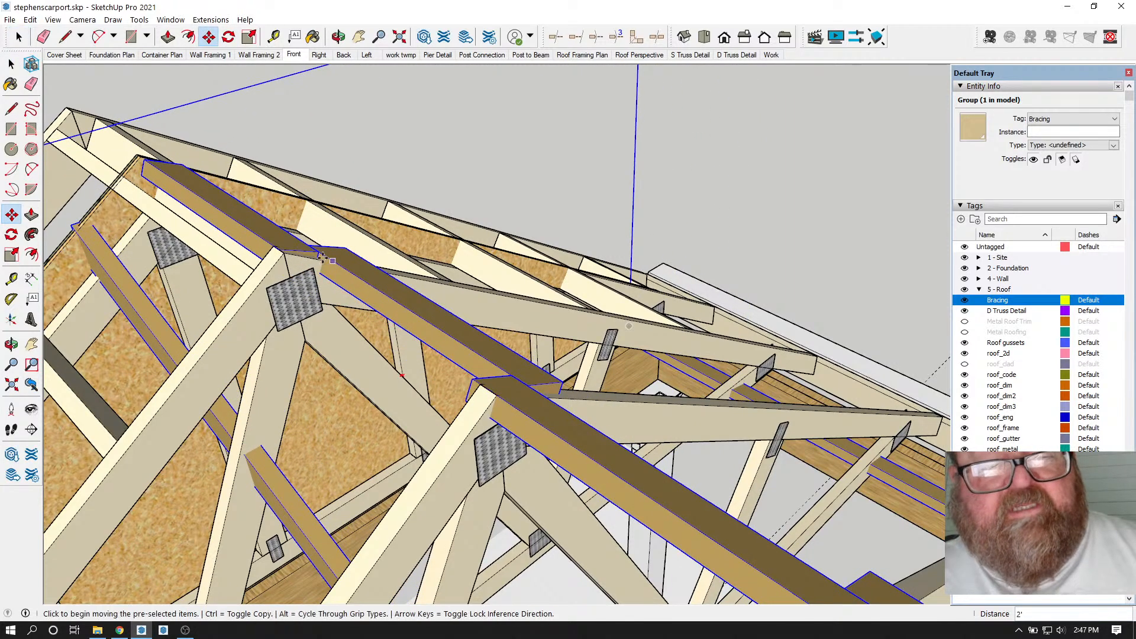
- Open the bracing group and slide the diagonal brace about 9 1/4" along its length, clear of the gable-end top chord
click(337, 37)
drag(290, 227, 424, 234)
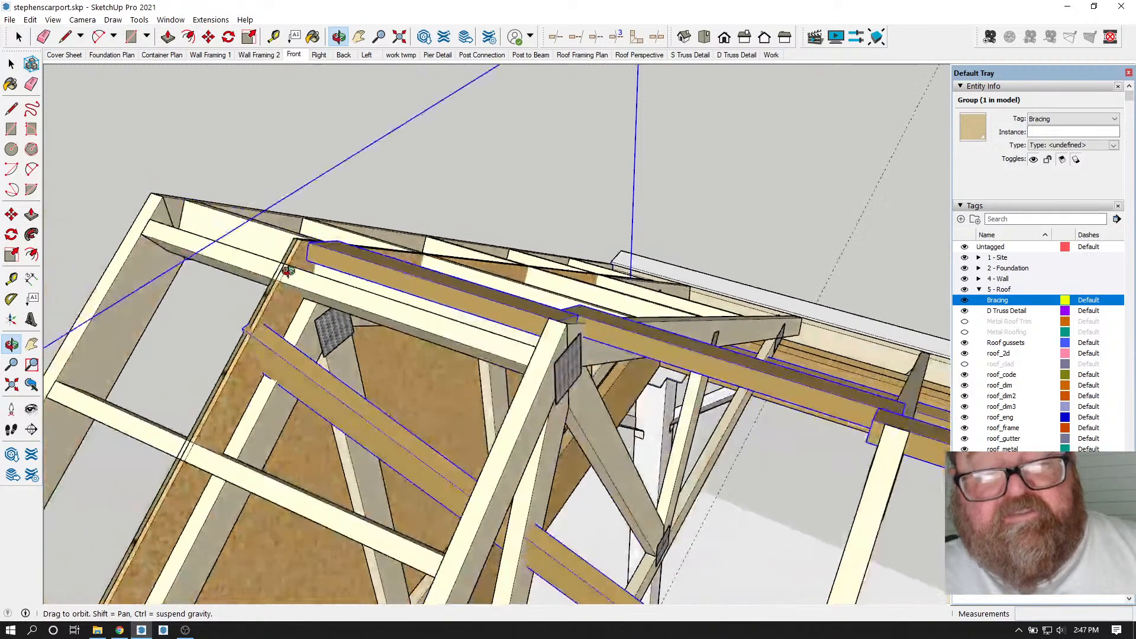
drag(255, 355, 270, 289)
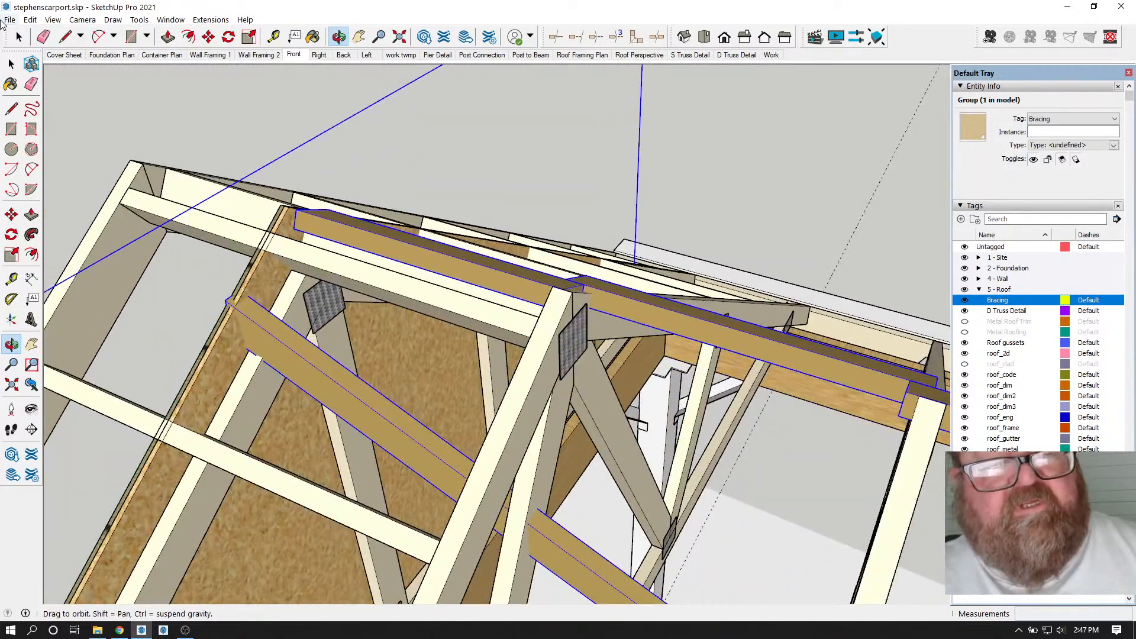
click(17, 36)
double_click(294, 345)
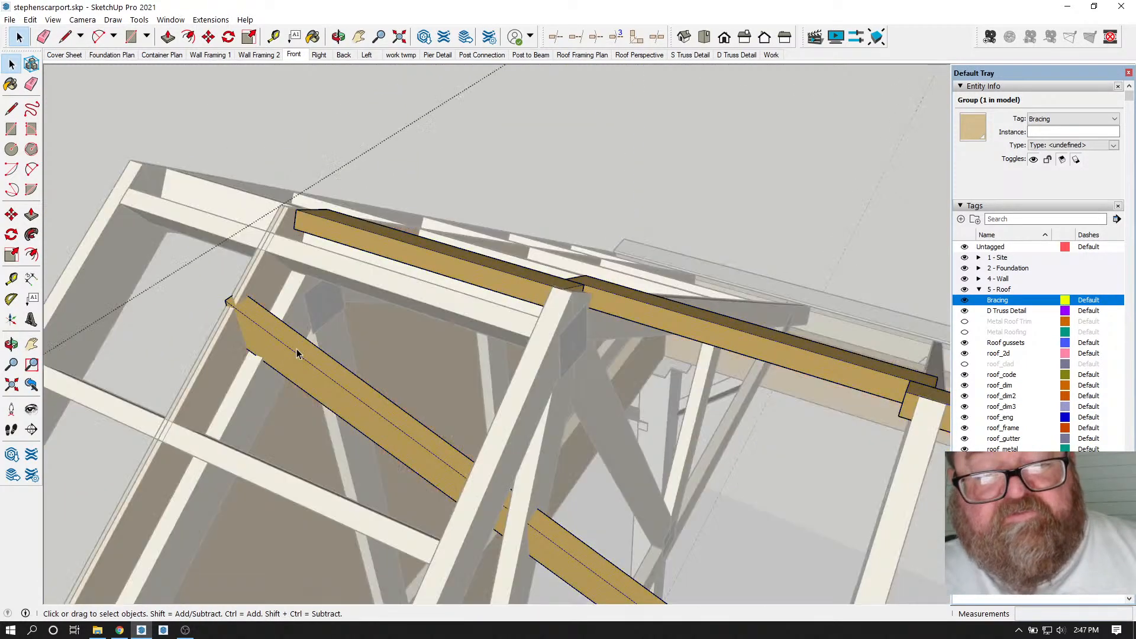
click(208, 36)
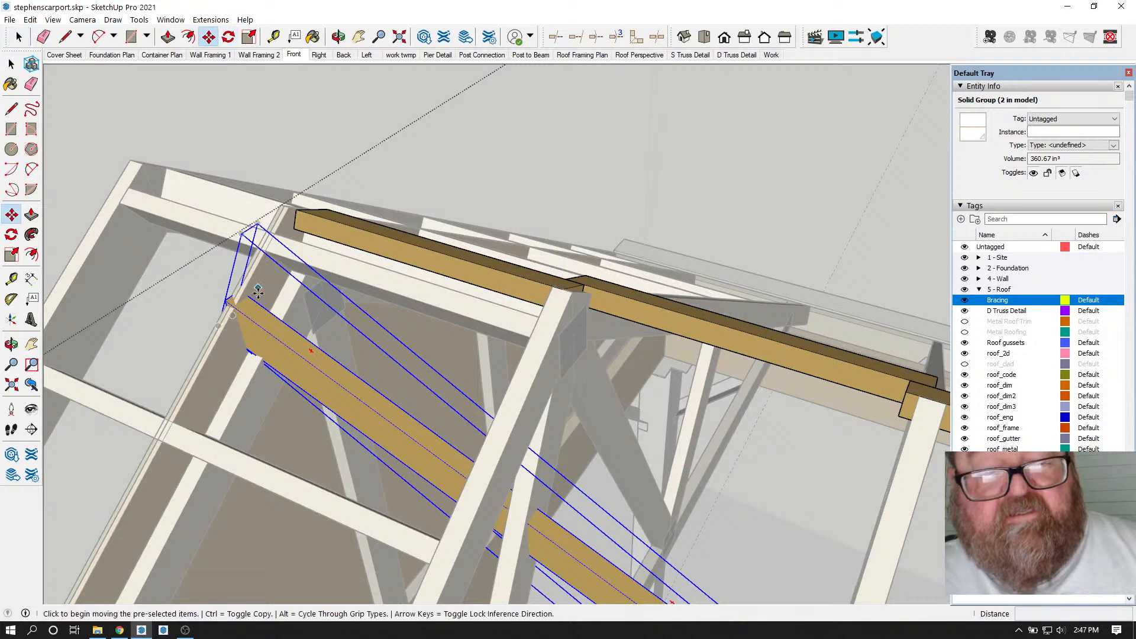
click(255, 298)
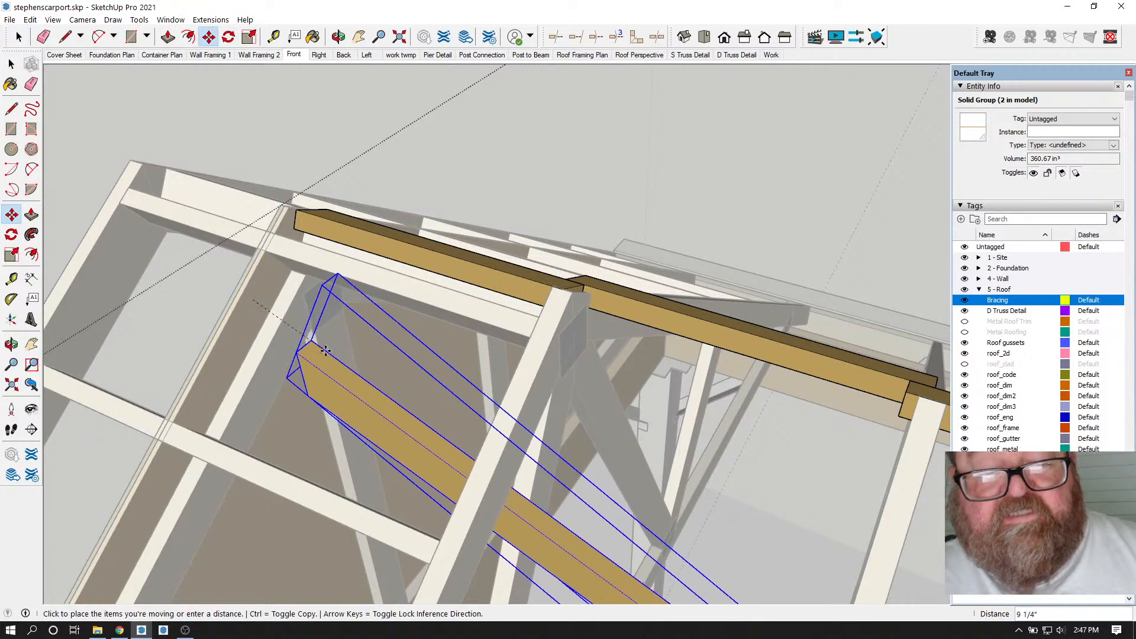
click(324, 345)
- Lower the diagonal brace so its upper corner meets the edge of the gable truss's web, just below the peak gusset
scroll(308, 343, up, 6)
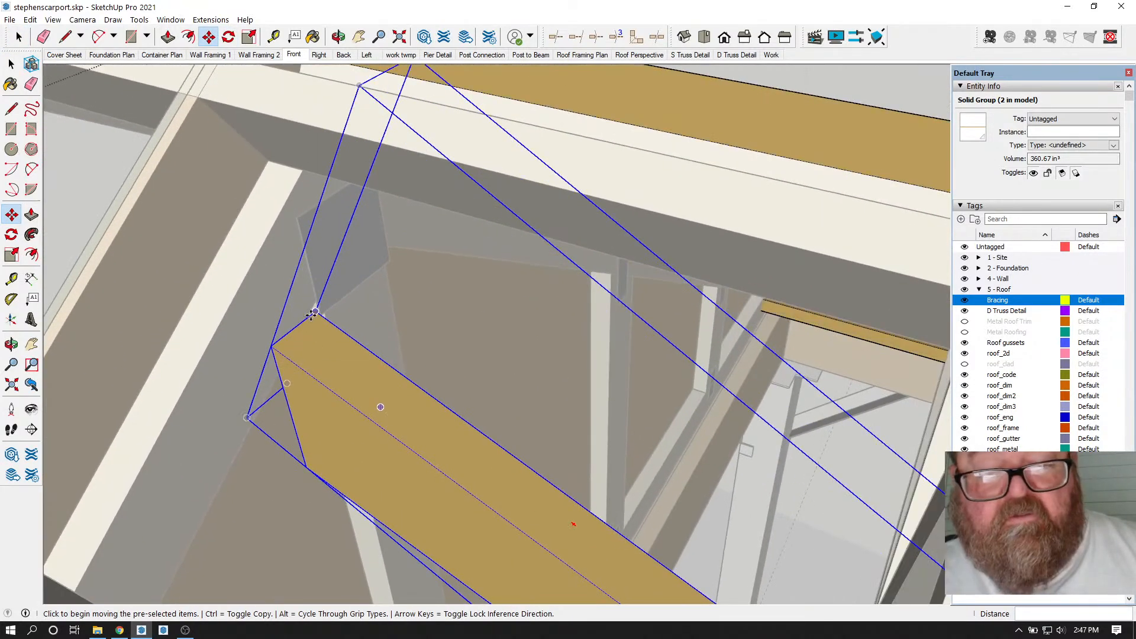
click(313, 314)
scroll(319, 319, up, 6)
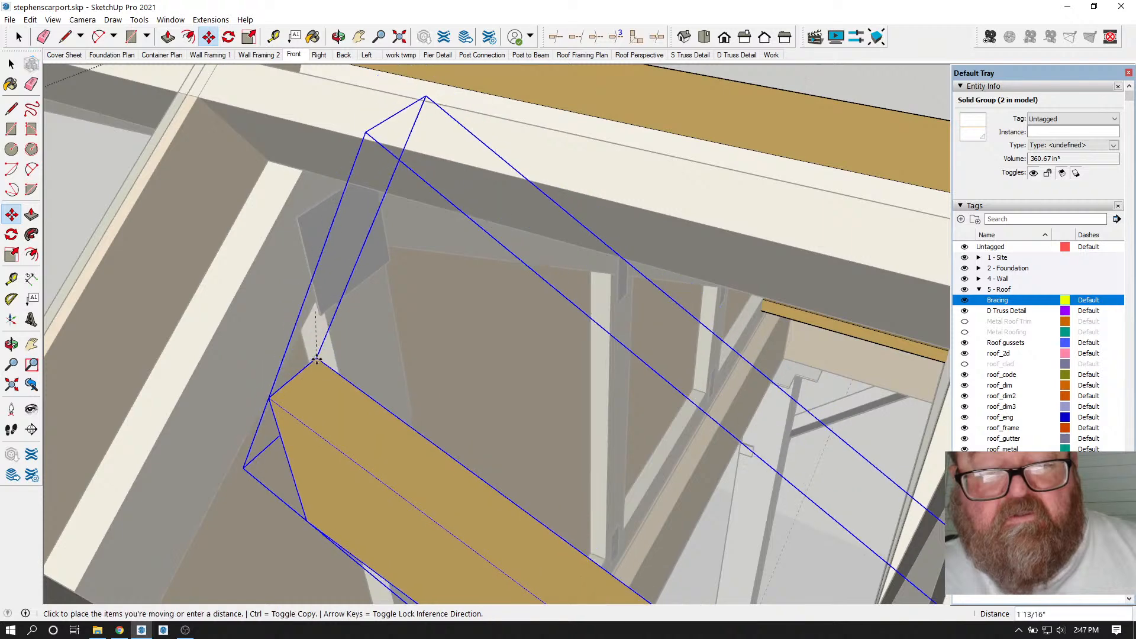
scroll(330, 325, up, 3)
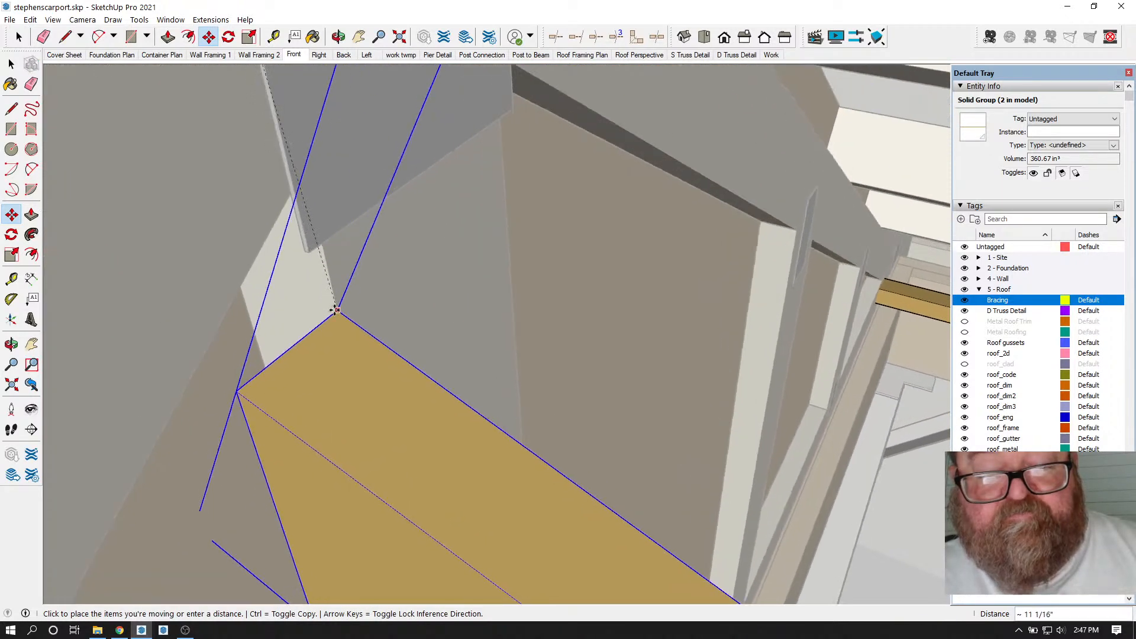
click(335, 292)
- Shift the diagonal brace's upper corner about 1 7/16" across the web face to the web's opposite edge below the gusset
click(334, 292)
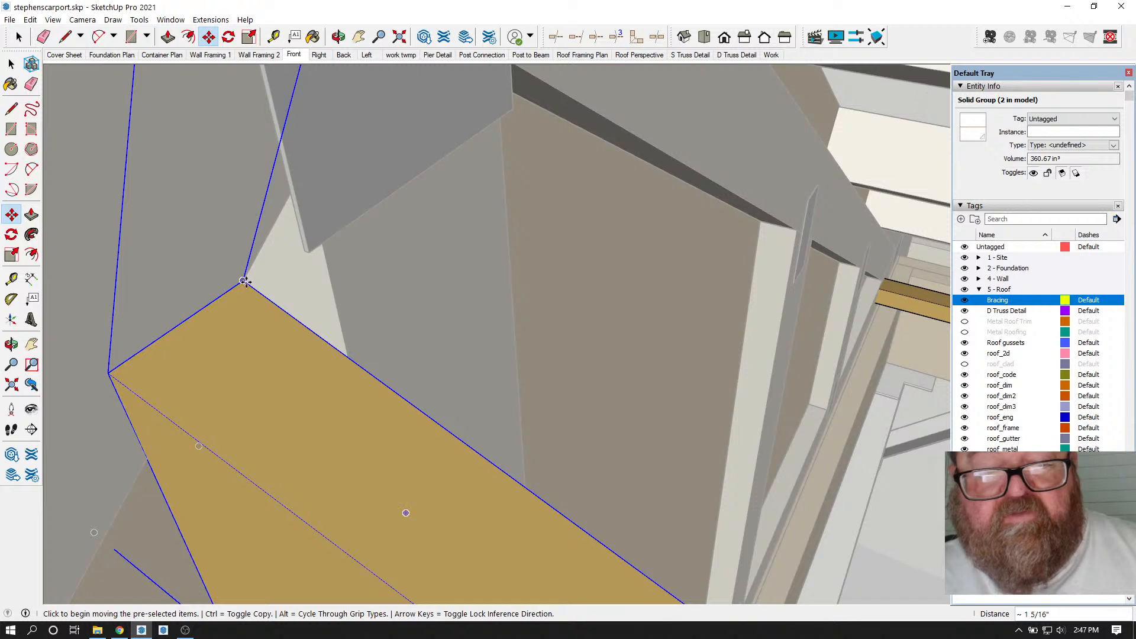
click(244, 282)
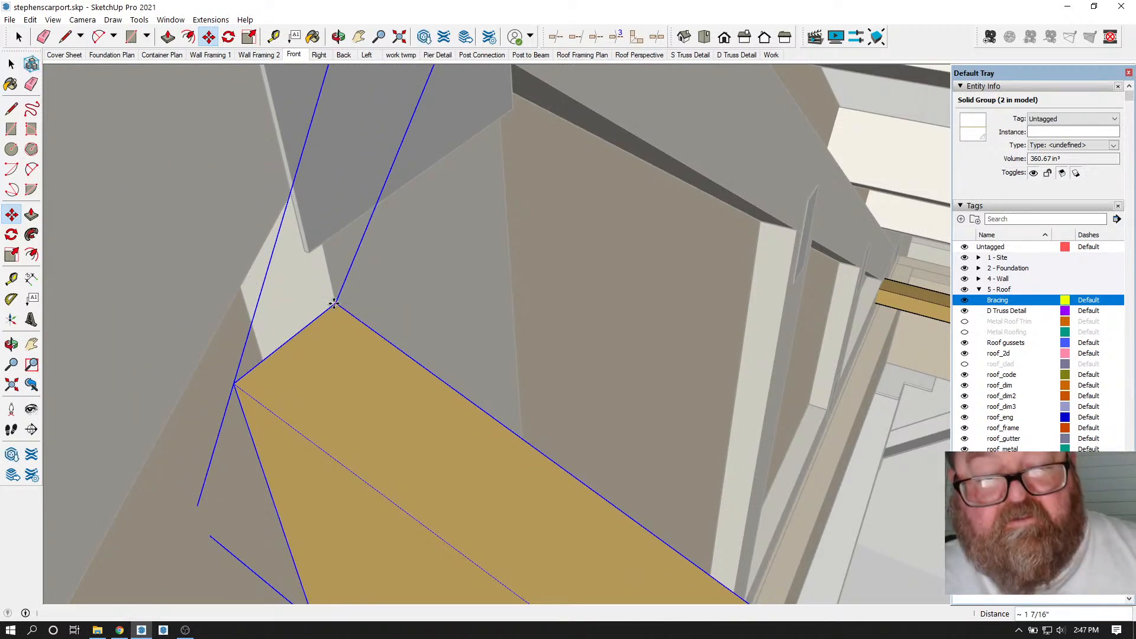
click(335, 303)
scroll(334, 302, up, 2)
click(342, 290)
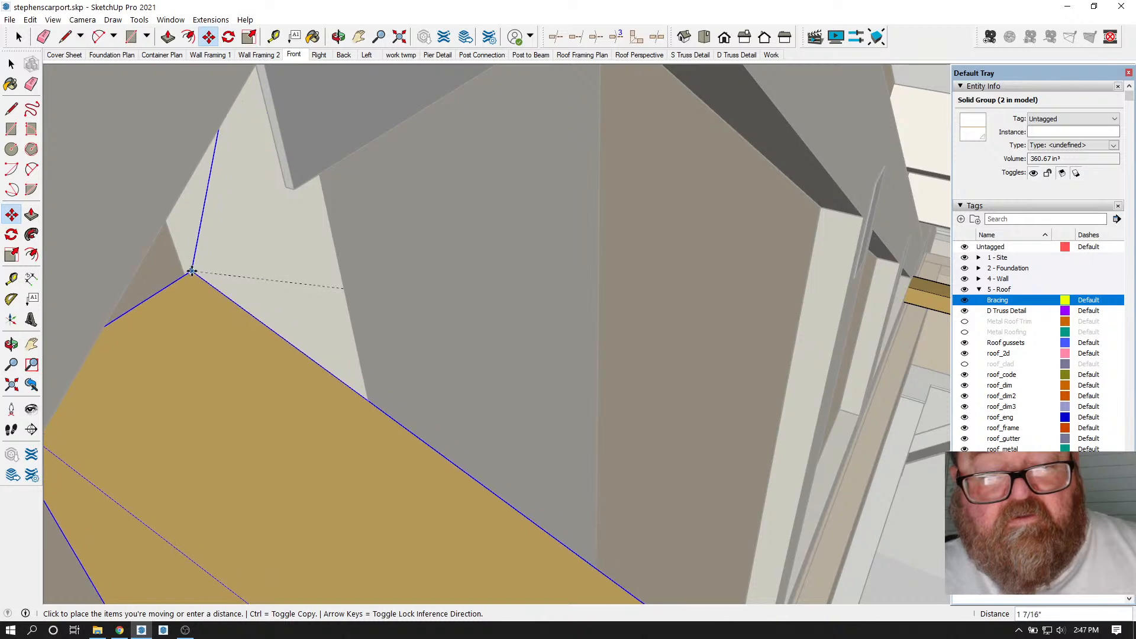
scroll(300, 239, down, 6)
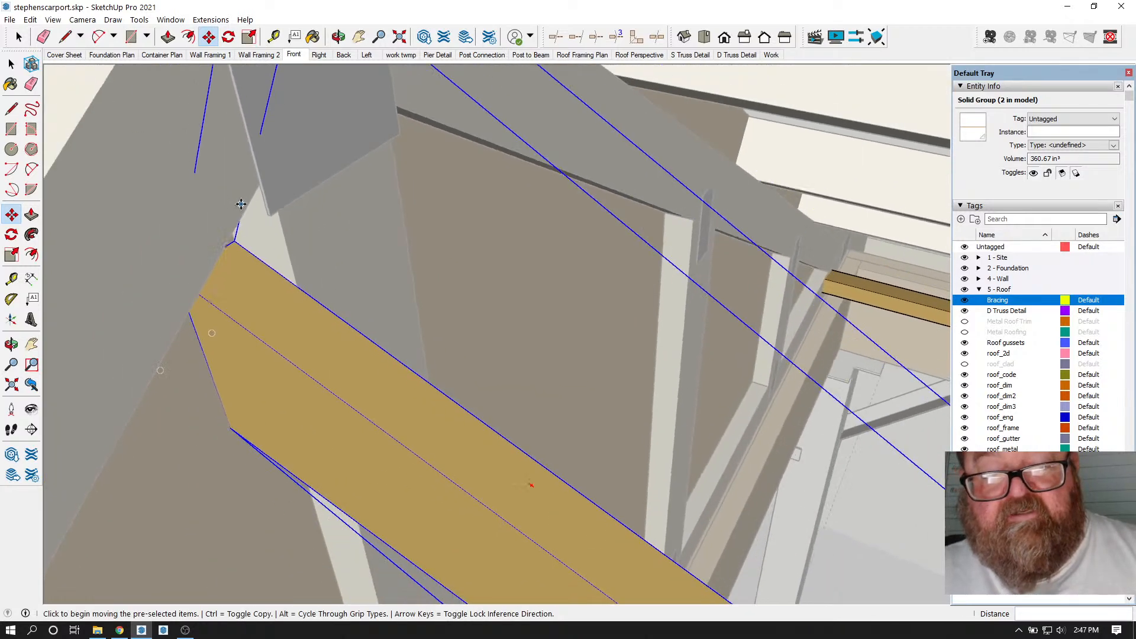
- Move the long lateral bracing group inward from the eave side by about 4' 3/4" onto the endpoint at the trusses' lower web joint
scroll(287, 208, down, 8)
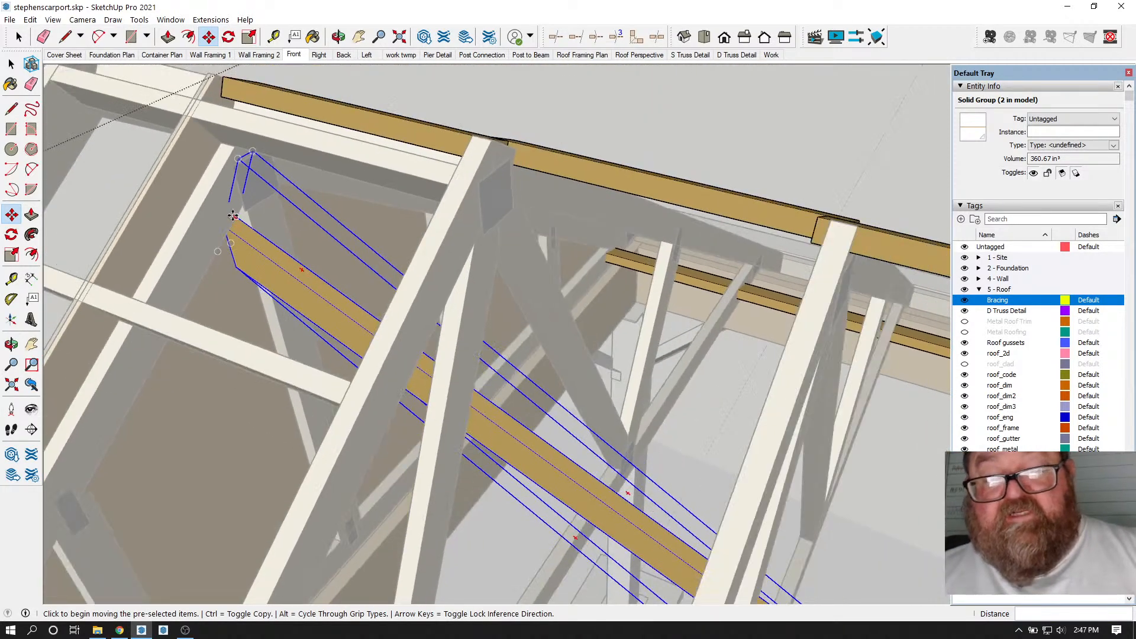
scroll(520, 515, up, 5)
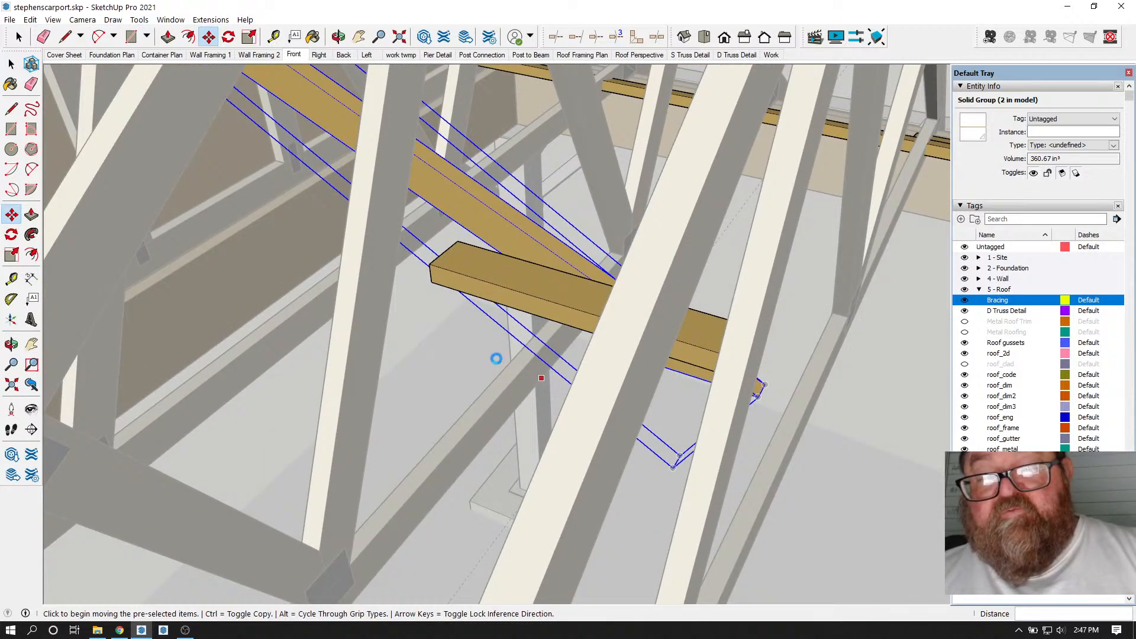
middle_drag(390, 276, 78, 74)
click(12, 63)
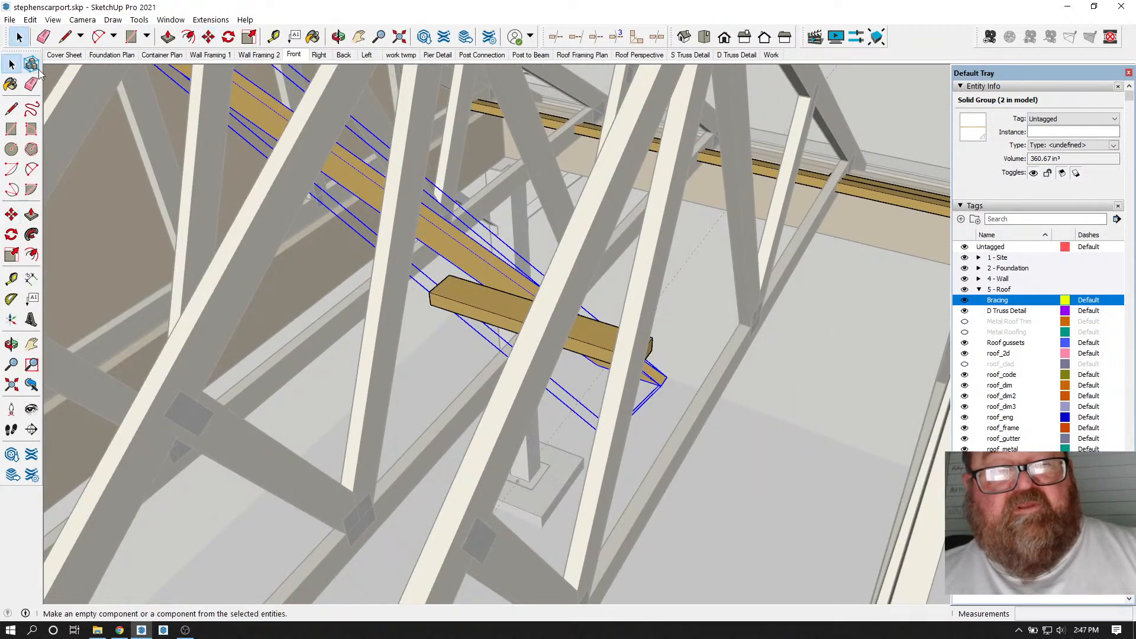
scroll(269, 308, down, 2)
scroll(462, 367, down, 3)
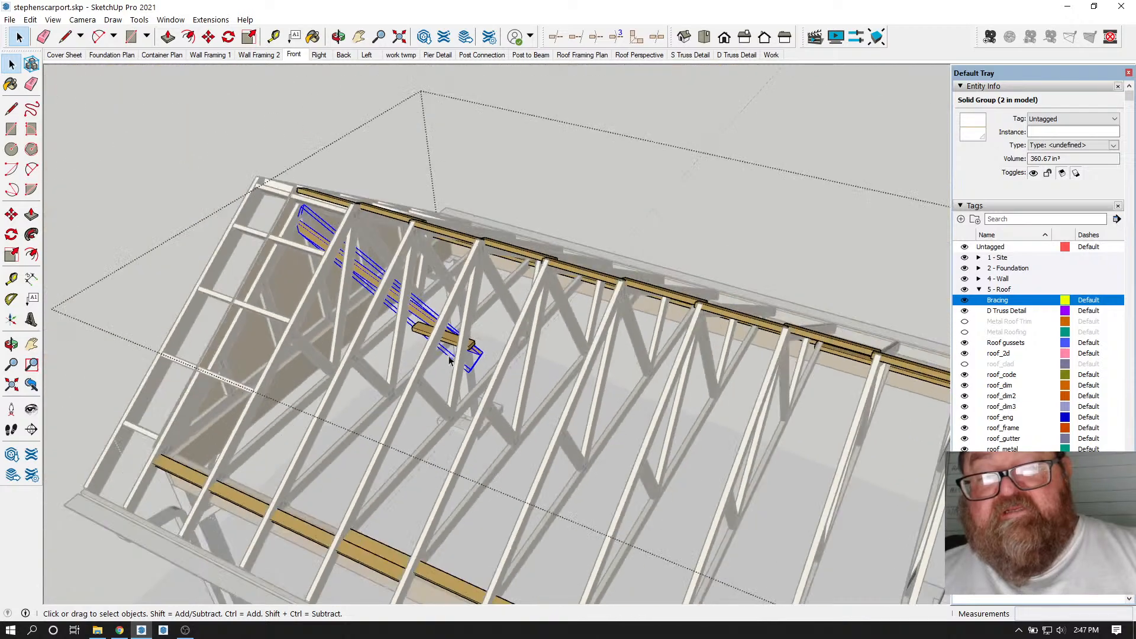
scroll(293, 350, down, 3)
middle_drag(293, 354, 391, 491)
scroll(268, 446, up, 3)
click(283, 408)
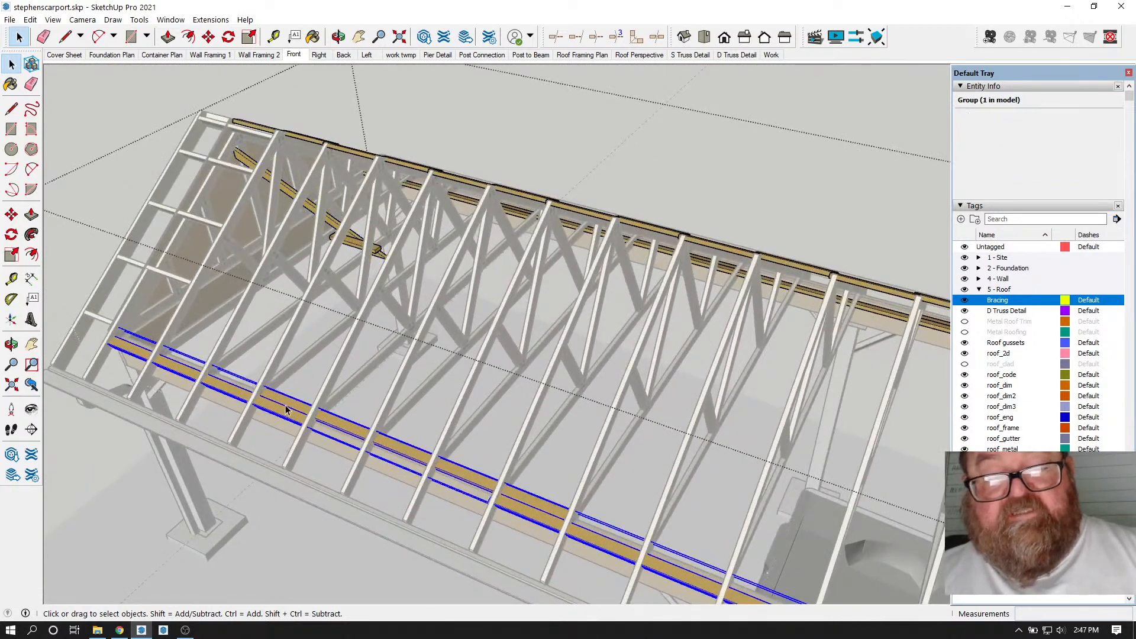
click(209, 36)
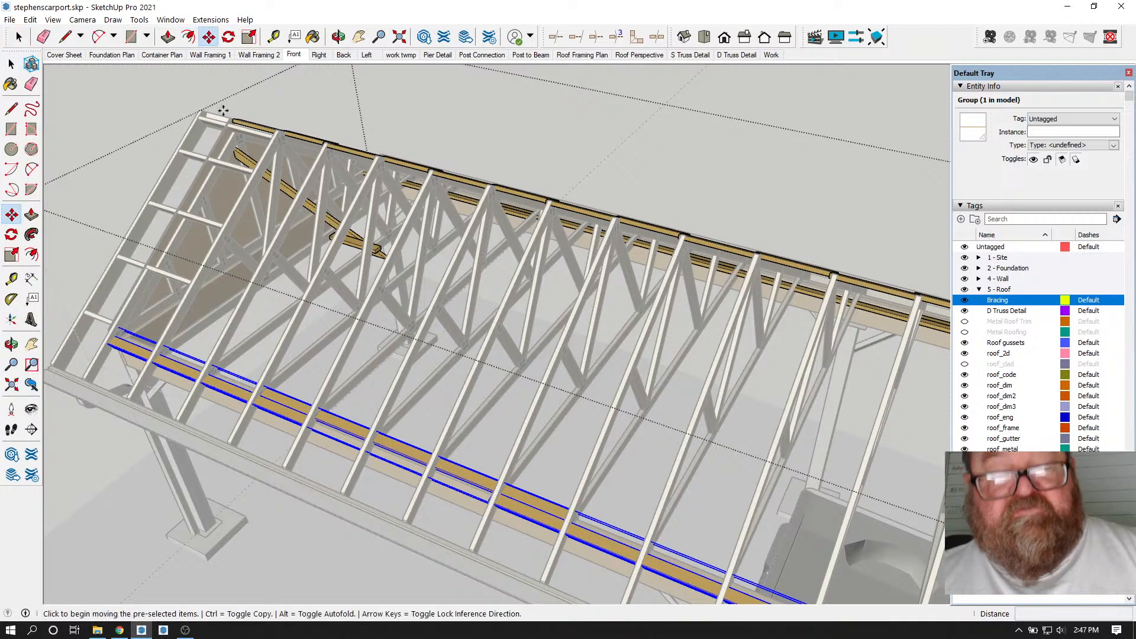
click(343, 397)
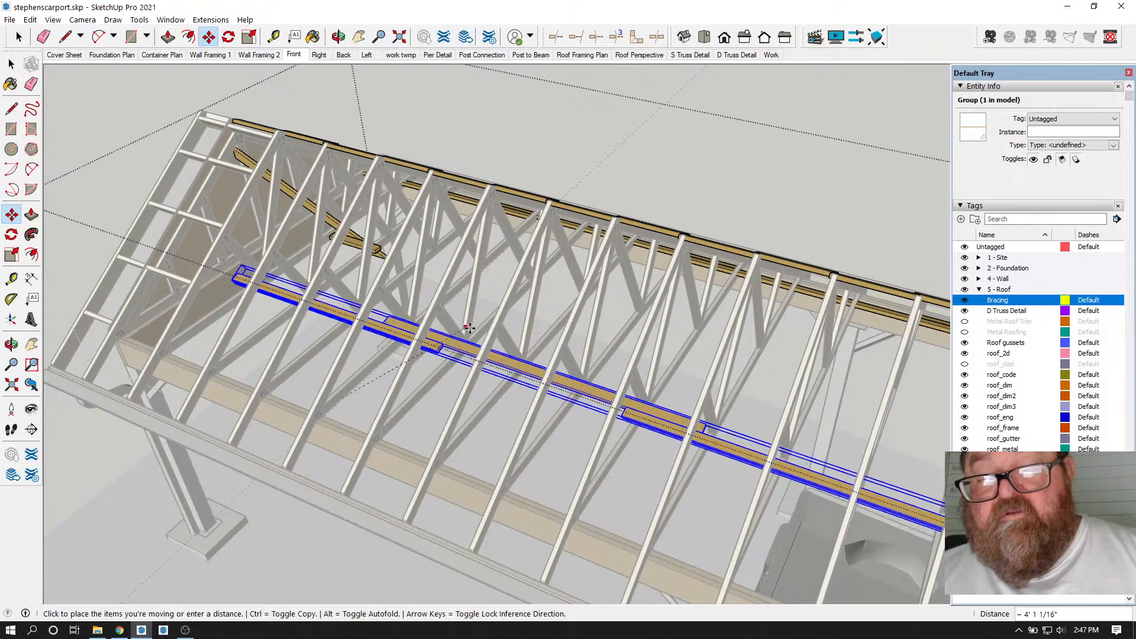
scroll(465, 335, up, 4)
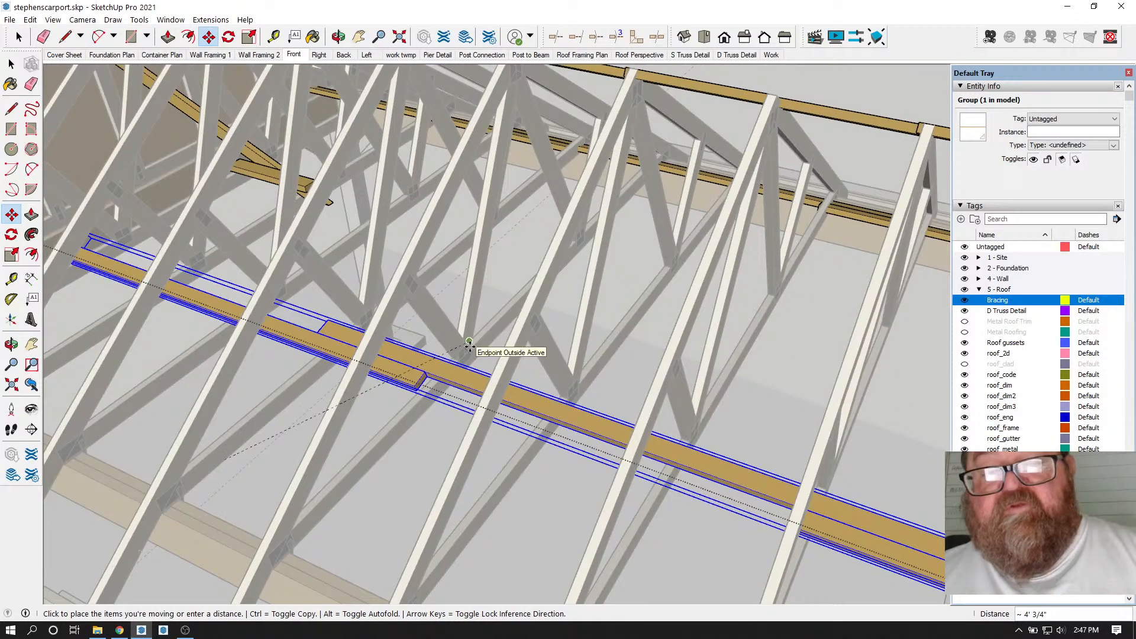
click(469, 343)
- Examine how the ridge blocks sit across the truss peaks near the gable end
scroll(473, 296, down, 10)
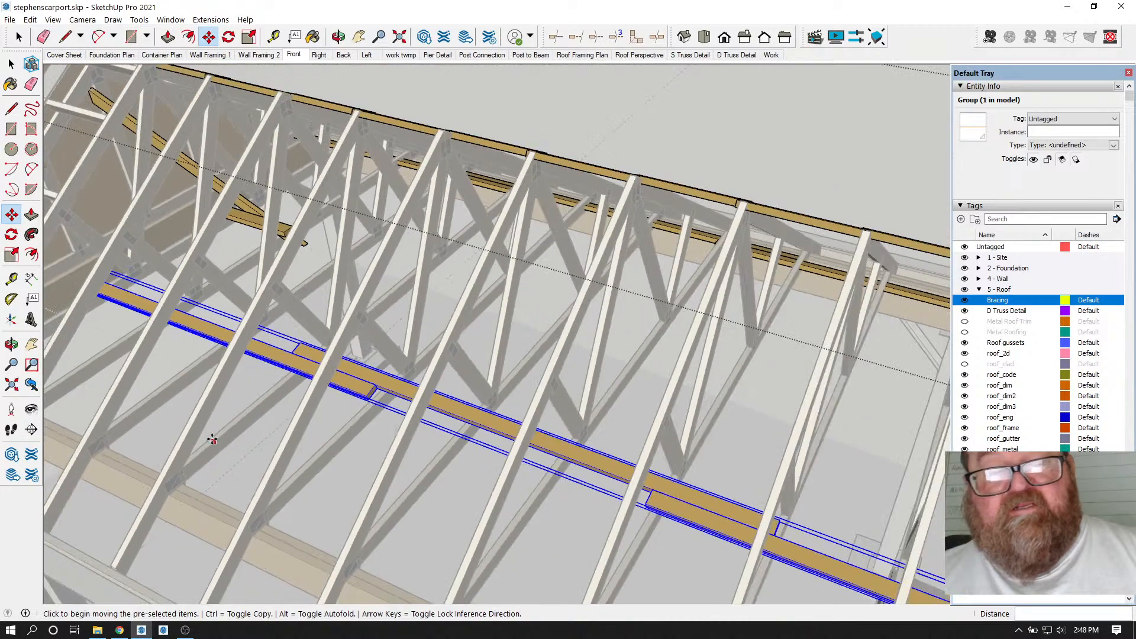
scroll(414, 263, down, 2)
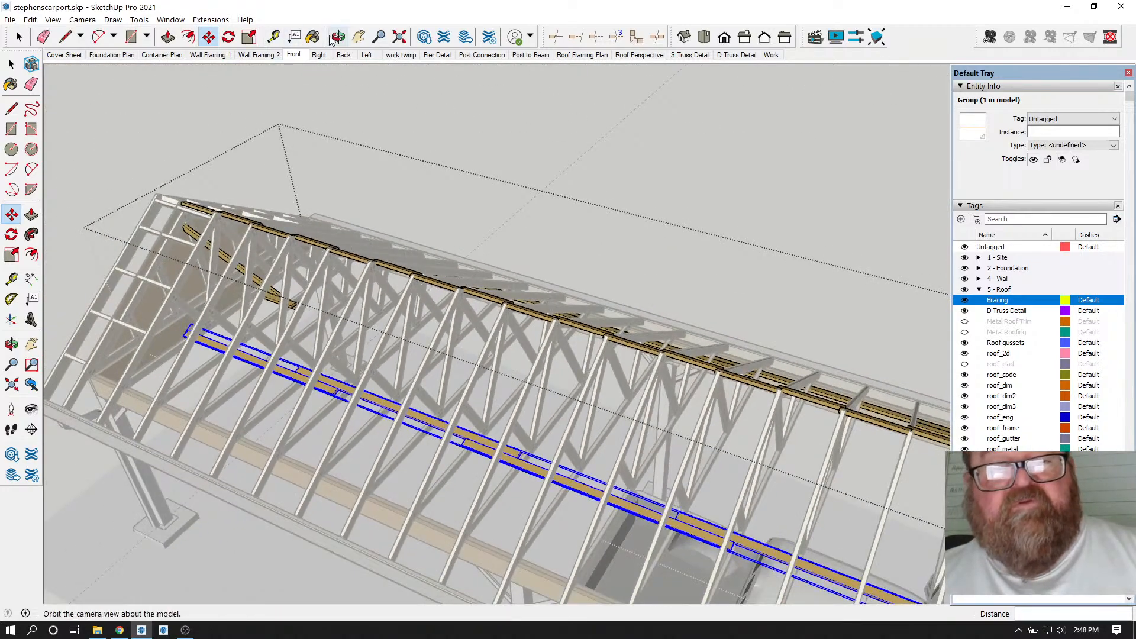
drag(346, 219, 340, 287)
scroll(339, 291, up, 5)
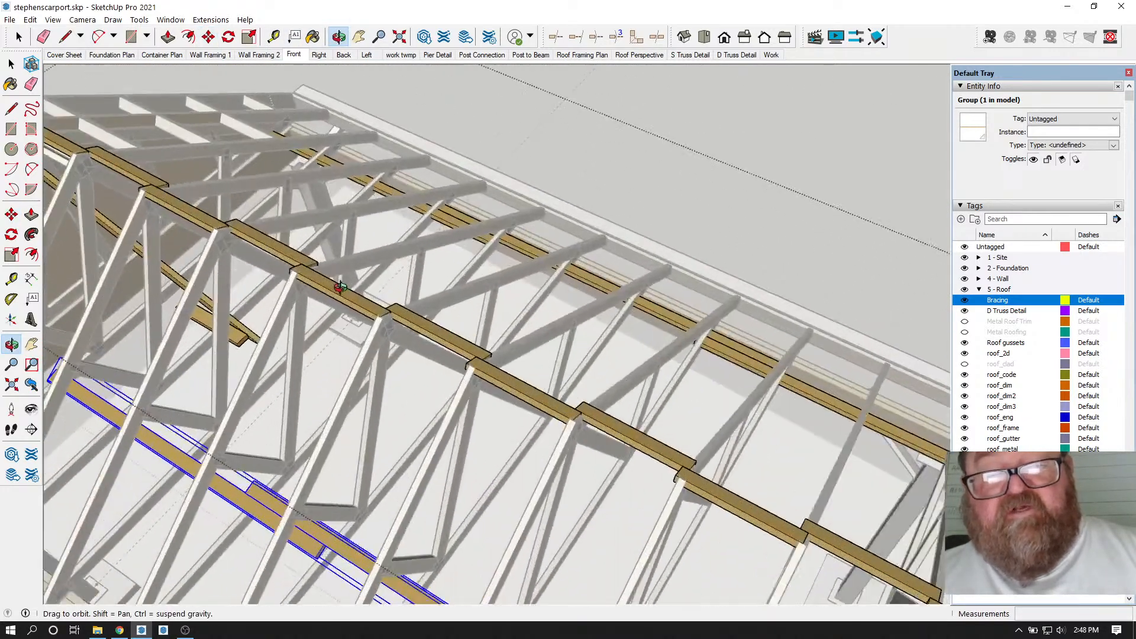
scroll(503, 375, down, 8)
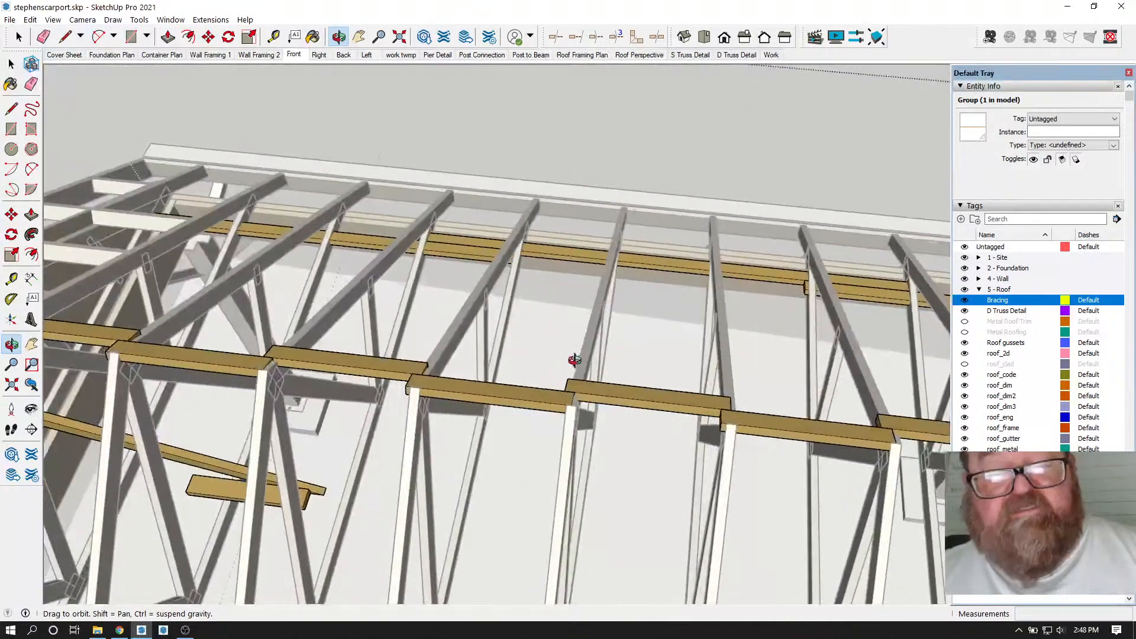
scroll(578, 362, down, 3)
scroll(451, 377, up, 2)
scroll(322, 330, up, 6)
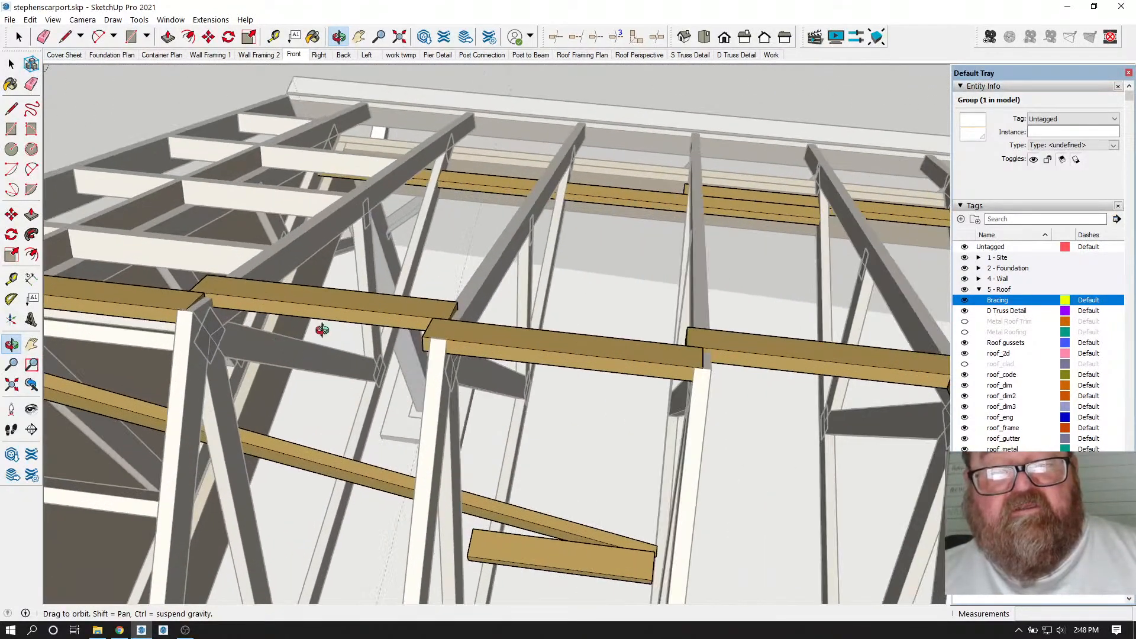
drag(322, 329, 390, 339)
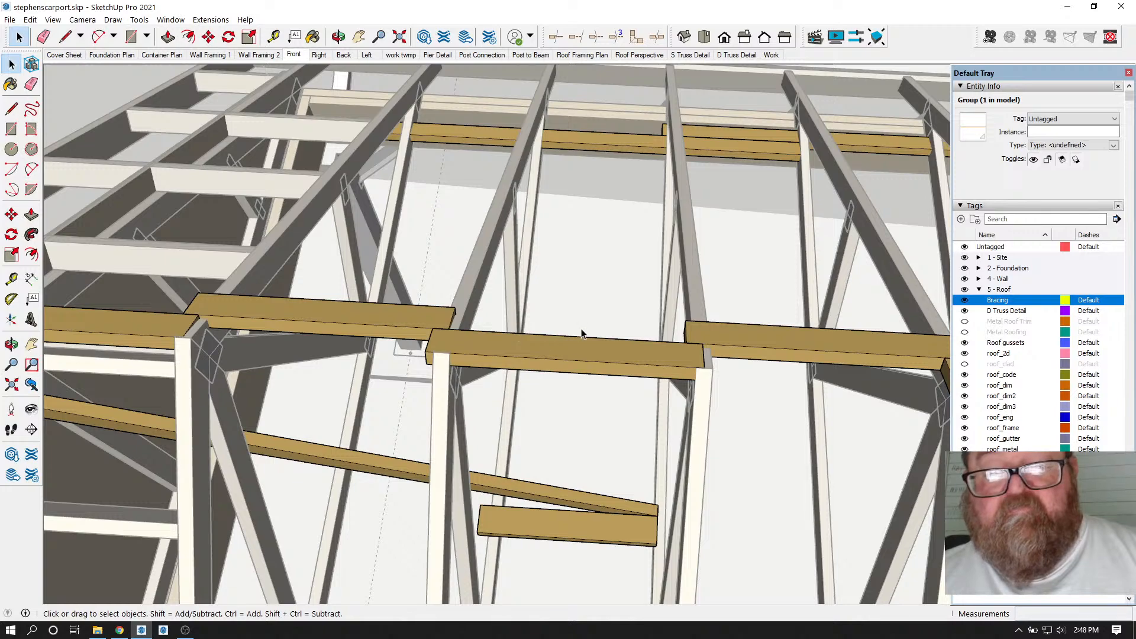
- Exit the open bracing group, select the whole group and lower it 1 1/4" at the truss peaks
click(516, 350)
scroll(479, 372, up, 1)
scroll(473, 371, down, 5)
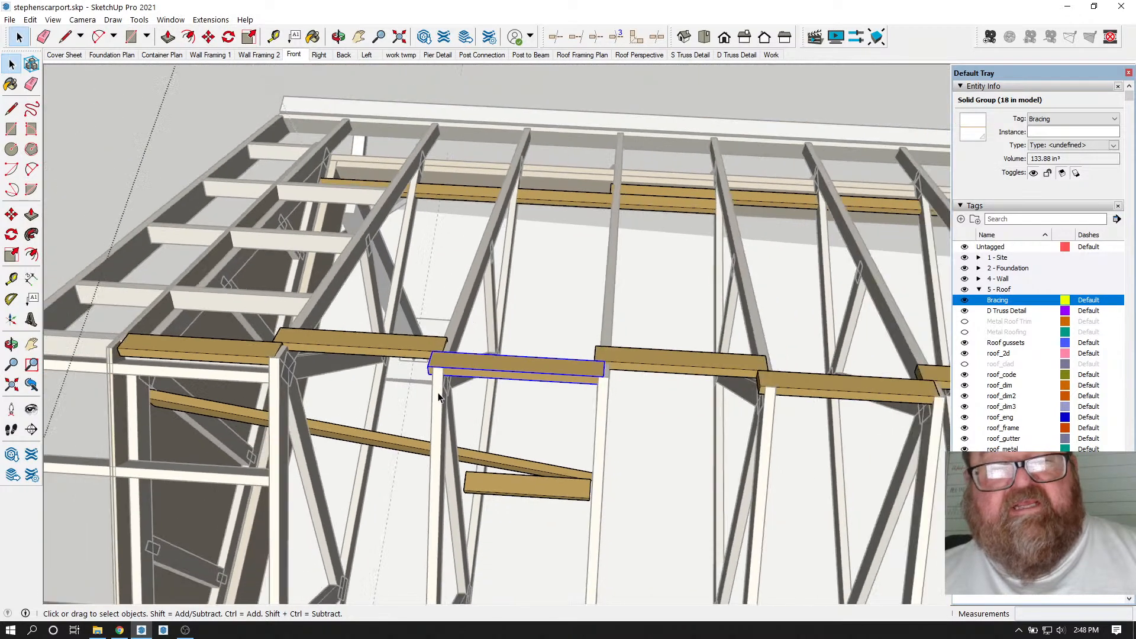
scroll(339, 376, up, 4)
click(339, 376)
scroll(334, 360, up, 3)
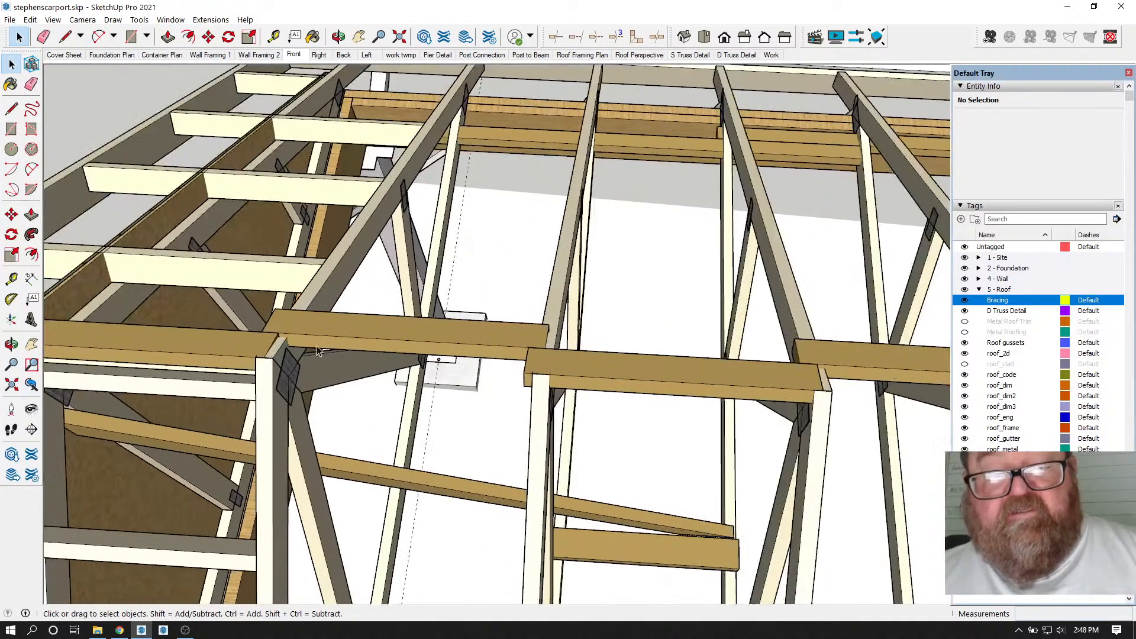
click(332, 329)
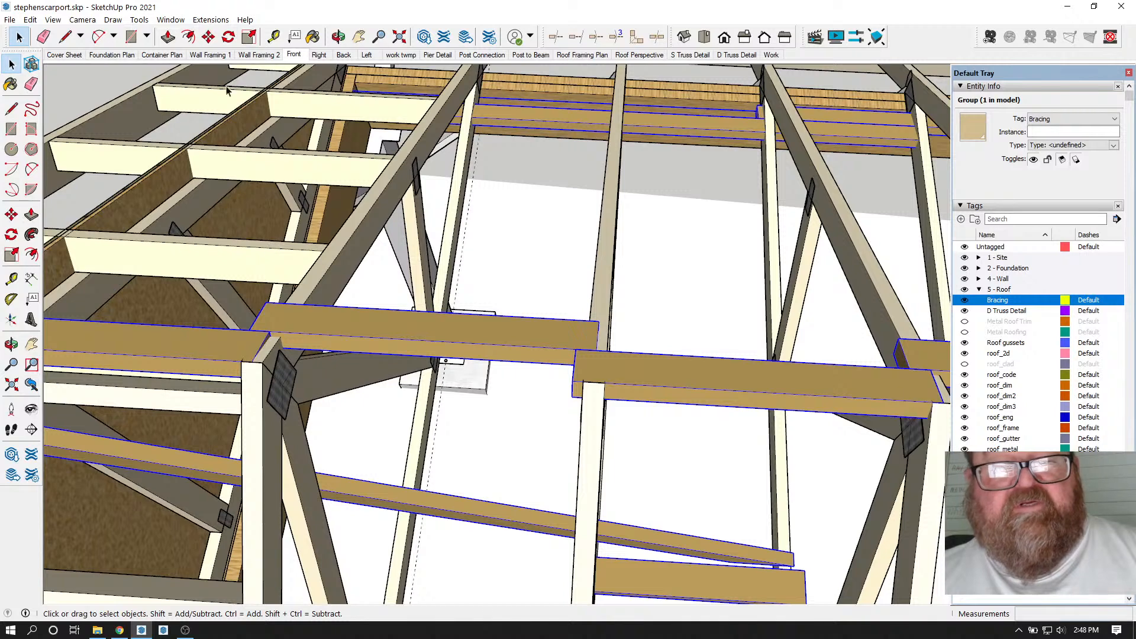
click(208, 37)
click(464, 314)
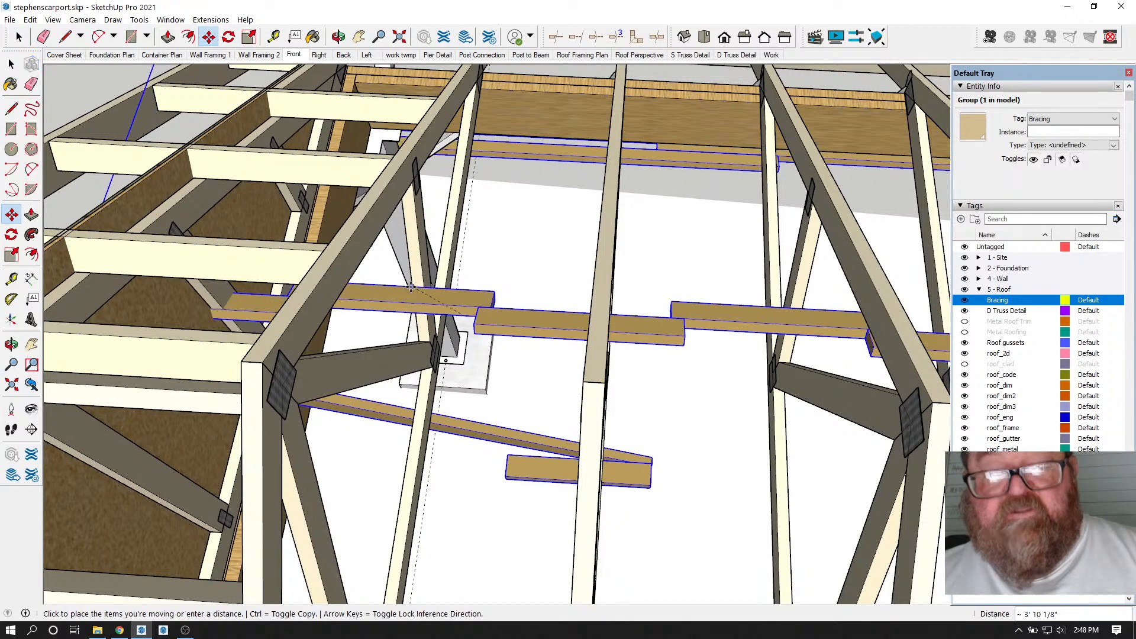
click(470, 319)
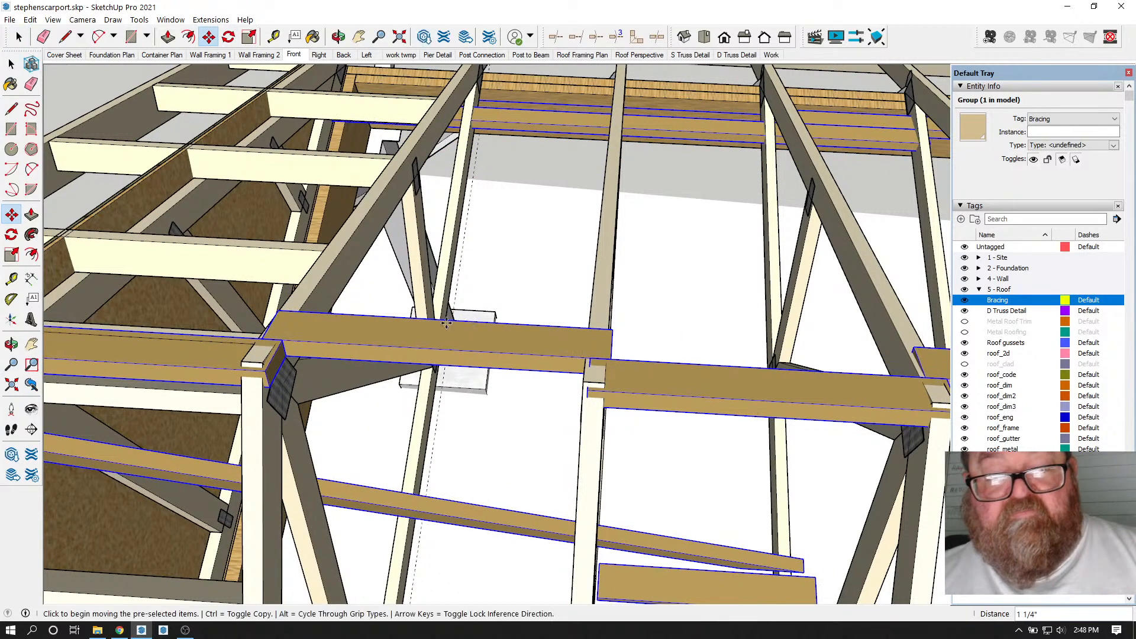
- Lower the bracing group about 5 1/16" and shift the ridge blocks' end corner against the truss at the peak gusset
scroll(222, 320, up, 3)
scroll(222, 320, down, 2)
scroll(289, 357, down, 3)
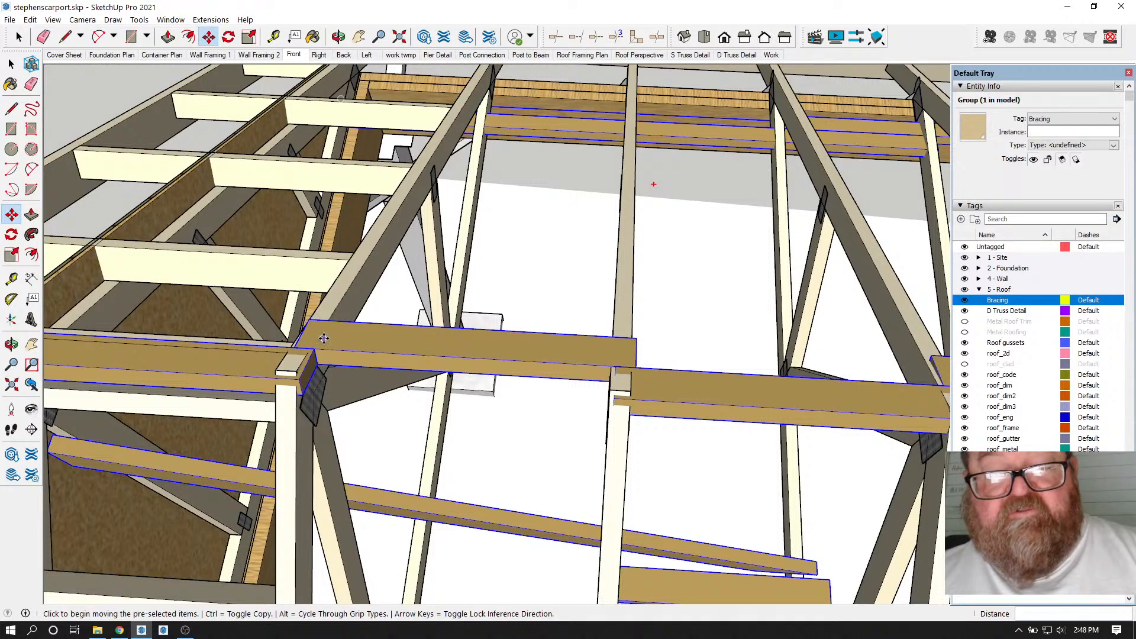
scroll(312, 394, up, 5)
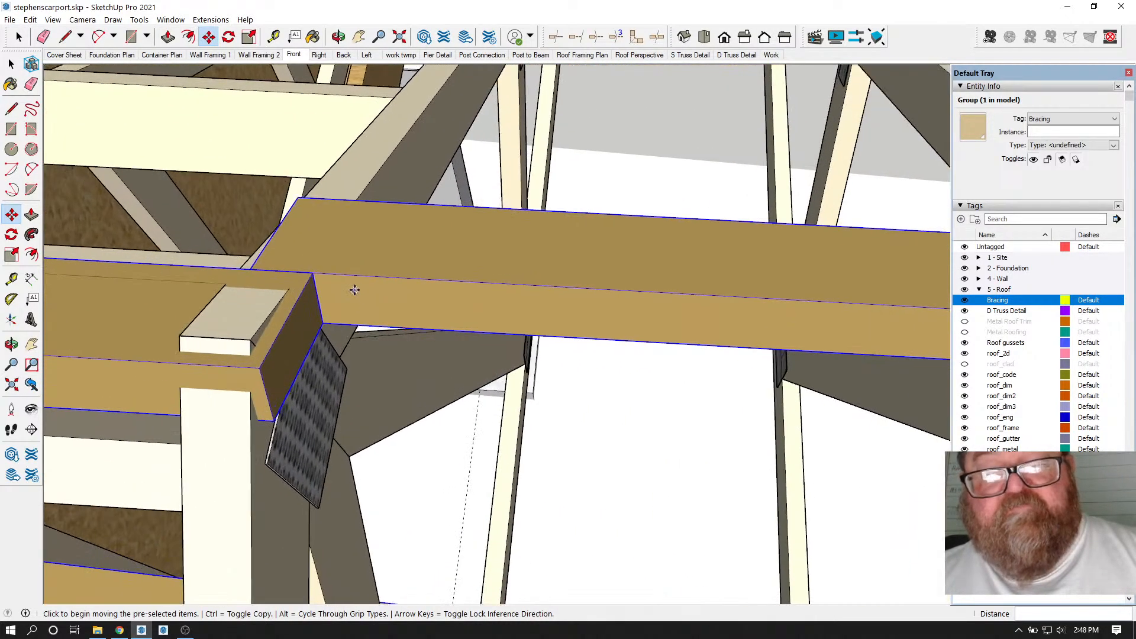
click(359, 281)
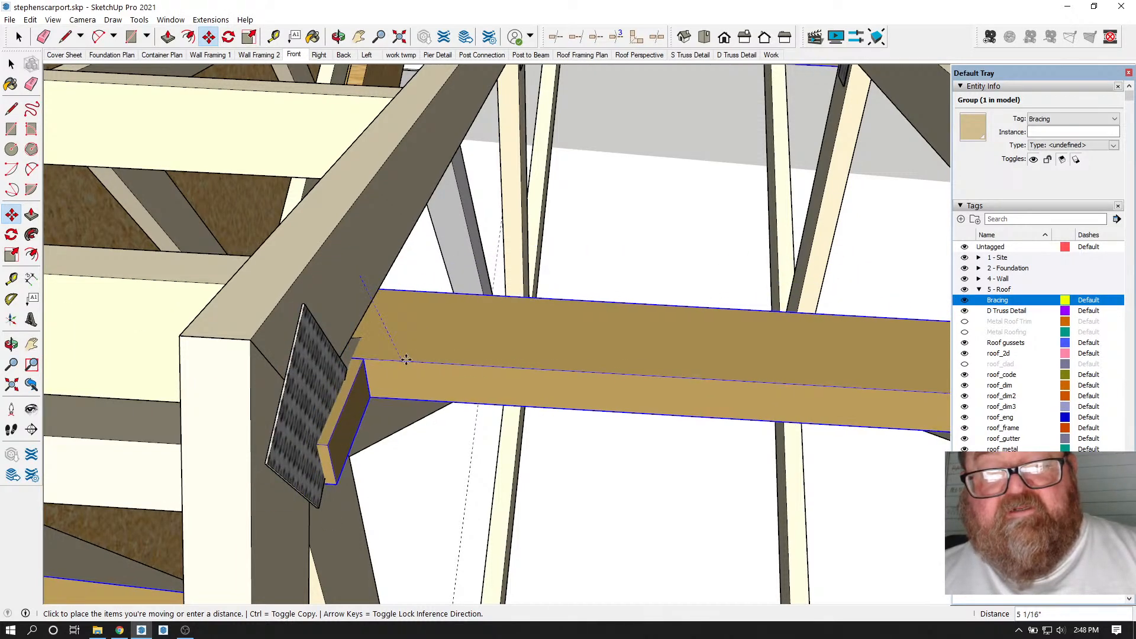
click(362, 357)
click(348, 353)
scroll(152, 329, down, 3)
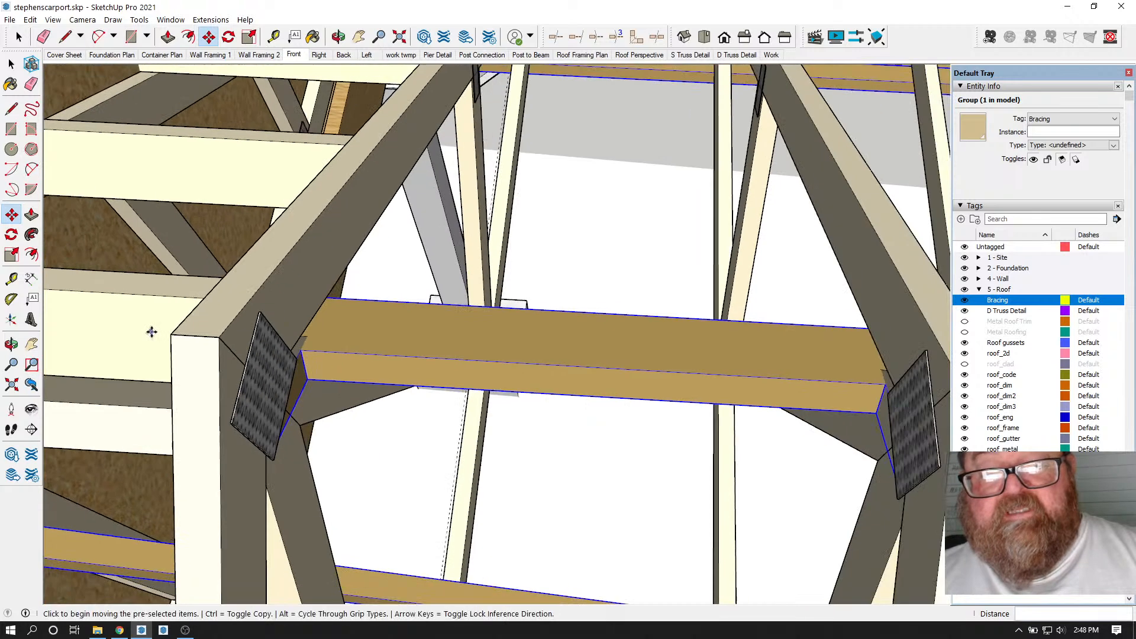
- Shift the bracing group about 7 3/4" sideways from the peak gusset so the ridge blocks sit beneath the trusses' sloping top chord
scroll(185, 347, up, 5)
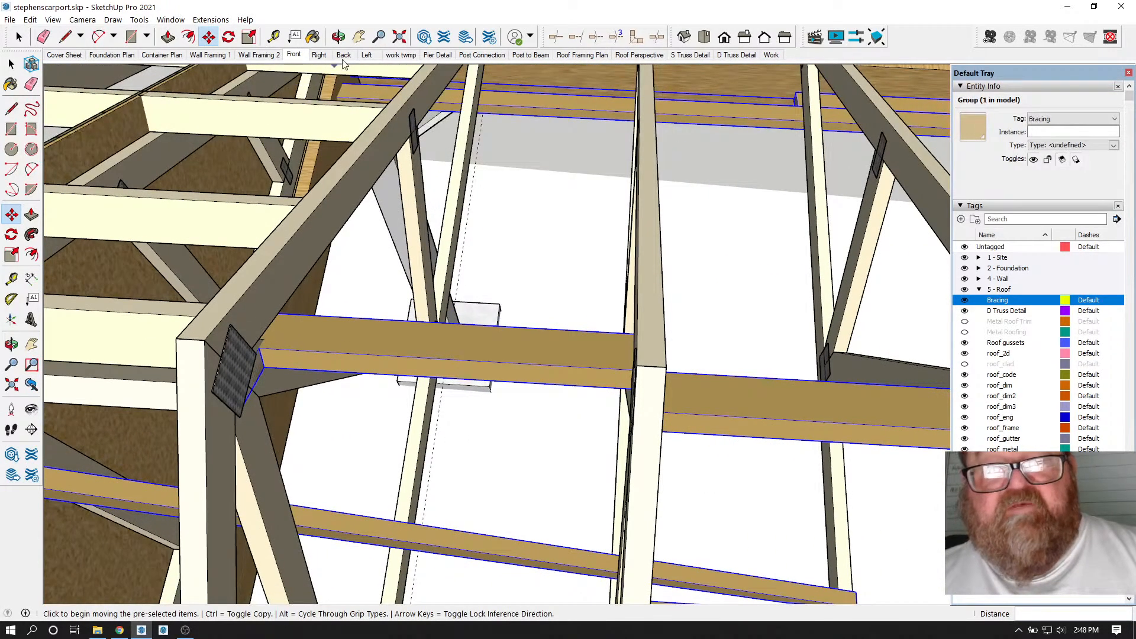
click(338, 37)
drag(361, 195, 398, 262)
drag(490, 330, 476, 264)
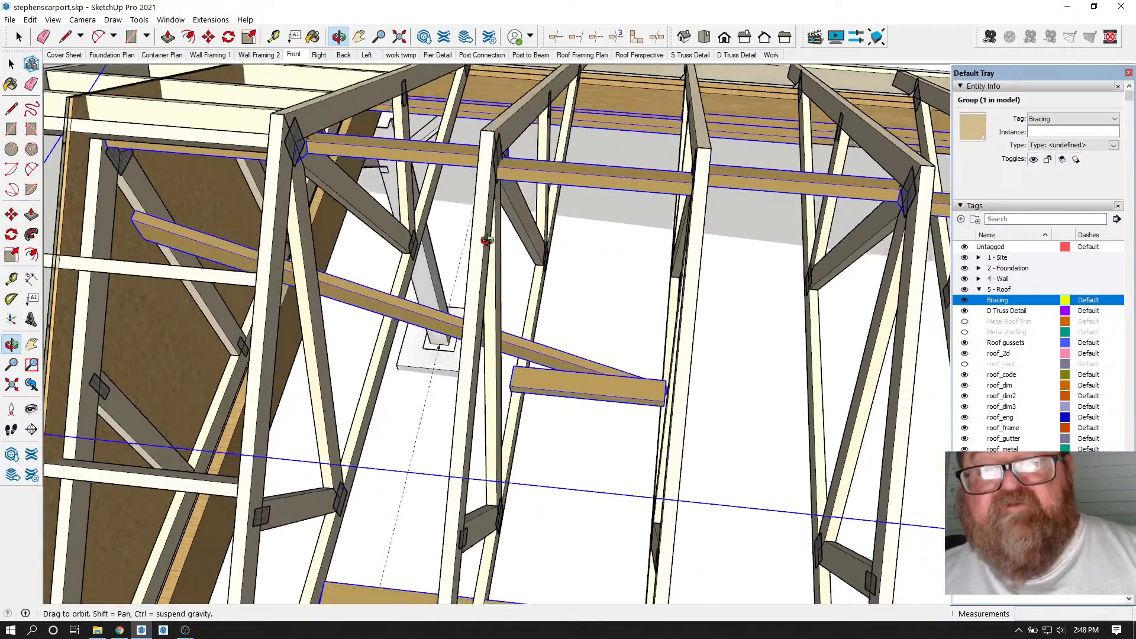
drag(525, 156, 462, 132)
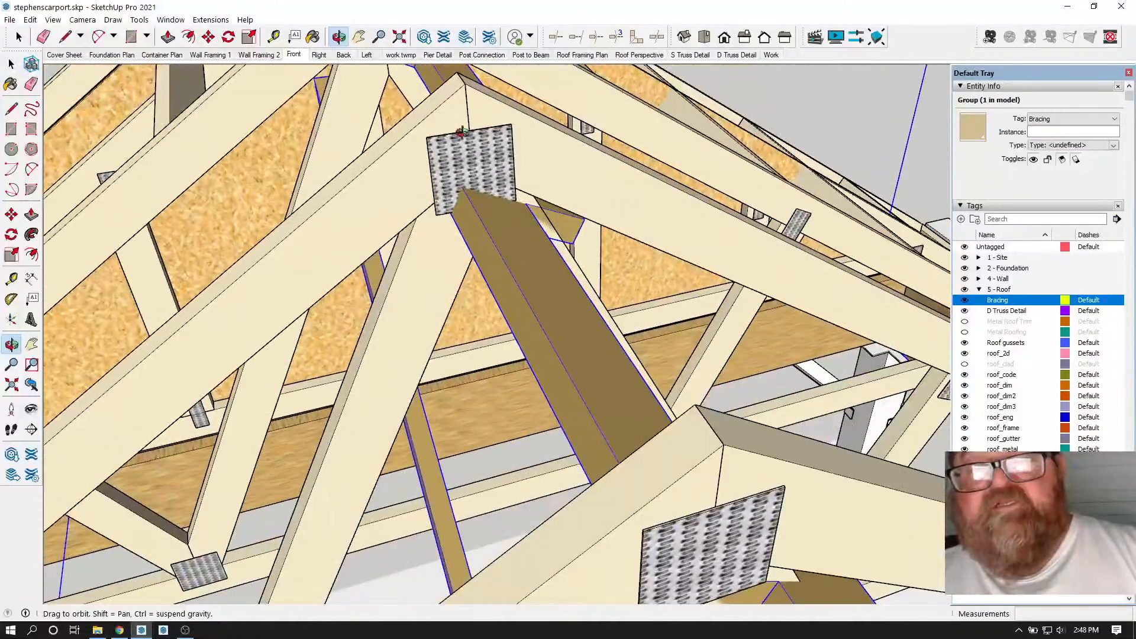
click(462, 191)
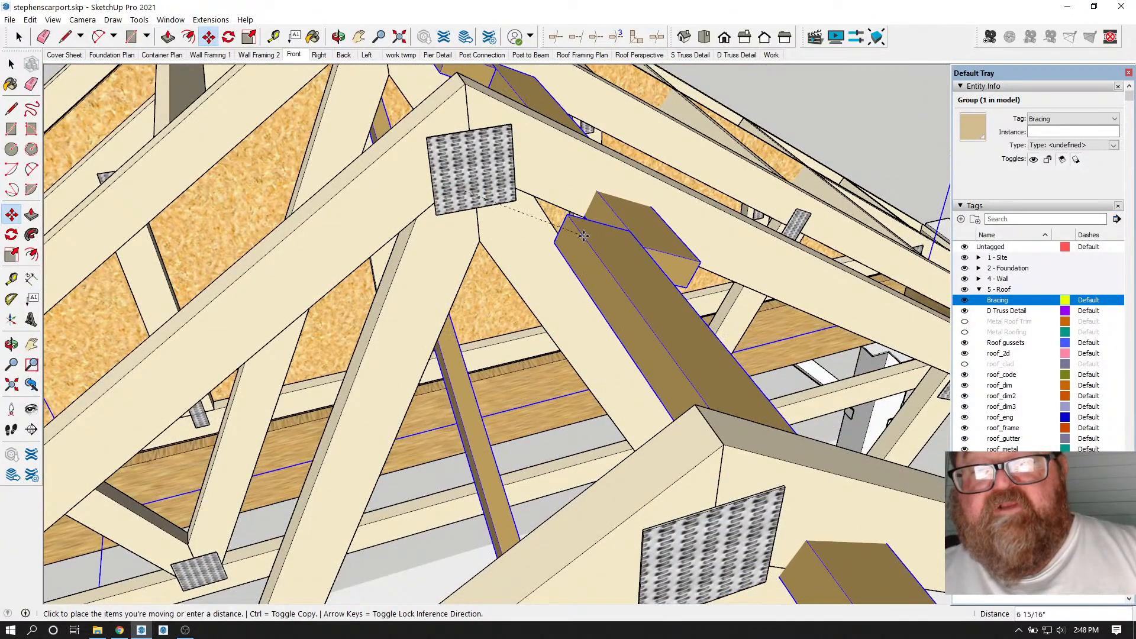
scroll(583, 236, up, 8)
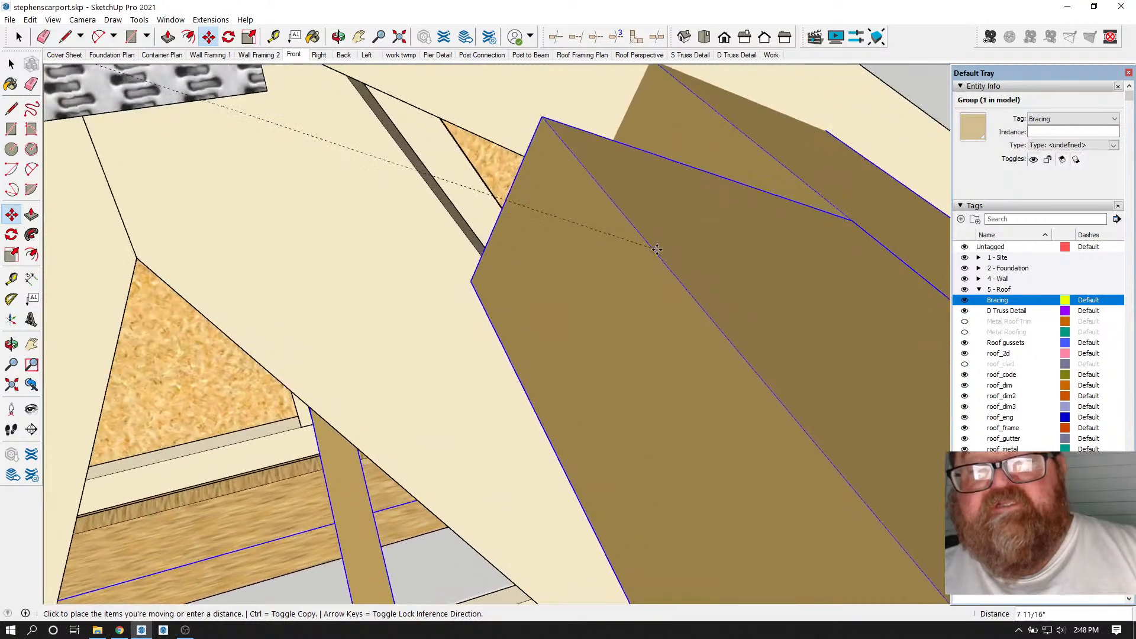
scroll(655, 249, up, 8)
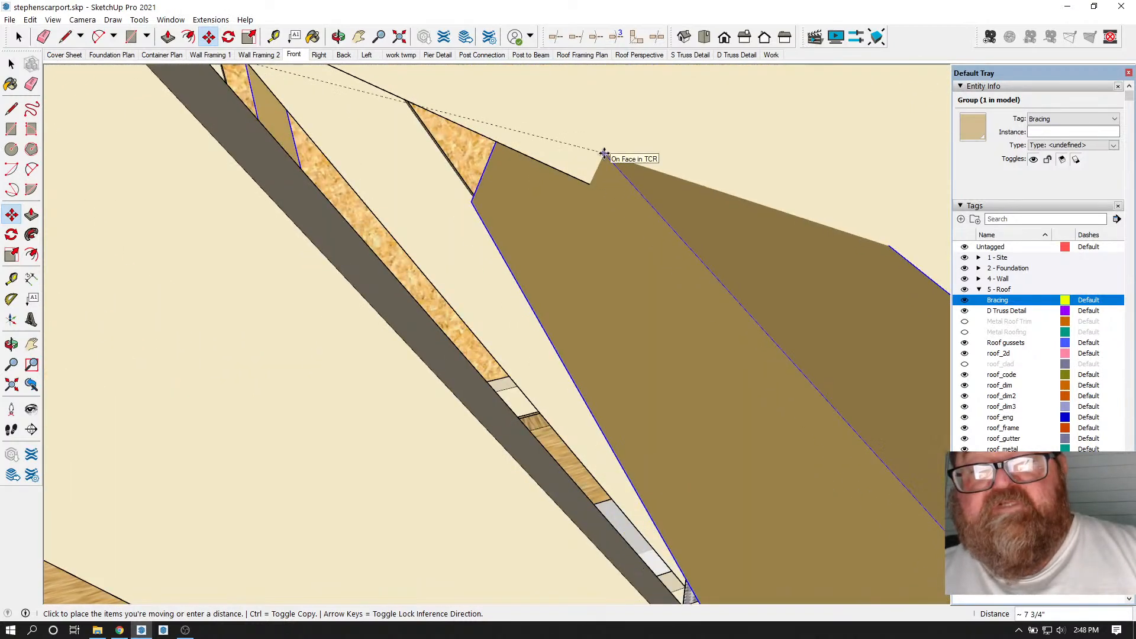
scroll(525, 264, down, 10)
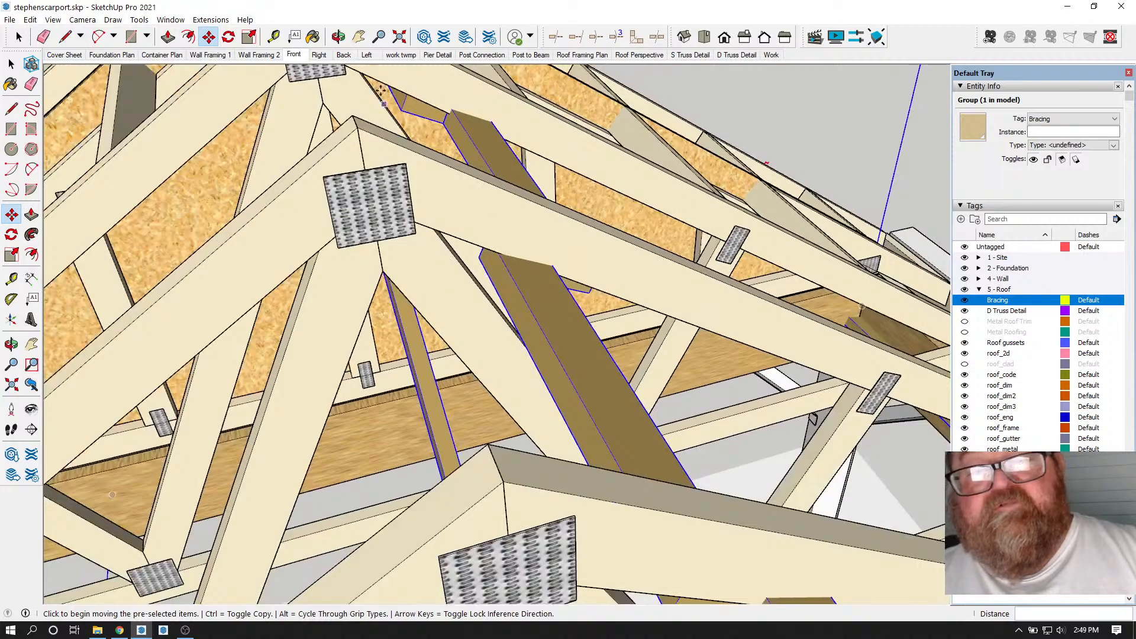
- Nudge the bracing group slightly along the ridge, bringing the block's upper end corner to the edge of the adjacent truss
click(340, 36)
drag(681, 266, 435, 281)
drag(490, 324, 485, 113)
click(210, 40)
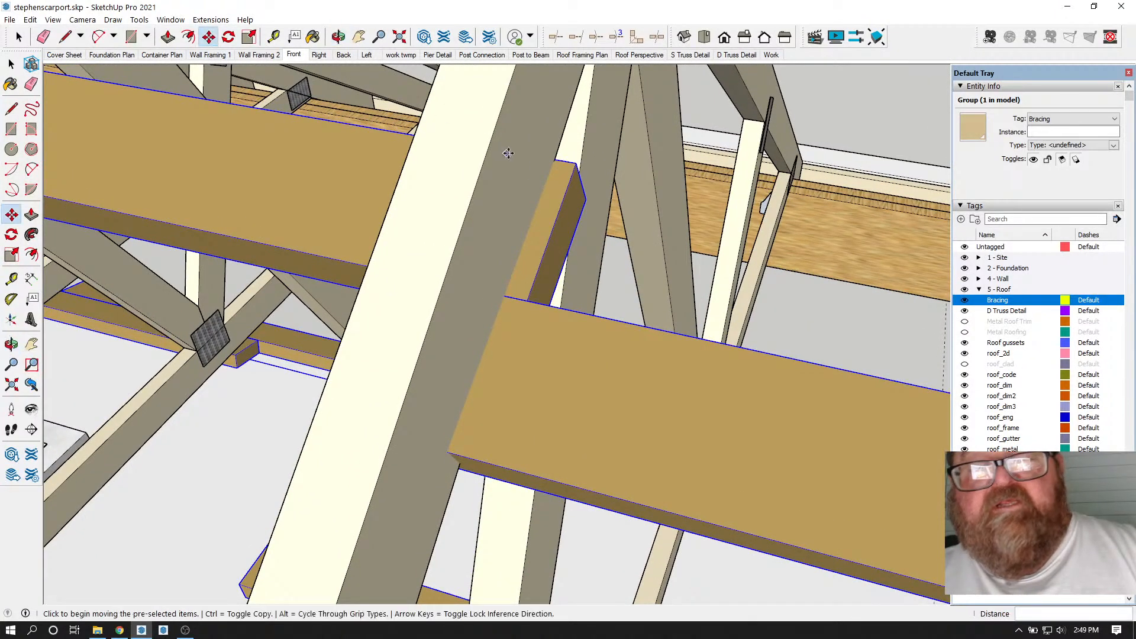
click(577, 163)
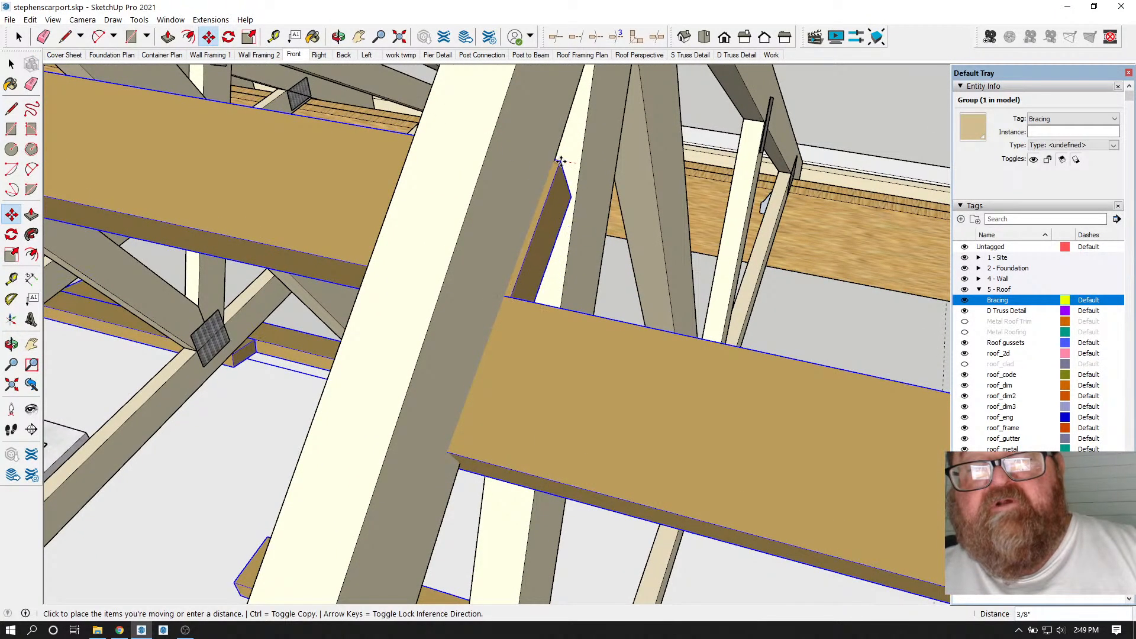
click(556, 160)
scroll(621, 224, down, 5)
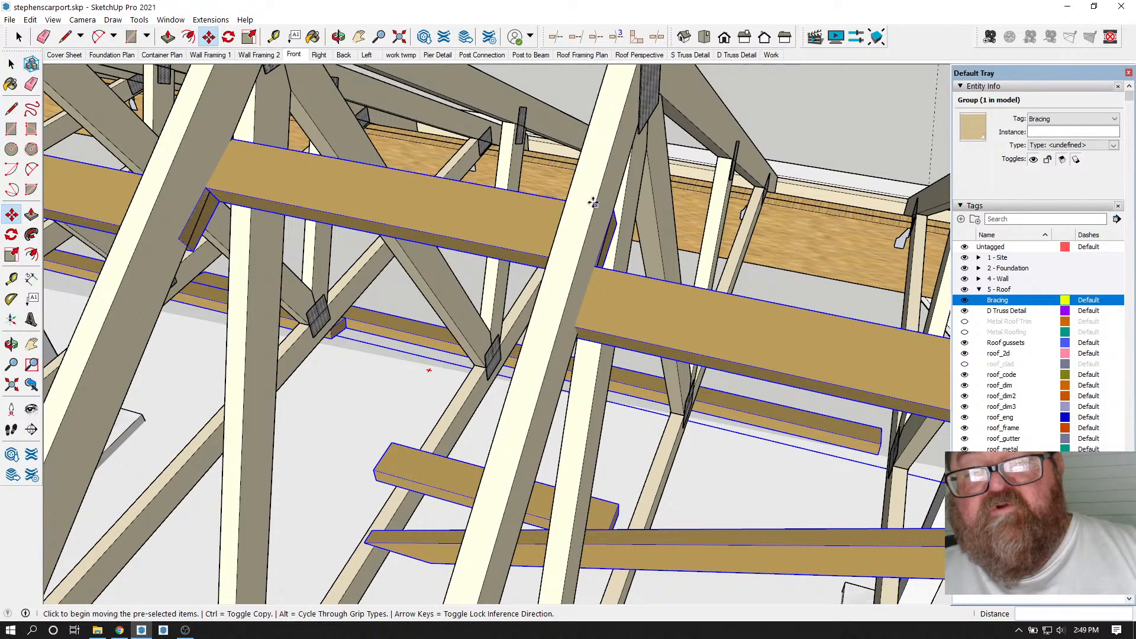
click(337, 37)
drag(580, 189, 708, 205)
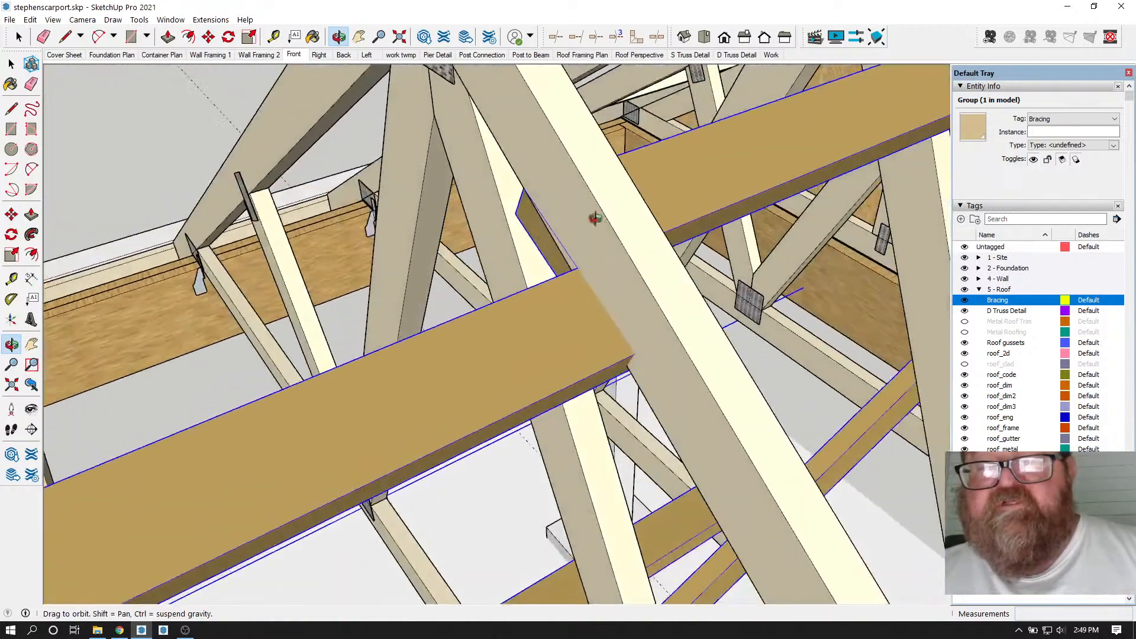
scroll(606, 213, down, 4)
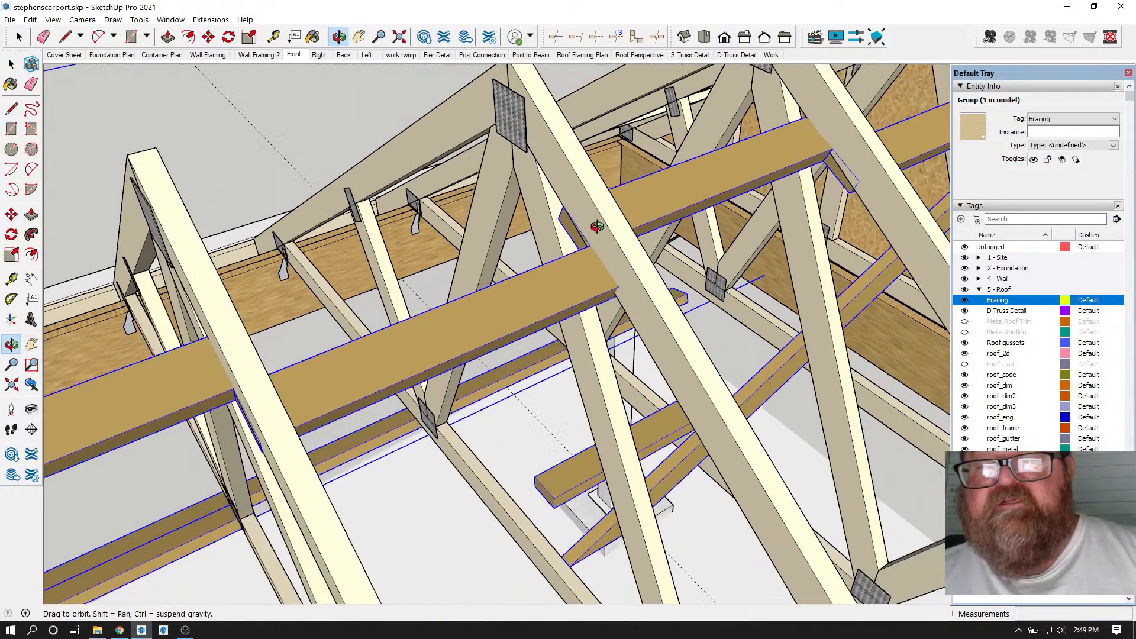
- Inspect how the bracing group fits between the roof trusses from above and along the ridge, and clear the selection
drag(614, 235, 618, 219)
drag(699, 196, 521, 240)
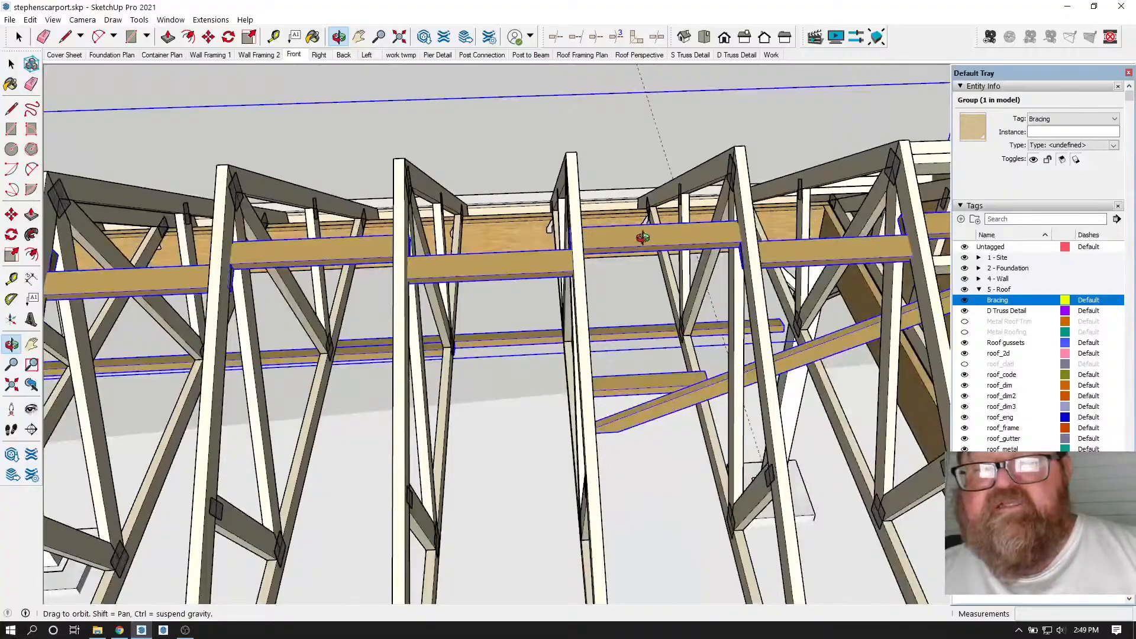
middle_drag(611, 239, 589, 225)
drag(588, 225, 470, 184)
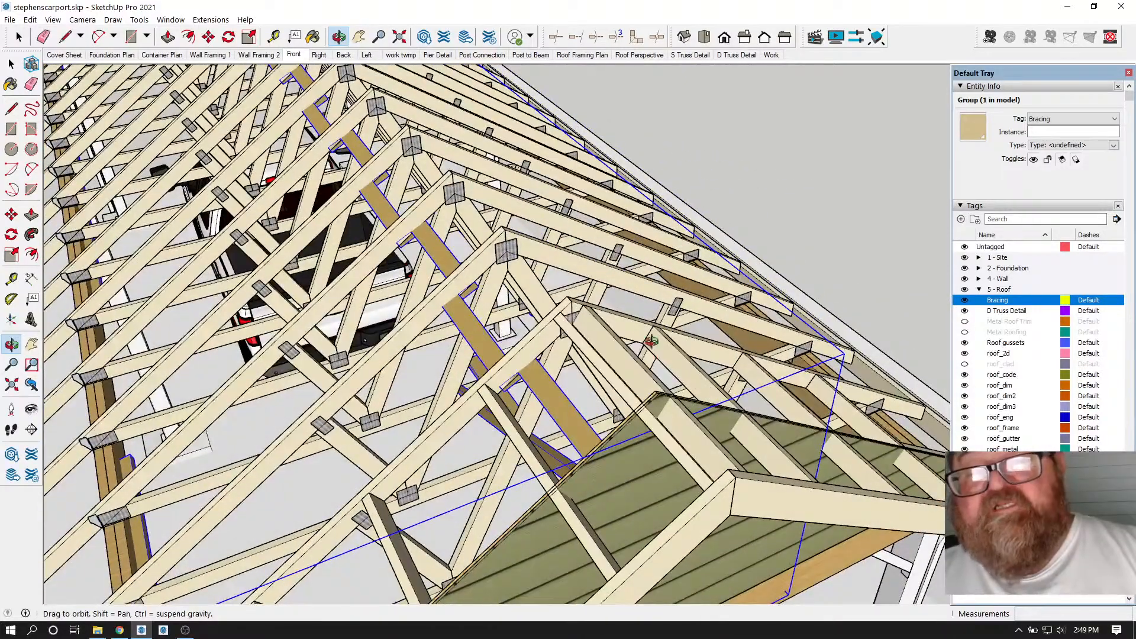
drag(557, 245, 490, 390)
drag(681, 434, 453, 431)
scroll(453, 431, down, 2)
drag(545, 306, 282, 214)
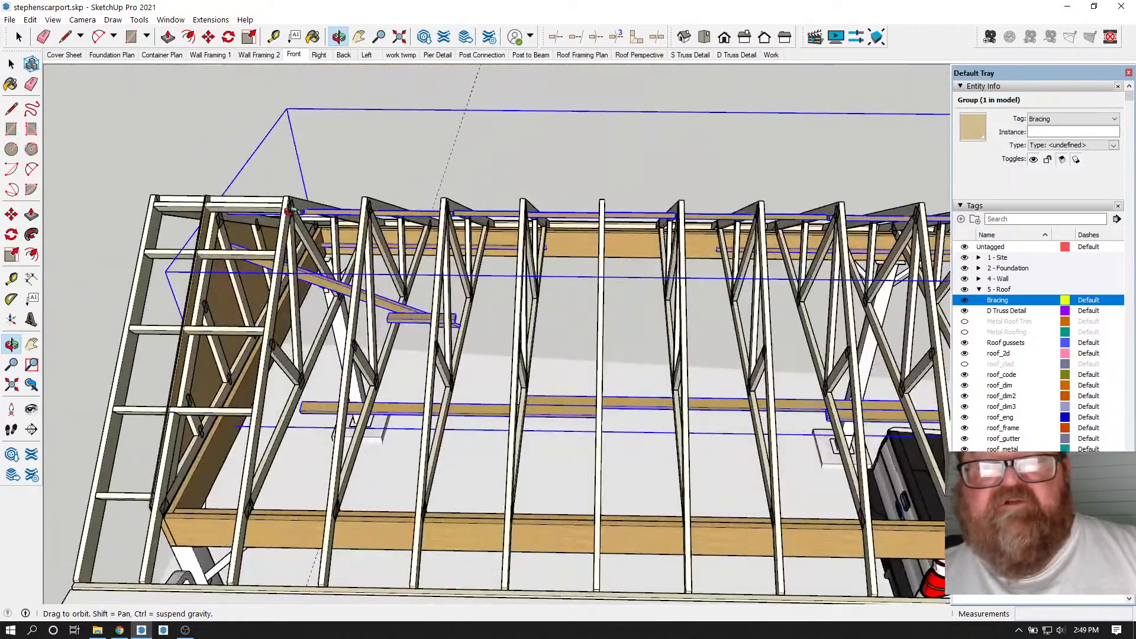
scroll(741, 223, down, 4)
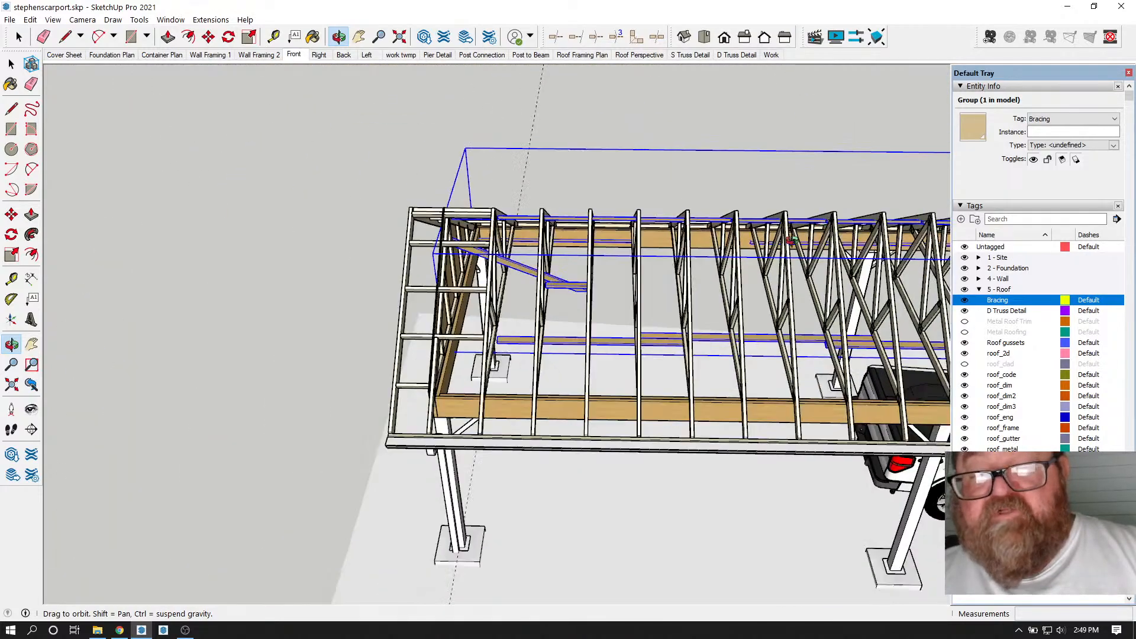
scroll(622, 382, up, 3)
click(21, 39)
click(465, 400)
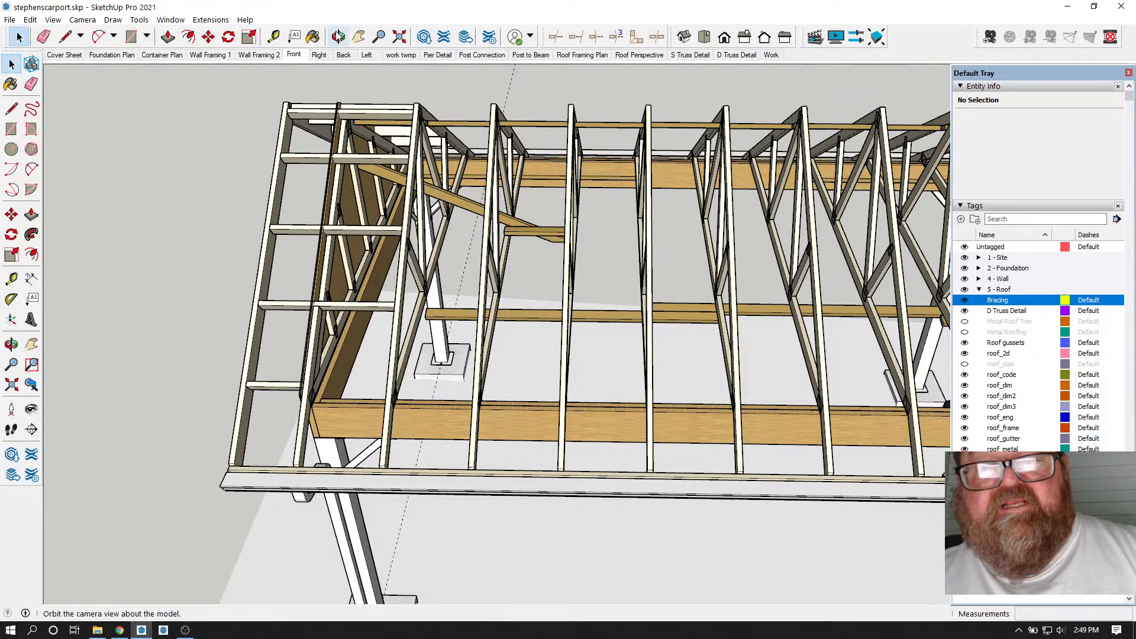
- Examine the ridge blocks, diagonal brace and lateral braces in the truss bays nearest the gable end
click(337, 37)
drag(532, 203, 332, 388)
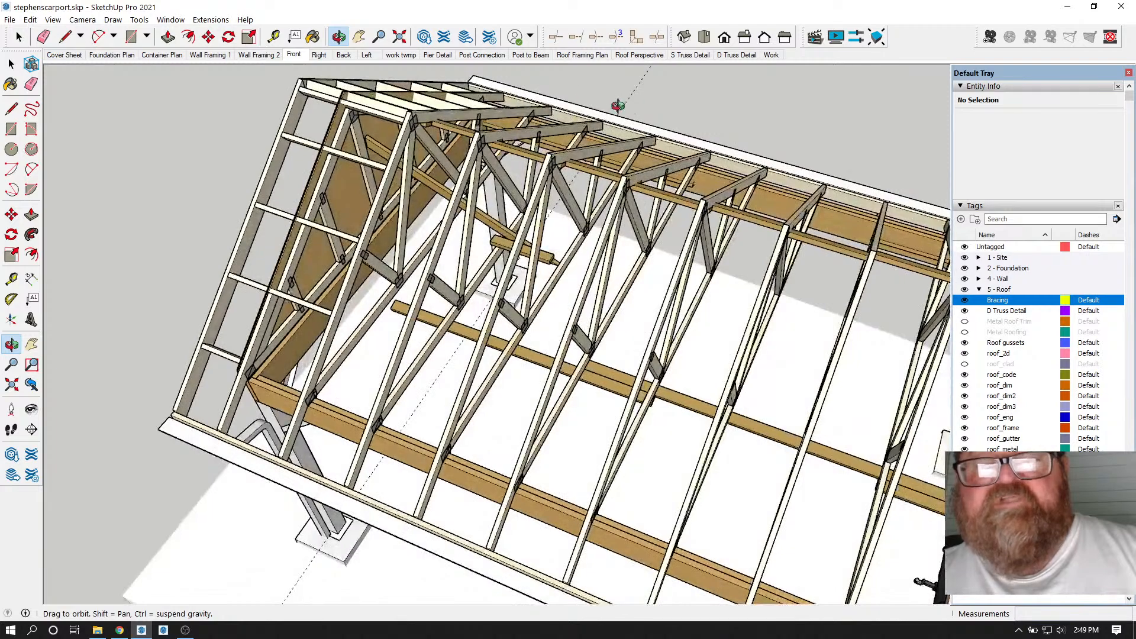
drag(459, 162, 408, 128)
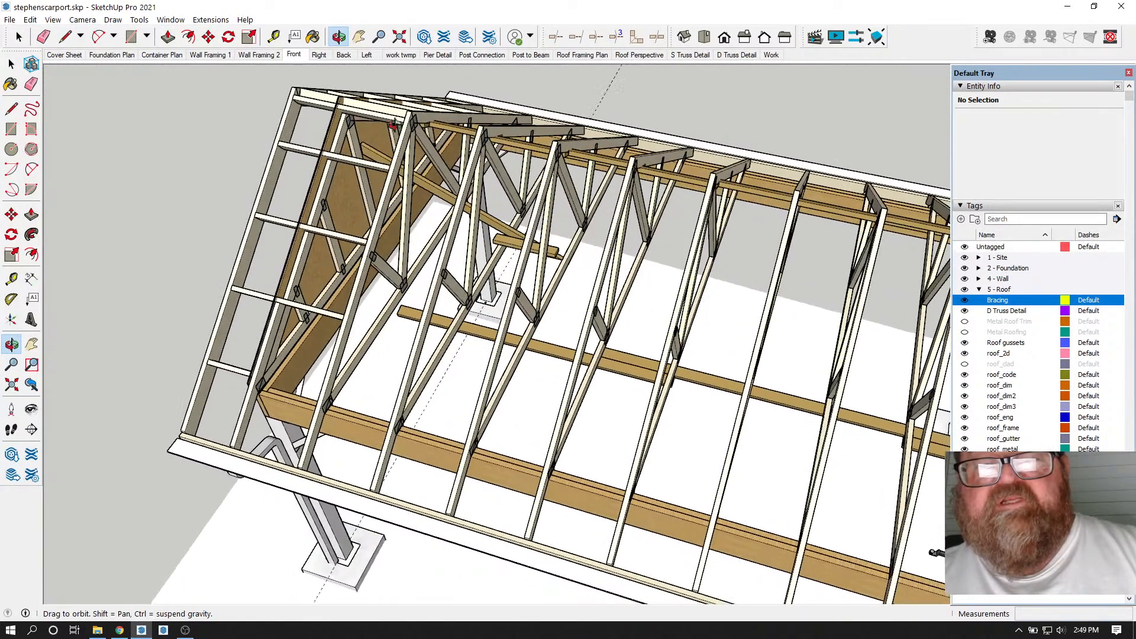
drag(527, 270, 583, 122)
drag(582, 160, 565, 96)
drag(394, 201, 488, 94)
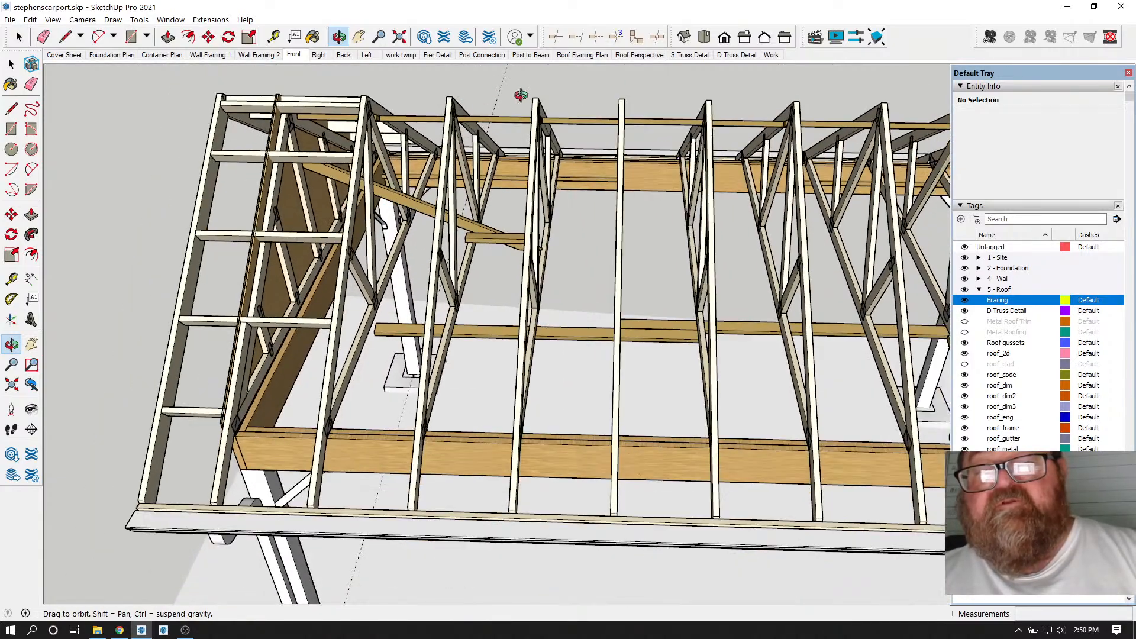
drag(404, 167, 547, 130)
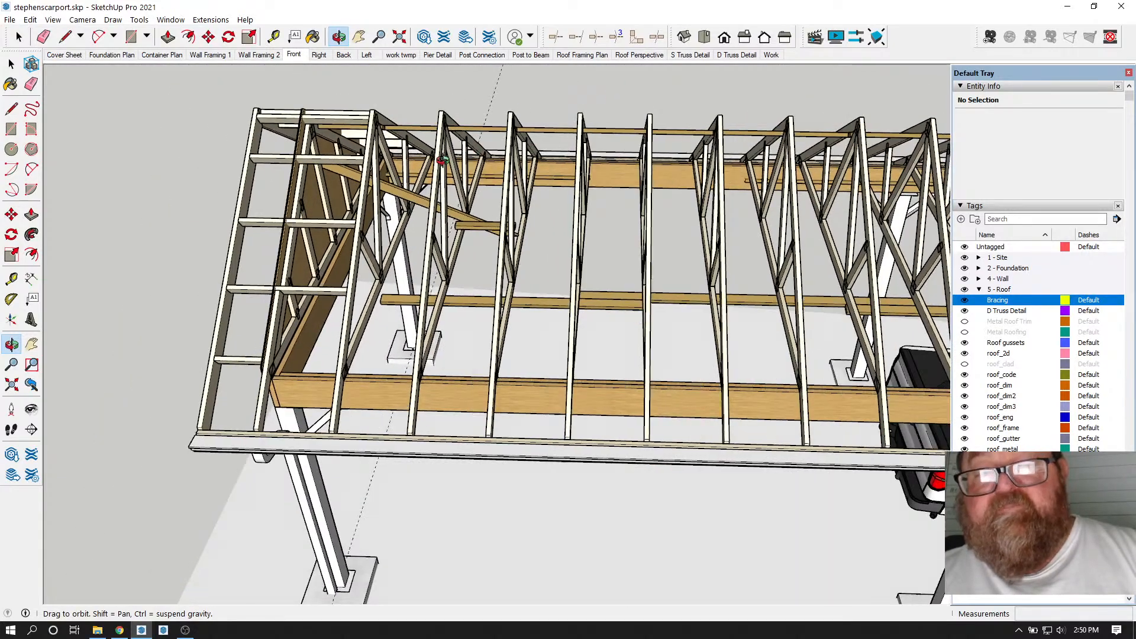
drag(463, 154, 349, 169)
scroll(575, 140, up, 6)
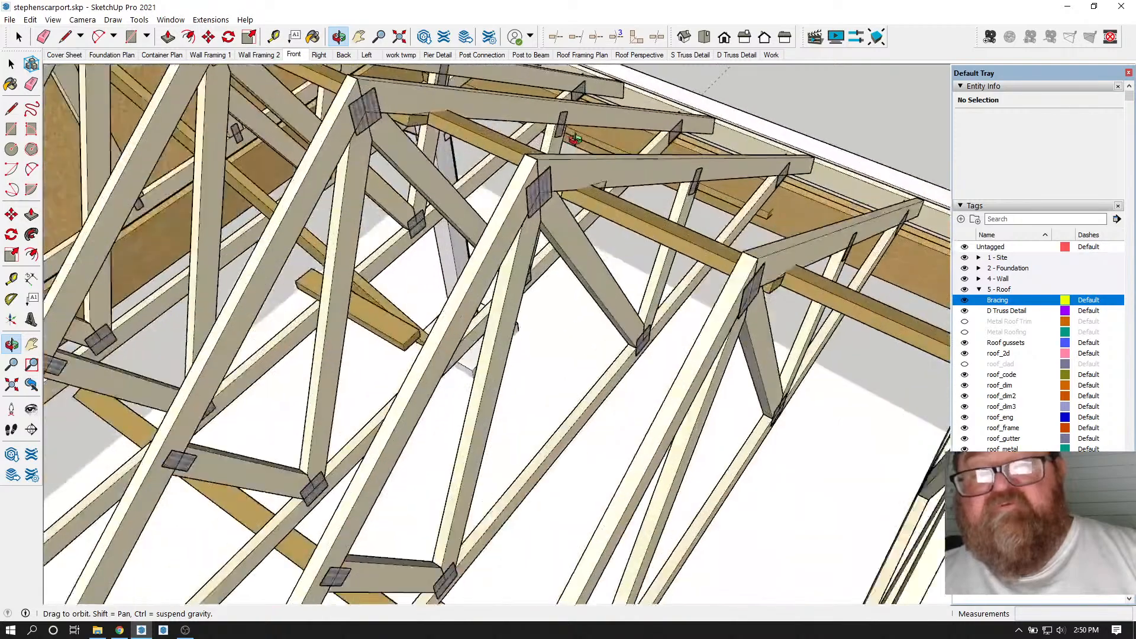
drag(575, 139, 422, 161)
drag(637, 202, 499, 153)
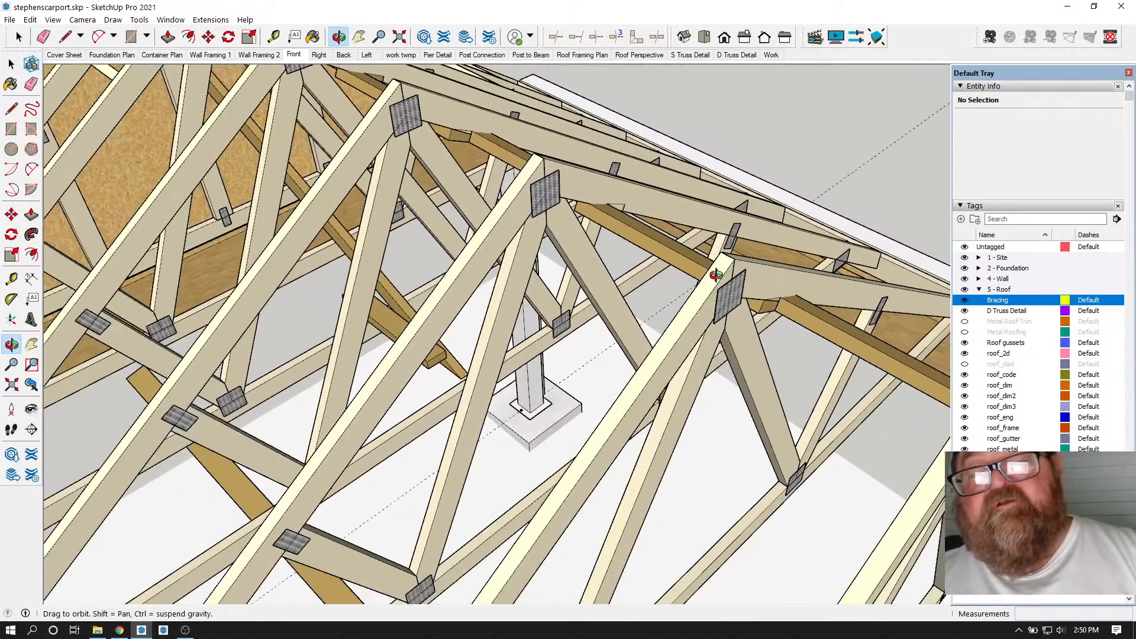
scroll(707, 267, down, 8)
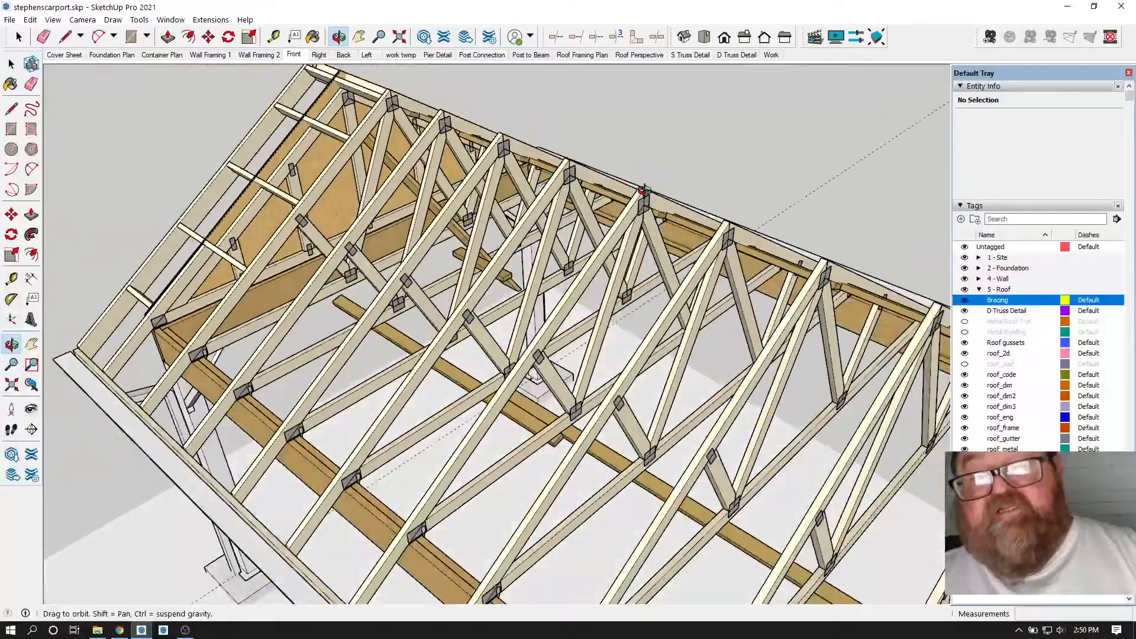
drag(643, 191, 414, 178)
scroll(414, 178, up, 3)
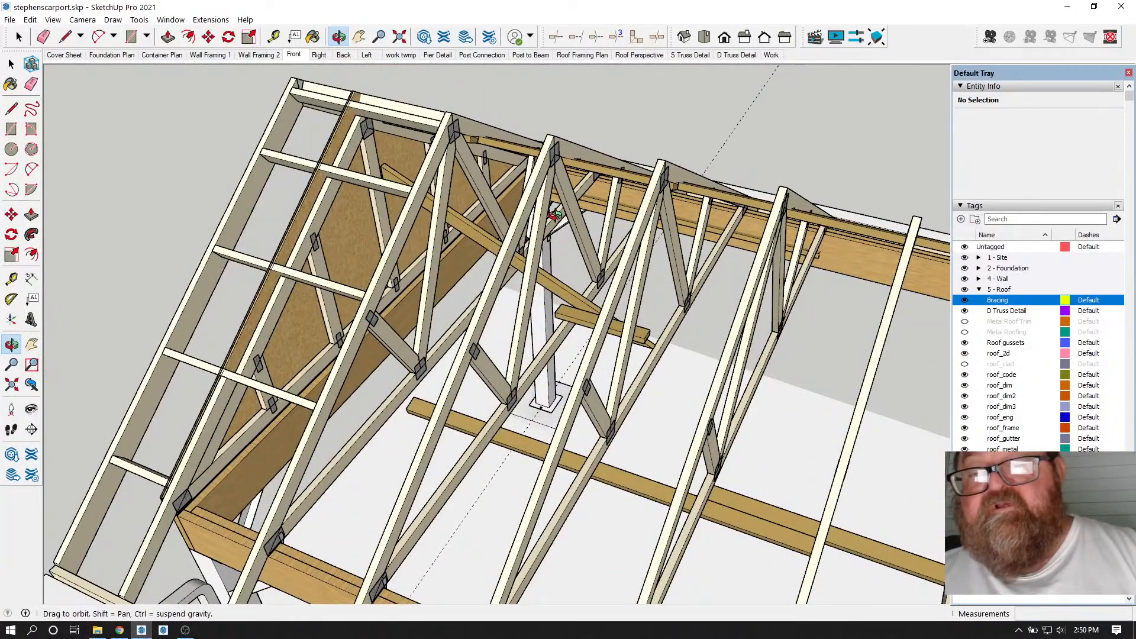
- Show the roof sheathing over the trusses and view the carport from its gable end and long side
scroll(556, 216, down, 2)
drag(506, 225, 696, 293)
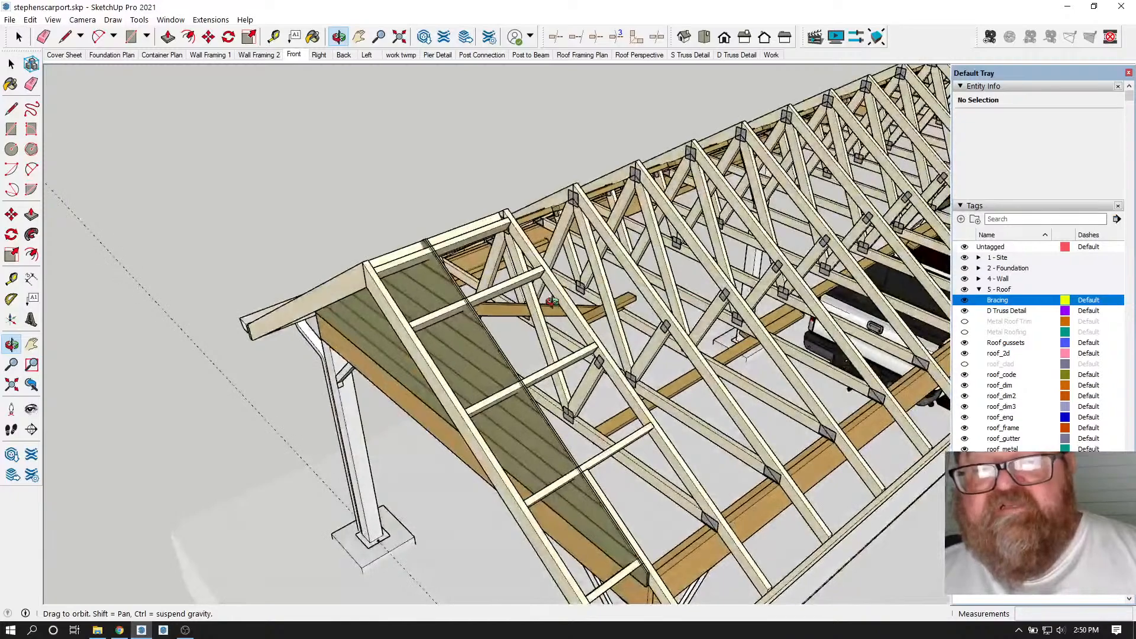
scroll(552, 318, down, 6)
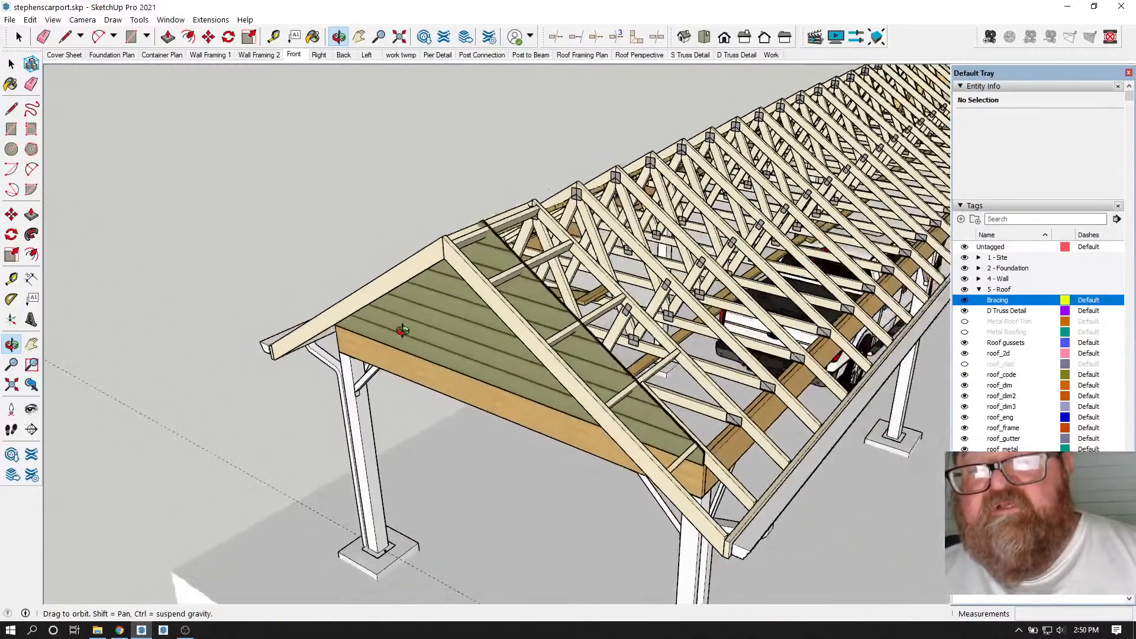
drag(554, 318, 372, 295)
scroll(372, 296, down, 1)
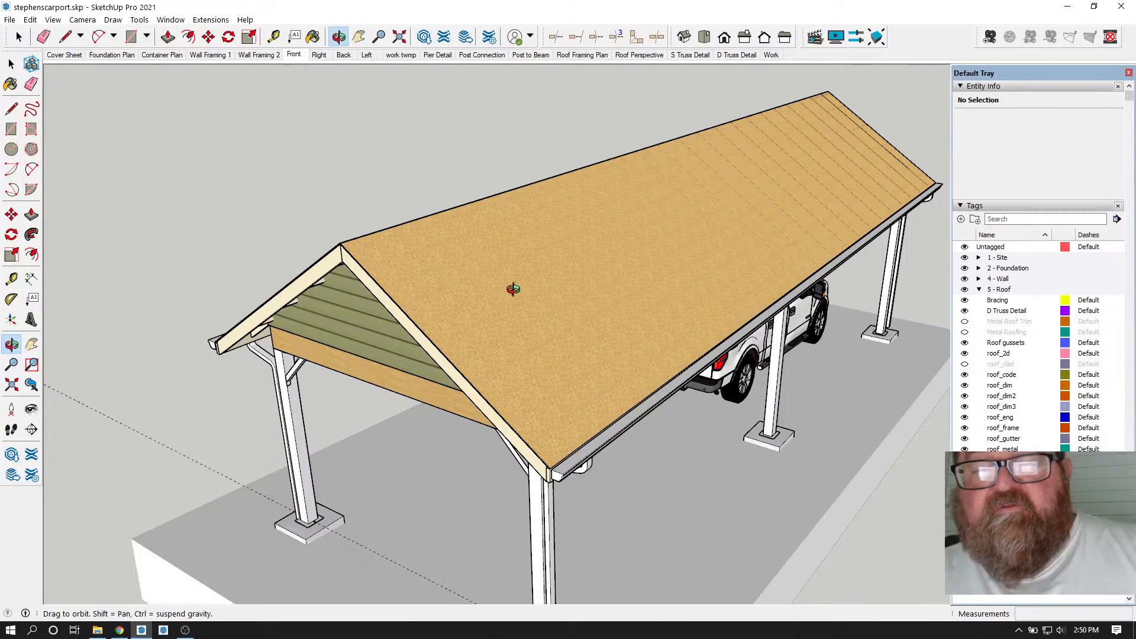
drag(535, 278, 363, 259)
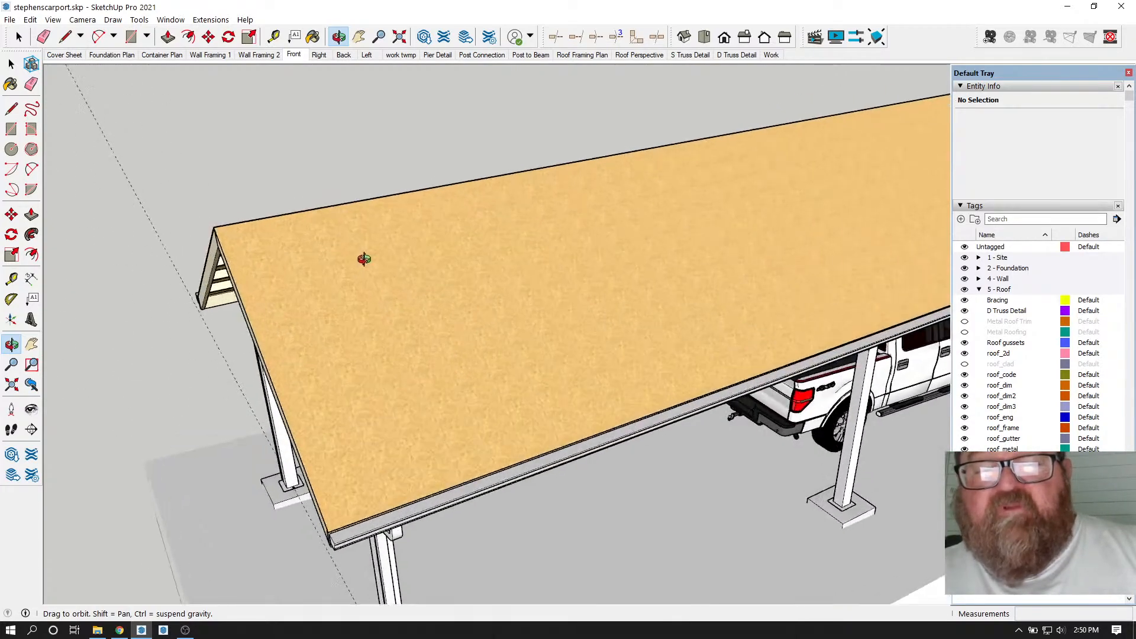
scroll(378, 309, up, 3)
drag(379, 309, 623, 276)
drag(702, 392, 621, 333)
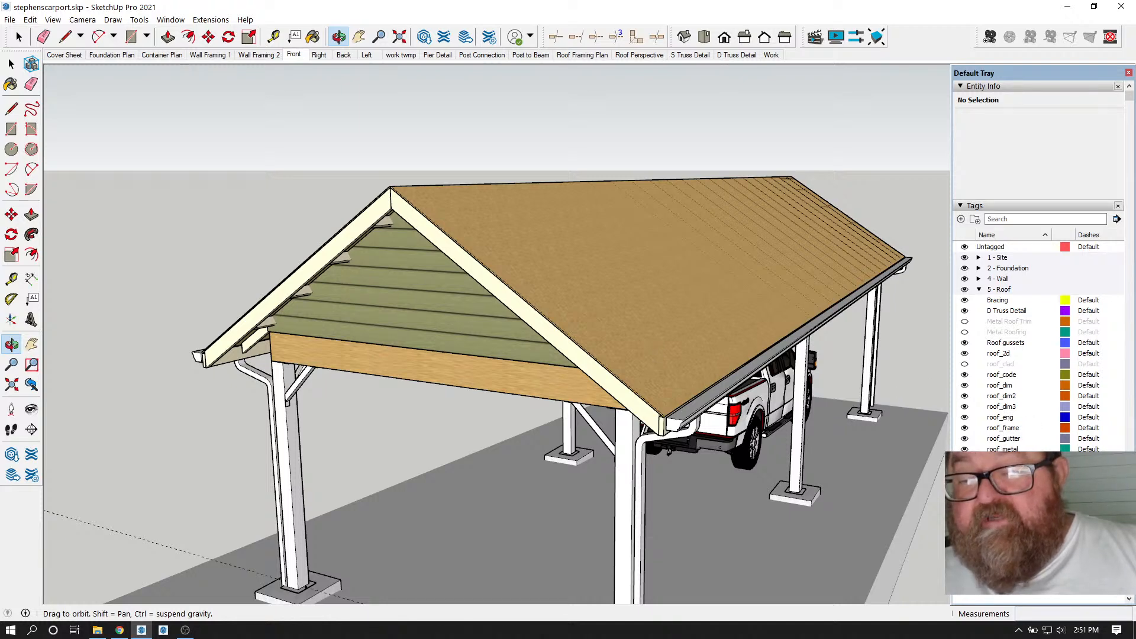
- Show the metal roof cladding and the white fascia and soffit trim around the gable and eaves
click(964, 365)
drag(704, 326, 783, 395)
scroll(490, 278, up, 5)
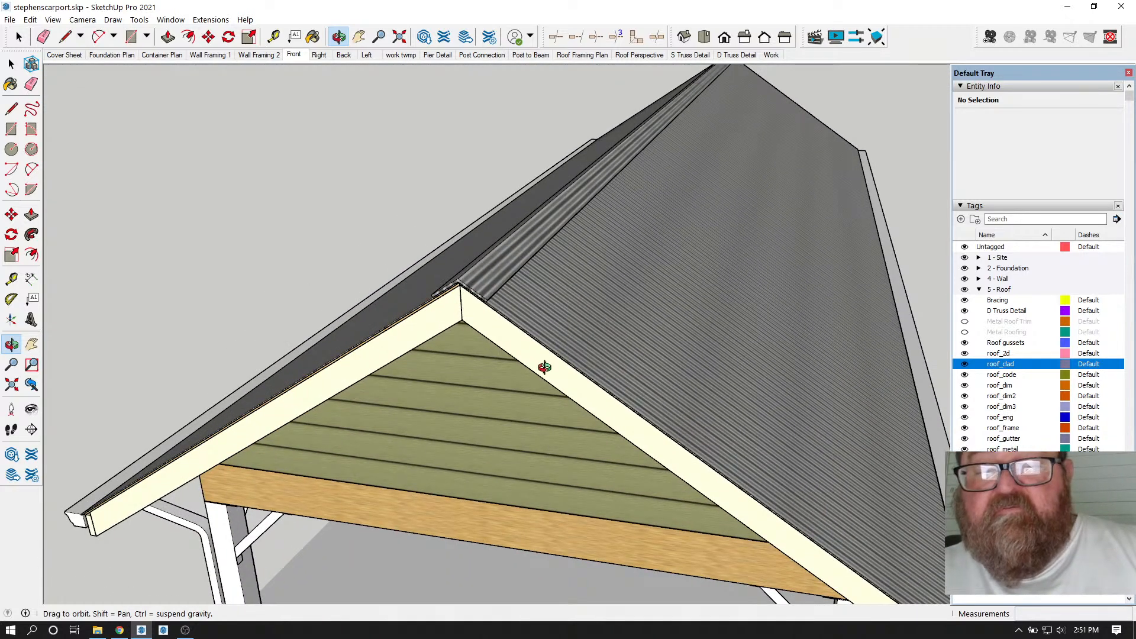
scroll(642, 424, down, 6)
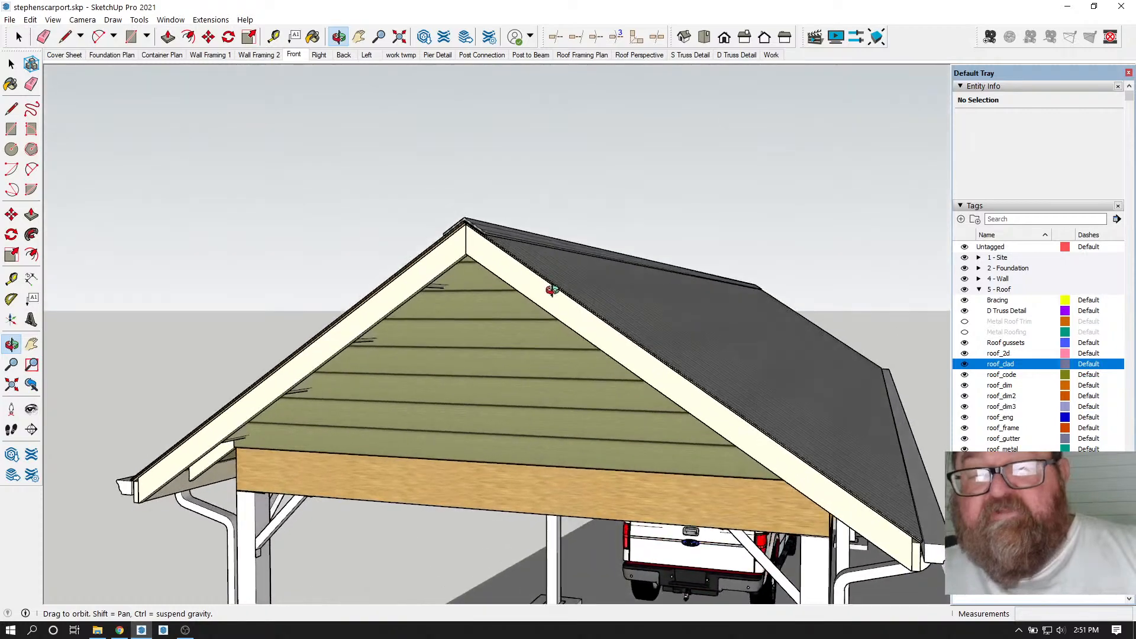
drag(752, 449, 785, 337)
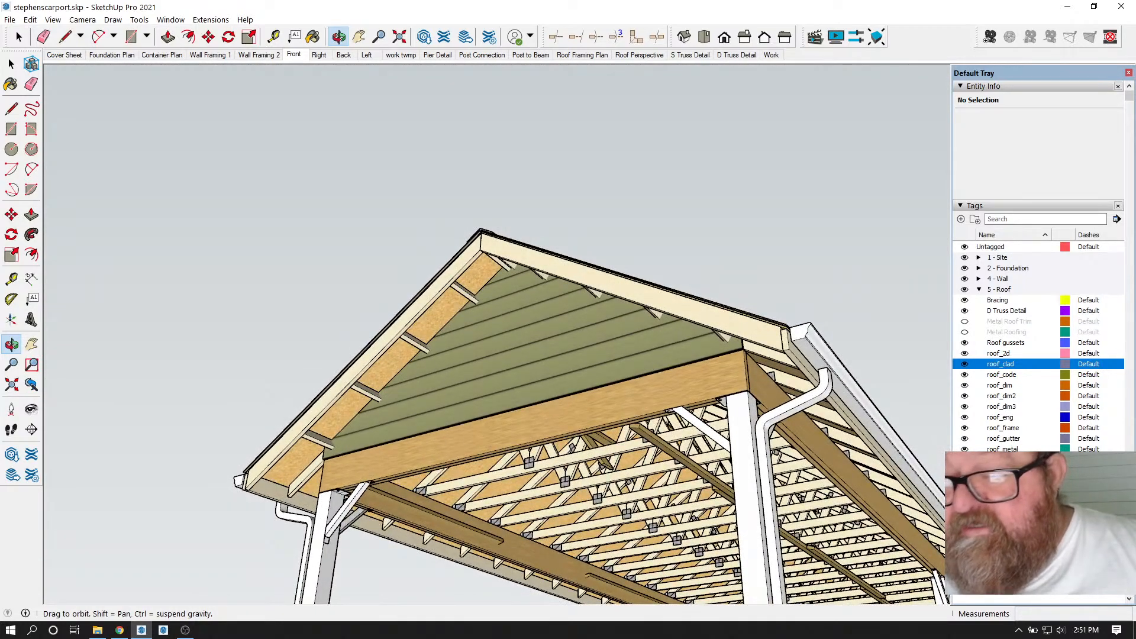
click(964, 364)
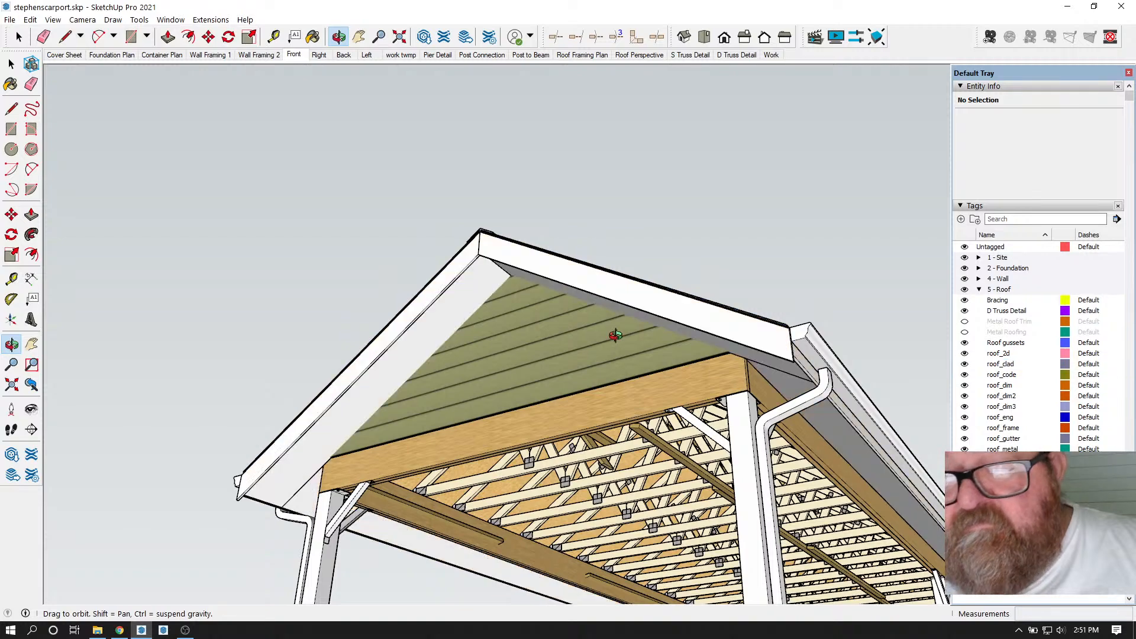
- Open the bracing group from beneath the roof and select the lateral brace running over the trusses' bottom chords
drag(627, 338, 624, 492)
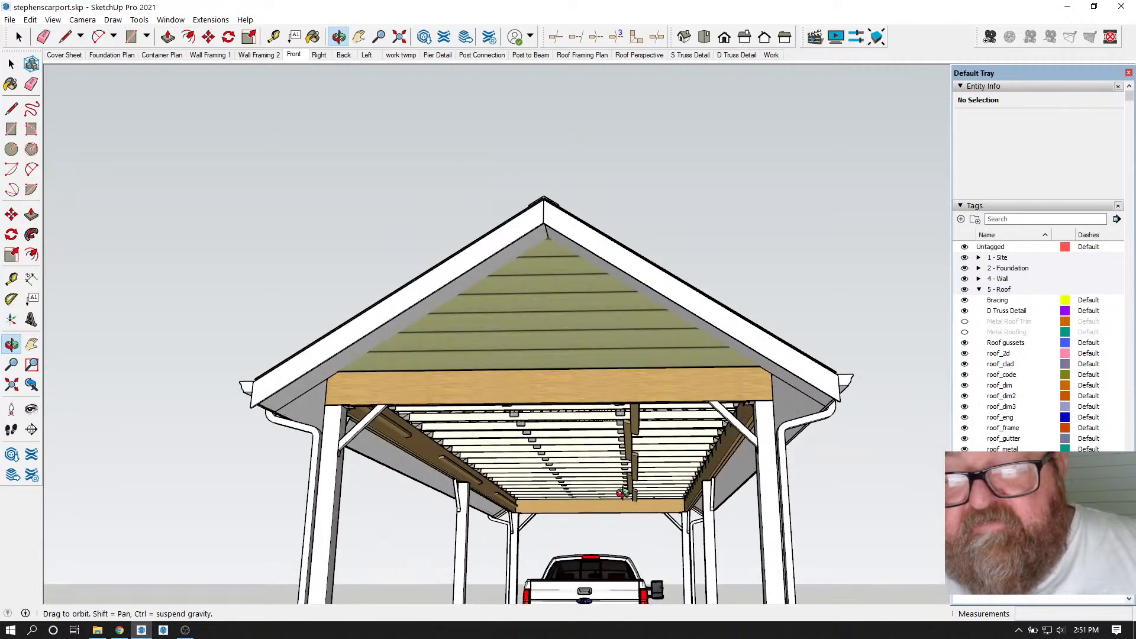
scroll(627, 464, up, 5)
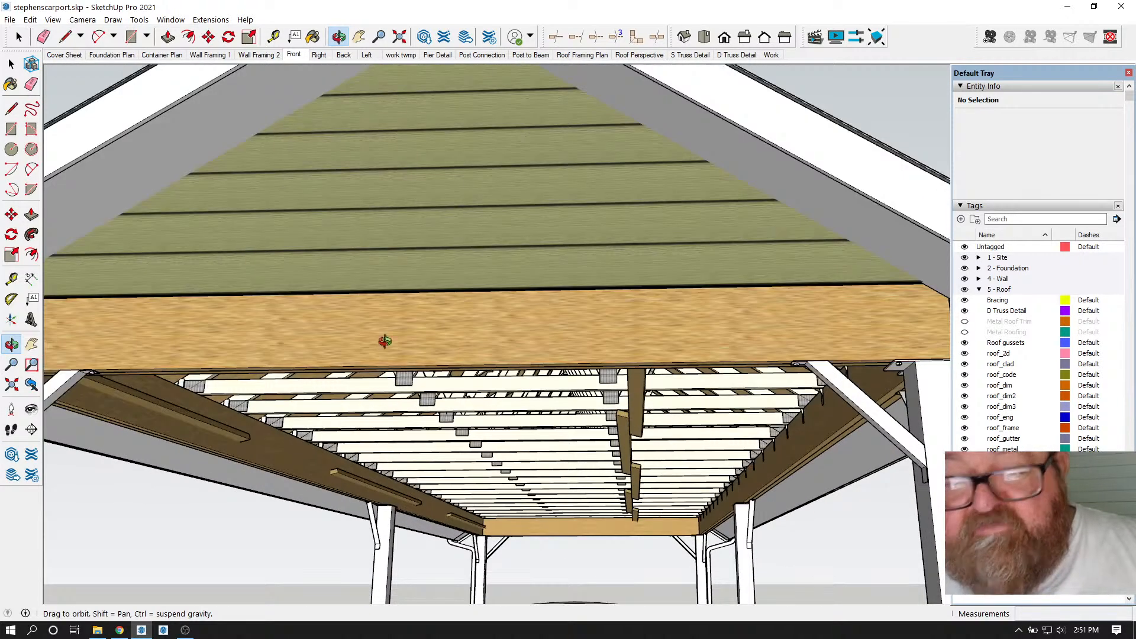
click(20, 38)
double_click(629, 390)
click(635, 392)
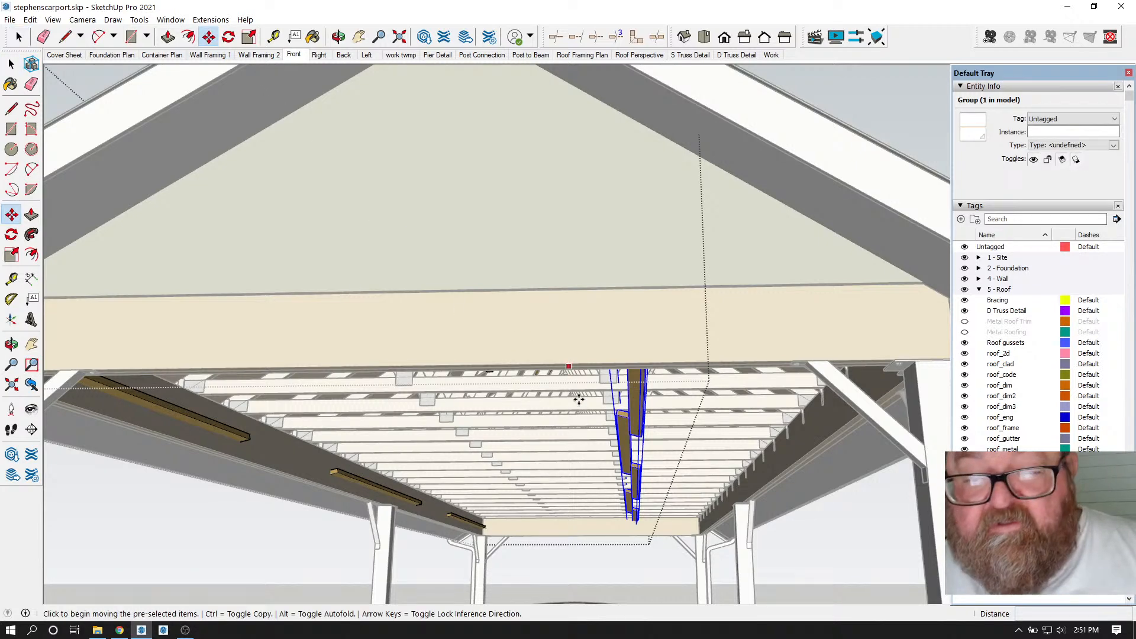
scroll(633, 433, up, 4)
click(653, 418)
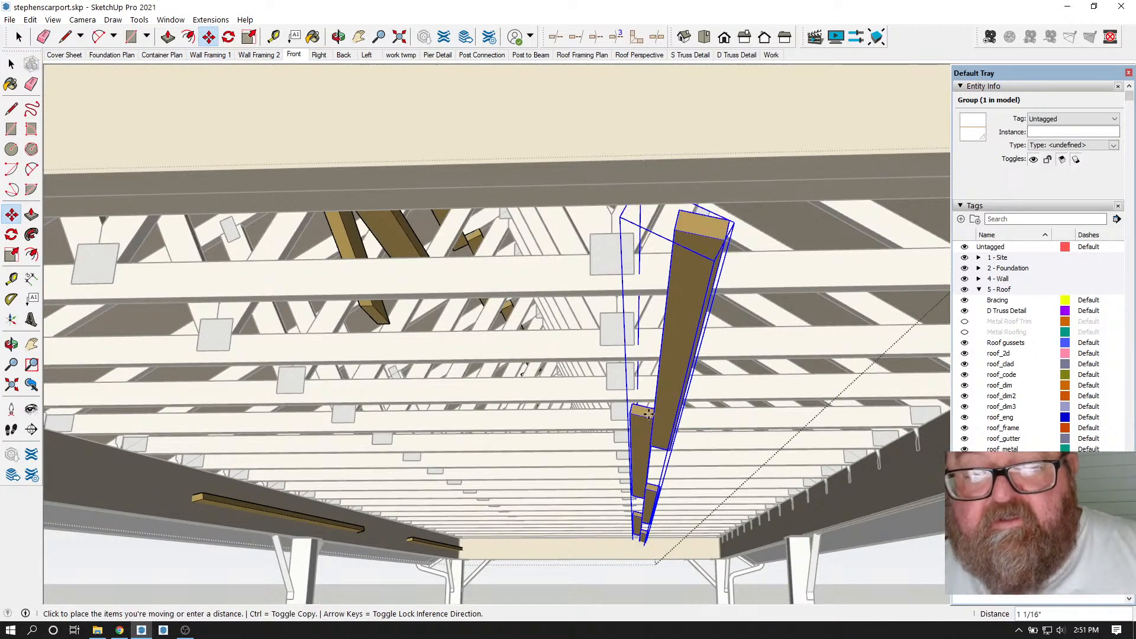
scroll(498, 251, up, 1)
scroll(498, 251, up, 3)
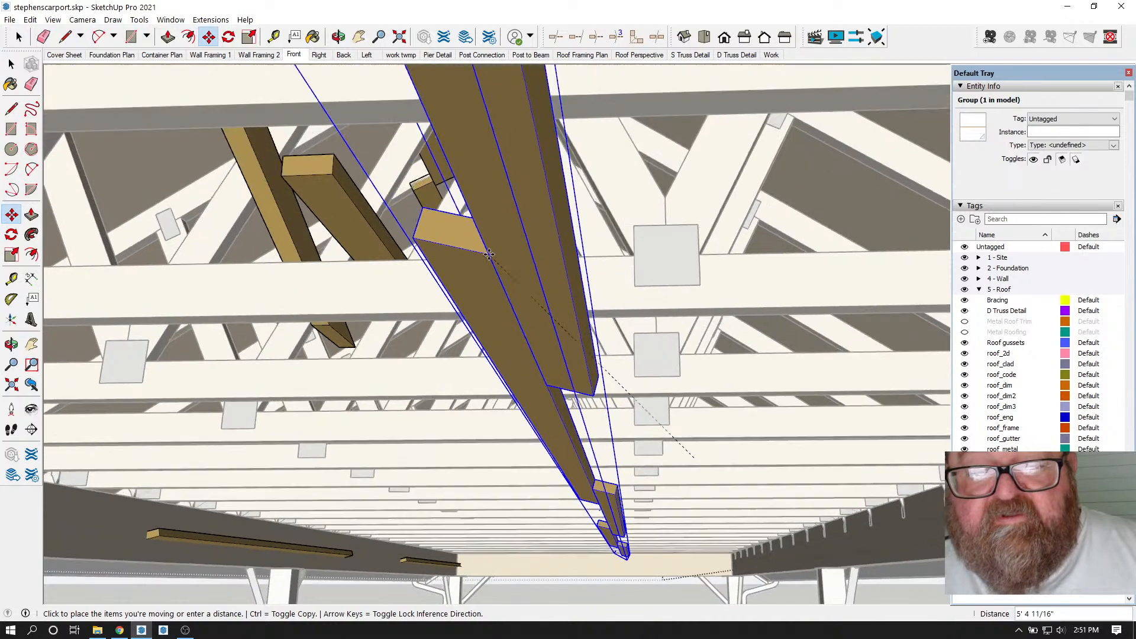
scroll(816, 338, down, 6)
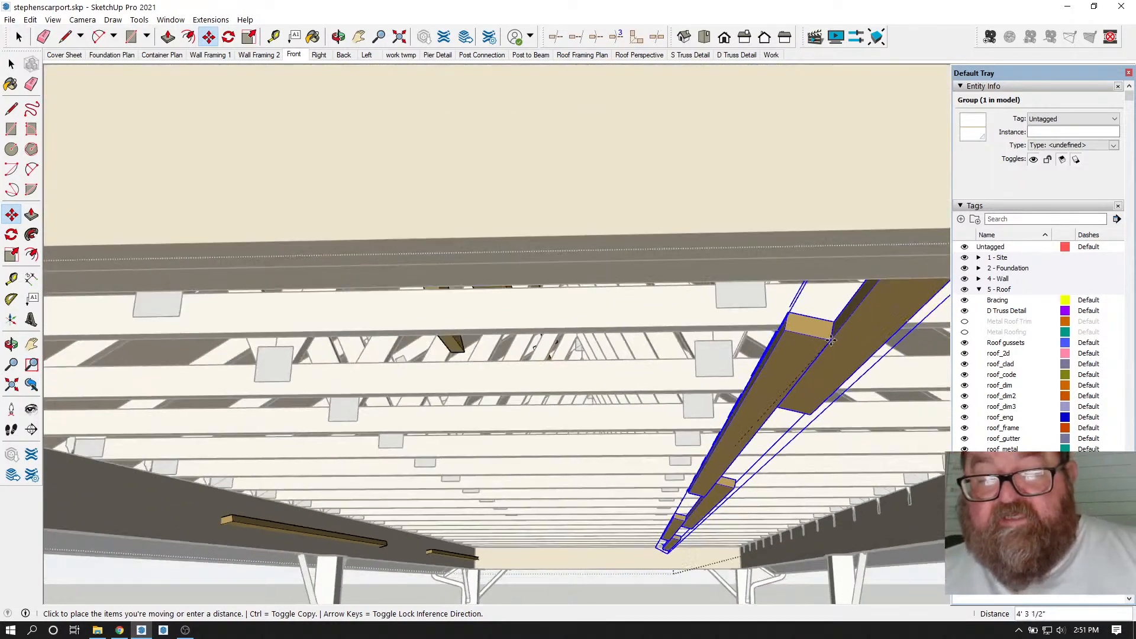
scroll(726, 364, down, 5)
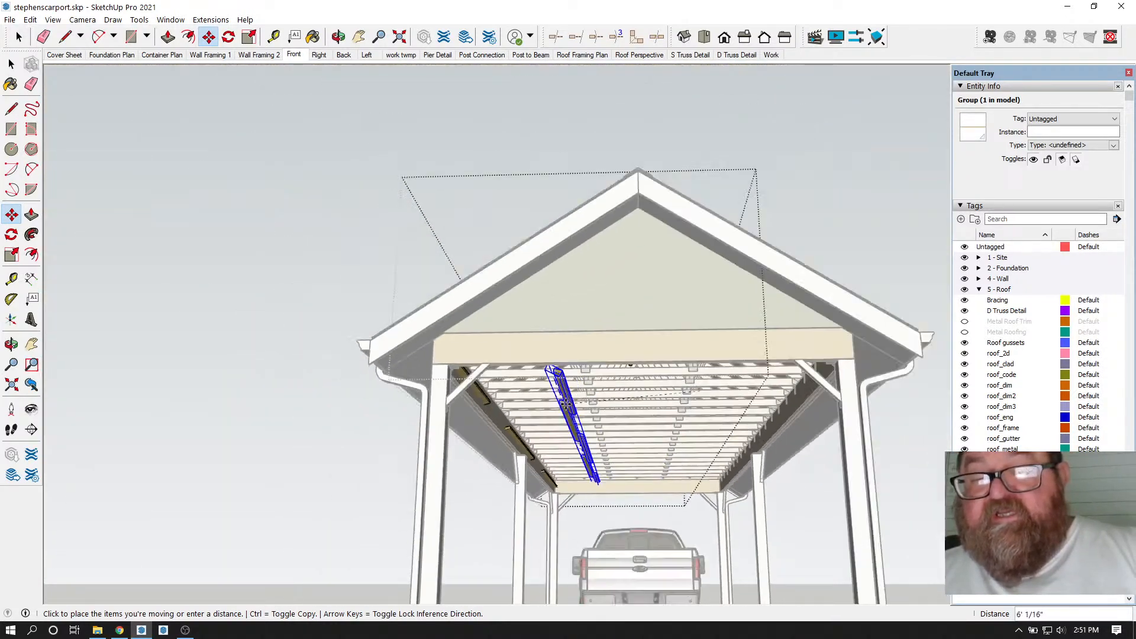
key(Escape)
- Move the selected lateral brace about 12' 8" sideways, clear of the carport's truss bottom chords
scroll(697, 382, up, 2)
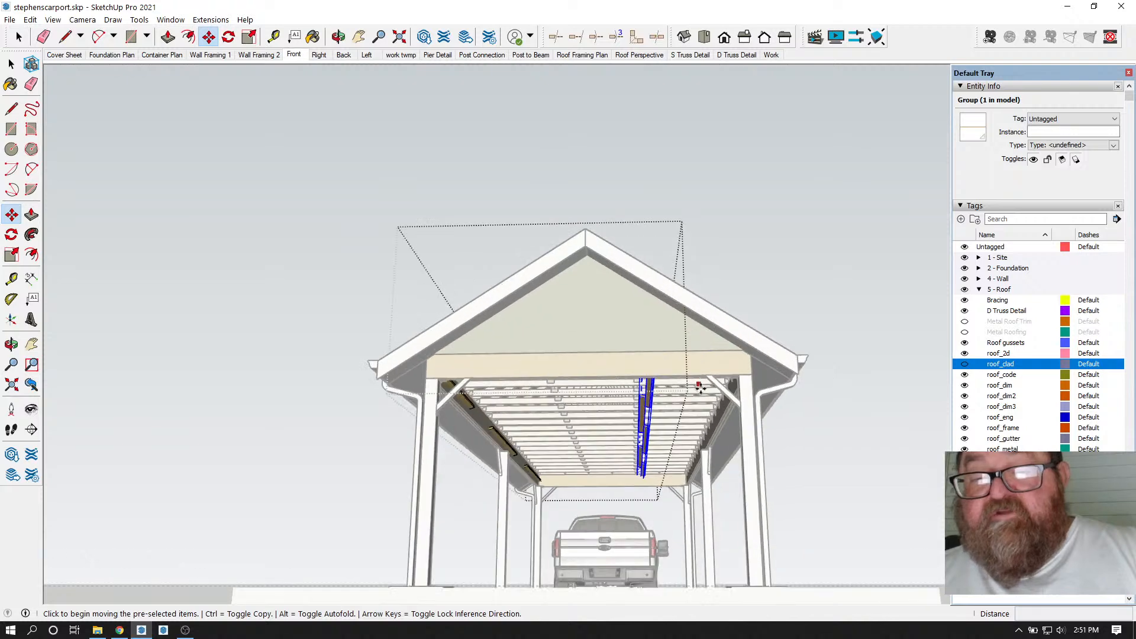
click(677, 398)
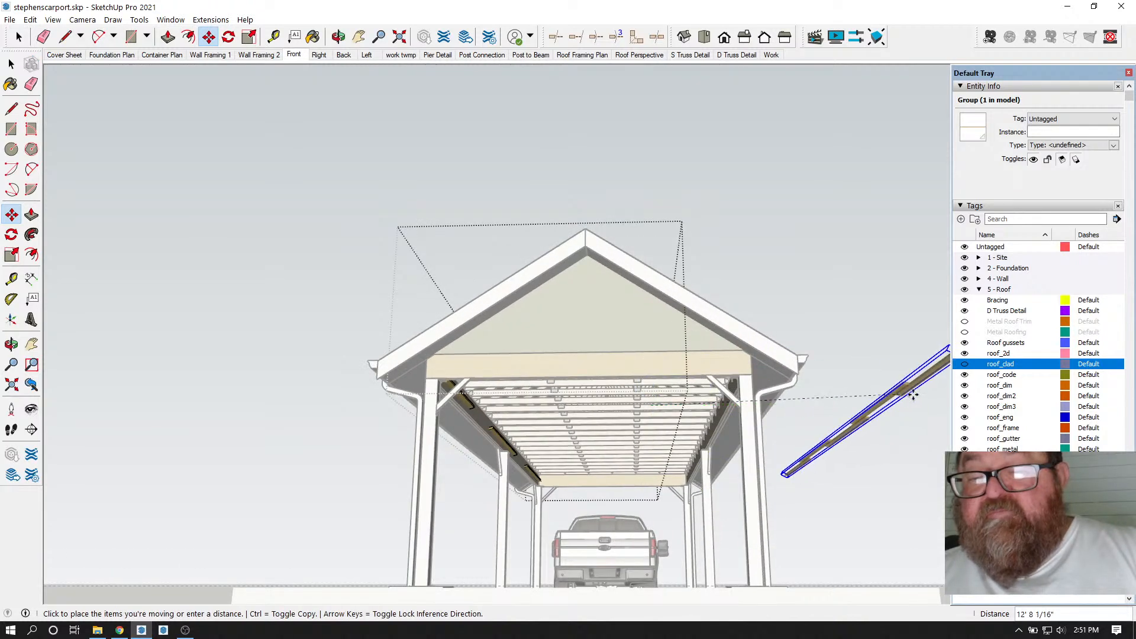
key(Escape)
scroll(568, 404, up, 5)
scroll(568, 404, up, 3)
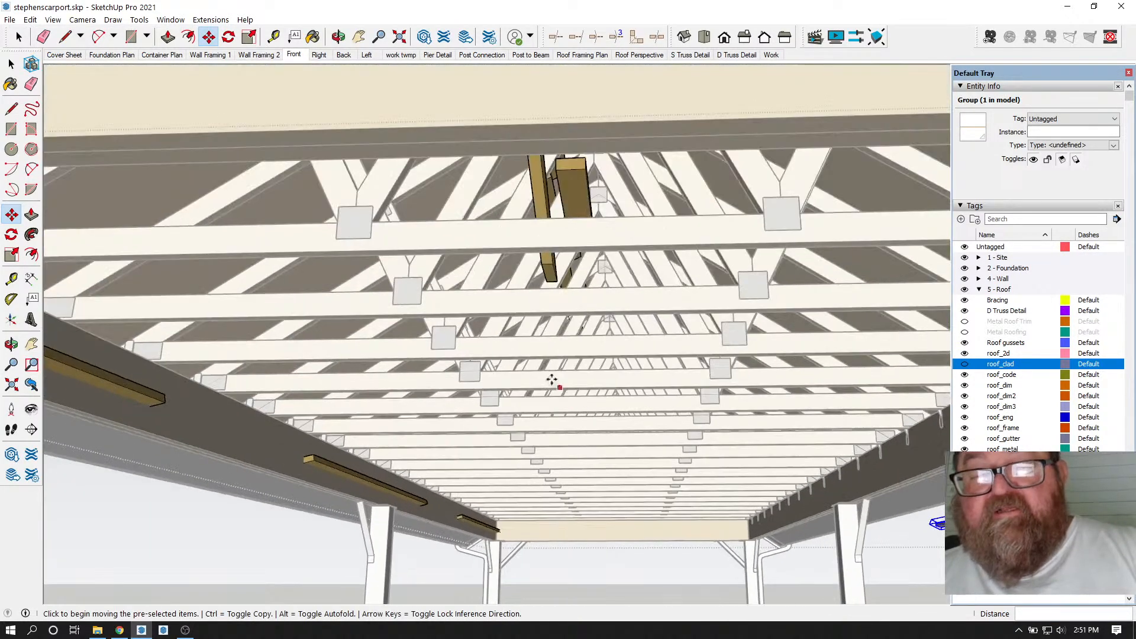
- Open the short lateral brace between the truss webs for editing and extend its near end face 7 9/16" with Push/Pull
key(space)
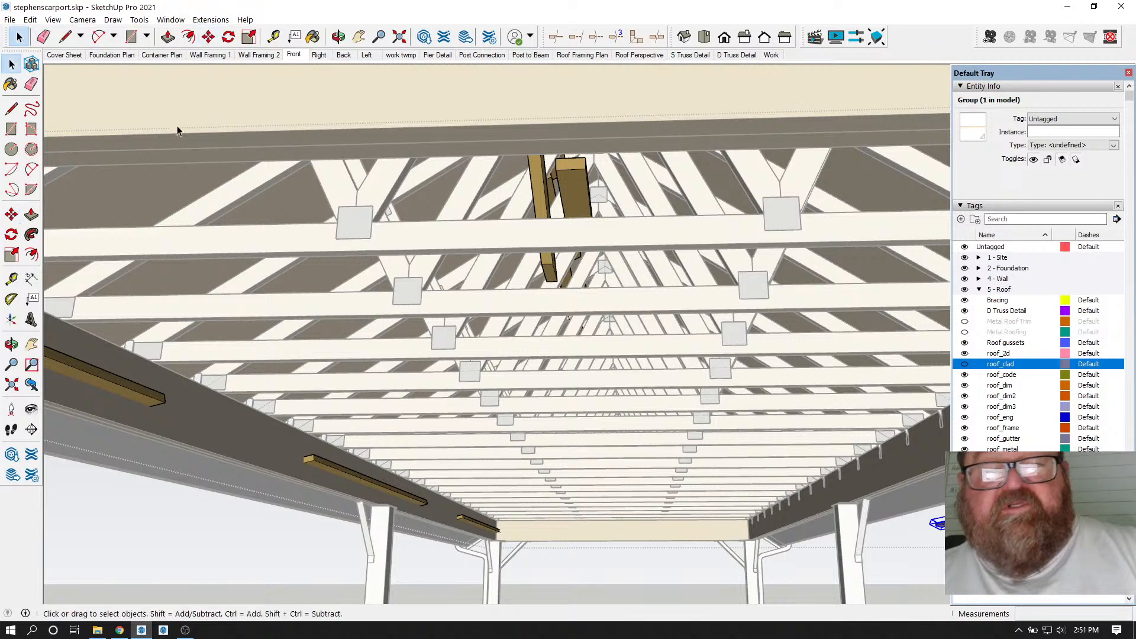
scroll(568, 172, down, 4)
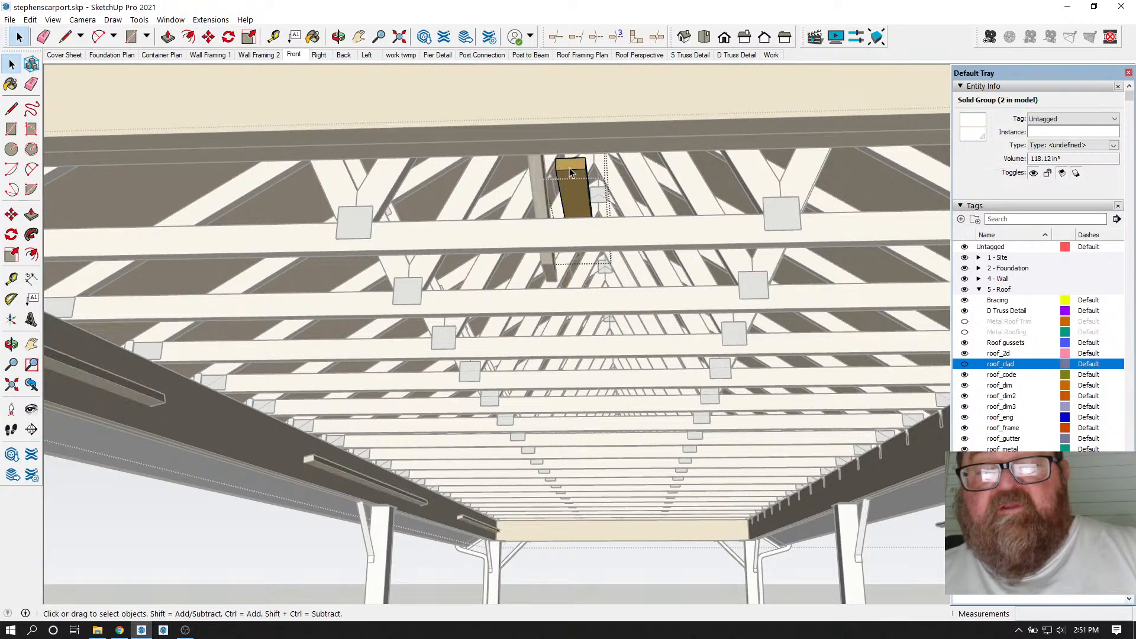
key(ctrl+t)
scroll(492, 262, up, 4)
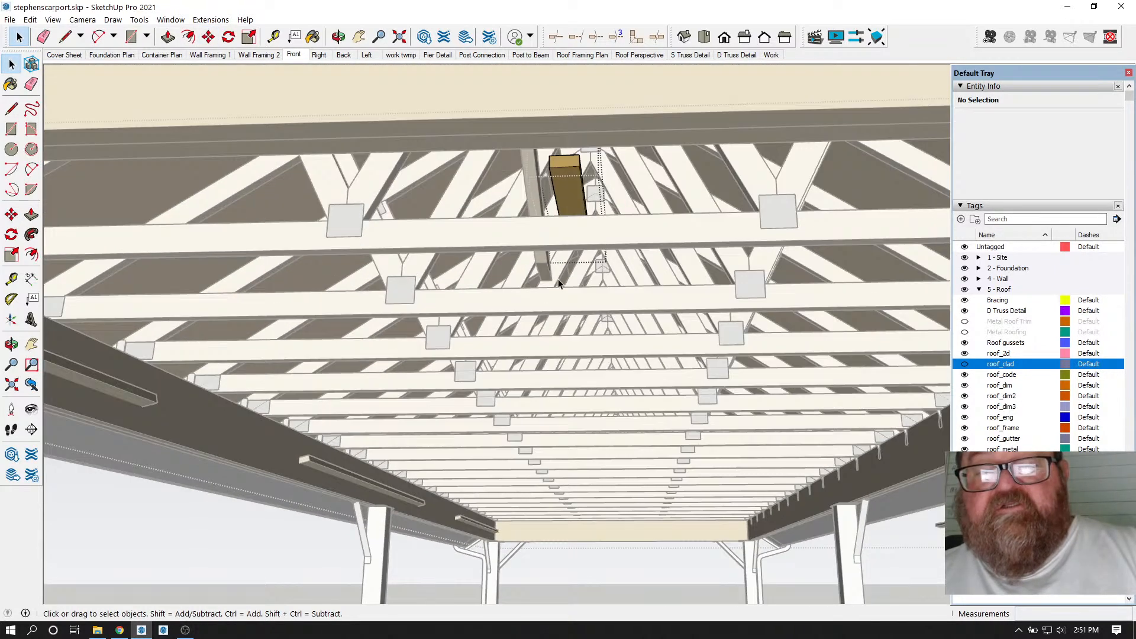
click(168, 37)
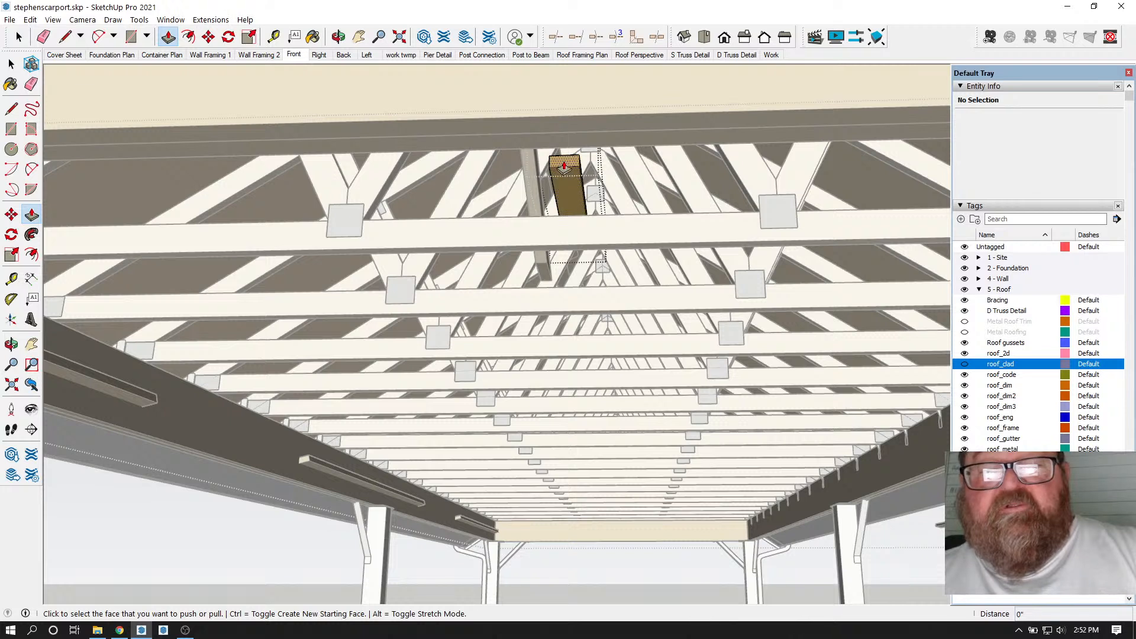
click(564, 166)
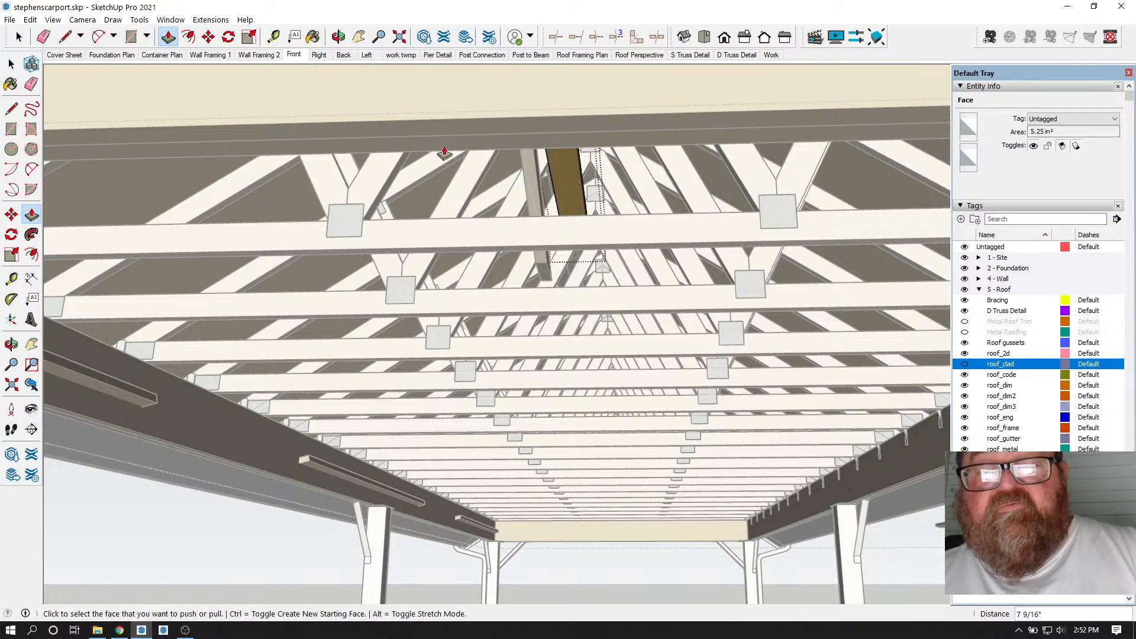
- View the short lateral brace from the side and lengthen its near end past several trusses with Push/Pull
click(338, 36)
drag(567, 174, 173, 181)
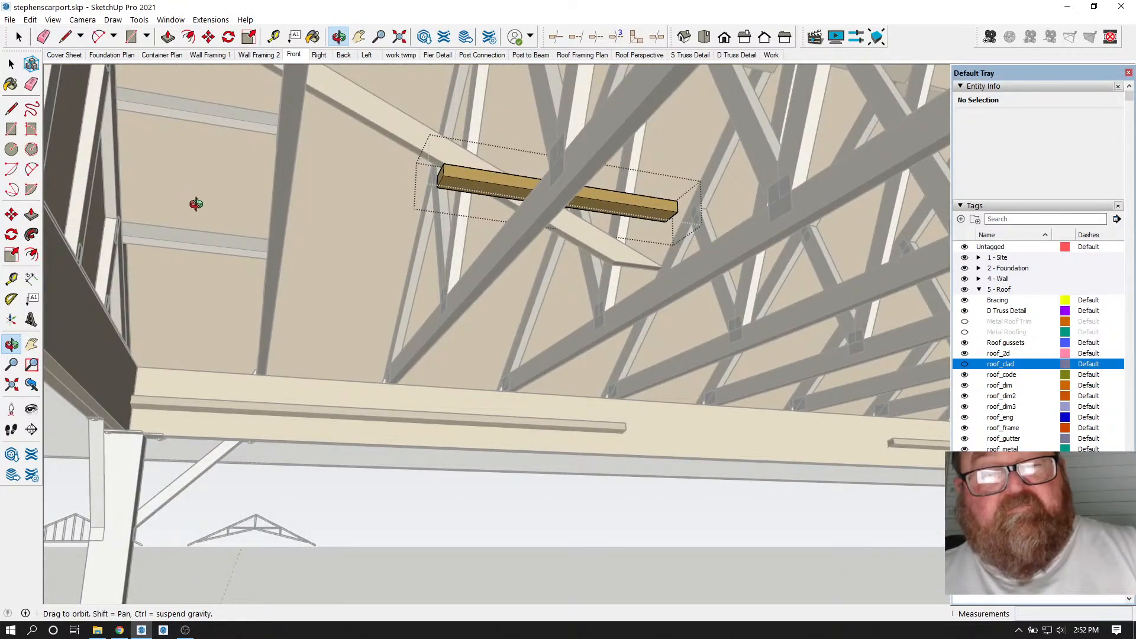
click(167, 36)
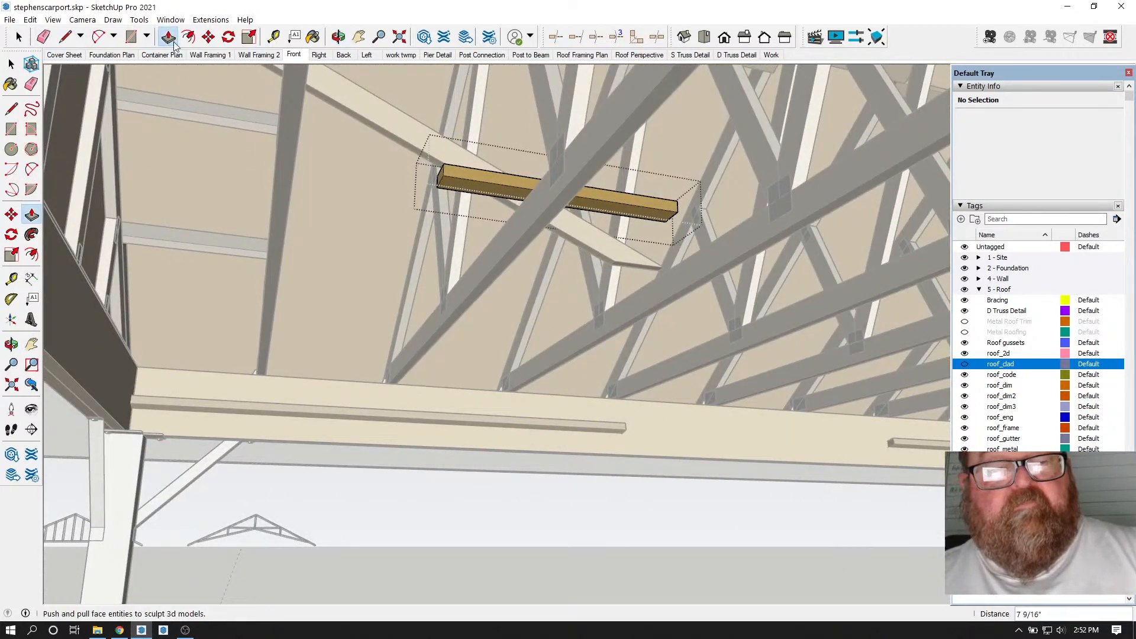
click(442, 182)
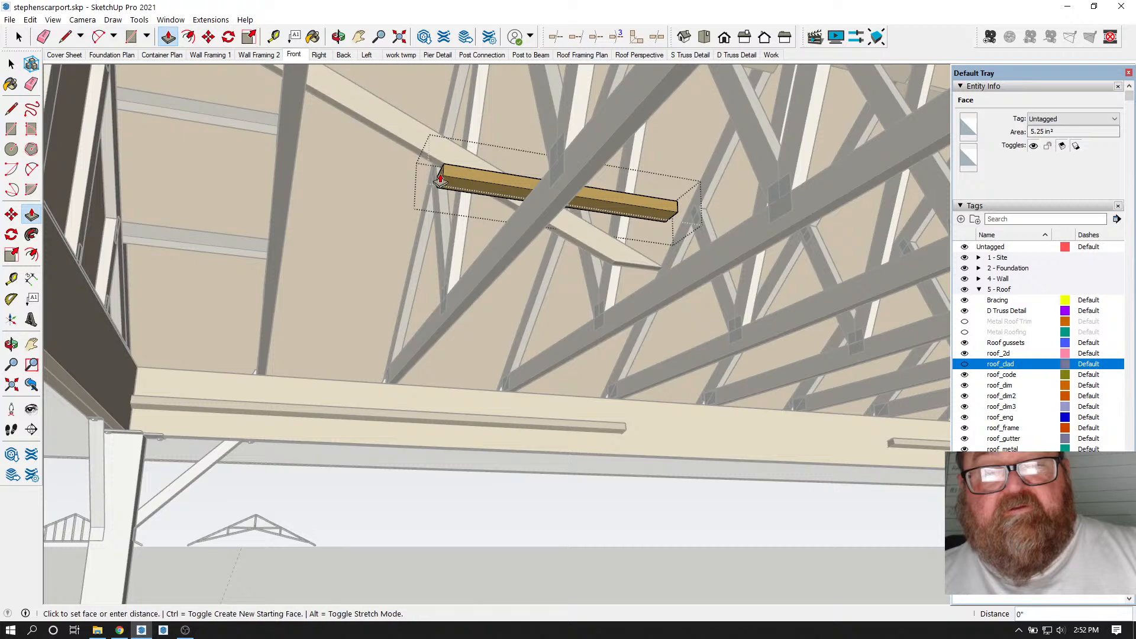
click(85, 195)
- Extend the same end of the lateral brace about 12' 10 1/2" along the row of trusses
click(338, 36)
scroll(289, 159, down, 1)
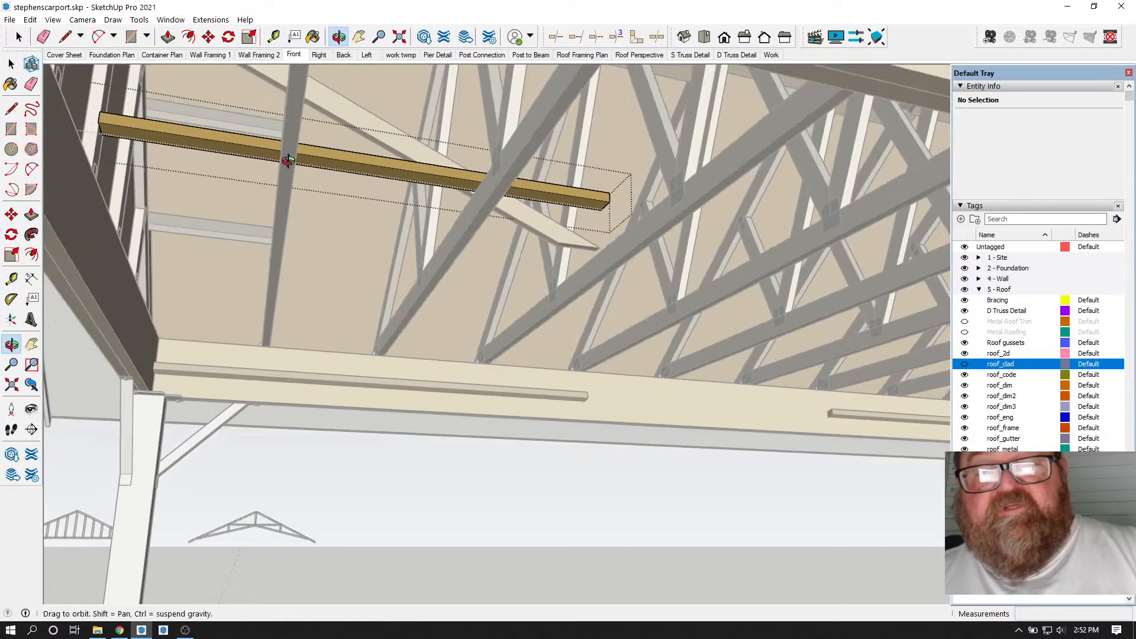
scroll(221, 213, down, 5)
drag(499, 250, 311, 270)
drag(483, 312, 370, 267)
click(168, 37)
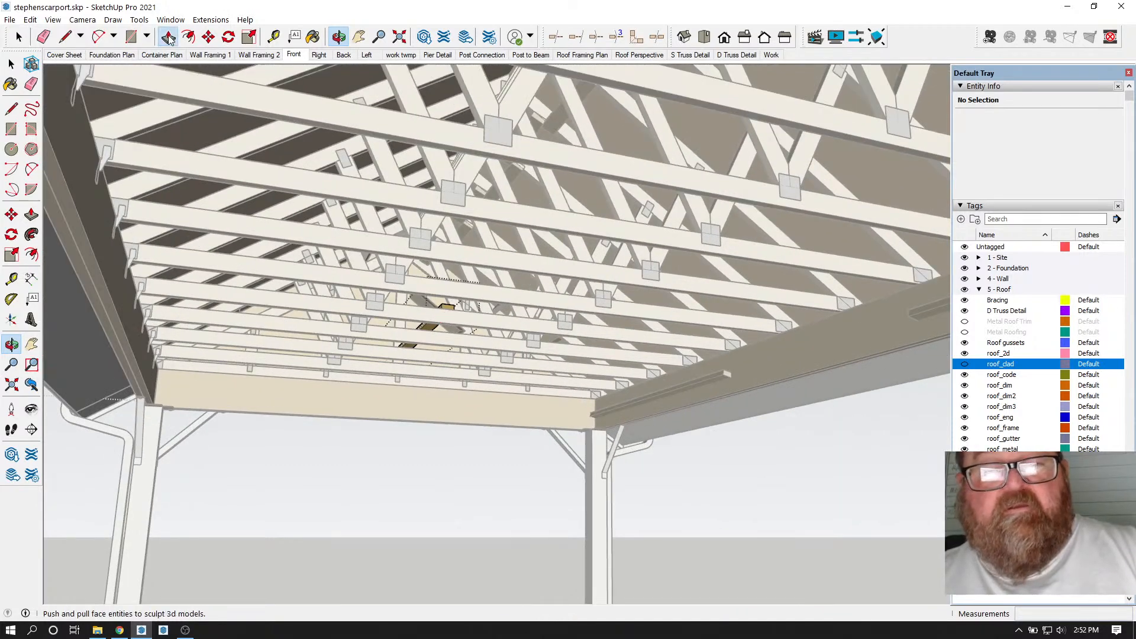
click(441, 314)
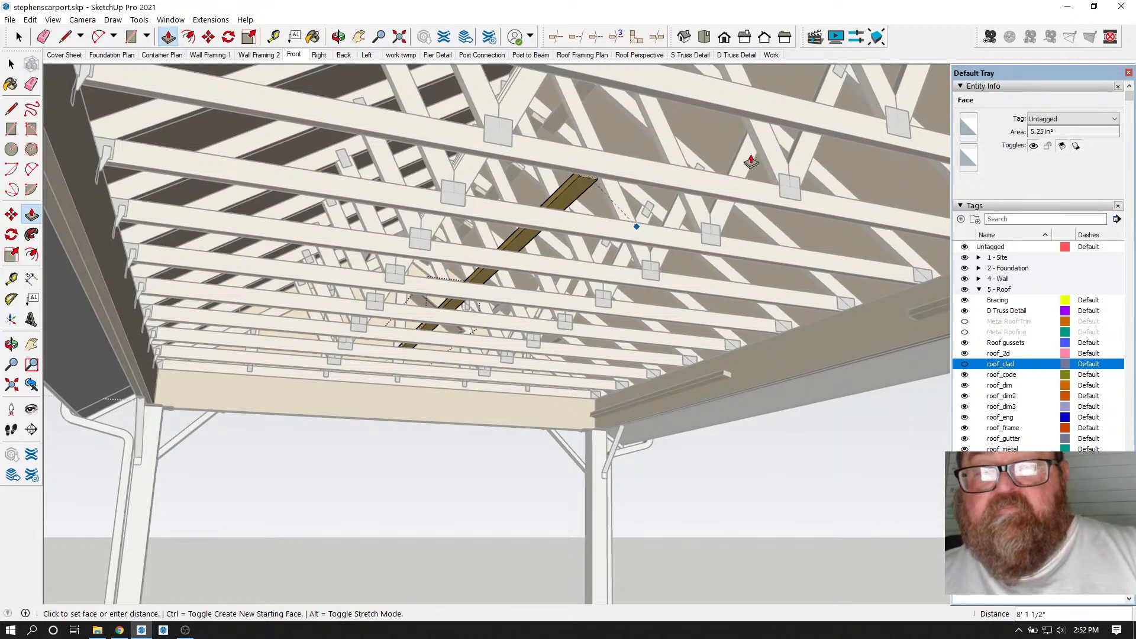
click(847, 103)
- Extend the lateral brace's end face another 11' 3" through the trusses above the truck
scroll(207, 335, down, 5)
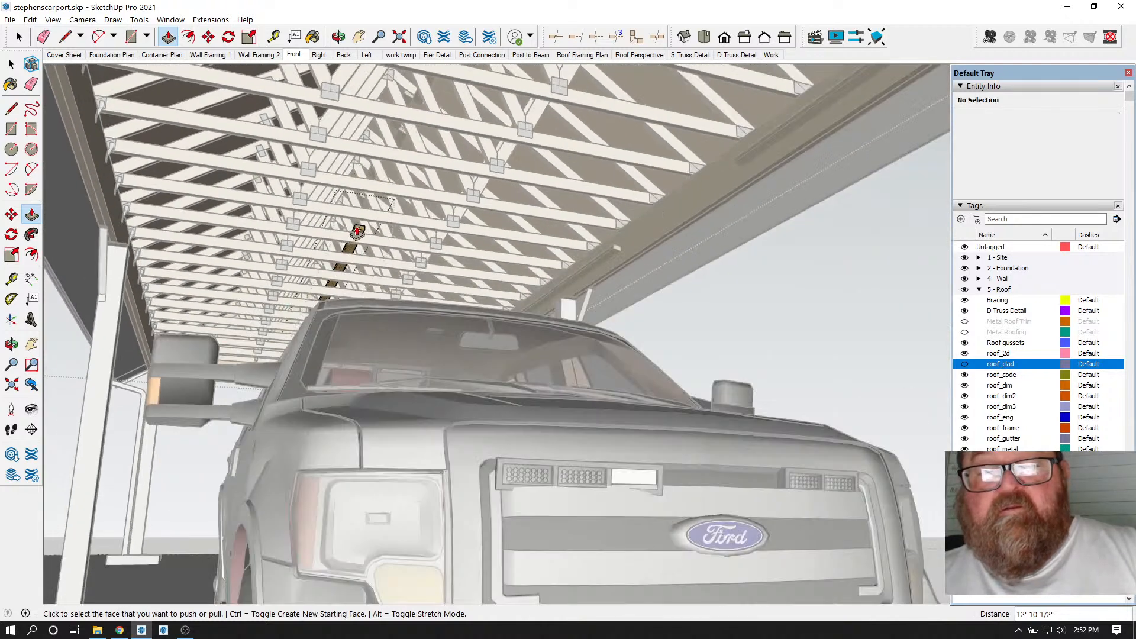
click(357, 230)
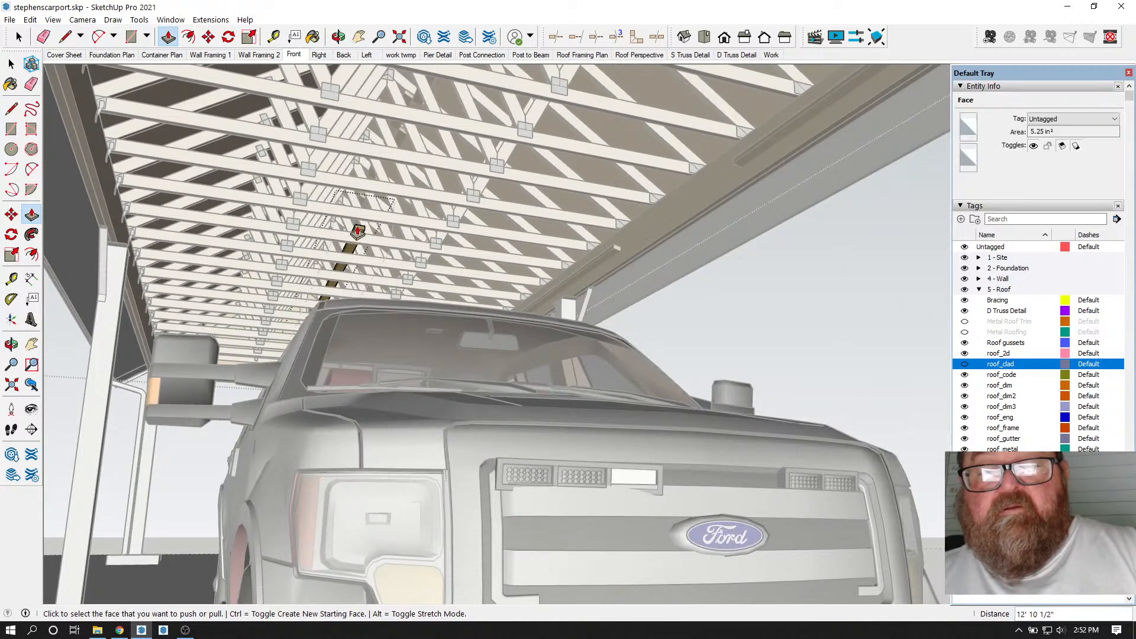
scroll(539, 68, up, 1)
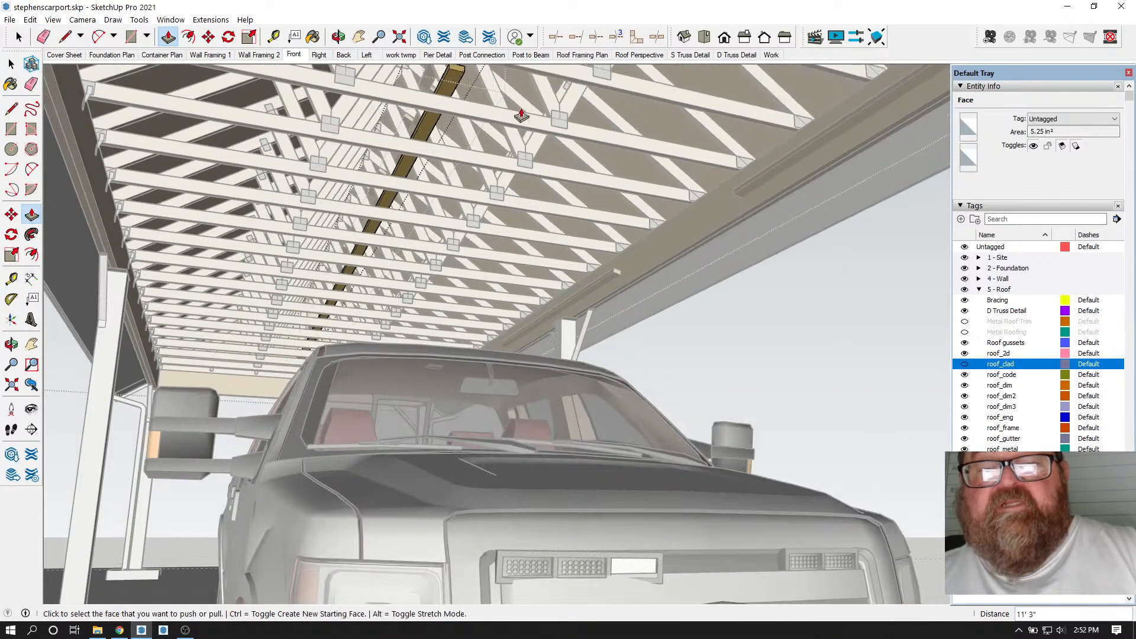
click(526, 105)
- Extend the lateral brace's end face a further 9' 9 1/2" toward the near gable
scroll(359, 390, down, 2)
scroll(424, 188, up, 3)
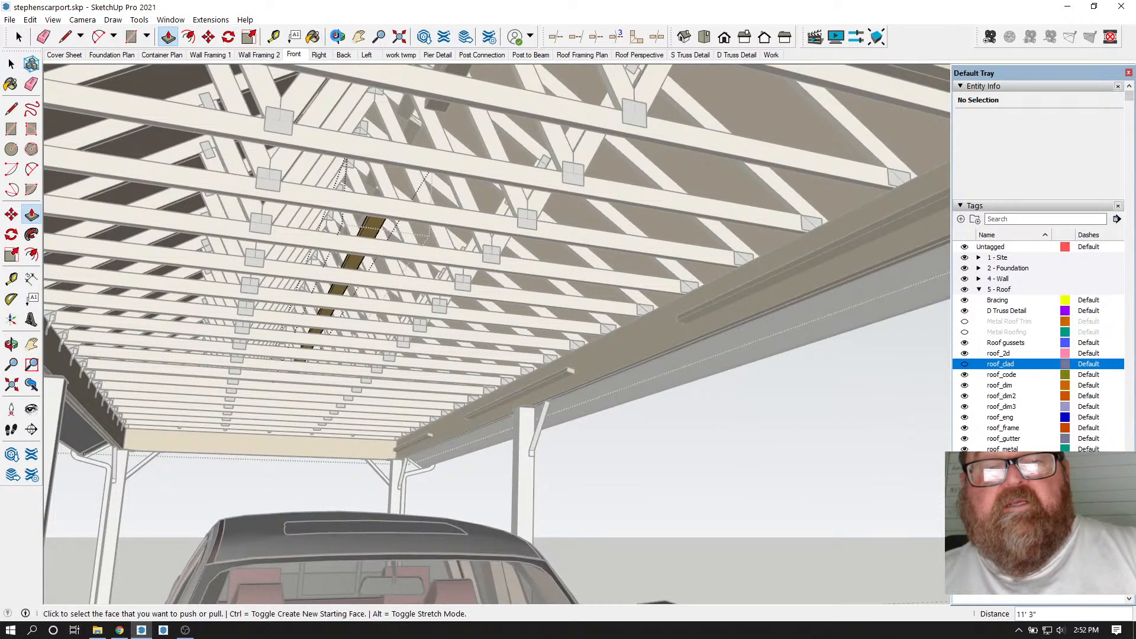
click(338, 38)
drag(425, 109, 430, 149)
click(168, 37)
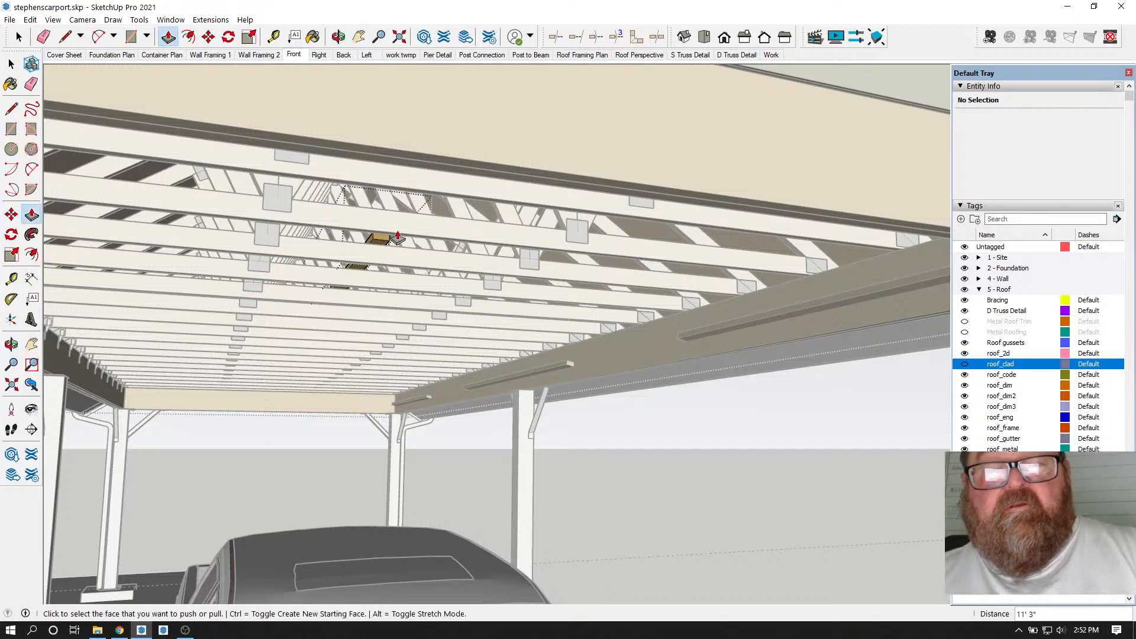
click(383, 242)
click(537, 188)
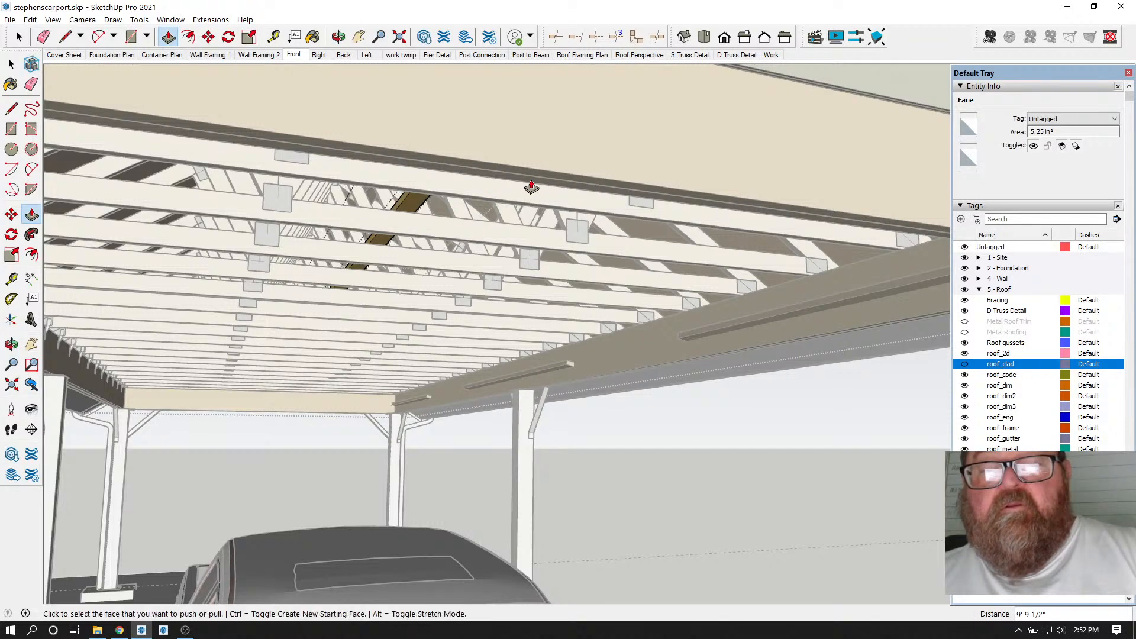
- Inspect the lengthened lateral brace's gable end from below, and close both the brace and the bracing group
click(337, 37)
drag(463, 132, 470, 304)
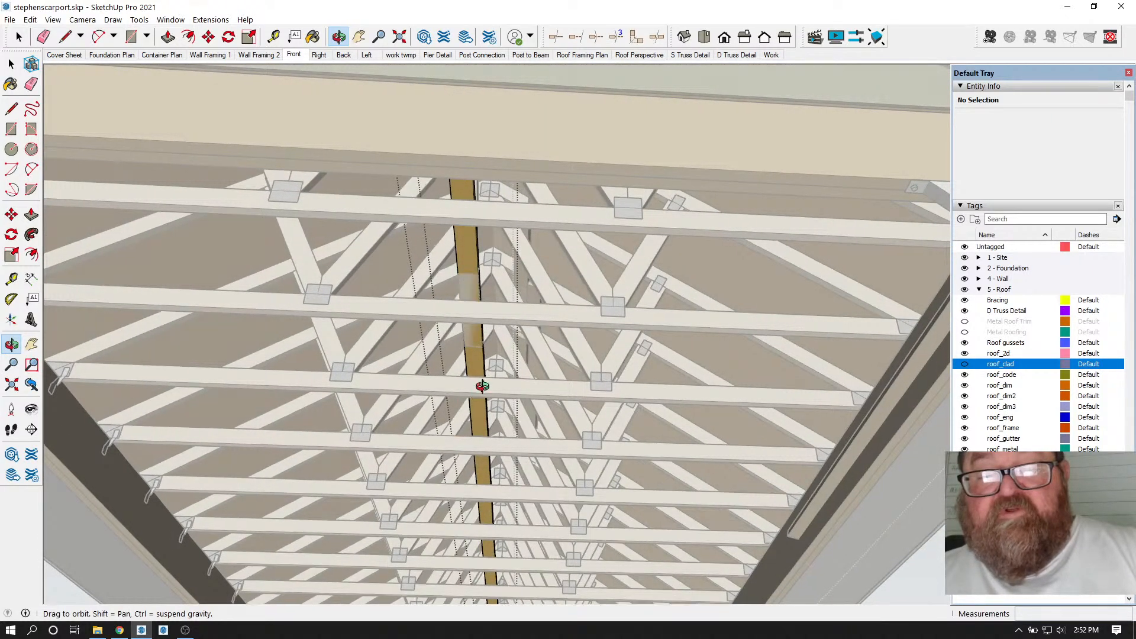
drag(478, 392, 455, 304)
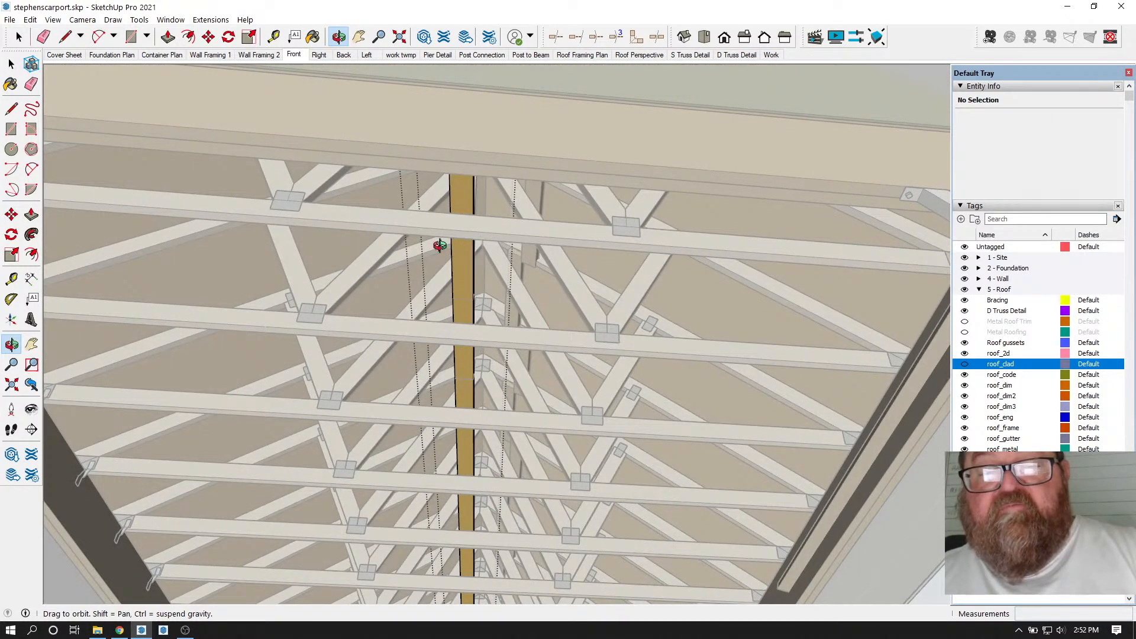
drag(473, 336, 457, 329)
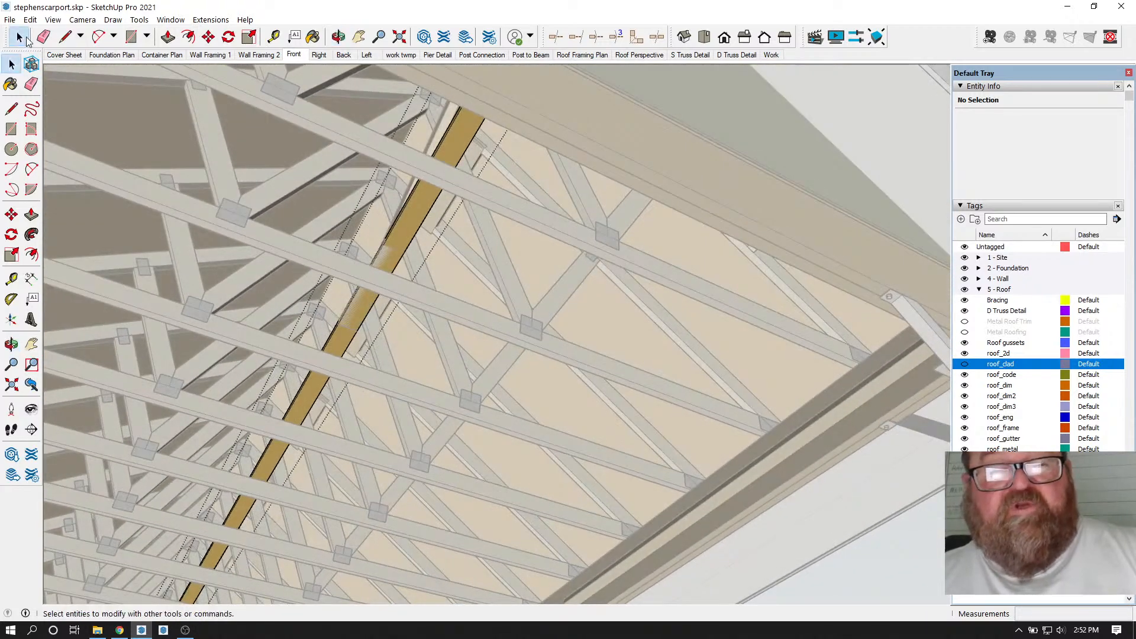
click(19, 39)
scroll(417, 264, down, 2)
click(835, 160)
scroll(864, 121, down, 1)
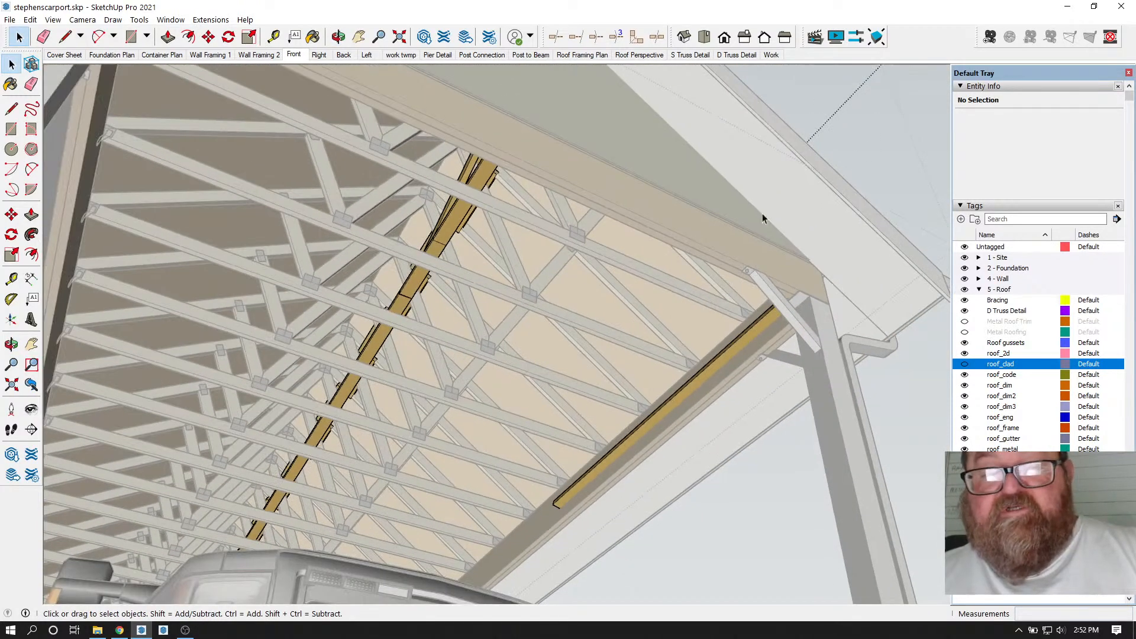
click(913, 423)
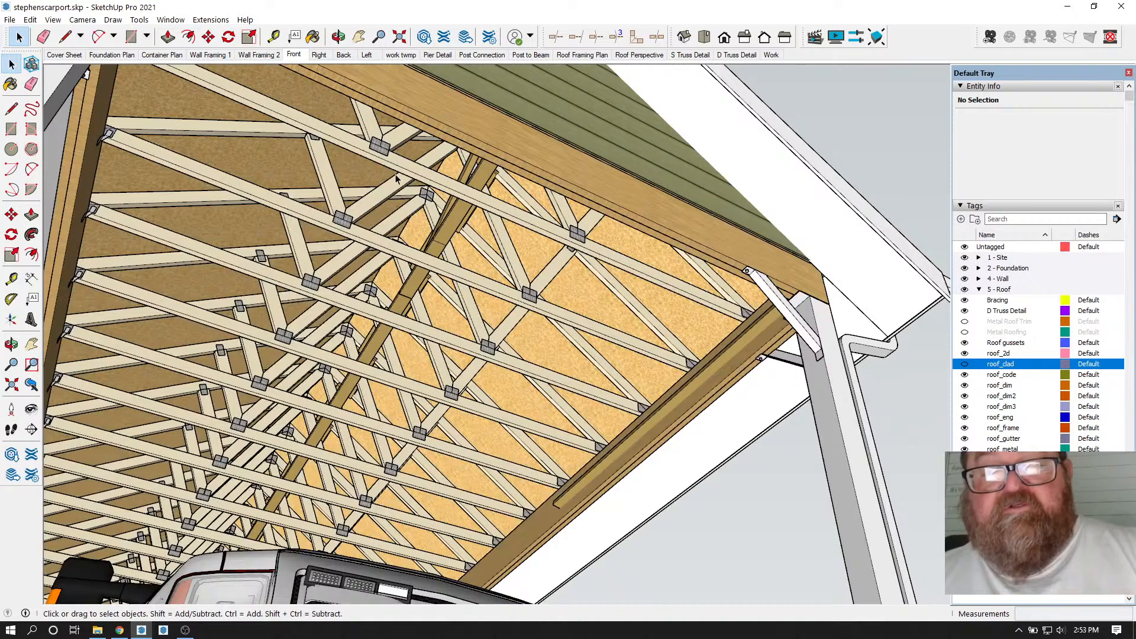
- Examine the continuous lateral brace and the diagonal brace near the gable from beneath the carport's long side
click(338, 37)
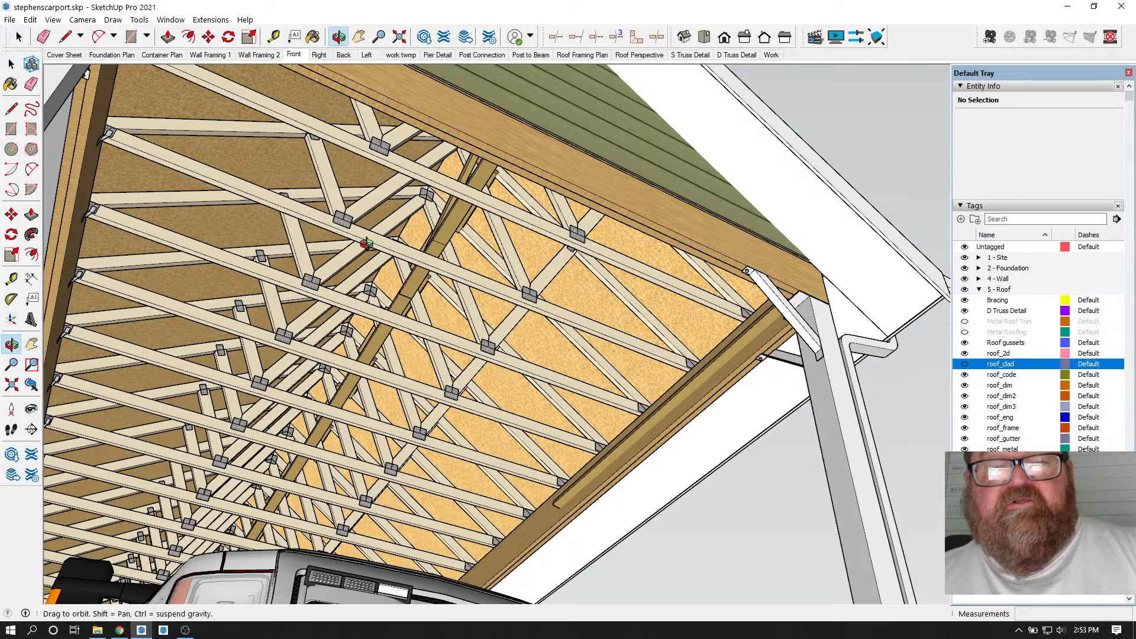
drag(555, 246, 695, 371)
drag(507, 344, 595, 307)
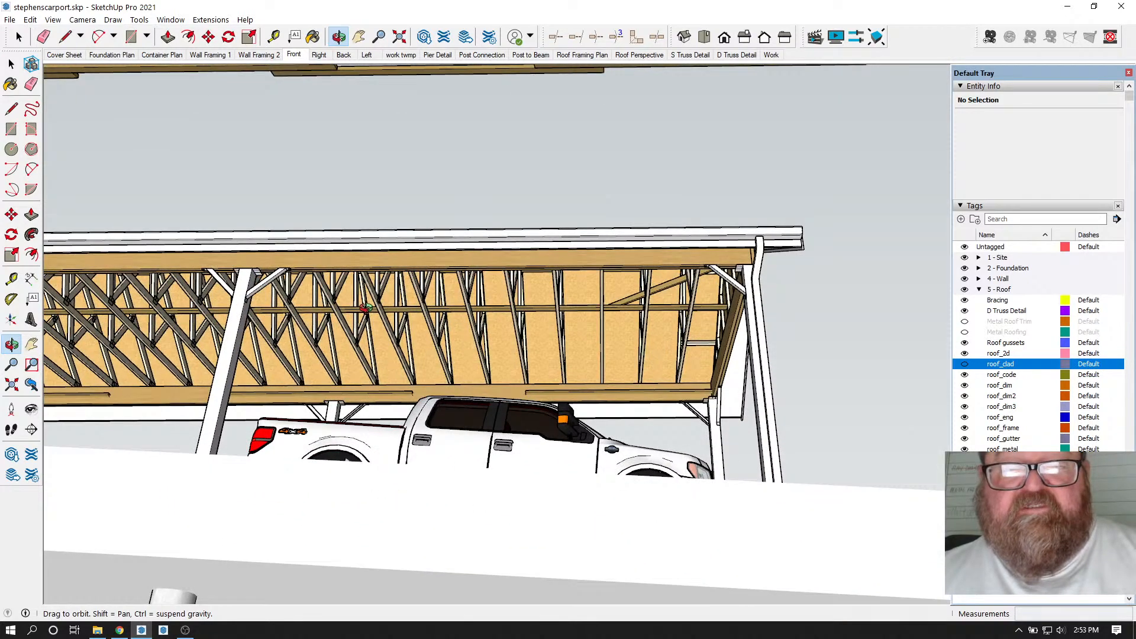
scroll(365, 307, up, 5)
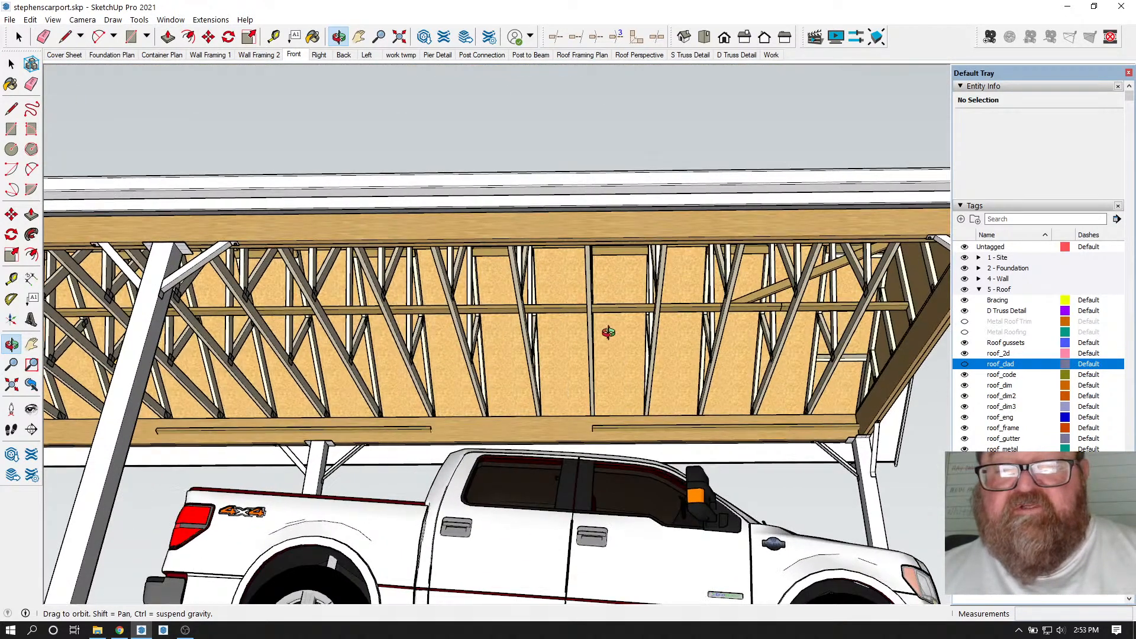
drag(609, 332, 586, 331)
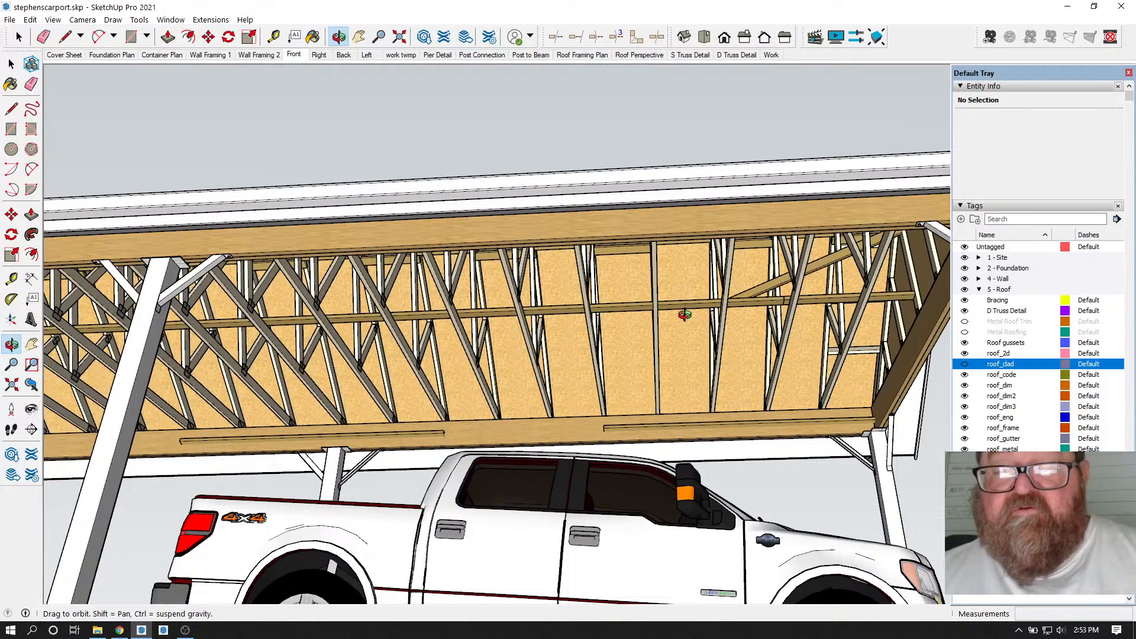
drag(523, 333, 594, 349)
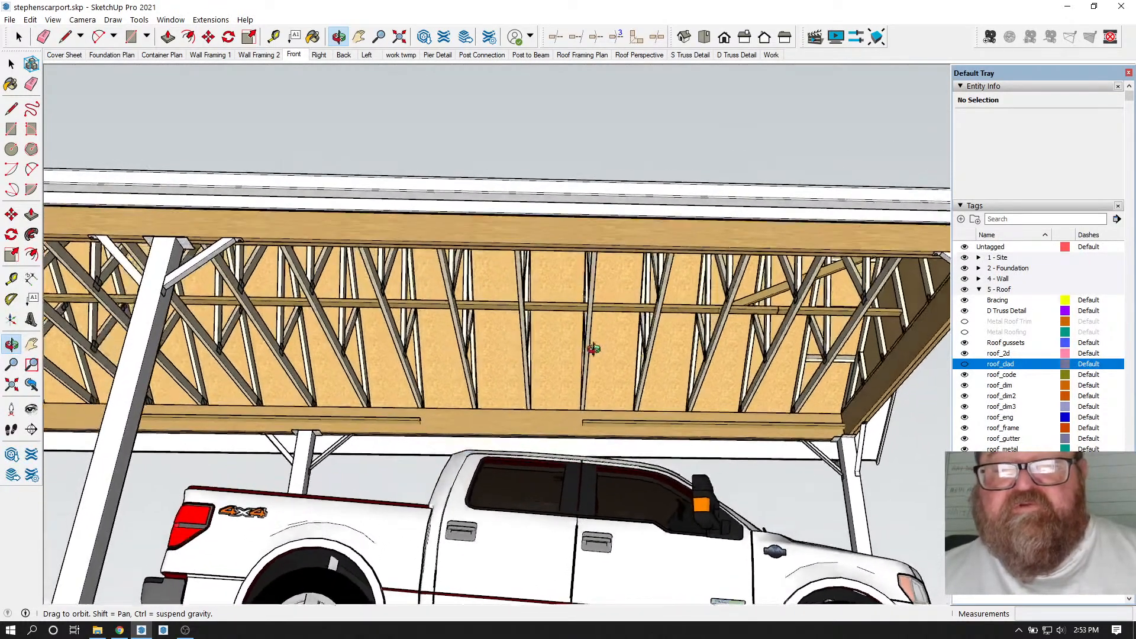
drag(562, 302, 506, 316)
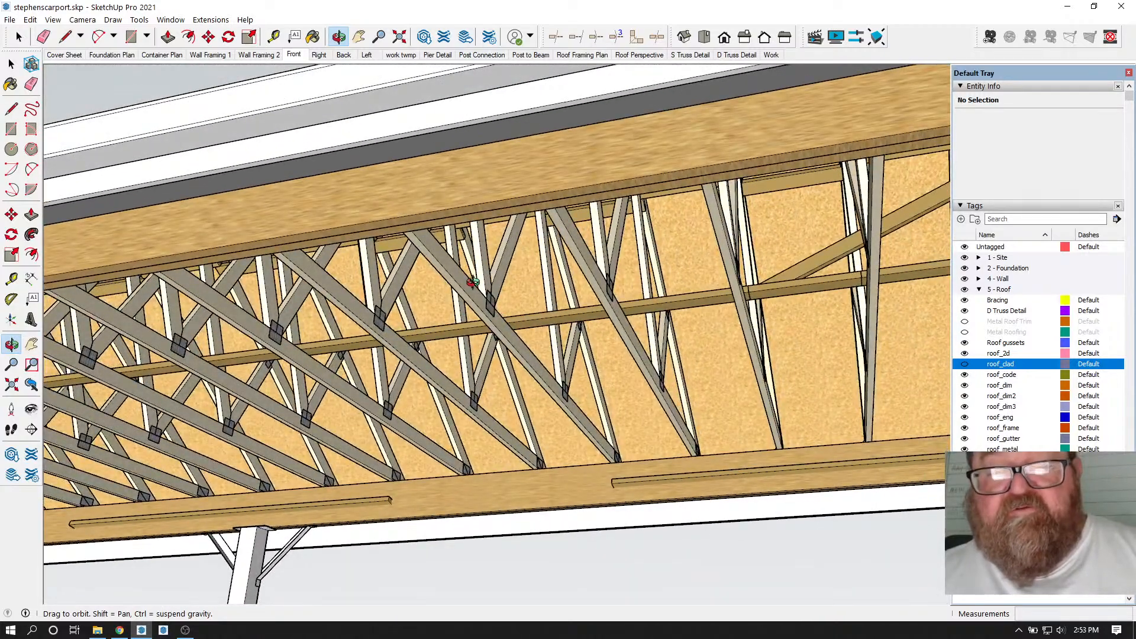
drag(622, 282, 754, 254)
drag(698, 324, 481, 346)
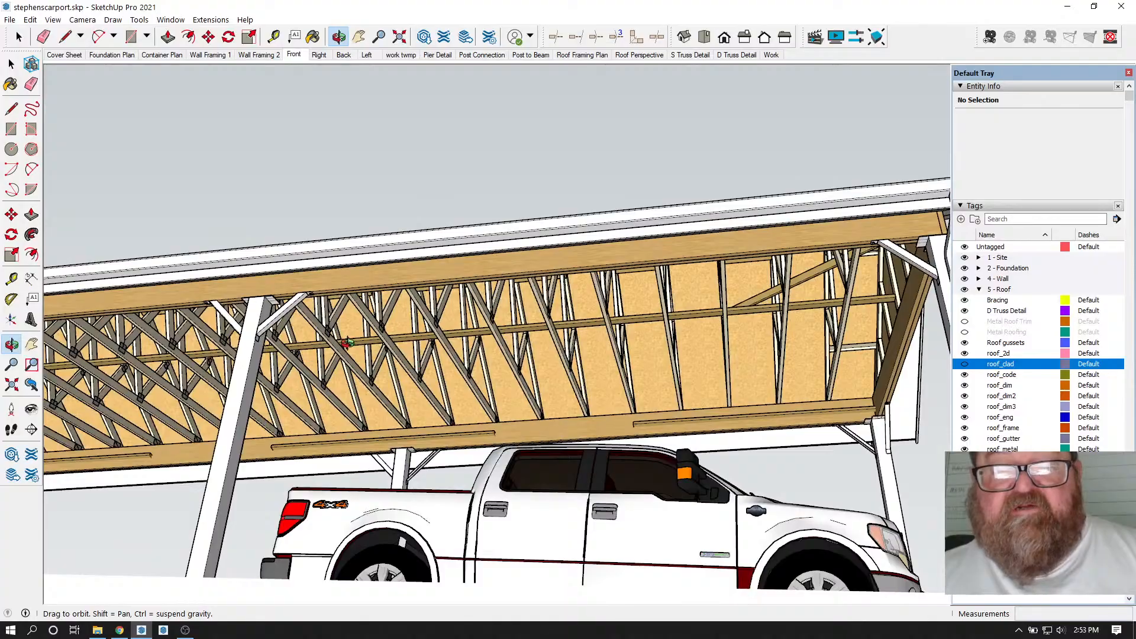
- Examine the lateral brace through the trusses around the middle post, and view the sheathed roof from above
mouse_move(556, 329)
mouse_down()
mouse_move(611, 349)
mouse_move(435, 343)
mouse_move(511, 320)
mouse_move(613, 354)
mouse_move(505, 323)
mouse_move(562, 310)
mouse_up()
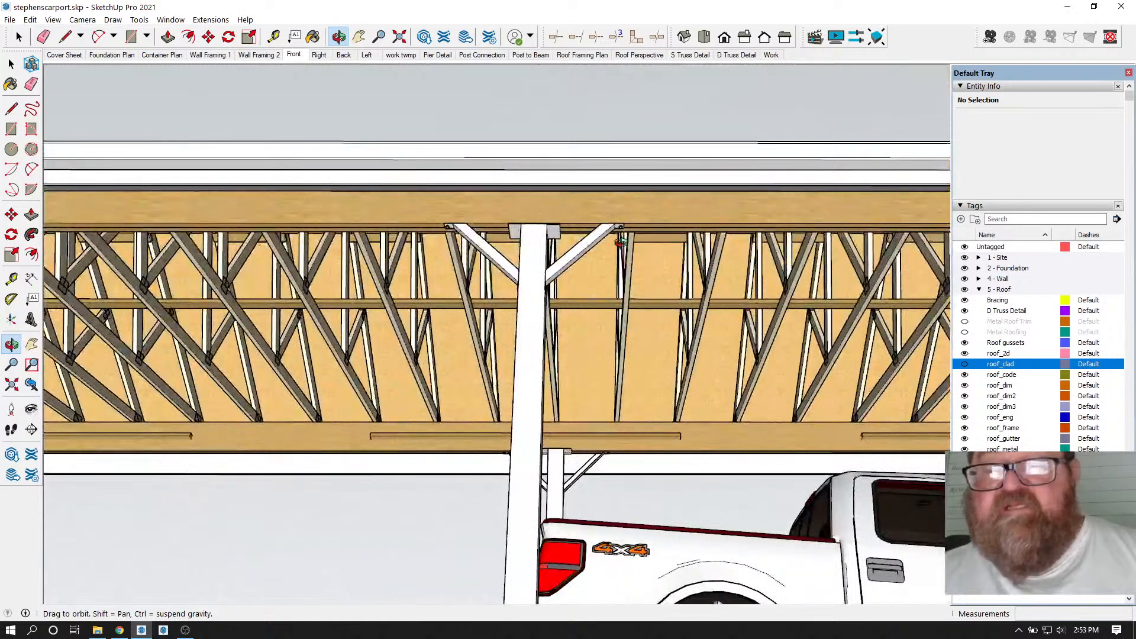
drag(574, 352, 364, 387)
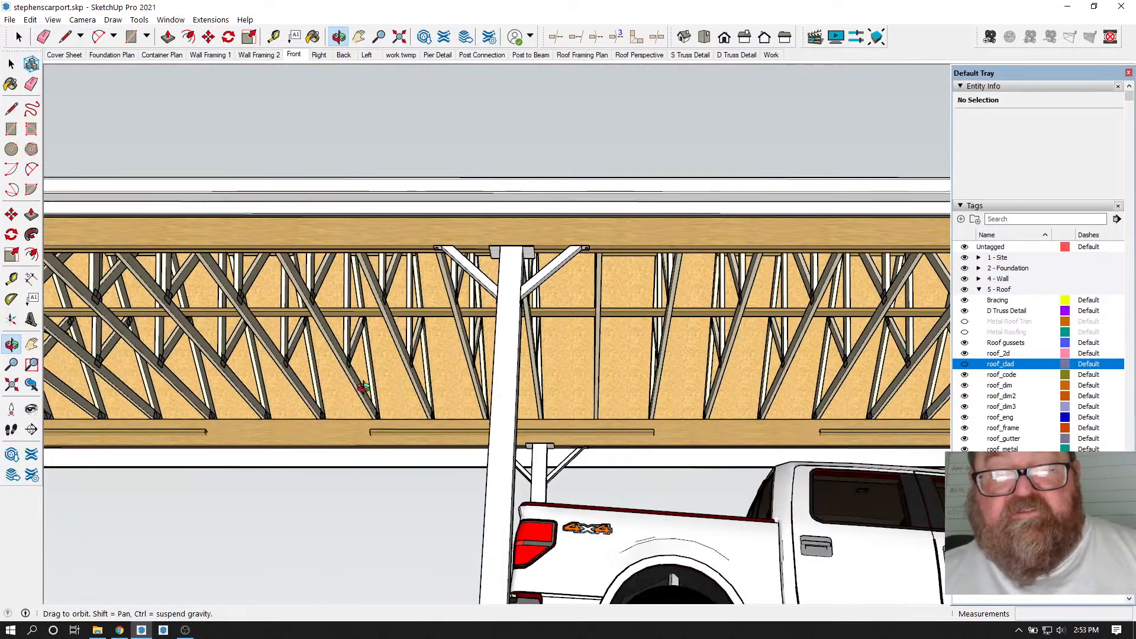
drag(443, 463, 579, 352)
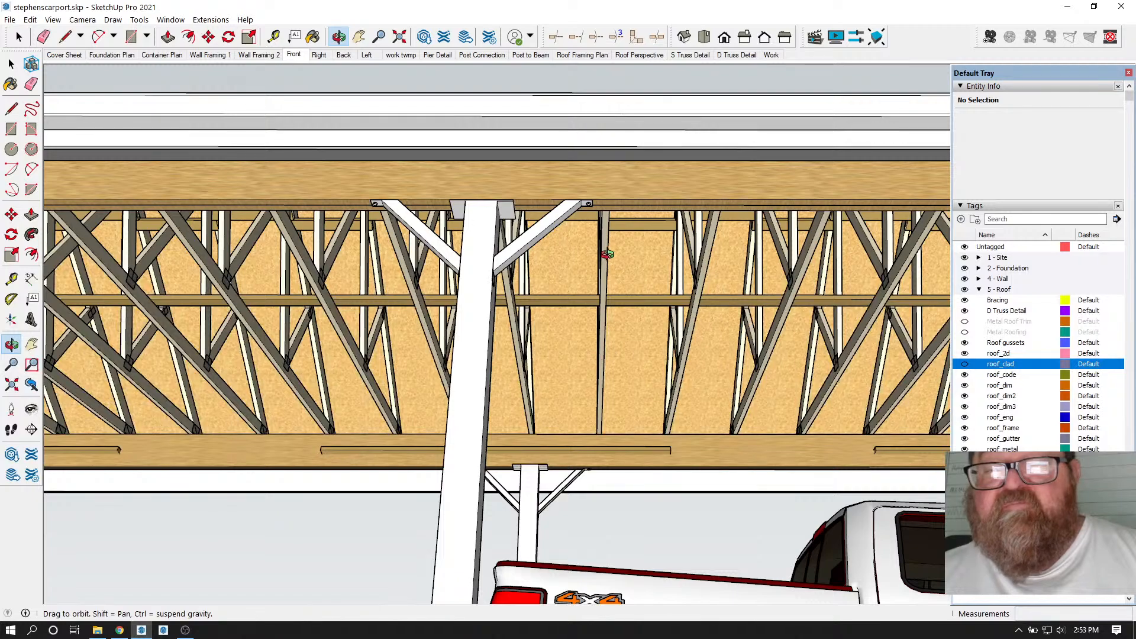
drag(604, 347, 587, 327)
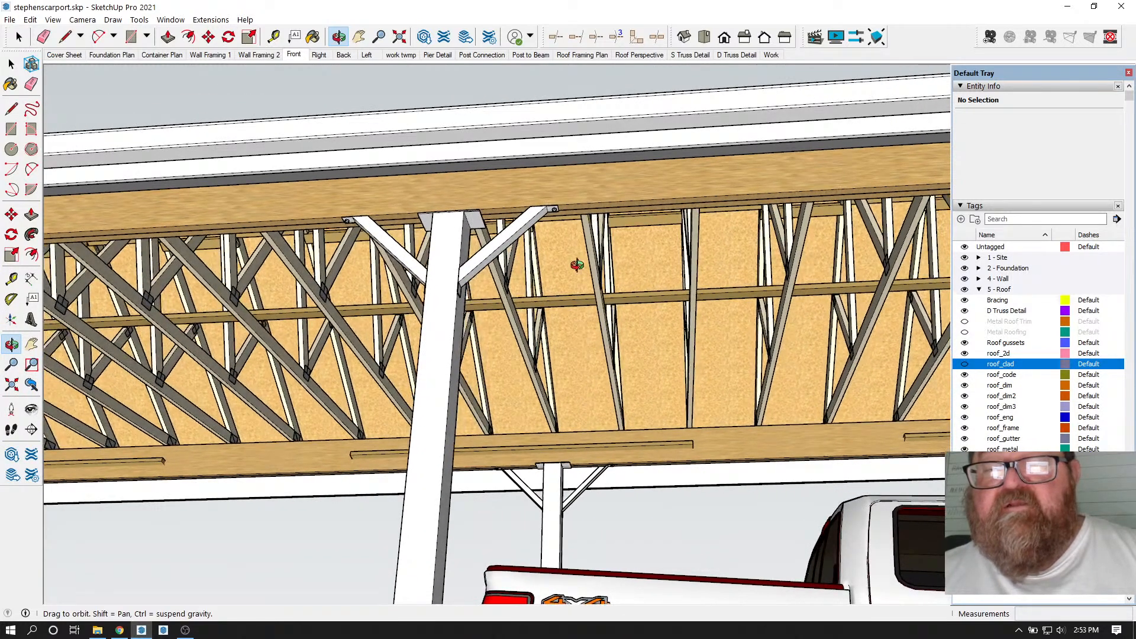
drag(601, 370, 852, 203)
drag(611, 289, 749, 302)
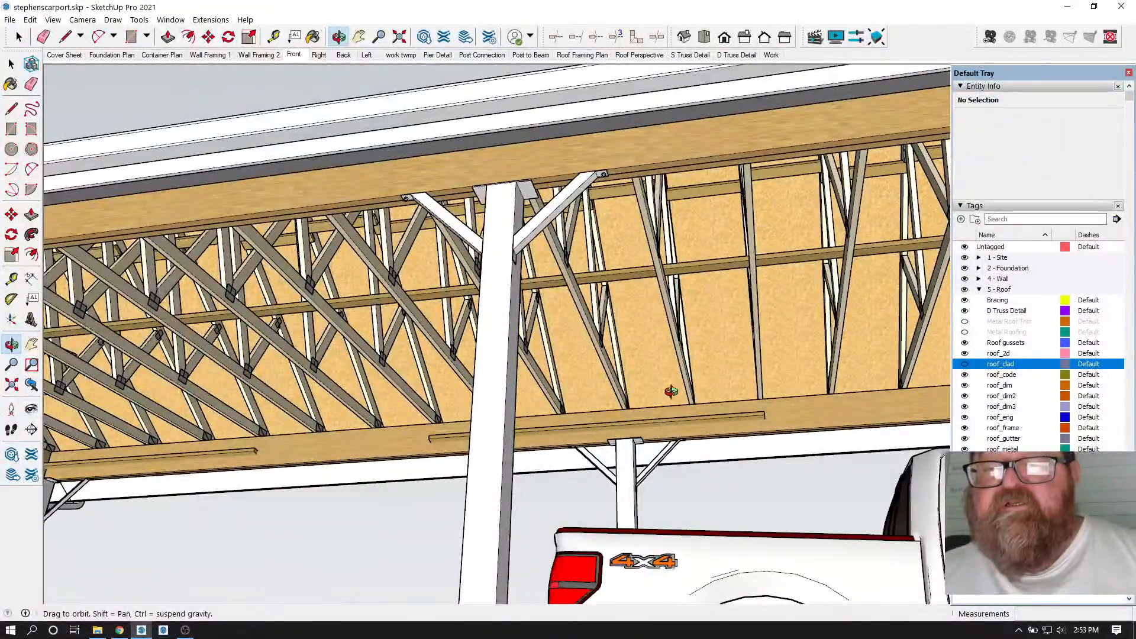
drag(669, 270, 673, 222)
drag(391, 354, 402, 310)
drag(318, 294, 300, 415)
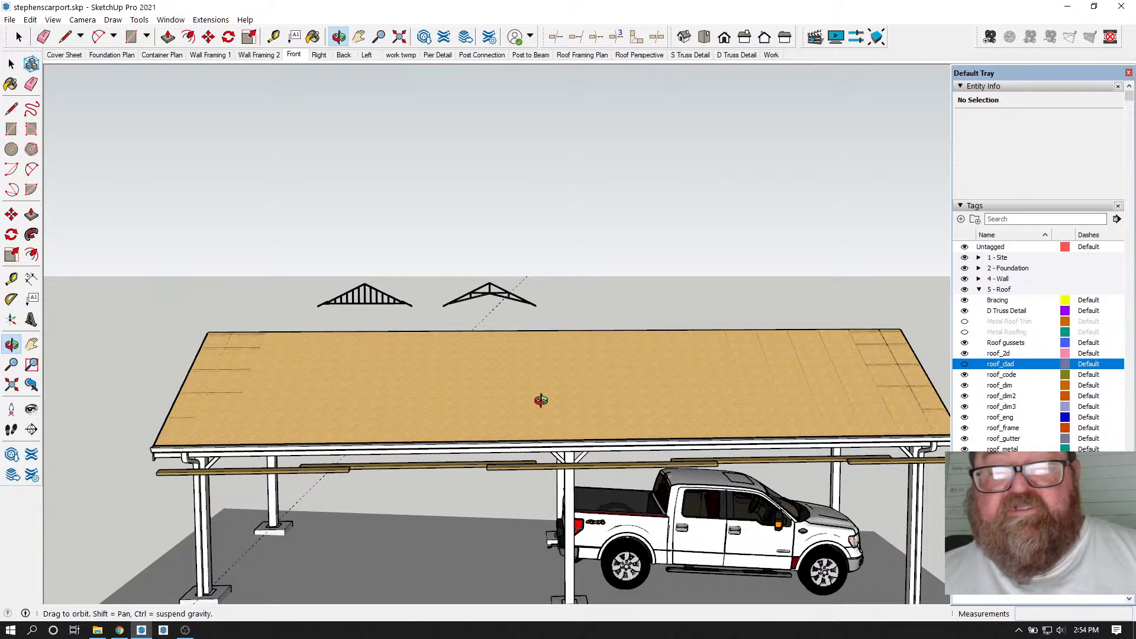
- Delete the stray staggered brace standing outside the carport from within the bracing group, and close the group
drag(533, 401, 192, 273)
key(space)
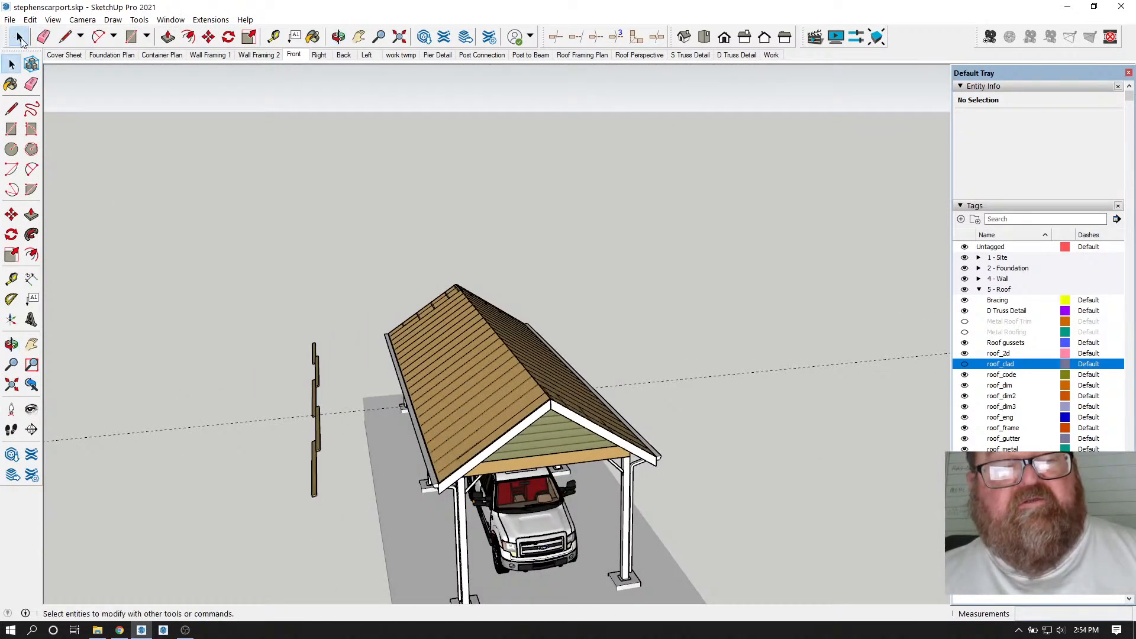
double_click(315, 367)
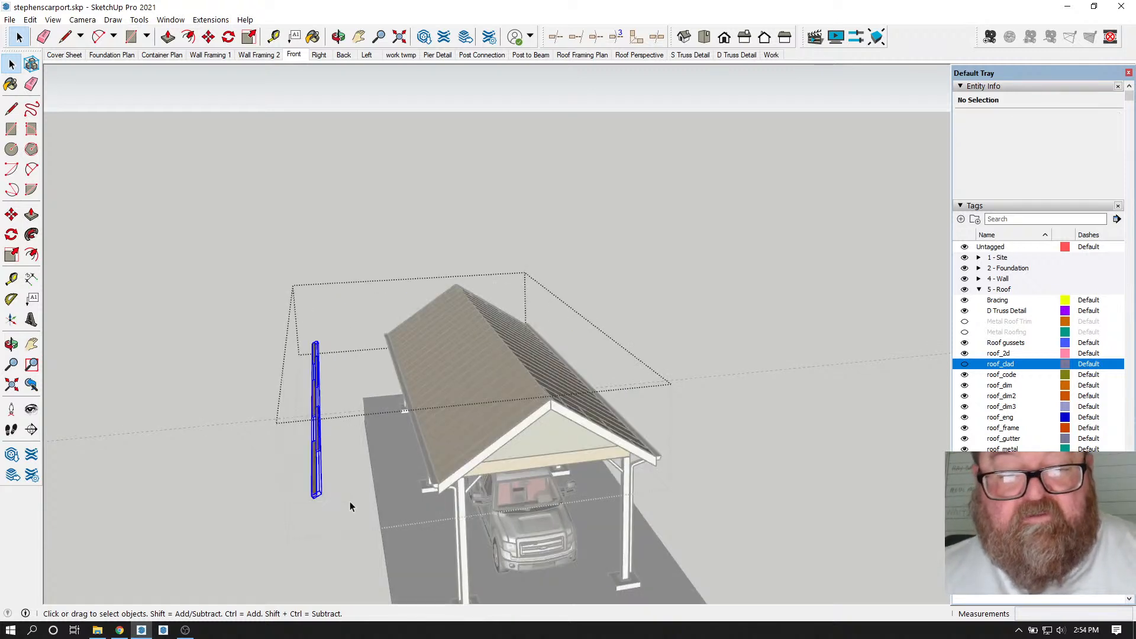
key(Delete)
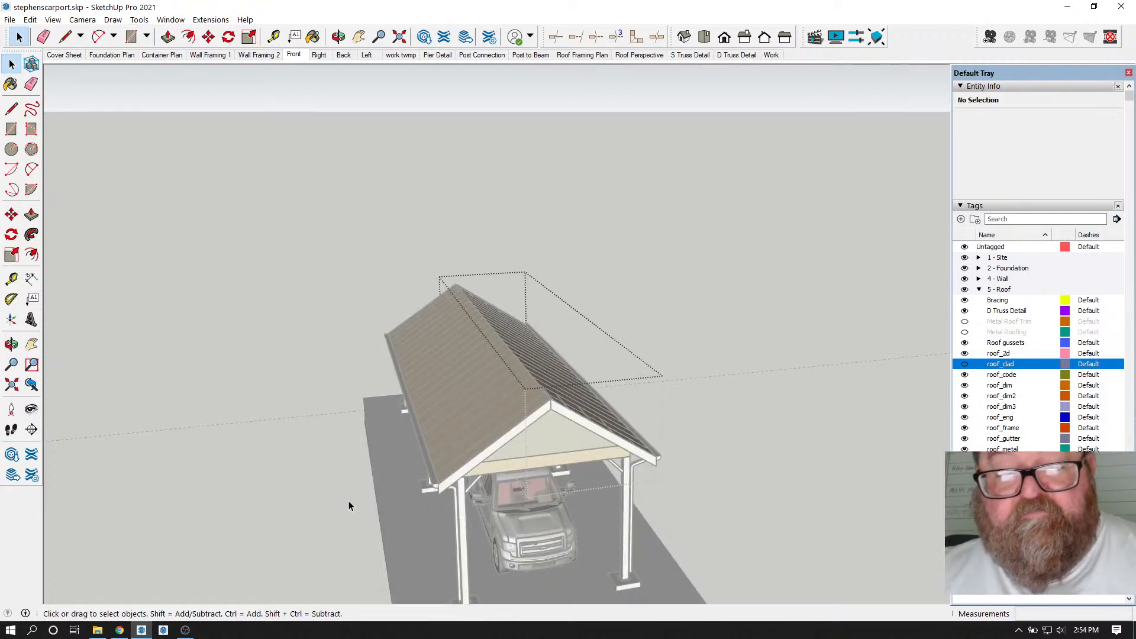
click(265, 346)
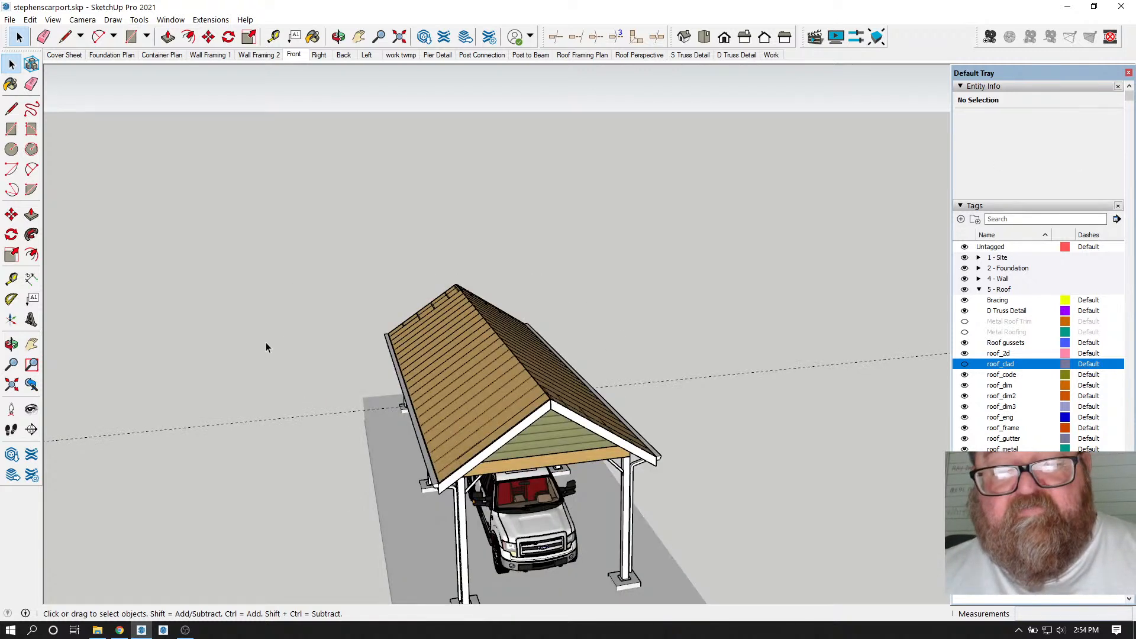
- Switch to Chrome and check the live stream's chat and statistics in YouTube Studio
click(119, 630)
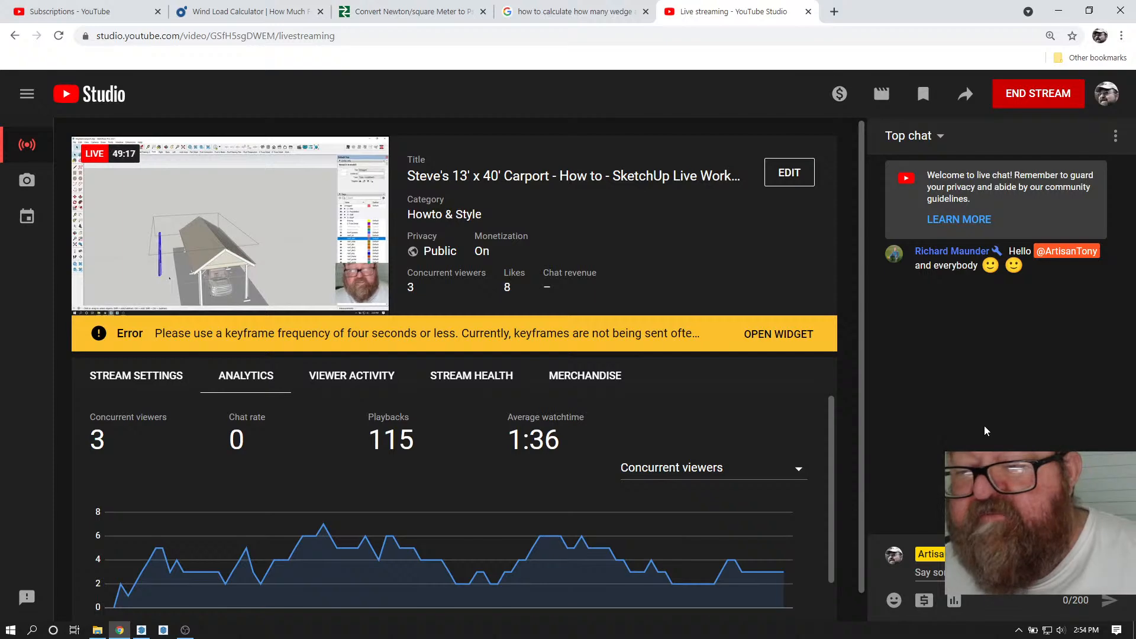
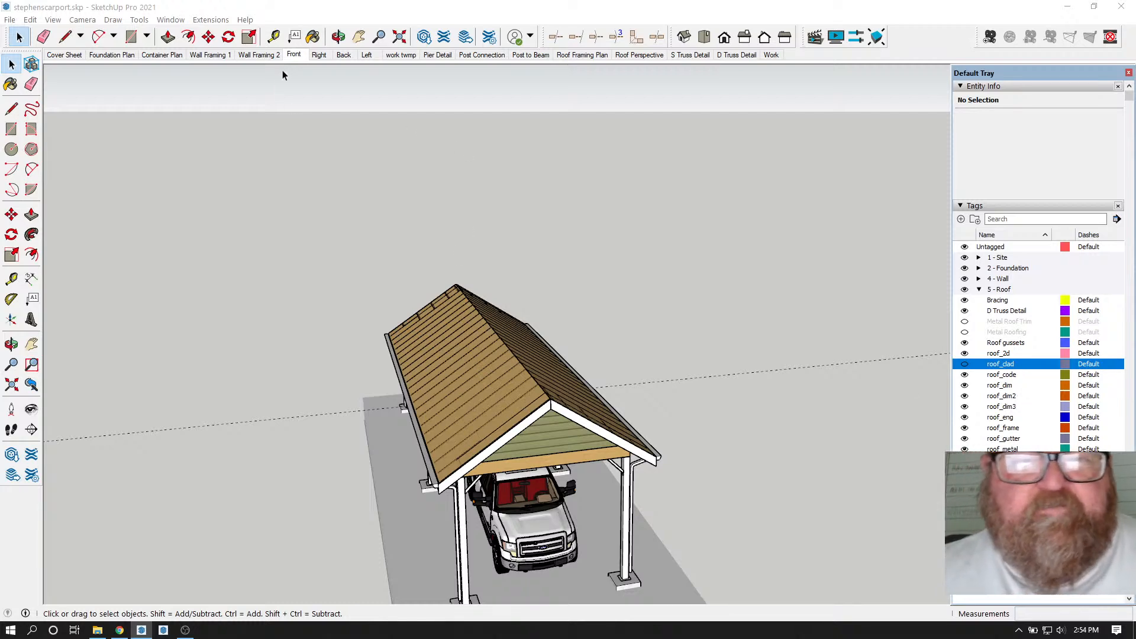
- Return to SketchUp, restore the Front scene and examine the front gable's siding and header beam
click(299, 55)
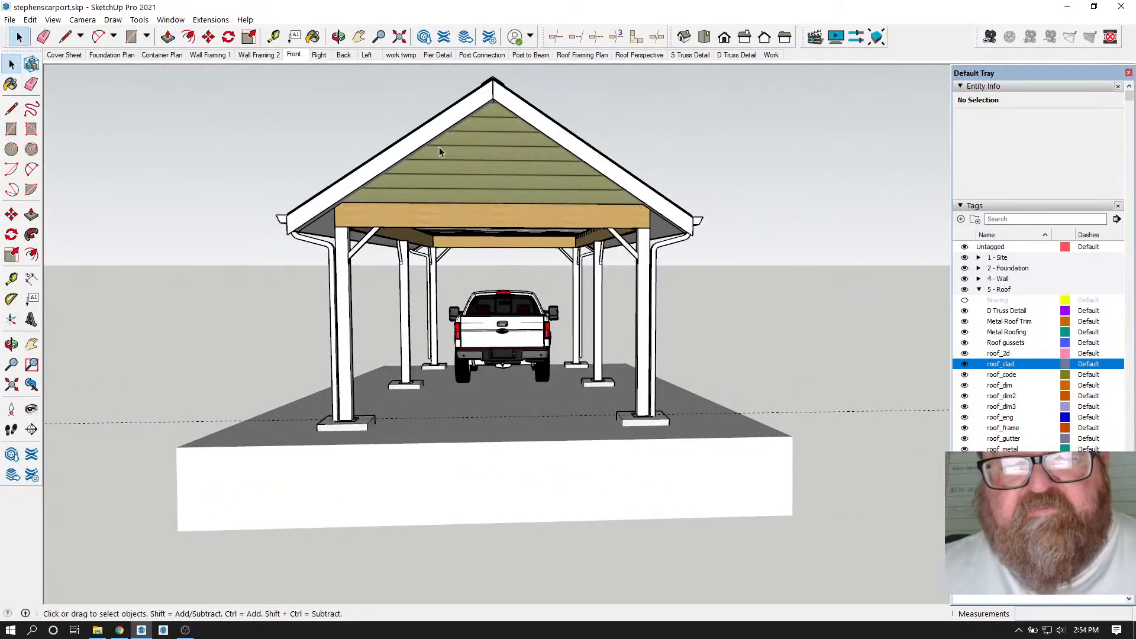
click(338, 36)
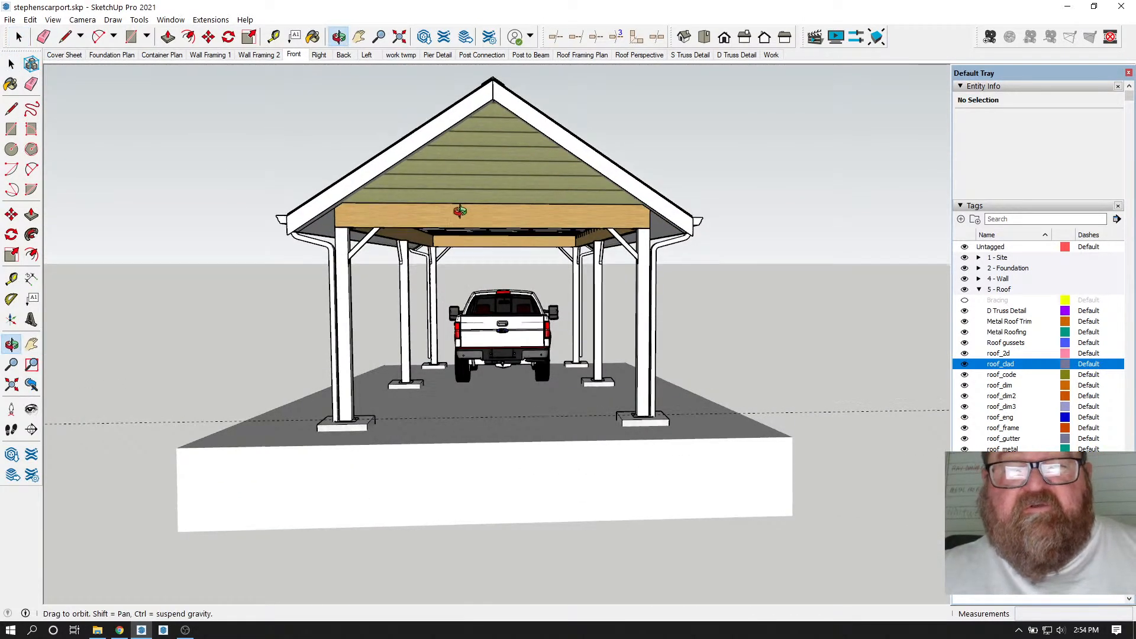
drag(473, 208, 373, 207)
scroll(376, 205, up, 5)
scroll(391, 228, up, 4)
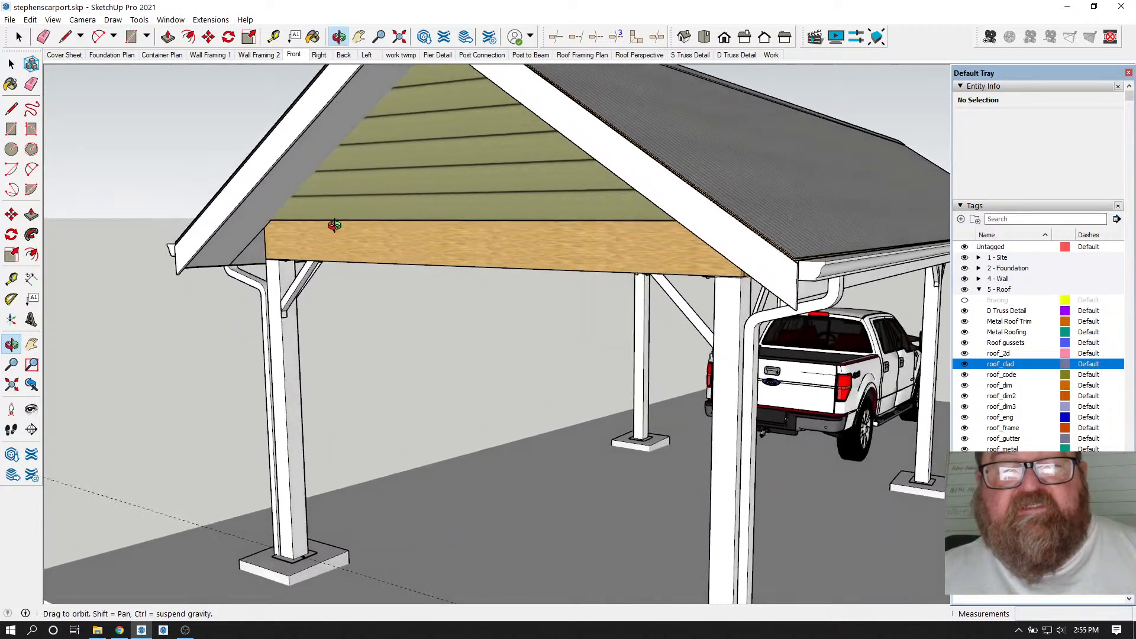
scroll(355, 207, down, 5)
drag(368, 177, 363, 203)
scroll(390, 231, up, 5)
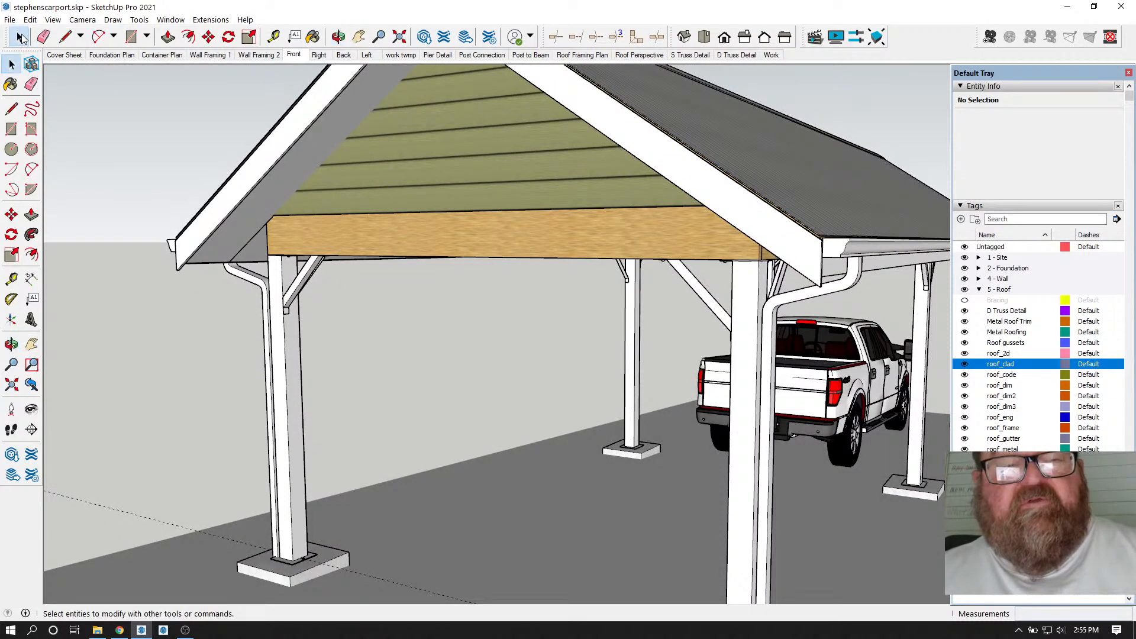
- Open the roof truss assembly down to its front gable siding and examine the lower corner above the header
click(21, 37)
click(414, 129)
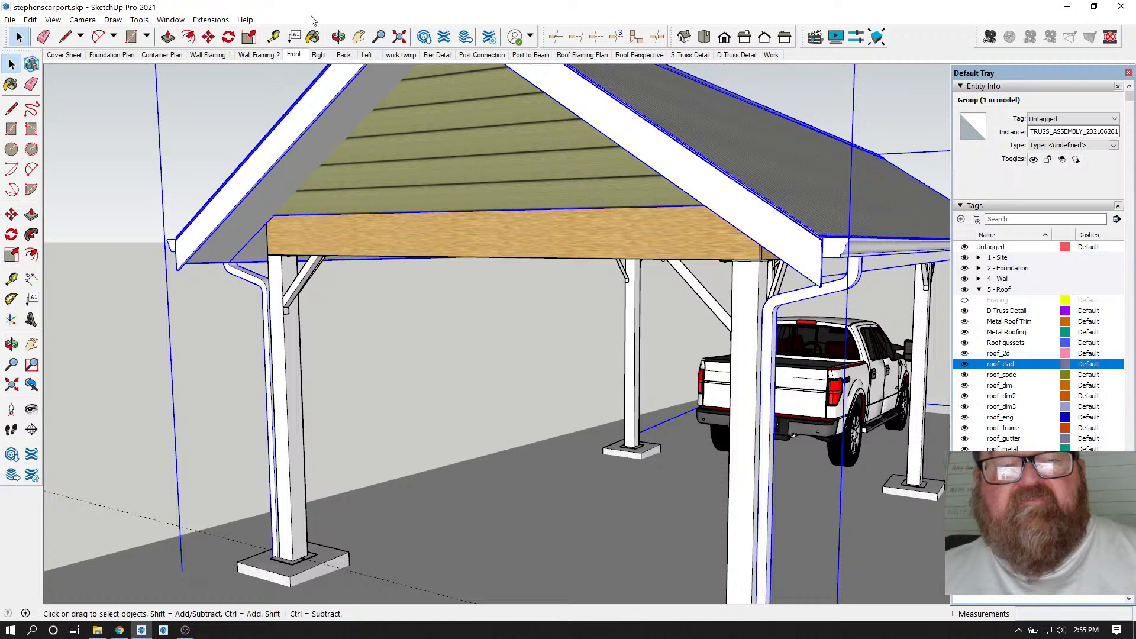
click(338, 36)
scroll(330, 152, up, 6)
mouse_move(399, 192)
mouse_down()
mouse_move(229, 148)
mouse_move(398, 230)
mouse_move(388, 196)
mouse_up()
click(19, 37)
click(19, 38)
middle_drag(344, 229, 386, 84)
click(340, 38)
drag(379, 130, 404, 156)
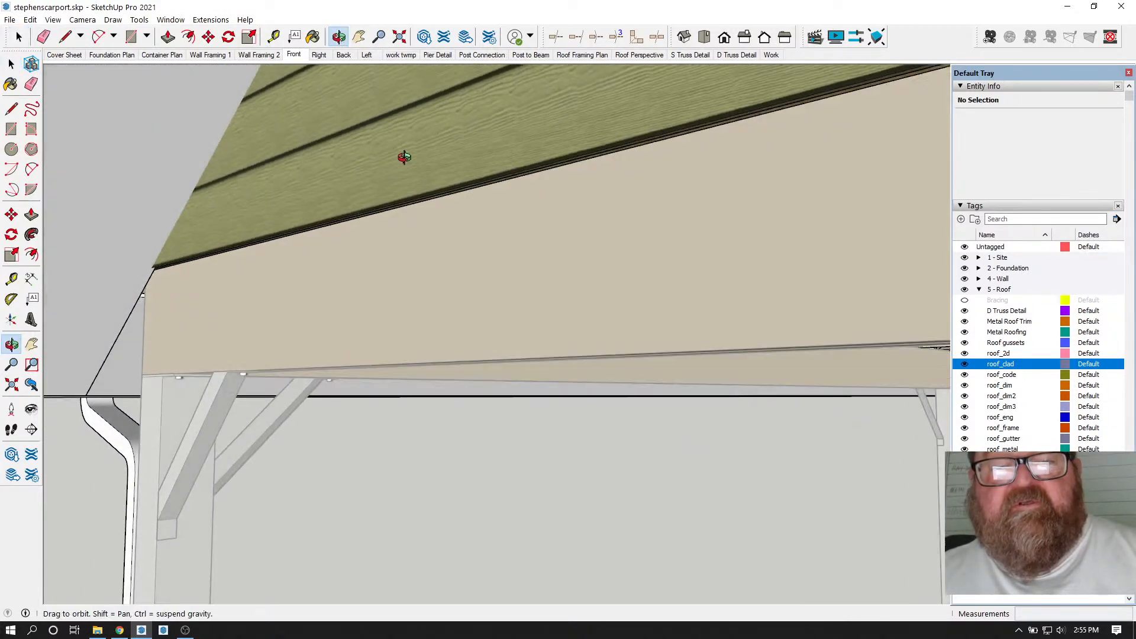
click(18, 37)
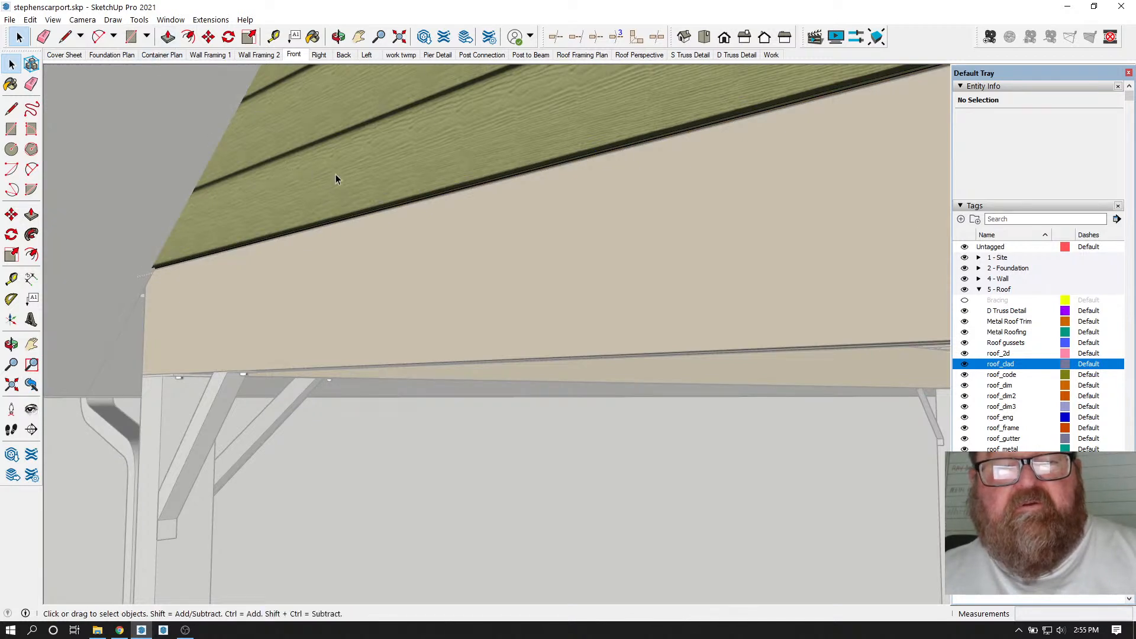
click(168, 37)
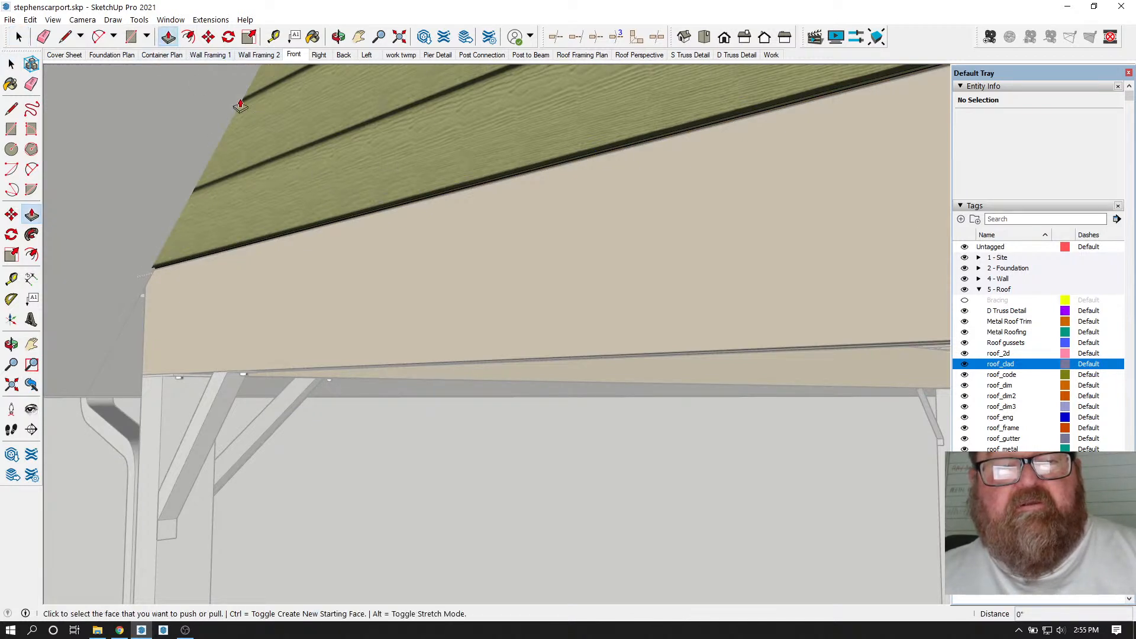
click(341, 244)
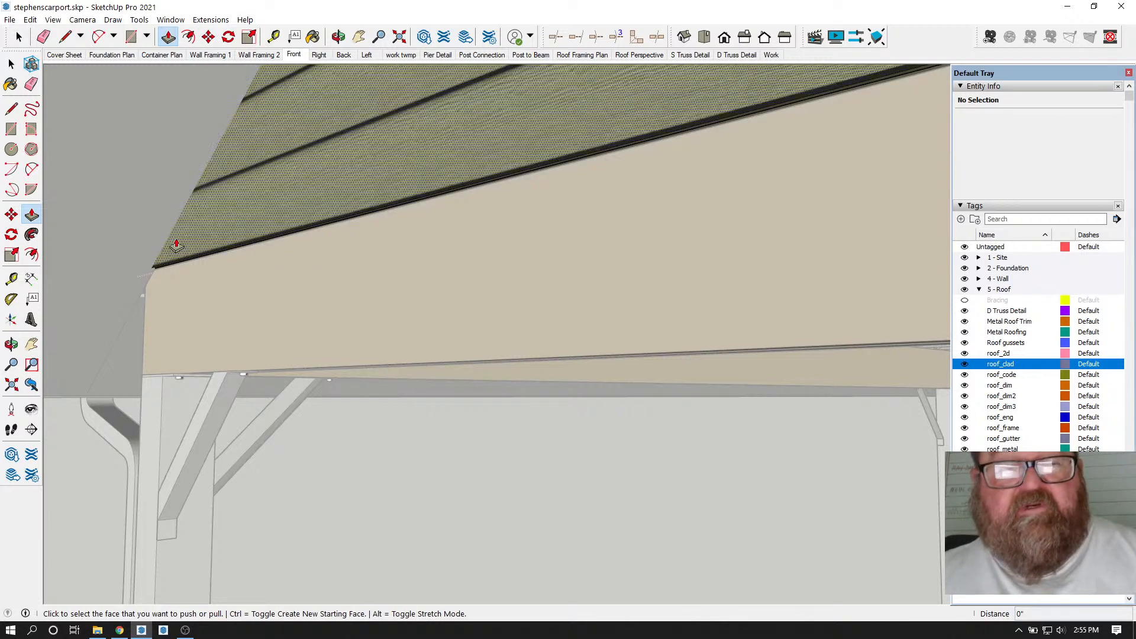
click(65, 37)
scroll(192, 268, up, 2)
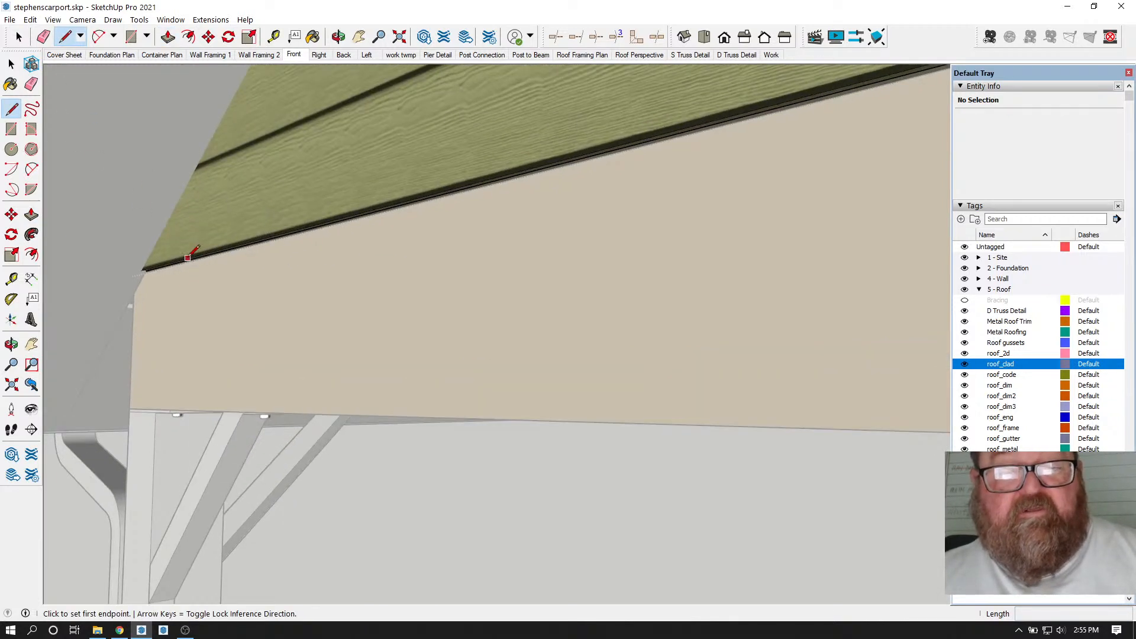
click(188, 258)
key(Escape)
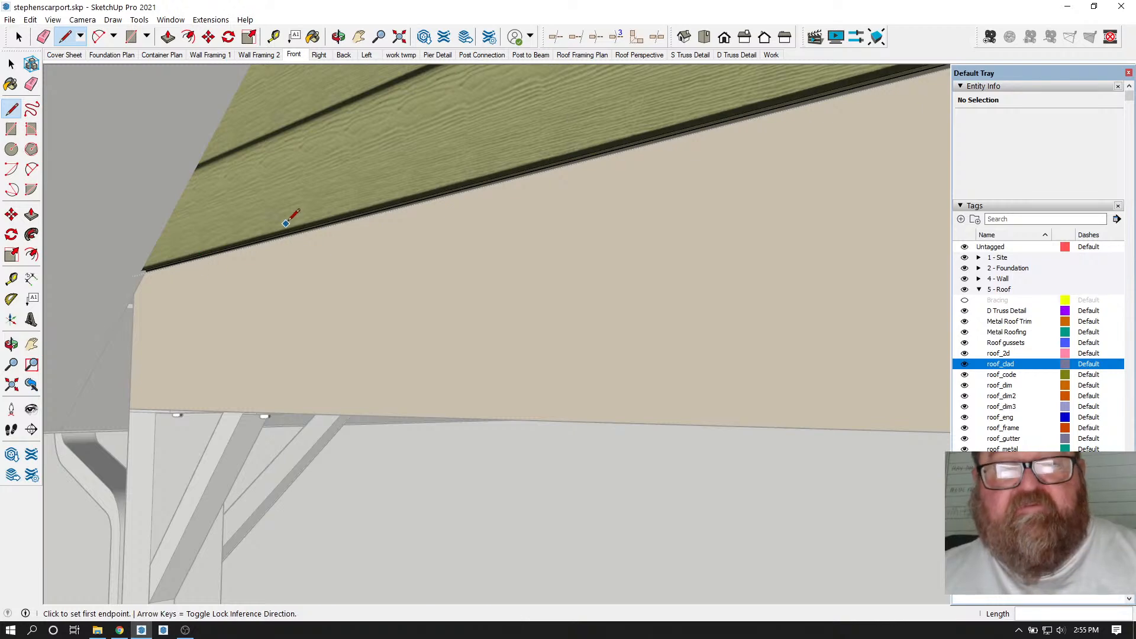
- Inspect the siding's lower edge against the header and close the nested groups of the truss assembly
click(339, 37)
drag(302, 231, 319, 246)
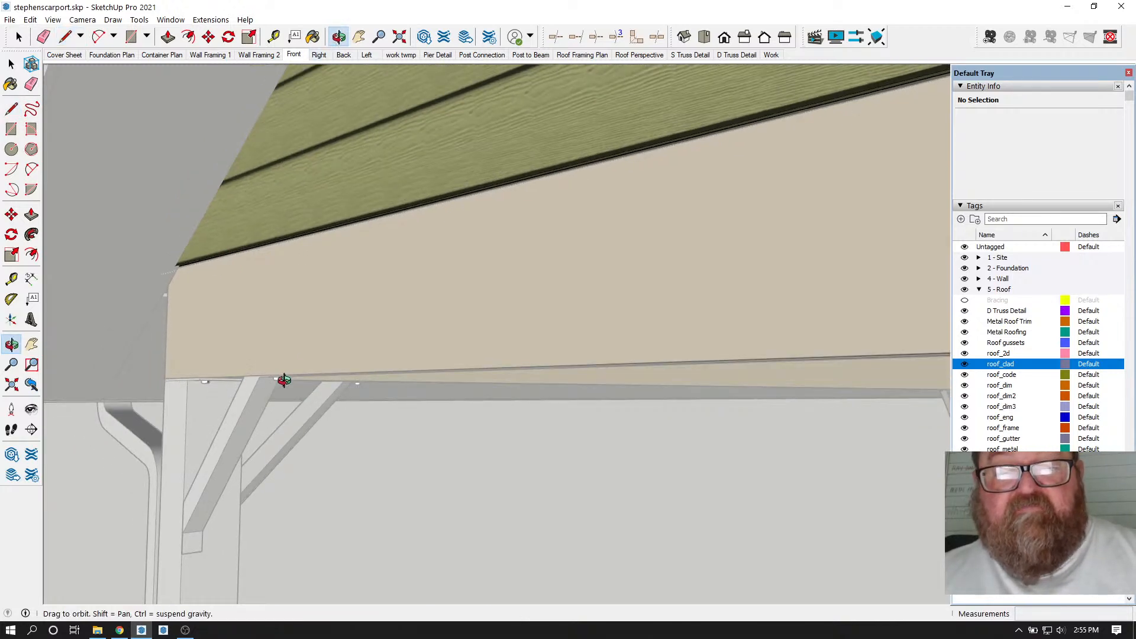
drag(296, 312, 254, 396)
scroll(223, 324, down, 6)
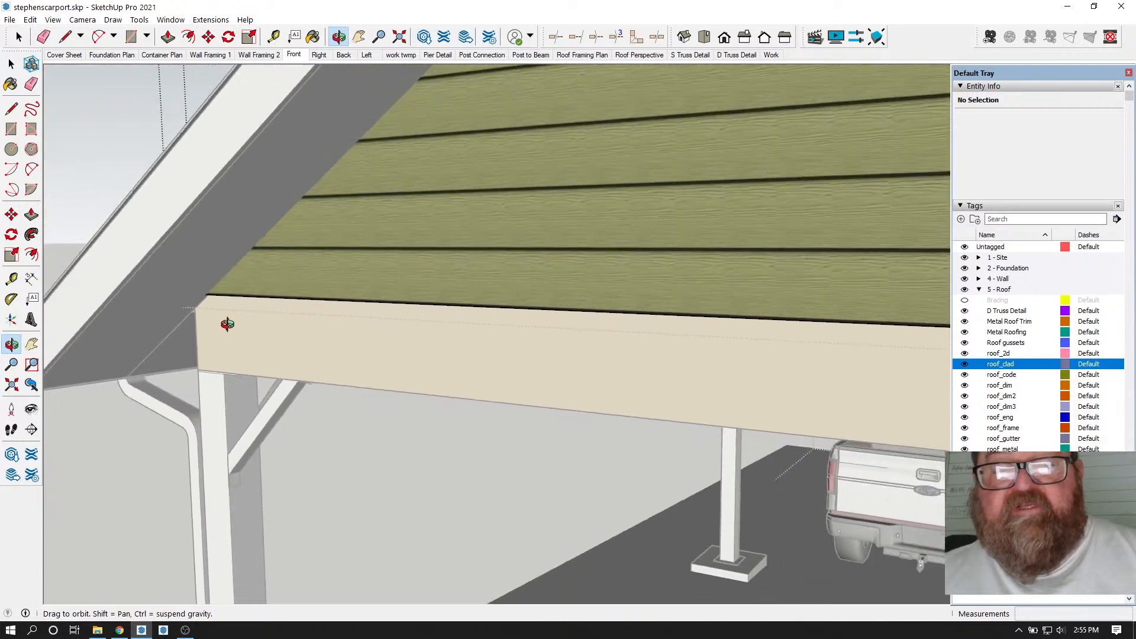
scroll(402, 341, down, 4)
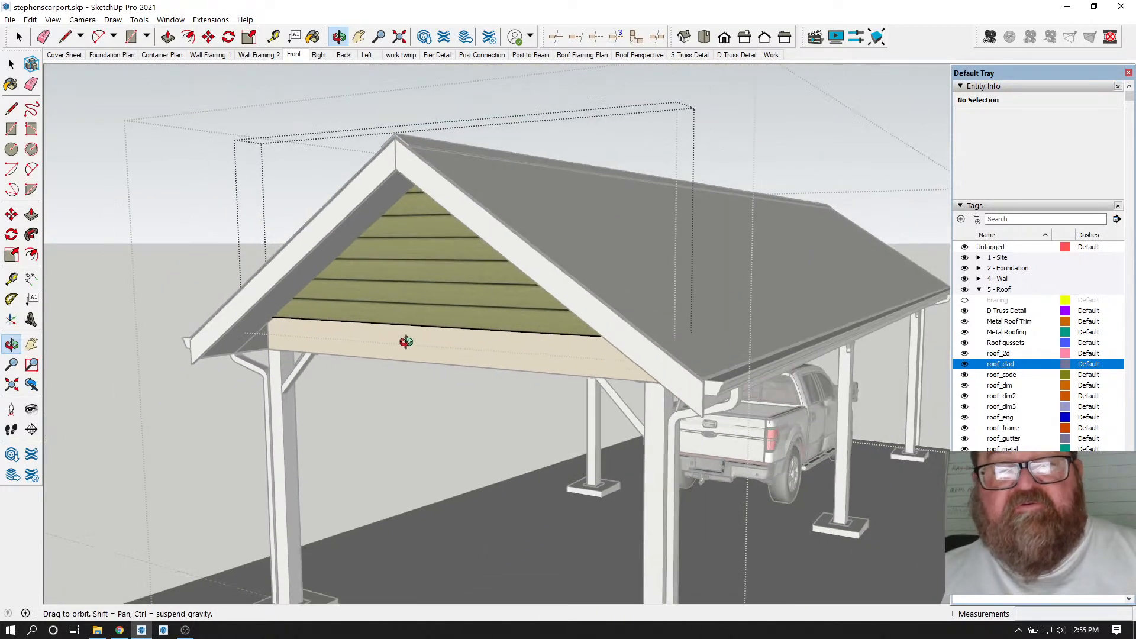
click(11, 63)
click(187, 165)
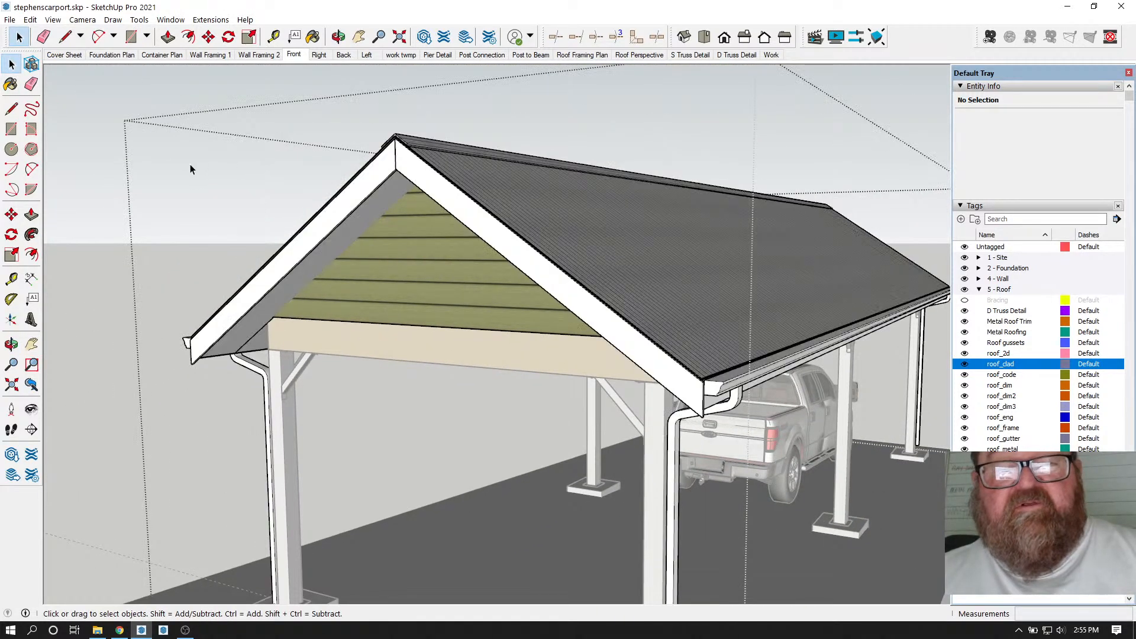
click(109, 149)
- Examine the finished carport from the front gable, the underside of its trusses and its long side
scroll(459, 334, down, 2)
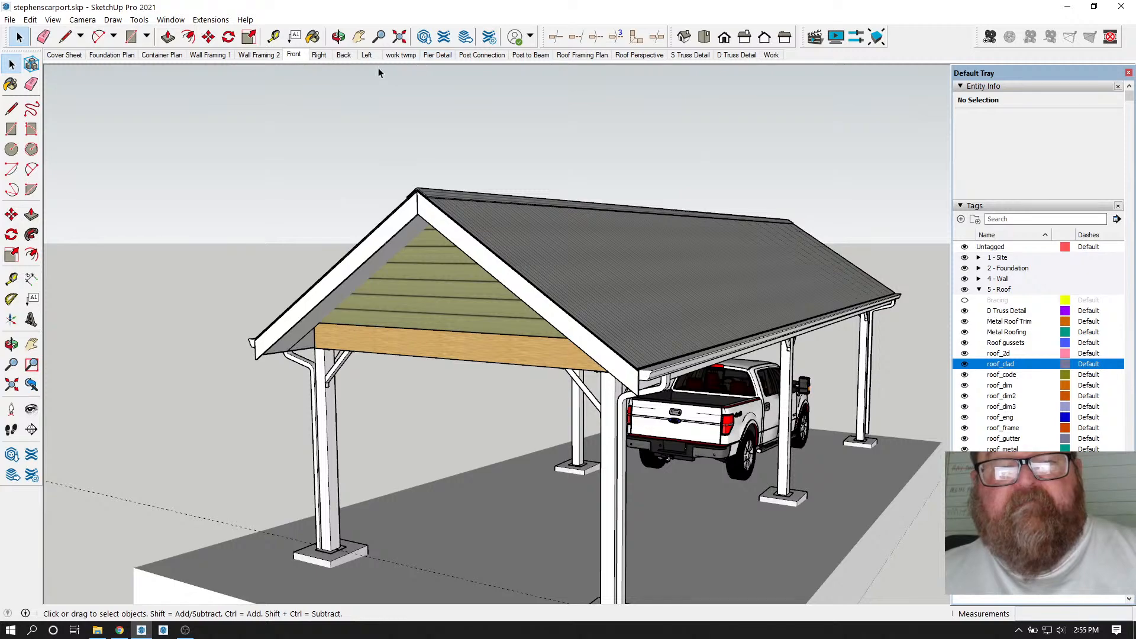
click(338, 37)
drag(508, 283, 733, 320)
scroll(502, 307, down, 3)
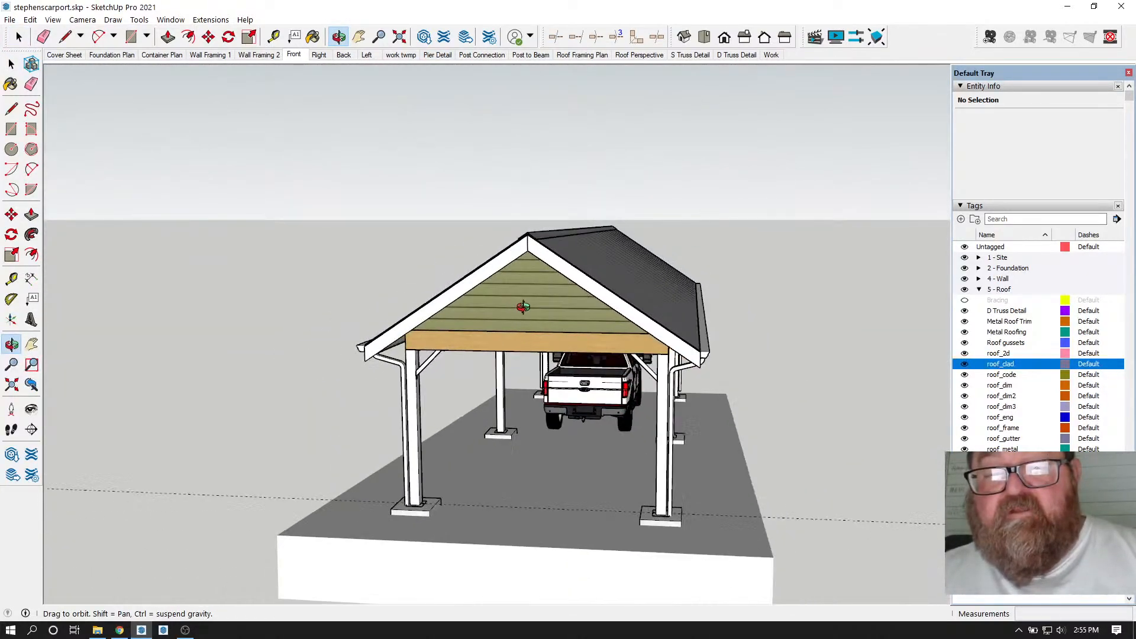
mouse_move(569, 309)
mouse_down()
mouse_move(492, 345)
mouse_move(490, 295)
mouse_move(560, 322)
mouse_up()
scroll(513, 372, up, 5)
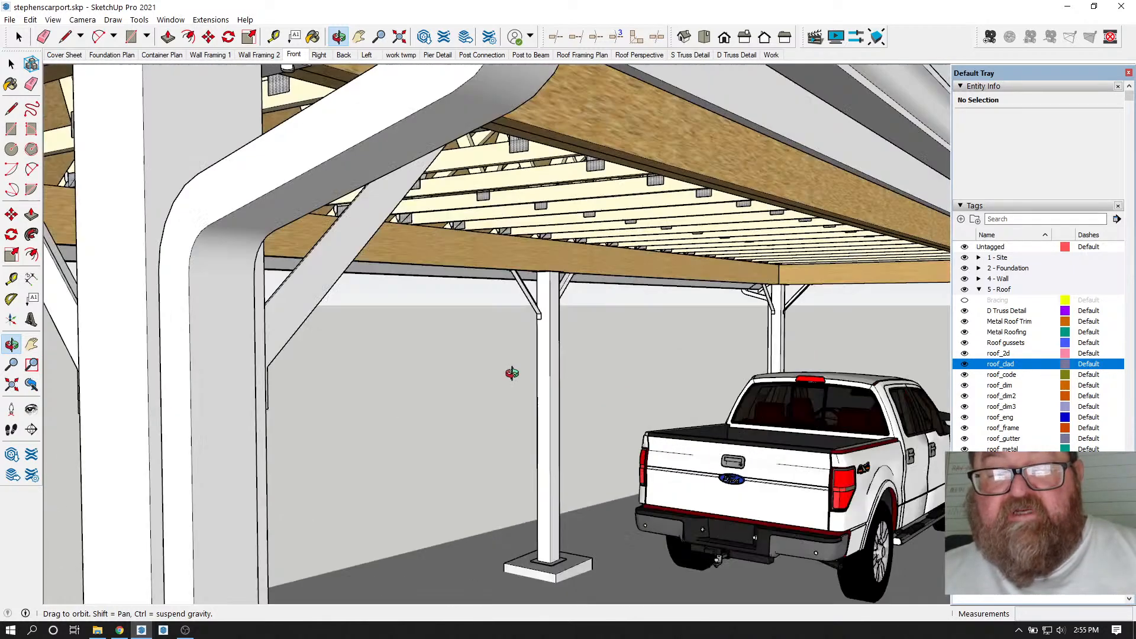
scroll(594, 337, down, 5)
drag(536, 312, 597, 268)
scroll(556, 345, up, 4)
scroll(553, 313, down, 4)
drag(634, 423, 614, 528)
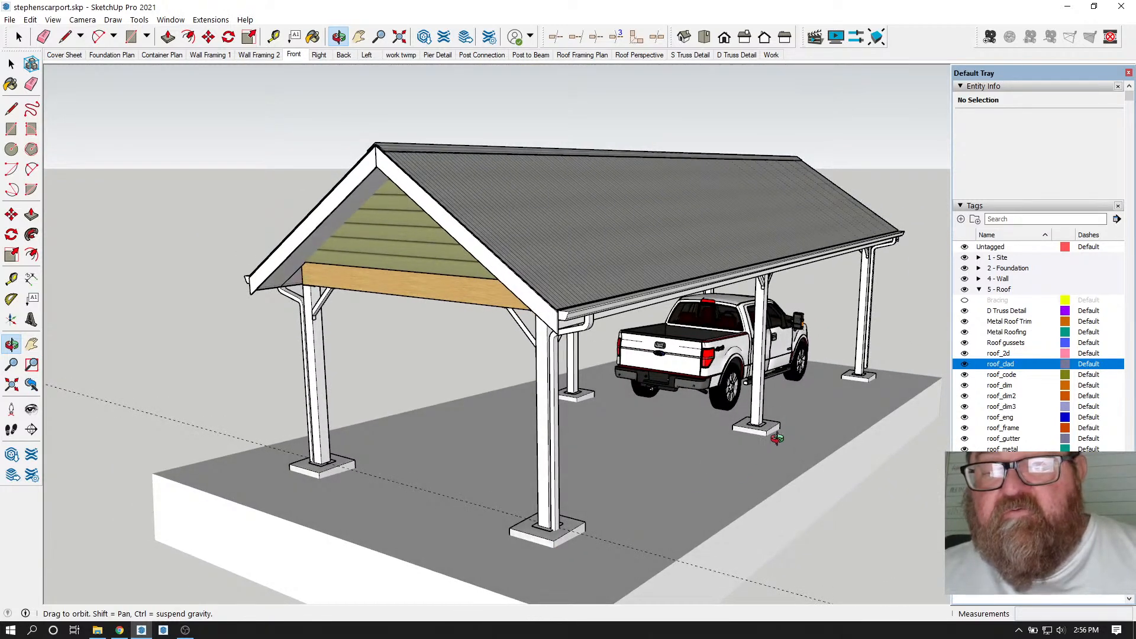
- Examine where the downspouts end at the footings of the two front posts
scroll(526, 548, up, 5)
scroll(540, 550, down, 3)
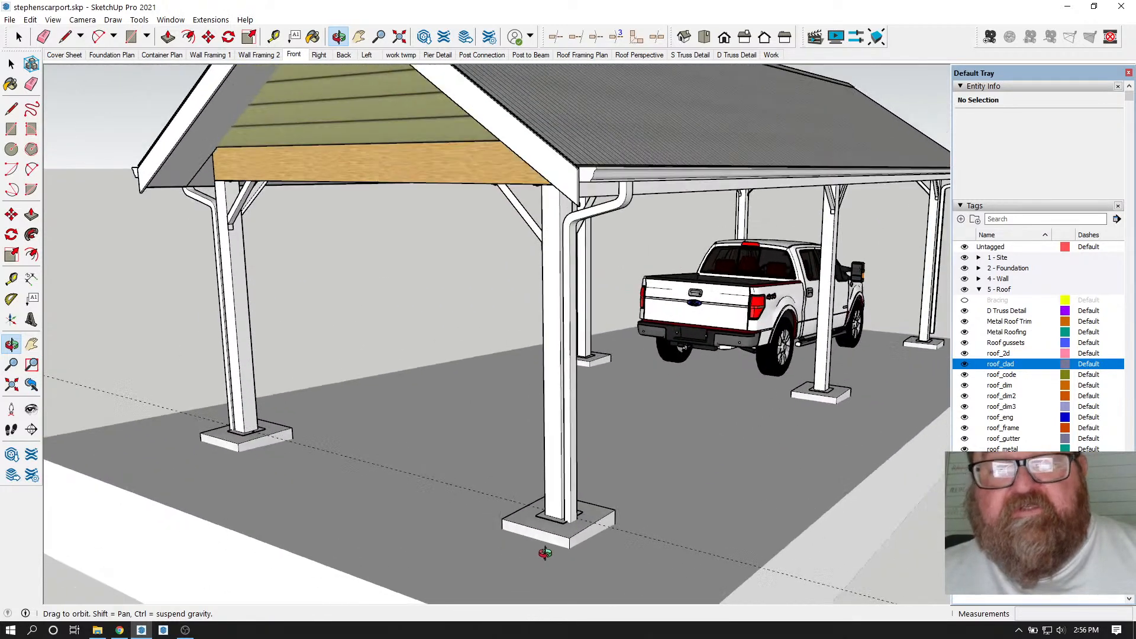
scroll(544, 542, up, 4)
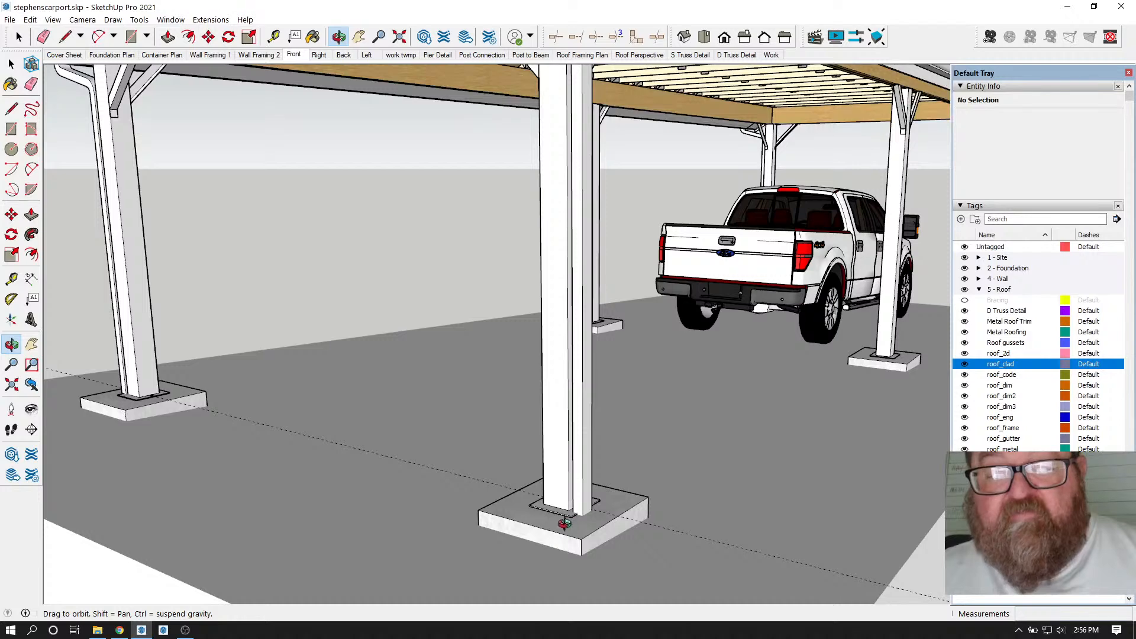
scroll(564, 523, down, 5)
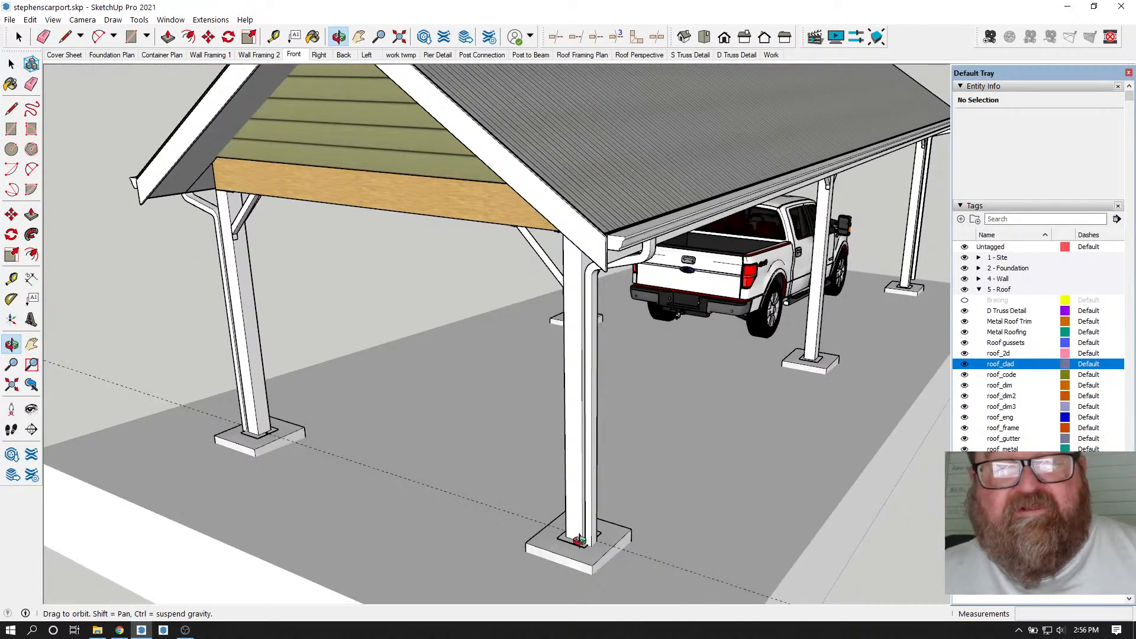
scroll(579, 540, down, 2)
scroll(578, 539, down, 2)
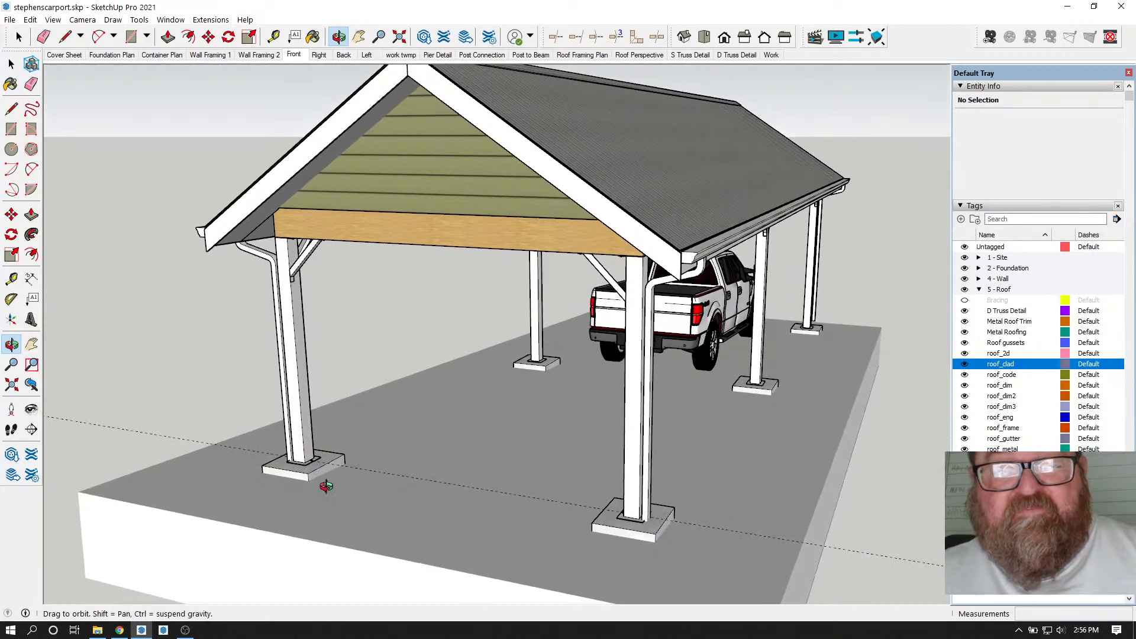
scroll(301, 471, up, 5)
scroll(292, 447, up, 2)
middle_drag(284, 470, 563, 502)
scroll(424, 530, up, 4)
middle_drag(455, 495, 484, 414)
scroll(475, 419, down, 3)
scroll(435, 539, up, 4)
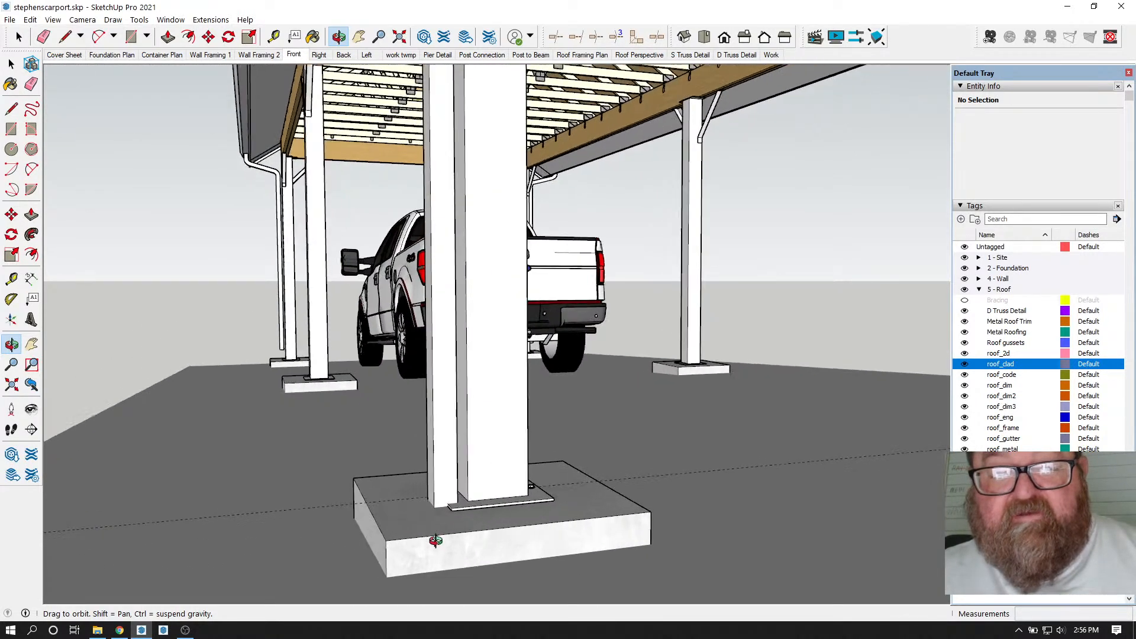
scroll(485, 444, down, 2)
- Open the roof truss assembly for editing and set its gutter downspout length to 120 in
click(12, 63)
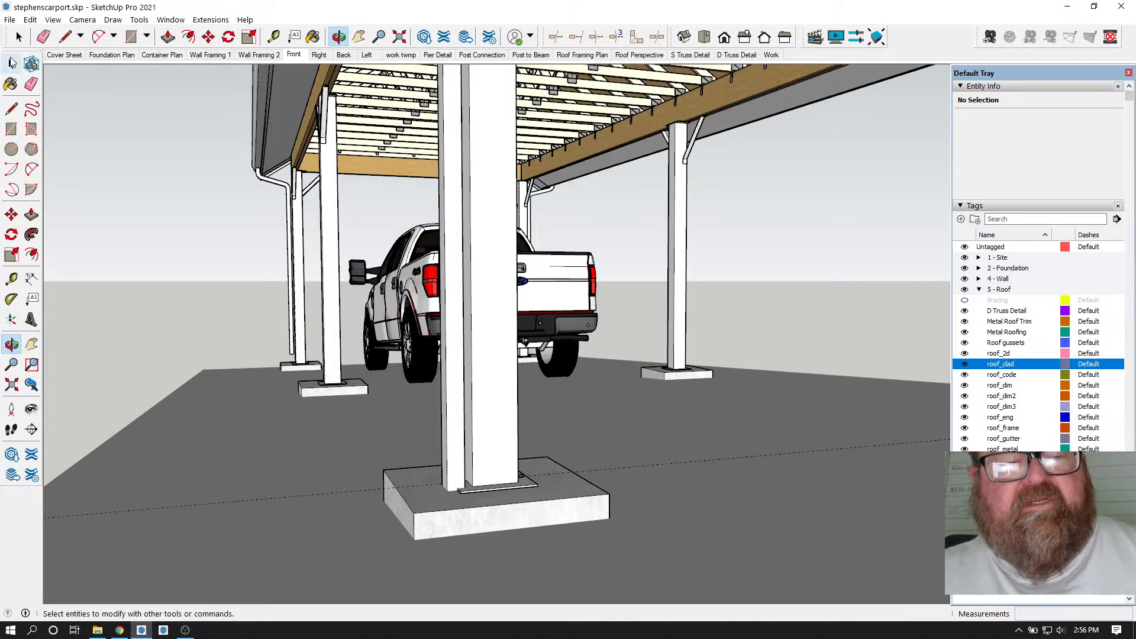
click(17, 37)
scroll(414, 335, down, 2)
click(435, 340)
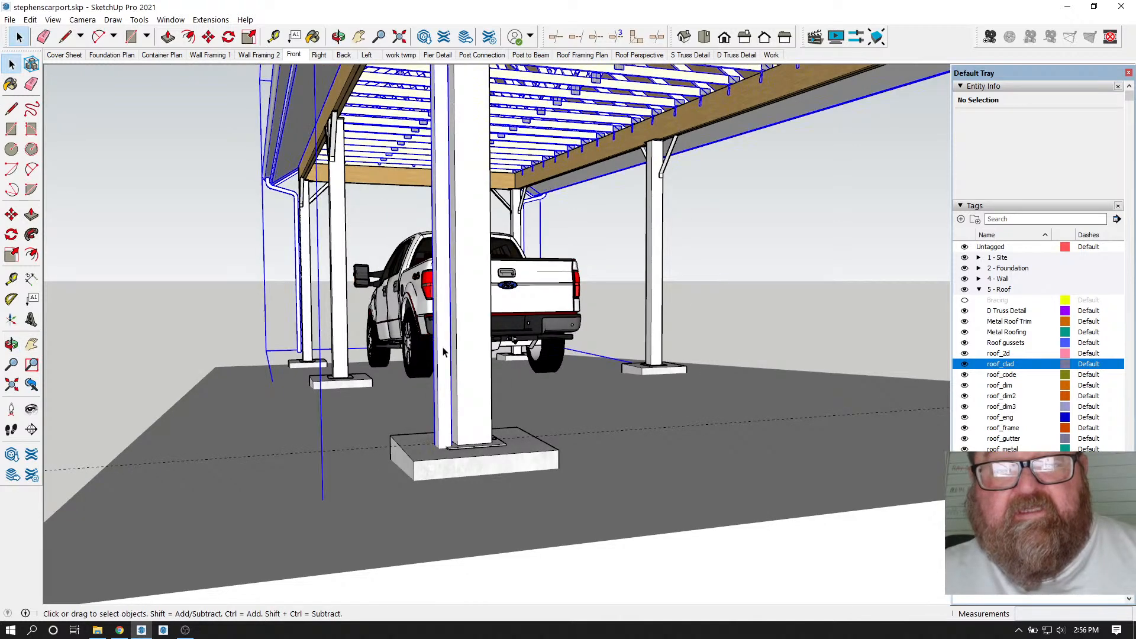
double_click(443, 348)
scroll(466, 464, down, 2)
scroll(461, 474, down, 10)
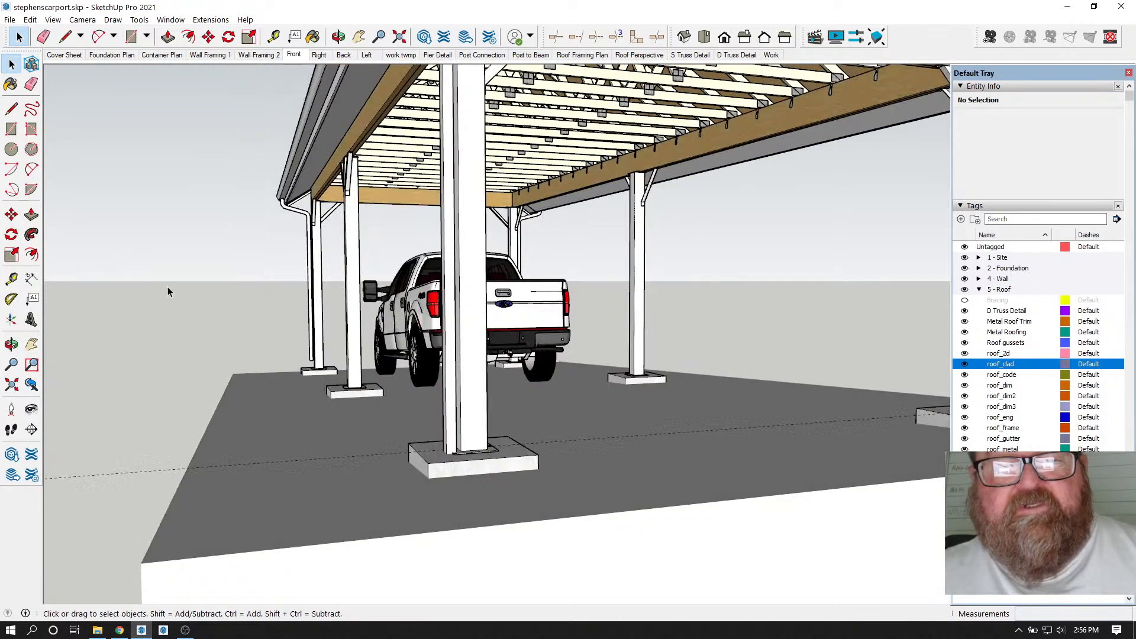
click(556, 98)
right_click(556, 98)
click(609, 306)
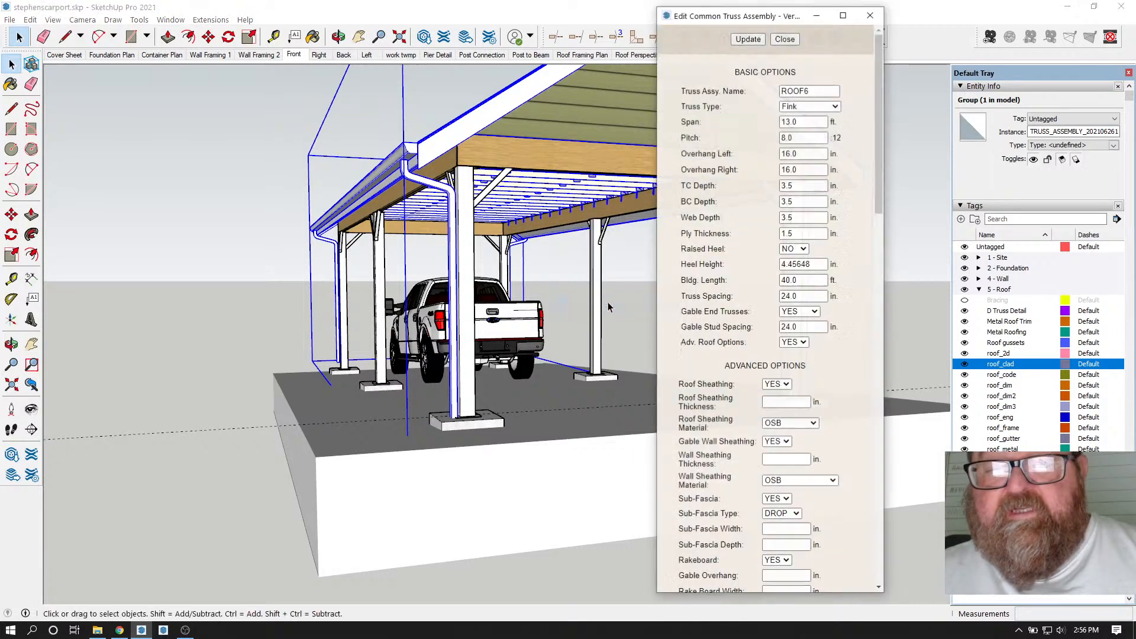
scroll(705, 390, down, 9)
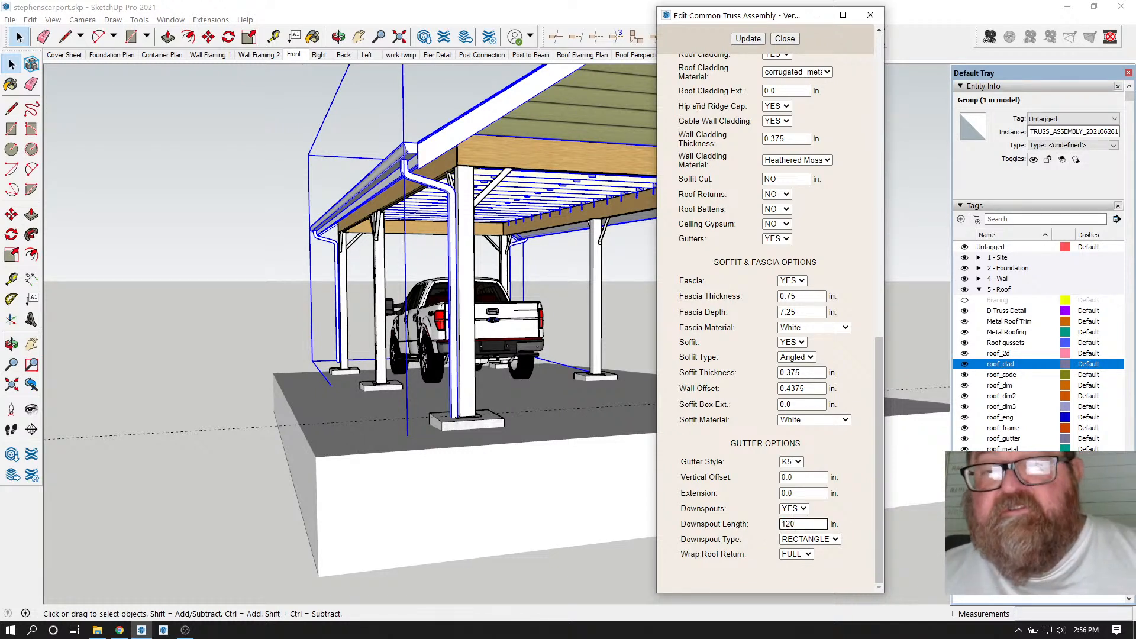
click(750, 42)
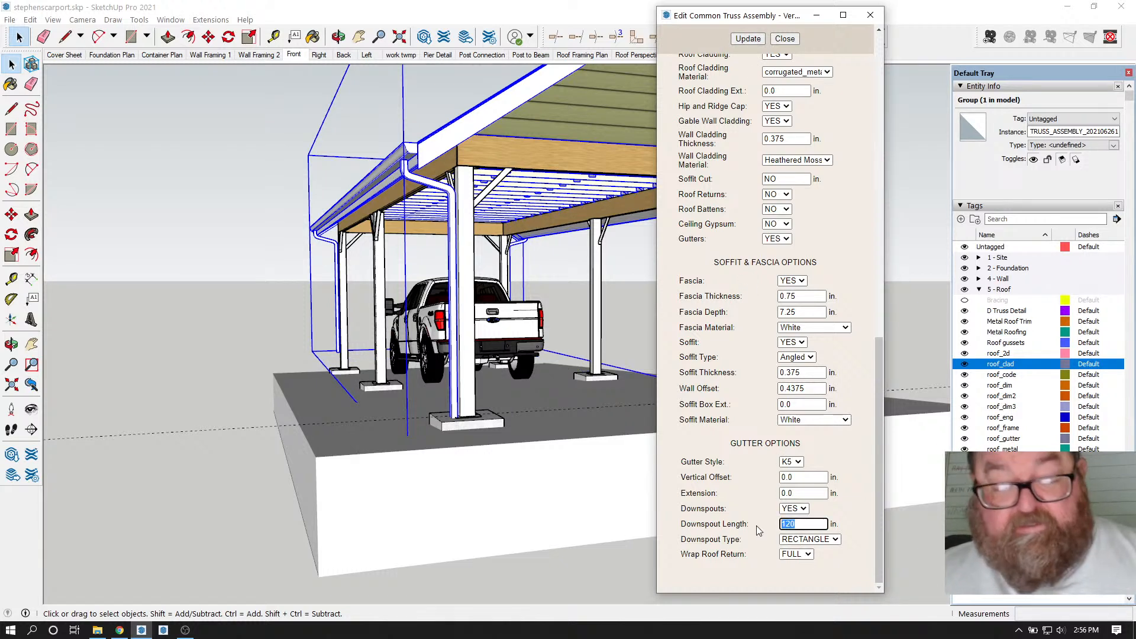
- Shorten the truss assembly's downspout length to 115 in, update the assembly and close its settings
text(1)
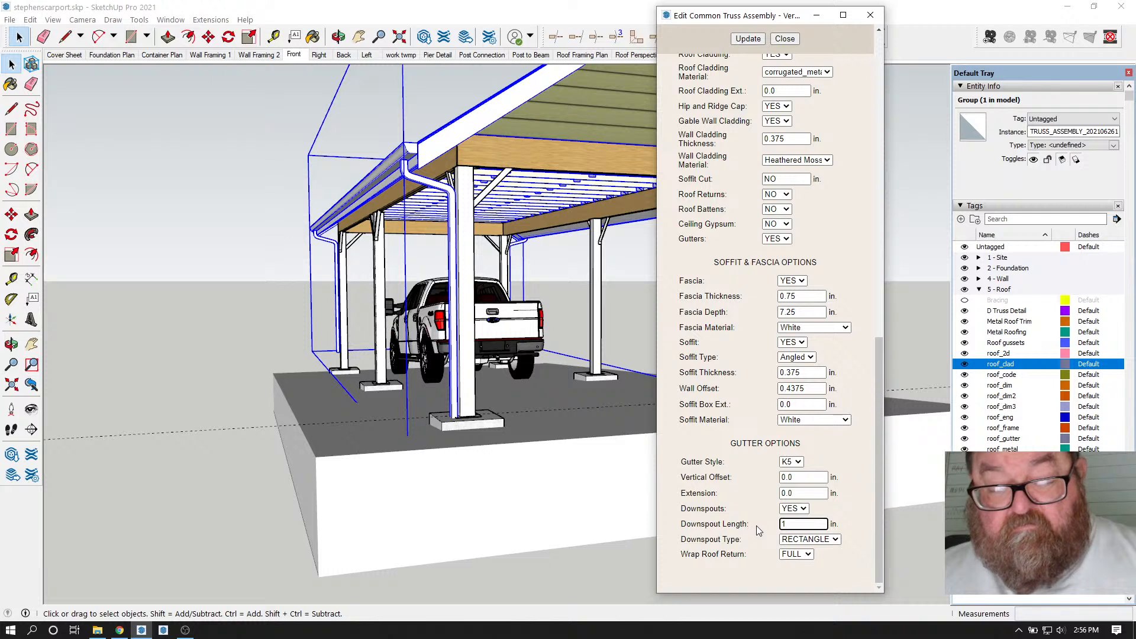
text(15)
click(757, 41)
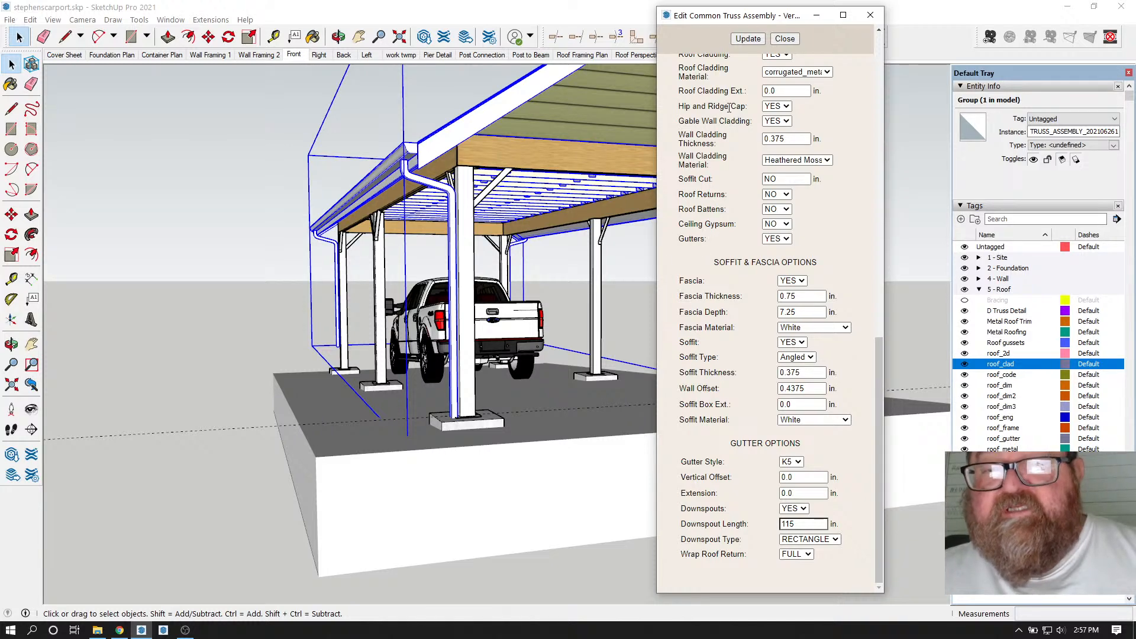
click(781, 42)
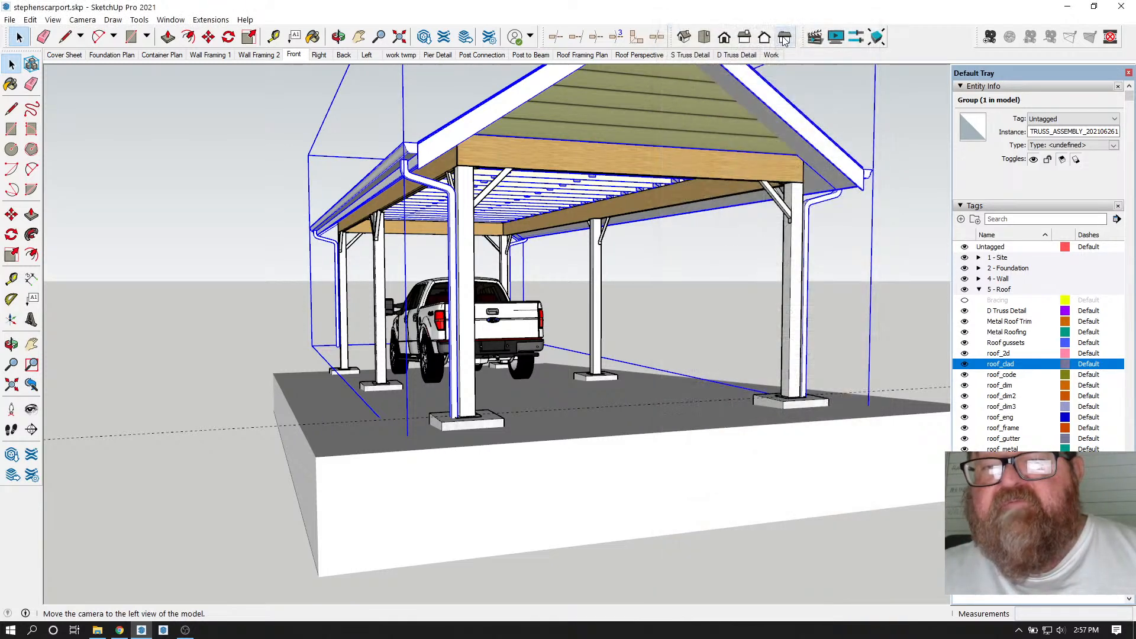
- Examine the downspouts along the carport's long side and the roof above the front gable
click(338, 36)
drag(556, 237, 498, 216)
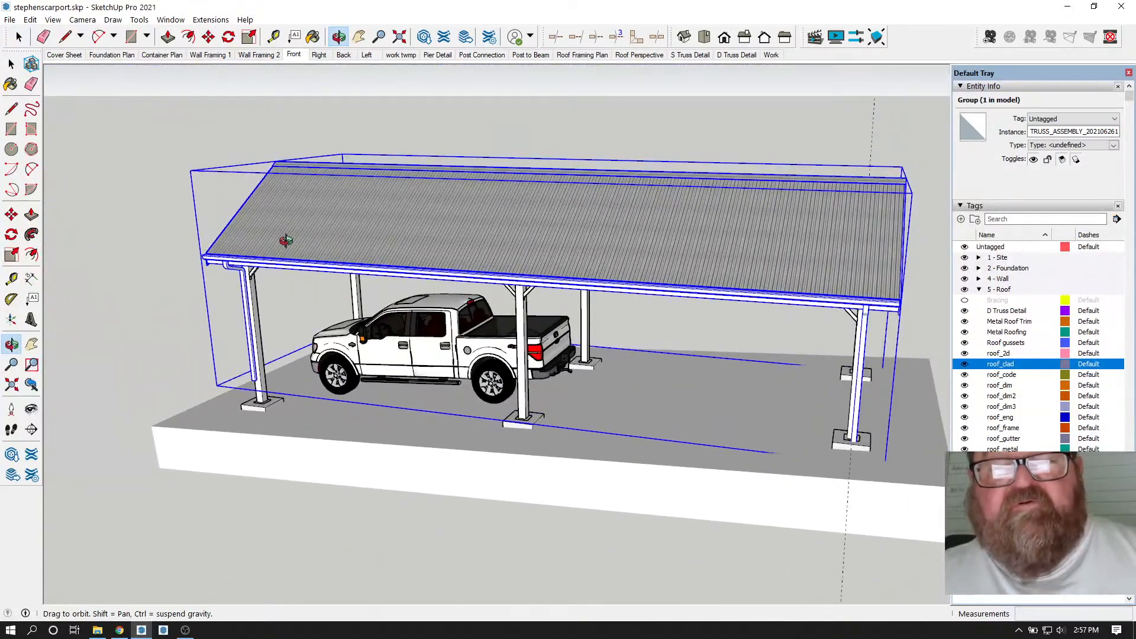
scroll(239, 365, up, 8)
scroll(278, 414, down, 3)
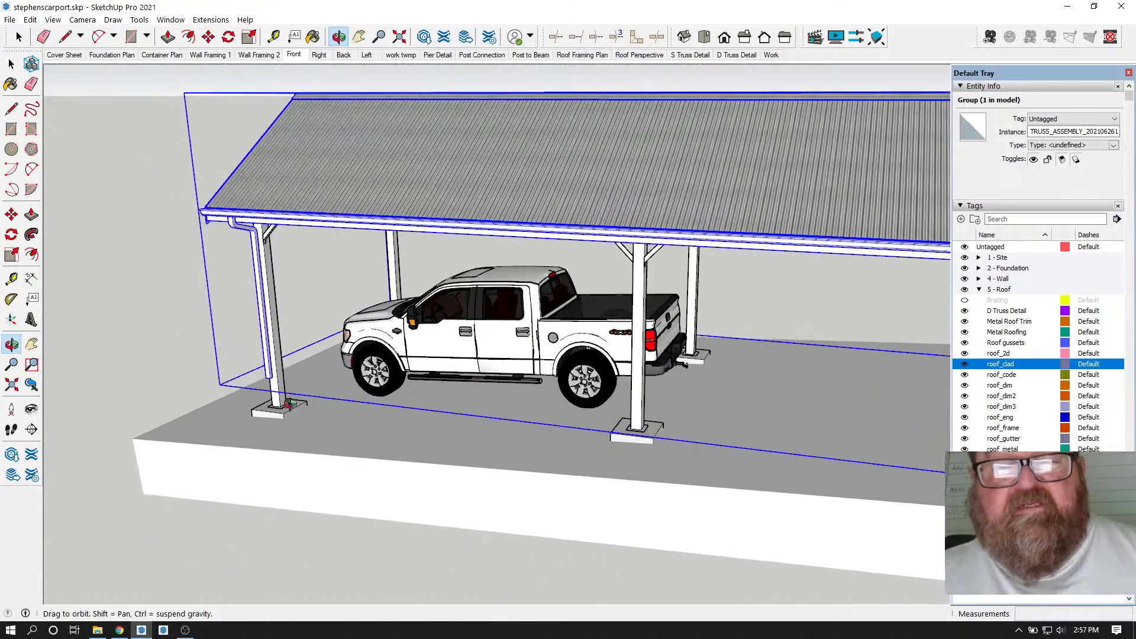
drag(348, 169, 52, 113)
click(19, 37)
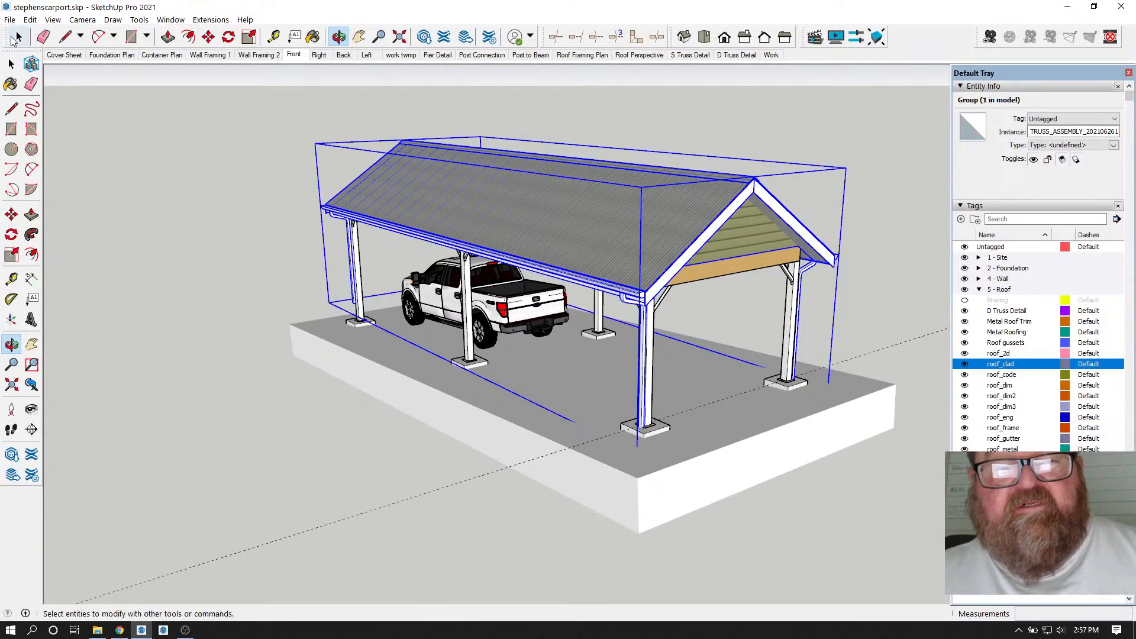
scroll(567, 203, up, 3)
click(338, 37)
drag(507, 192, 497, 249)
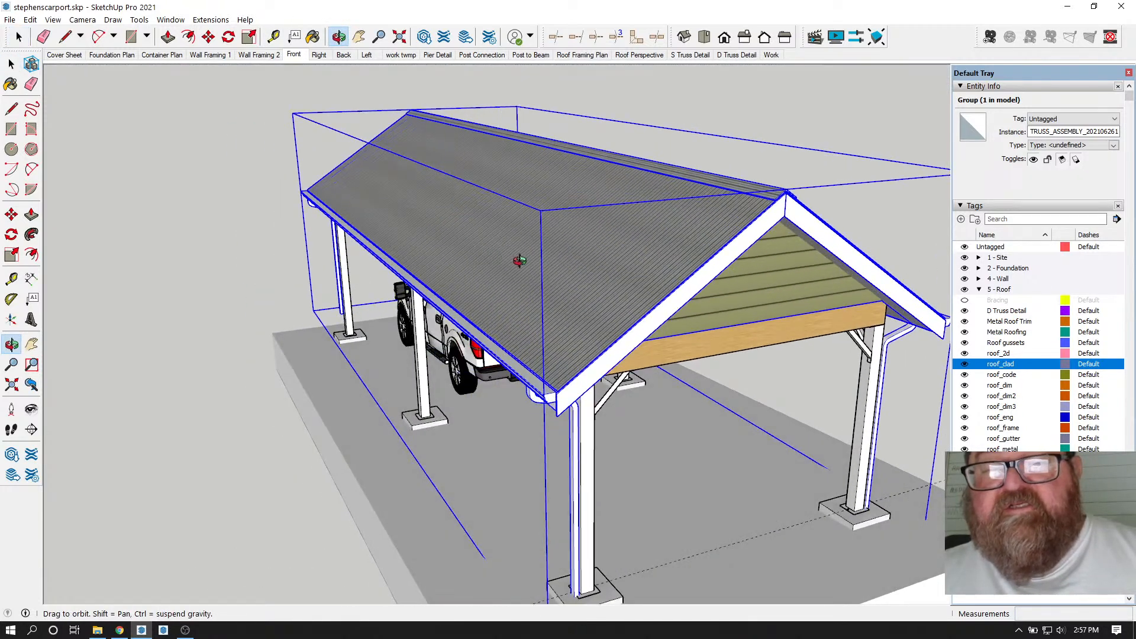
scroll(520, 261, down, 1)
- Try a roof pitch of 3:12 on the truss assembly, undo the change and close the assembly settings
right_click(423, 202)
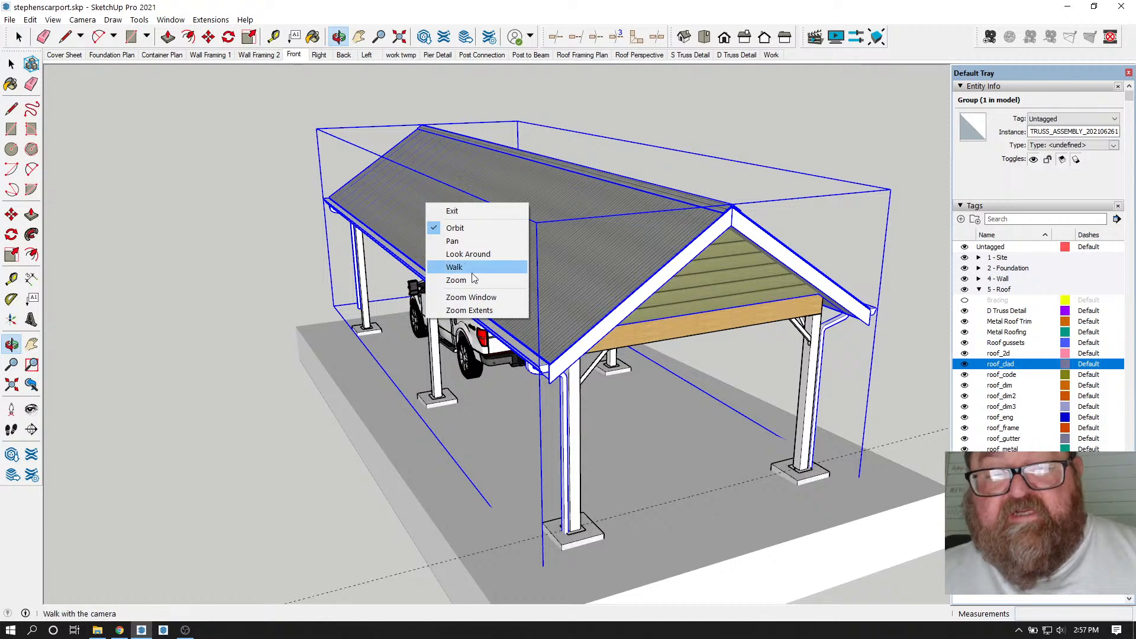
click(451, 211)
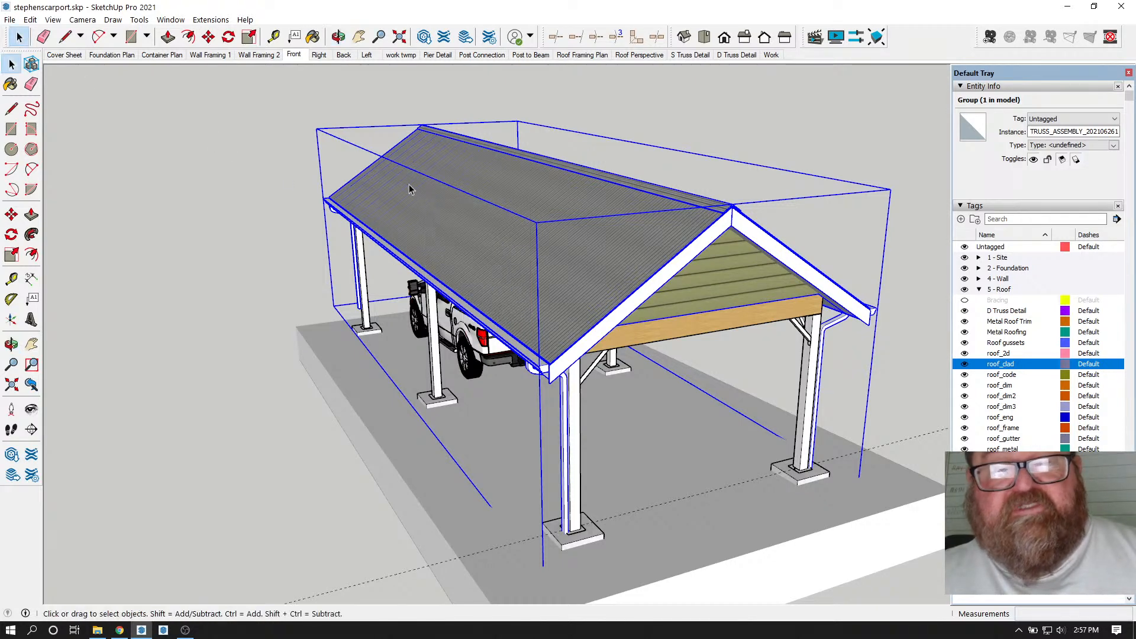
right_click(484, 224)
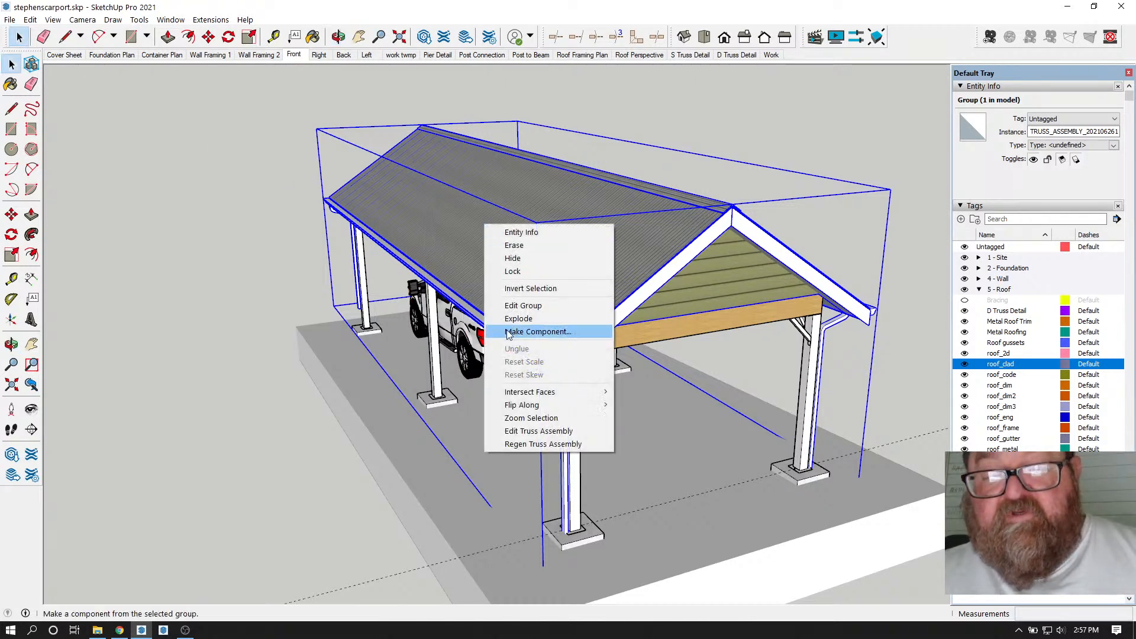
click(534, 431)
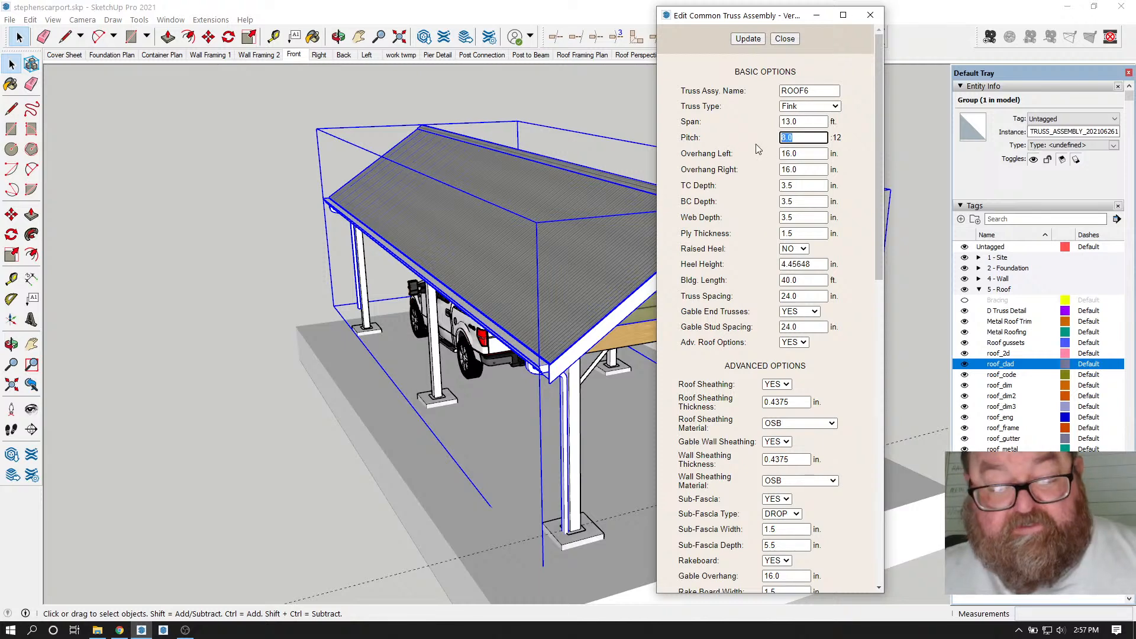
text(3)
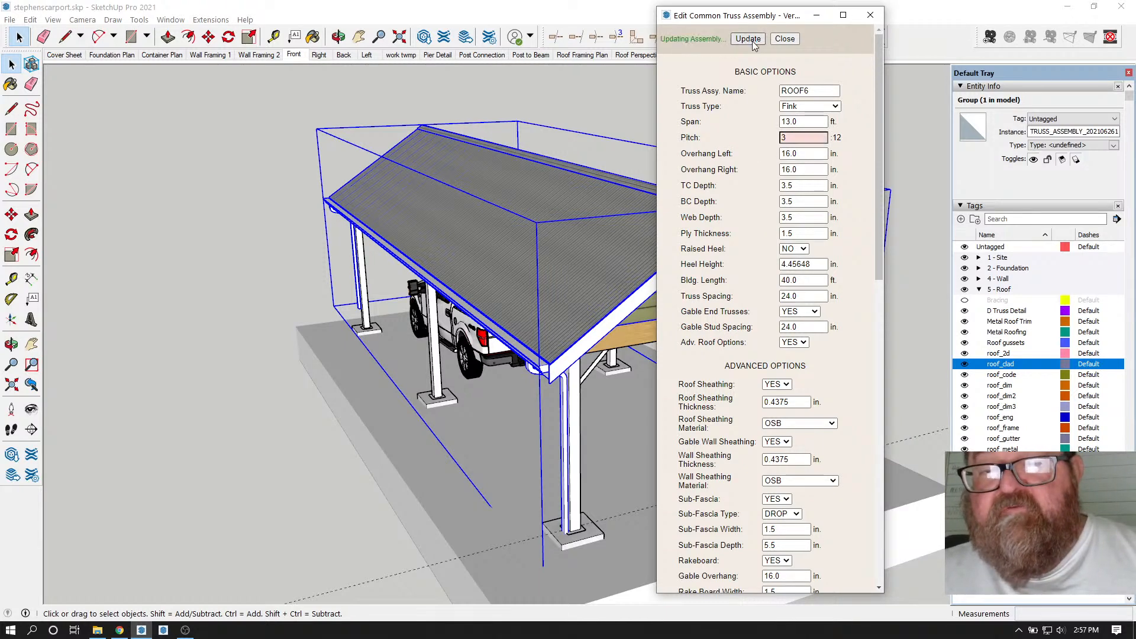
drag(714, 21, 835, 70)
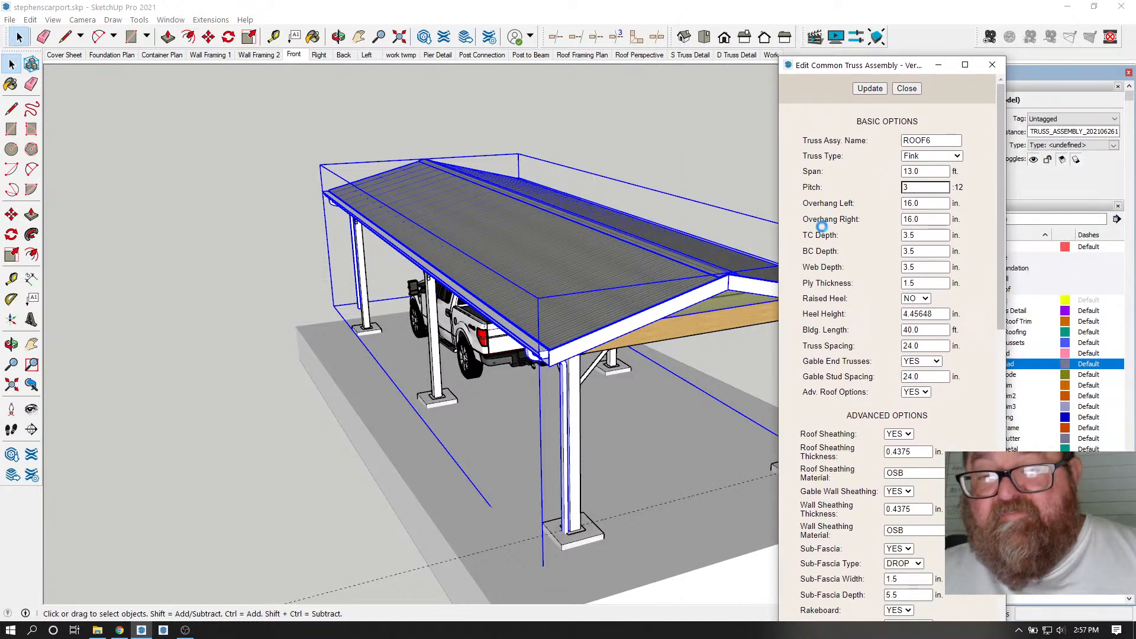
click(675, 173)
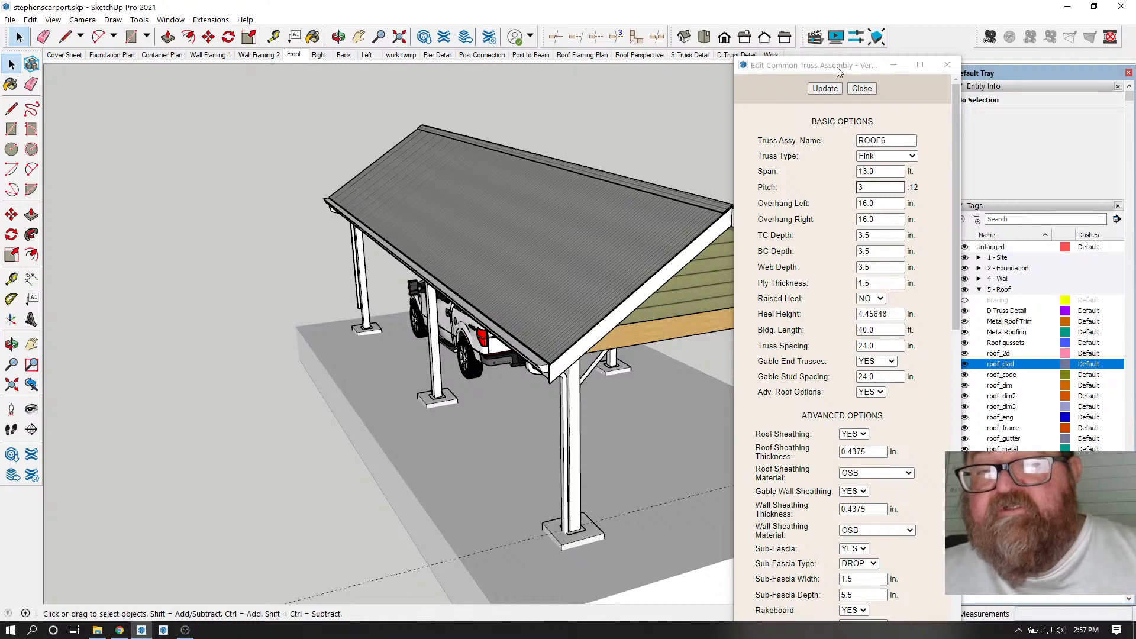
click(861, 88)
- Examine the carport's roof, front gable and underside from the front corner around to a straight front view
middle_drag(332, 236, 632, 269)
scroll(631, 269, up, 2)
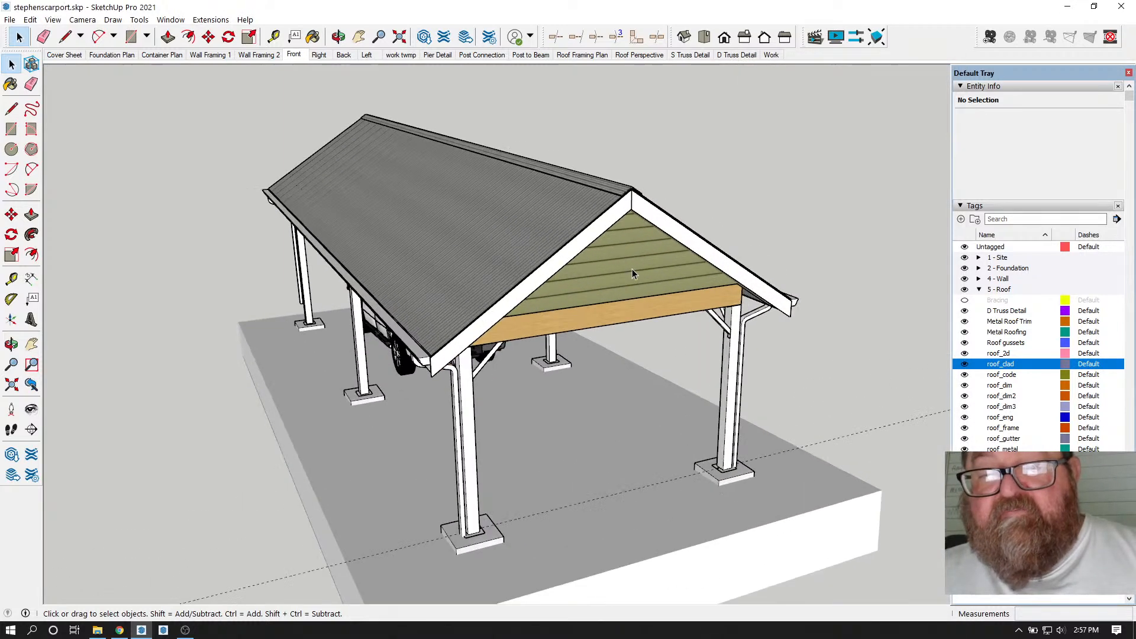
click(339, 37)
drag(489, 237, 559, 165)
drag(631, 195, 510, 497)
scroll(507, 478, down, 5)
scroll(500, 471, up, 3)
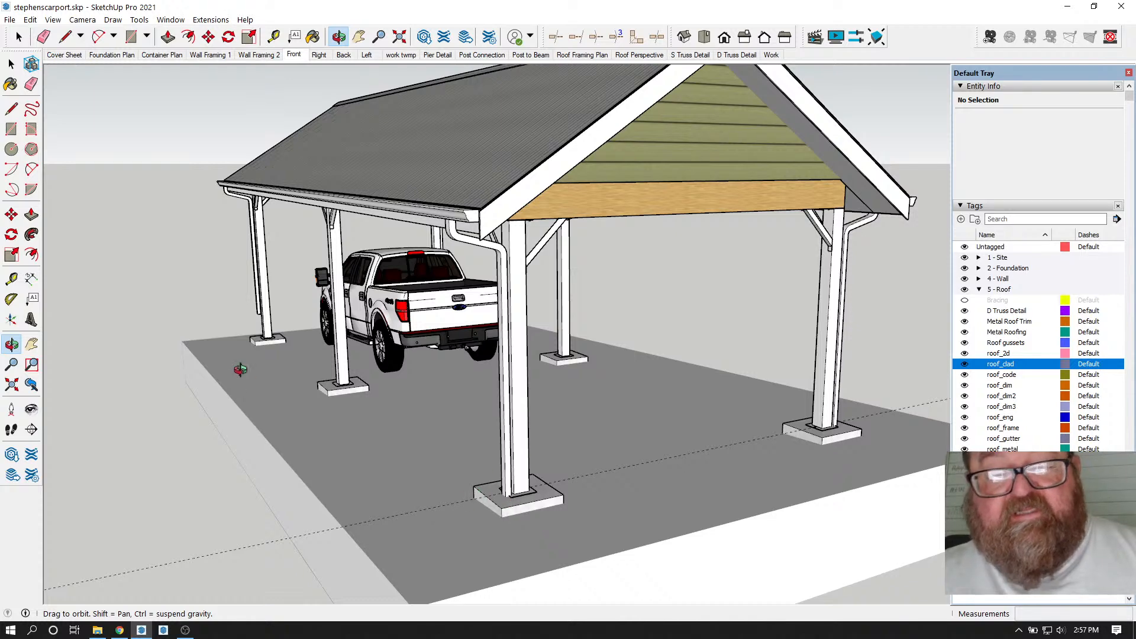
drag(836, 391, 395, 487)
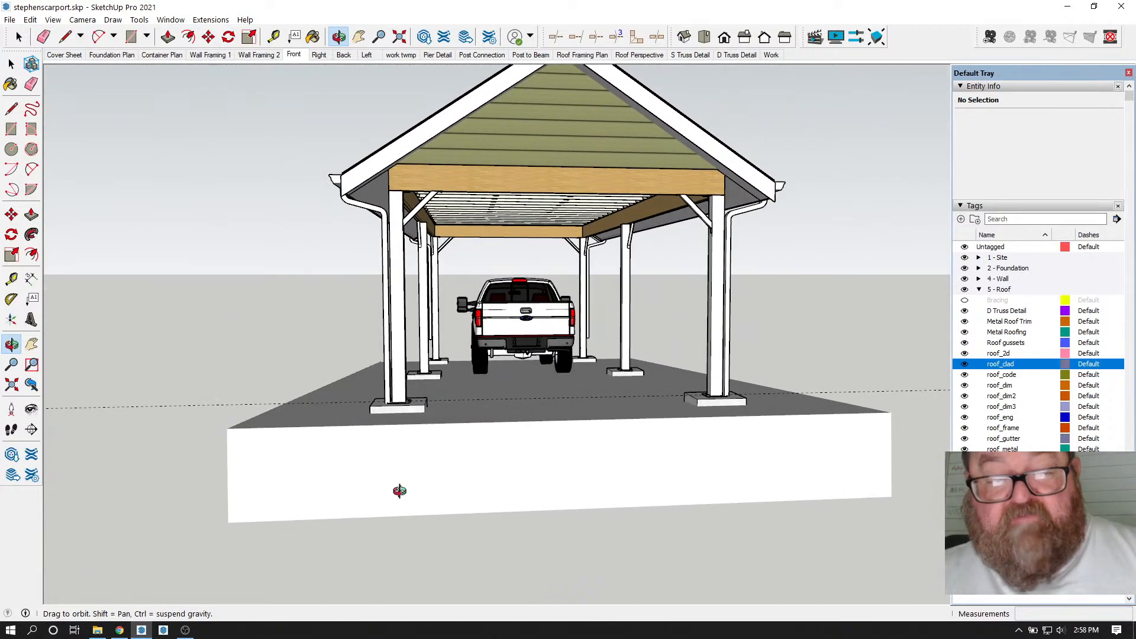
- Switch to the browser to check the YouTube Studio live stream dashboard and the wedge anchor search page
click(141, 631)
click(120, 631)
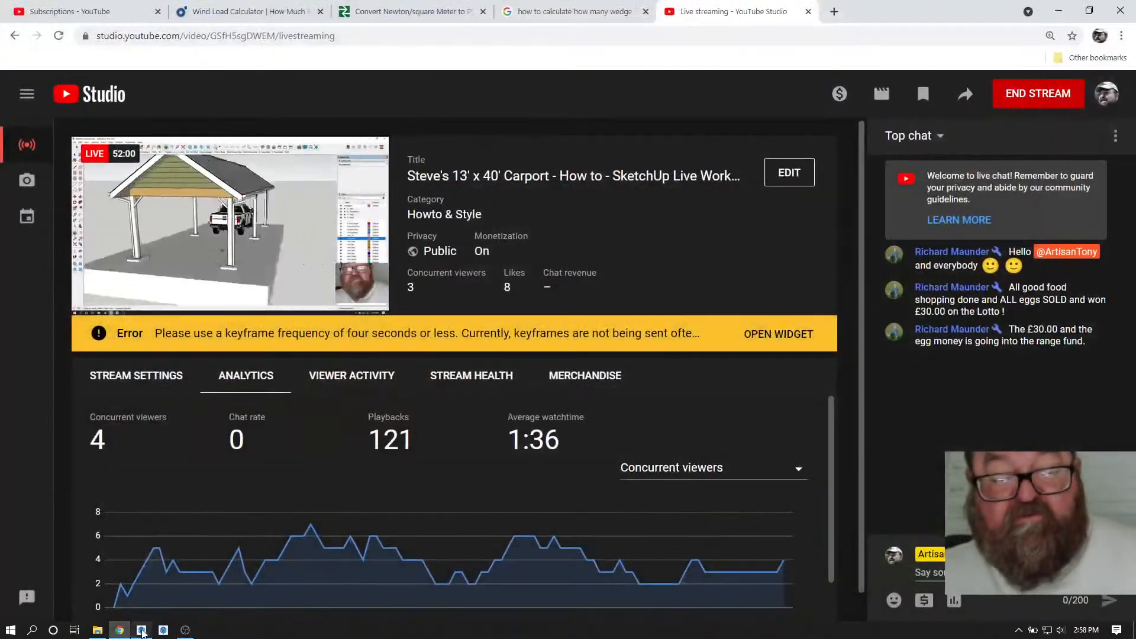
click(142, 631)
click(118, 630)
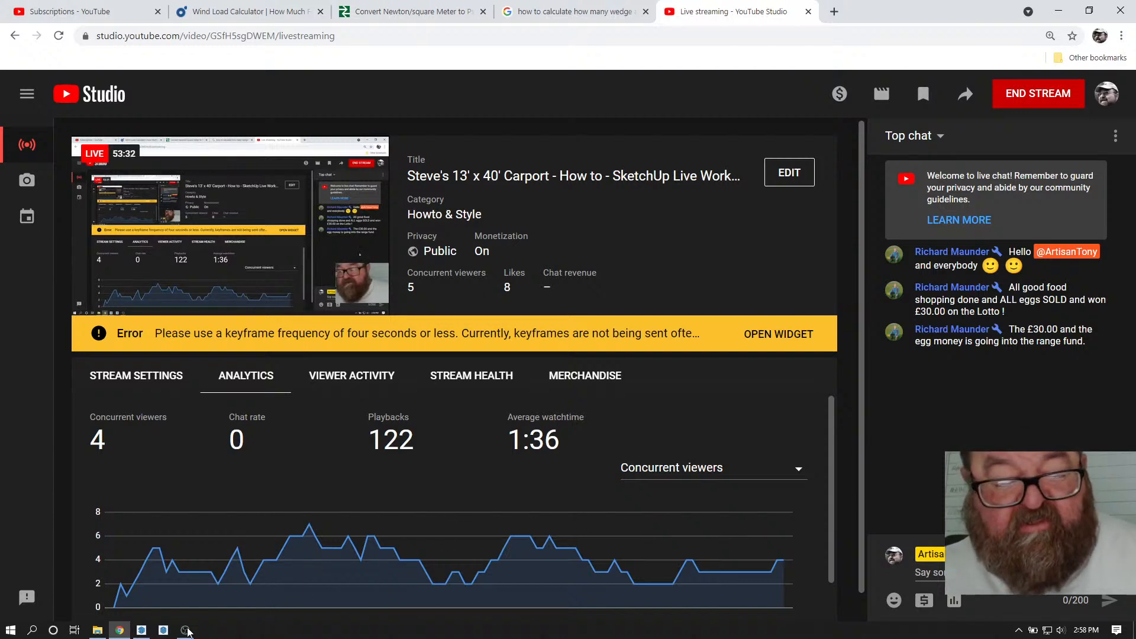
mouse_move(121, 630)
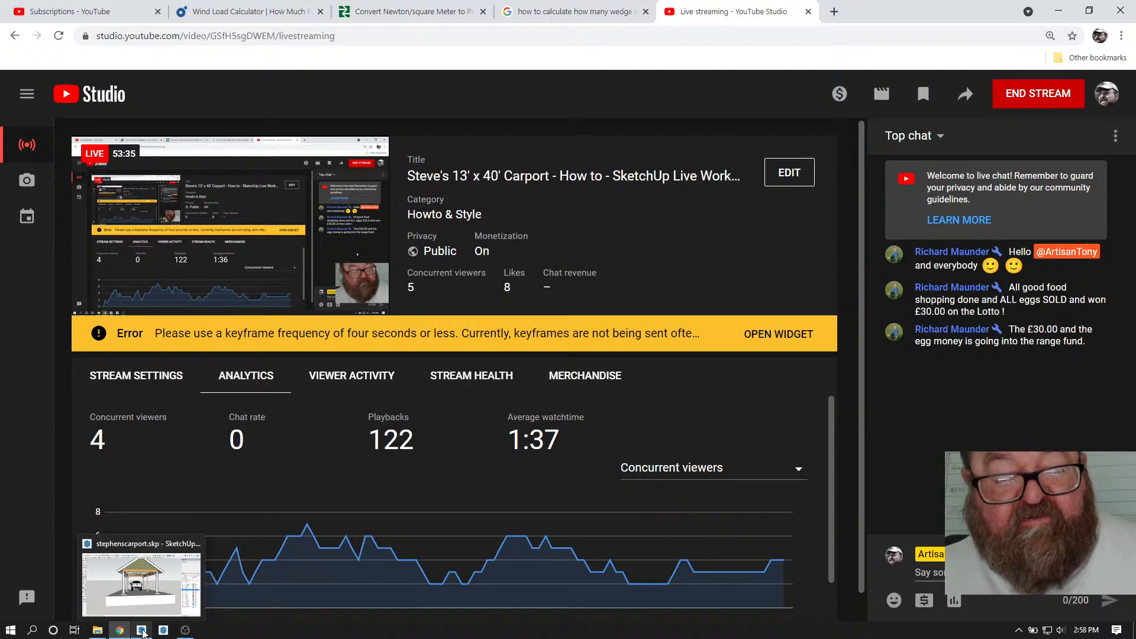
click(141, 630)
mouse_move(602, 432)
mouse_down()
mouse_move(348, 453)
mouse_move(398, 489)
mouse_move(477, 508)
mouse_up()
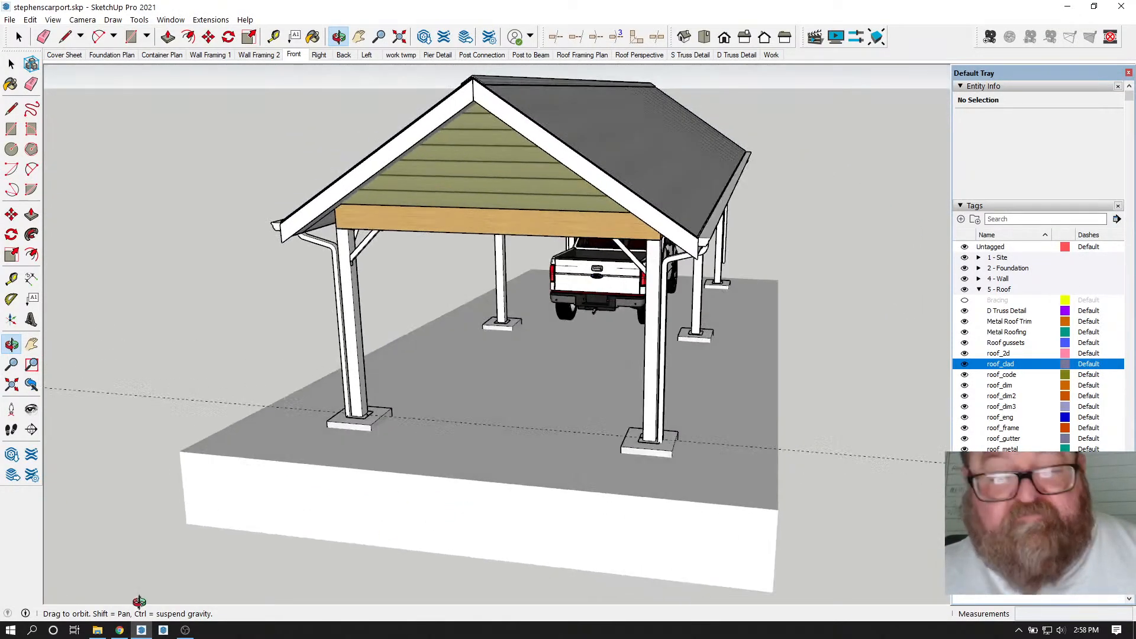
click(120, 631)
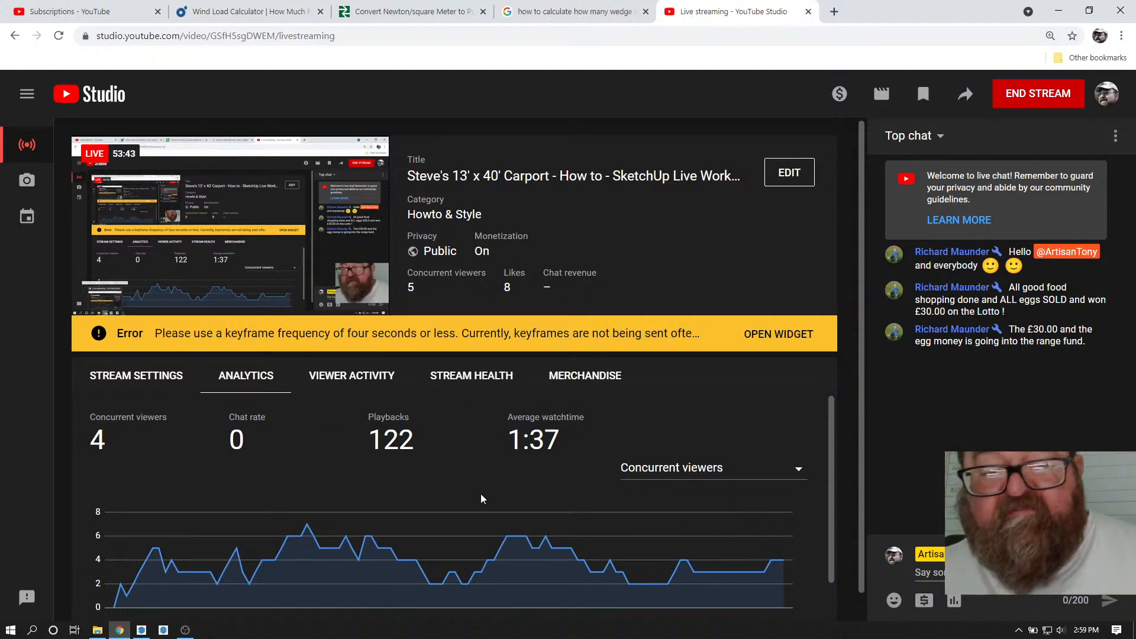
click(591, 13)
click(734, 17)
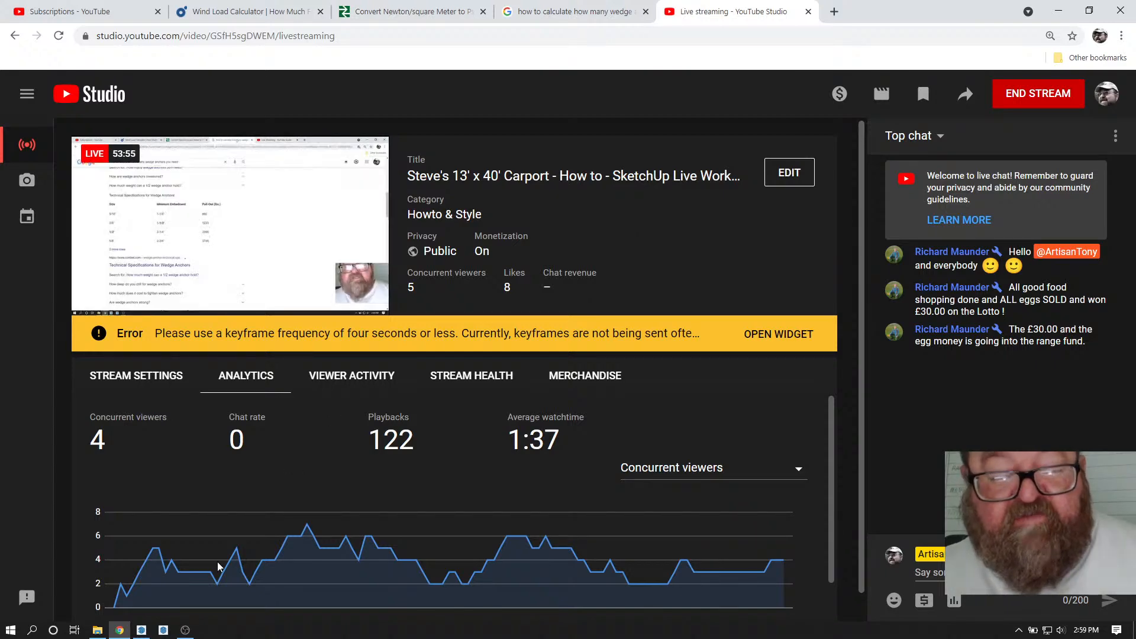
- Switch back to SketchUp and examine the carport from its front corner and from straight ahead of the gable
click(158, 631)
drag(540, 236, 499, 347)
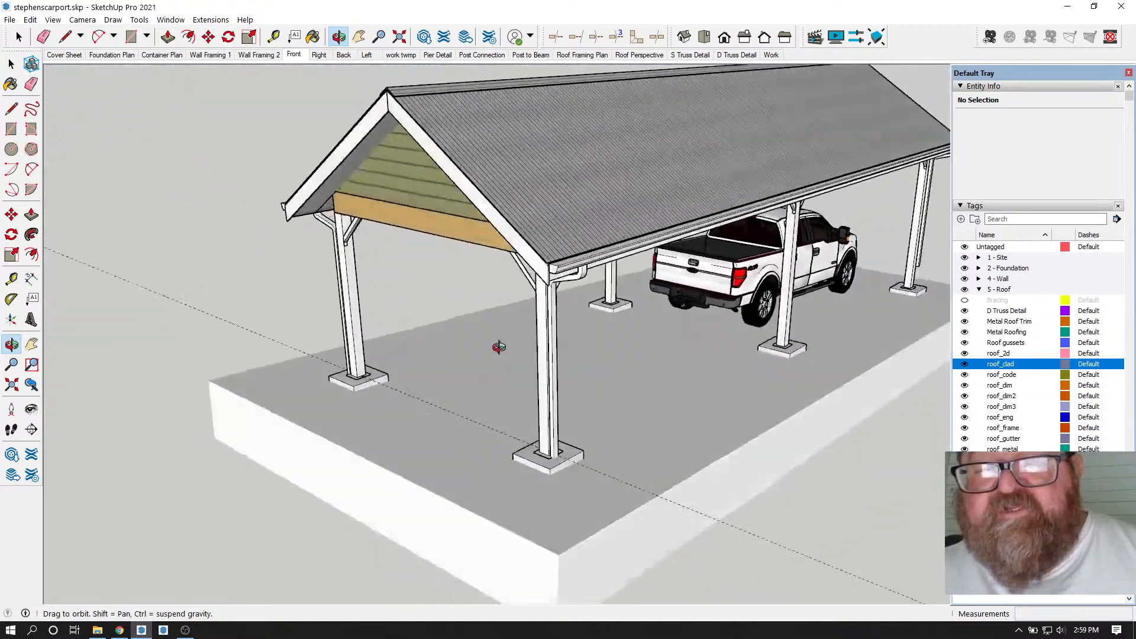
scroll(474, 392, down, 2)
drag(570, 396, 575, 363)
scroll(645, 360, up, 3)
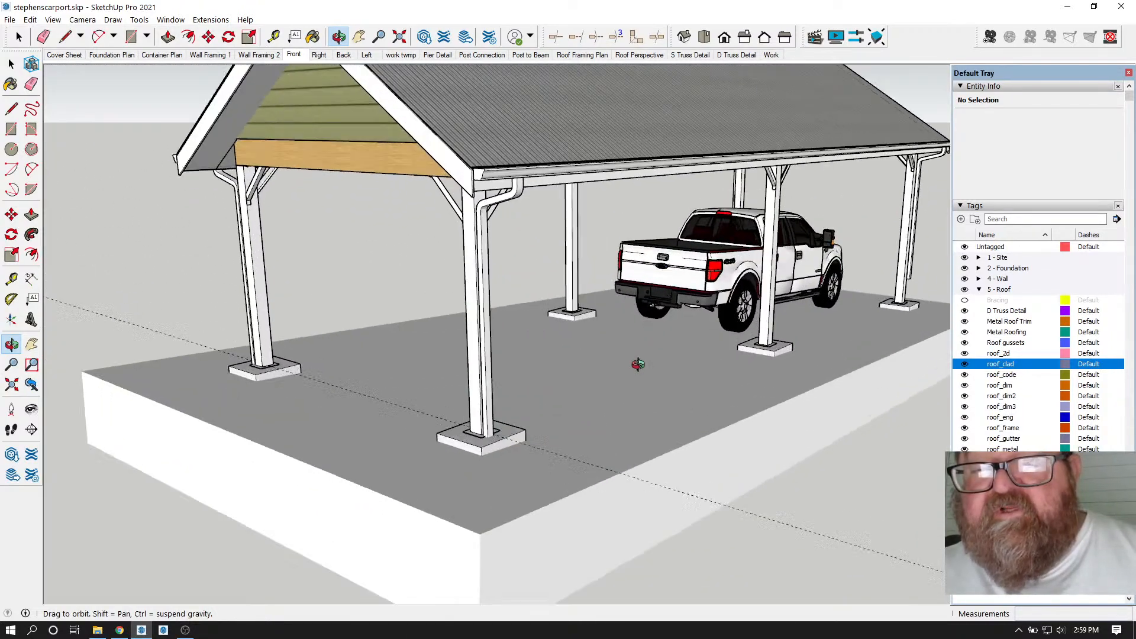
scroll(396, 431, down, 2)
drag(572, 414, 534, 419)
drag(739, 376, 836, 381)
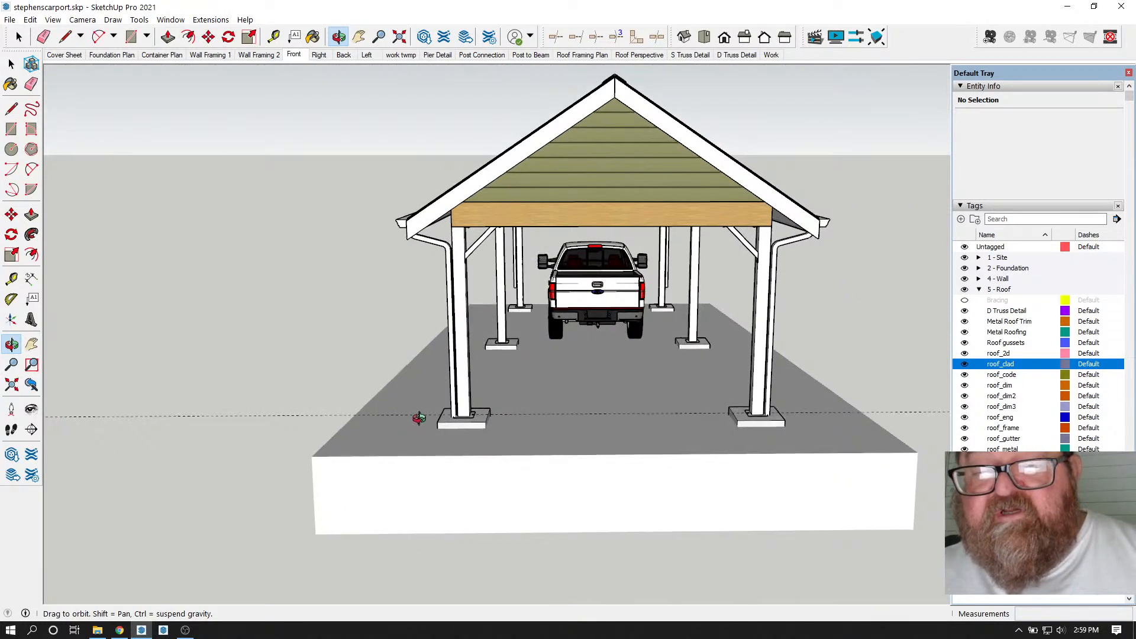
drag(420, 417, 256, 426)
- Examine a front post's base plate on its footing and the downspout end beside it
drag(590, 267, 330, 456)
scroll(258, 446, up, 5)
scroll(240, 412, up, 8)
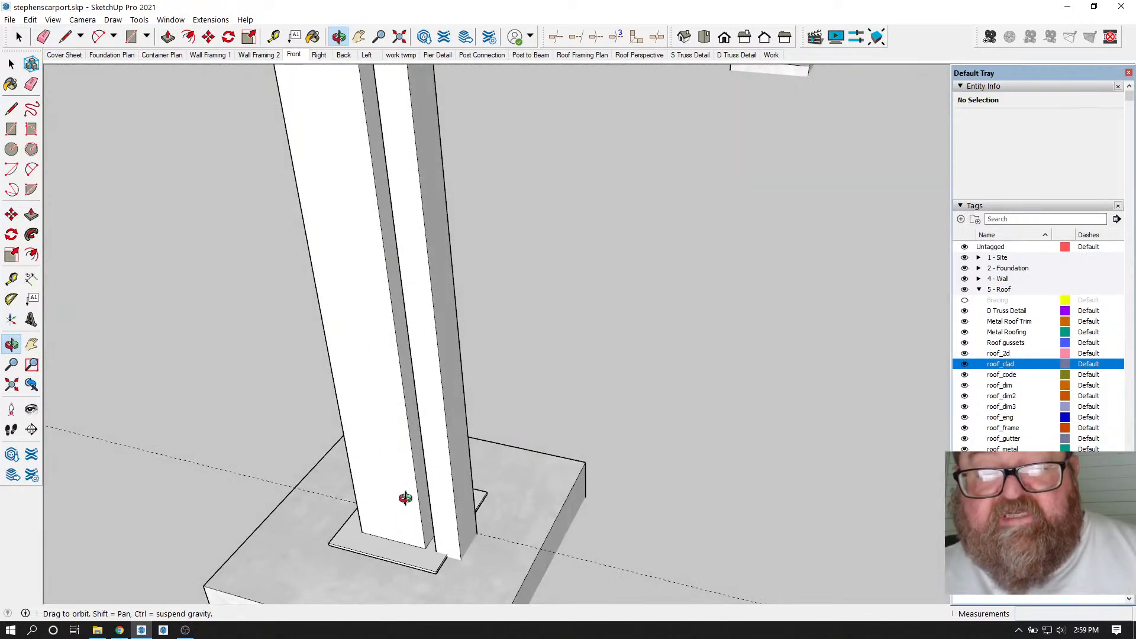
scroll(402, 514, down, 5)
scroll(403, 472, up, 5)
scroll(434, 521, down, 4)
scroll(473, 472, up, 6)
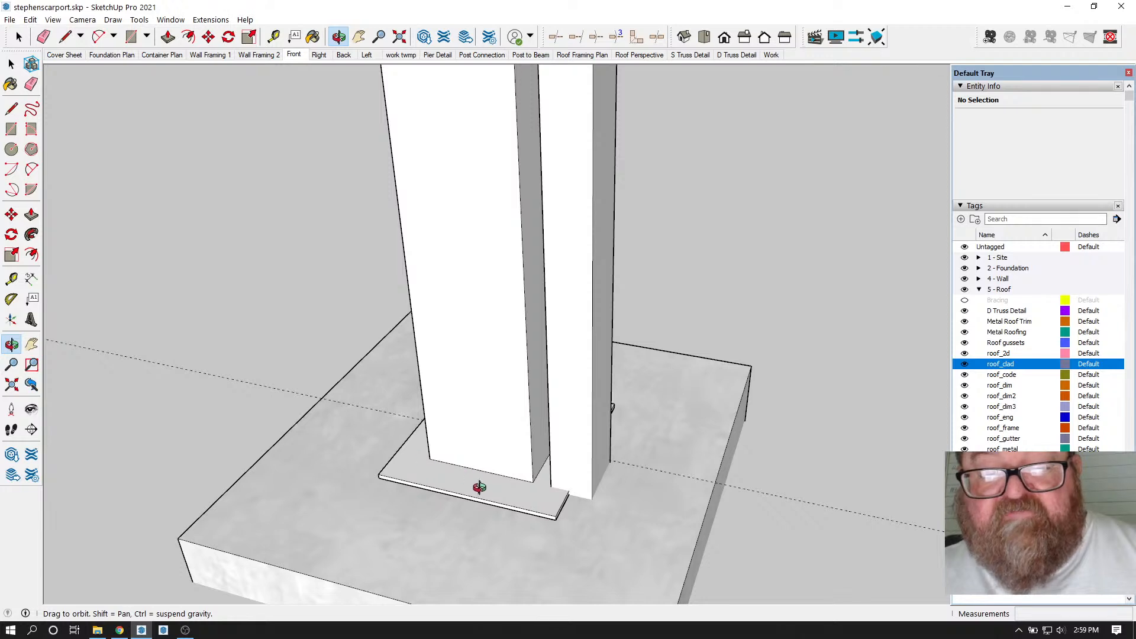
scroll(482, 469, down, 3)
scroll(482, 469, up, 2)
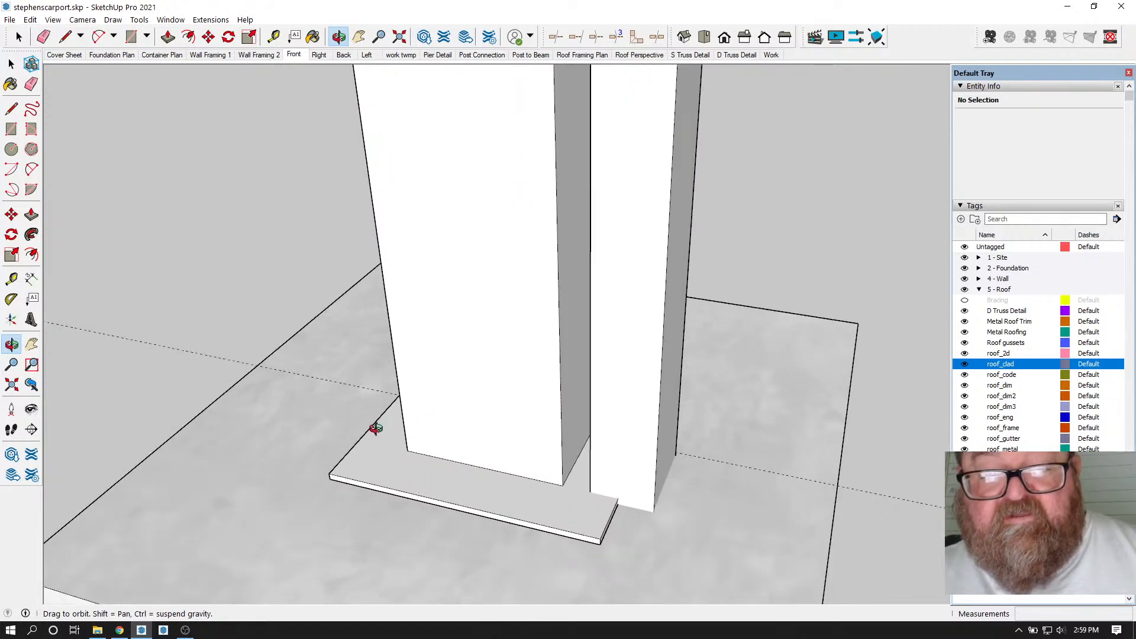
- Draw a line across the slab from the front corner post's base to the rear corner post's base on the same side
scroll(392, 383, up, 3)
scroll(343, 362, down, 7)
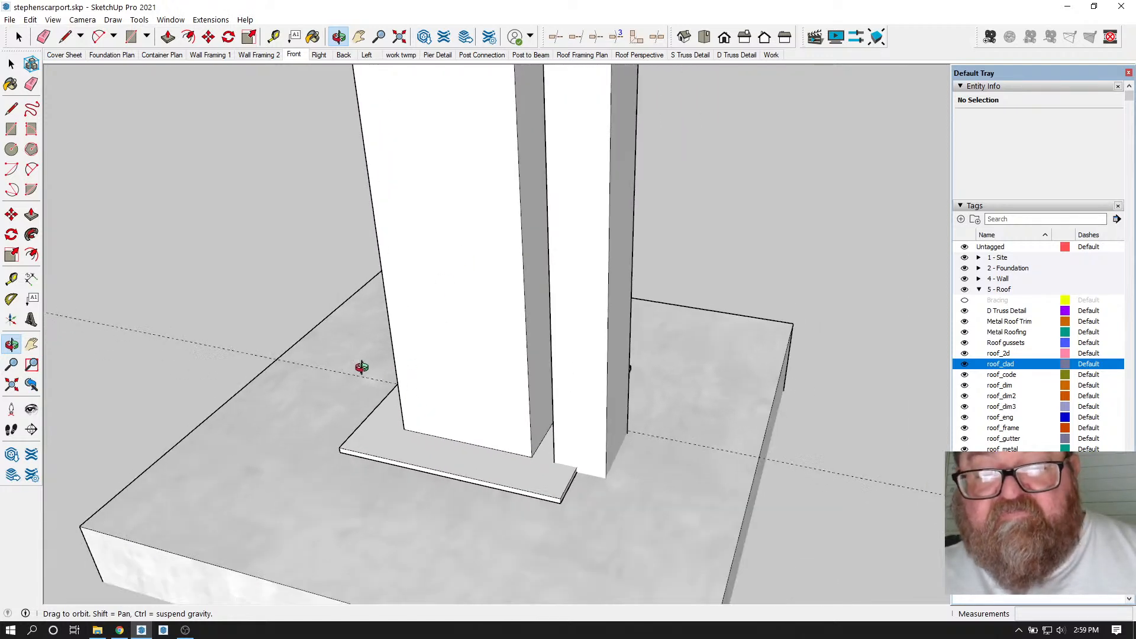
scroll(465, 437, down, 4)
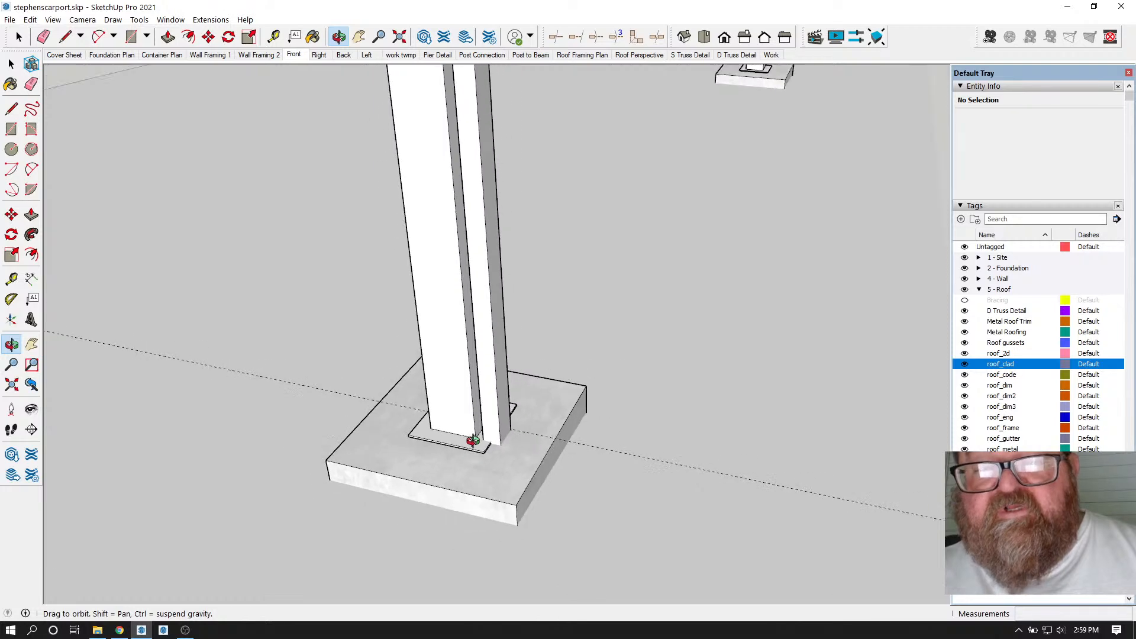
scroll(598, 448, down, 3)
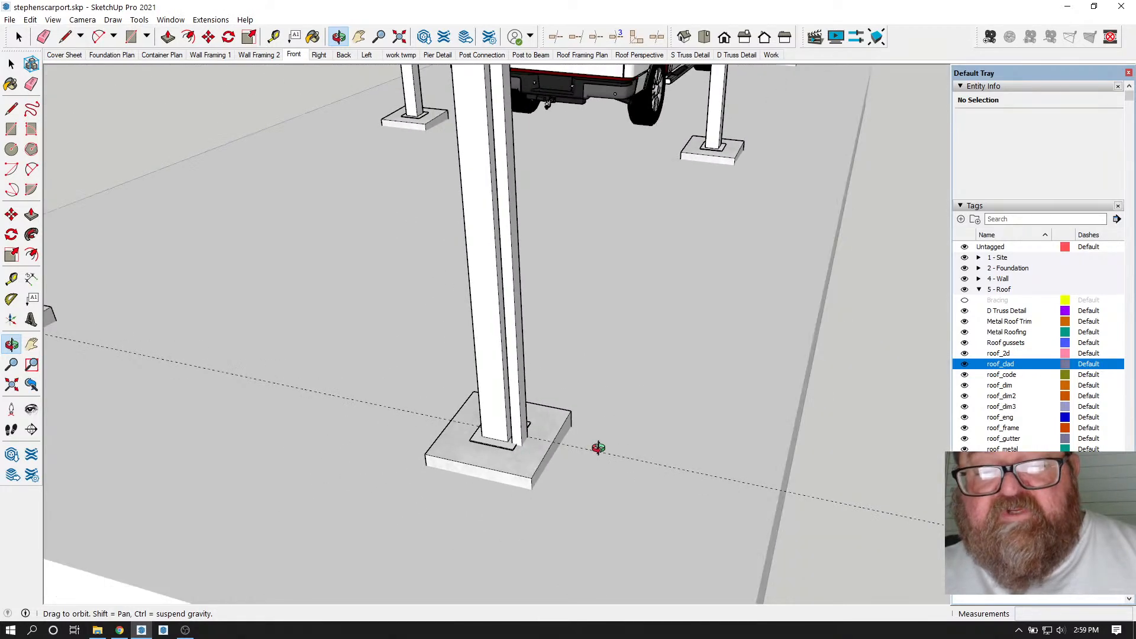
drag(500, 449, 383, 439)
scroll(383, 439, down, 2)
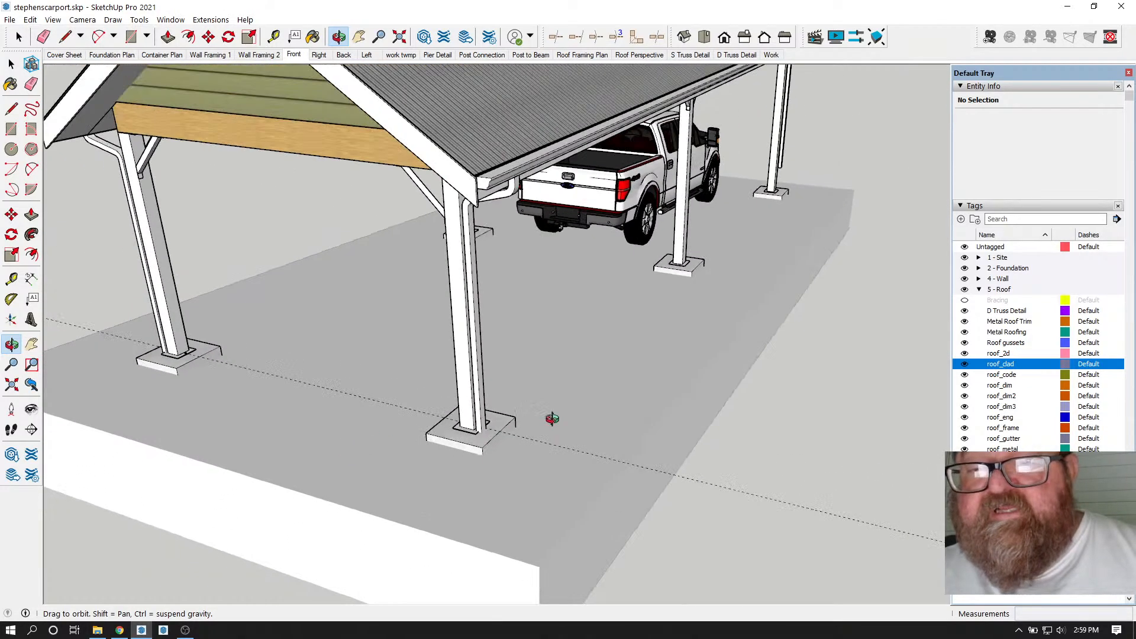
drag(551, 419, 448, 437)
click(65, 37)
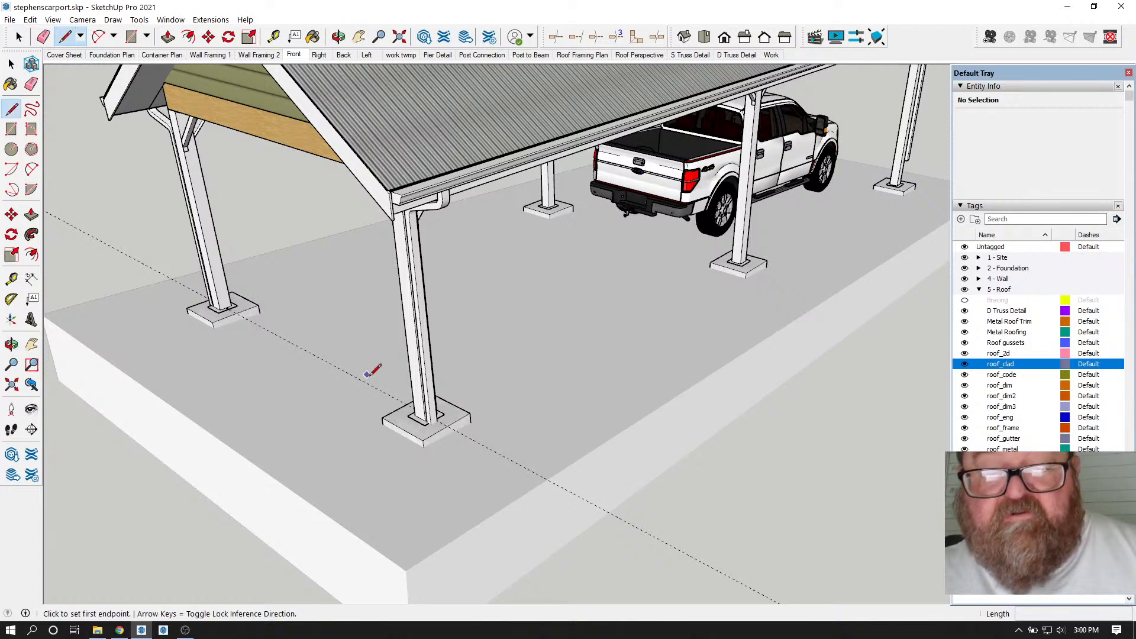
click(425, 424)
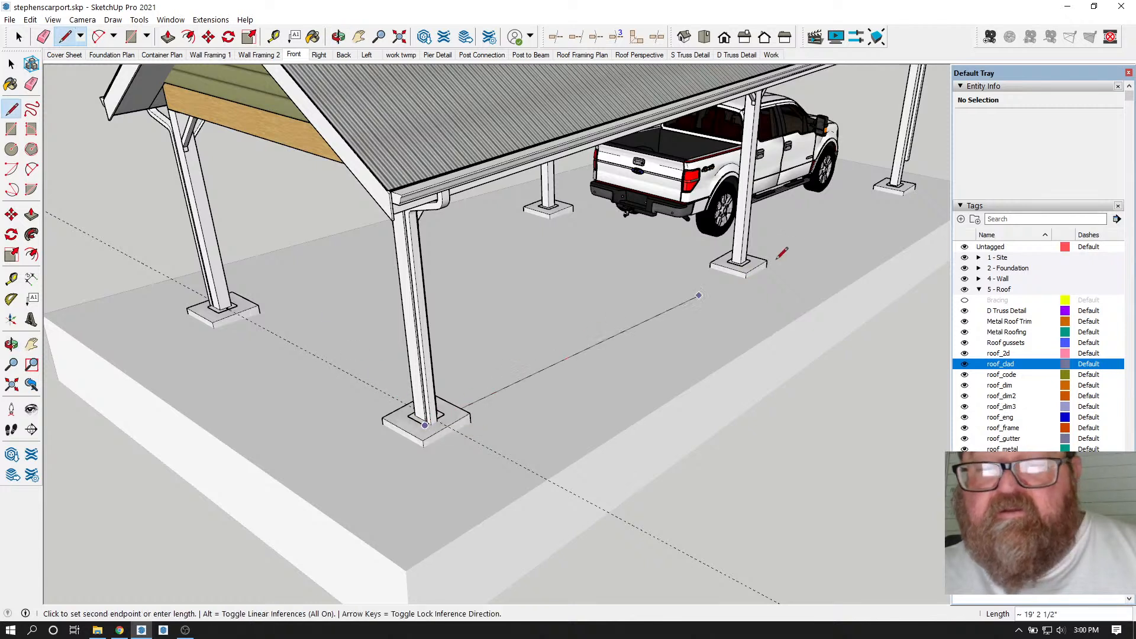
click(908, 183)
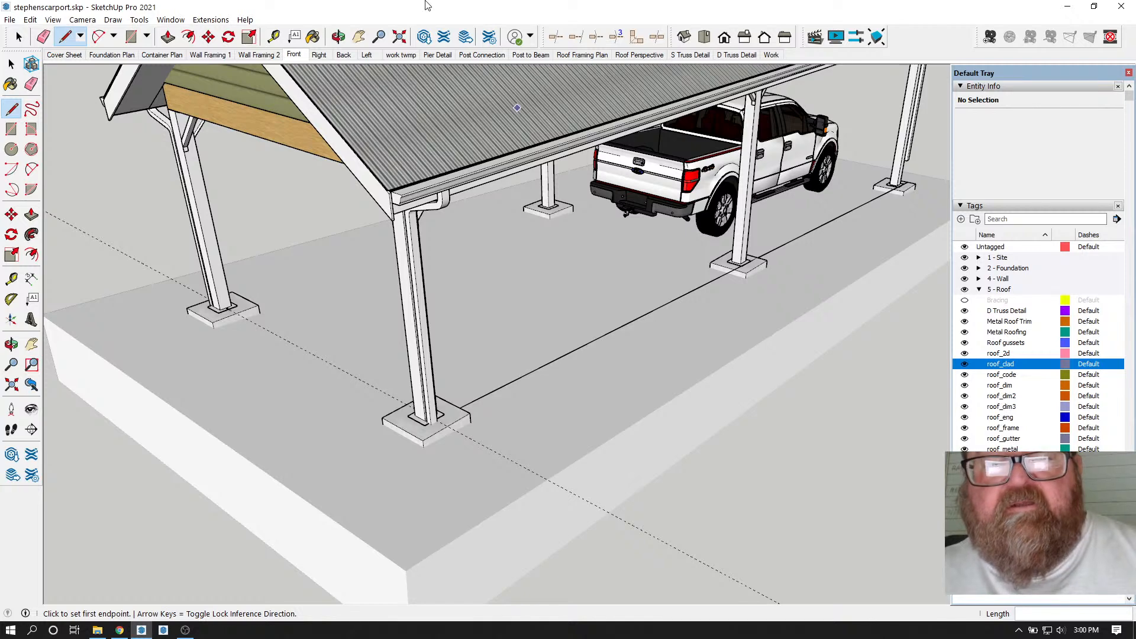
- Examine the line along the post row from the front and the long side, including the rear corner post's base plate and downspout end
click(337, 36)
drag(520, 296, 682, 278)
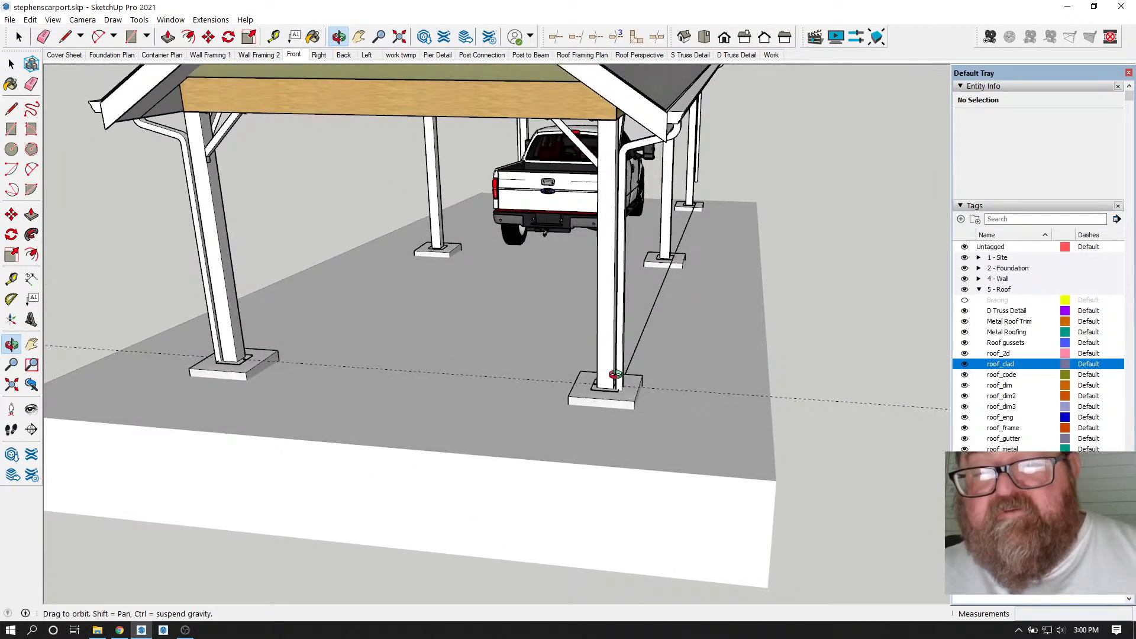
drag(622, 388, 501, 388)
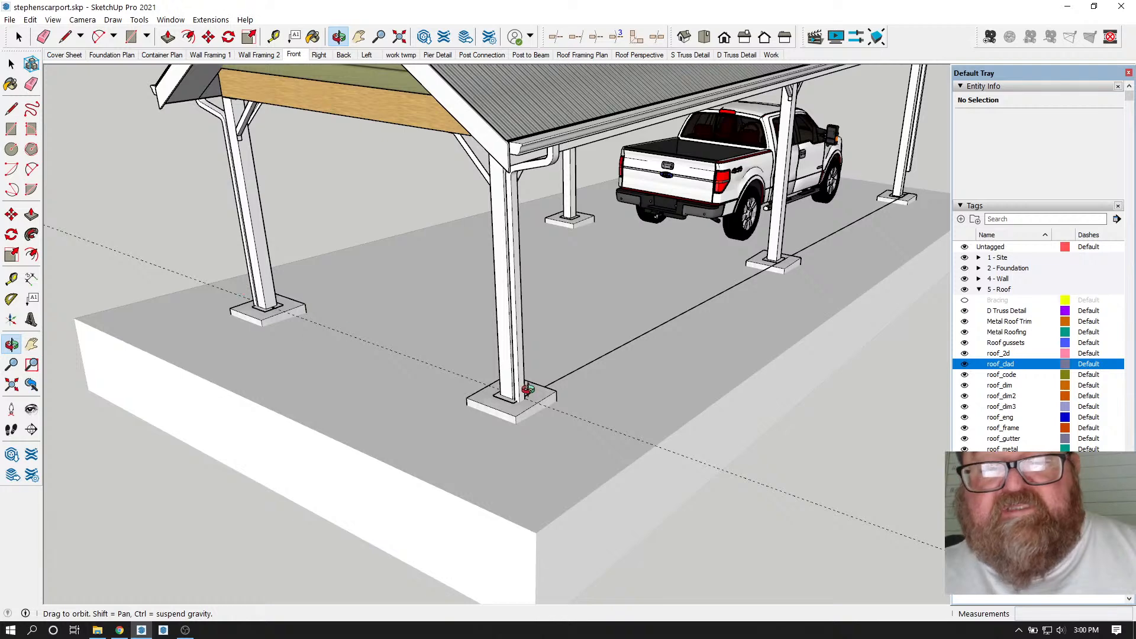
drag(516, 402, 424, 410)
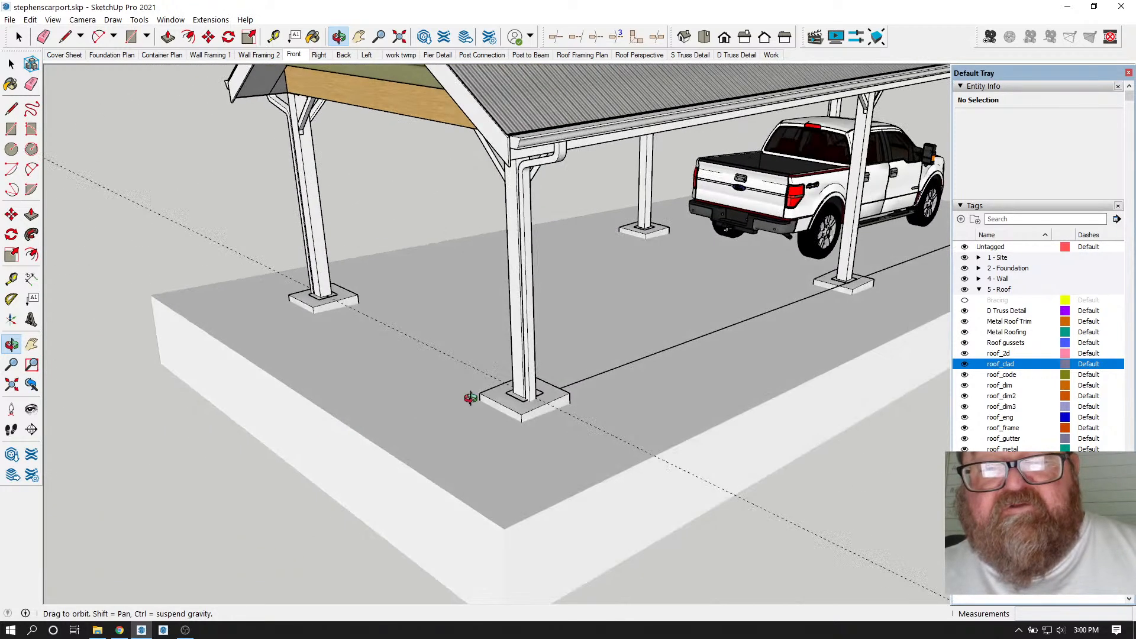
drag(496, 391, 537, 303)
drag(424, 381, 359, 324)
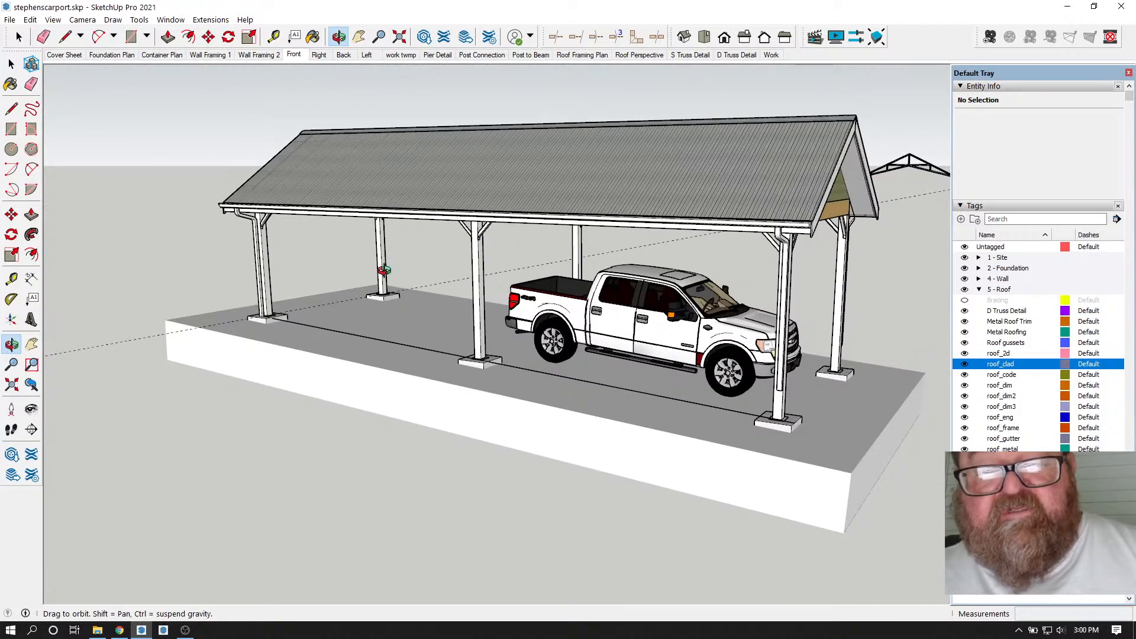
drag(259, 301, 335, 328)
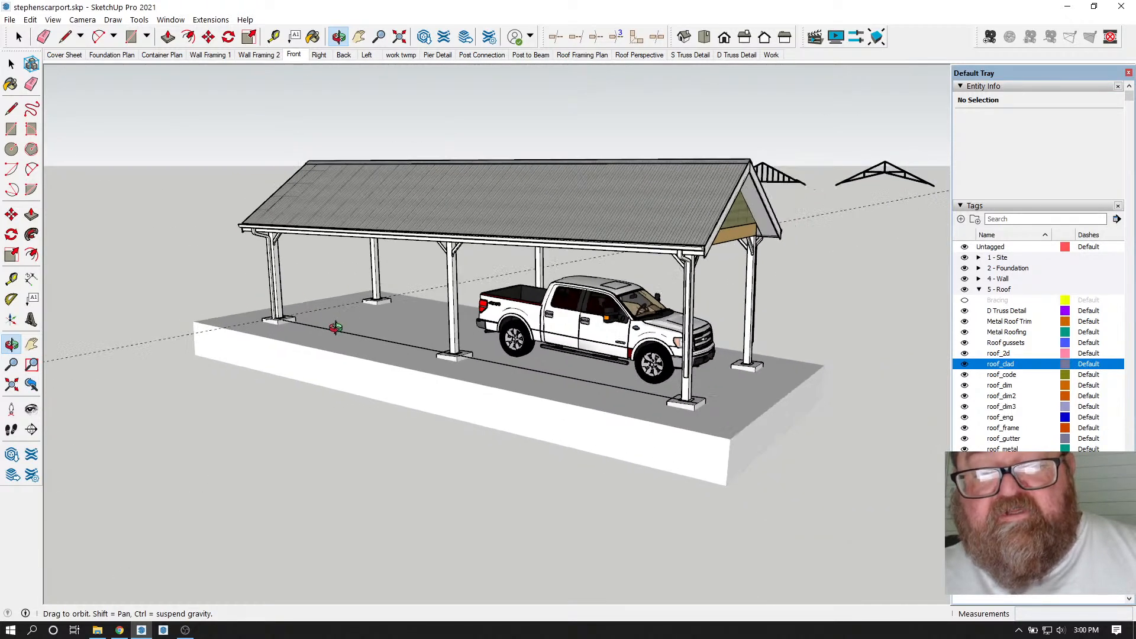
drag(691, 402, 698, 309)
drag(705, 252, 605, 359)
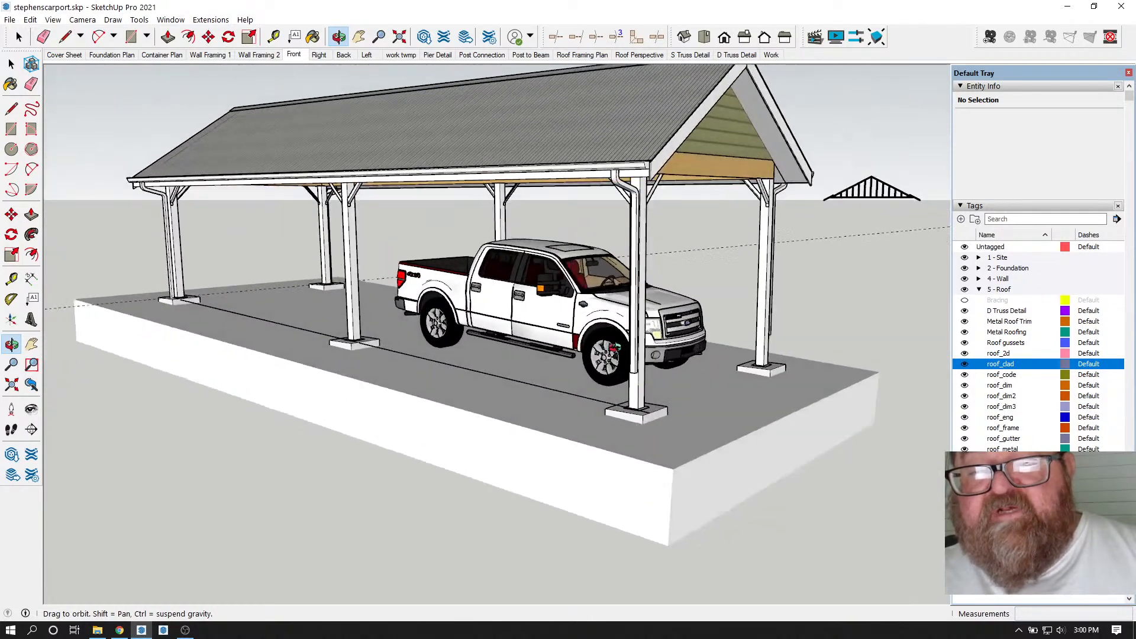
scroll(609, 381, up, 5)
scroll(634, 408, up, 10)
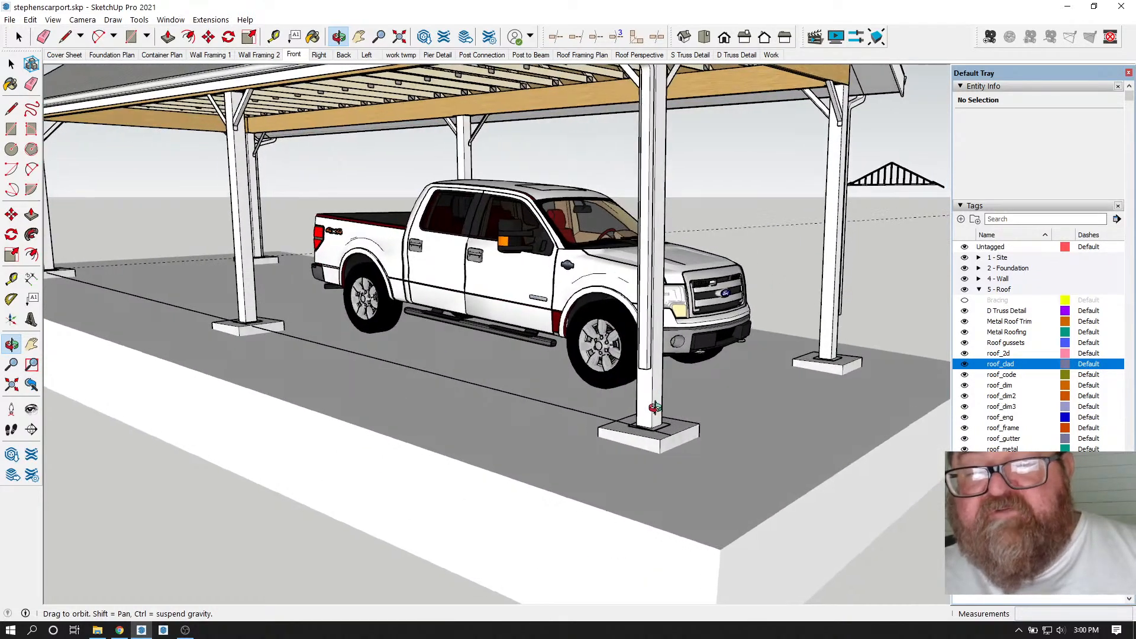
scroll(663, 432, up, 2)
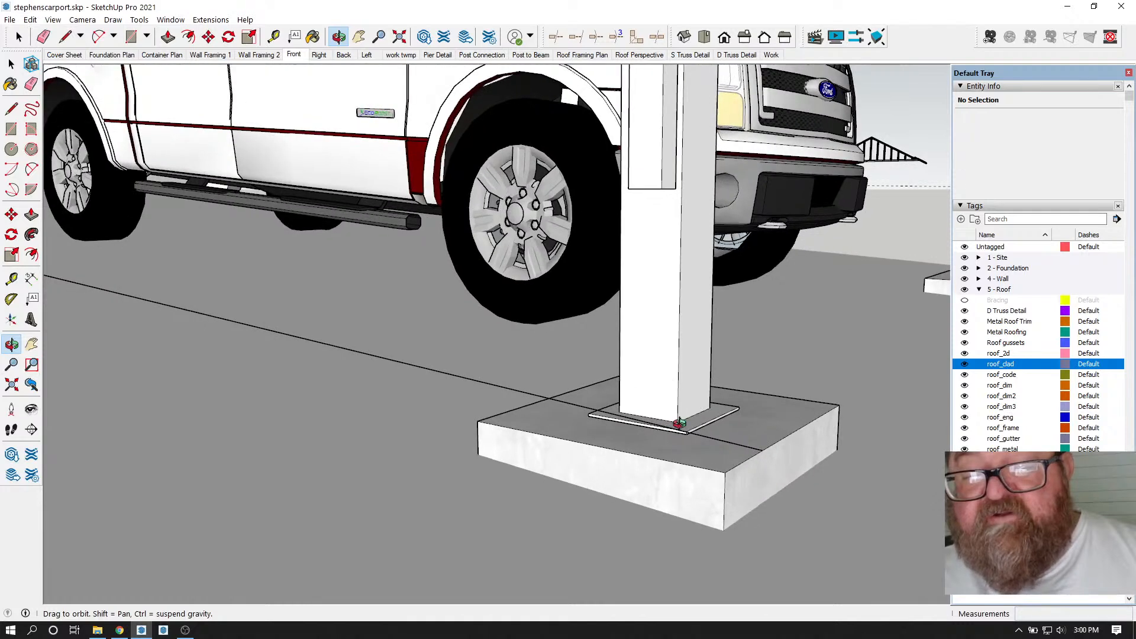
scroll(721, 458, down, 15)
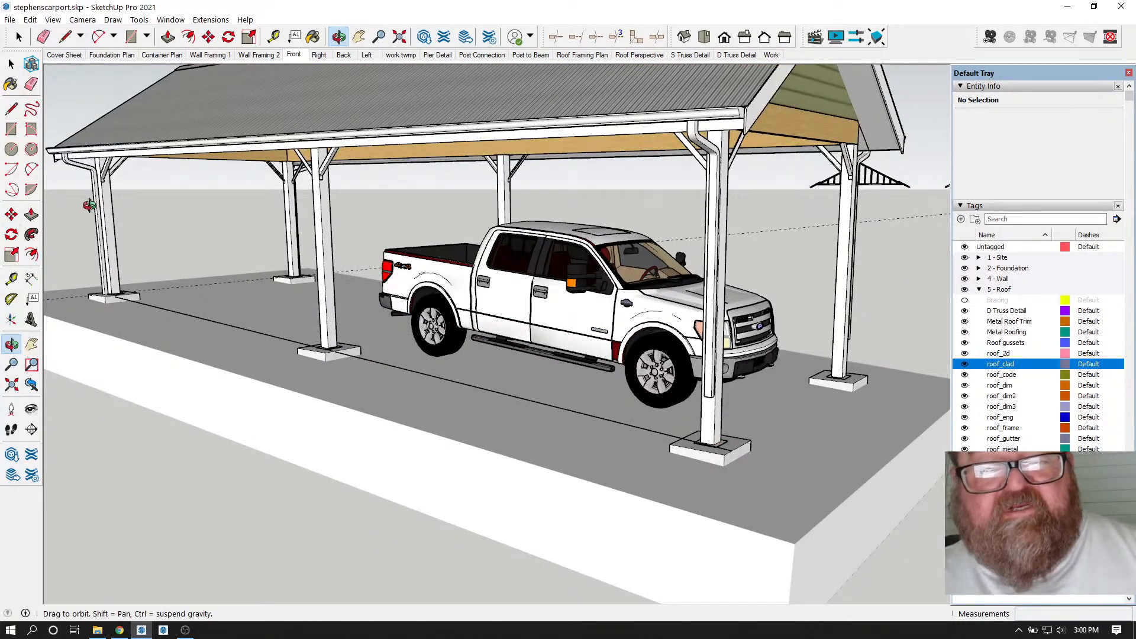
click(65, 37)
scroll(105, 251, up, 8)
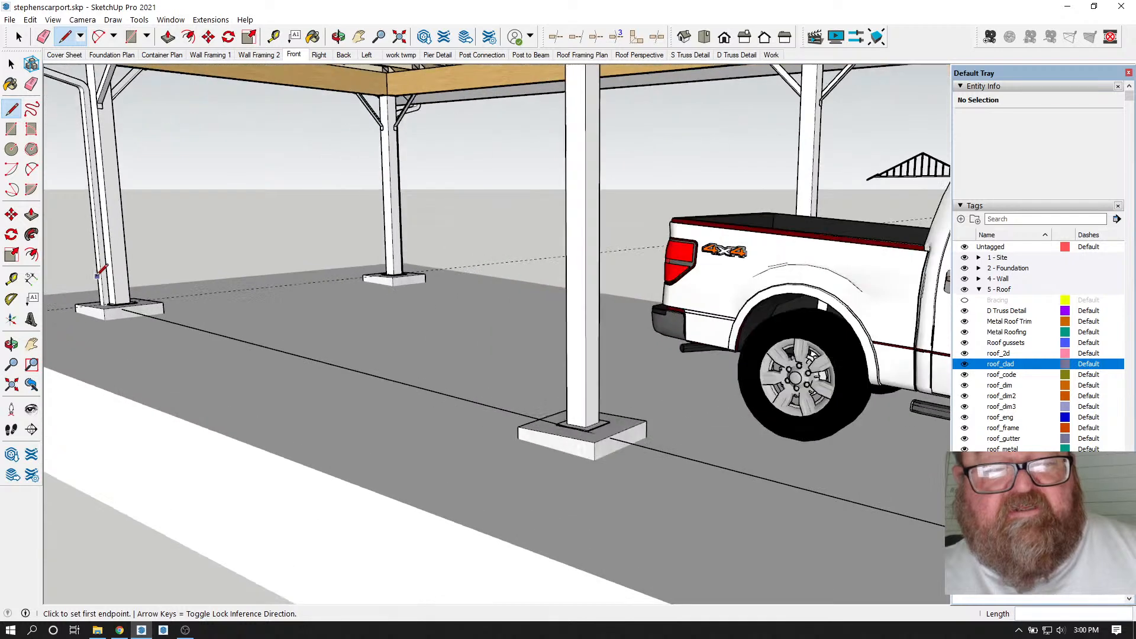
click(112, 231)
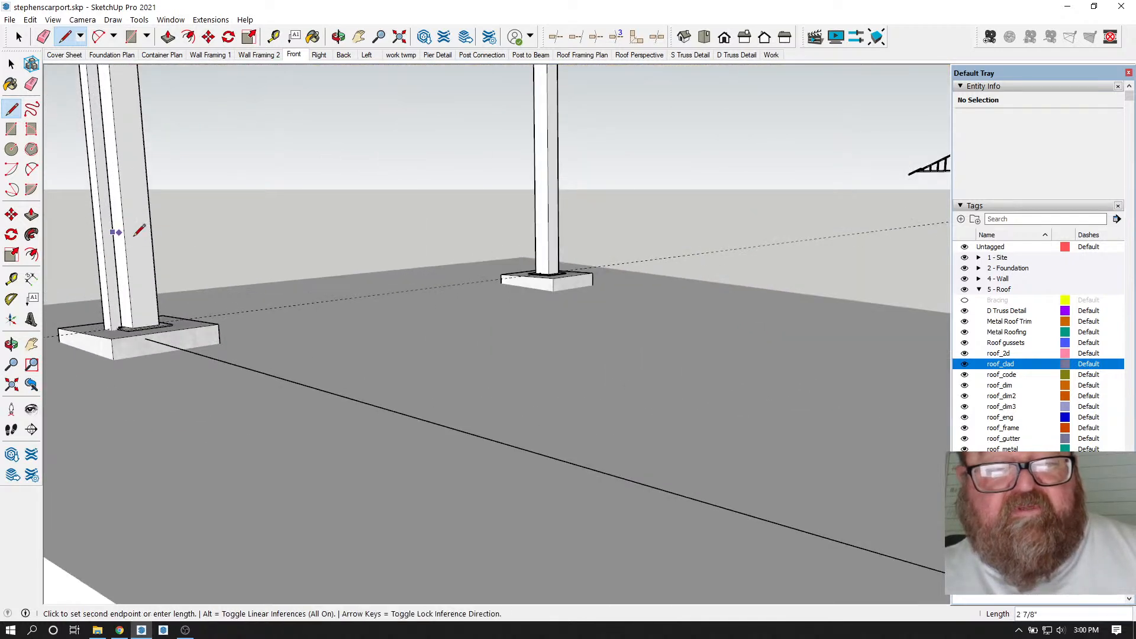
scroll(177, 267, down, 8)
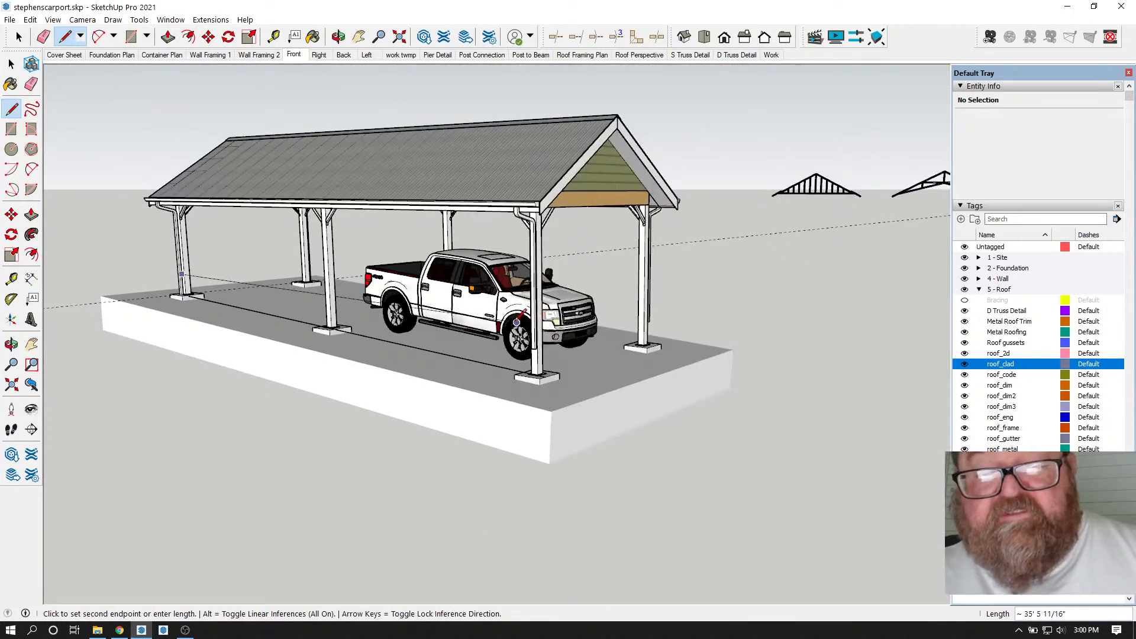
scroll(516, 322, up, 6)
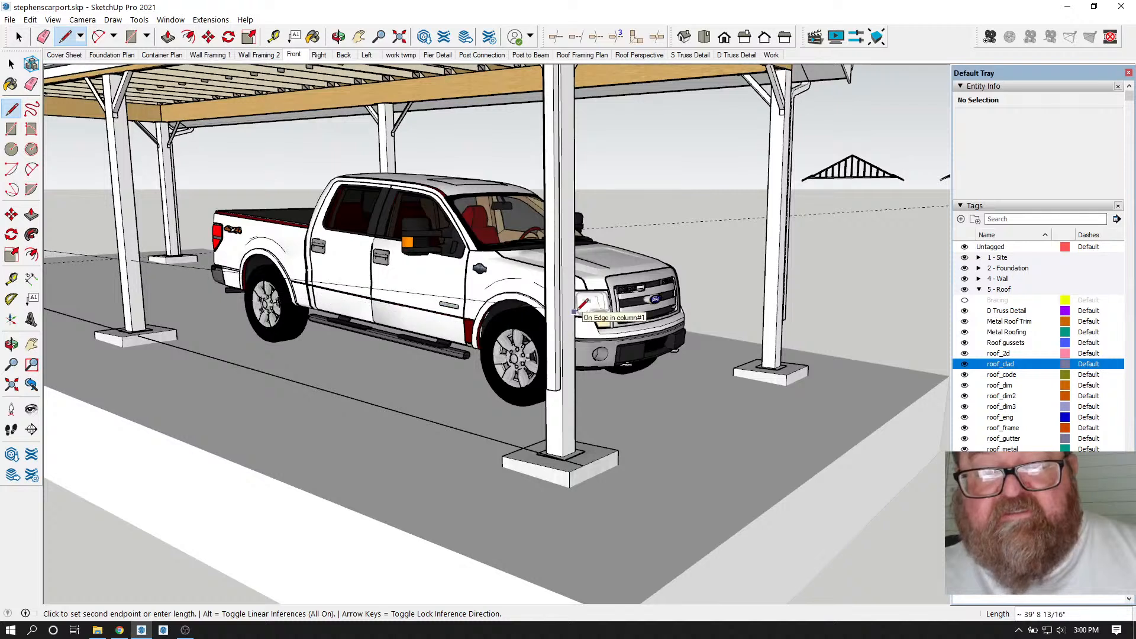
key(Escape)
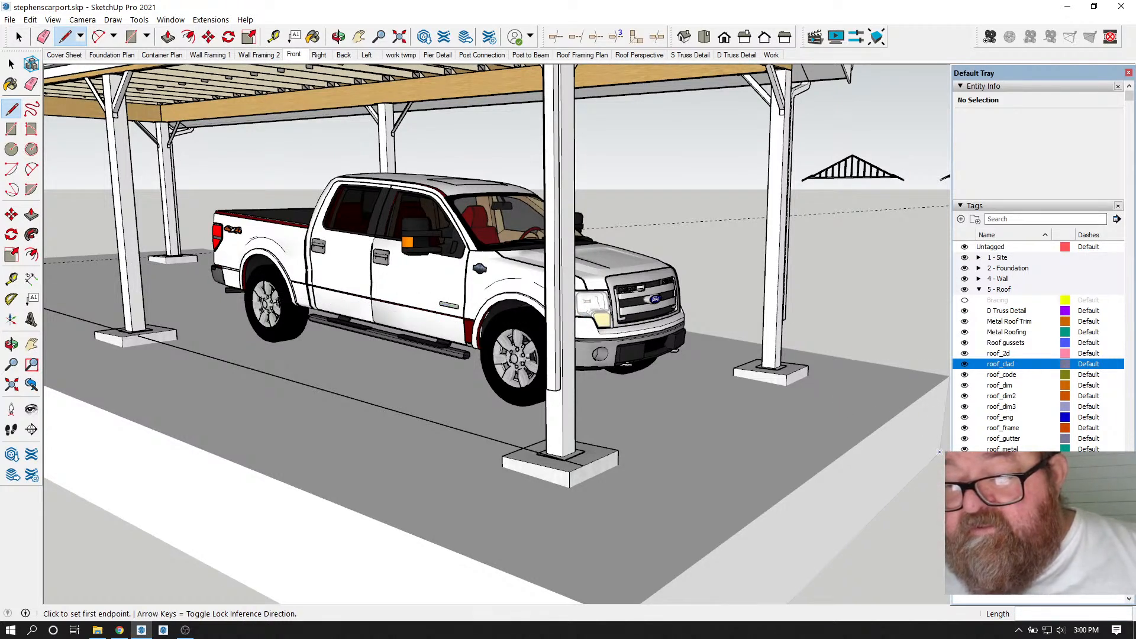
- Hide the roof_gutter tag and try a line from the front corner post's edge to the rear corner post's edge, above the bases
click(964, 438)
scroll(1005, 414, down, 3)
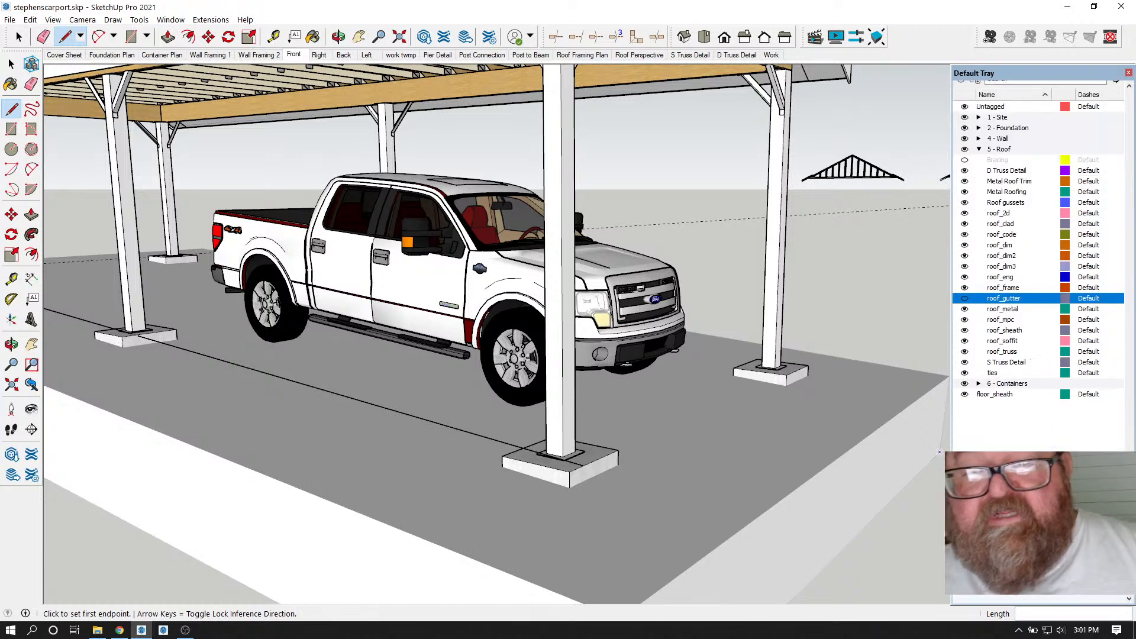
scroll(786, 395, down, 5)
scroll(787, 395, down, 2)
scroll(201, 261, up, 6)
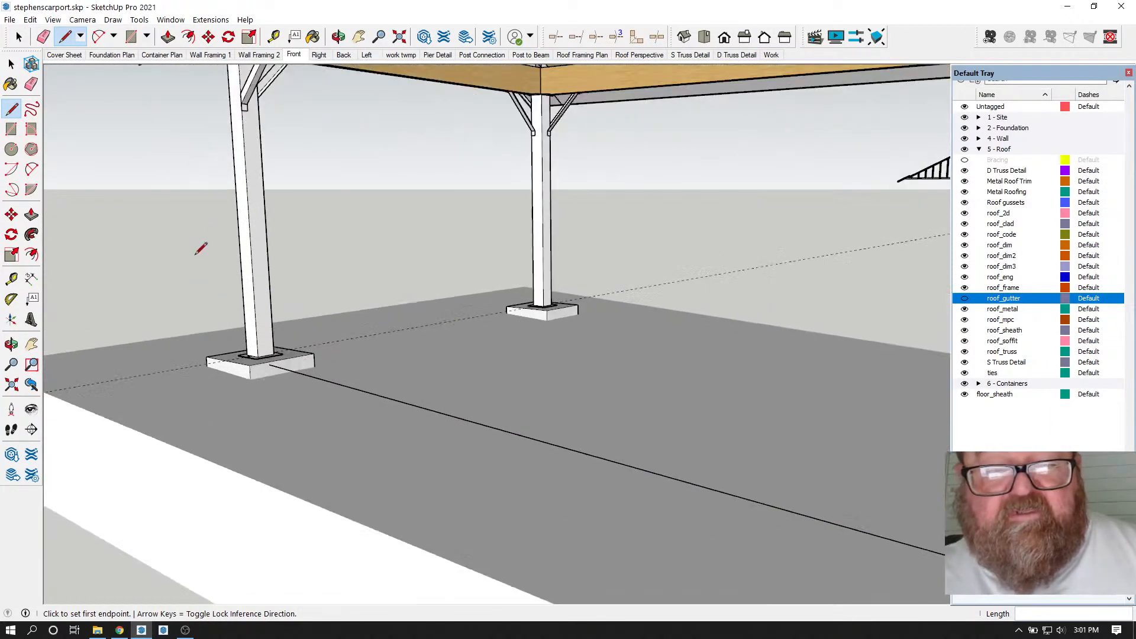
click(243, 288)
scroll(237, 301, down, 6)
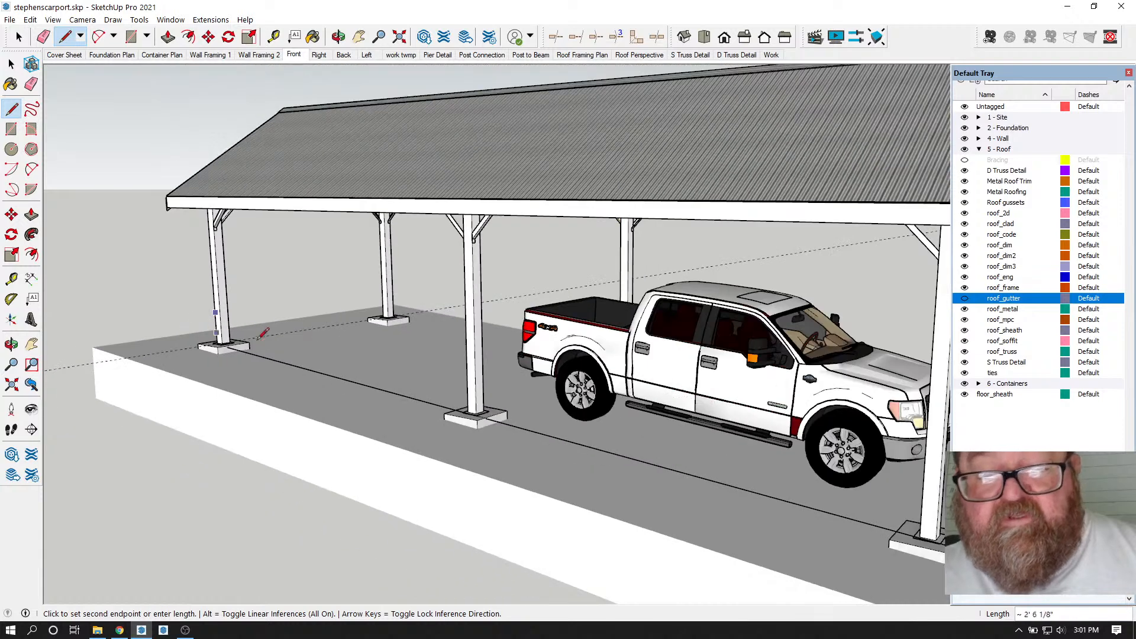
scroll(704, 395, down, 3)
scroll(802, 416, up, 3)
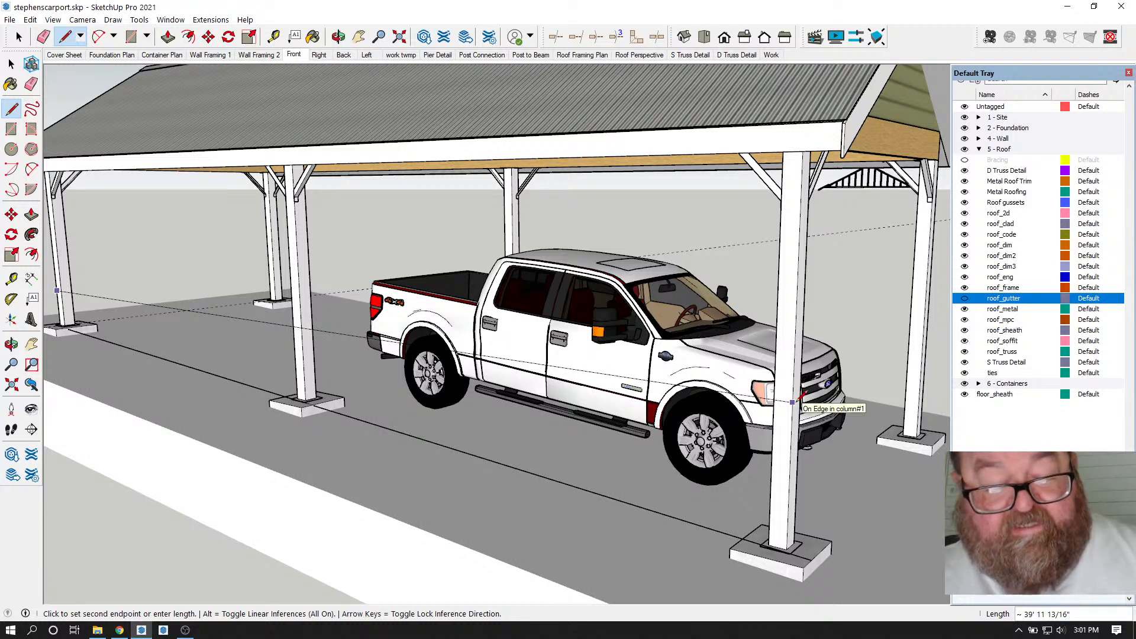
key(Escape)
- Examine the long side's post row and slab line from several angles, including the rear corner post's base
scroll(792, 402, down, 5)
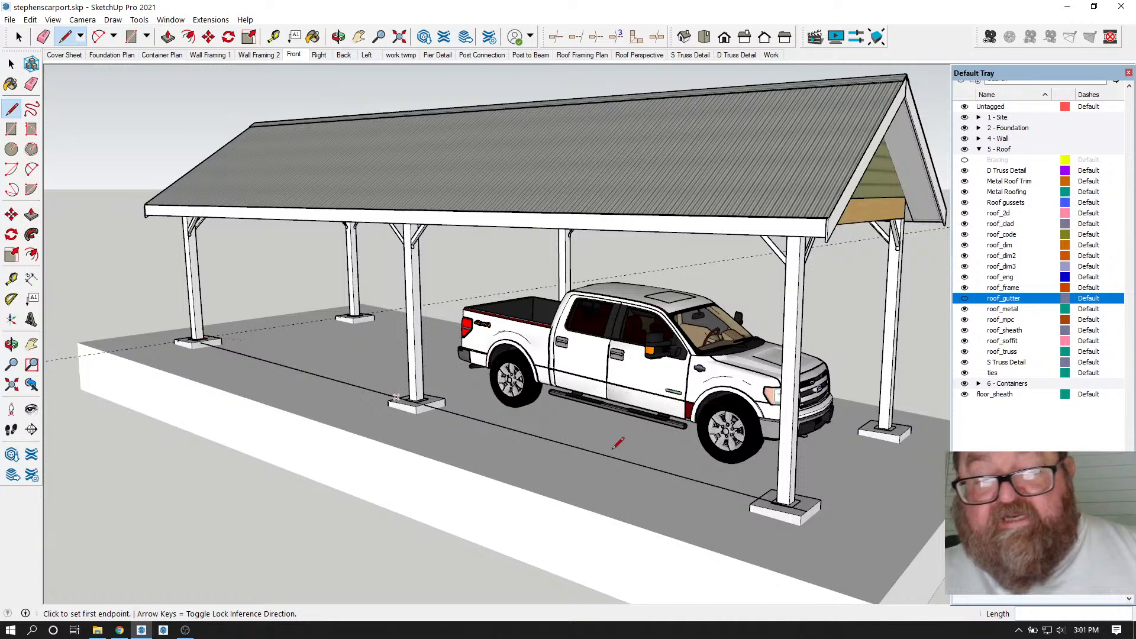
click(337, 37)
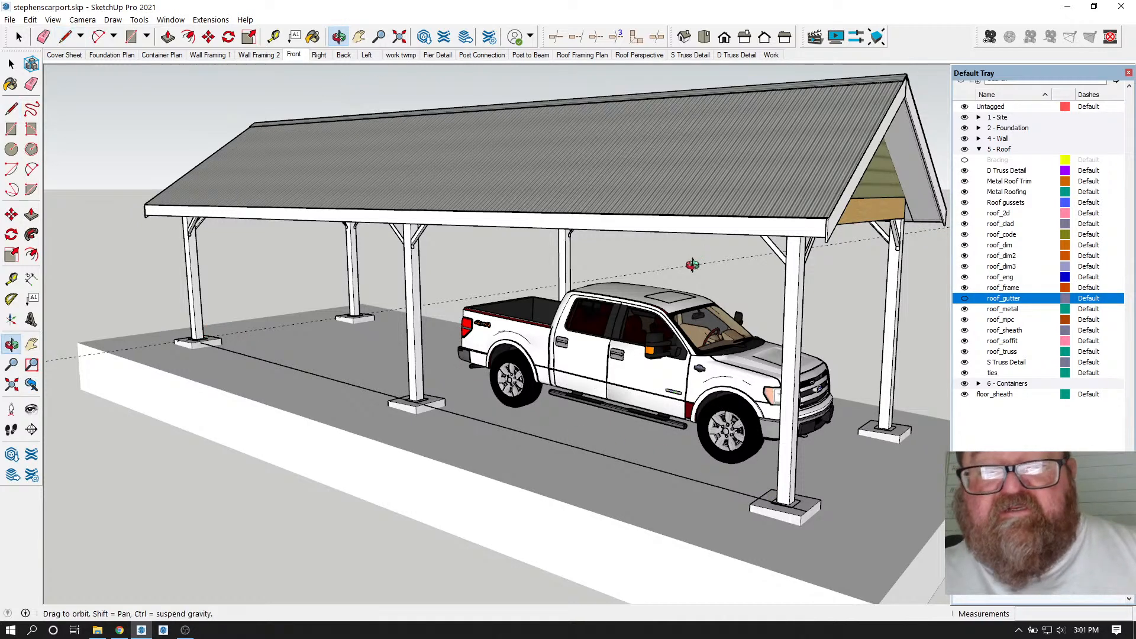
drag(696, 259, 549, 272)
drag(535, 396, 692, 406)
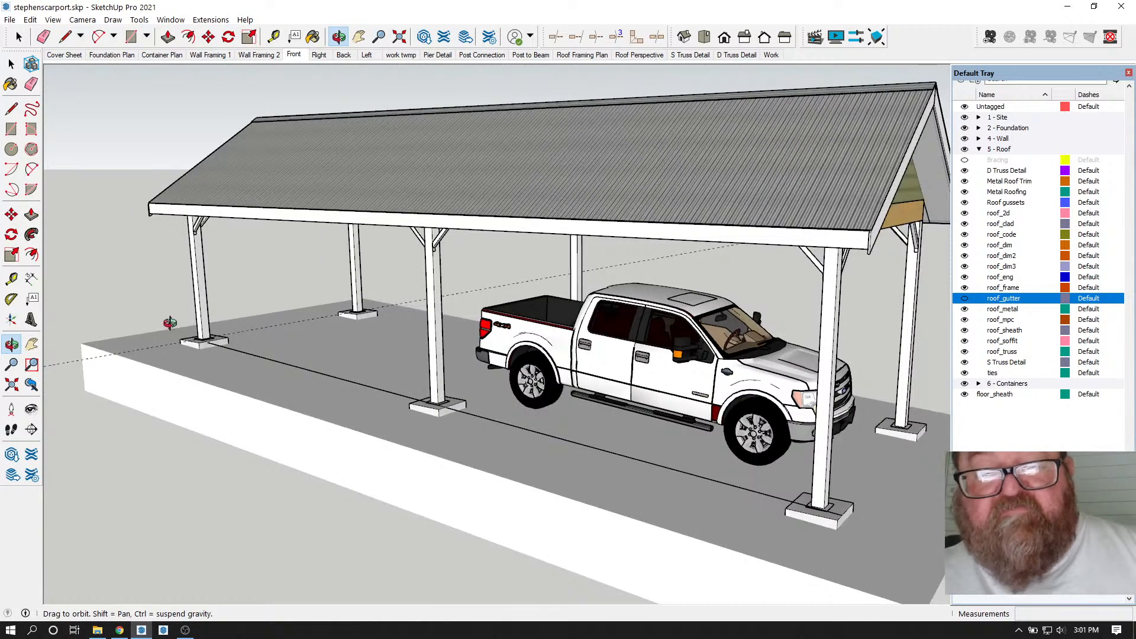
drag(227, 292, 420, 383)
scroll(243, 406, down, 3)
scroll(278, 404, up, 4)
scroll(278, 404, up, 5)
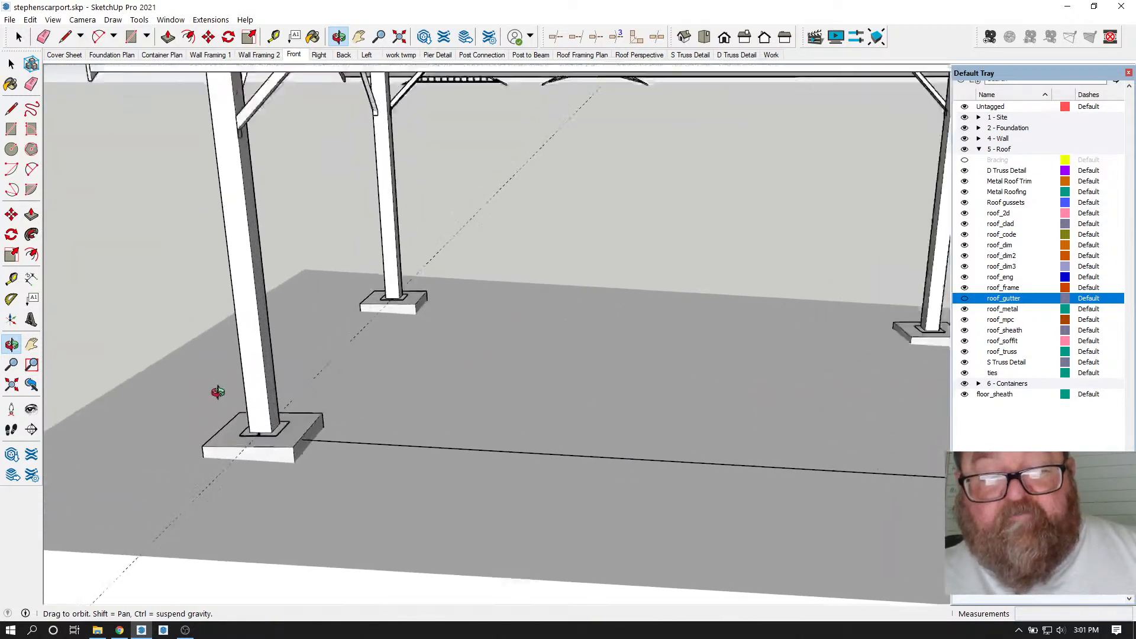
- Measure from the rear corner post's outer bottom corner to the front corner post's inner bottom corner using a trial line
click(65, 36)
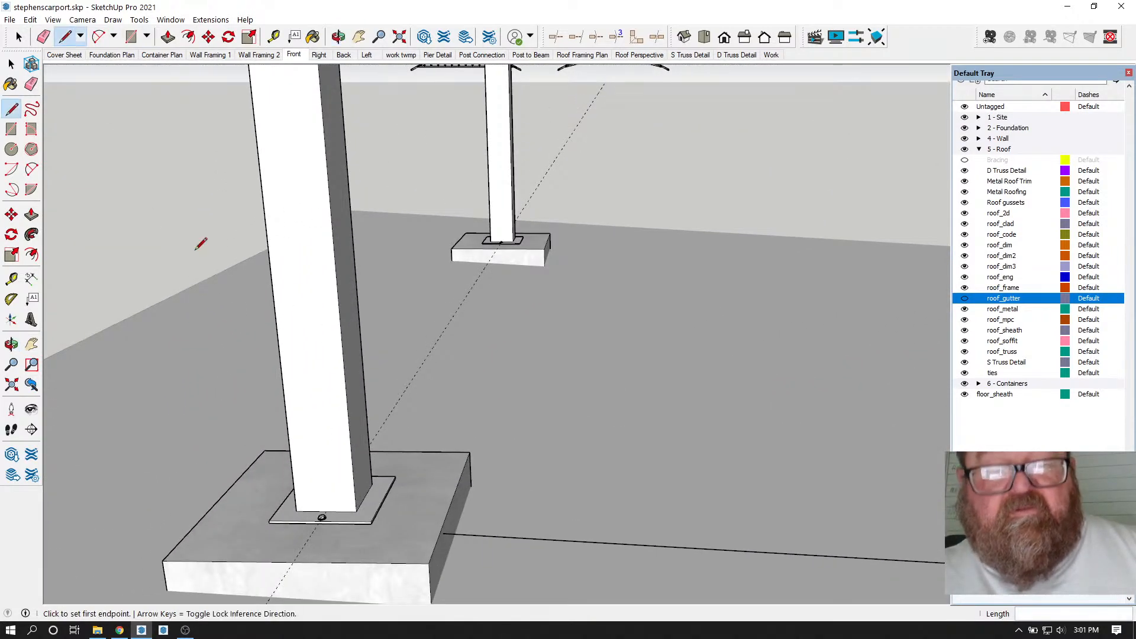
scroll(330, 462, up, 3)
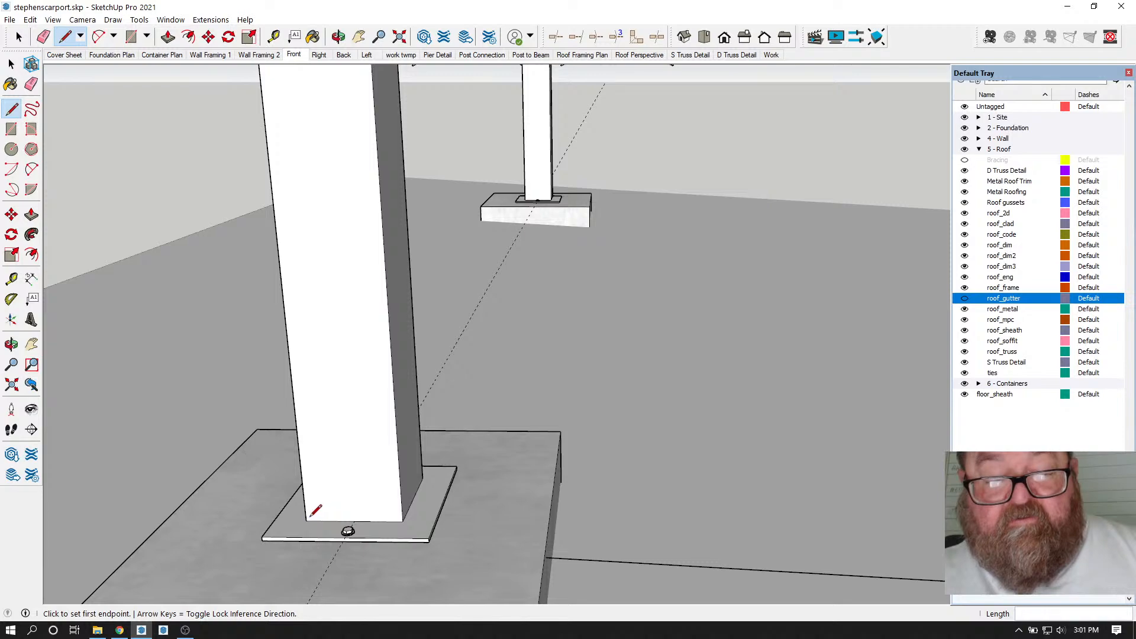
click(305, 520)
scroll(236, 474, down, 5)
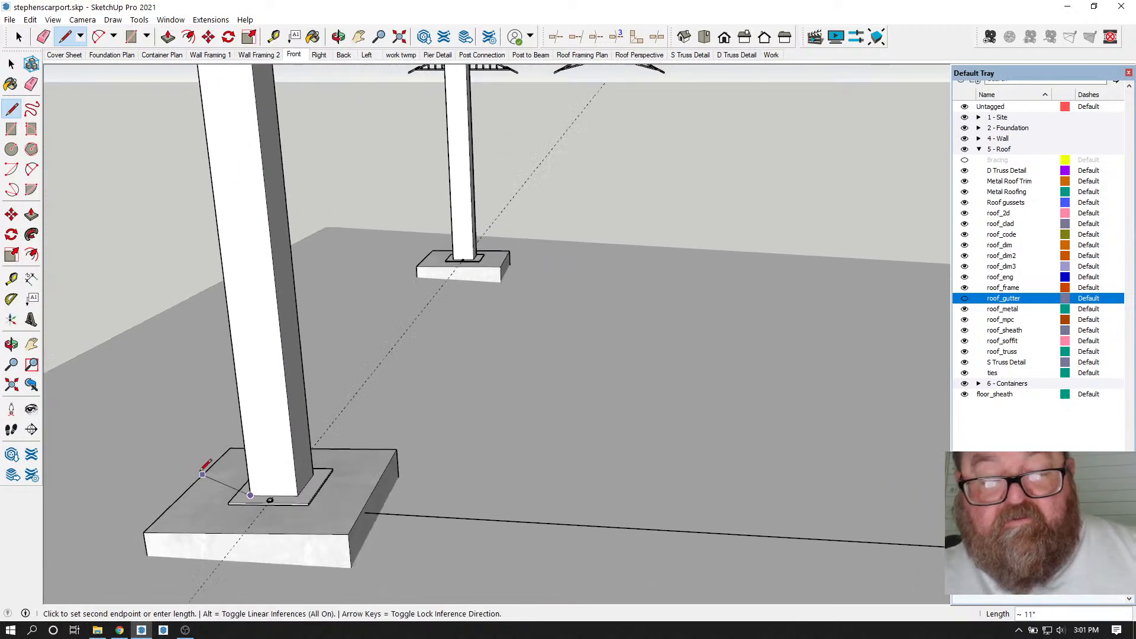
scroll(155, 458, down, 8)
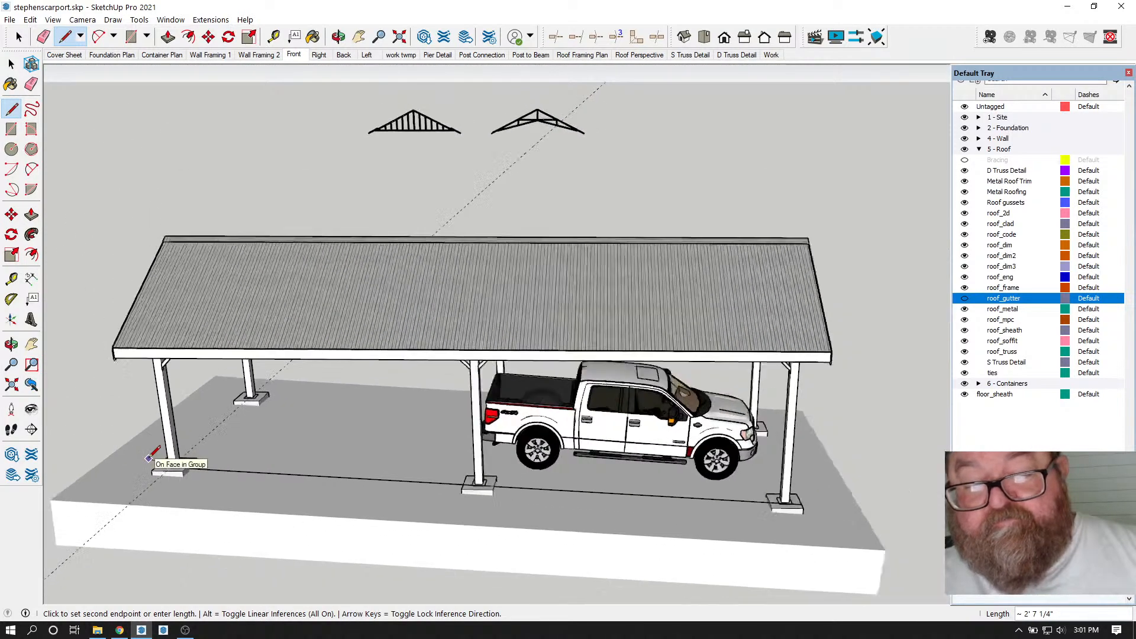
scroll(589, 496, up, 4)
scroll(590, 497, up, 6)
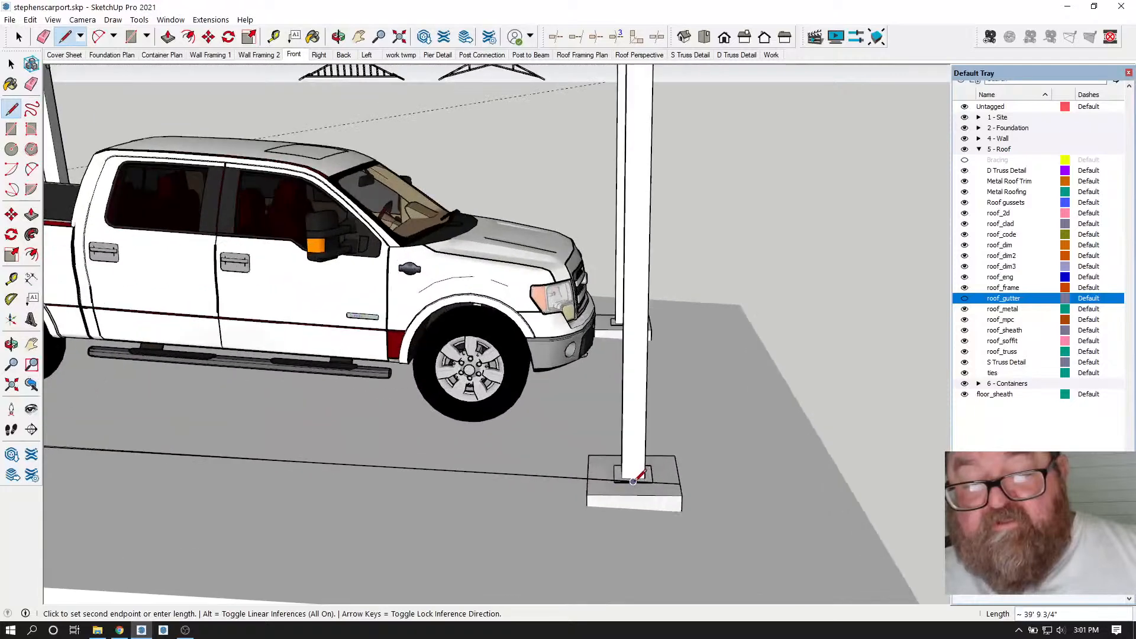
scroll(607, 474, up, 5)
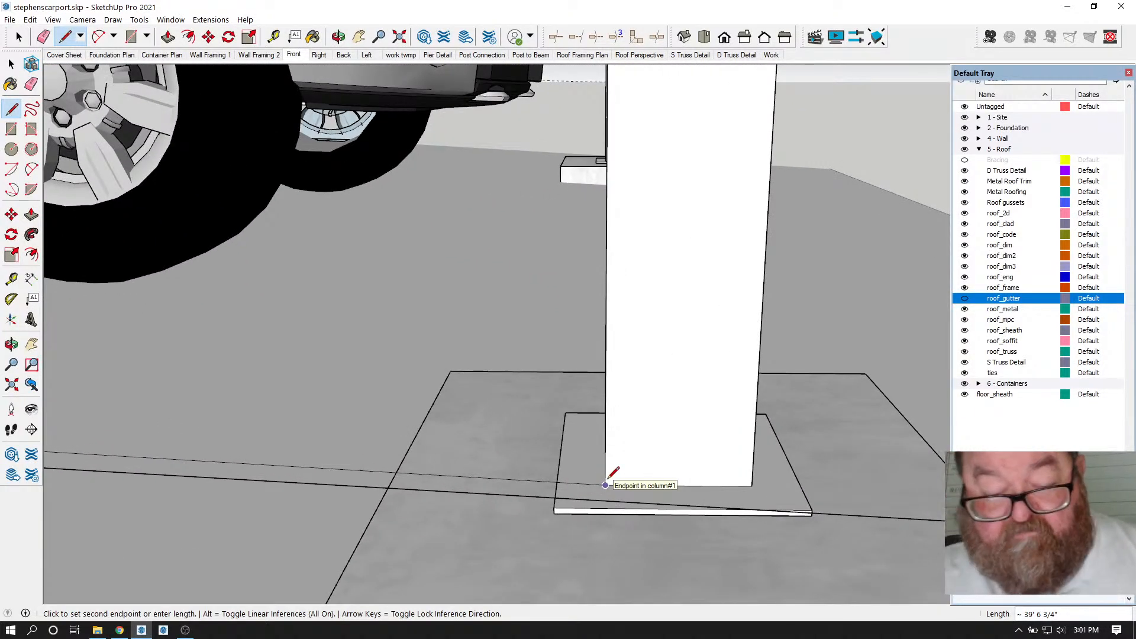
click(606, 483)
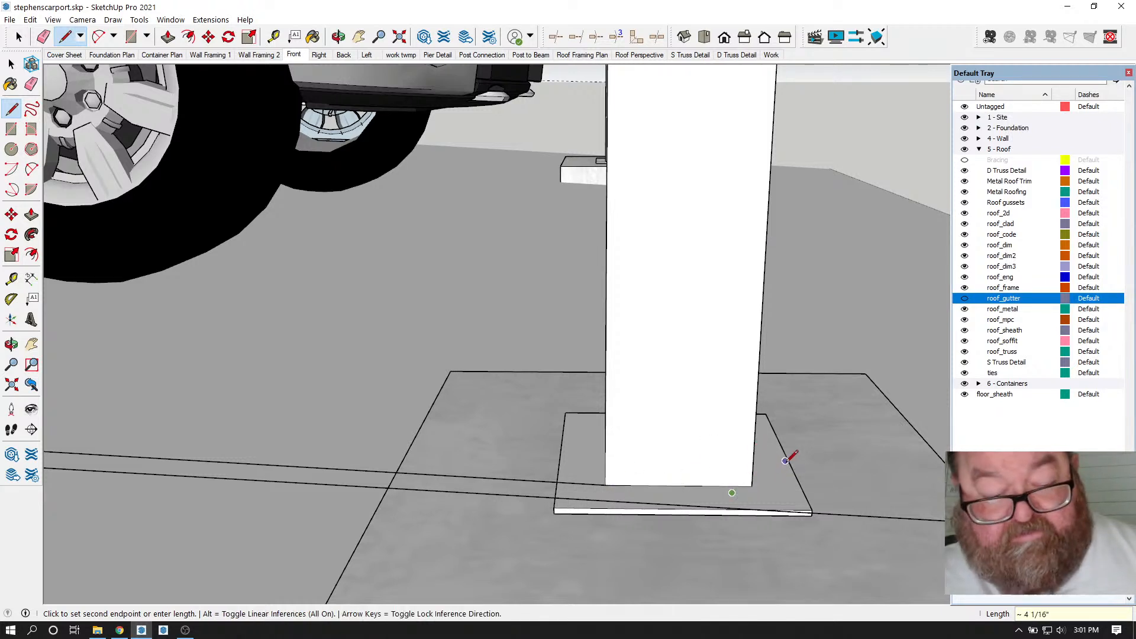
key(Escape)
- Measure the overall span from the rear corner post's outer bottom corner to the front corner post's outer bottom corner with a temporary line
scroll(917, 467, down, 8)
scroll(864, 473, down, 10)
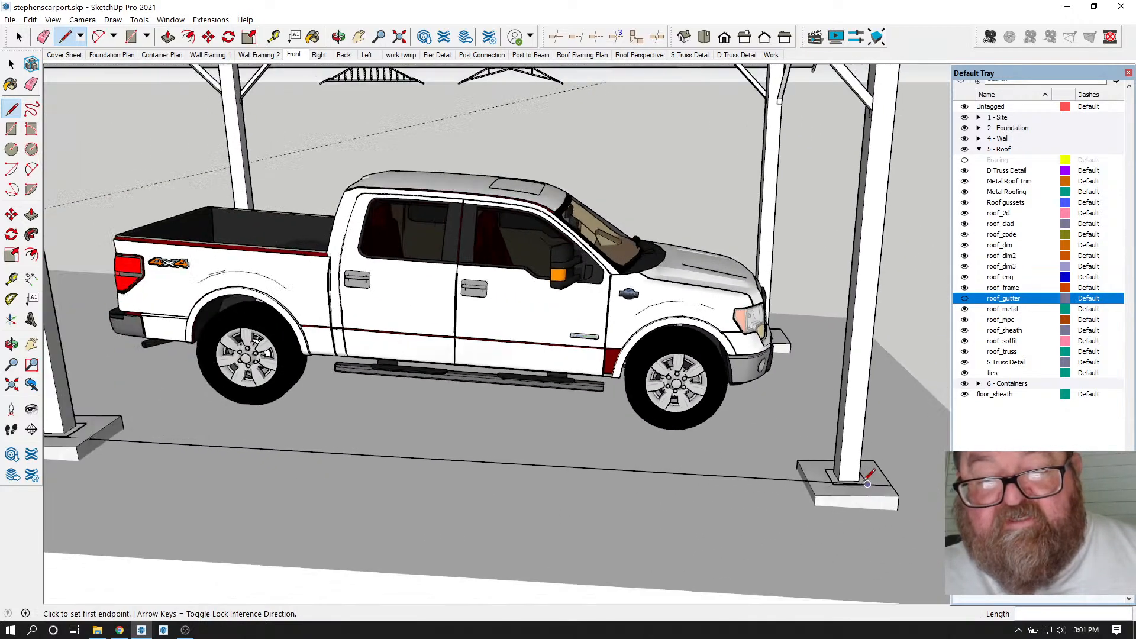
scroll(417, 477, up, 10)
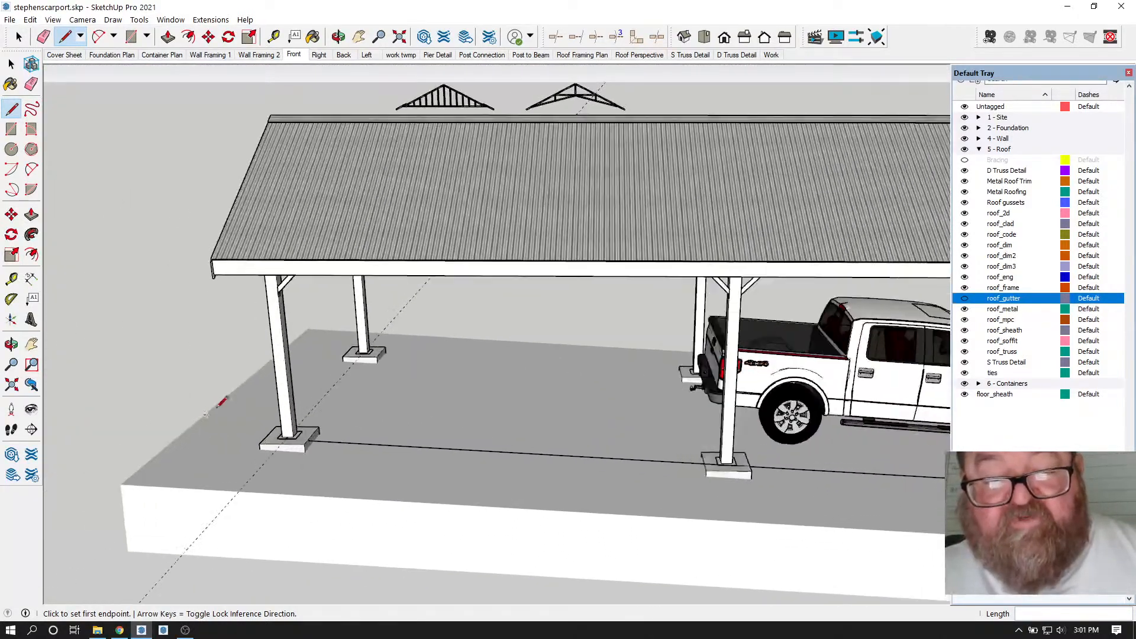
scroll(309, 453, up, 6)
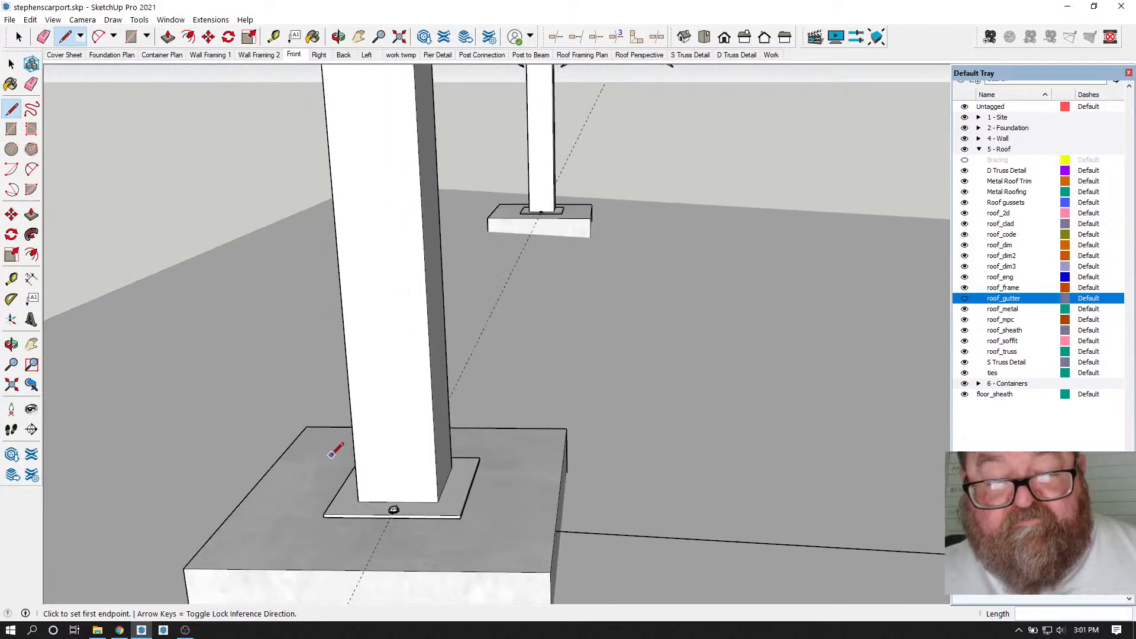
click(375, 536)
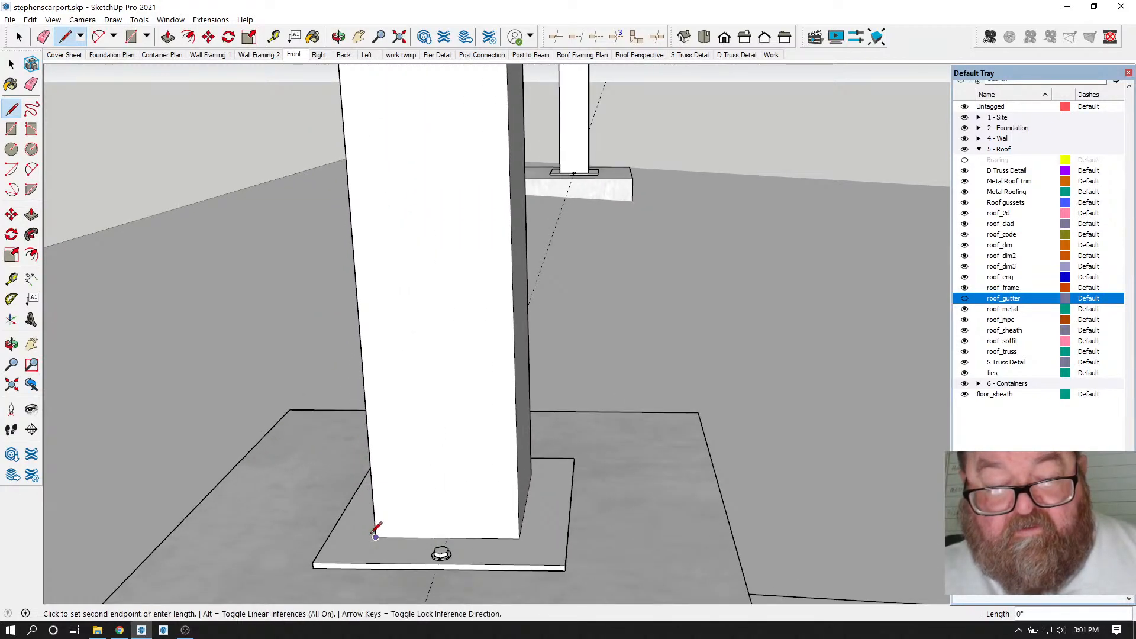
scroll(162, 492, down, 6)
scroll(111, 491, down, 10)
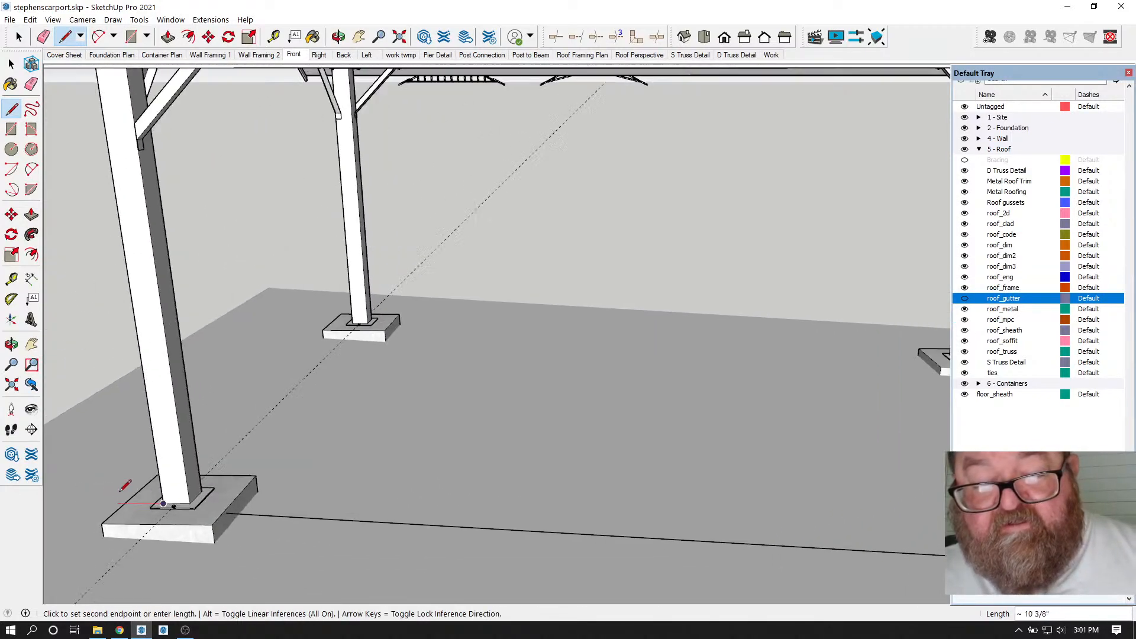
scroll(763, 532, up, 8)
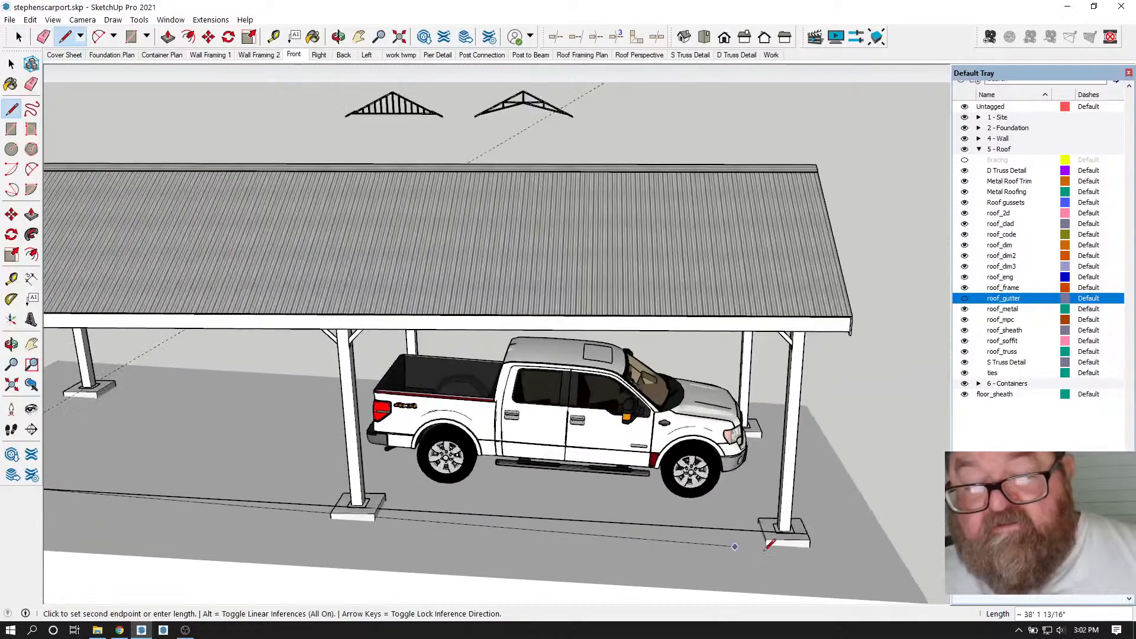
scroll(777, 517, up, 4)
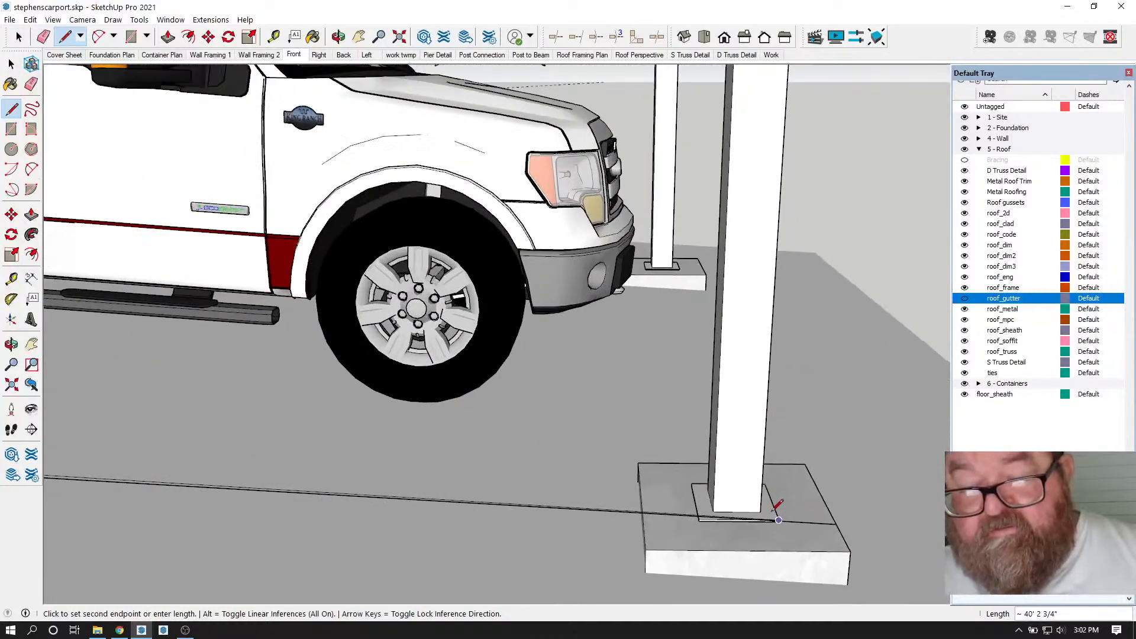
scroll(759, 509, up, 2)
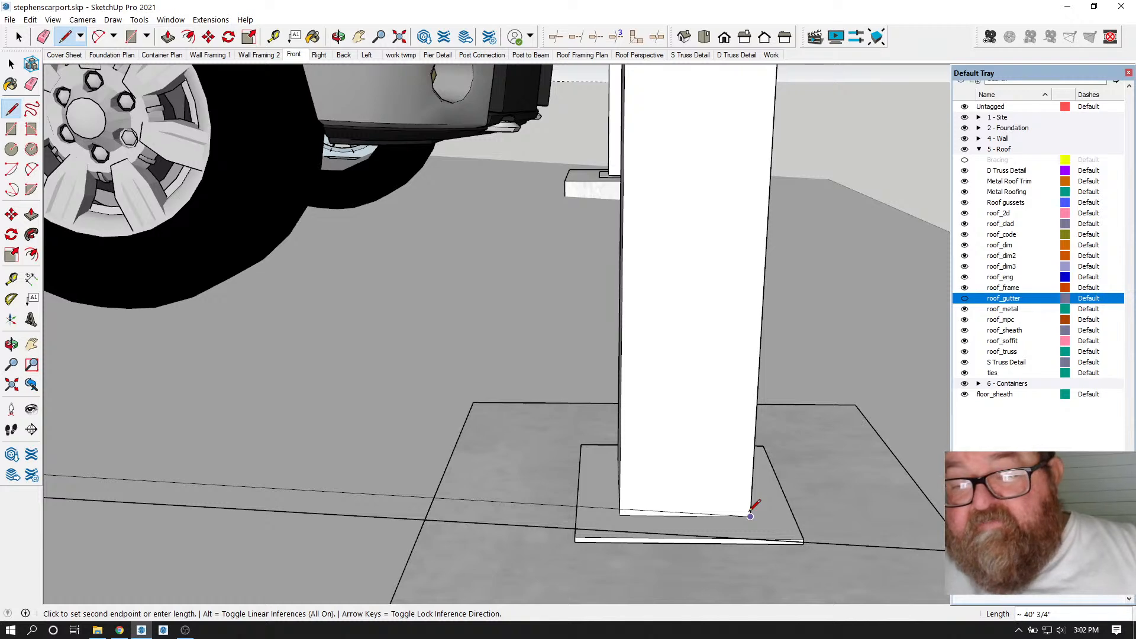
key(Escape)
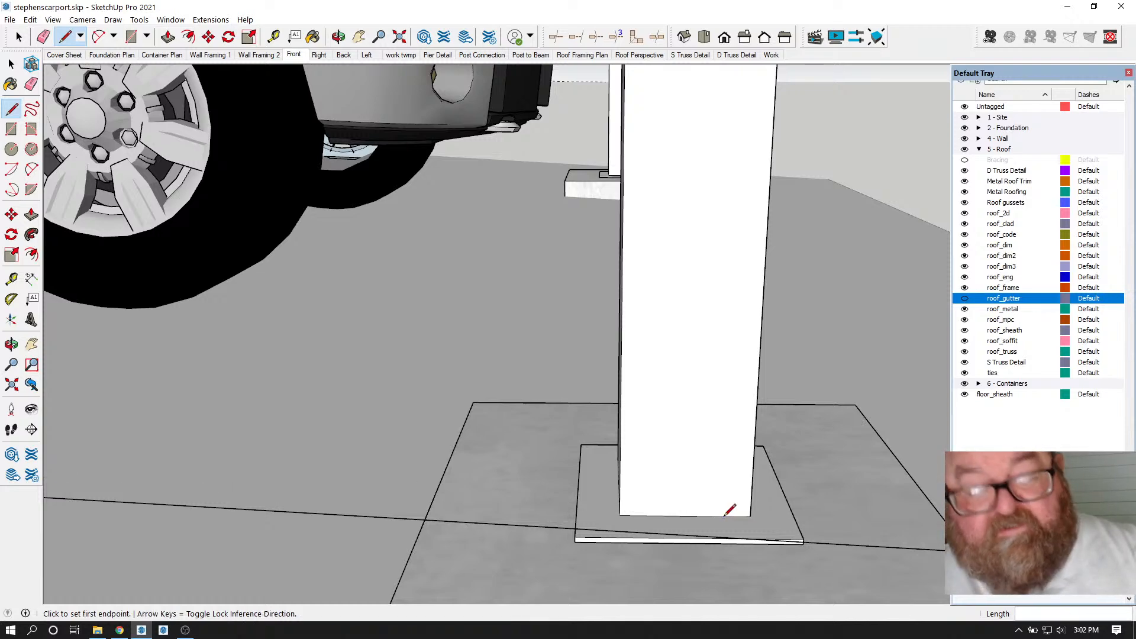
- Examine where the front corner post meets the beams and braces from below, as well as the whole post row
scroll(714, 527, down, 5)
scroll(680, 552, down, 5)
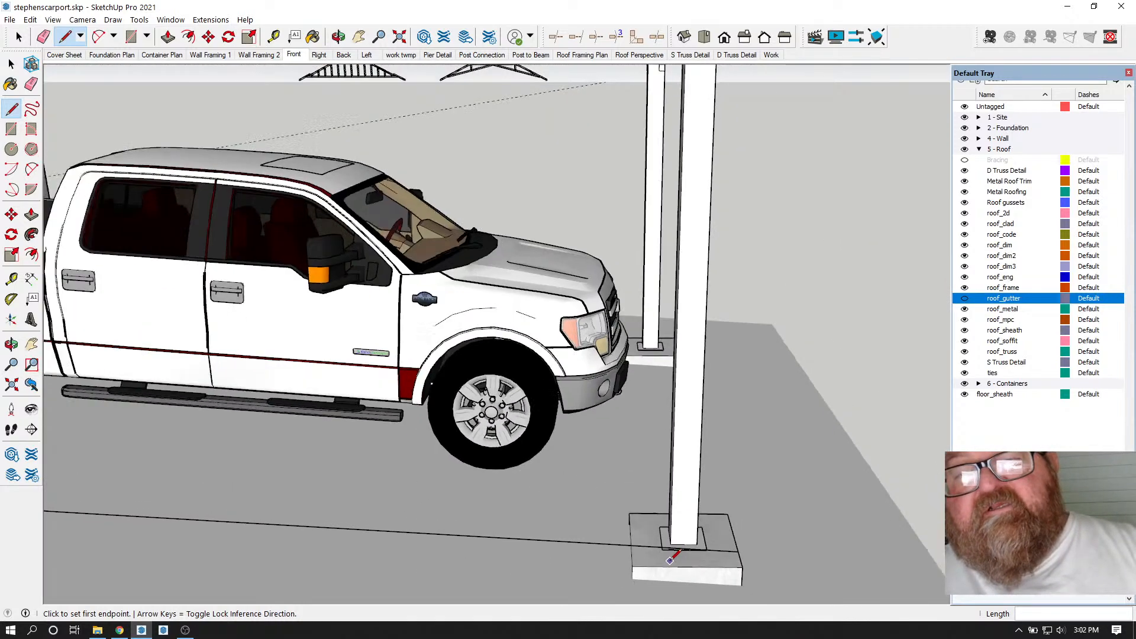
click(338, 37)
drag(520, 127, 640, 188)
scroll(661, 157, up, 10)
drag(549, 212, 627, 176)
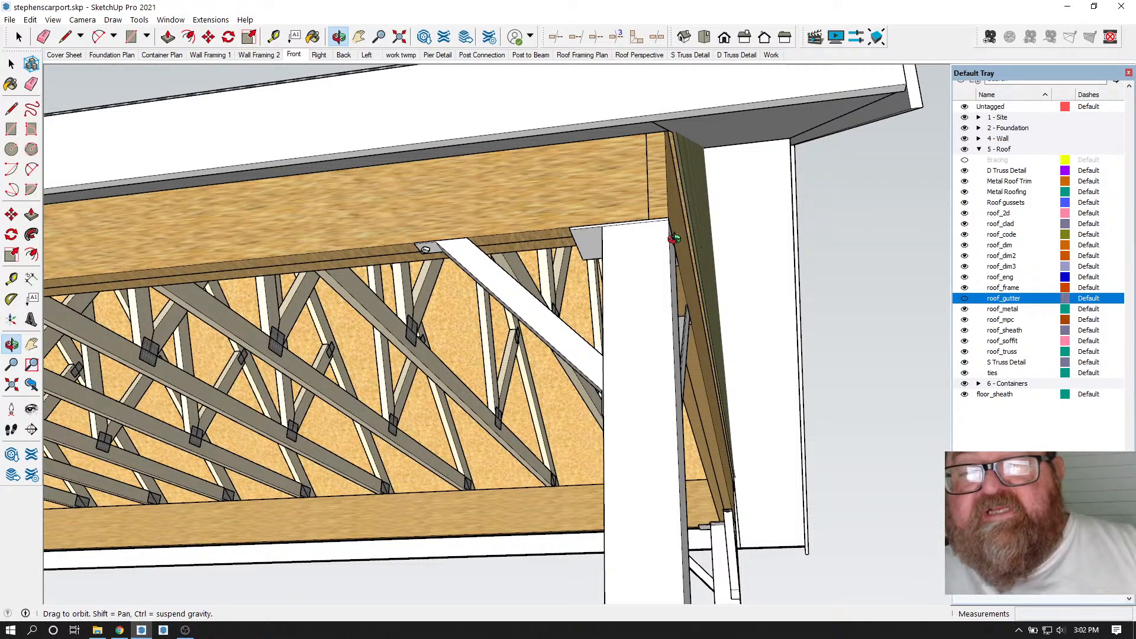
drag(669, 230, 593, 219)
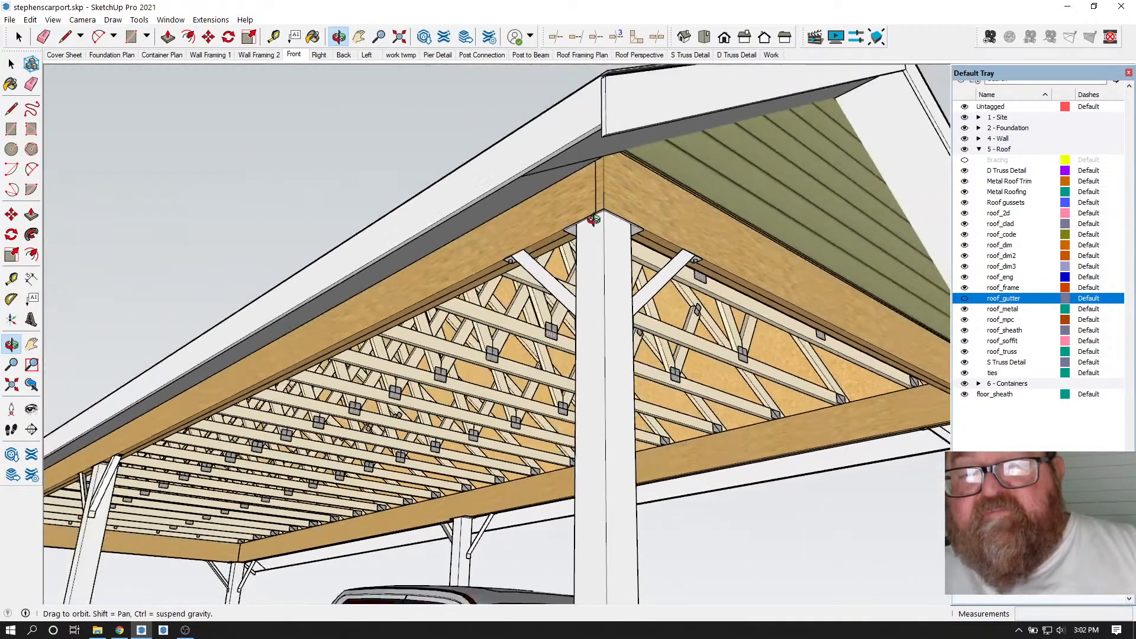
scroll(593, 219, down, 8)
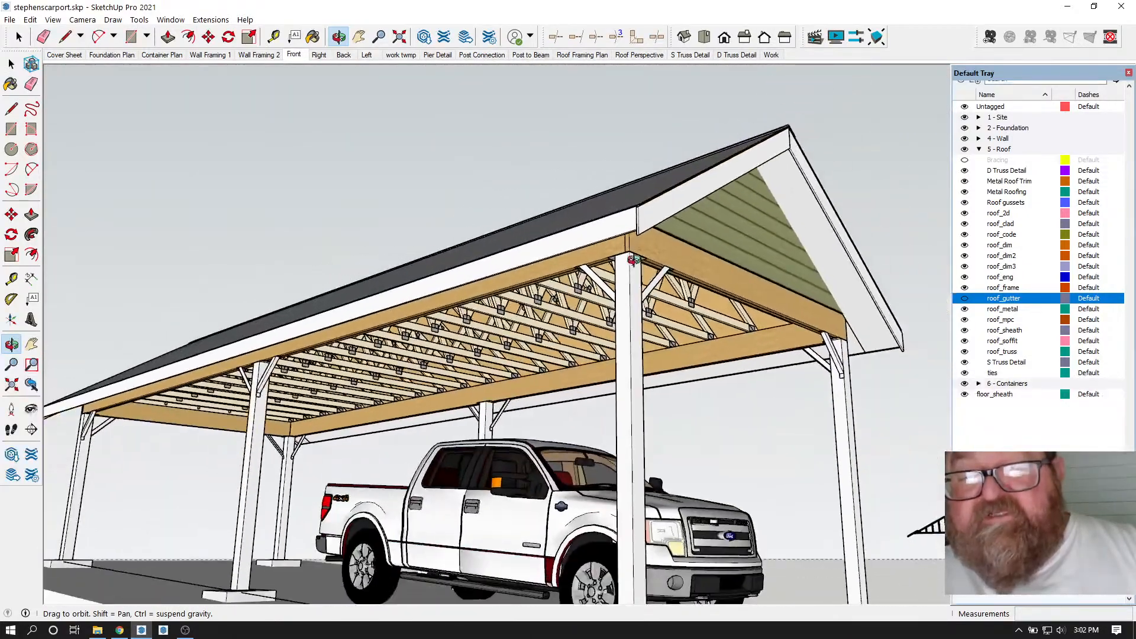
drag(632, 254, 649, 309)
scroll(647, 339, down, 5)
drag(680, 544, 727, 566)
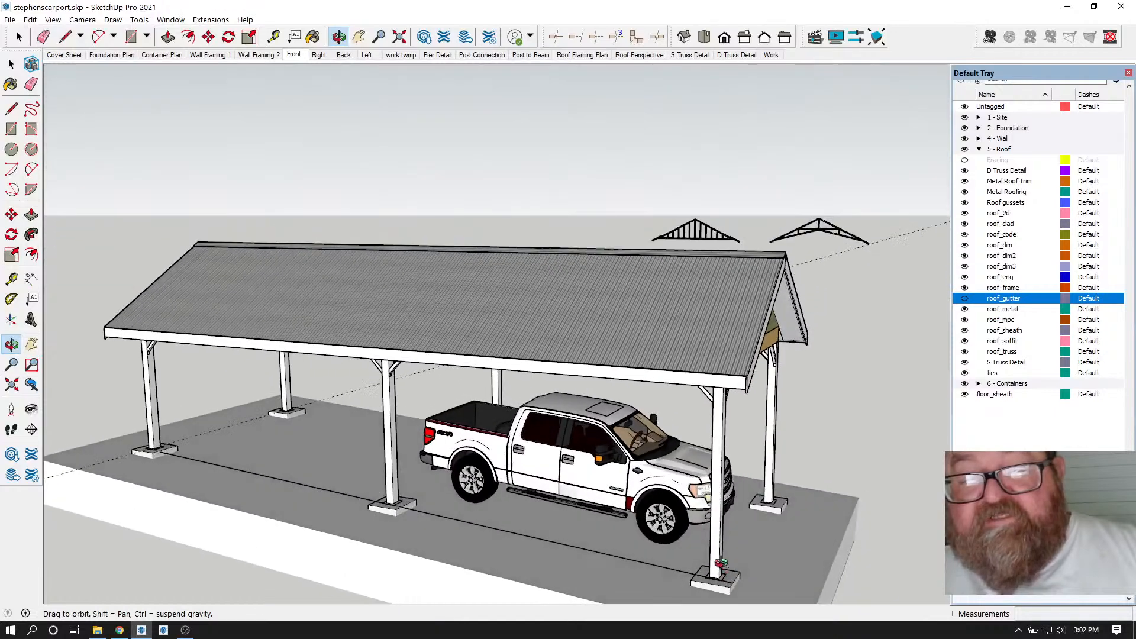
- Delete the reference line running across the slab between the front and rear corner posts
scroll(720, 491, down, 2)
drag(626, 528, 229, 392)
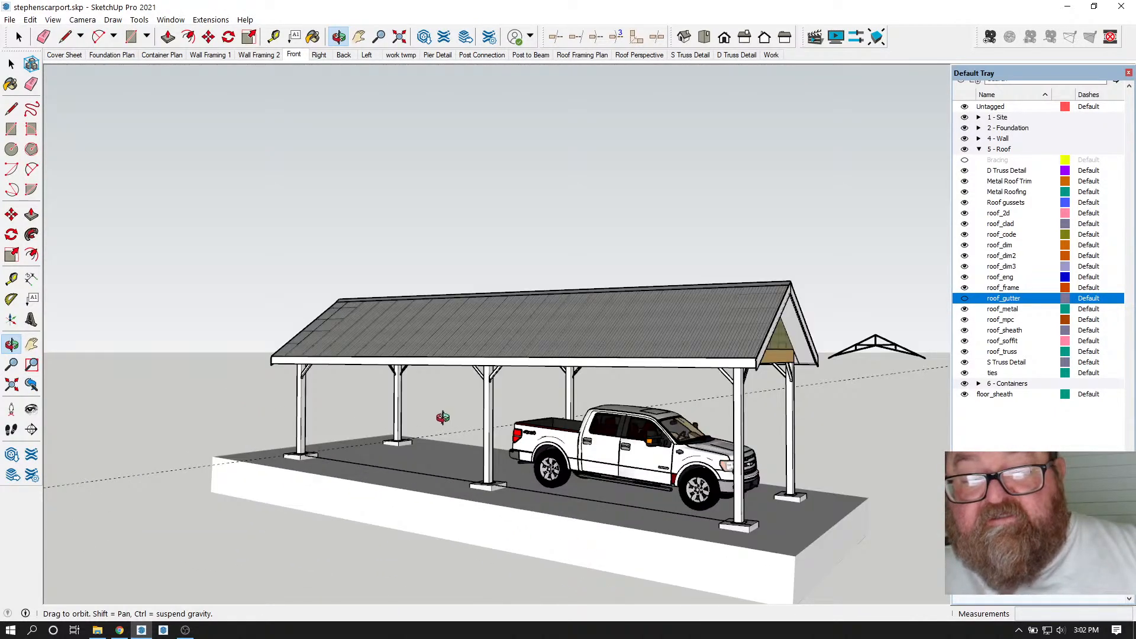
drag(734, 432, 342, 476)
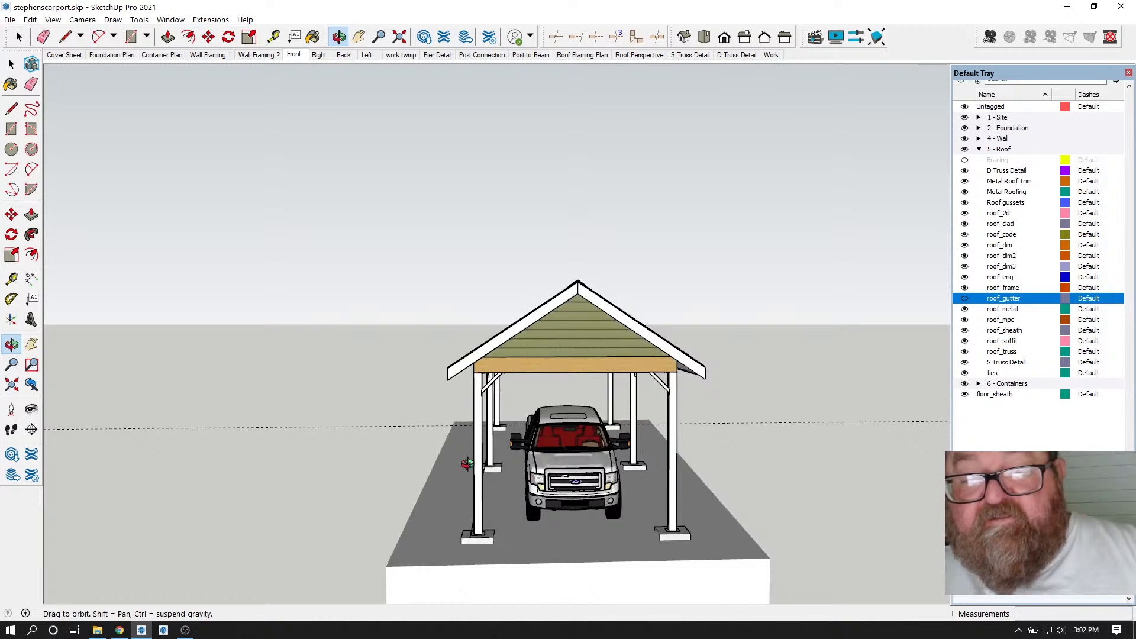
scroll(530, 465, up, 4)
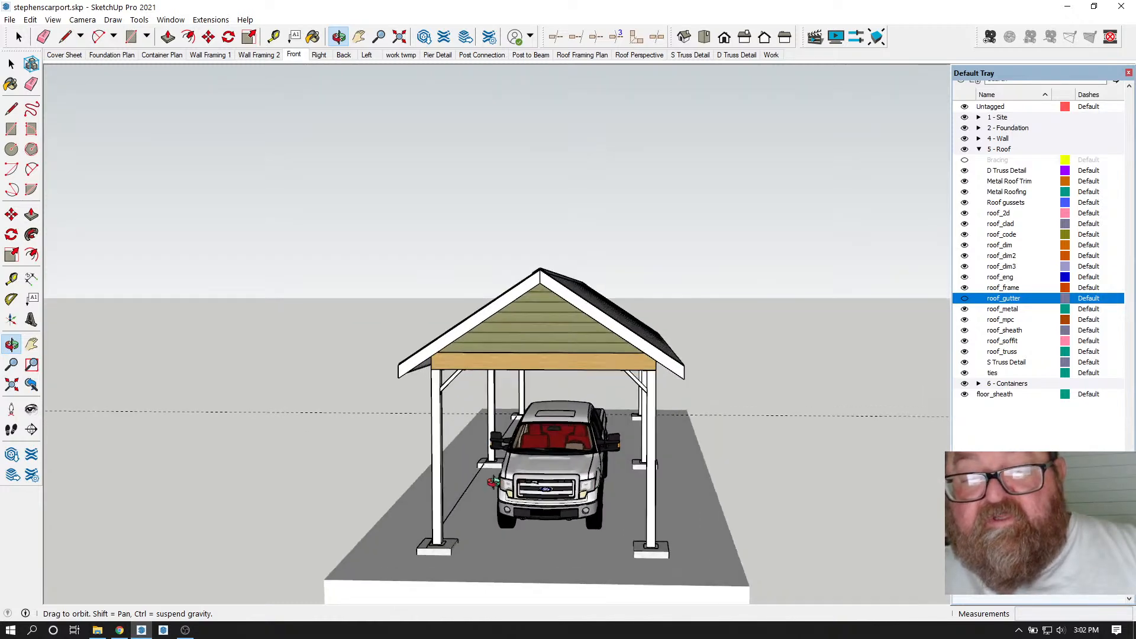
scroll(655, 413, down, 2)
drag(655, 412, 847, 467)
drag(533, 472, 772, 506)
click(16, 36)
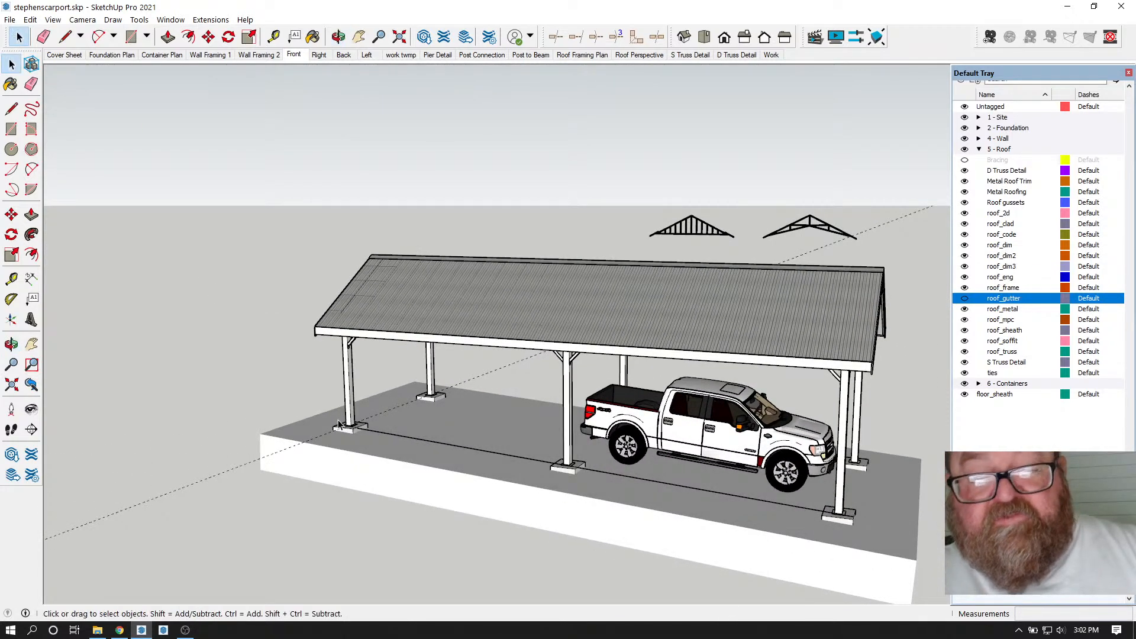
key(Delete)
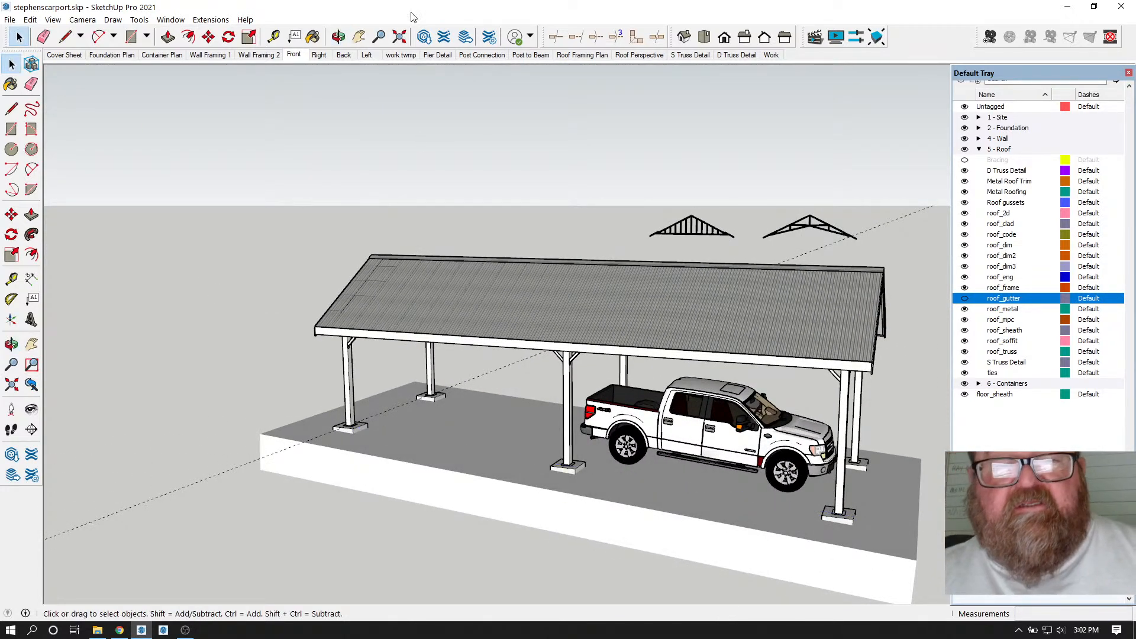
click(338, 36)
drag(469, 307, 582, 320)
drag(364, 346, 489, 320)
scroll(504, 307, down, 5)
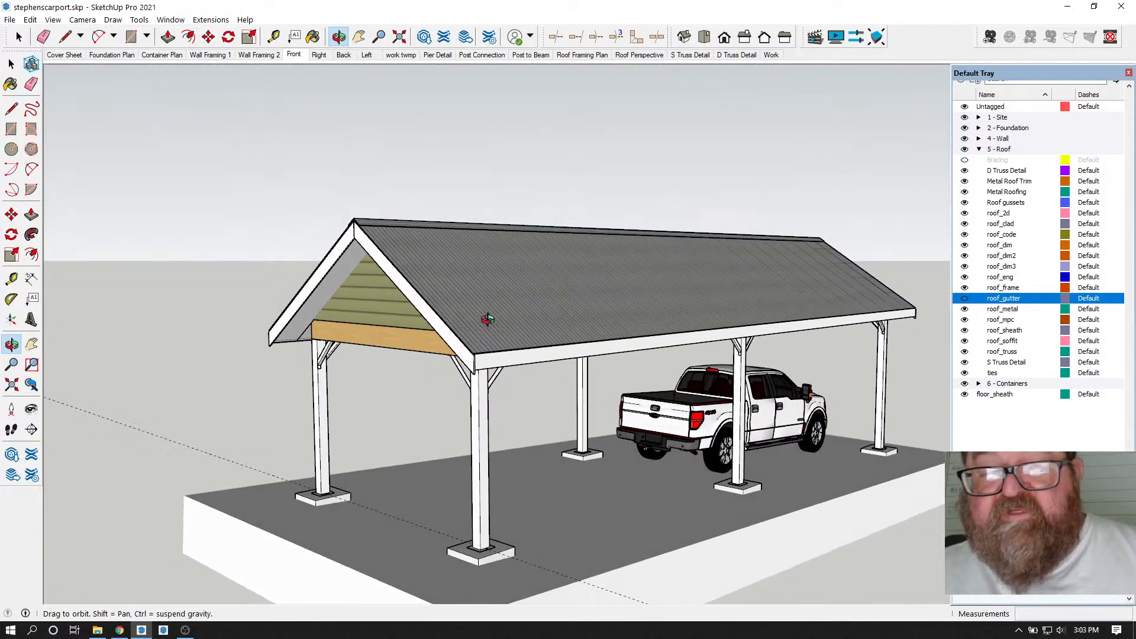
- Switch to the YouTube Studio live stream page in Chrome and place the OBS window lower over it
click(118, 631)
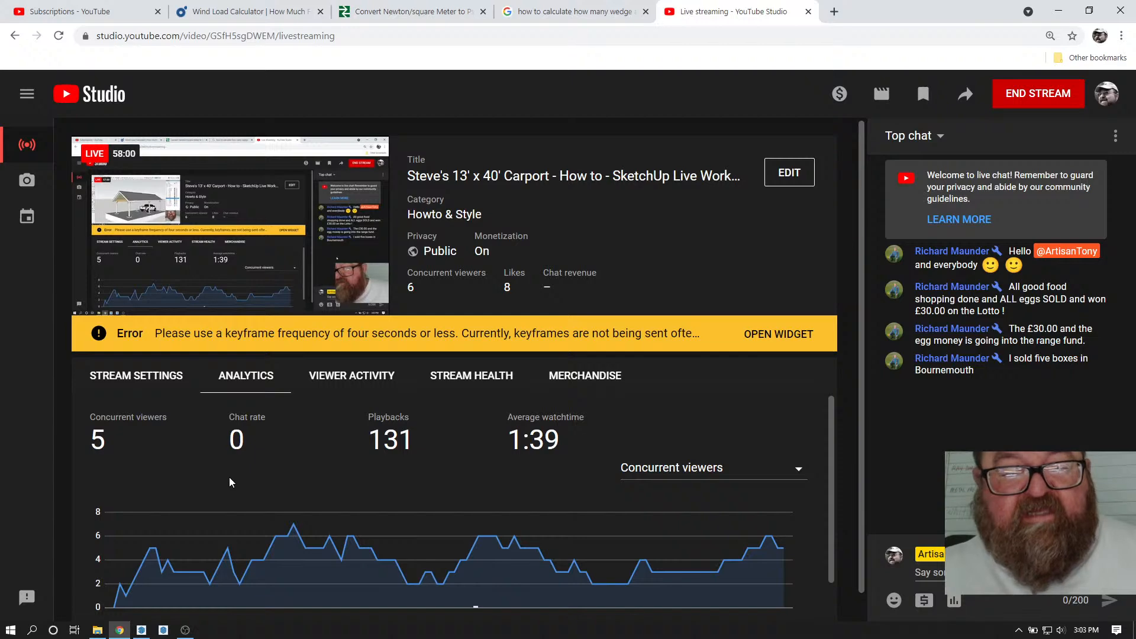
click(185, 631)
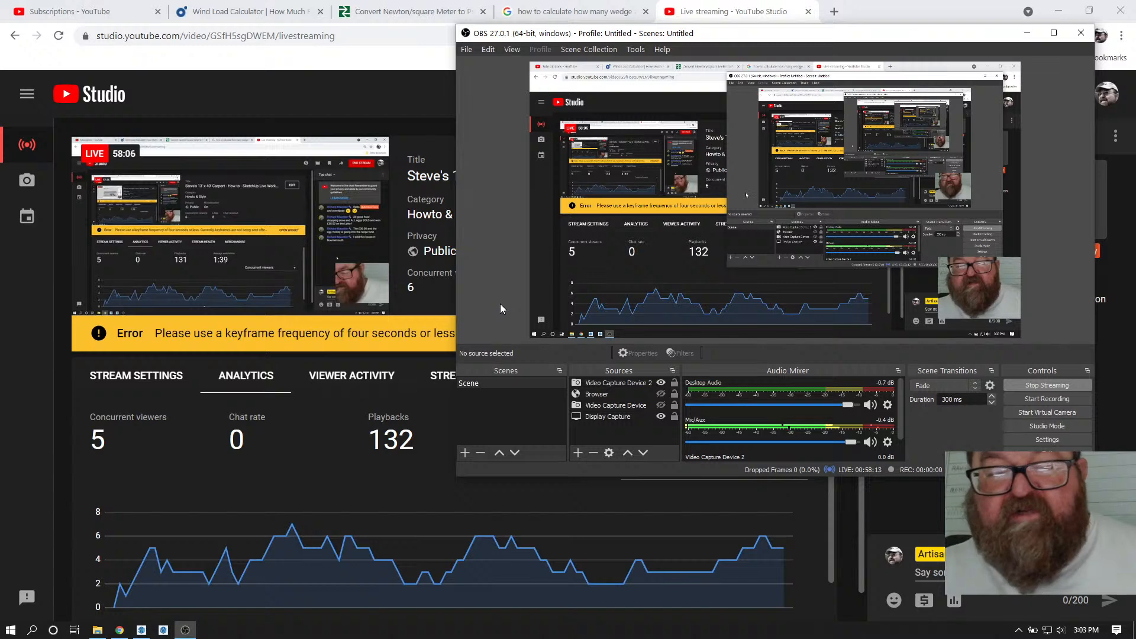
drag(690, 36, 670, 152)
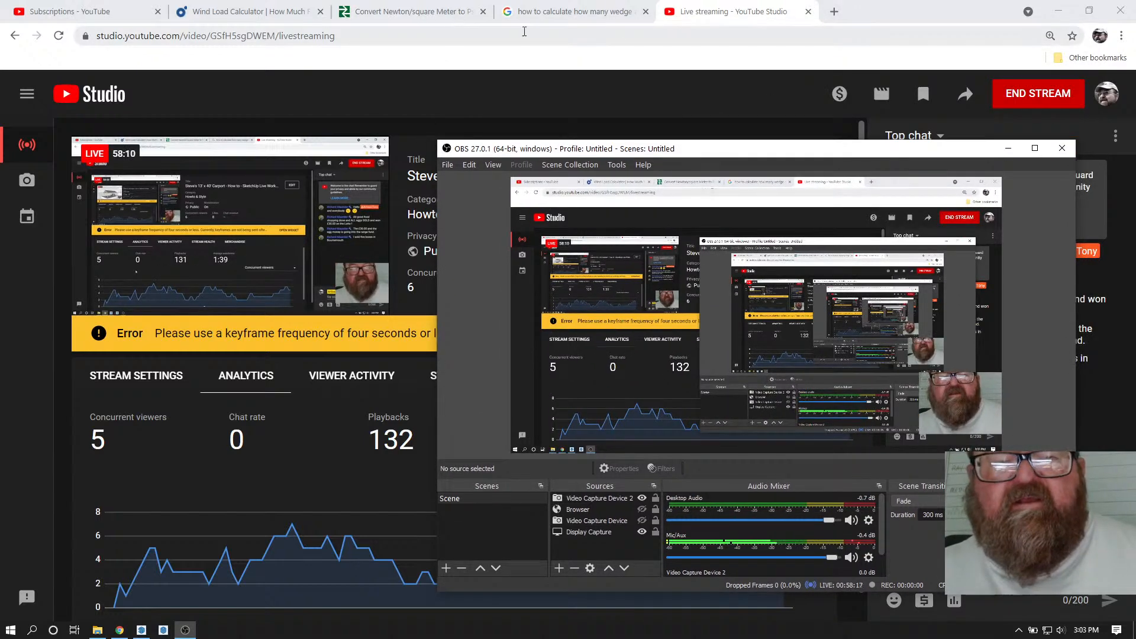
- Open the bookmarked Artisan Meet website in a new browser tab
click(834, 12)
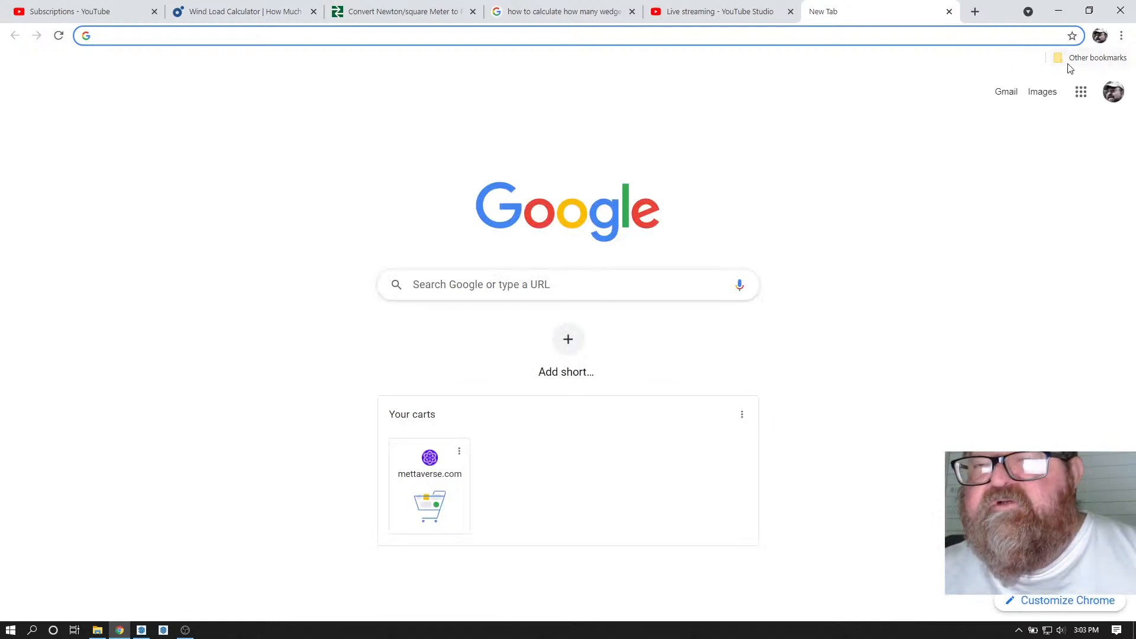
click(1088, 57)
mouse_move(928, 80)
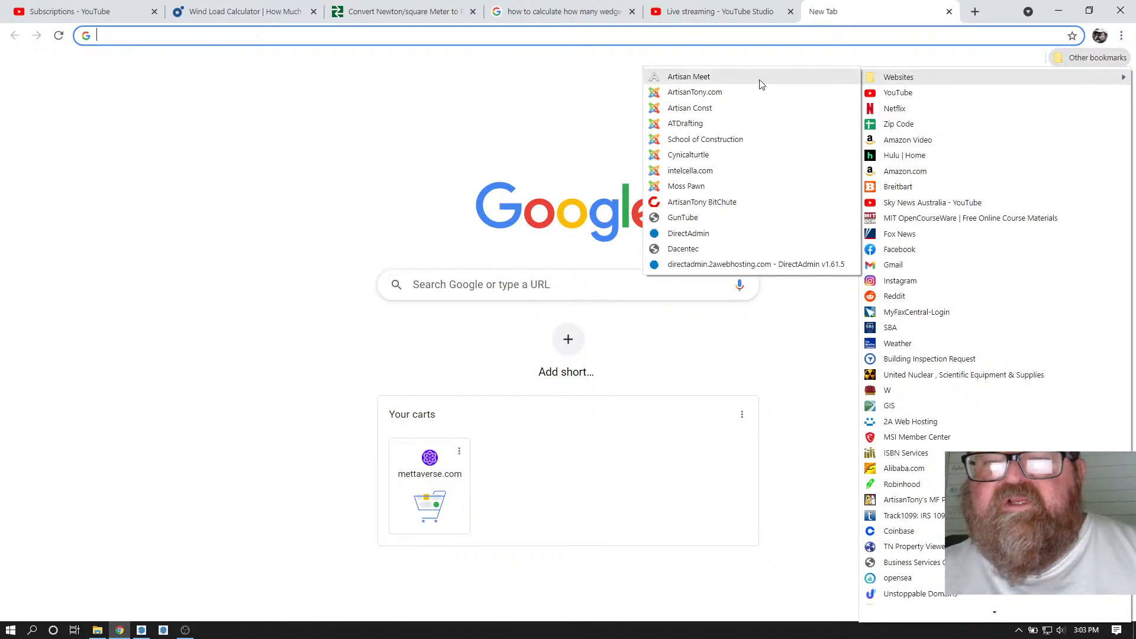
click(689, 76)
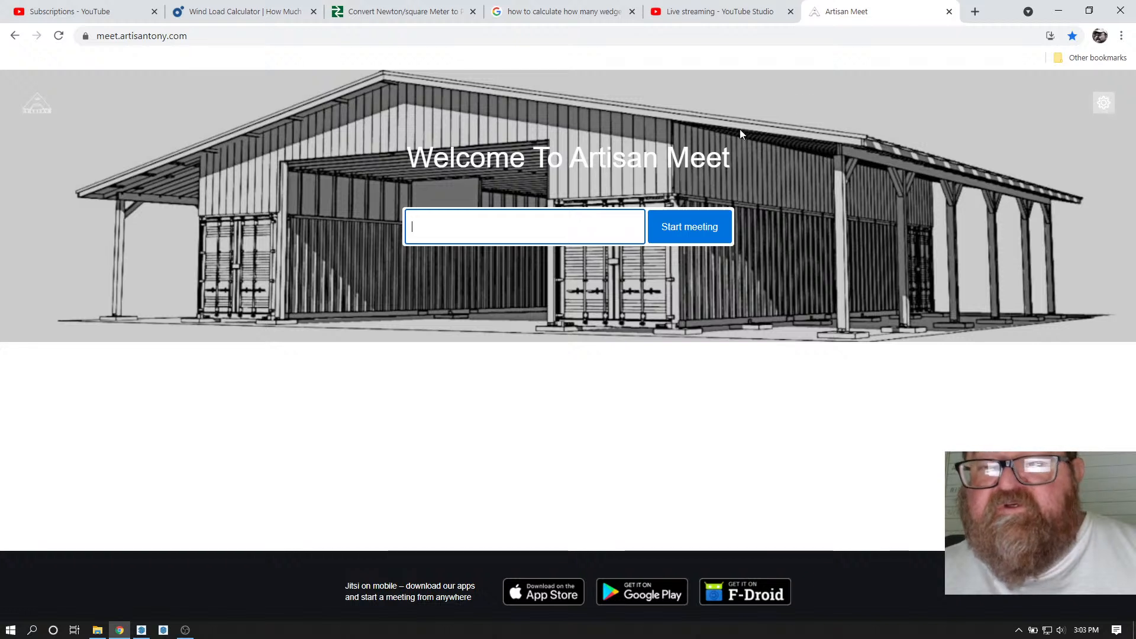
- Start a meeting using the first previously used room name and log in as host with the saved user name and password
click(413, 242)
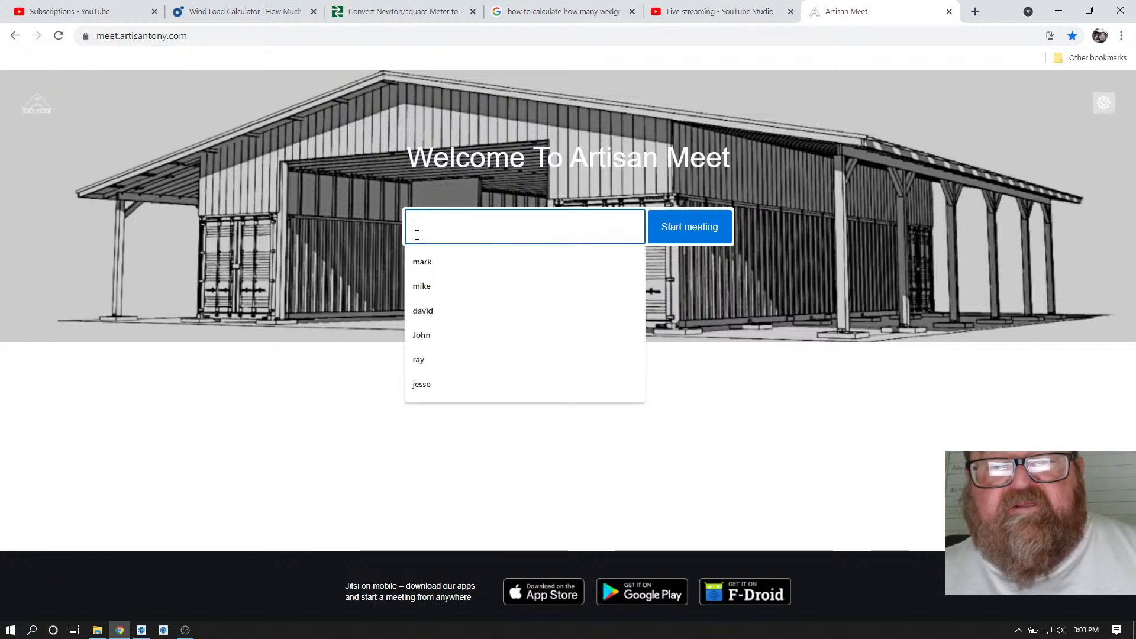
click(424, 264)
click(681, 228)
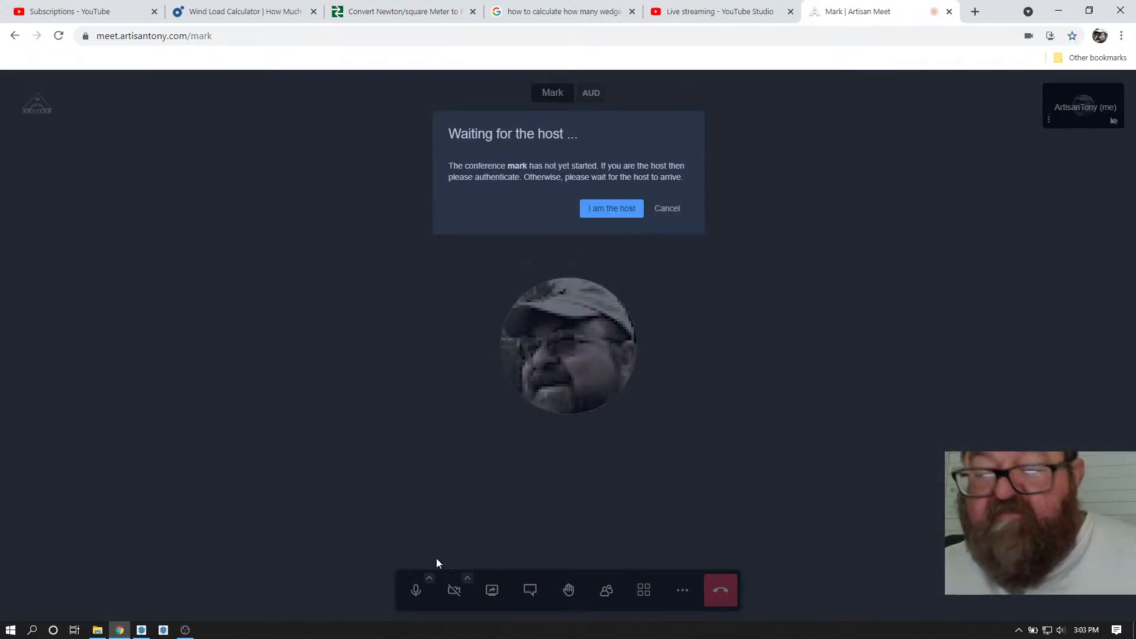
click(614, 210)
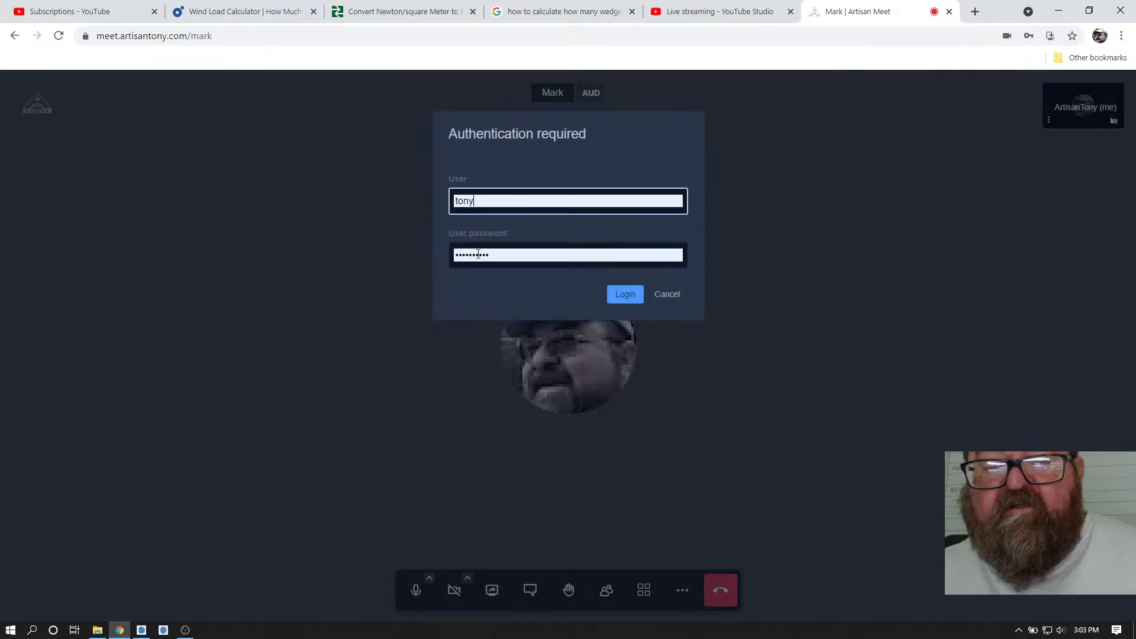
click(626, 294)
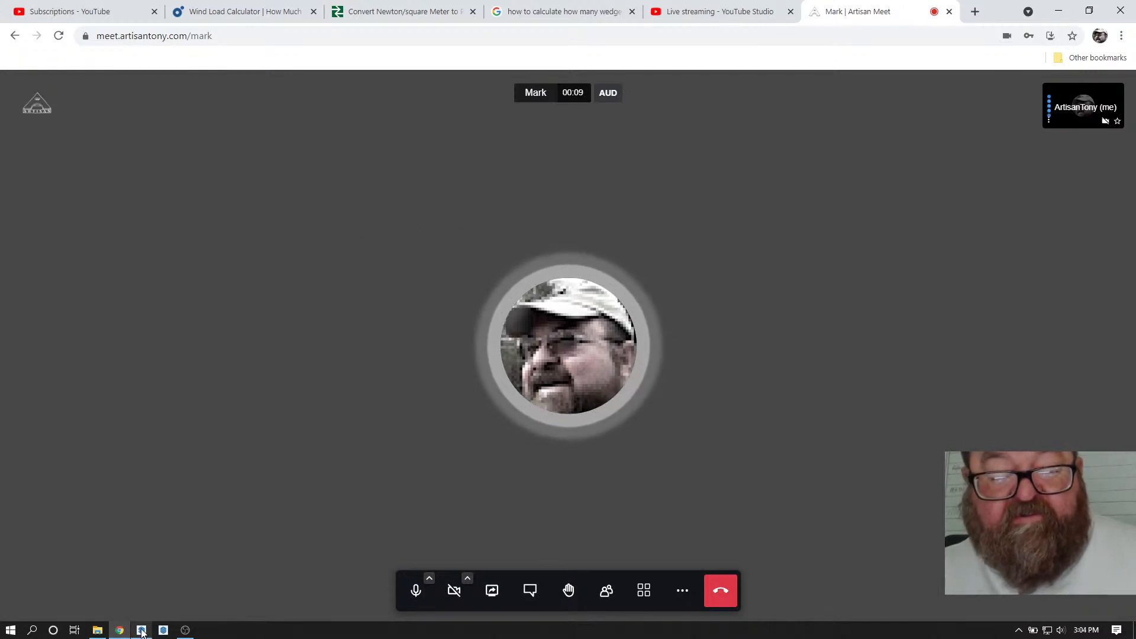
- Share the entire screen in the meeting and switch to the carport model in SketchUp
click(491, 590)
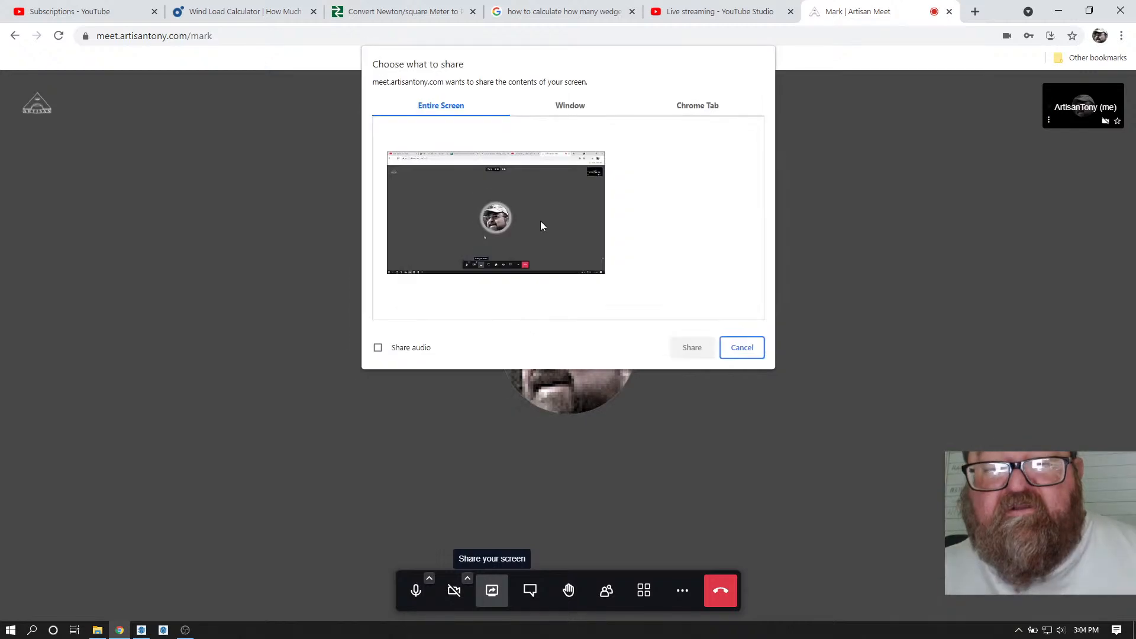
click(504, 209)
click(692, 349)
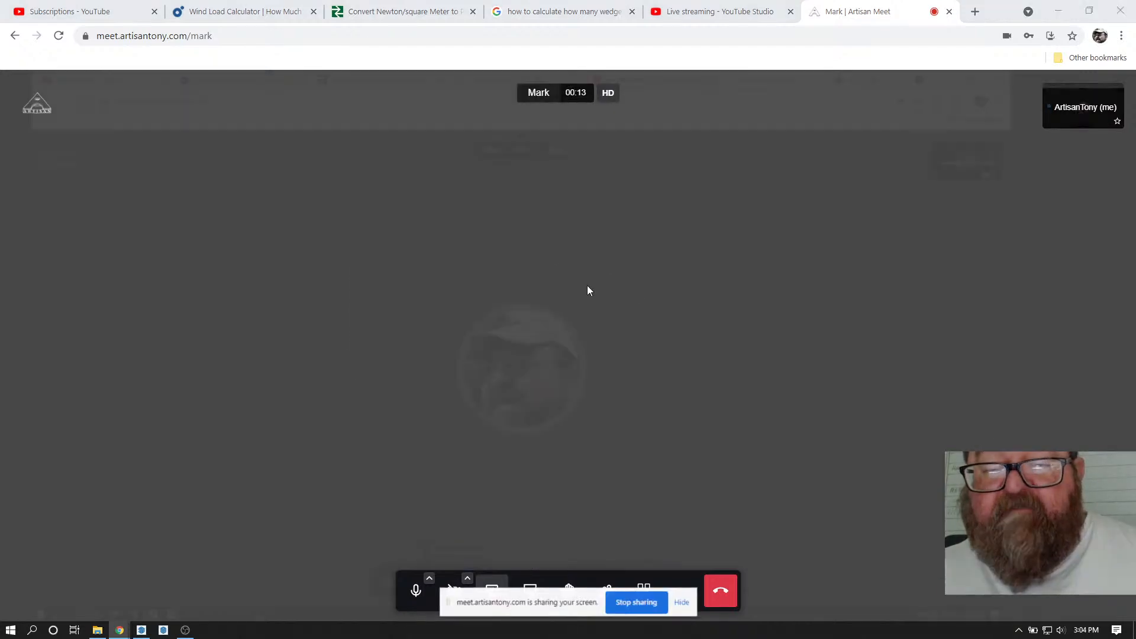
click(136, 630)
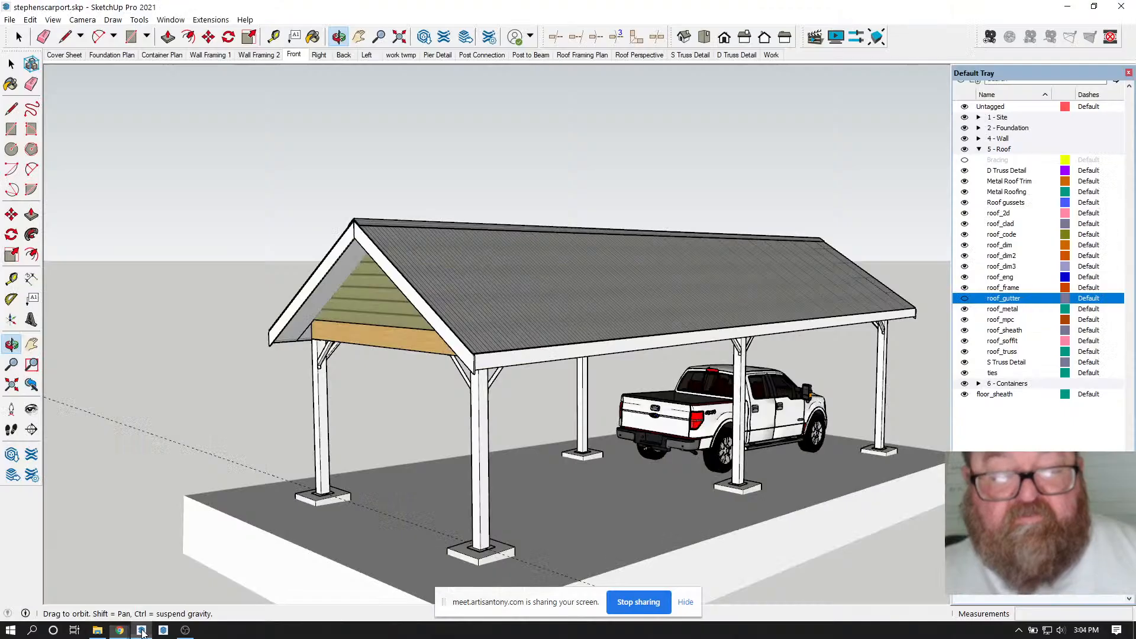
- Examine the whole carport from the gable corner, including the roof, posts, footings and slab
drag(509, 373, 591, 429)
scroll(154, 447, down, 2)
scroll(467, 459, up, 1)
drag(527, 465, 543, 462)
scroll(431, 477, down, 1)
scroll(400, 503, up, 3)
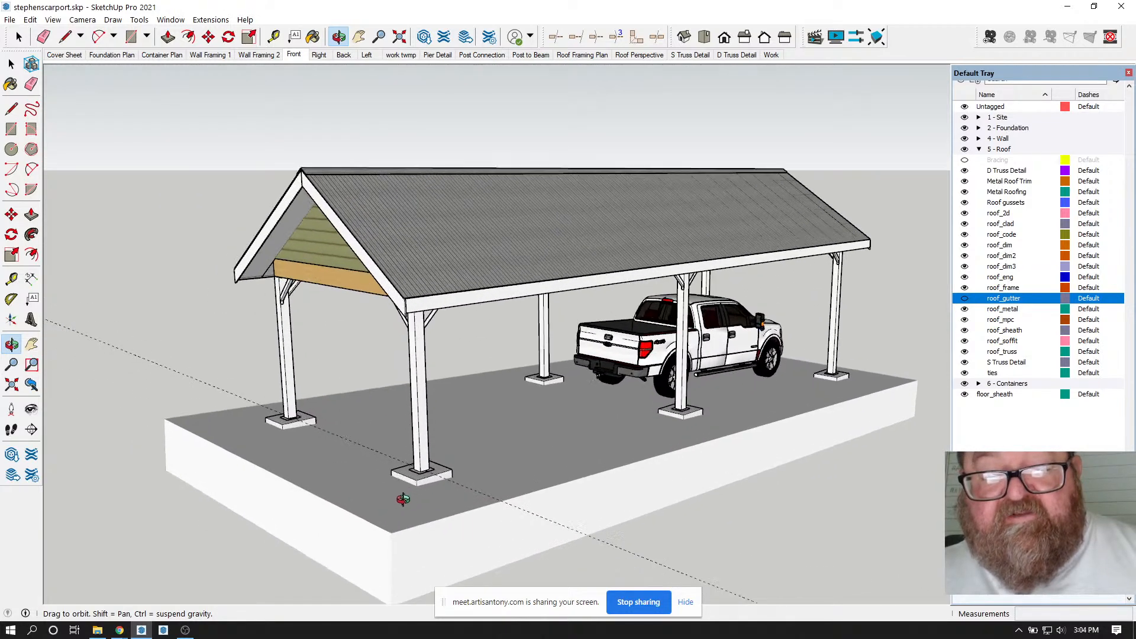
drag(418, 479, 392, 525)
scroll(421, 507, up, 2)
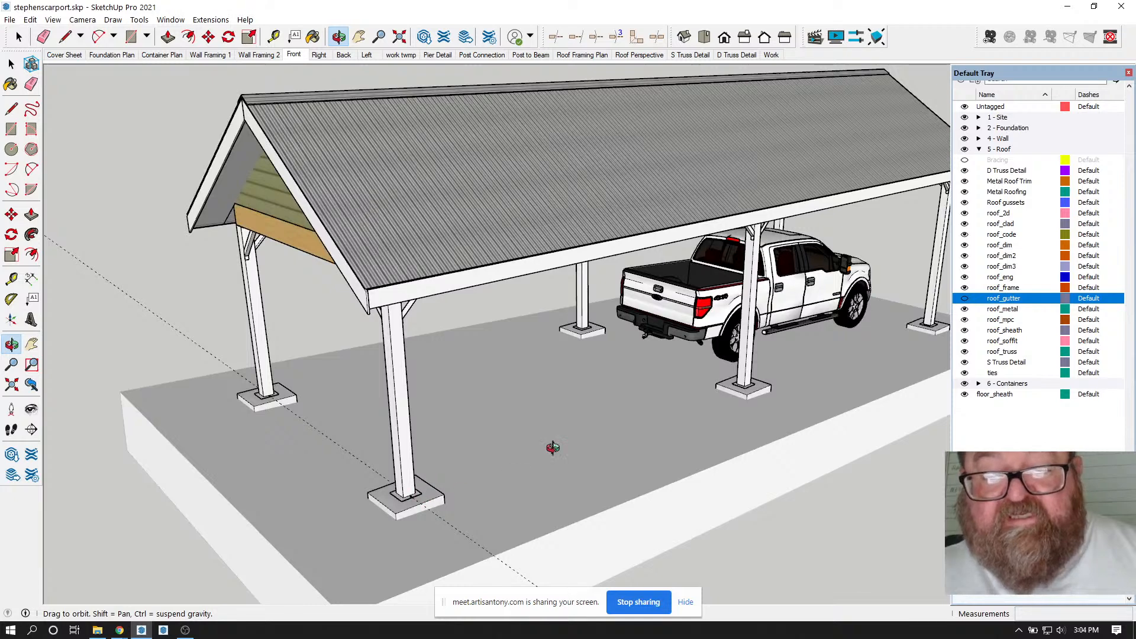
scroll(469, 387, down, 2)
mouse_move(496, 451)
mouse_down()
mouse_move(613, 384)
mouse_move(558, 394)
mouse_move(489, 439)
mouse_up()
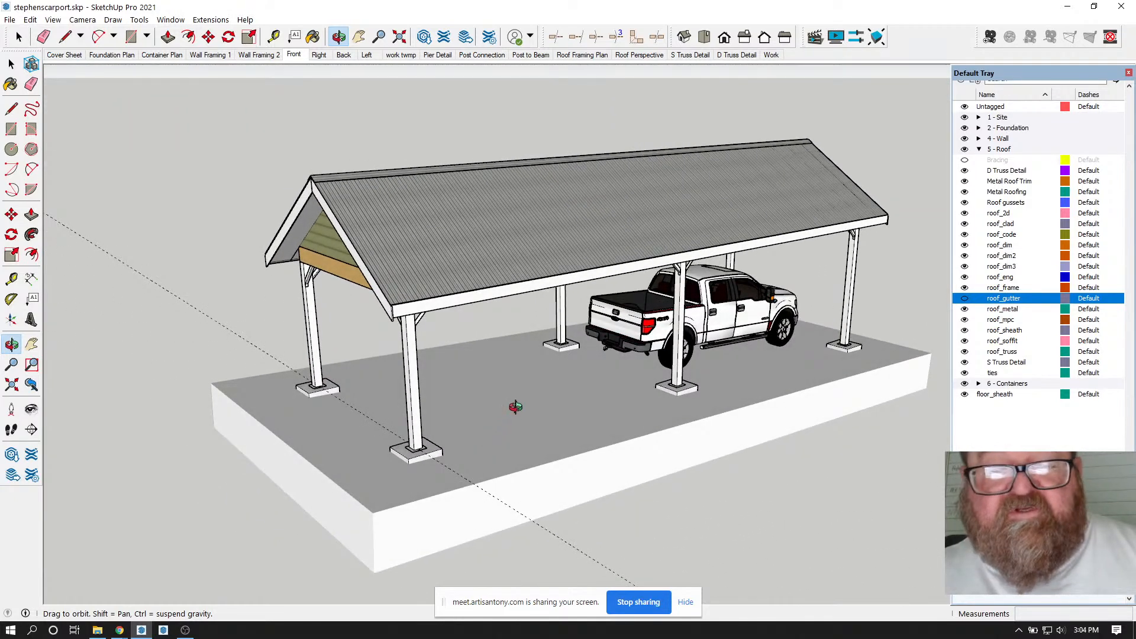
- Erase the dashed guide line running across the slab through the front post footings
key(e)
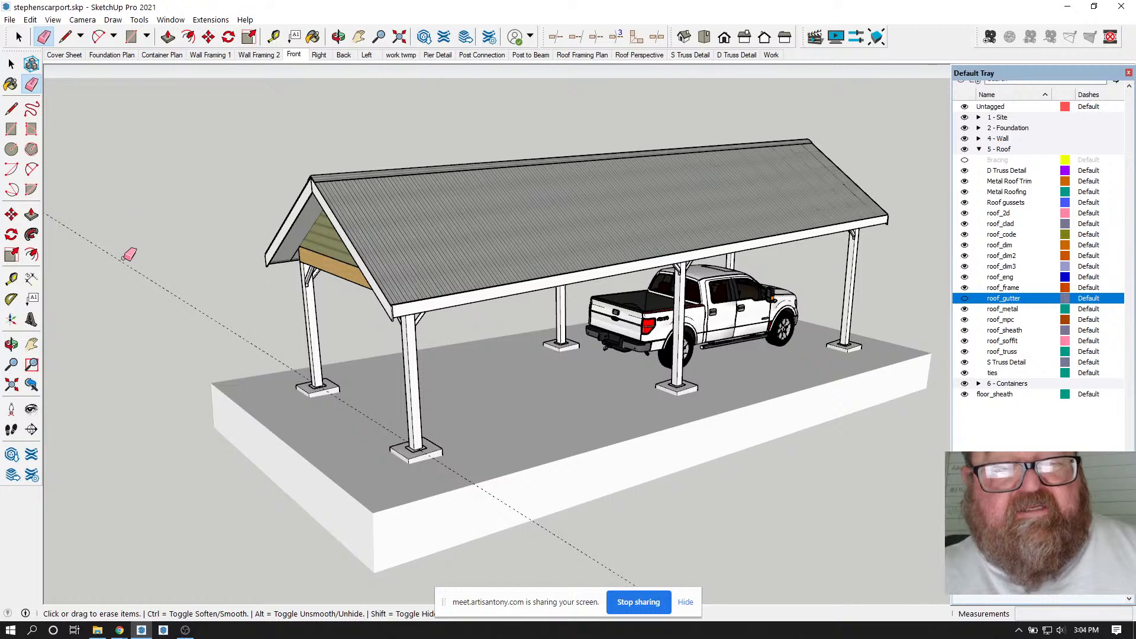
click(338, 37)
drag(406, 157, 474, 411)
scroll(477, 411, up, 2)
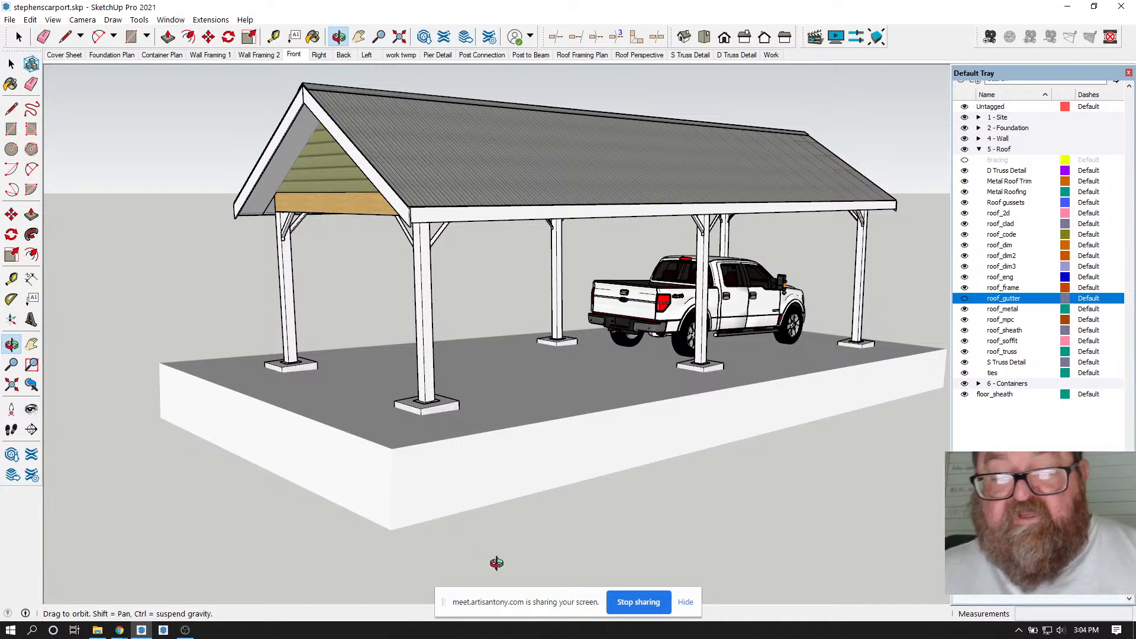
- Move the screen-sharing notice away from below the carport and bring the OBS window to the front
drag(526, 595, 108, 584)
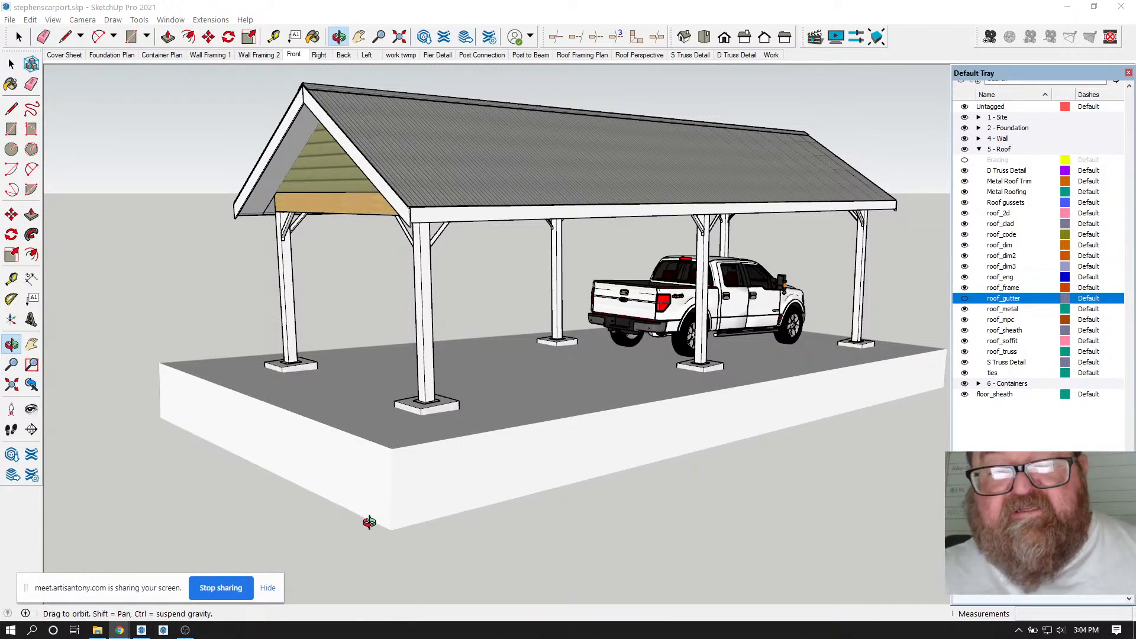
click(190, 630)
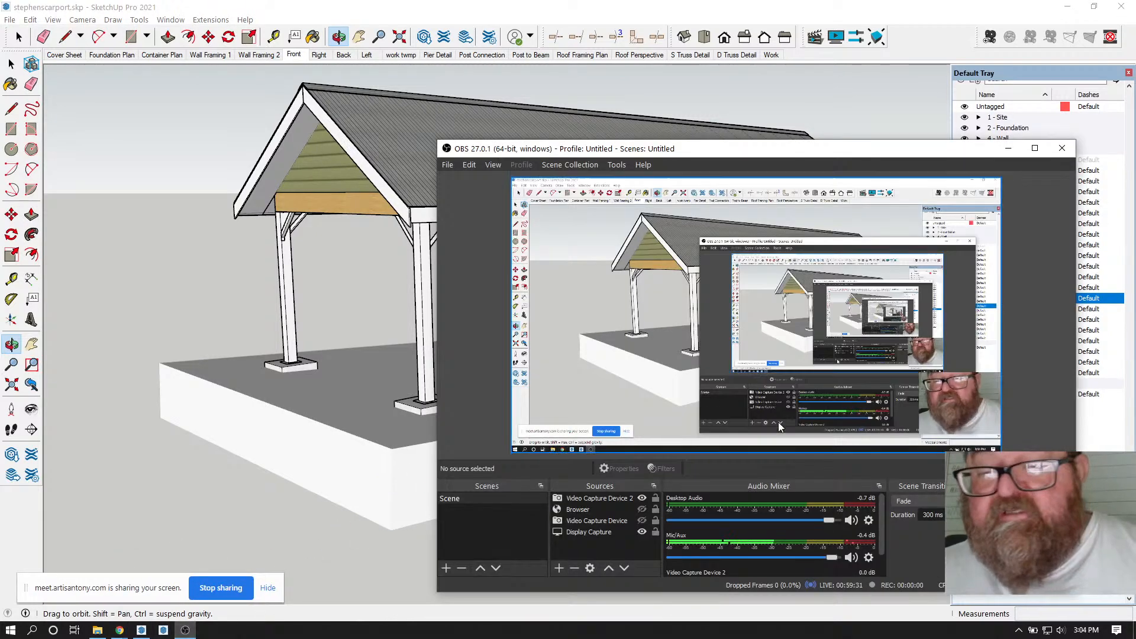